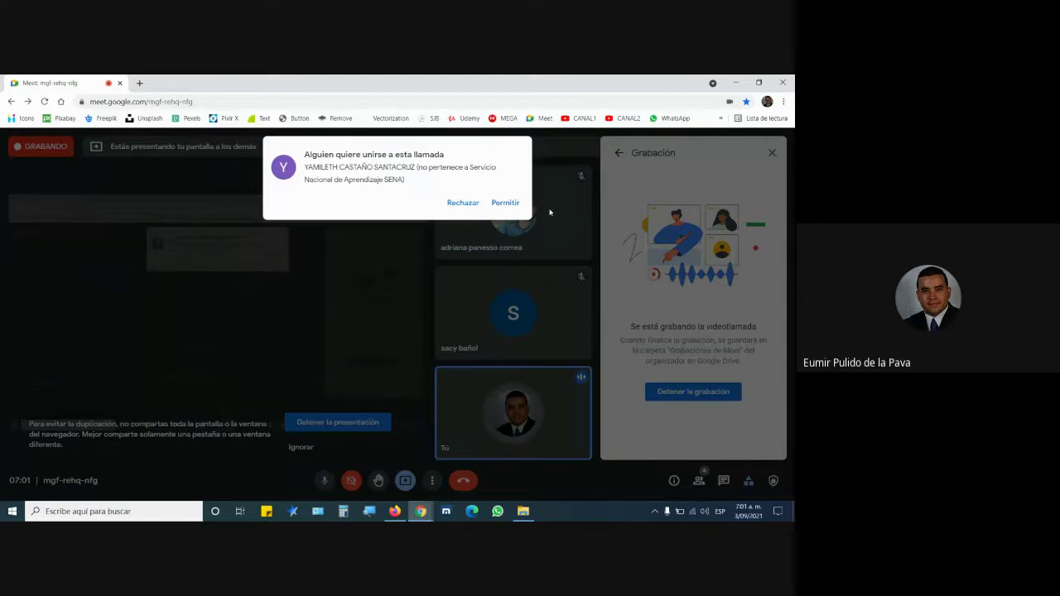
Admit the waiting guest to the Meet call, open the in-call chat, and switch to Firefox.
{"action": "left_click", "coordinate": [505, 203]}
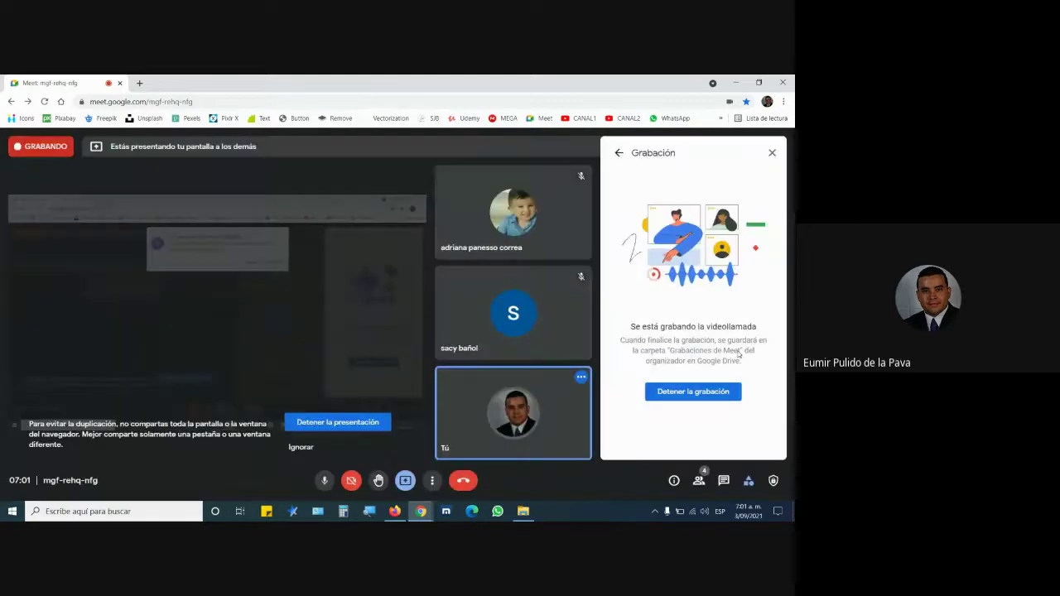
{"action": "left_click", "coordinate": [722, 480]}
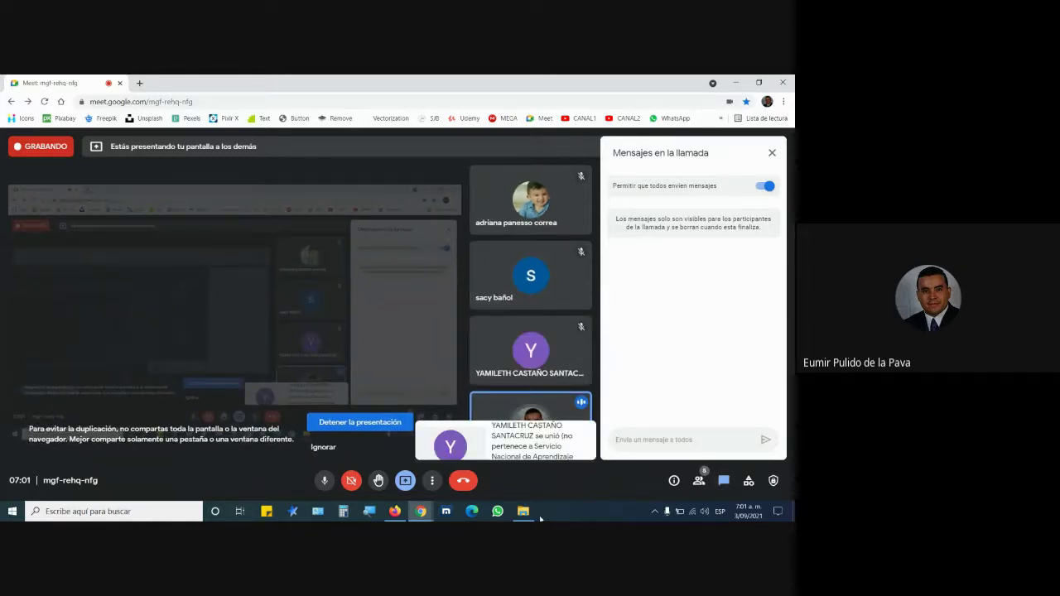
{"action": "left_click", "coordinate": [395, 510]}
Search Google for 'dashboard' in a new tab and show the image results.
{"action": "left_click", "coordinate": [127, 87]}
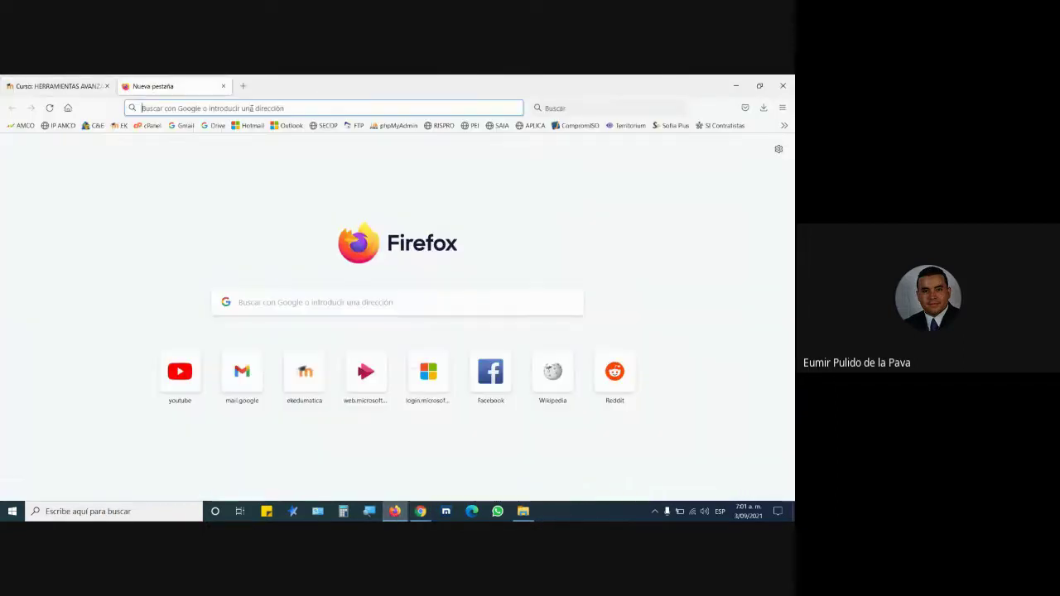
{"action": "type", "text": "dashboard"}
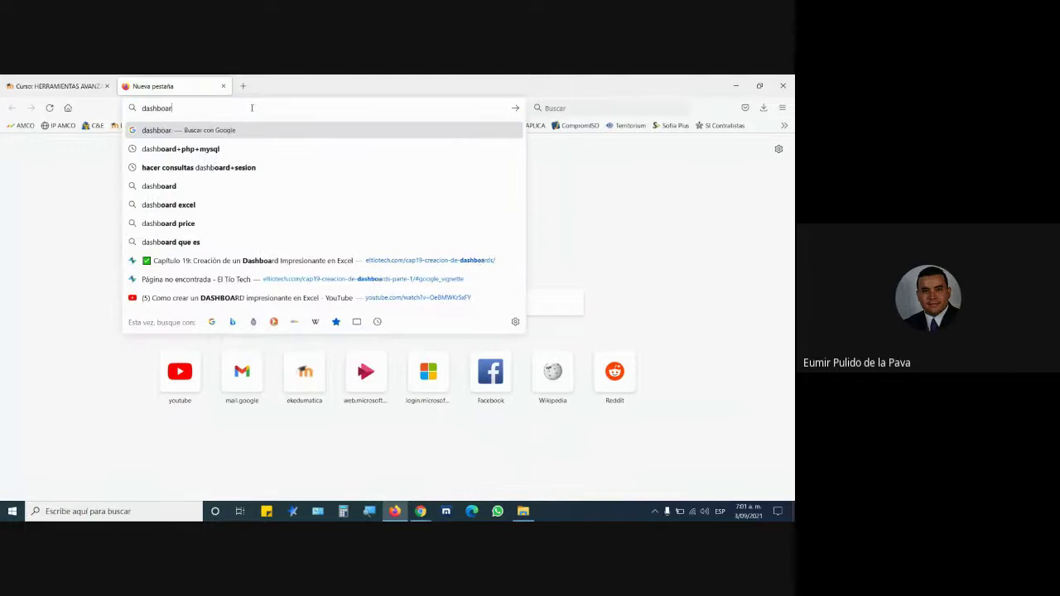
{"action": "key", "text": "Return"}
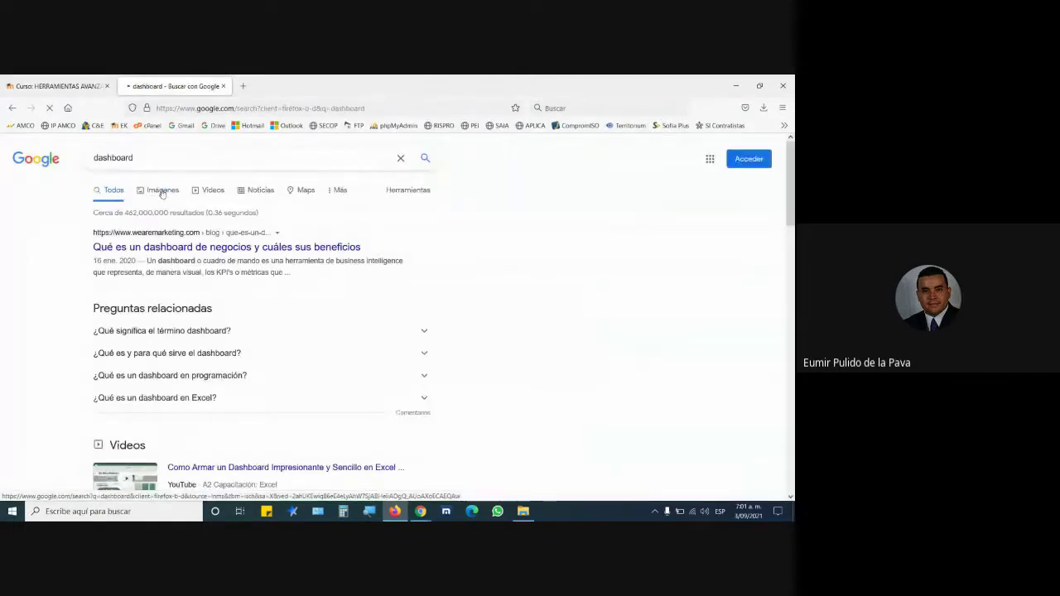
{"action": "left_click", "coordinate": [159, 189]}
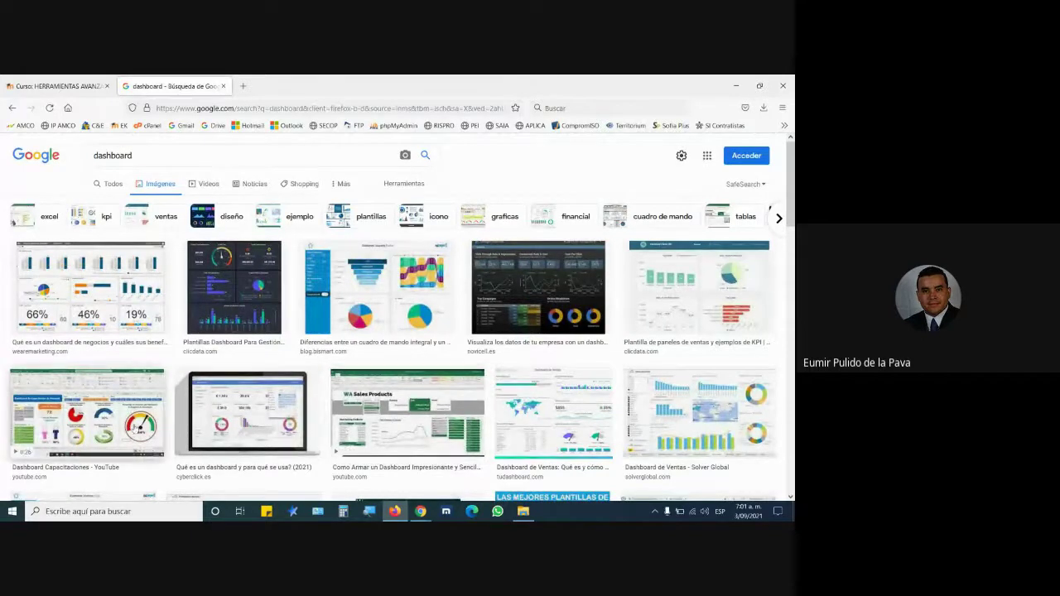
Preview the Dashboard Capacitaciones example and its video, then return to the image results.
{"action": "left_click", "coordinate": [87, 413]}
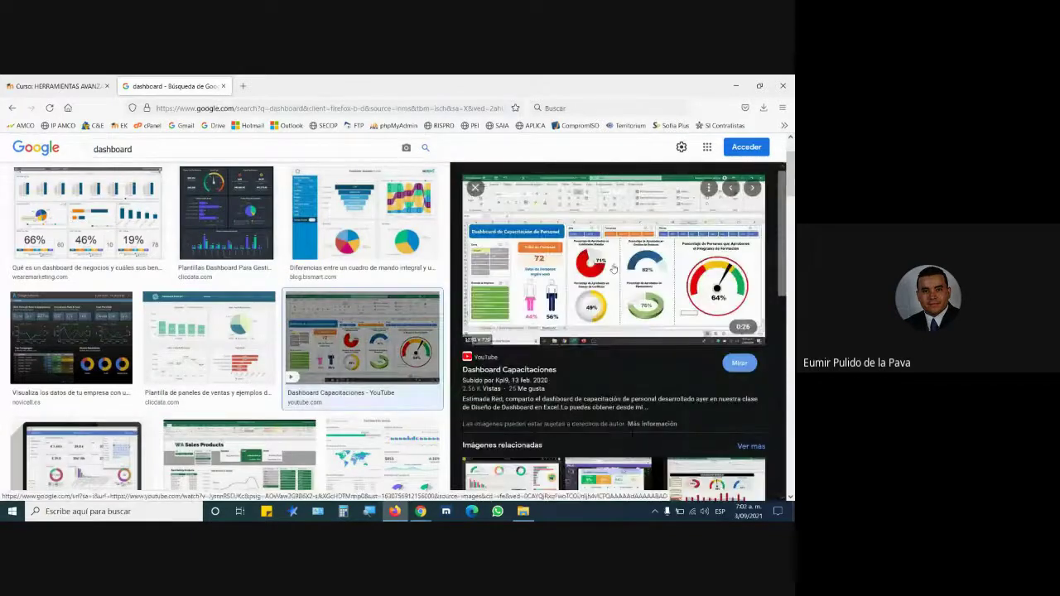
{"action": "left_click", "coordinate": [613, 269]}
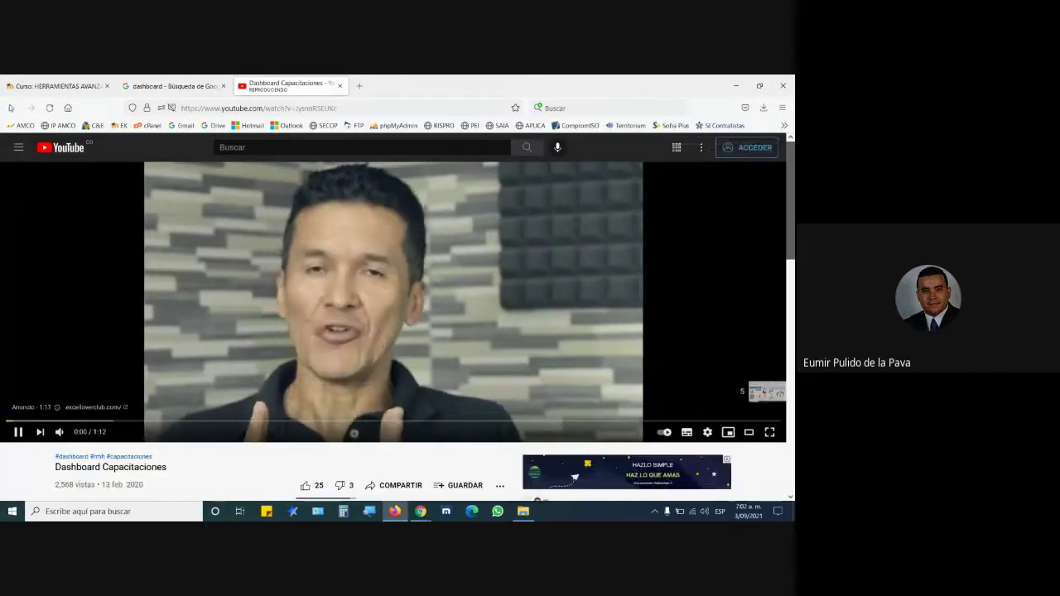
{"action": "left_click", "coordinate": [340, 86]}
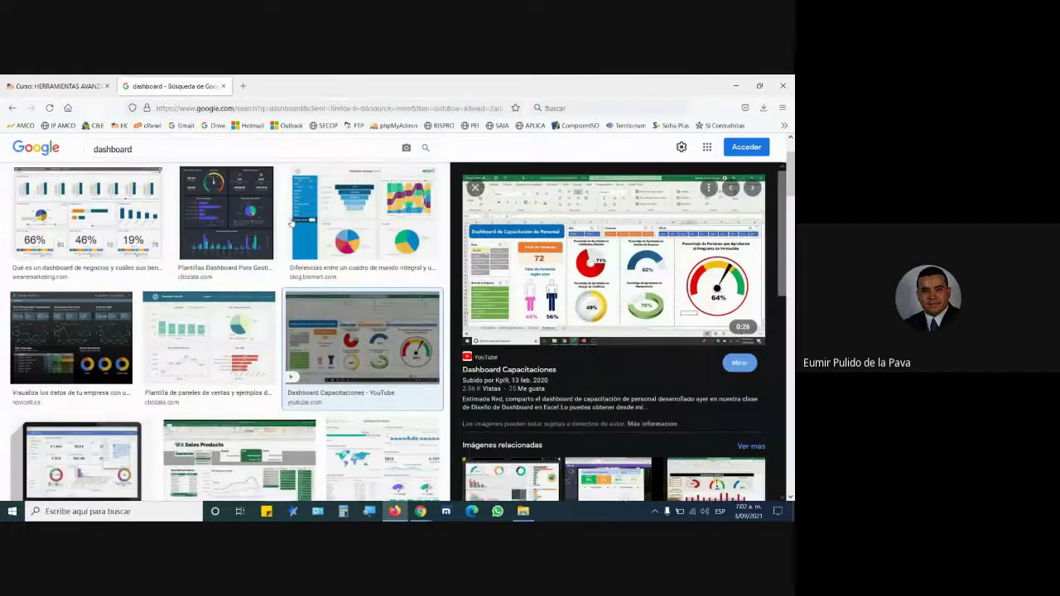
{"action": "scroll", "coordinate": [291, 222], "scroll_direction": "down", "scroll_amount": 2}
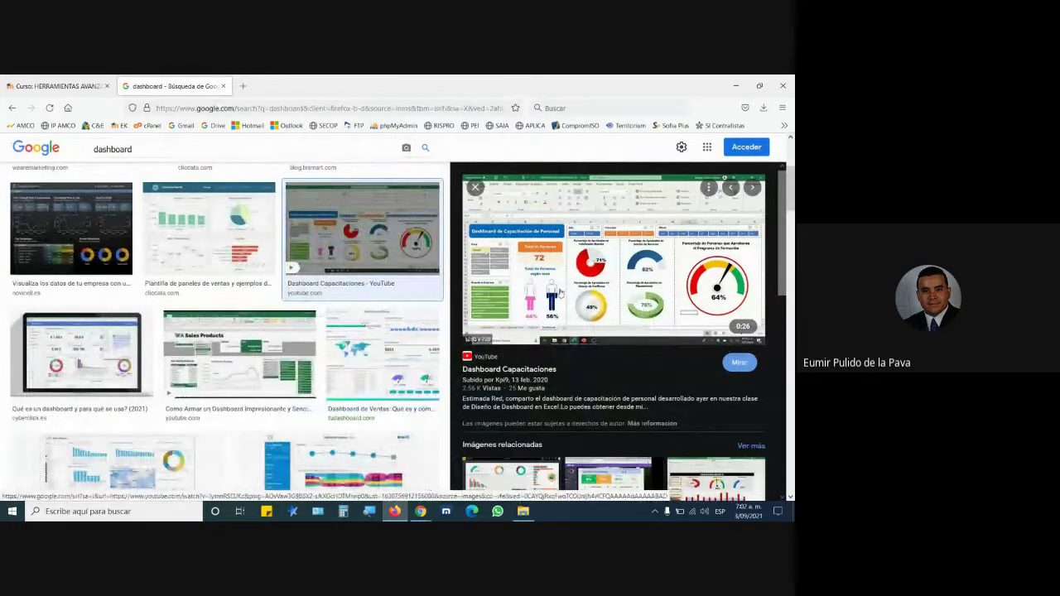
{"action": "scroll", "coordinate": [401, 351], "scroll_direction": "down", "scroll_amount": 3}
Preview the Solver, KPI, sales templates, BinaryTopic and PiperLab dashboard images.
{"action": "left_click", "coordinate": [108, 323]}
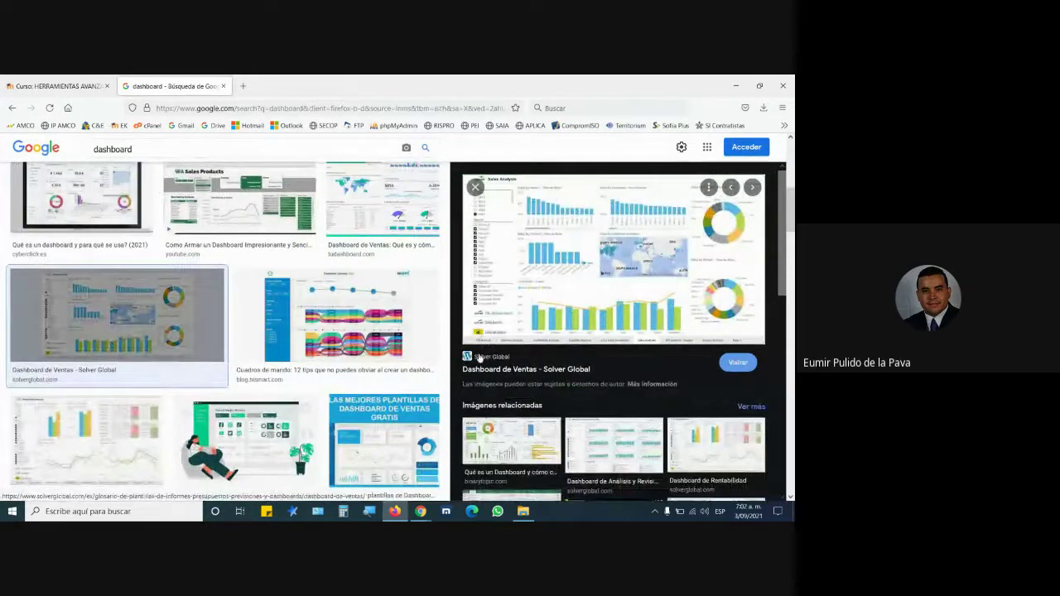
{"action": "scroll", "coordinate": [645, 240], "scroll_direction": "down", "scroll_amount": 1}
{"action": "left_click", "coordinate": [264, 436]}
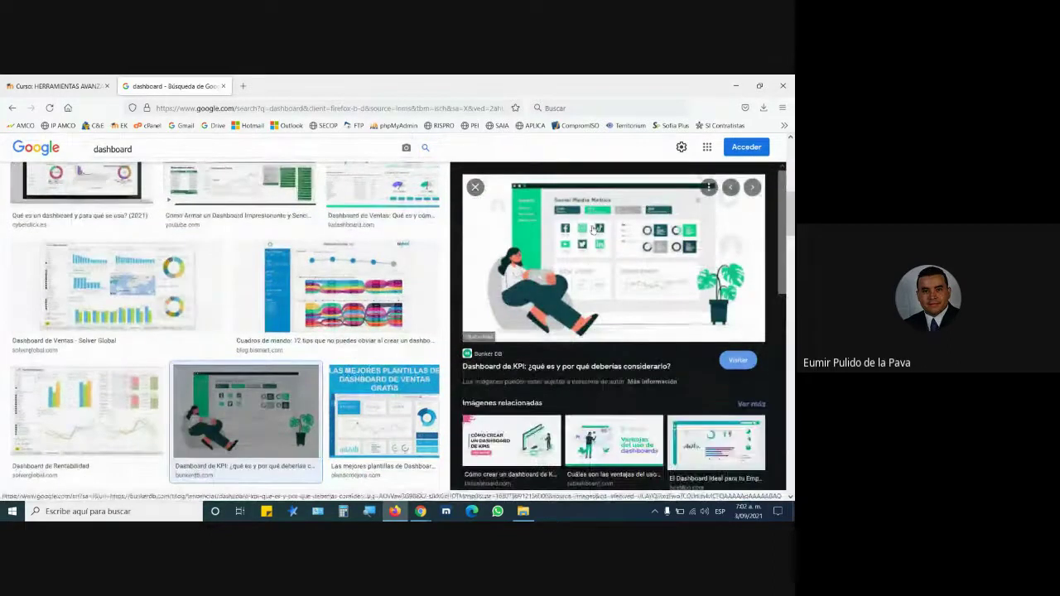
{"action": "scroll", "coordinate": [262, 428], "scroll_direction": "down", "scroll_amount": 2}
{"action": "left_click", "coordinate": [381, 265]}
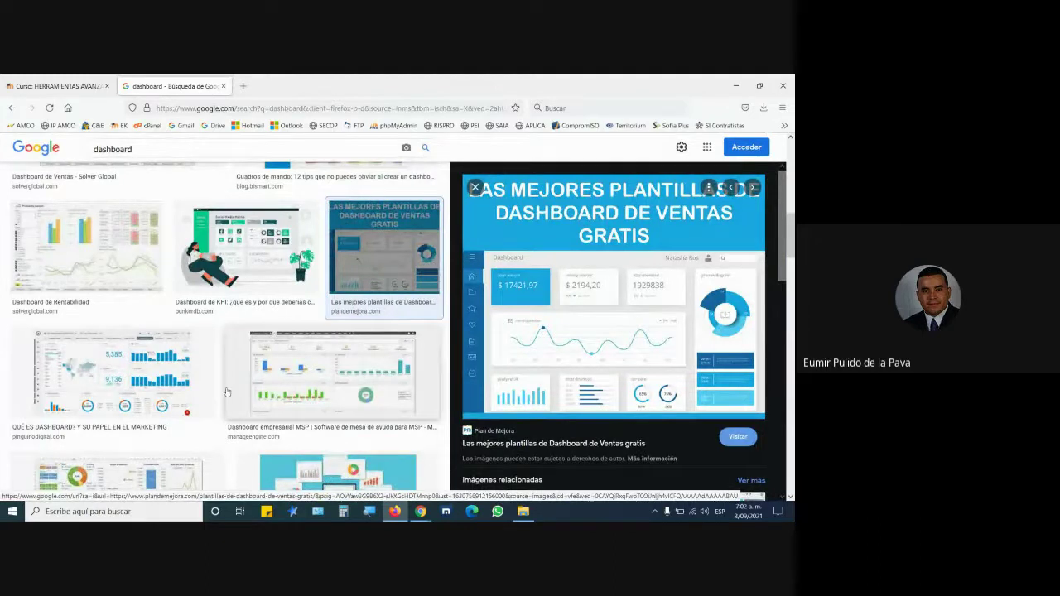
{"action": "scroll", "coordinate": [141, 331], "scroll_direction": "down", "scroll_amount": 2}
{"action": "left_click", "coordinate": [141, 331]}
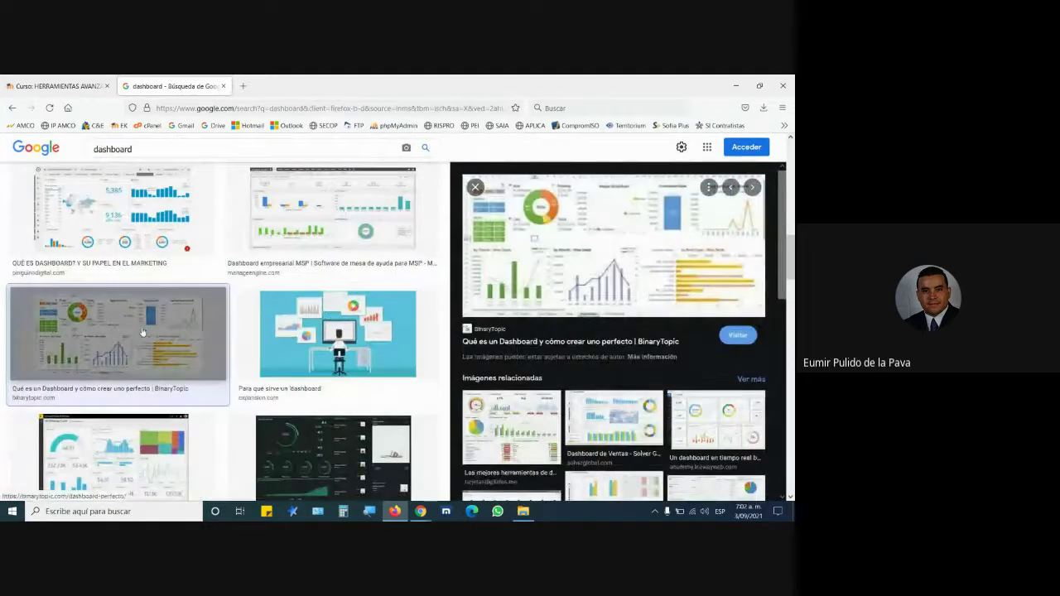
{"action": "scroll", "coordinate": [142, 327], "scroll_direction": "down", "scroll_amount": 2}
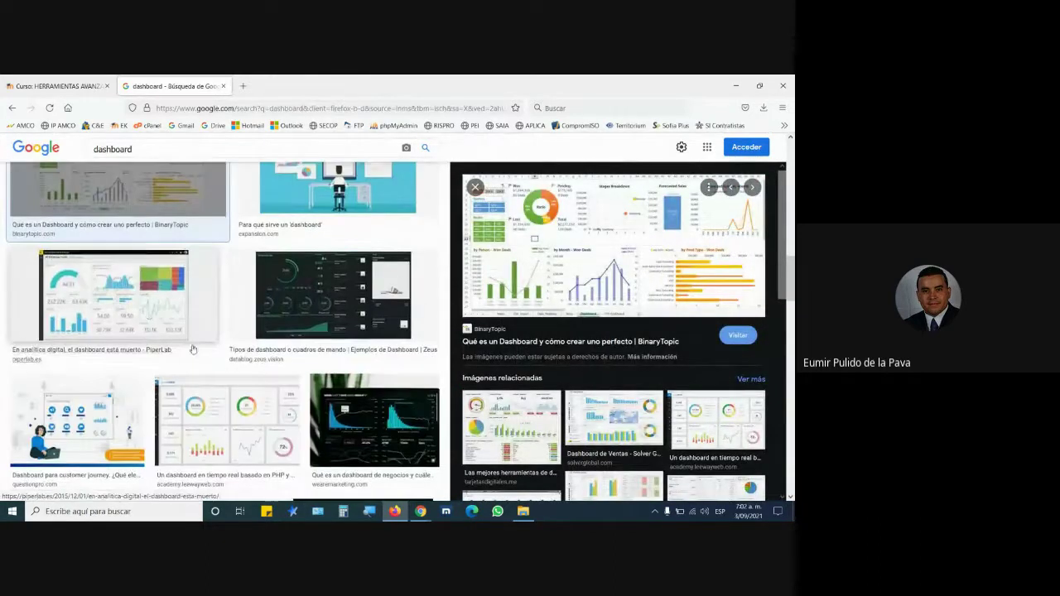
{"action": "left_click", "coordinate": [144, 311]}
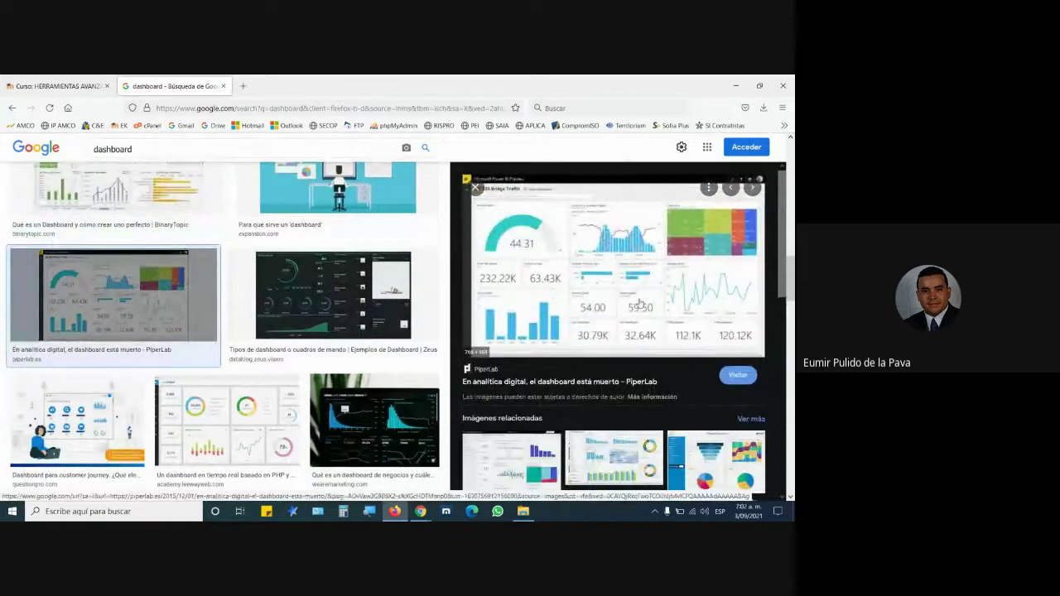
{"action": "scroll", "coordinate": [279, 361], "scroll_direction": "down", "scroll_amount": 2}
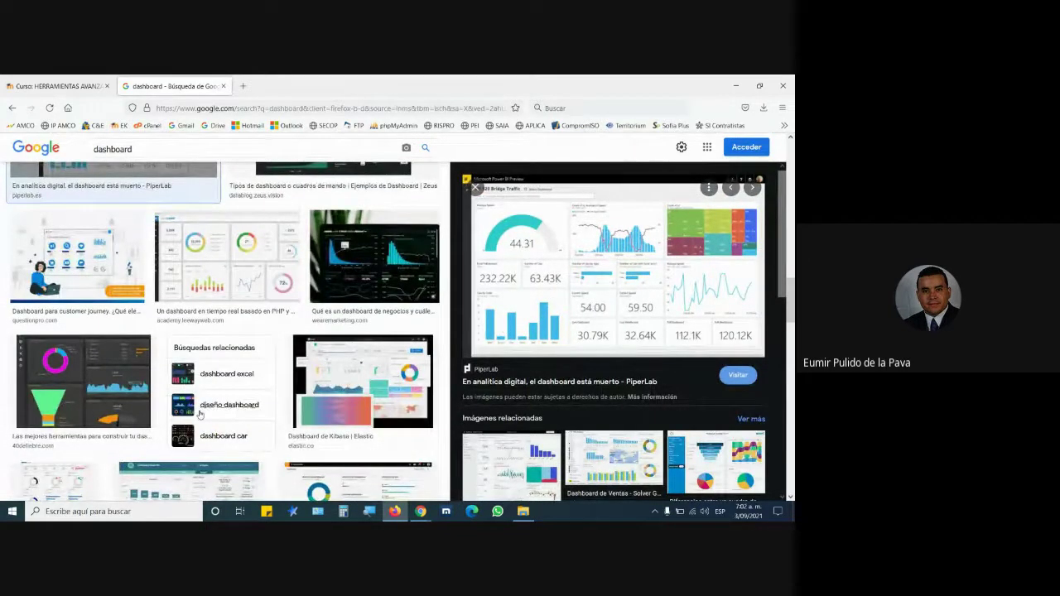
{"action": "scroll", "coordinate": [202, 418], "scroll_direction": "down", "scroll_amount": 2}
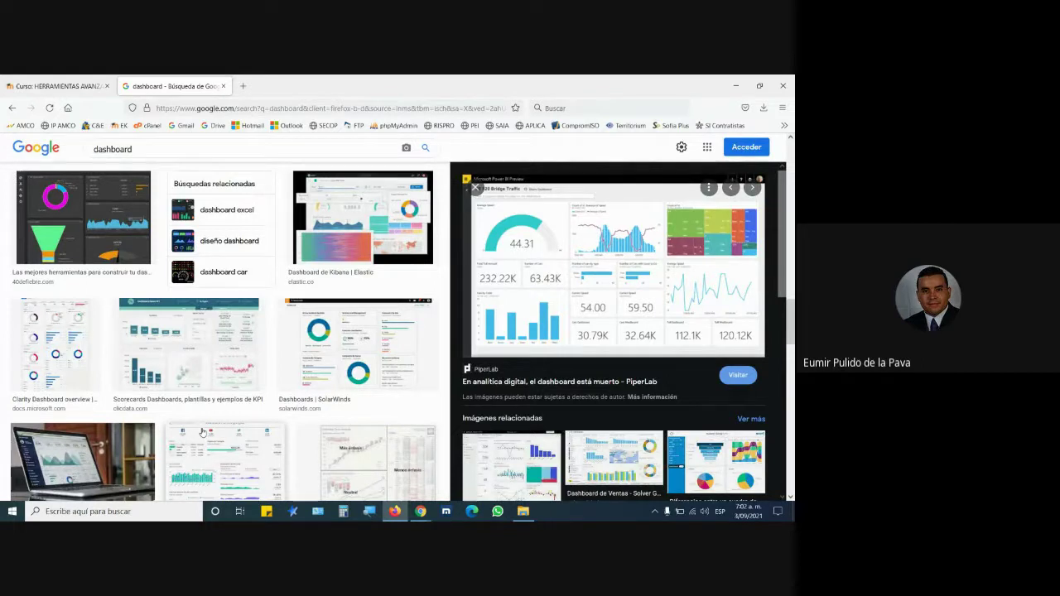
Open DASHBOARD.xlsx in Excel from the course's ARCHIVOS PARA DESCARGAR Dashboard folder.
{"action": "left_click", "coordinate": [54, 86]}
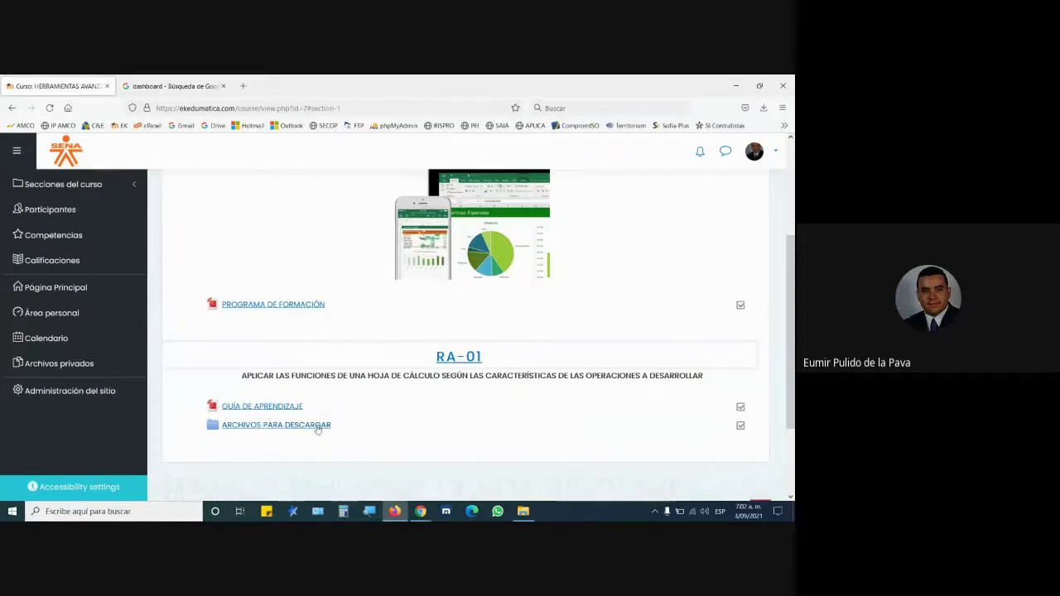
{"action": "left_click", "coordinate": [272, 427]}
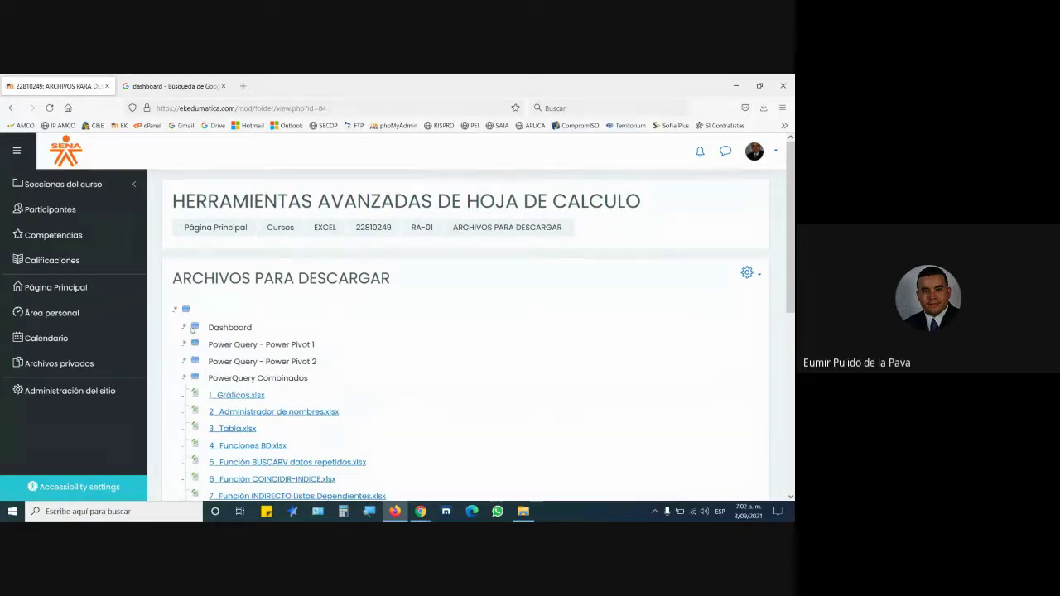
{"action": "left_click", "coordinate": [185, 329]}
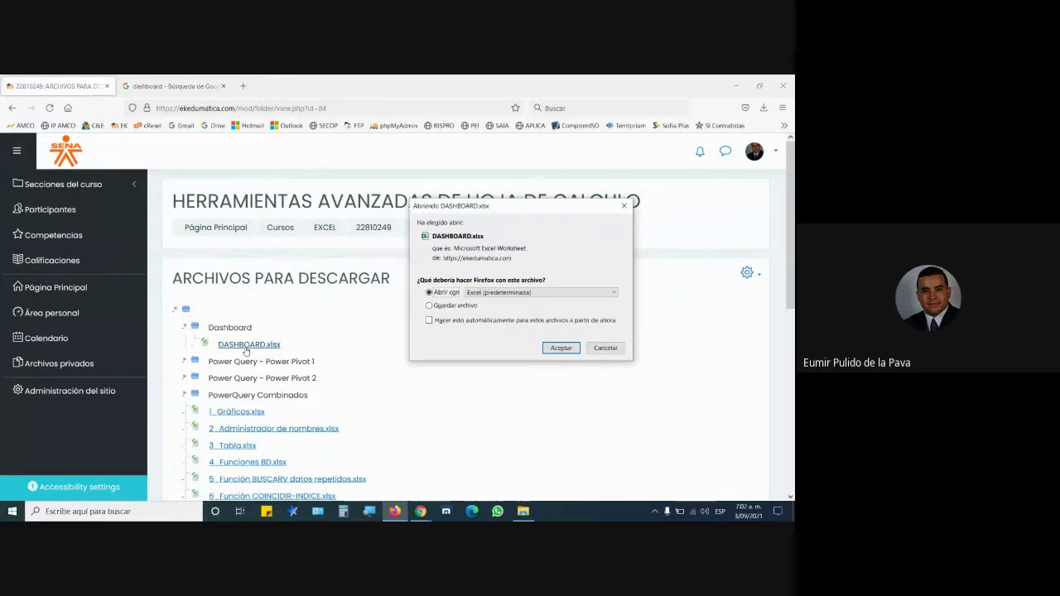
{"action": "left_click", "coordinate": [560, 349]}
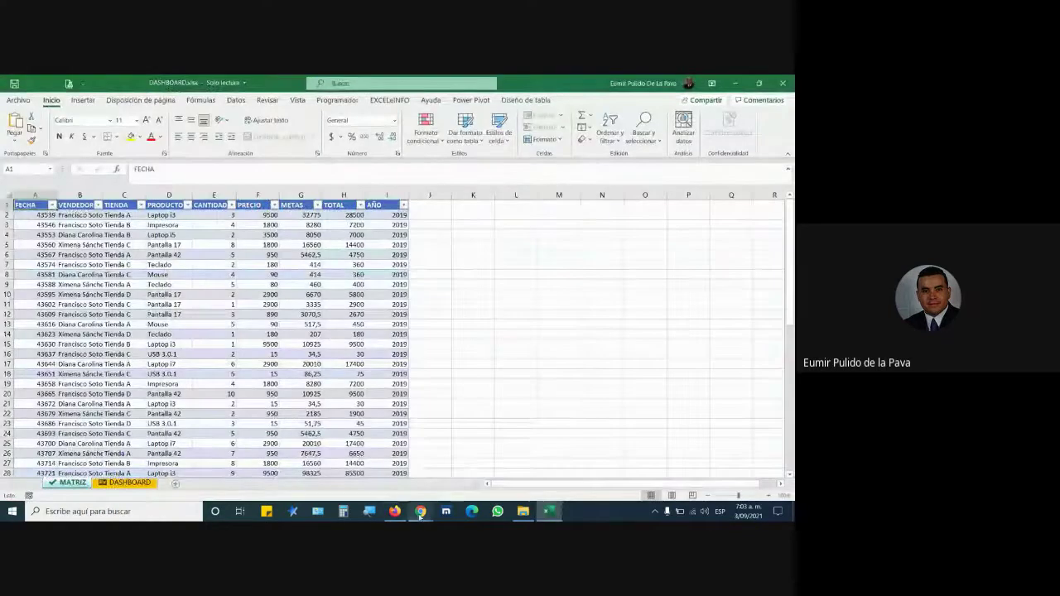
Admit the waiting participant into the Meet call and return to Excel.
{"action": "mouse_move", "coordinate": [421, 511]}
{"action": "left_click", "coordinate": [472, 456]}
{"action": "left_click", "coordinate": [505, 206]}
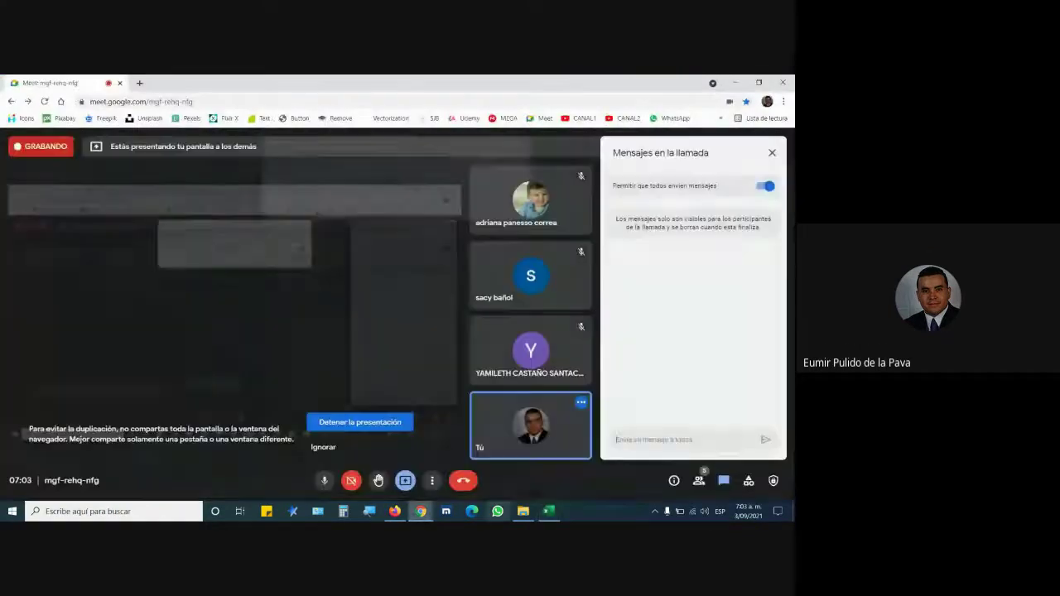
{"action": "key", "text": "alt+Tab"}
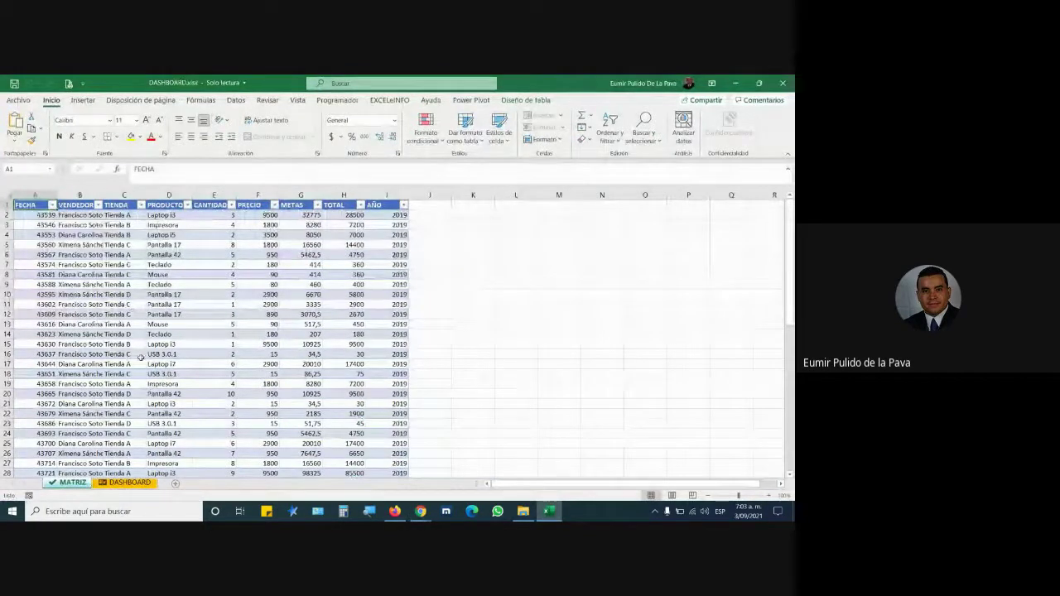
Select the MATRIZ sales table, view the DASHBOARD sheet, then return to the dashboard image results.
{"action": "left_click_drag", "start_coordinate": [24, 204], "coordinate": [372, 483]}
{"action": "left_click", "coordinate": [129, 482]}
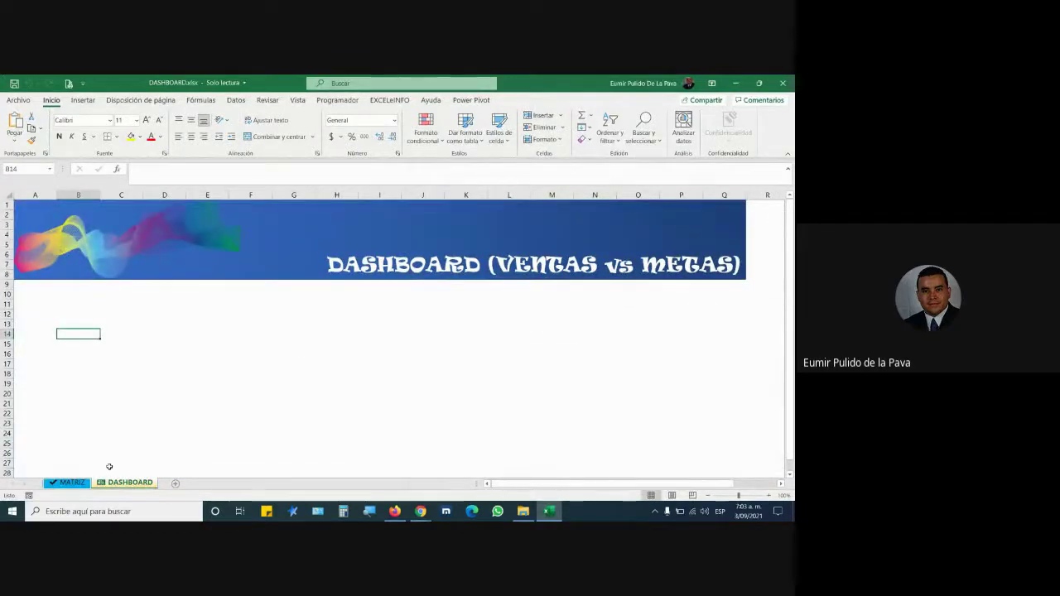
{"action": "left_click", "coordinate": [394, 511]}
{"action": "left_click", "coordinate": [170, 86]}
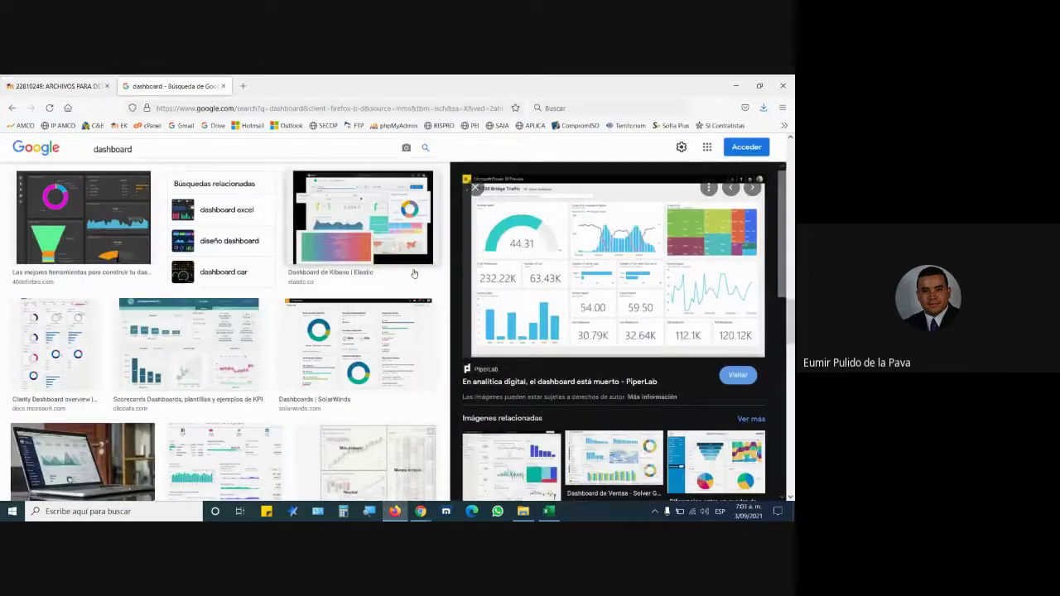
Scroll further through the dashboard images and preview the Nebulova example.
{"action": "scroll", "coordinate": [254, 420], "scroll_direction": "down", "scroll_amount": 1}
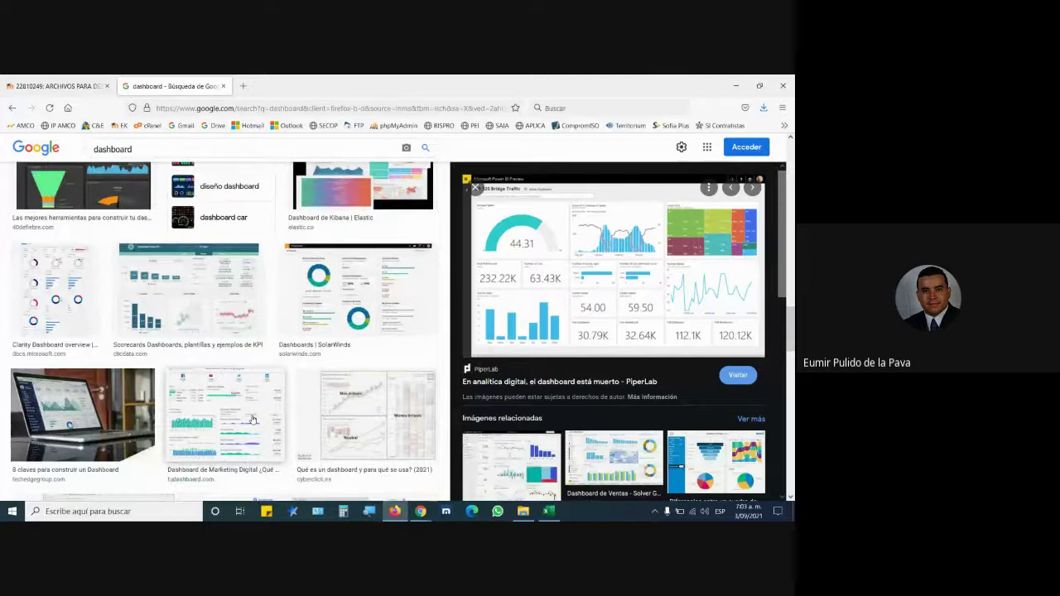
{"action": "scroll", "coordinate": [254, 420], "scroll_direction": "down", "scroll_amount": 3}
{"action": "scroll", "coordinate": [265, 416], "scroll_direction": "down", "scroll_amount": 3}
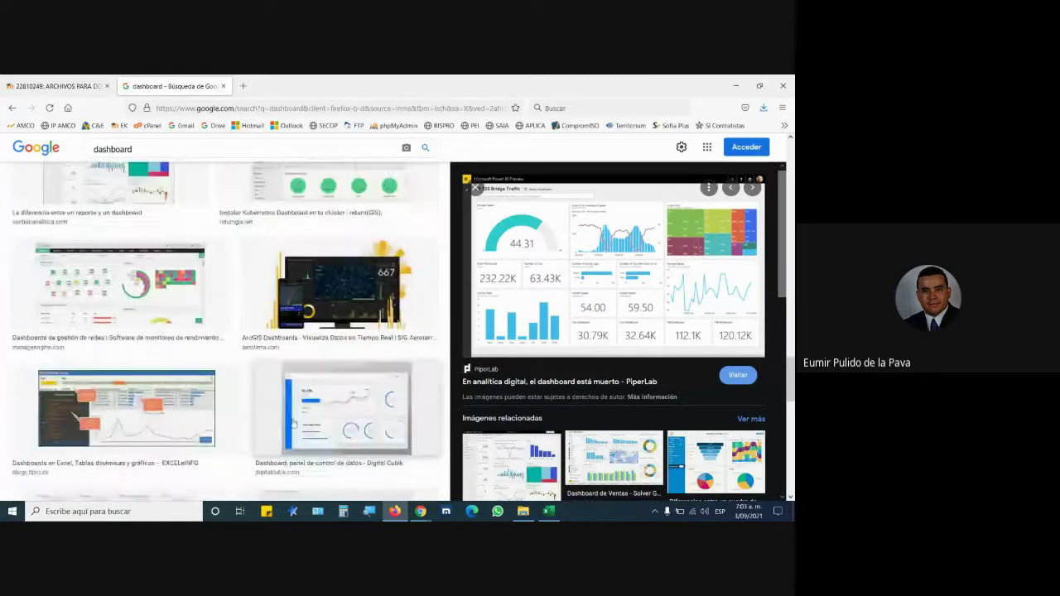
{"action": "scroll", "coordinate": [292, 424], "scroll_direction": "down", "scroll_amount": 2}
{"action": "scroll", "coordinate": [298, 418], "scroll_direction": "down", "scroll_amount": 1}
{"action": "scroll", "coordinate": [310, 413], "scroll_direction": "down", "scroll_amount": 1}
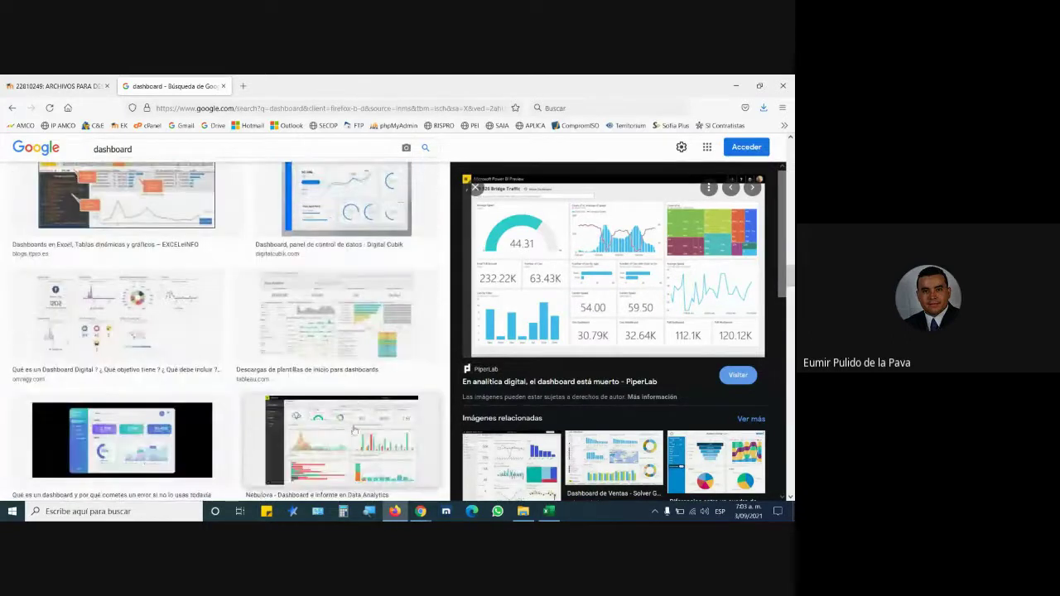
{"action": "scroll", "coordinate": [355, 430], "scroll_direction": "down", "scroll_amount": 3}
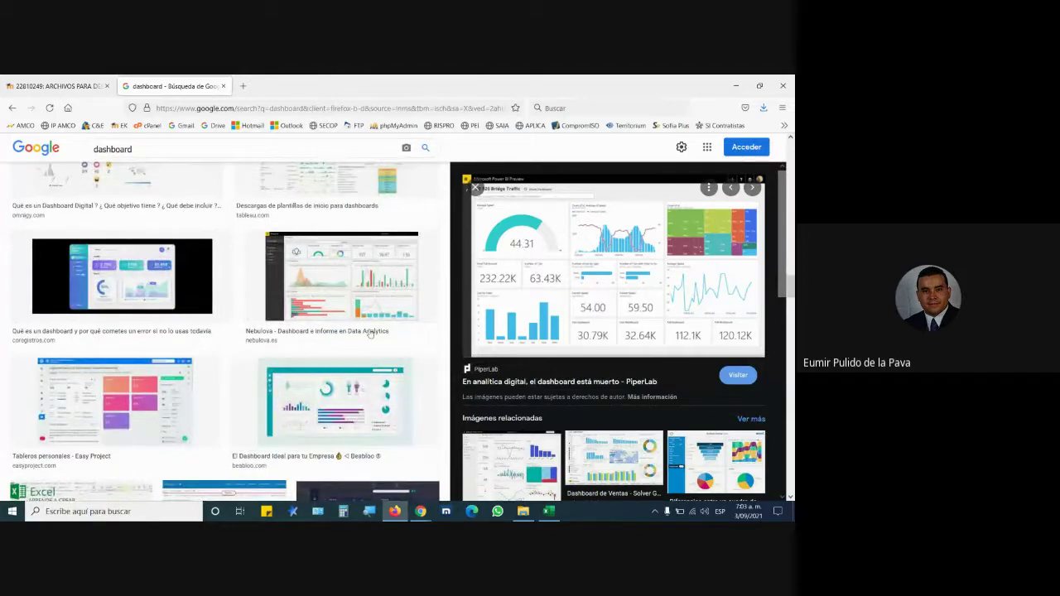
{"action": "left_click", "coordinate": [327, 282]}
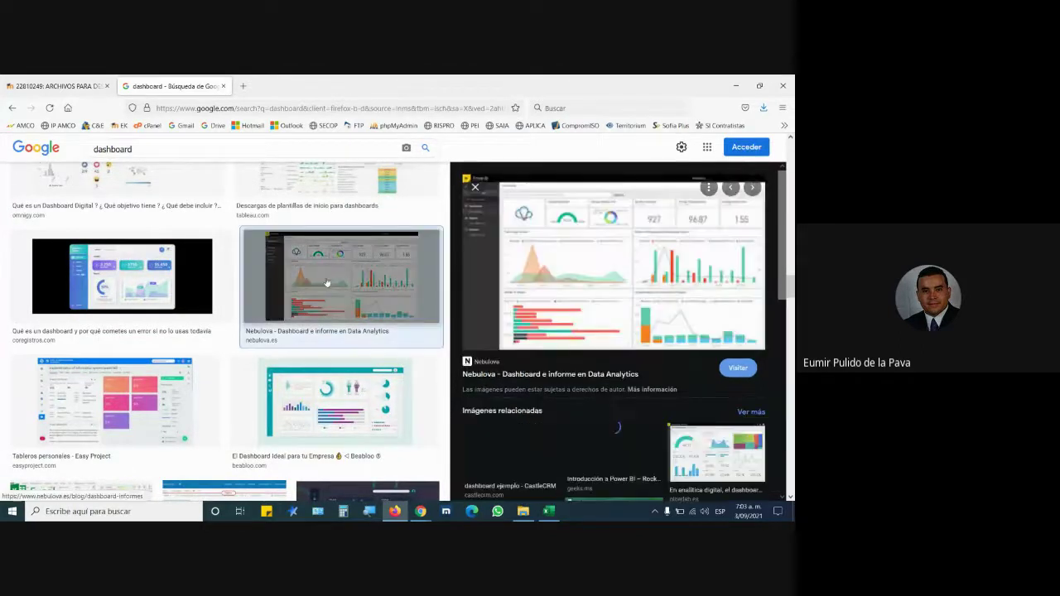
Preview the iStock and Macro-Excel dashboard images, then bring the DASHBOARD workbook forward.
{"action": "scroll", "coordinate": [320, 282], "scroll_direction": "down", "scroll_amount": 3}
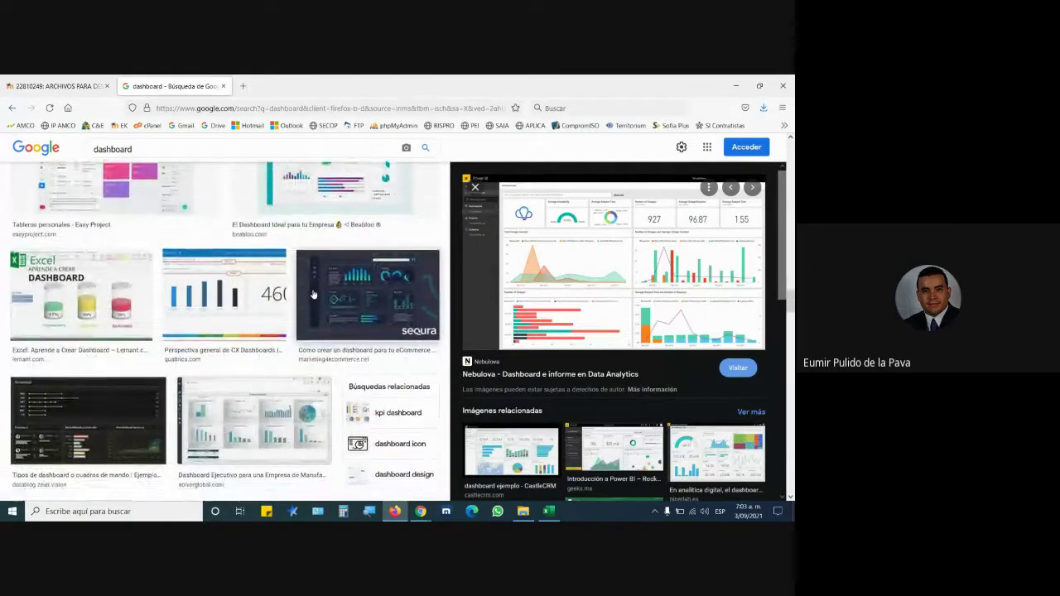
{"action": "scroll", "coordinate": [314, 290], "scroll_direction": "down", "scroll_amount": 3}
{"action": "scroll", "coordinate": [342, 376], "scroll_direction": "down", "scroll_amount": 3}
{"action": "scroll", "coordinate": [346, 394], "scroll_direction": "down", "scroll_amount": 3}
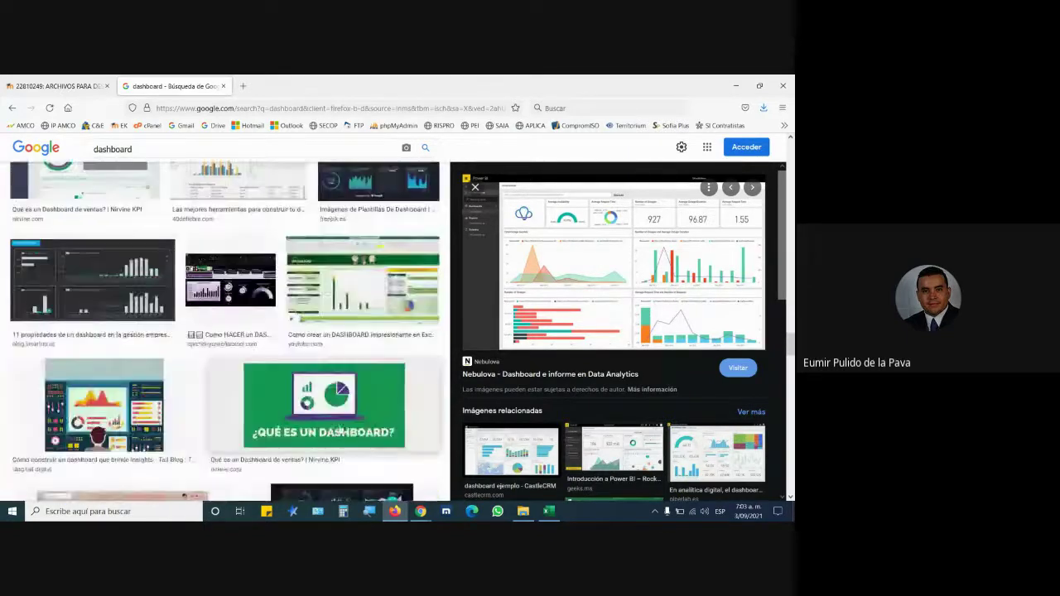
{"action": "scroll", "coordinate": [365, 423], "scroll_direction": "down", "scroll_amount": 3}
{"action": "scroll", "coordinate": [364, 424], "scroll_direction": "down", "scroll_amount": 3}
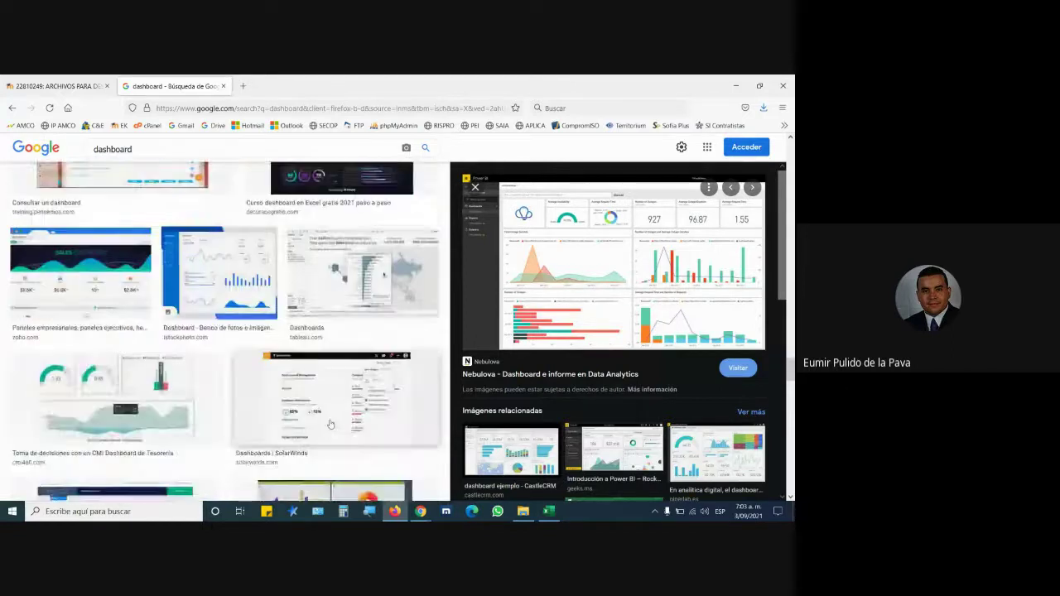
{"action": "scroll", "coordinate": [340, 407], "scroll_direction": "down", "scroll_amount": 3}
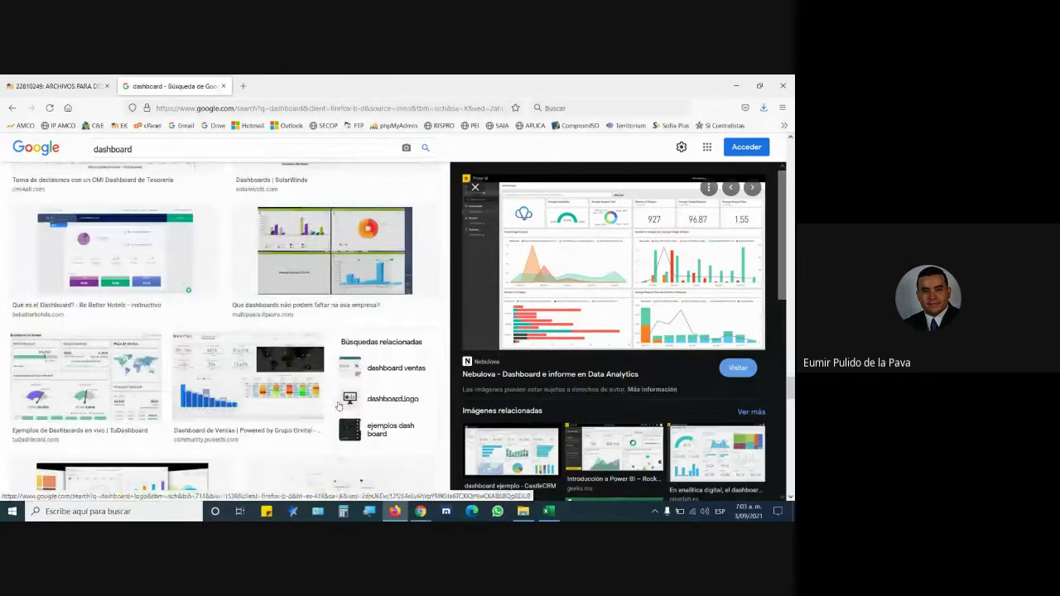
{"action": "scroll", "coordinate": [332, 407], "scroll_direction": "down", "scroll_amount": 3}
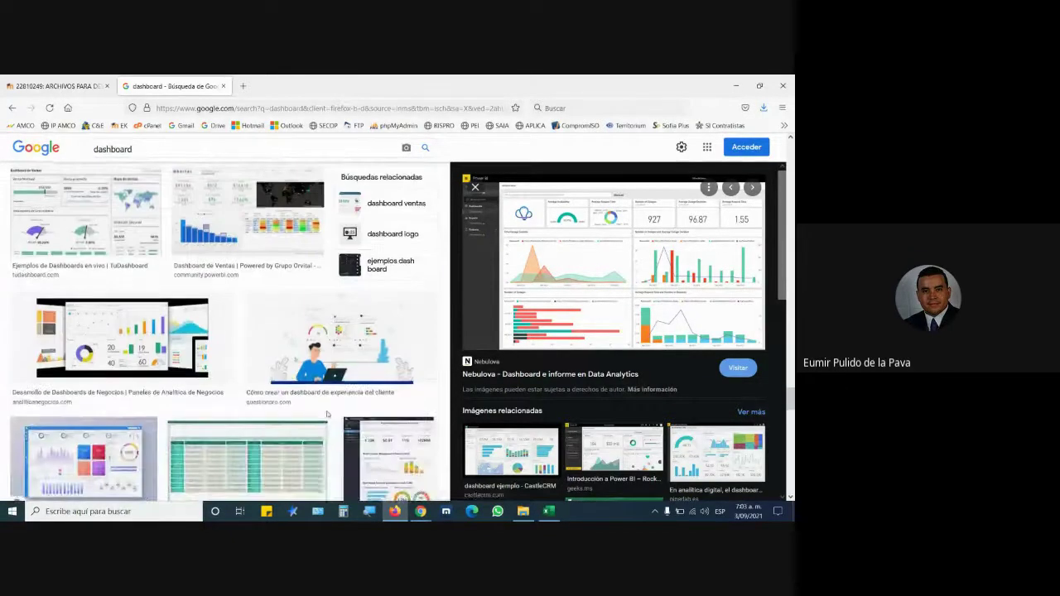
{"action": "scroll", "coordinate": [327, 411], "scroll_direction": "down", "scroll_amount": 3}
{"action": "left_click", "coordinate": [83, 300]}
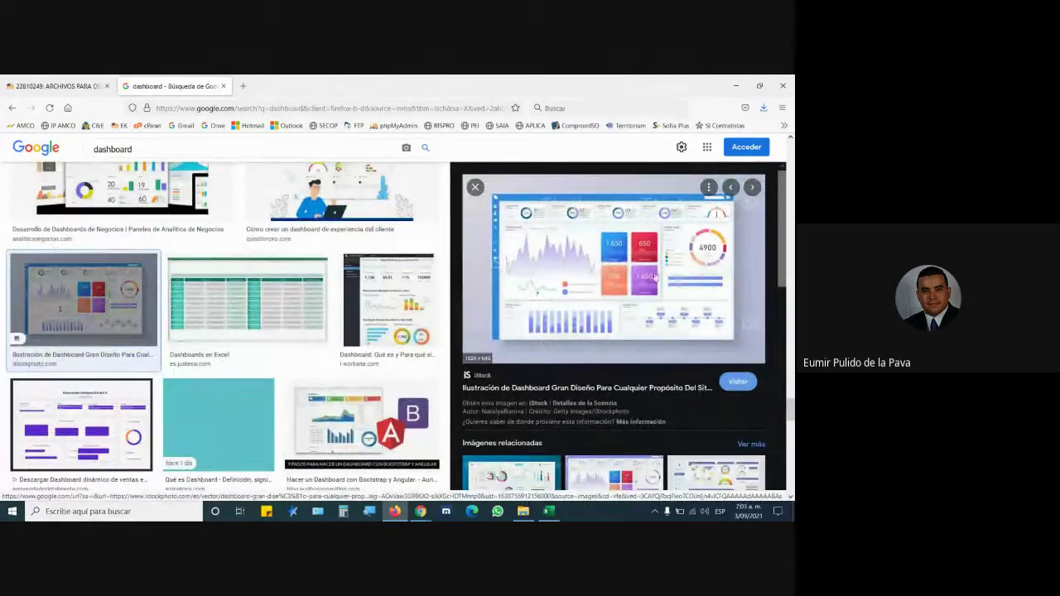
{"action": "scroll", "coordinate": [166, 401], "scroll_direction": "down", "scroll_amount": 5}
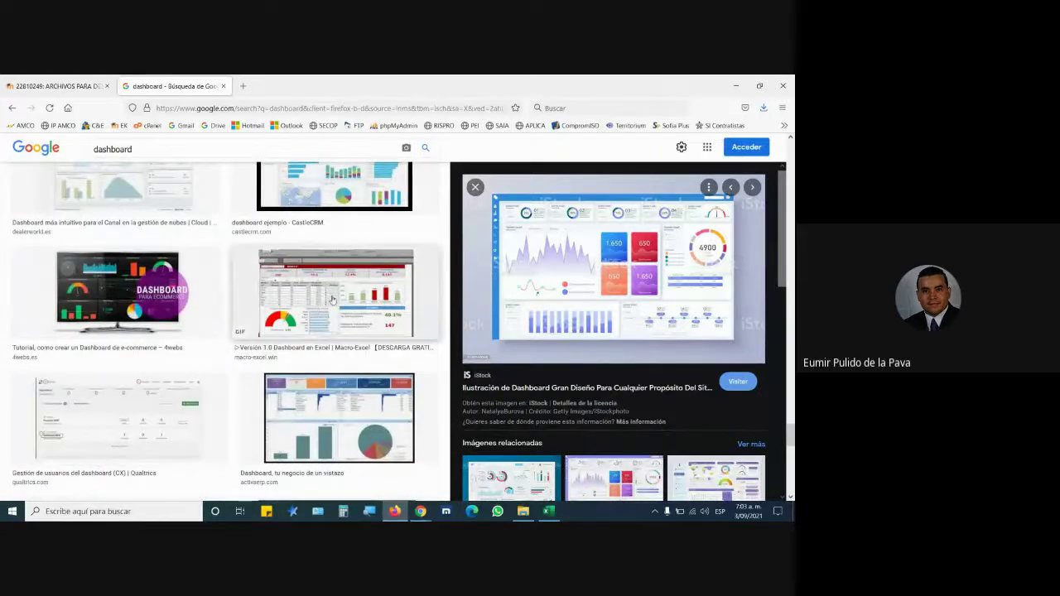
{"action": "left_click", "coordinate": [327, 303]}
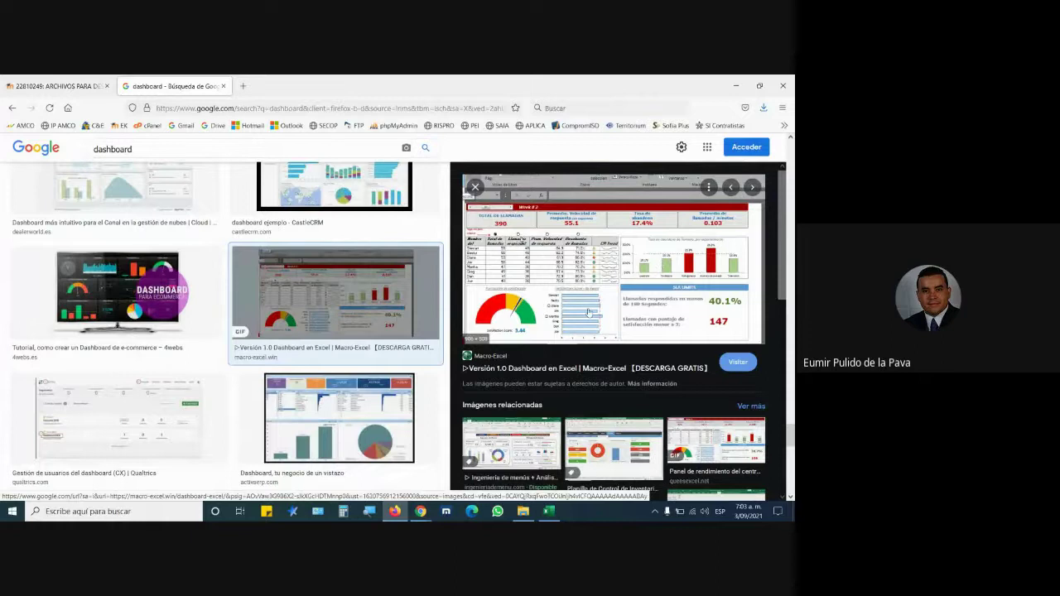
{"action": "left_click", "coordinate": [548, 511]}
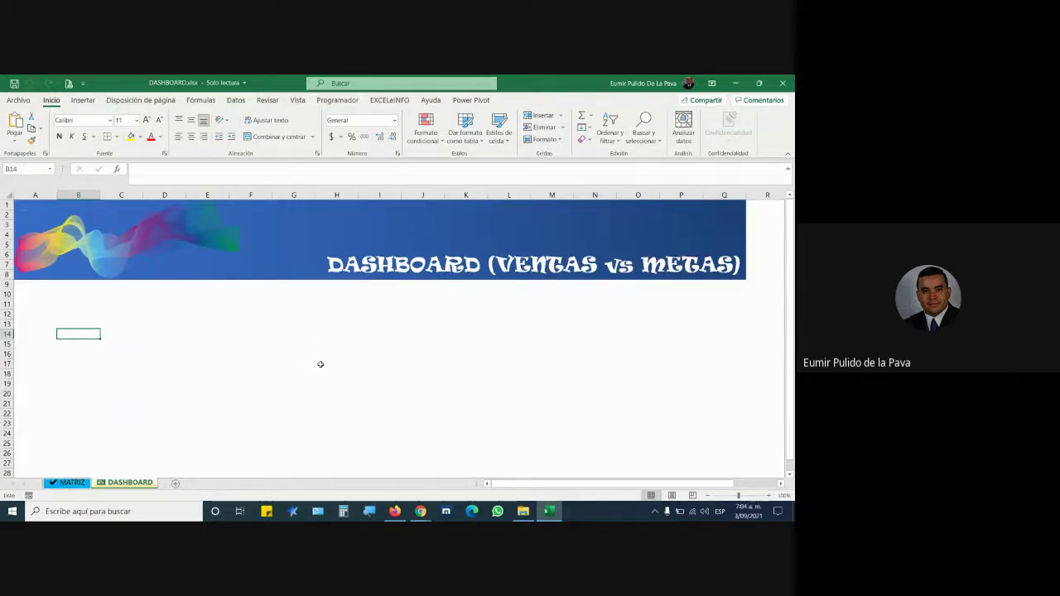
Select the blue title banner, the wave image, and the banner rectangle on DASHBOARD.
{"action": "left_click", "coordinate": [370, 221]}
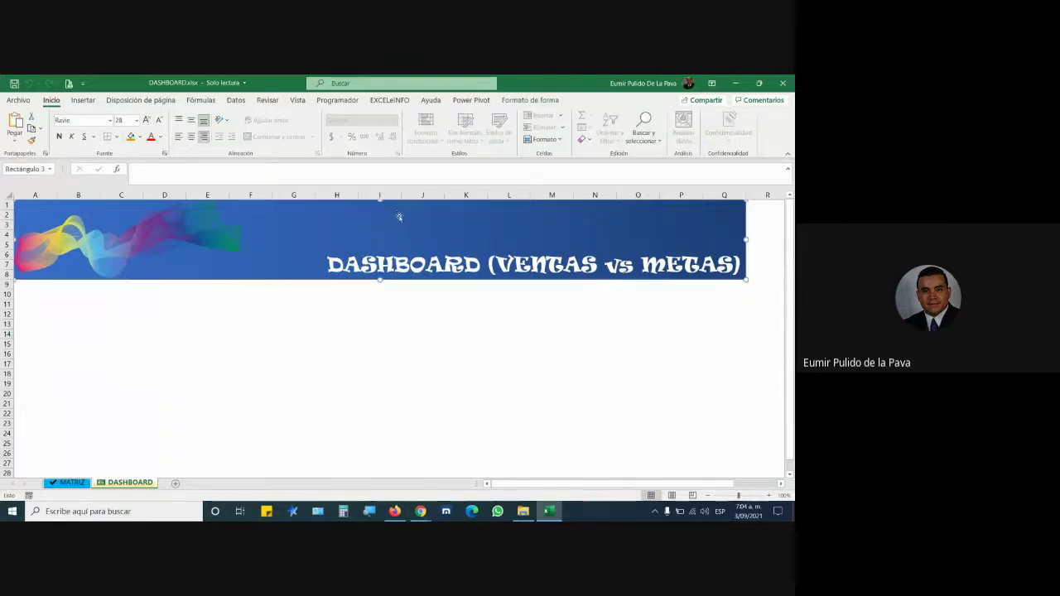
{"action": "left_click", "coordinate": [170, 245]}
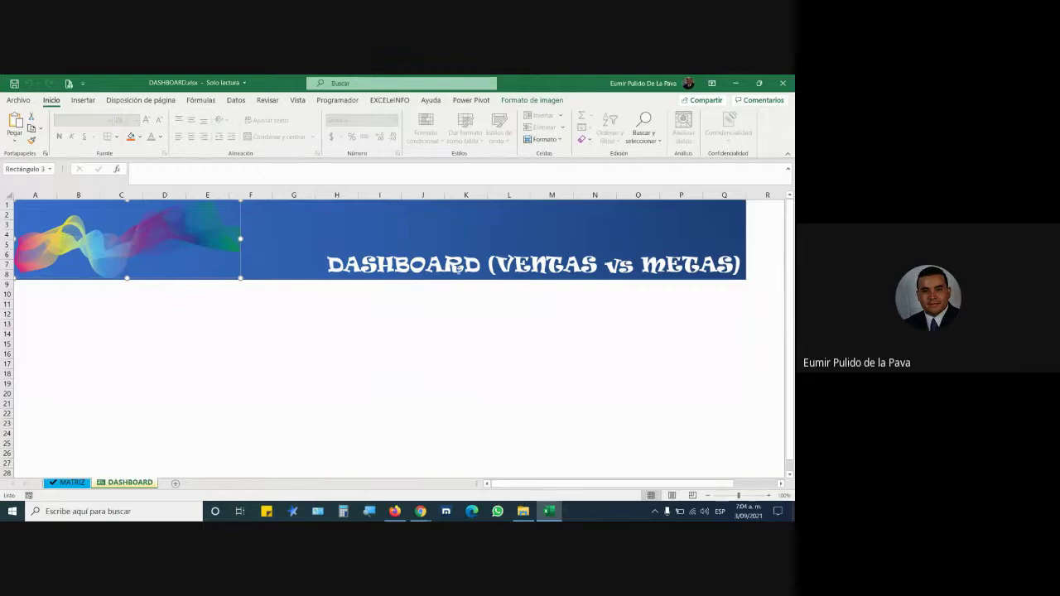
{"action": "left_click", "coordinate": [458, 268]}
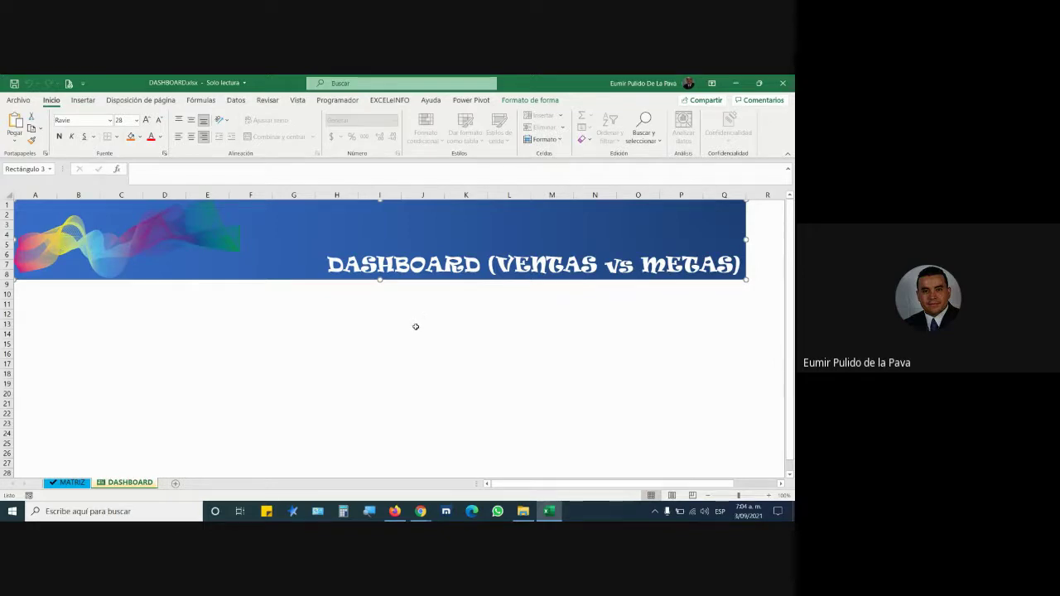
Show the table design options for the sales table on the MATRIZ sheet.
{"action": "left_click", "coordinate": [66, 483]}
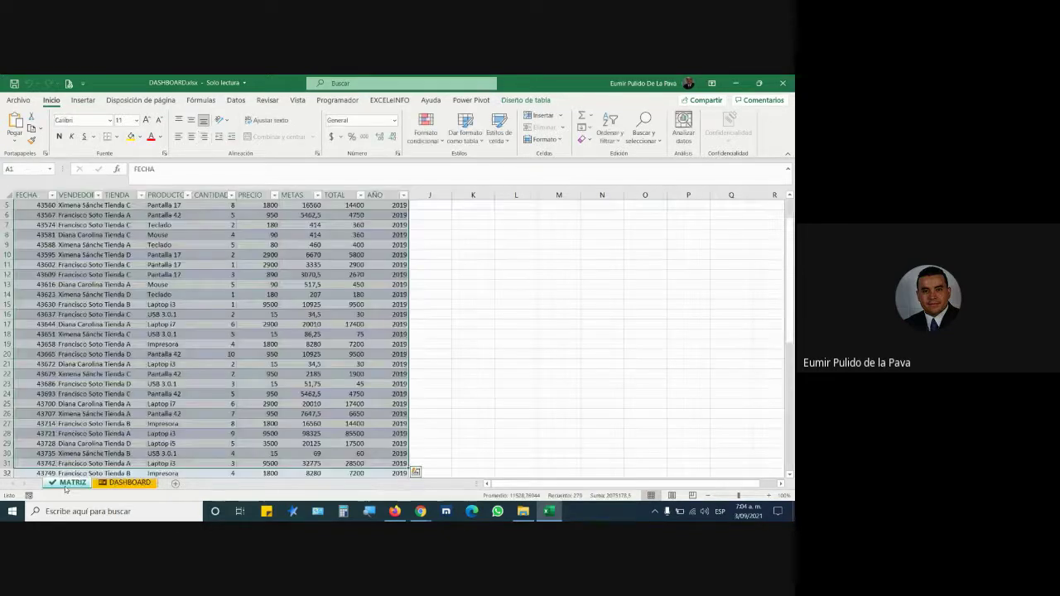
{"action": "left_click", "coordinate": [201, 249]}
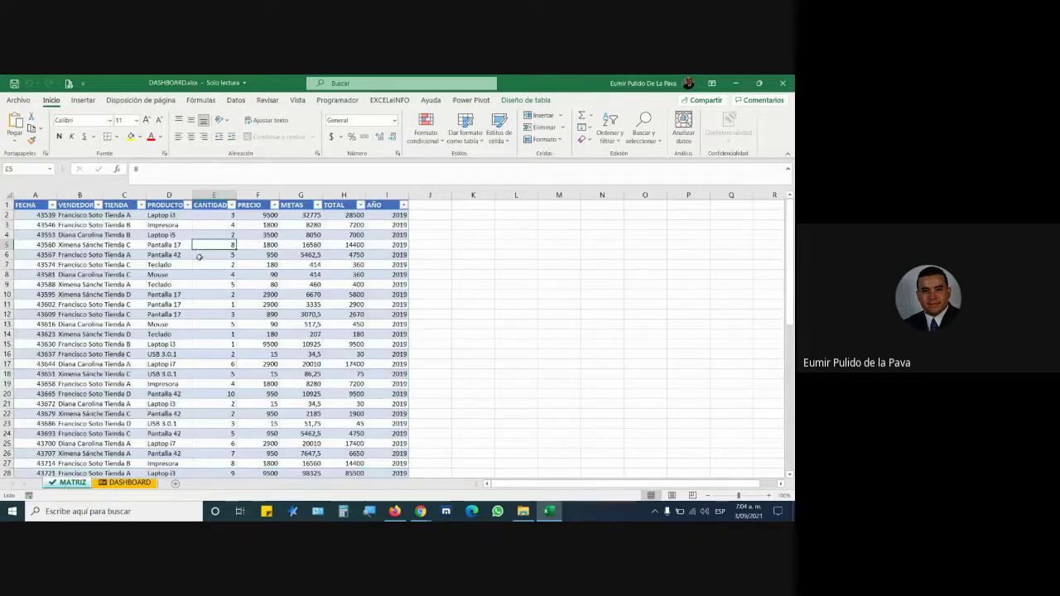
{"action": "left_click", "coordinate": [512, 101]}
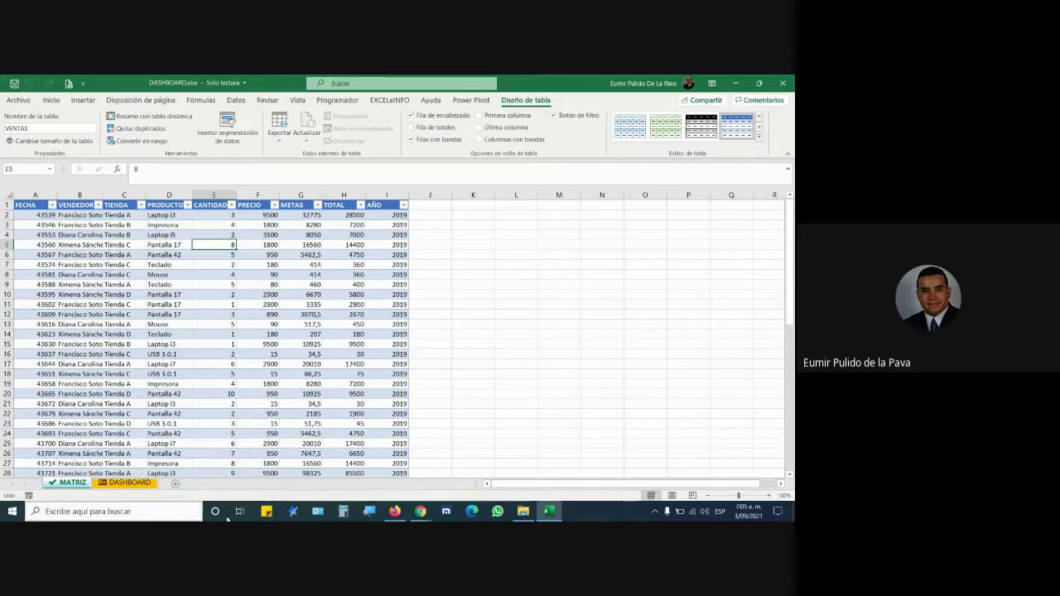
Admit the person asking to join the call and return to Excel.
{"action": "left_click", "coordinate": [361, 463]}
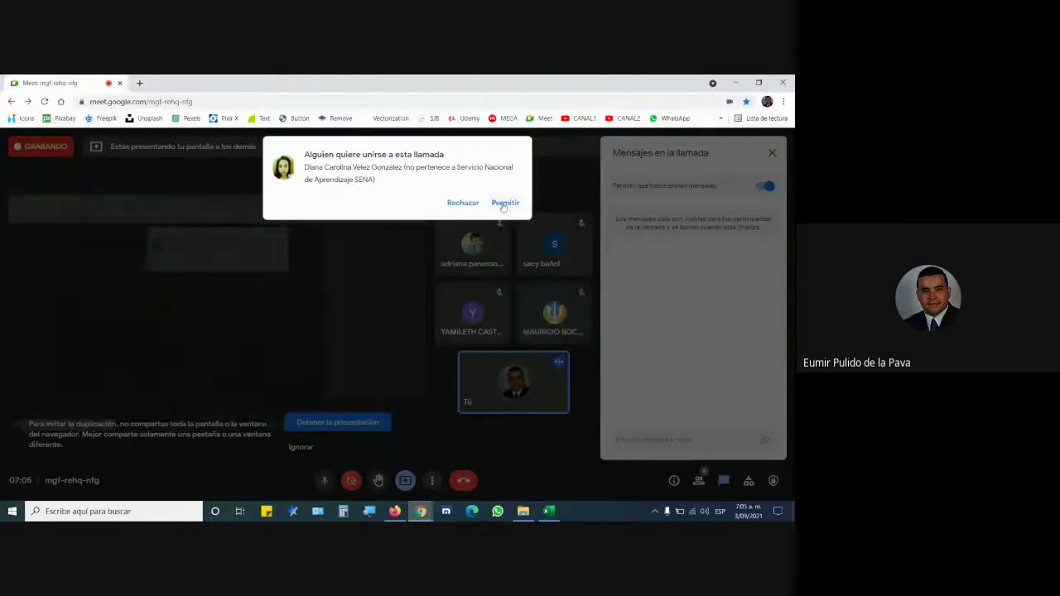
{"action": "left_click", "coordinate": [503, 204]}
{"action": "left_click", "coordinate": [548, 511]}
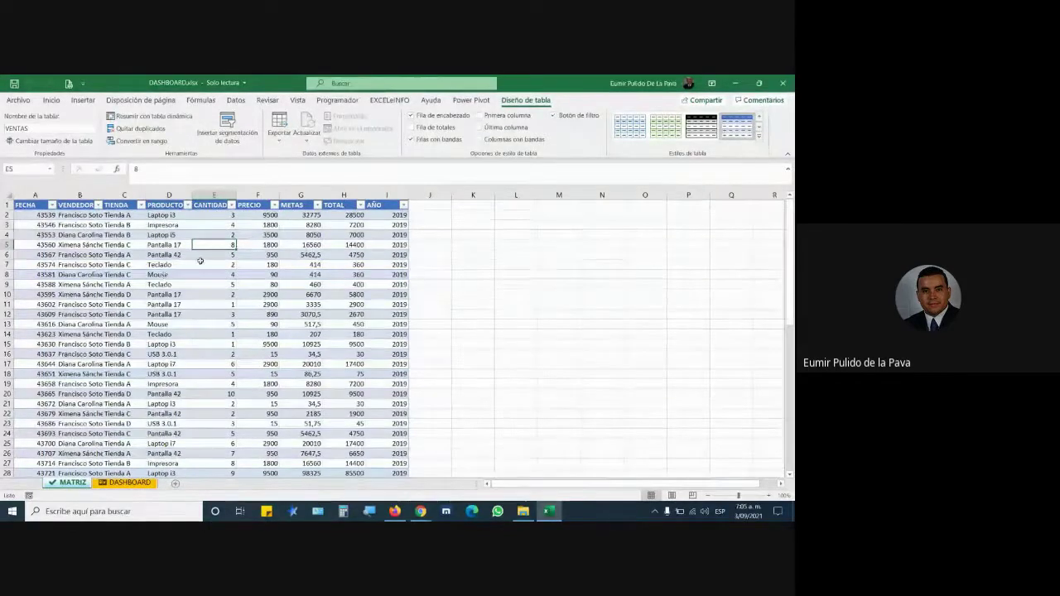
Confirm the table is named VENTAS and ends at row 60, then return to DASHBOARD.
{"action": "left_click", "coordinate": [66, 128]}
{"action": "key", "text": "Return"}
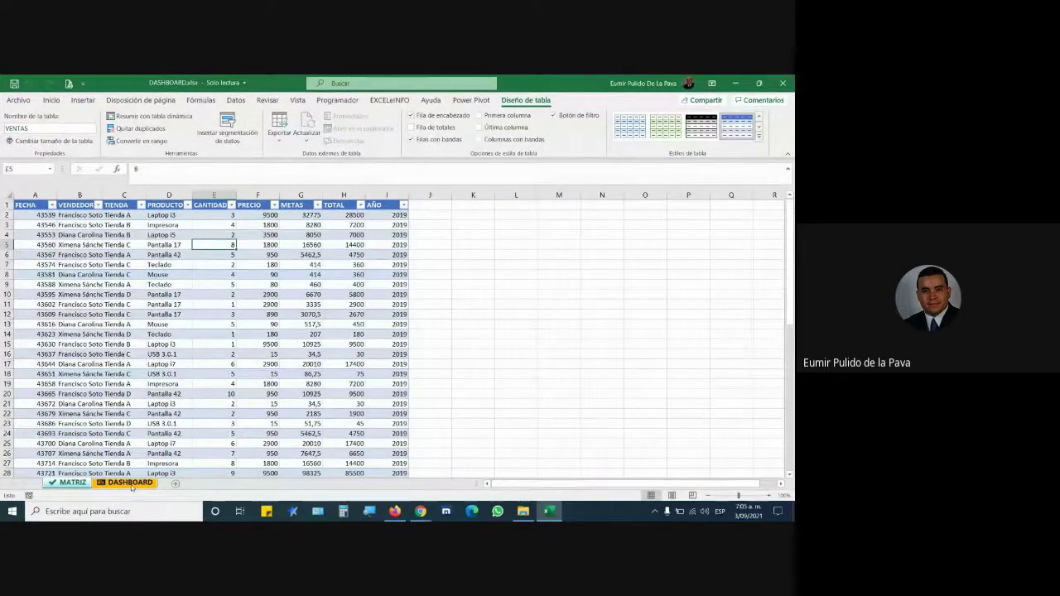
{"action": "scroll", "coordinate": [219, 327], "scroll_direction": "down", "scroll_amount": 5}
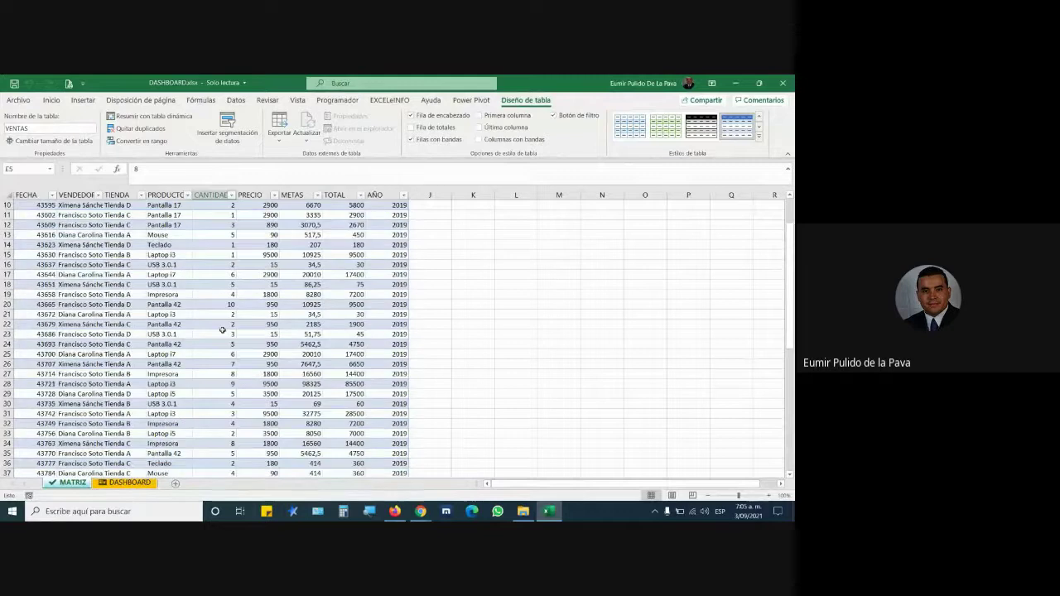
{"action": "scroll", "coordinate": [218, 331], "scroll_direction": "down", "scroll_amount": 5}
{"action": "scroll", "coordinate": [219, 336], "scroll_direction": "down", "scroll_amount": 6}
{"action": "mouse_move", "coordinate": [35, 324]}
{"action": "left_mouse_down"}
{"action": "mouse_move", "coordinate": [361, 377]}
{"action": "mouse_move", "coordinate": [380, 457]}
{"action": "left_mouse_up"}
{"action": "scroll", "coordinate": [331, 397], "scroll_direction": "up", "scroll_amount": 6}
{"action": "scroll", "coordinate": [248, 314], "scroll_direction": "up", "scroll_amount": 6}
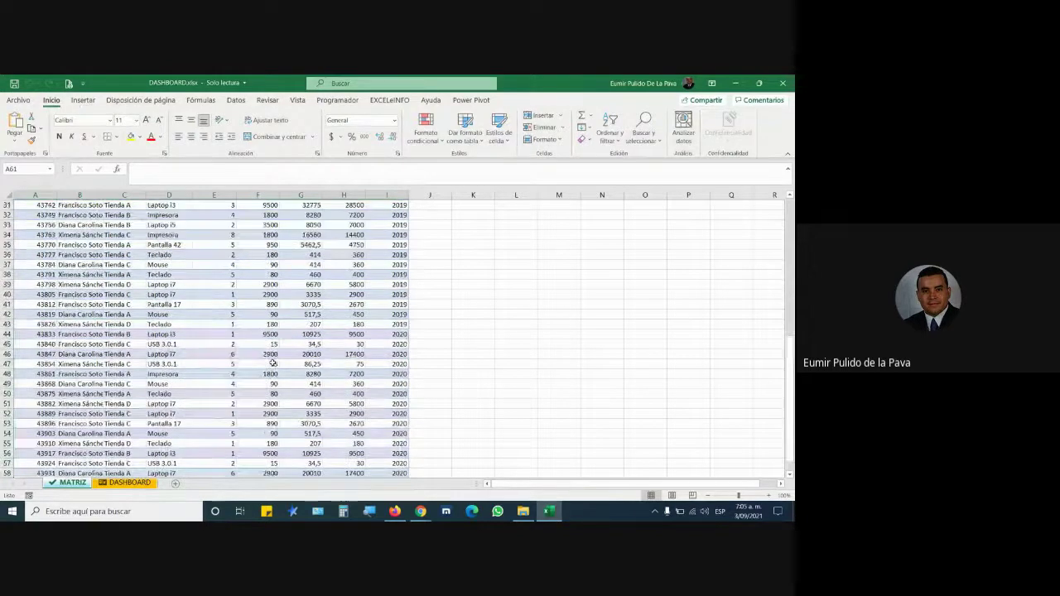
{"action": "scroll", "coordinate": [190, 265], "scroll_direction": "up", "scroll_amount": 4}
{"action": "left_click", "coordinate": [129, 482]}
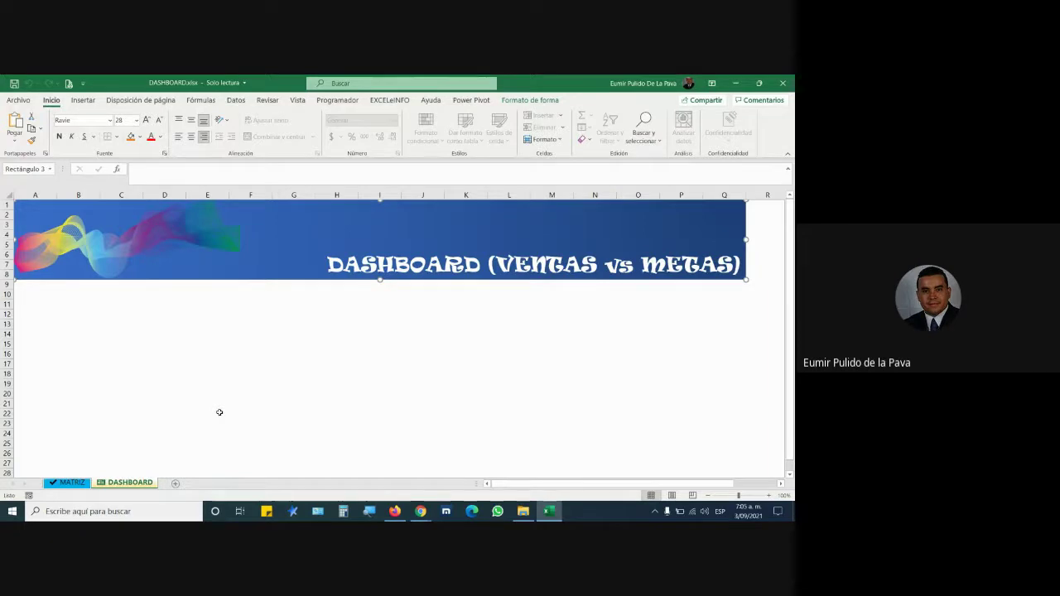
Deselect the banner, then place the cursor in cell A1 of the VENTAS table on MATRIZ.
{"action": "left_click", "coordinate": [219, 395]}
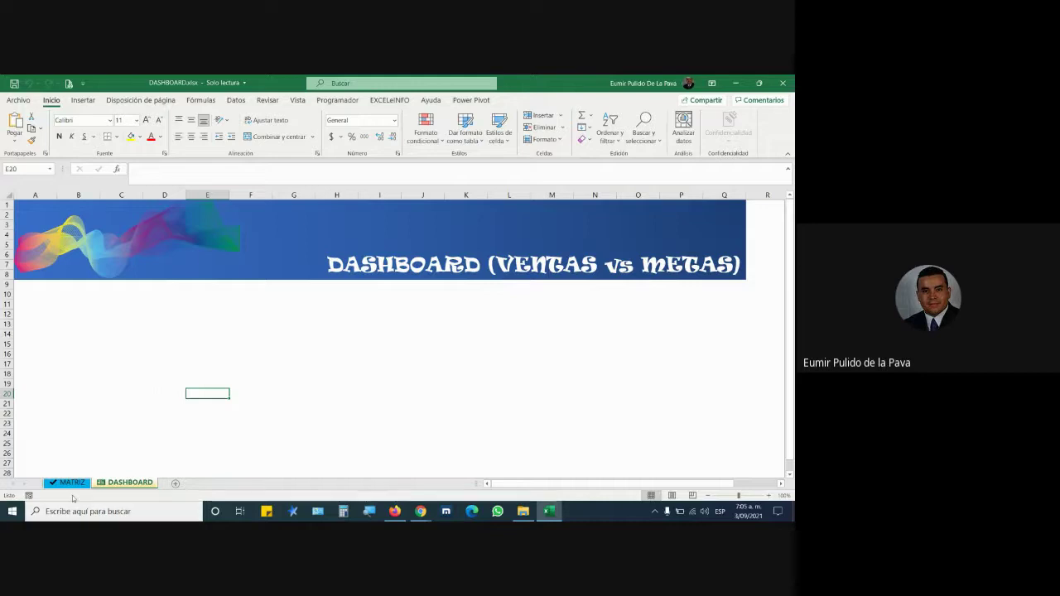
{"action": "left_click", "coordinate": [73, 483]}
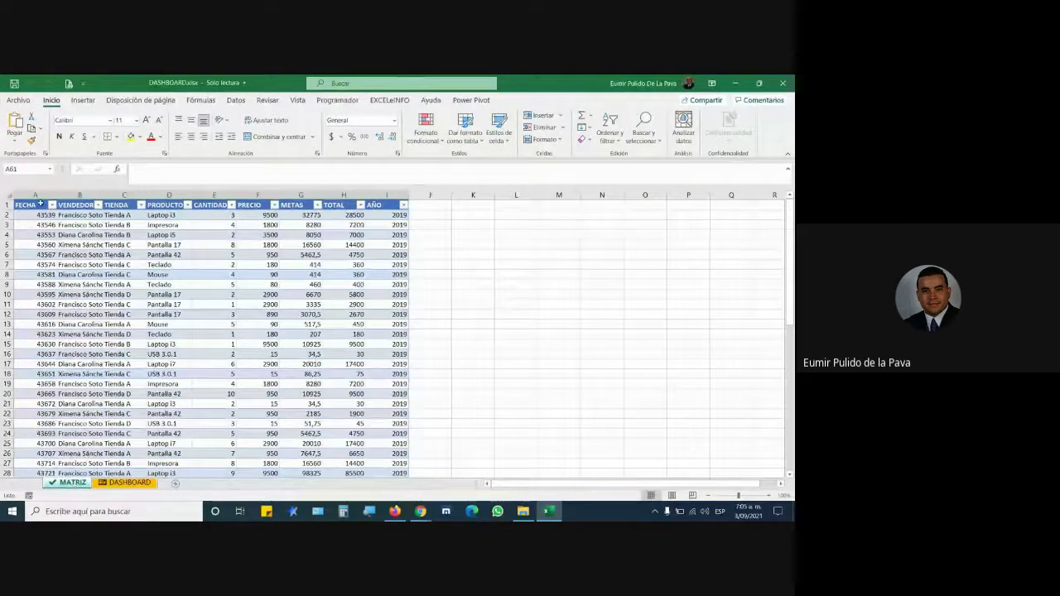
{"action": "left_click", "coordinate": [34, 204]}
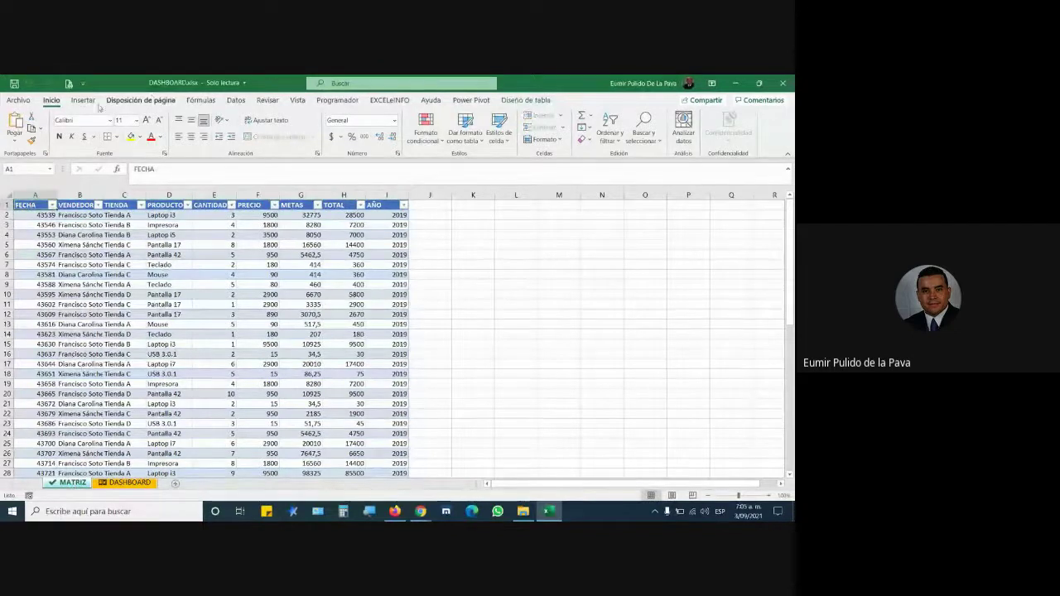
{"action": "left_click", "coordinate": [83, 100]}
Create a PivotTable from VENTAS on the existing DASHBOARD sheet at cell F11.
{"action": "left_click", "coordinate": [18, 126]}
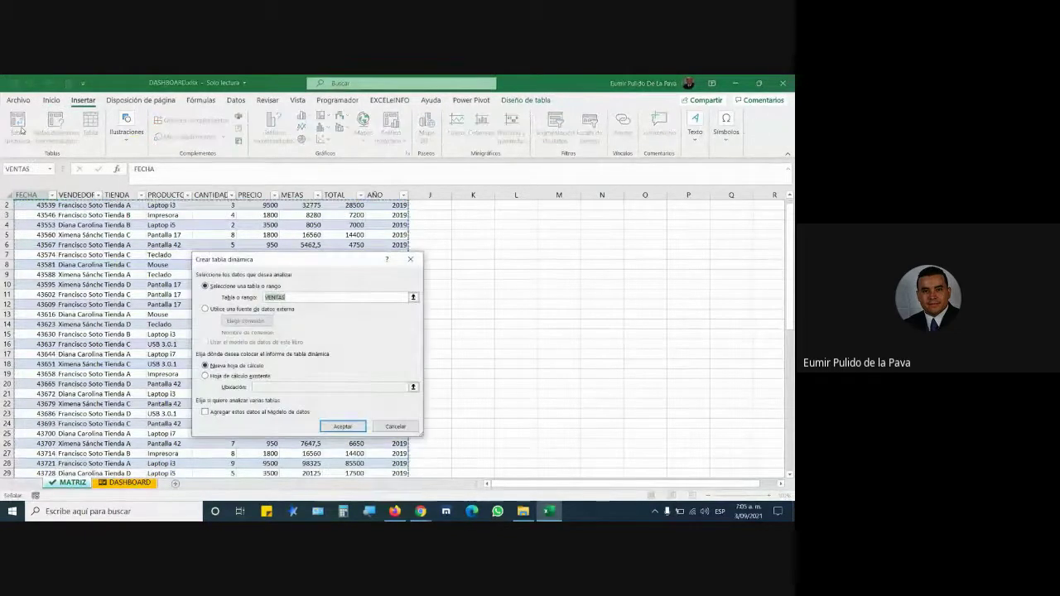
{"action": "left_click", "coordinate": [219, 377]}
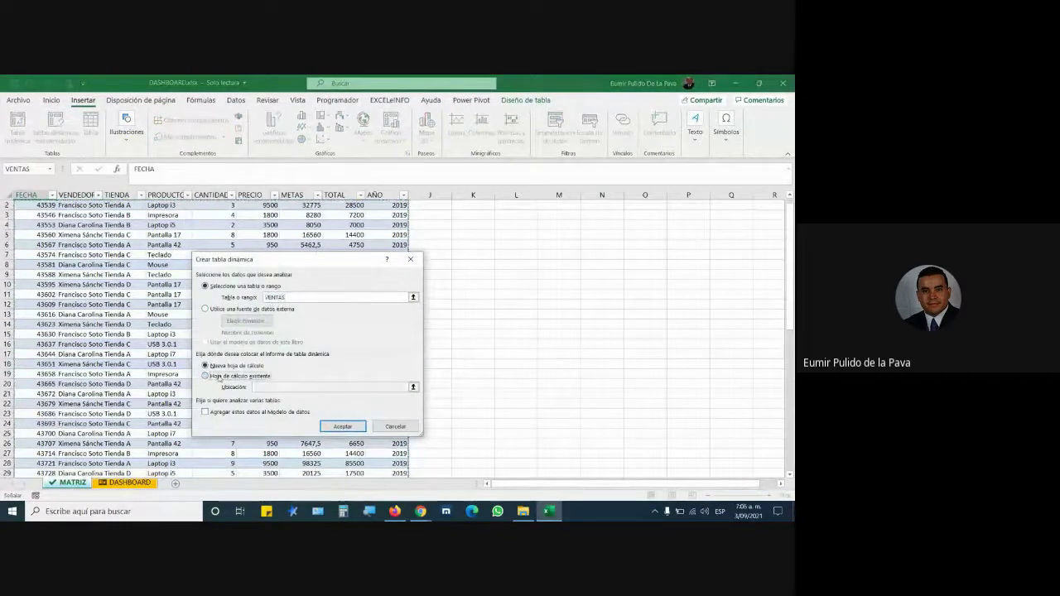
{"action": "left_click", "coordinate": [249, 386]}
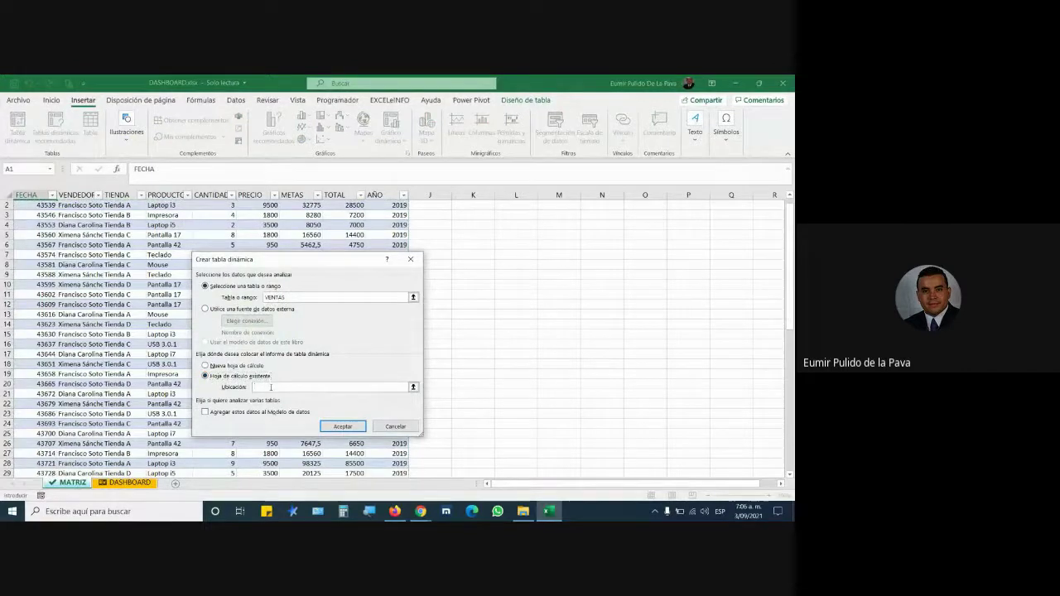
{"action": "left_click", "coordinate": [130, 483]}
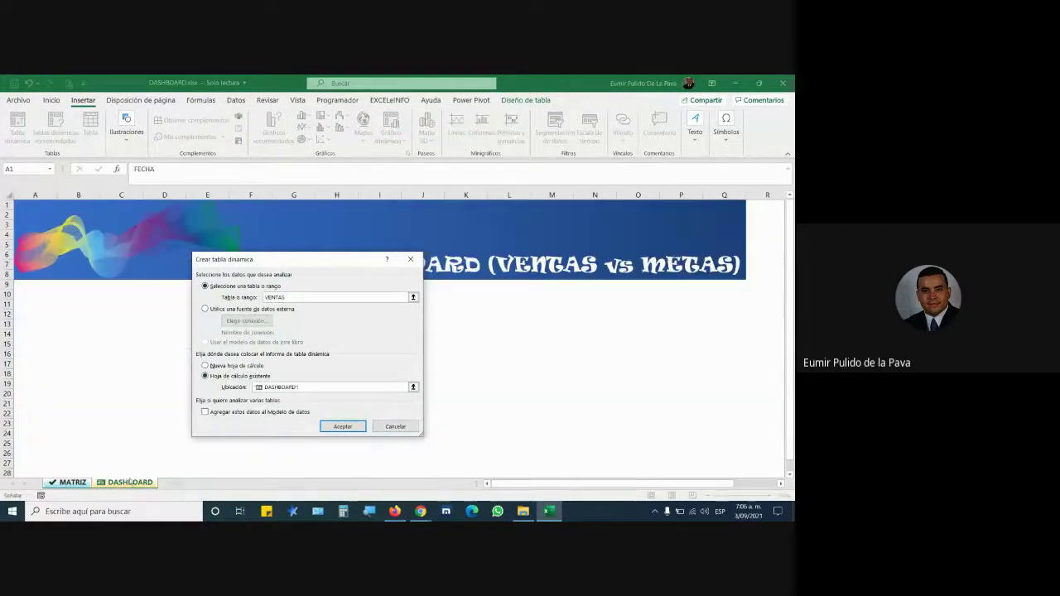
{"action": "scroll", "coordinate": [108, 382], "scroll_direction": "down", "scroll_amount": 1}
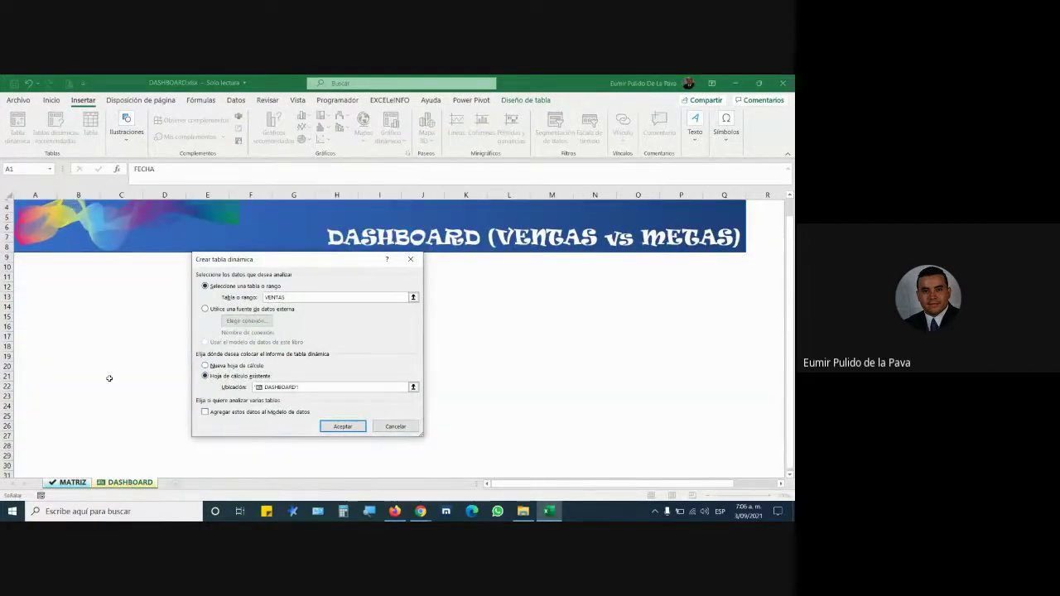
{"action": "left_click_drag", "start_coordinate": [223, 266], "coordinate": [396, 265]}
{"action": "left_click", "coordinate": [239, 273]}
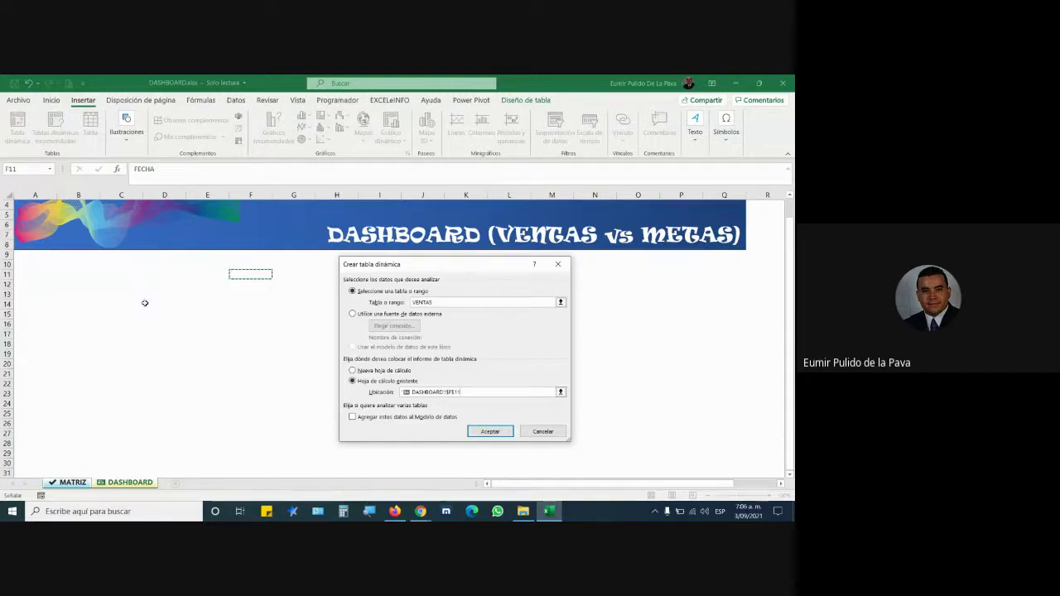
{"action": "left_click", "coordinate": [490, 432]}
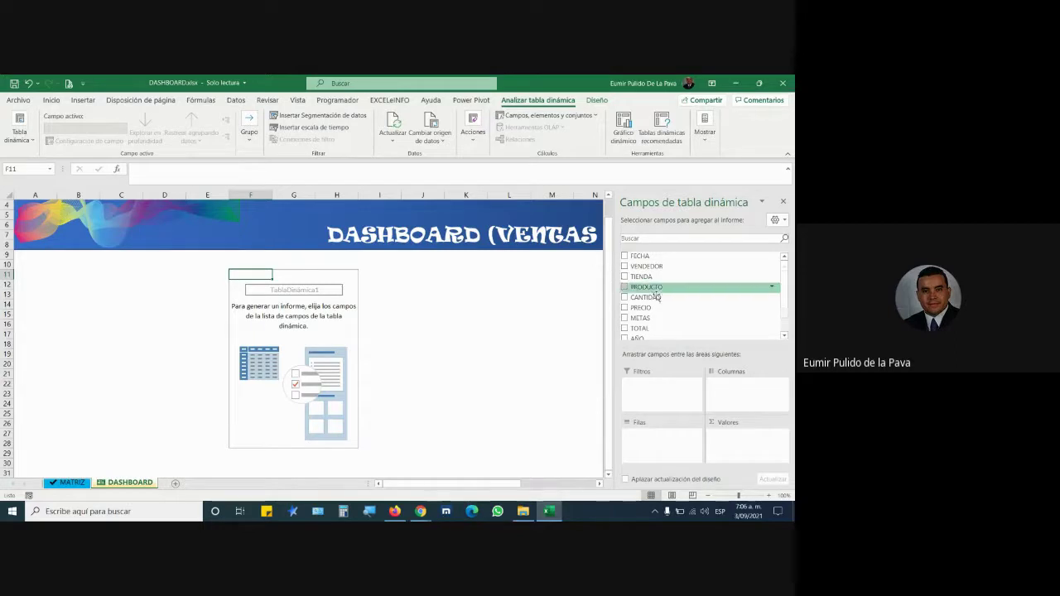
Add PRODUCTO as pivot rows and TOTAL as the summed value.
{"action": "left_click_drag", "start_coordinate": [650, 298], "coordinate": [650, 448]}
{"action": "scroll", "coordinate": [663, 336], "scroll_direction": "down", "scroll_amount": 1}
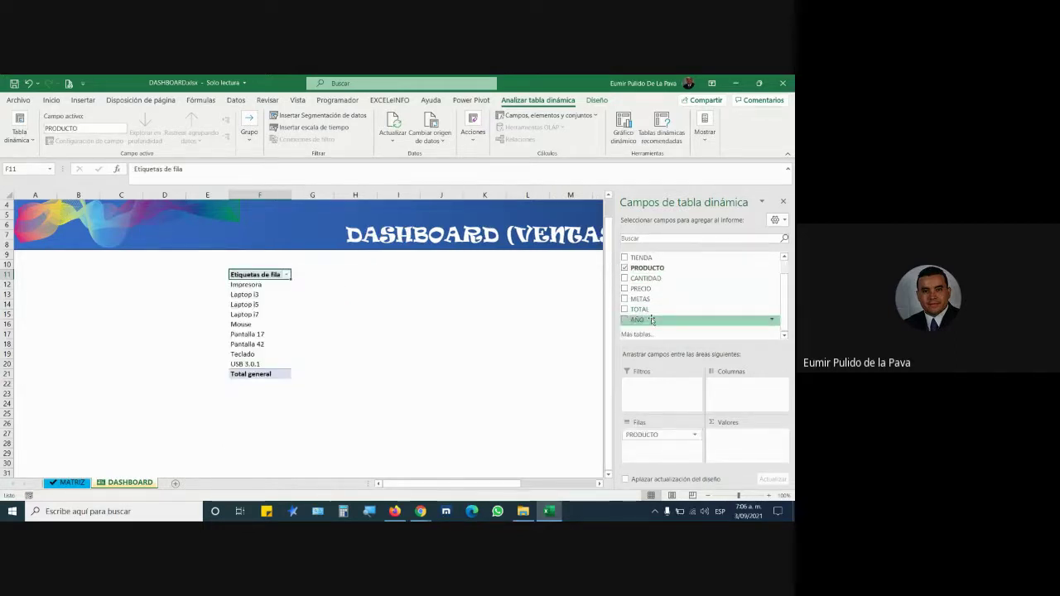
{"action": "left_click_drag", "start_coordinate": [642, 309], "coordinate": [741, 451]}
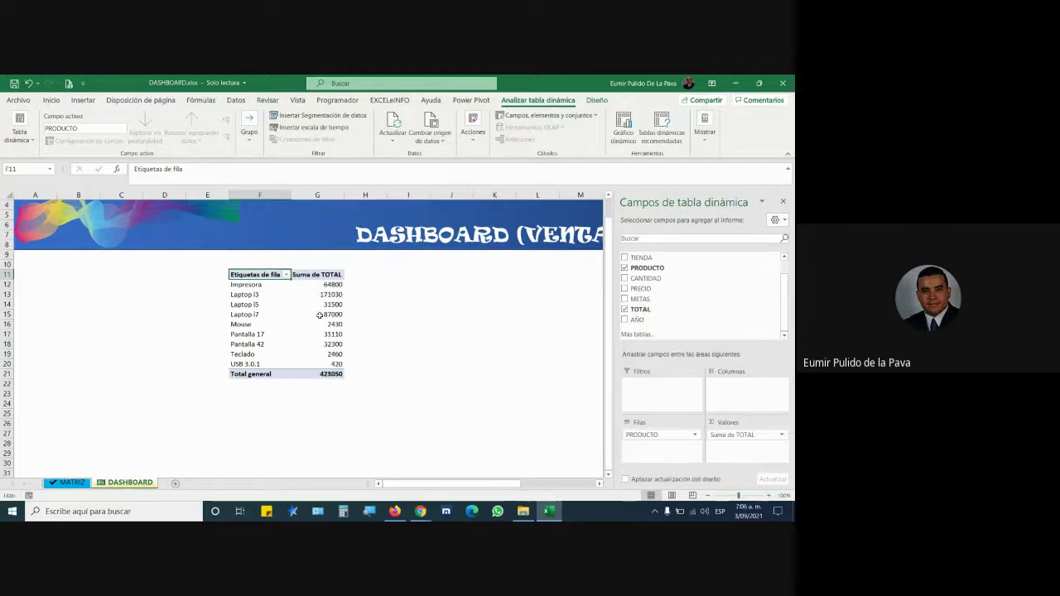
Format the Suma de TOTAL values with the Contabilidad accounting number format.
{"action": "left_click", "coordinate": [744, 435]}
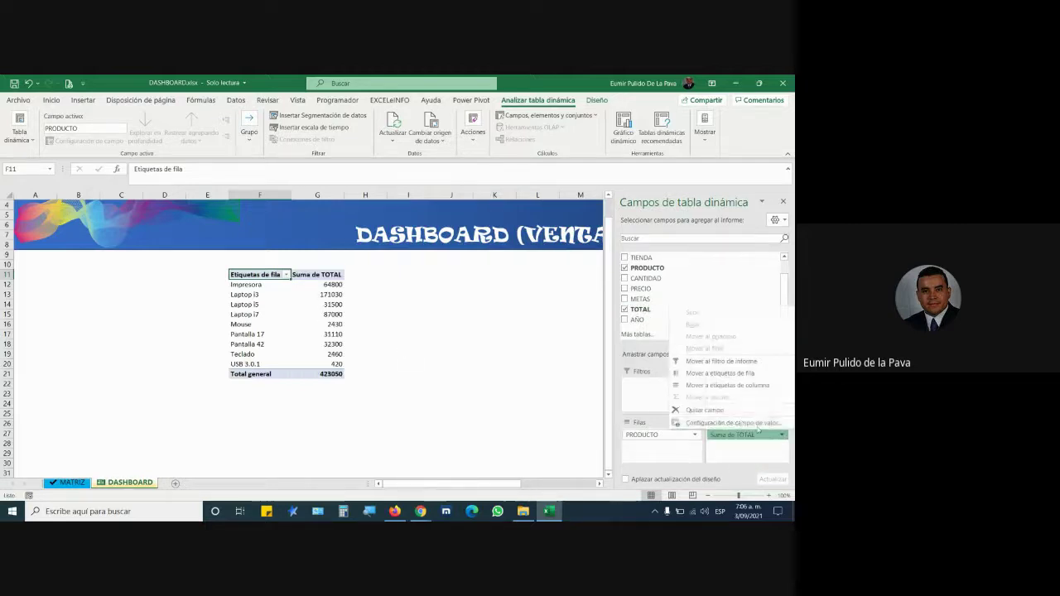
{"action": "left_click", "coordinate": [721, 419]}
{"action": "left_click", "coordinate": [375, 424]}
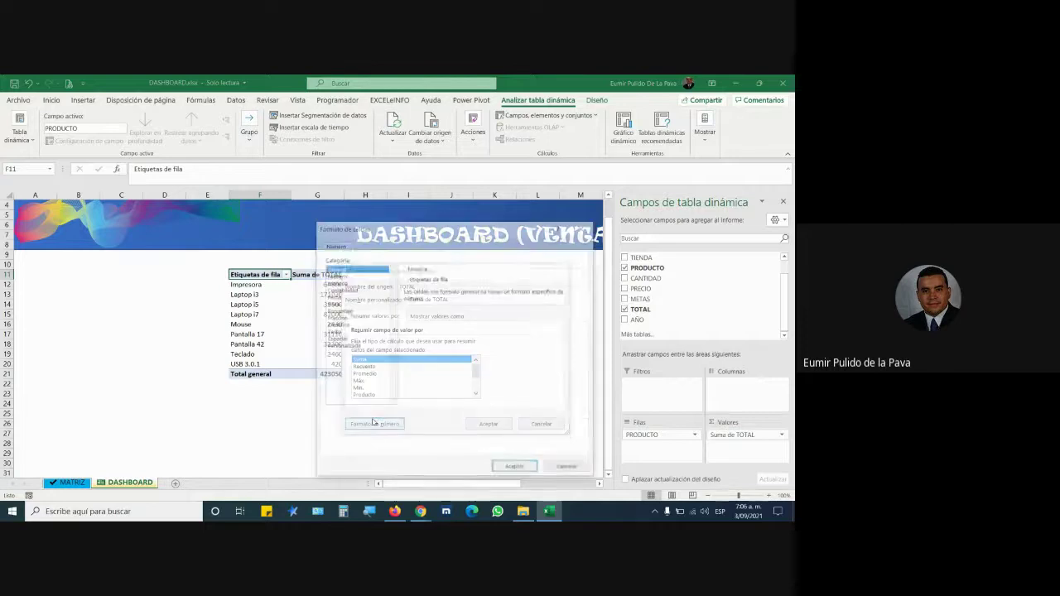
{"action": "key", "text": "Down"}
{"action": "key", "text": "Down"}
{"action": "key", "text": "Down"}
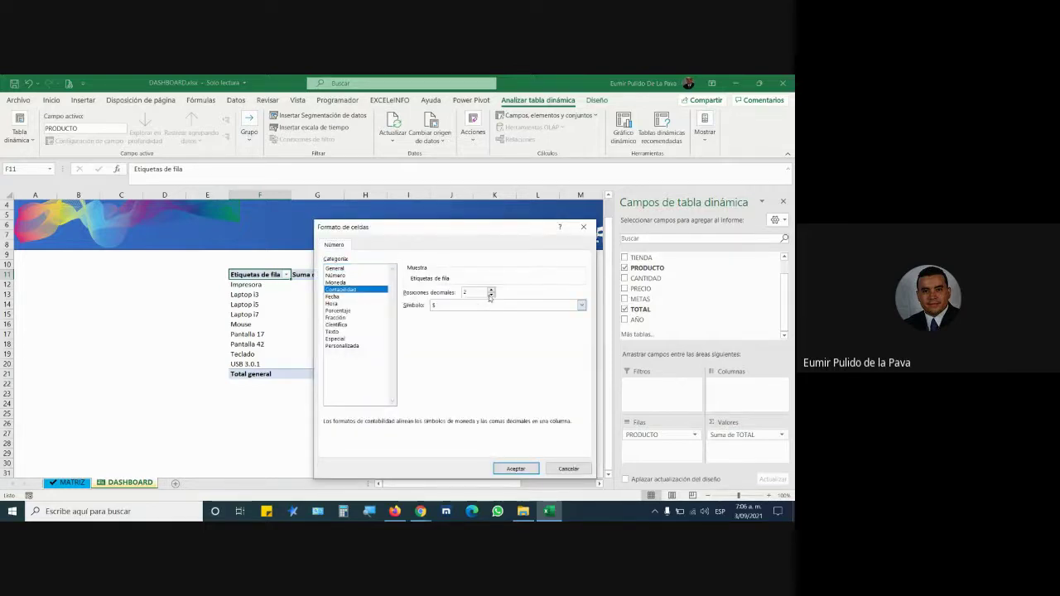
{"action": "left_click", "coordinate": [515, 469]}
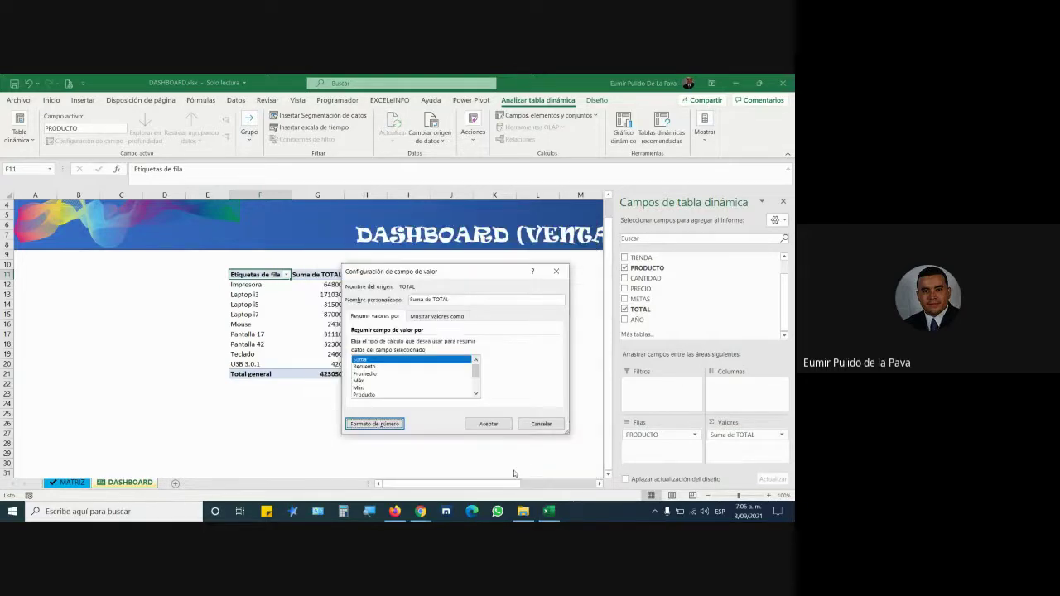
{"action": "left_click", "coordinate": [486, 425]}
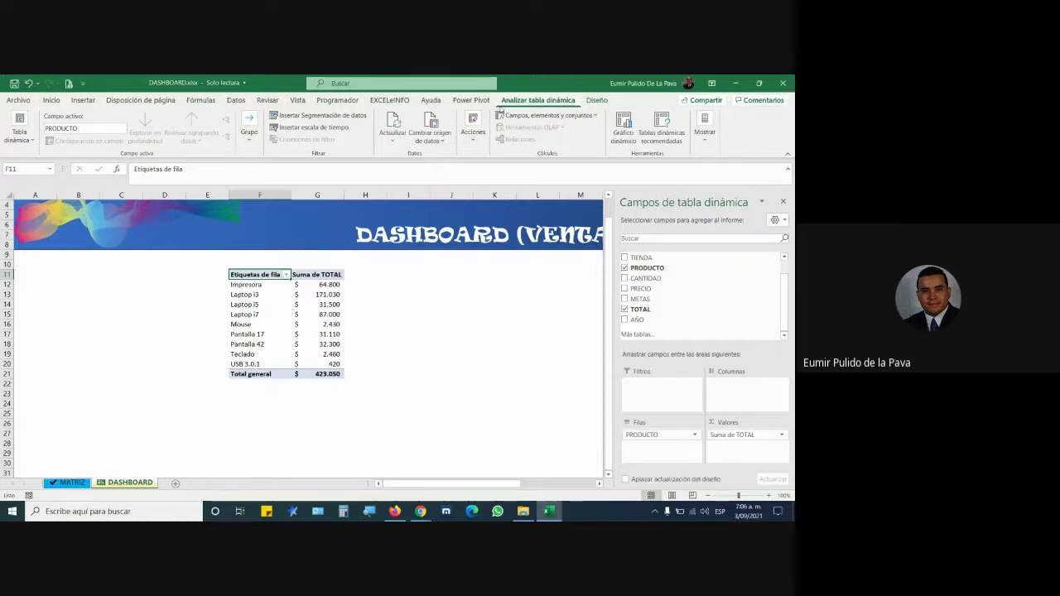
{"action": "left_click", "coordinate": [597, 101]}
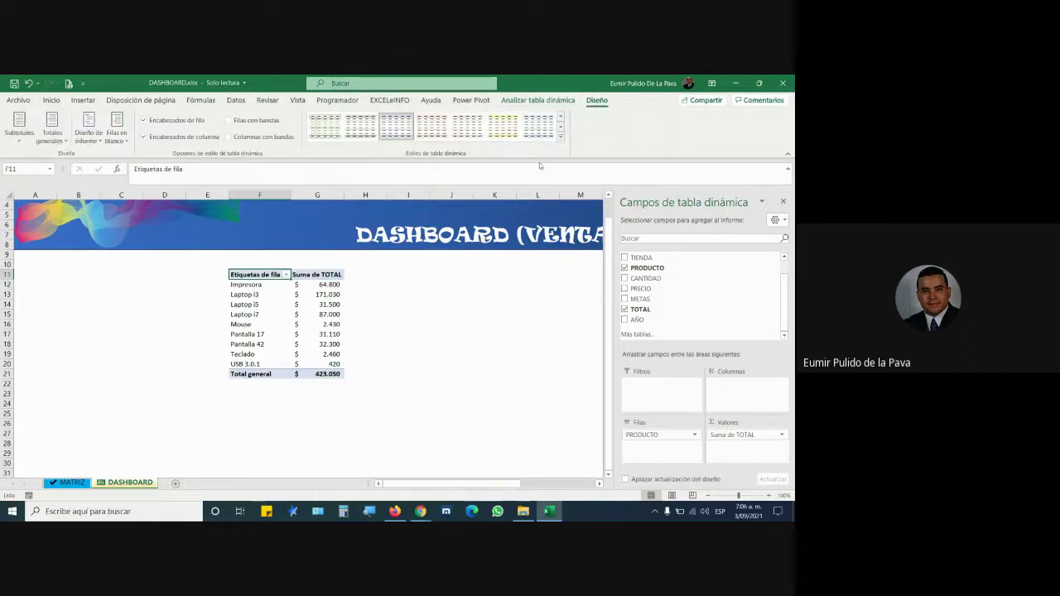
Apply the light PivotTable style 'Blanco, Estilo de tabla dinámica claro 23' and check the result.
{"action": "left_click", "coordinate": [560, 134]}
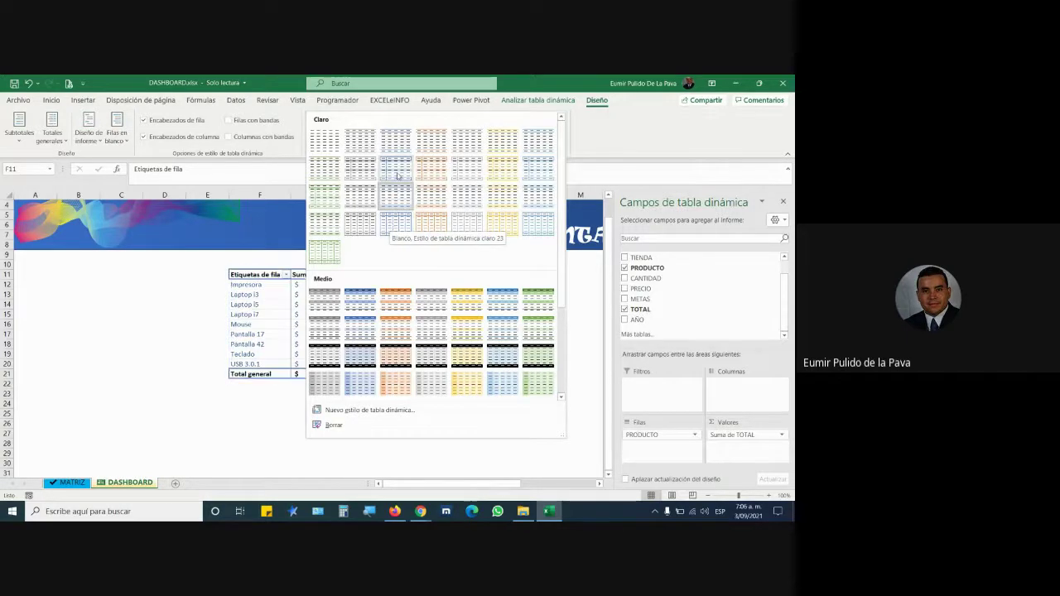
{"action": "left_click", "coordinate": [395, 224]}
{"action": "left_click", "coordinate": [287, 387]}
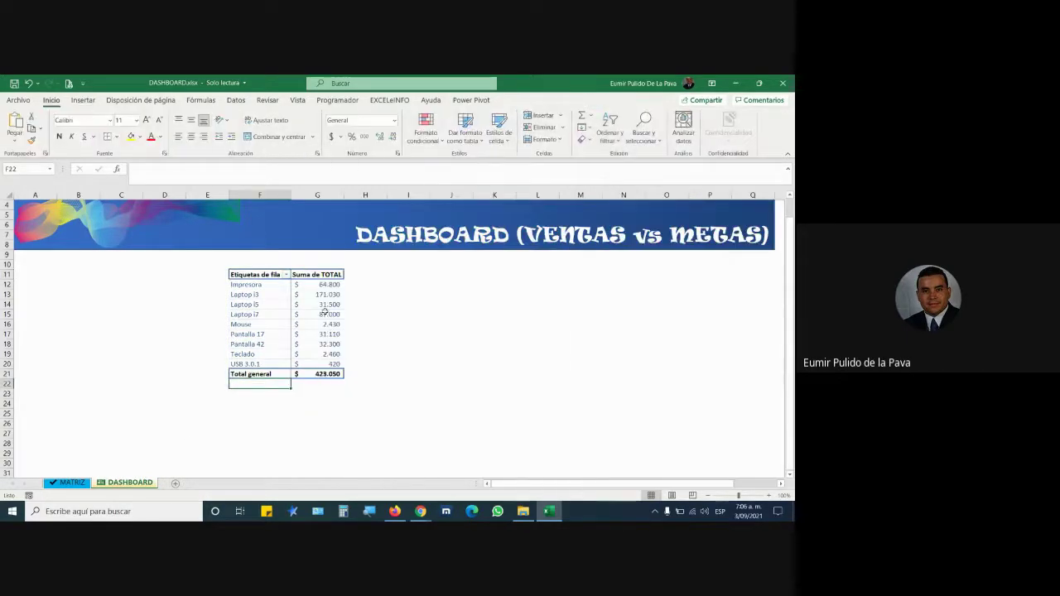
{"action": "left_click", "coordinate": [313, 275]}
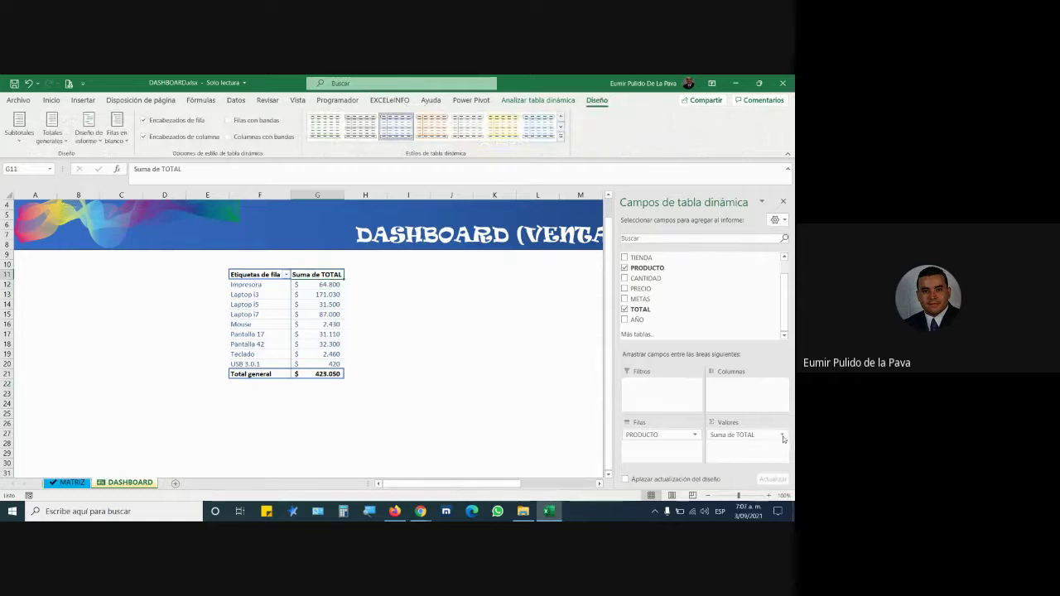
Rename the 'Suma de TOTAL' value field to 'TOTAL ' with a trailing space, bypassing the duplicate-name warning.
{"action": "left_click", "coordinate": [732, 435]}
{"action": "left_click", "coordinate": [738, 427]}
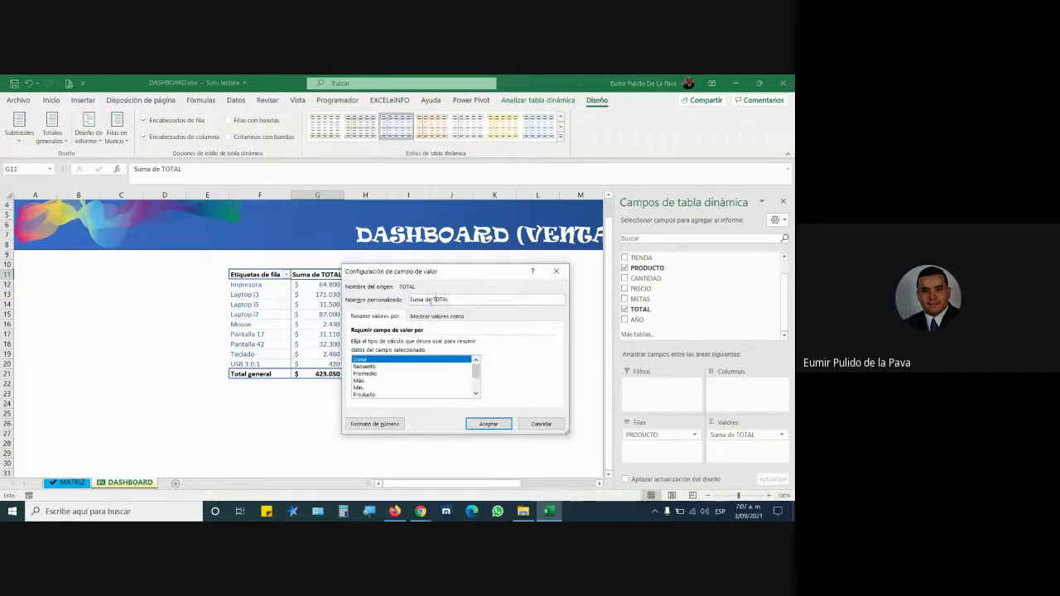
{"action": "left_click_drag", "start_coordinate": [434, 299], "coordinate": [409, 298]}
{"action": "key", "text": "BackSpace"}
{"action": "left_click", "coordinate": [488, 424]}
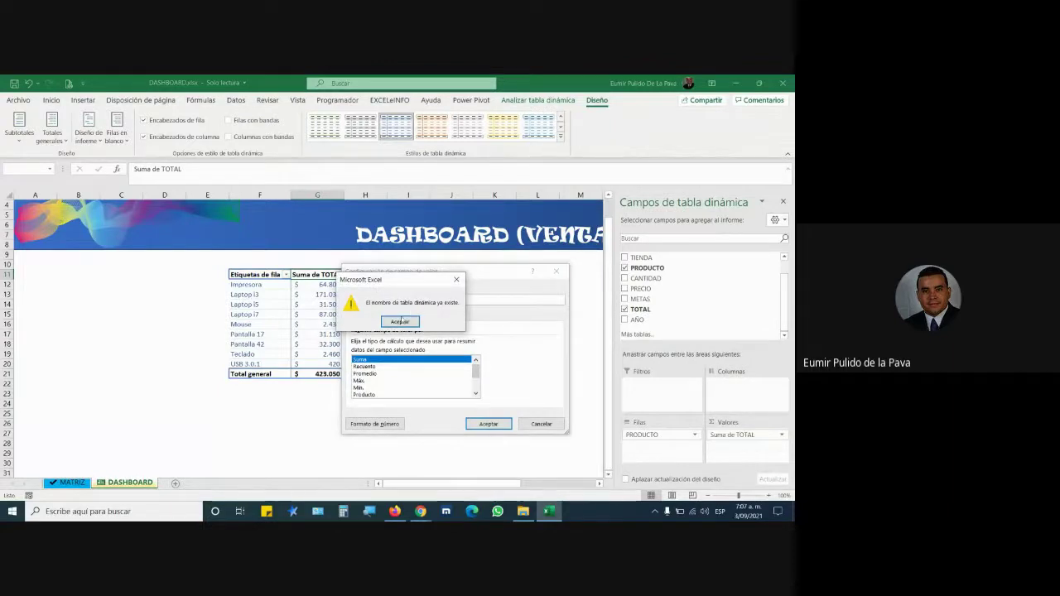
{"action": "left_click", "coordinate": [400, 322]}
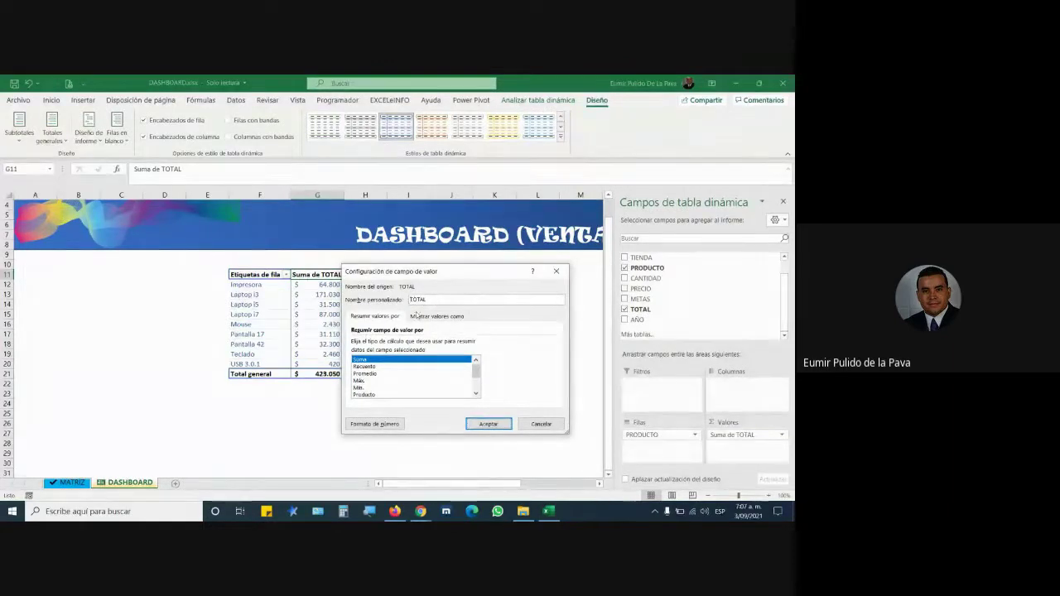
{"action": "double_click", "coordinate": [418, 298]}
{"action": "left_click", "coordinate": [411, 299]}
{"action": "left_click", "coordinate": [487, 423]}
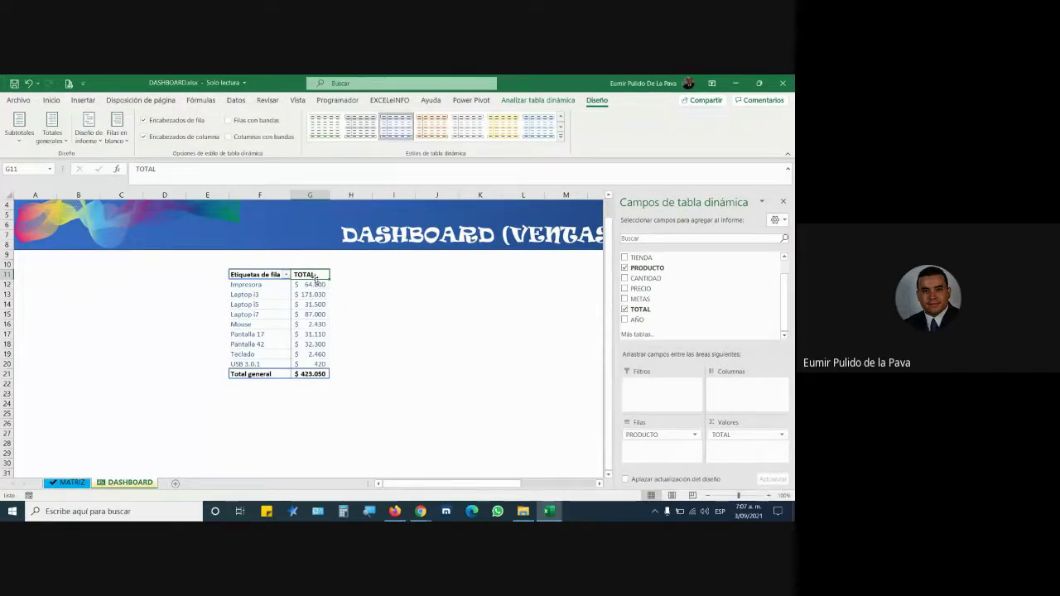
{"action": "key", "text": "Left"}
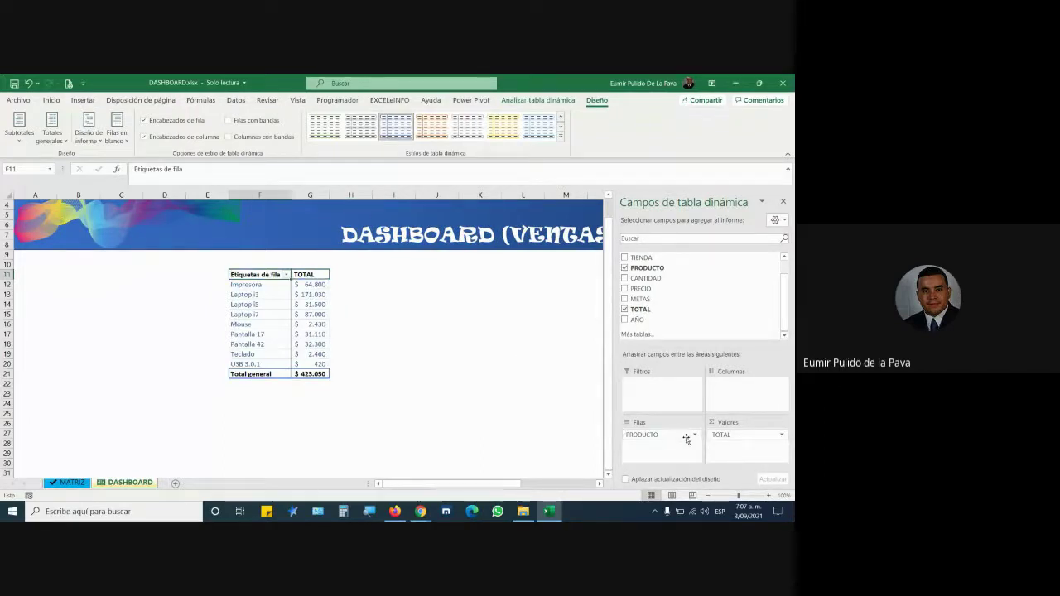
{"action": "left_click", "coordinate": [693, 435]}
{"action": "left_click", "coordinate": [658, 421]}
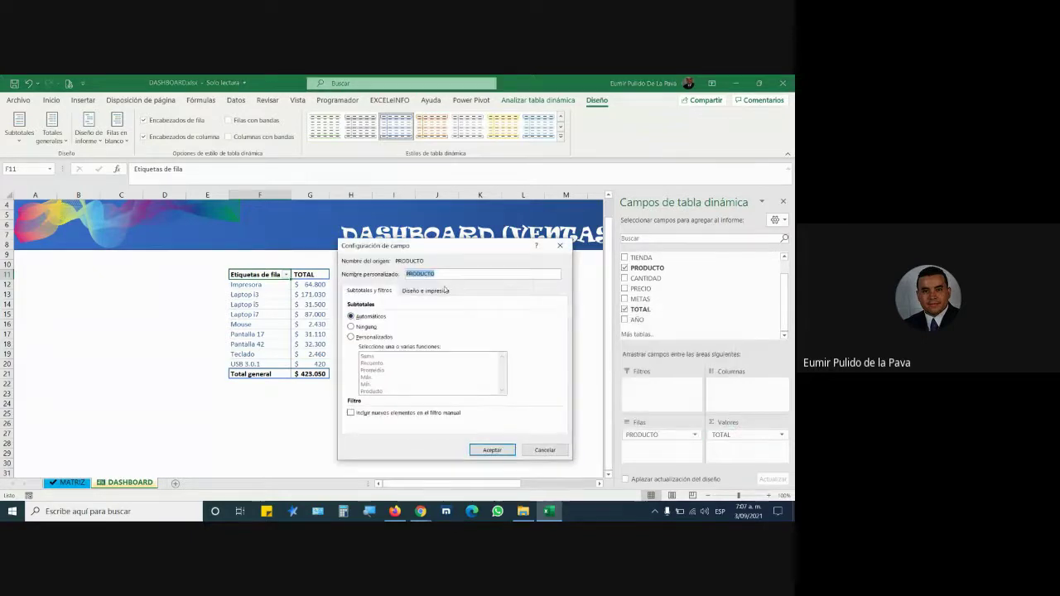
{"action": "left_click", "coordinate": [404, 275]}
{"action": "left_click", "coordinate": [500, 449]}
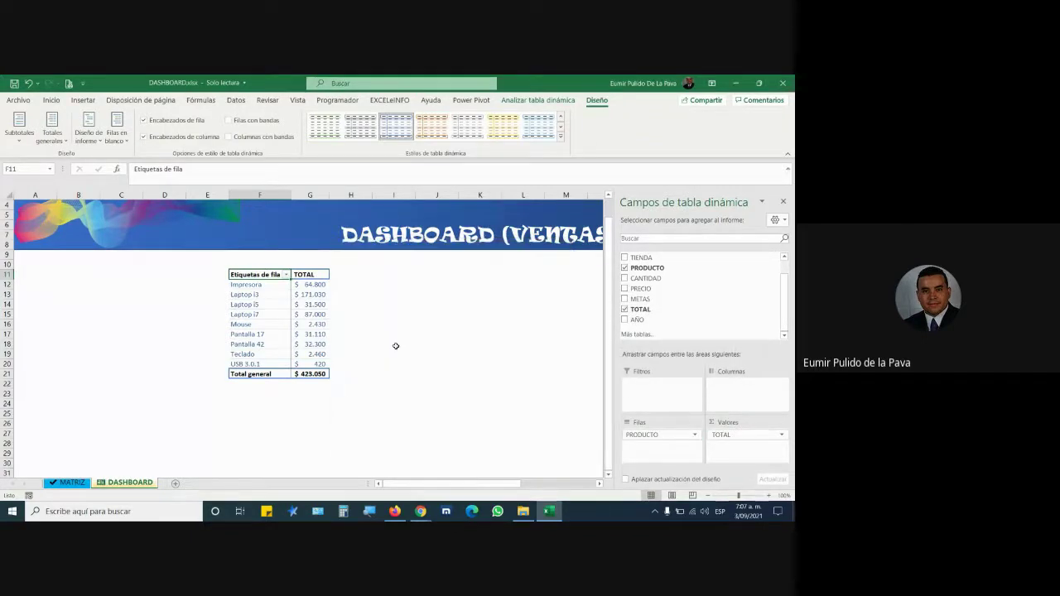
{"action": "left_click", "coordinate": [394, 344]}
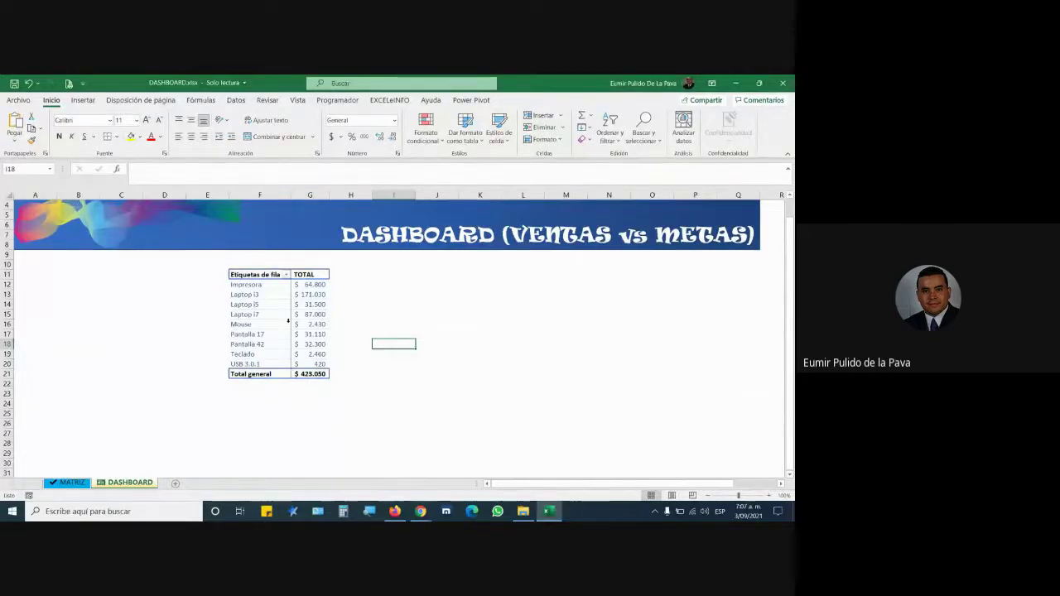
{"action": "left_click", "coordinate": [266, 306]}
{"action": "left_click", "coordinate": [221, 303]}
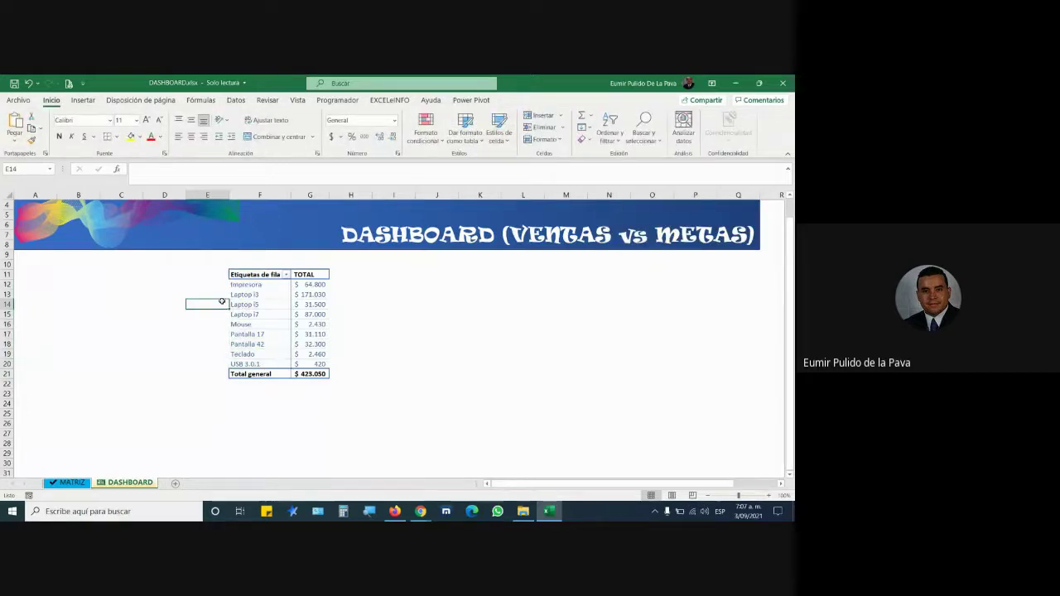
{"action": "left_click", "coordinate": [263, 295]}
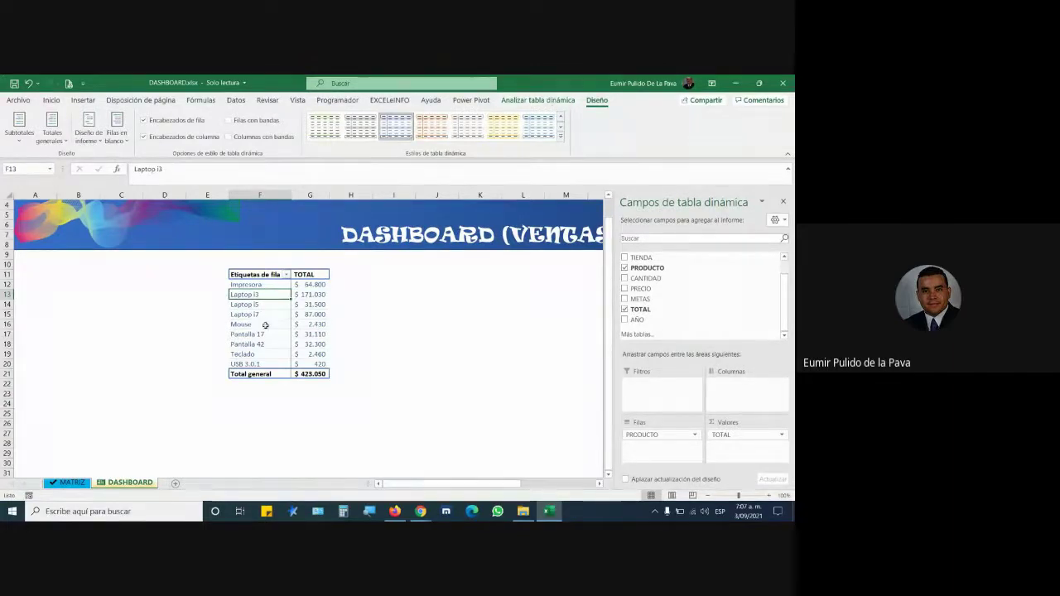
Insert slicers for the TIENDA and AÑO fields of the PivotTable.
{"action": "left_click", "coordinate": [539, 100]}
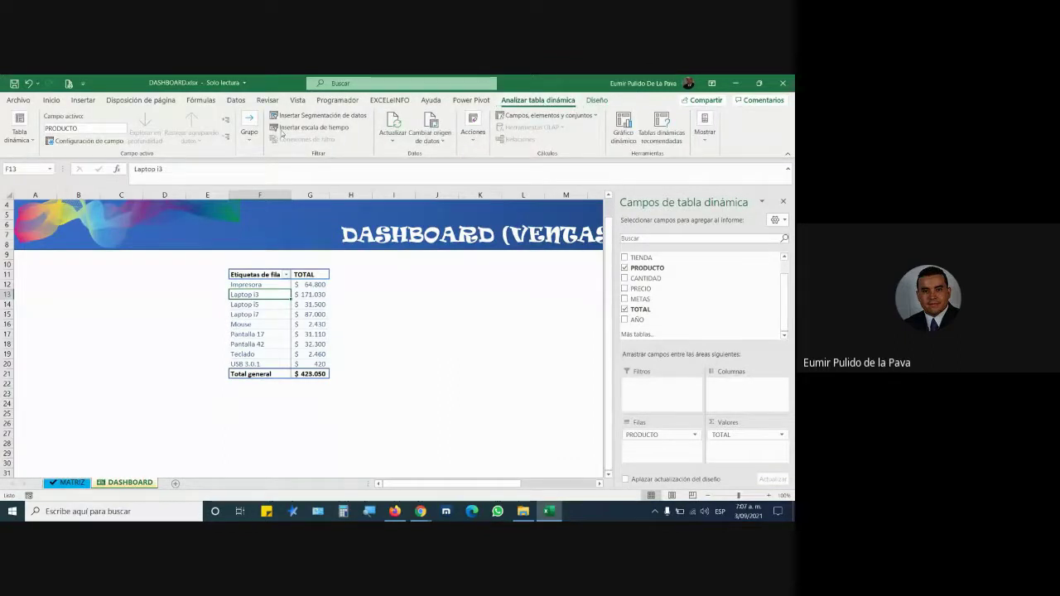
{"action": "left_click", "coordinate": [319, 116]}
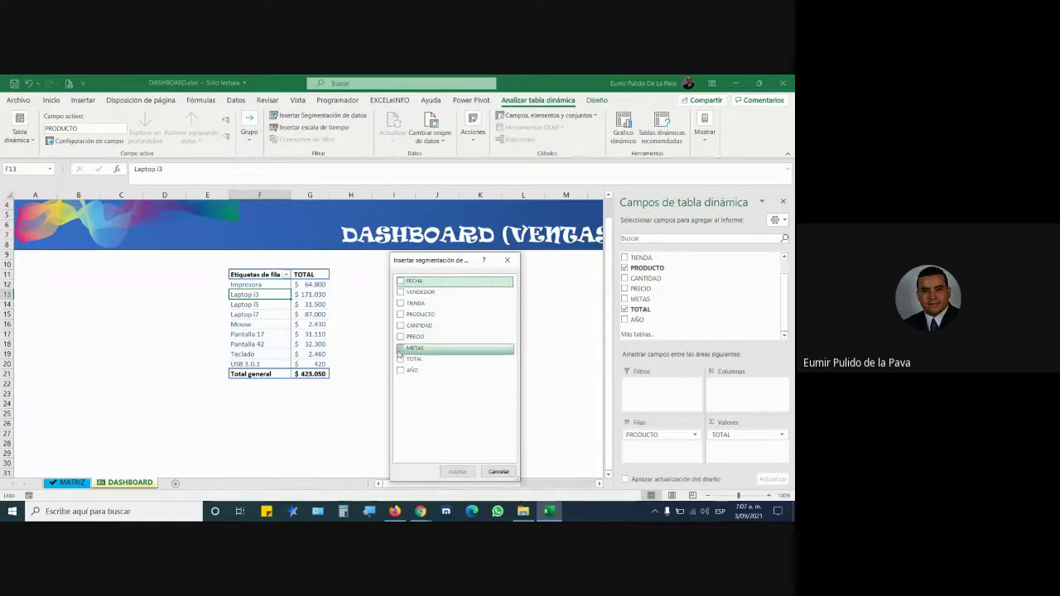
{"action": "left_click", "coordinate": [400, 370]}
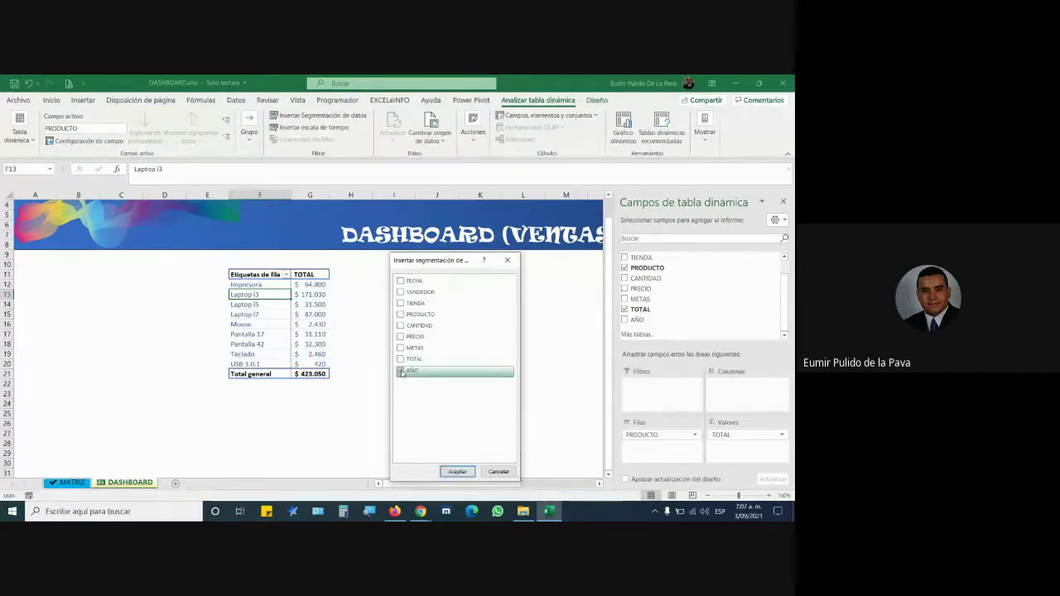
{"action": "left_click", "coordinate": [401, 303]}
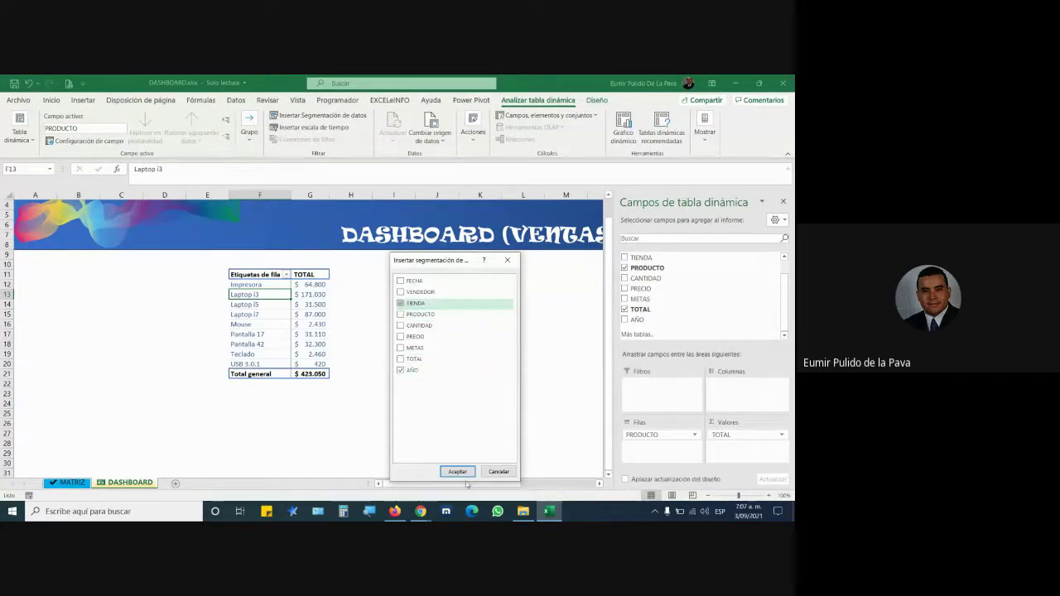
{"action": "left_click", "coordinate": [458, 472]}
Move the TIENDA slicer to the left edge, resize it, and lay its stores in 2 columns.
{"action": "left_click", "coordinate": [440, 309]}
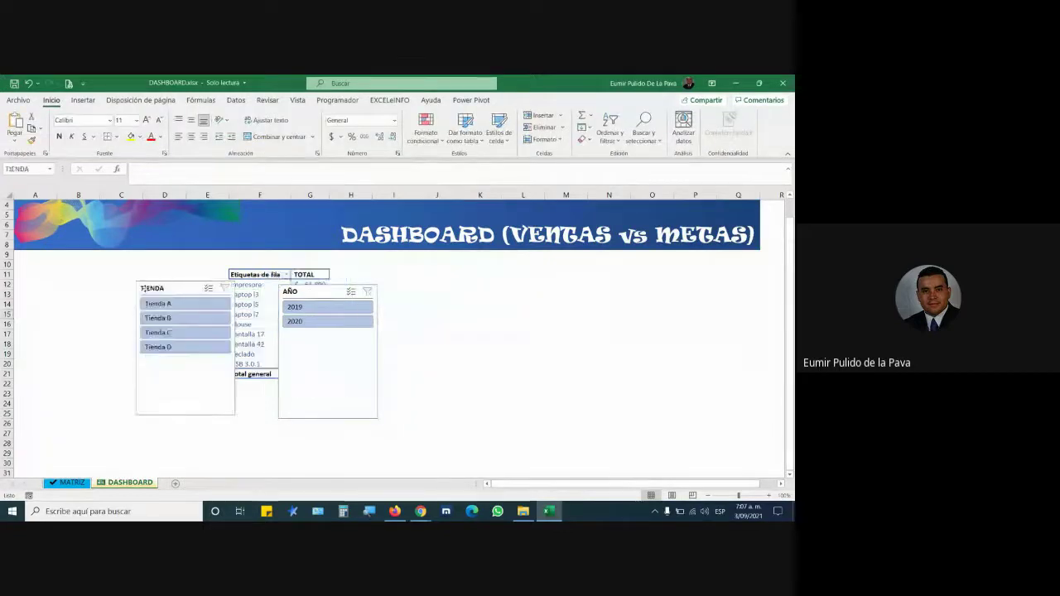
{"action": "left_click_drag", "start_coordinate": [143, 288], "coordinate": [20, 270]}
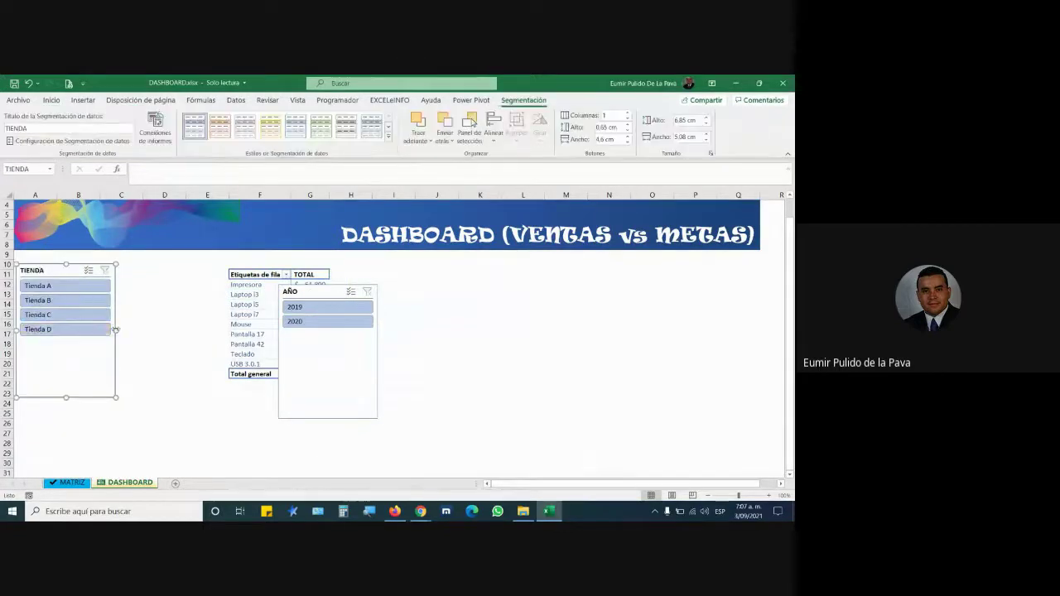
{"action": "left_click_drag", "start_coordinate": [115, 329], "coordinate": [213, 331]}
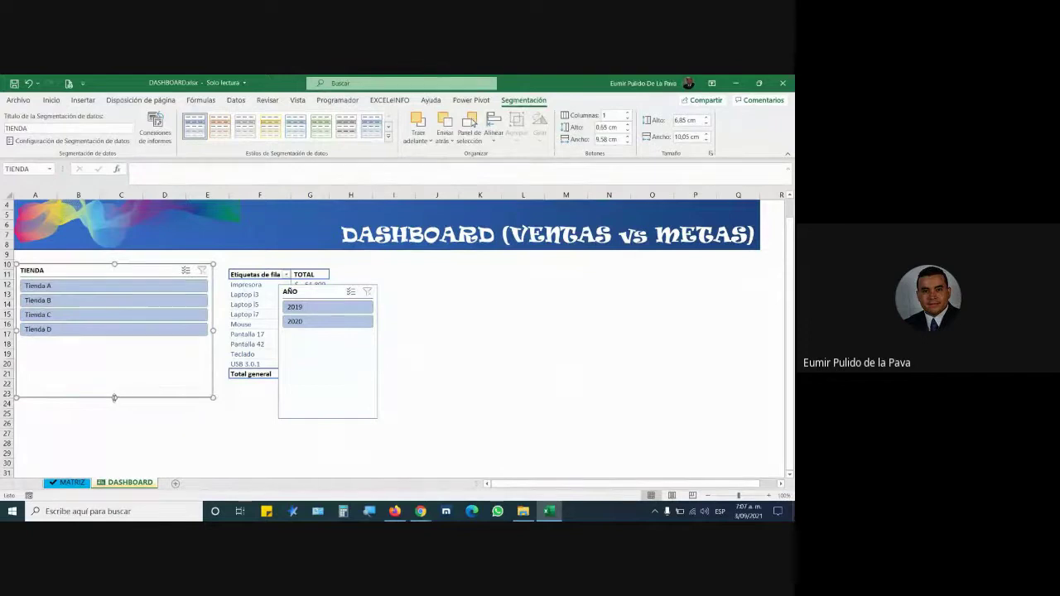
{"action": "left_click_drag", "start_coordinate": [114, 398], "coordinate": [116, 342]}
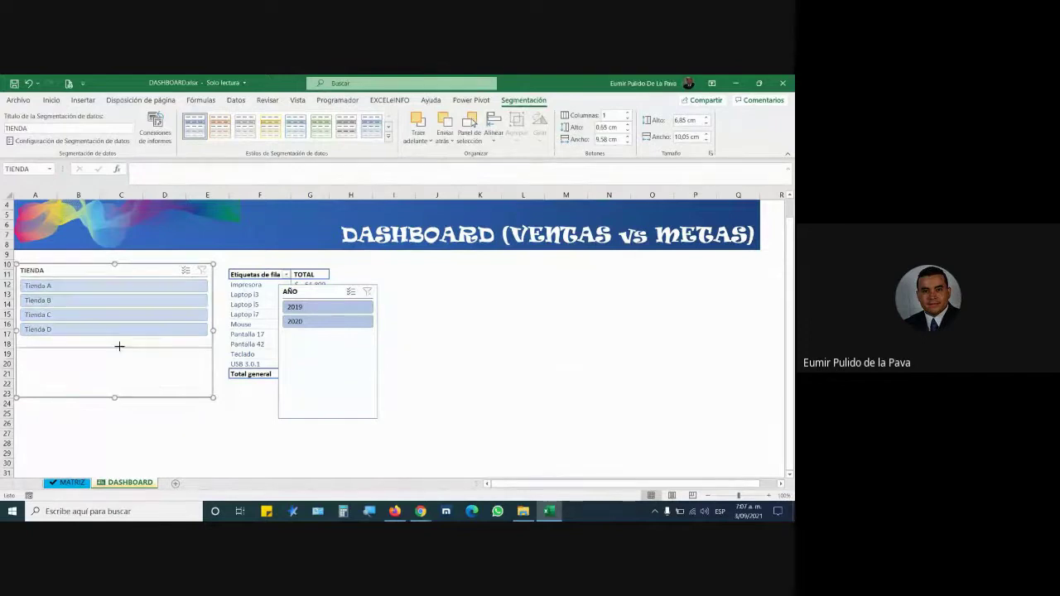
{"action": "left_click", "coordinate": [627, 114]}
{"action": "left_click_drag", "start_coordinate": [115, 343], "coordinate": [116, 315]}
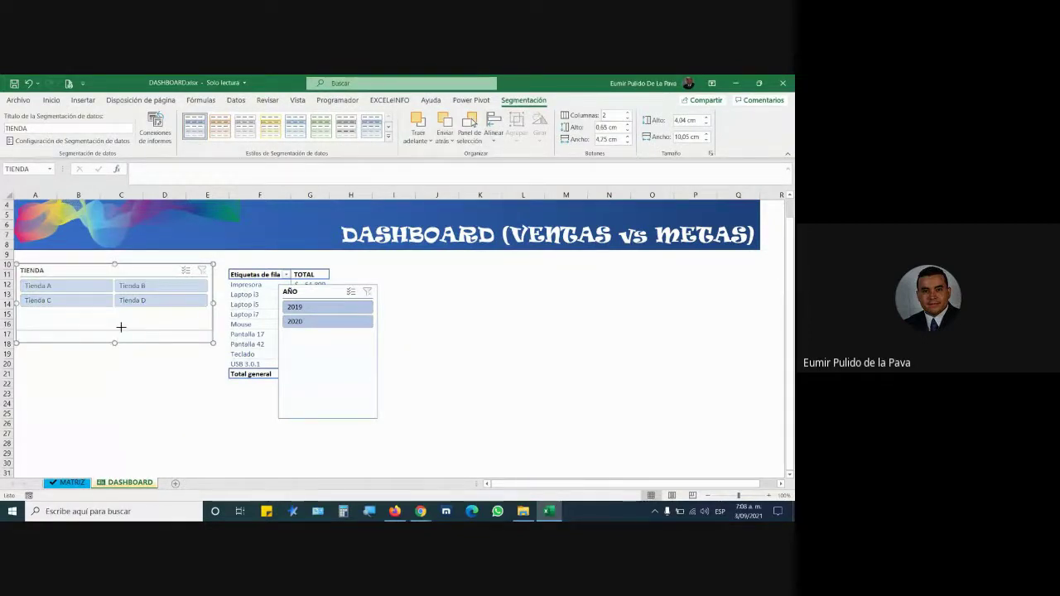
{"action": "left_click_drag", "start_coordinate": [141, 256], "coordinate": [145, 261]}
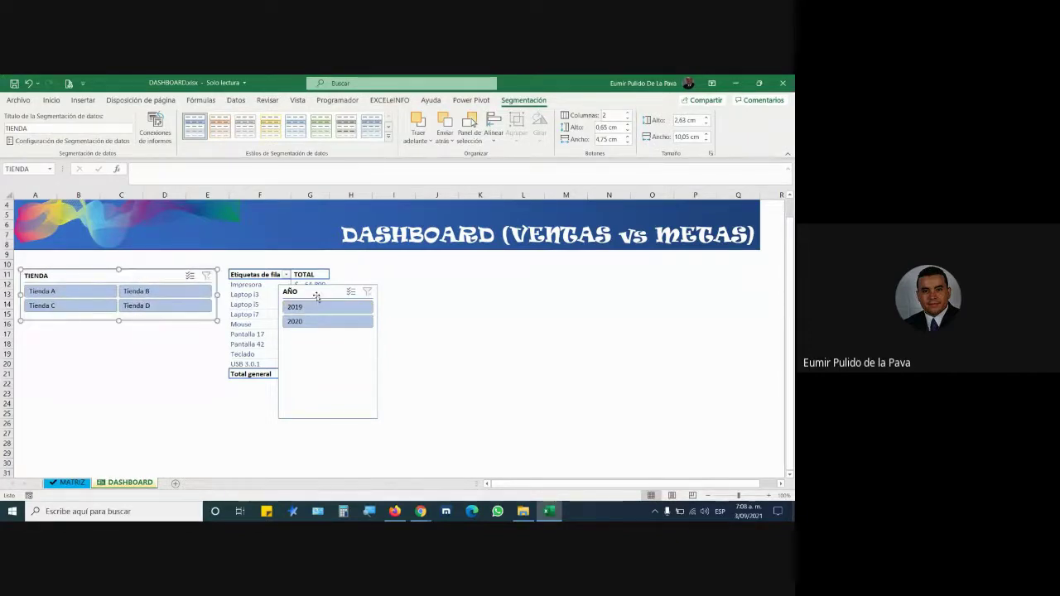
Place the AÑO slicer under TIENDA, matching its width and shortened to fit two years.
{"action": "left_click_drag", "start_coordinate": [315, 292], "coordinate": [58, 332]}
{"action": "left_click", "coordinate": [58, 332]}
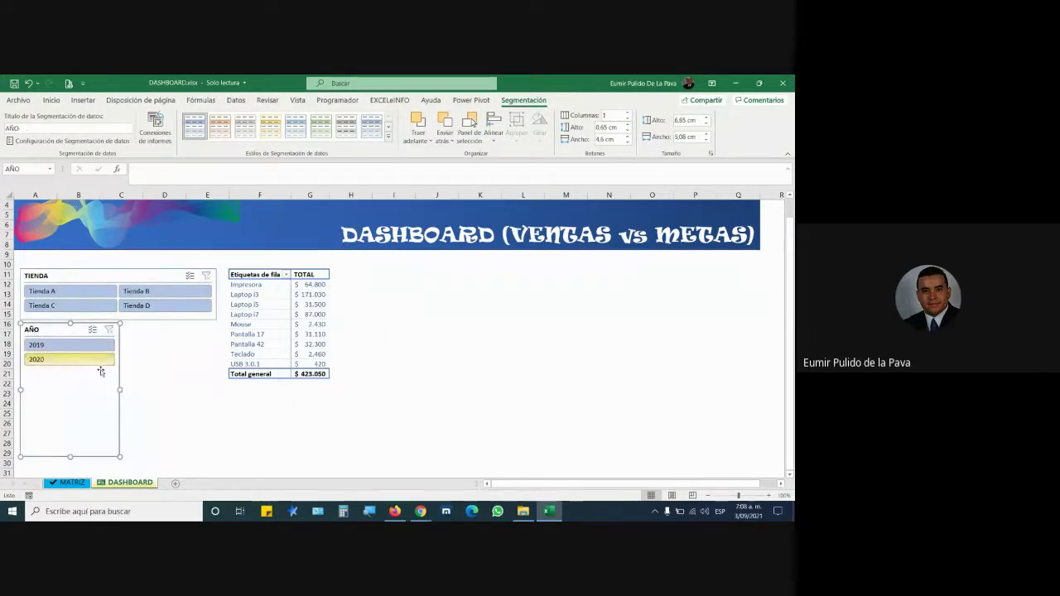
{"action": "left_click_drag", "start_coordinate": [120, 389], "coordinate": [217, 387]}
{"action": "left_click_drag", "start_coordinate": [119, 456], "coordinate": [133, 375]}
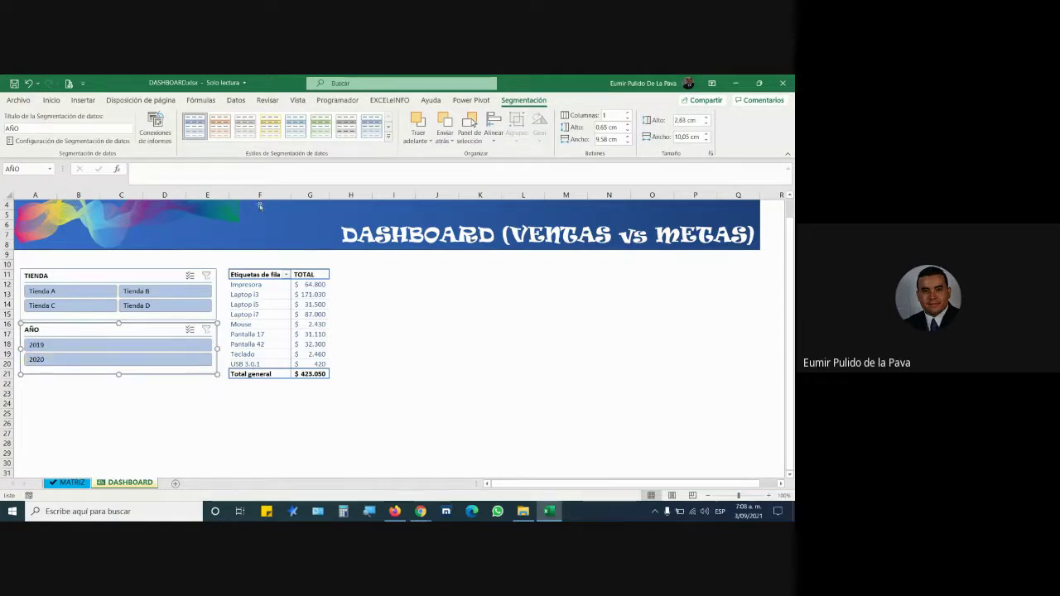
Delete the empty column E and narrow the TIENDA slicer to fit.
{"action": "right_click", "coordinate": [209, 196]}
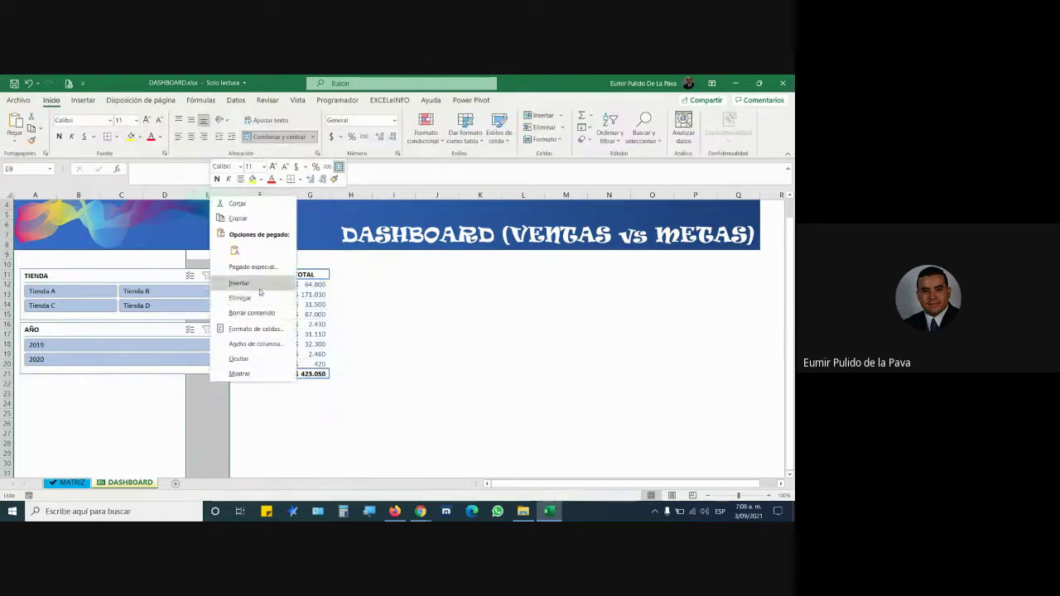
{"action": "left_click", "coordinate": [259, 297]}
{"action": "left_click", "coordinate": [184, 279]}
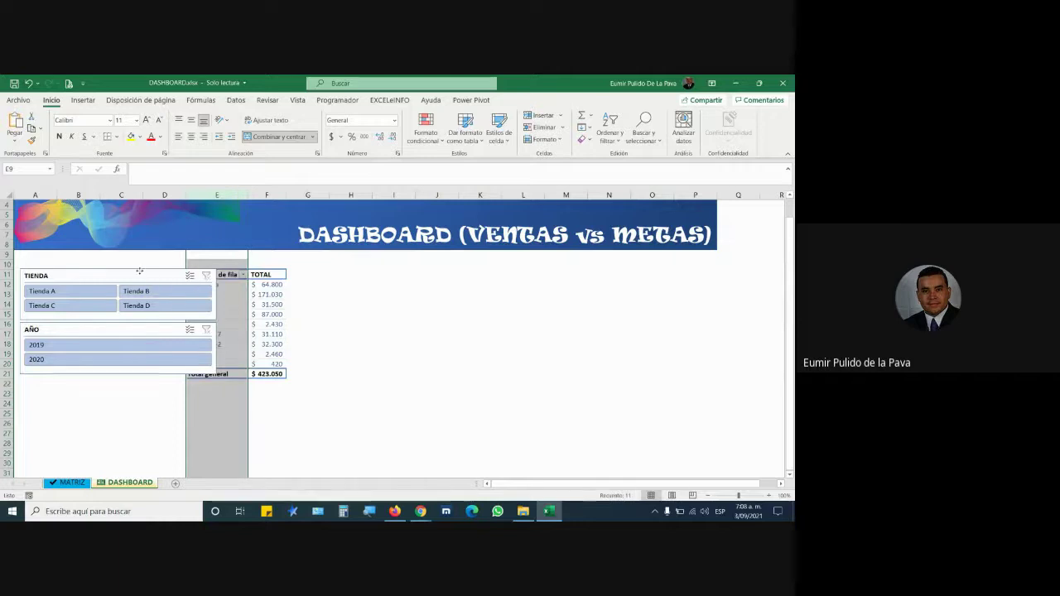
{"action": "left_click_drag", "start_coordinate": [213, 295], "coordinate": [162, 295]}
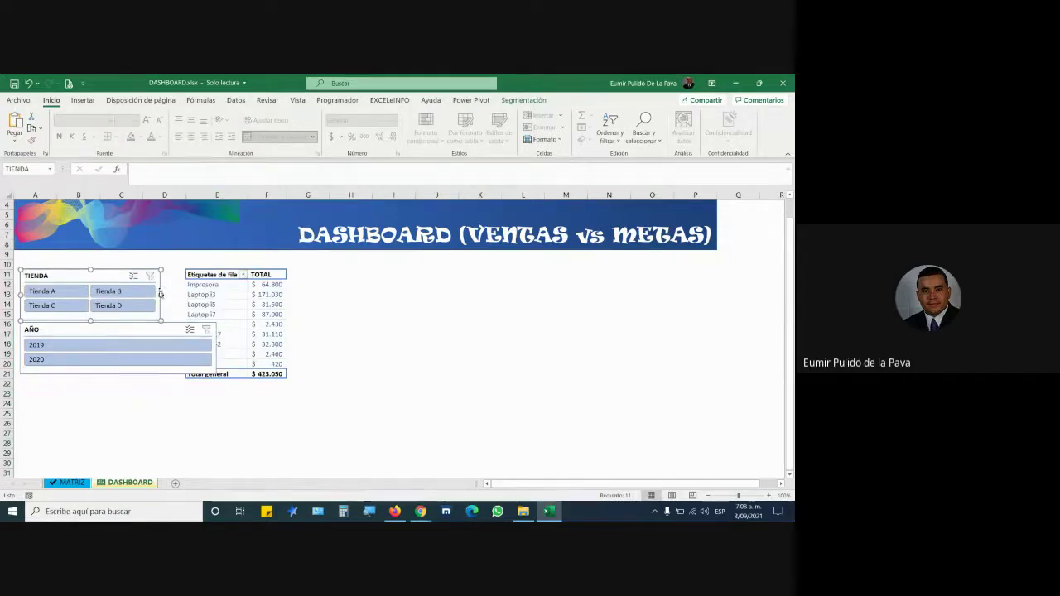
{"action": "left_click_drag", "start_coordinate": [178, 297], "coordinate": [176, 297]}
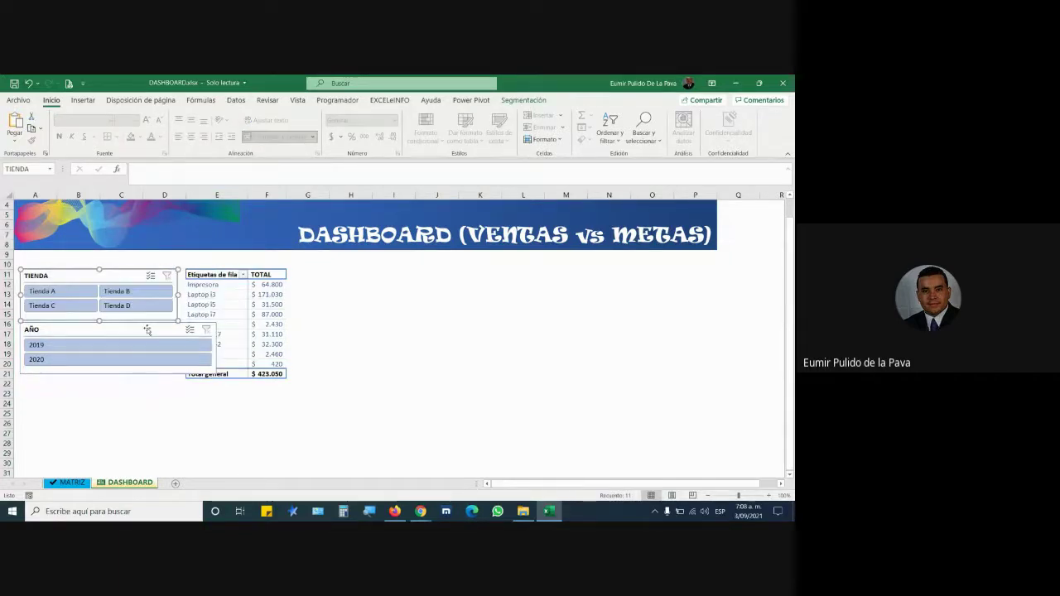
Narrow the AÑO slicer to match the TIENDA slicer's width.
{"action": "left_click", "coordinate": [148, 330]}
{"action": "left_click_drag", "start_coordinate": [216, 347], "coordinate": [177, 347]}
{"action": "left_click", "coordinate": [100, 277]}
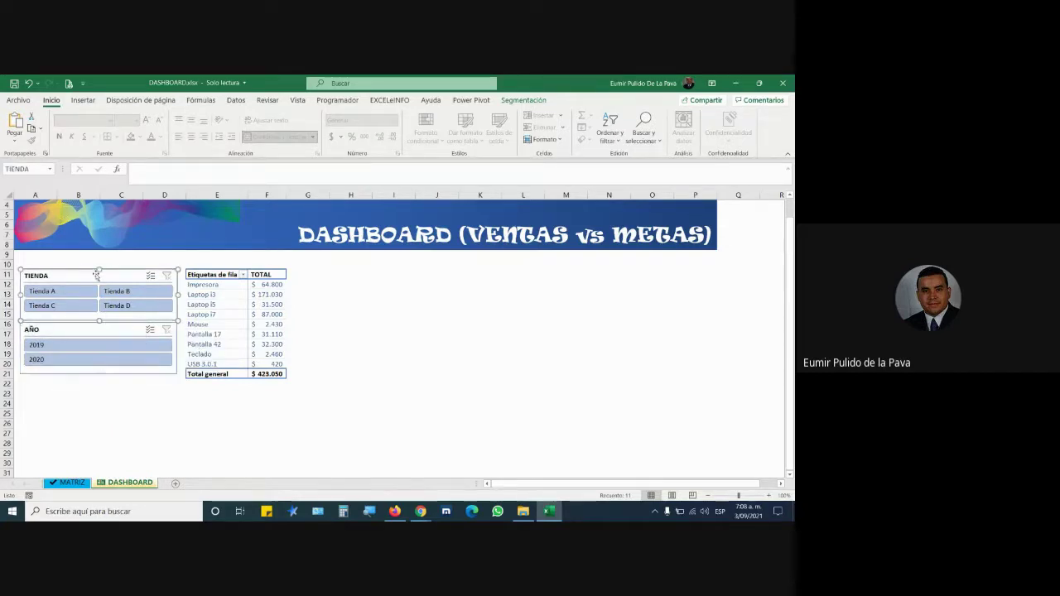
{"action": "left_click", "coordinate": [506, 104]}
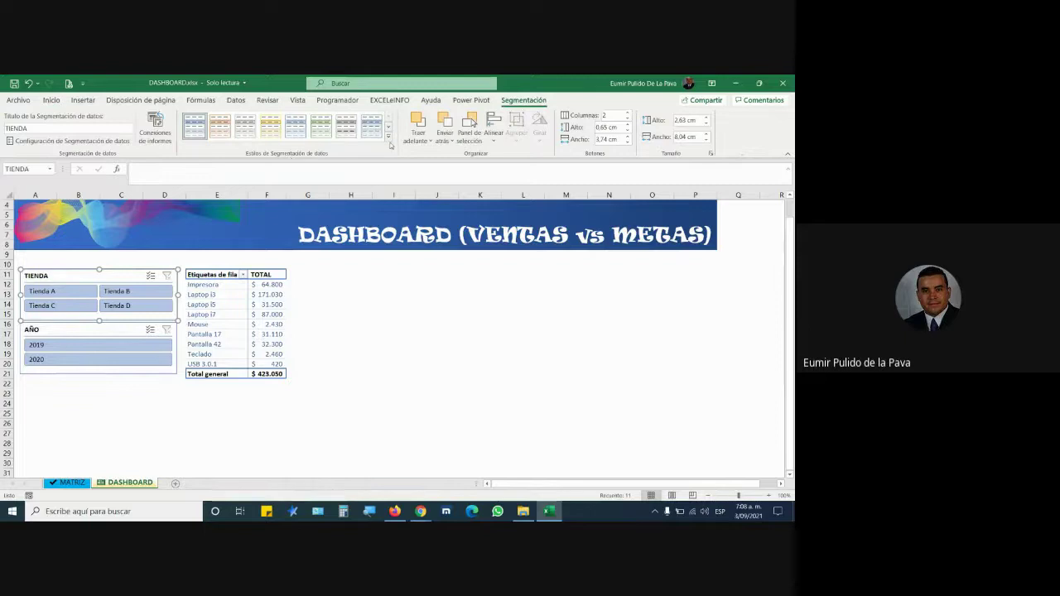
Give TIENDA a dark blue slicer style and AÑO a yellow style with years in a shorter box.
{"action": "left_click", "coordinate": [391, 145]}
{"action": "left_click", "coordinate": [296, 189]}
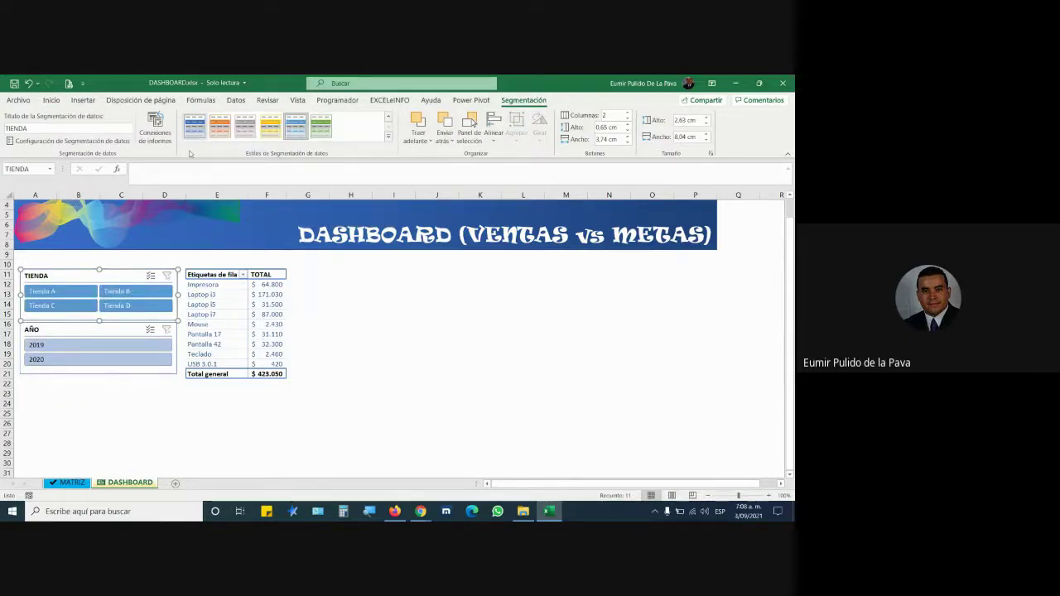
{"action": "left_click", "coordinate": [116, 330]}
{"action": "left_click", "coordinate": [272, 126]}
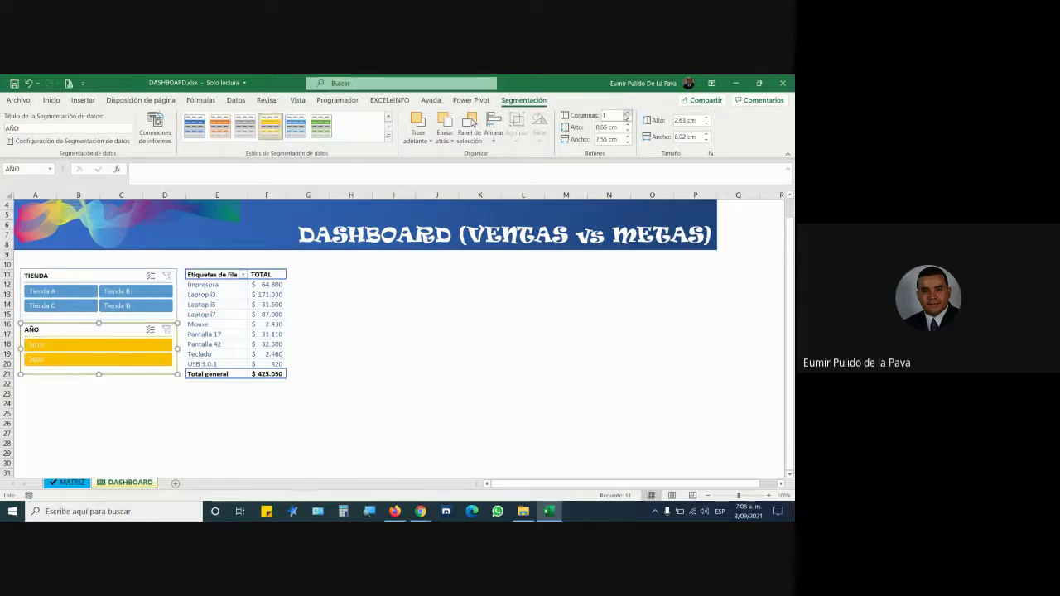
{"action": "left_click_drag", "start_coordinate": [98, 374], "coordinate": [108, 342]}
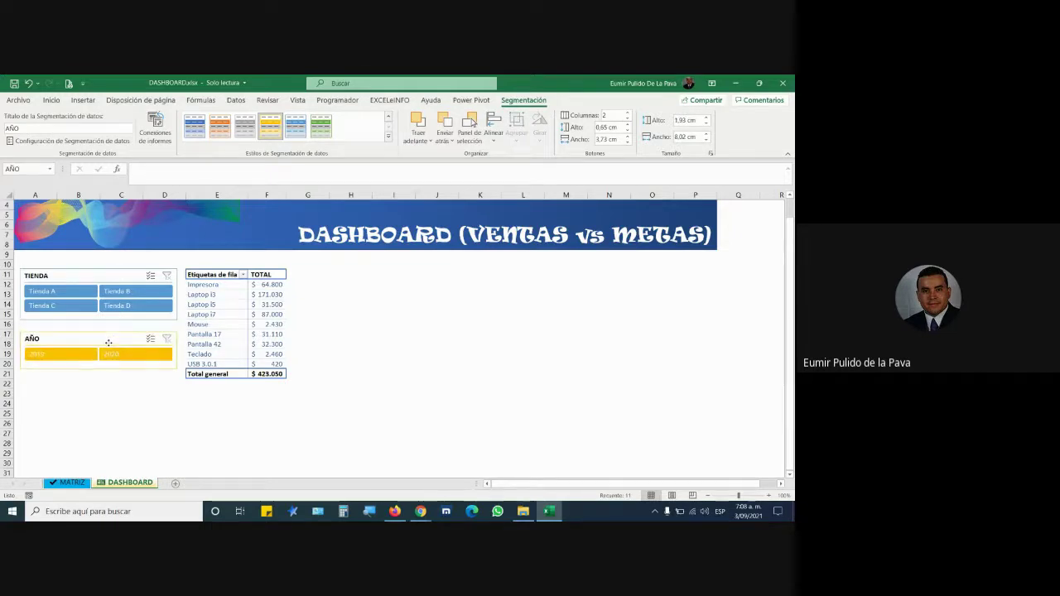
{"action": "left_click_drag", "start_coordinate": [111, 276], "coordinate": [112, 282]}
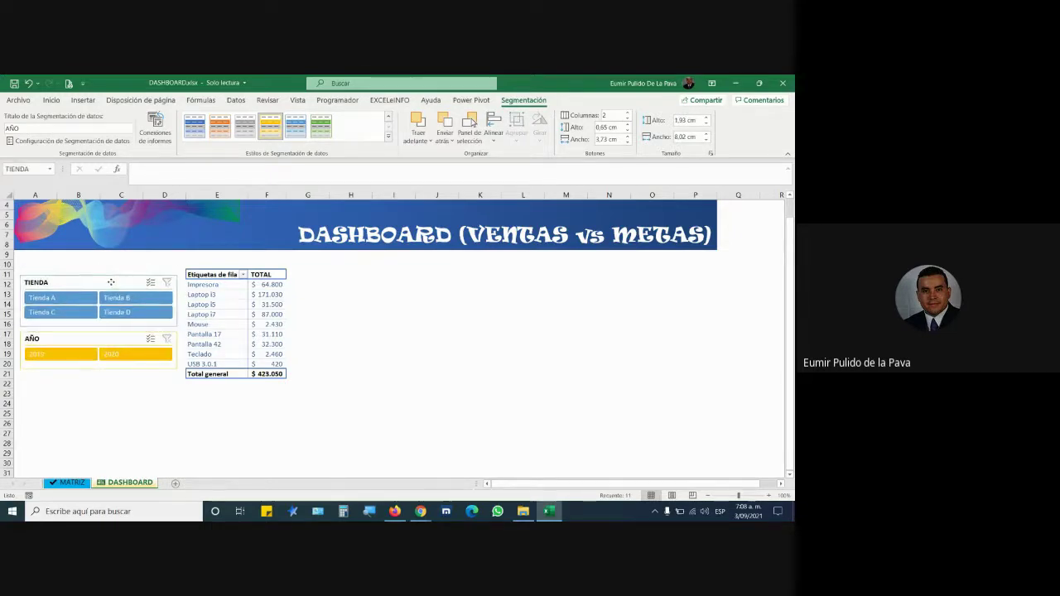
{"action": "left_click", "coordinate": [377, 312]}
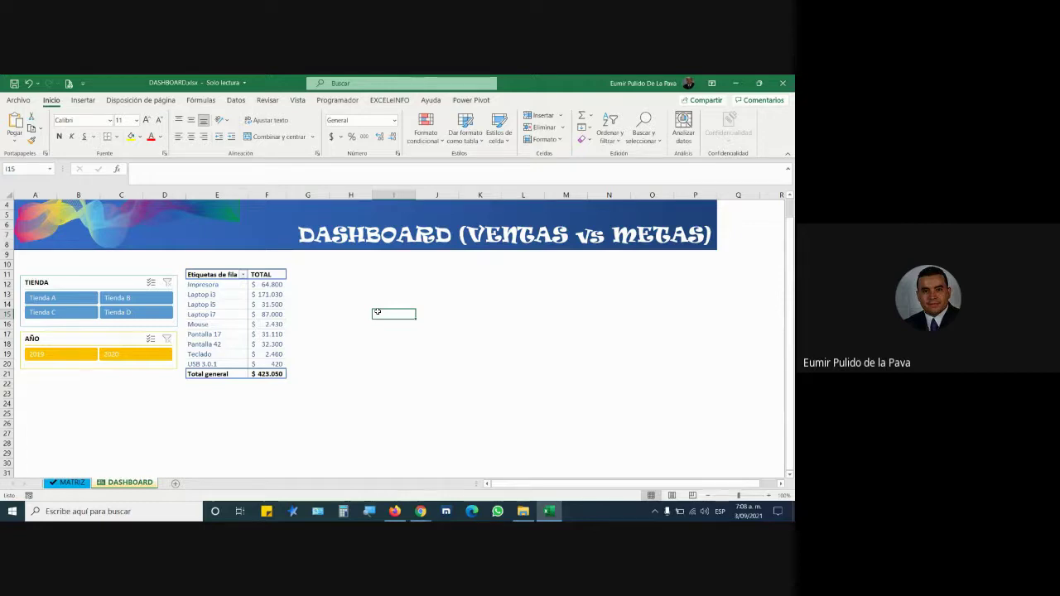
Nudge the TIENDA slicer up and switch the AÑO slicer to a darker blue style.
{"action": "left_click", "coordinate": [98, 278]}
{"action": "left_click_drag", "start_coordinate": [88, 285], "coordinate": [89, 279]}
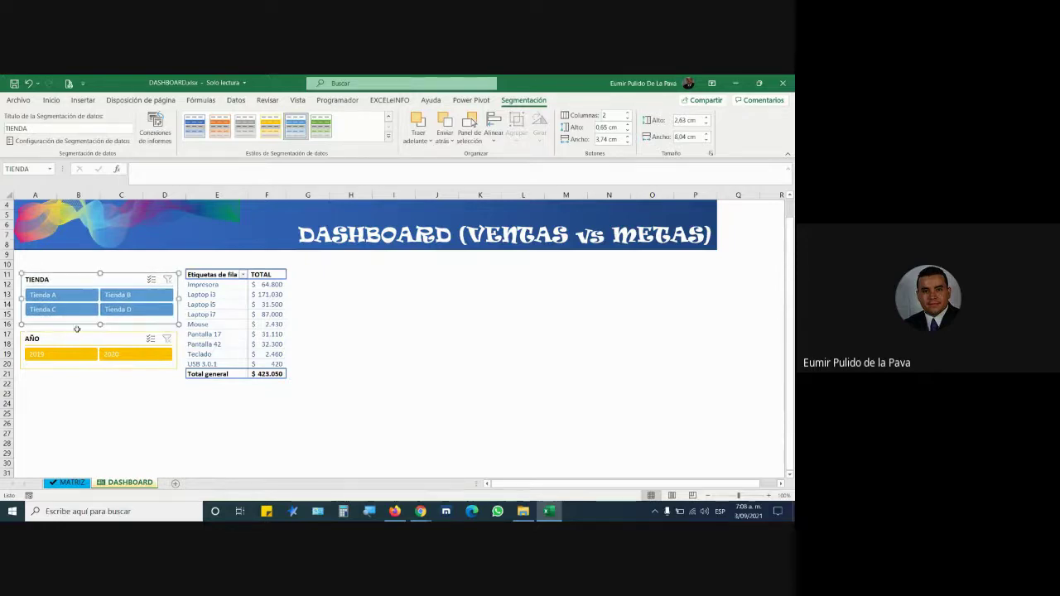
{"action": "left_click", "coordinate": [82, 340]}
{"action": "left_click", "coordinate": [297, 137]}
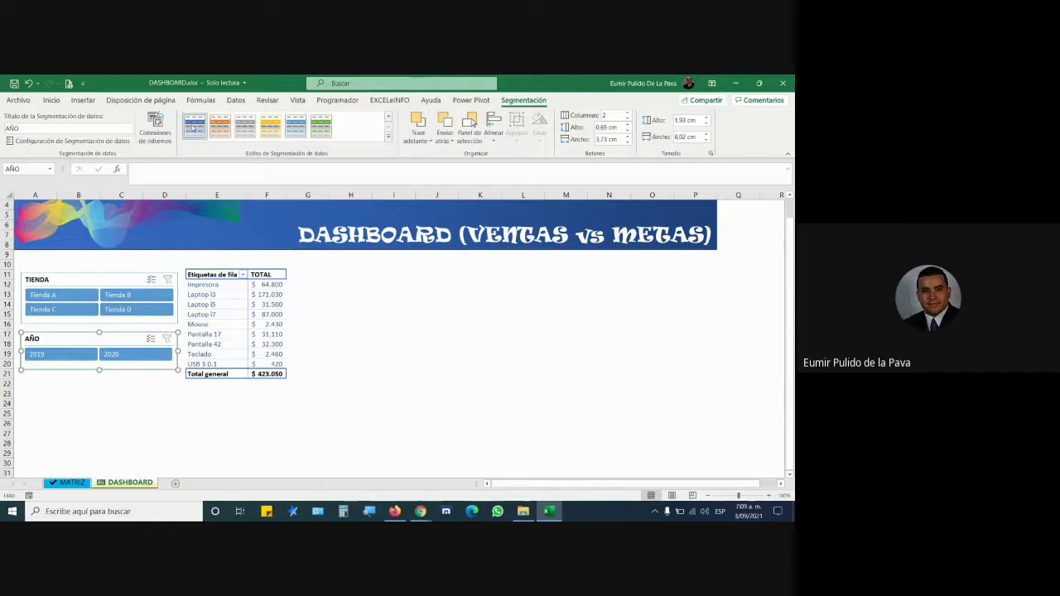
{"action": "left_click", "coordinate": [195, 126]}
{"action": "left_click", "coordinate": [443, 372]}
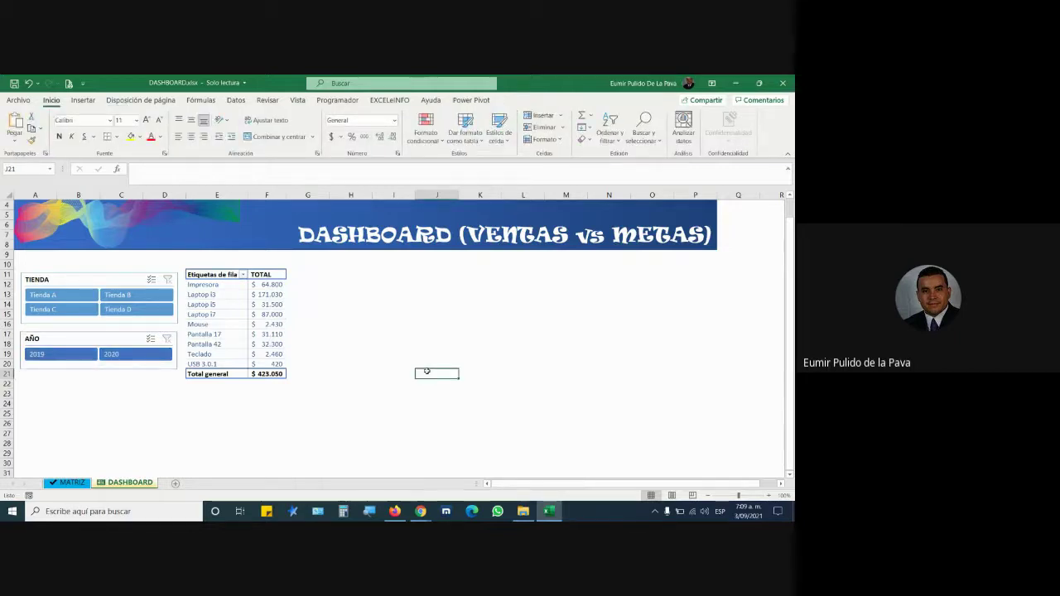
Stretch the DASHBOARD title banner to column Q and make it taller.
{"action": "scroll", "coordinate": [423, 284], "scroll_direction": "up", "scroll_amount": 1}
{"action": "left_click", "coordinate": [442, 229]}
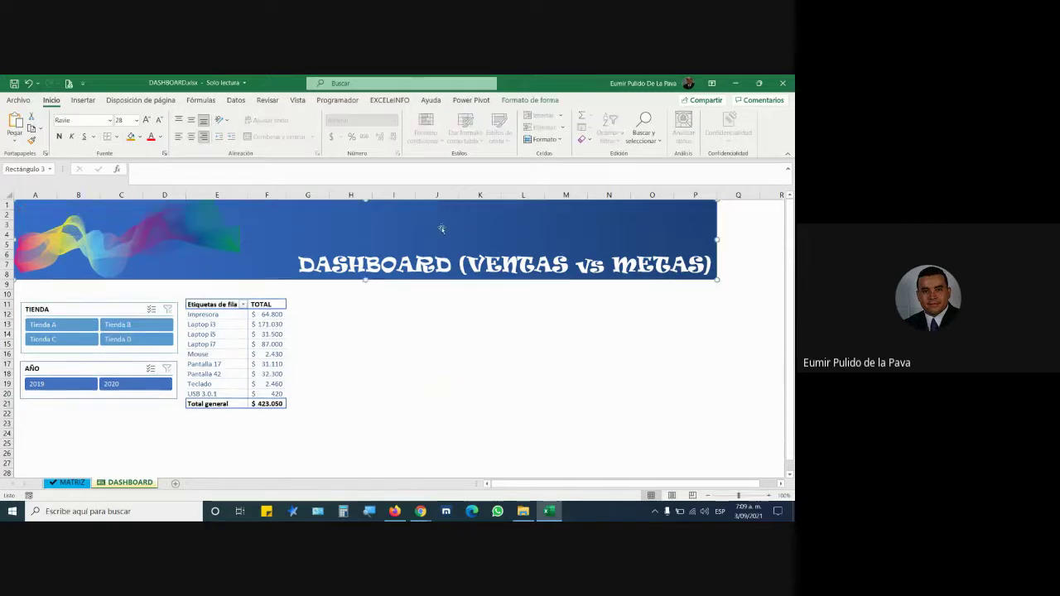
{"action": "left_click_drag", "start_coordinate": [717, 239], "coordinate": [760, 241]}
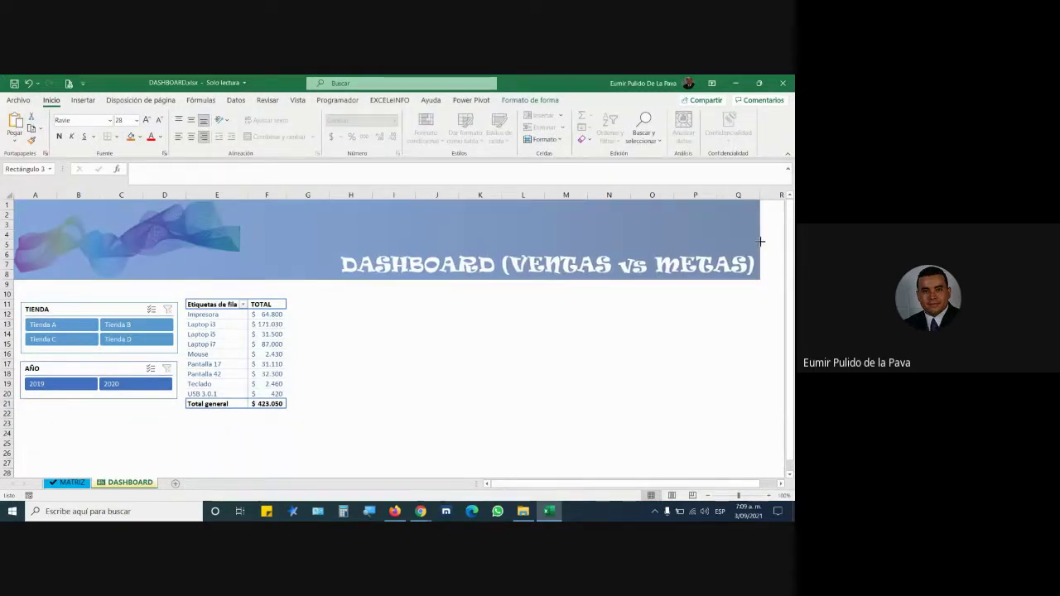
{"action": "left_click_drag", "start_coordinate": [760, 241], "coordinate": [759, 241]}
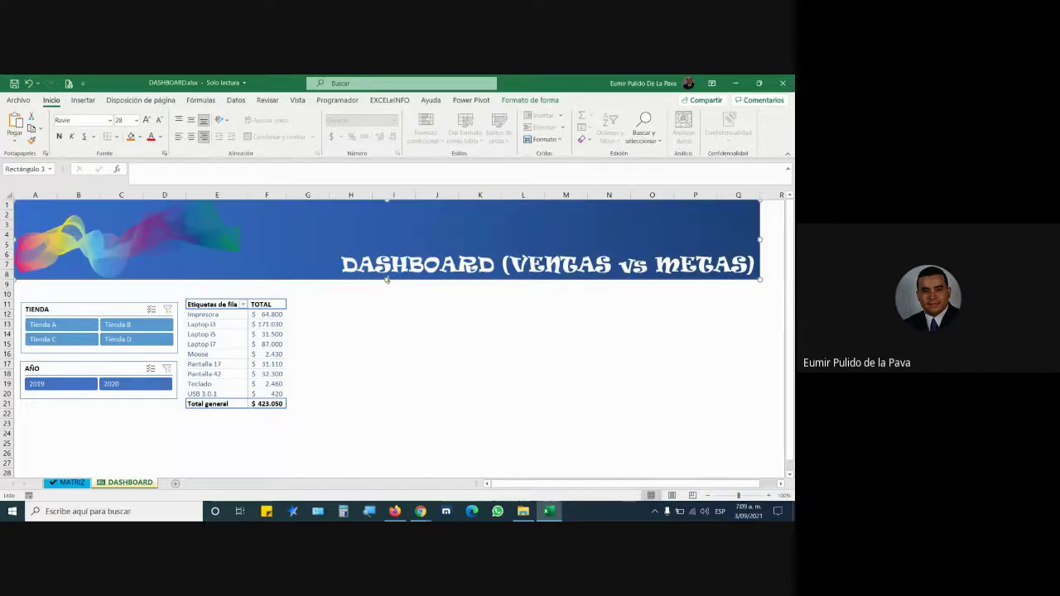
{"action": "left_click_drag", "start_coordinate": [378, 288], "coordinate": [378, 298]}
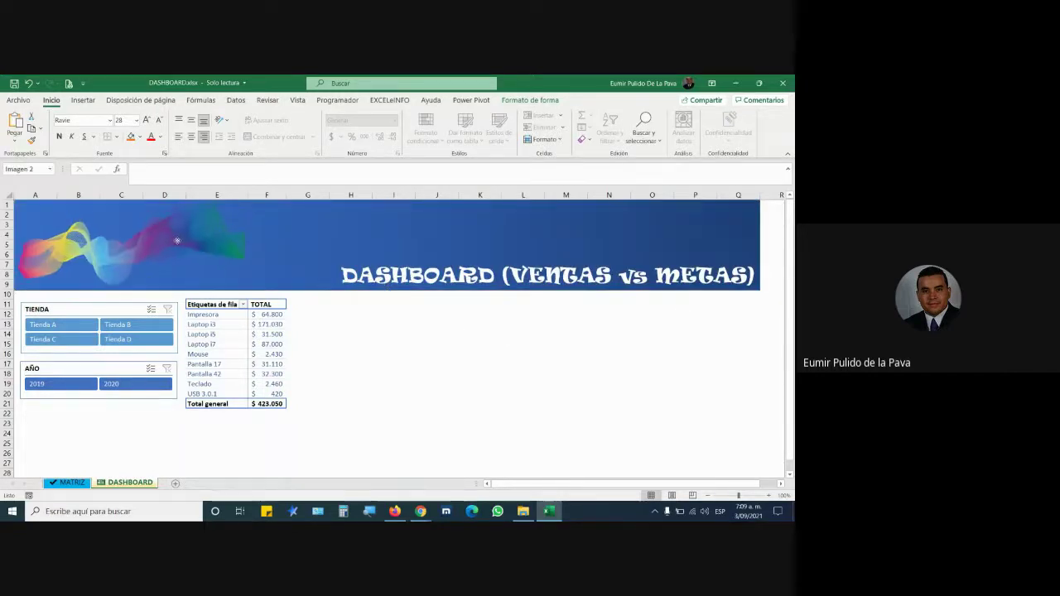
Enlarge the colourful wave image inside the banner.
{"action": "left_click", "coordinate": [194, 246]}
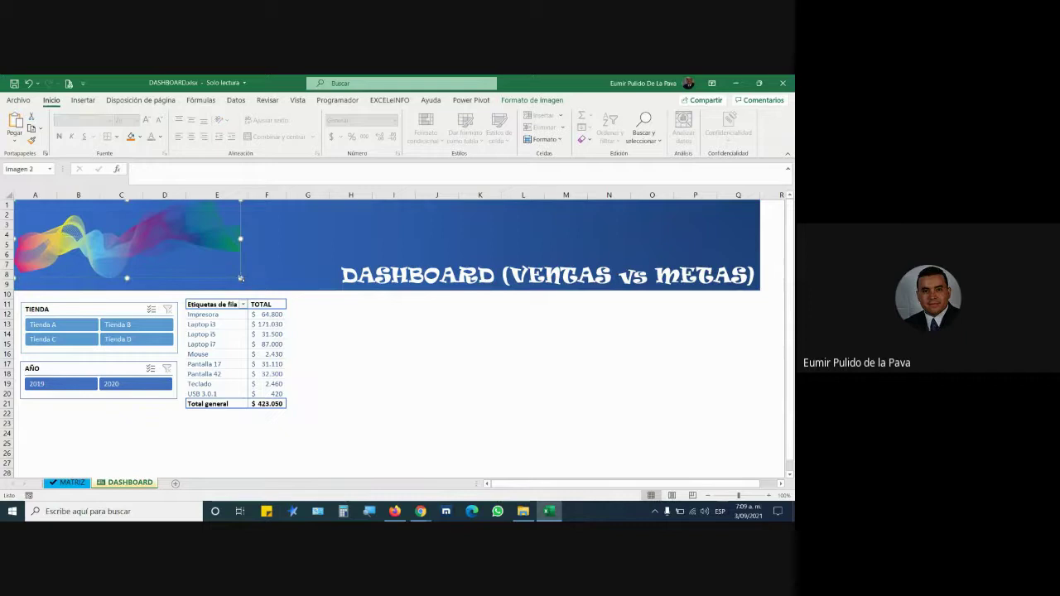
{"action": "left_click_drag", "start_coordinate": [240, 278], "coordinate": [258, 288]}
{"action": "left_click", "coordinate": [373, 373]}
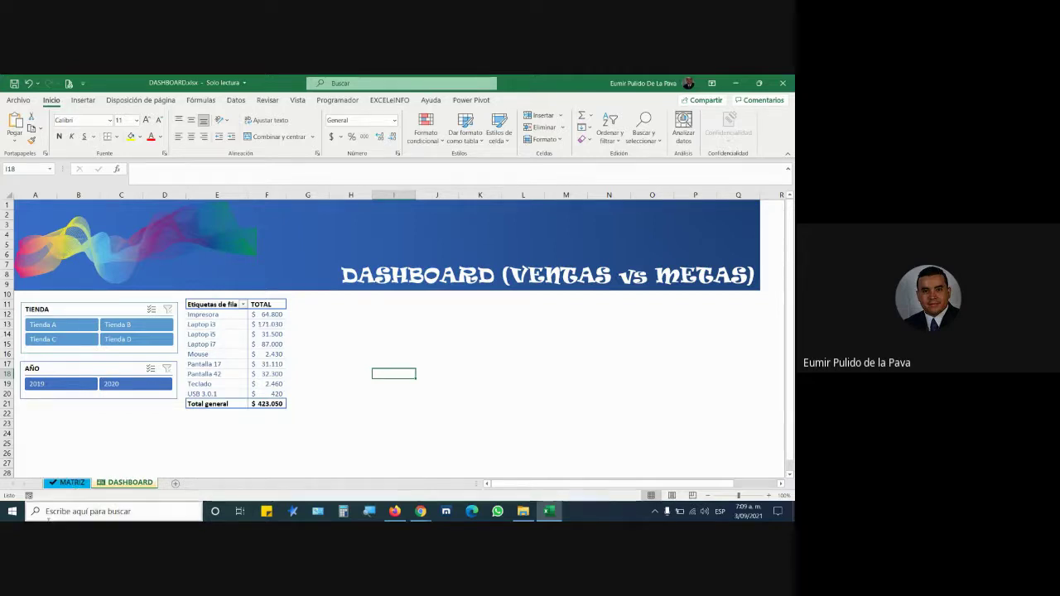
Close the PivotTable Fields list for the TOTAL PivotTable.
{"action": "left_click", "coordinate": [214, 314]}
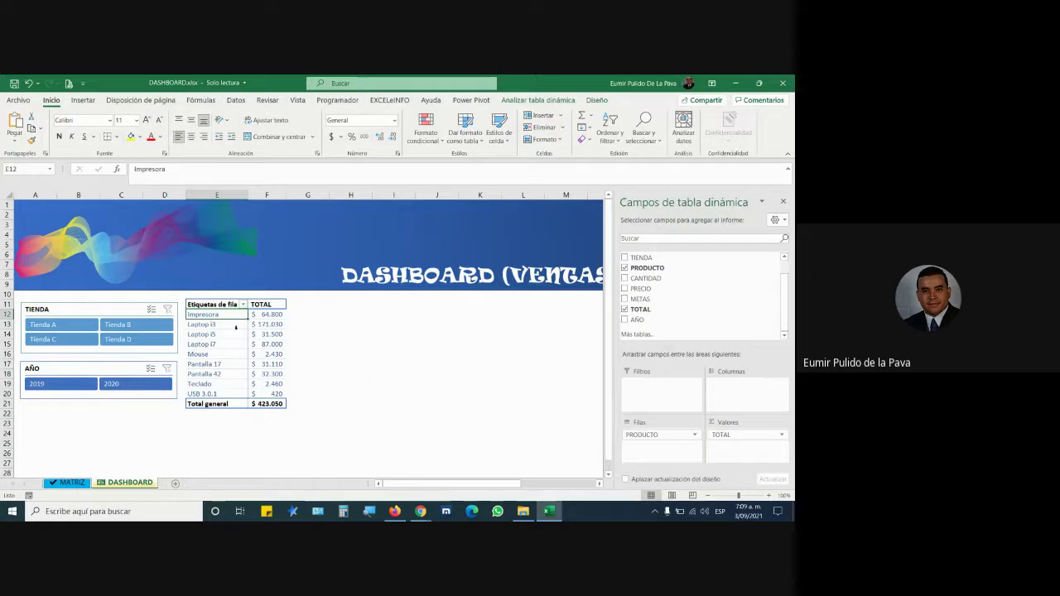
{"action": "left_click", "coordinate": [596, 100]}
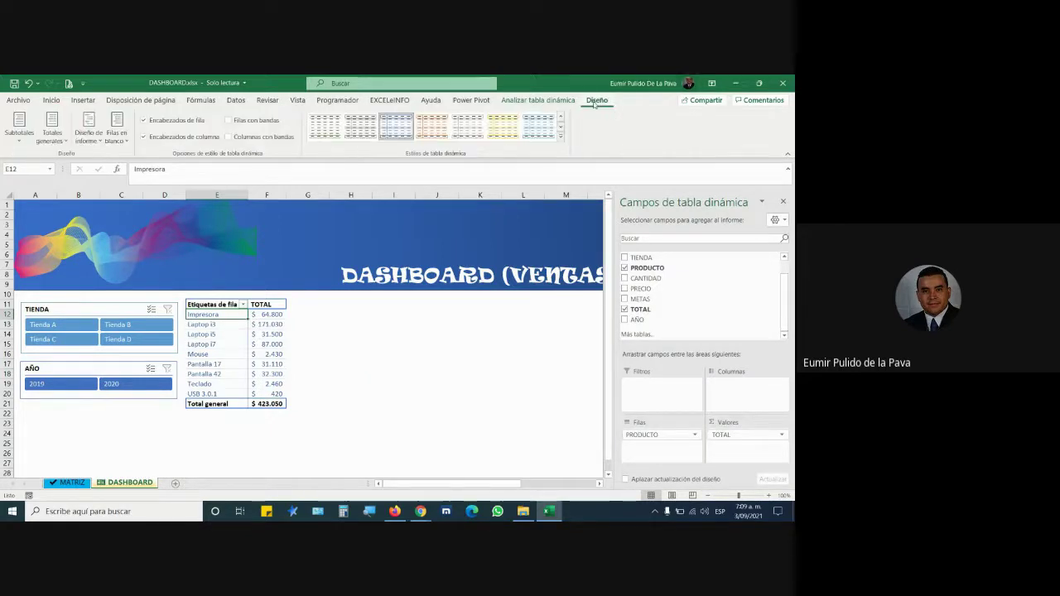
{"action": "left_click", "coordinate": [534, 101]}
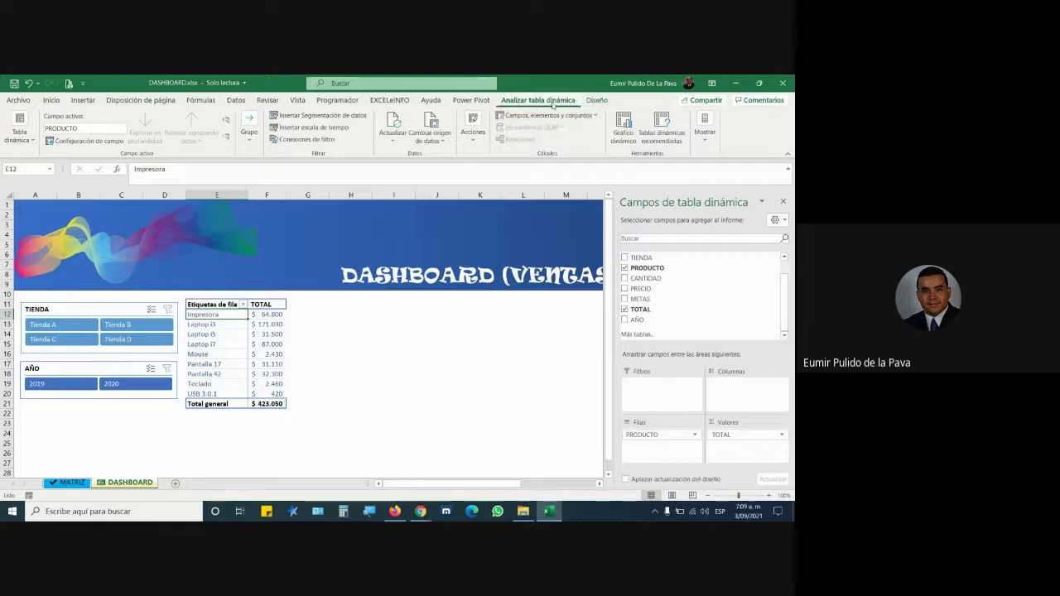
{"action": "left_click", "coordinate": [783, 202]}
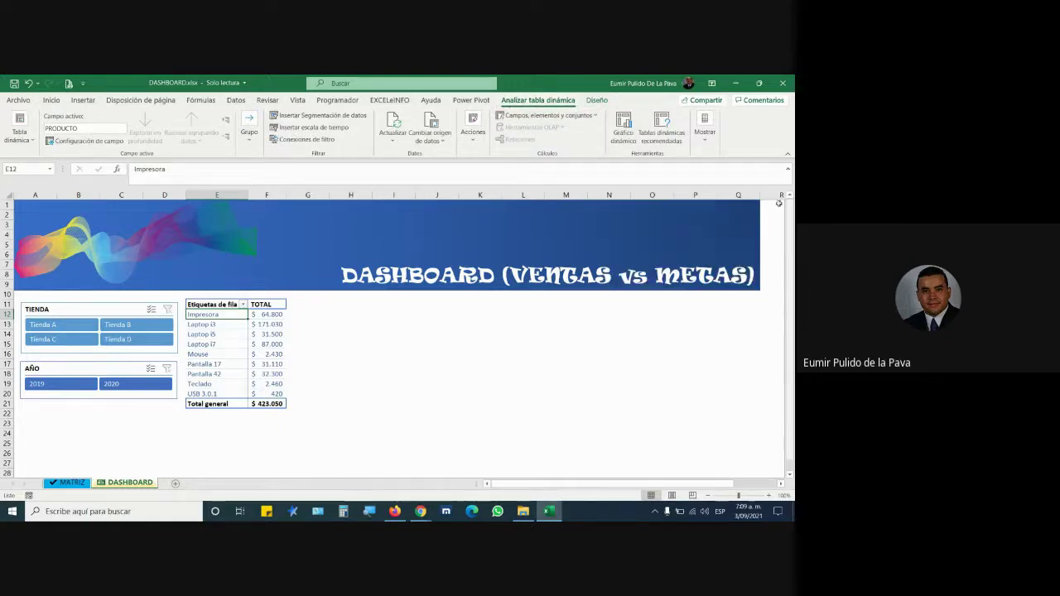
Start a PivotChart, cancel the Insertar gráfico dialog, and go to the MATRIZ sheet.
{"action": "mouse_move", "coordinate": [421, 510]}
{"action": "left_click", "coordinate": [341, 480]}
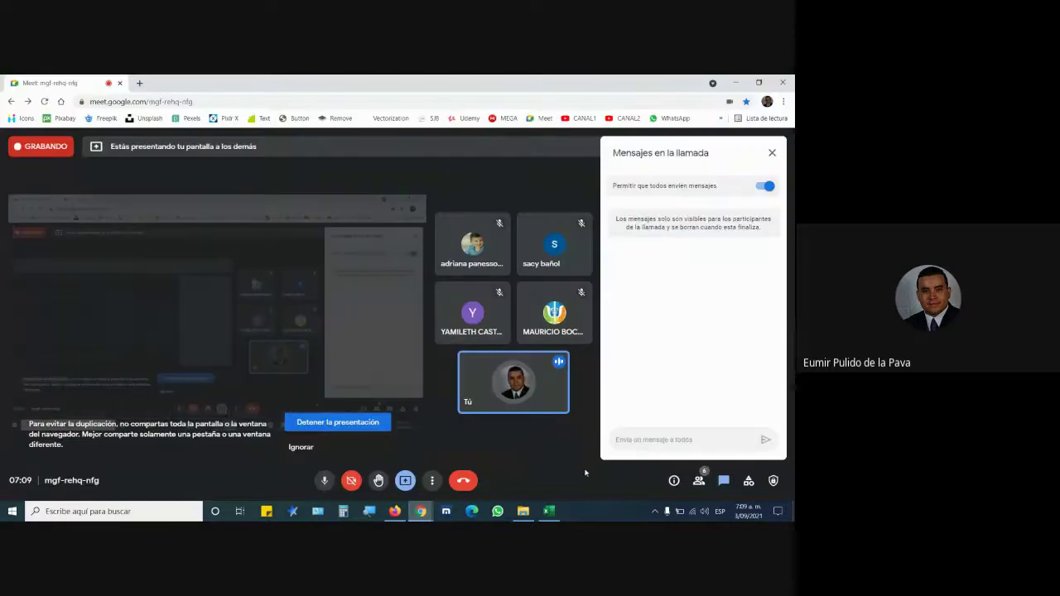
{"action": "left_click", "coordinate": [548, 511]}
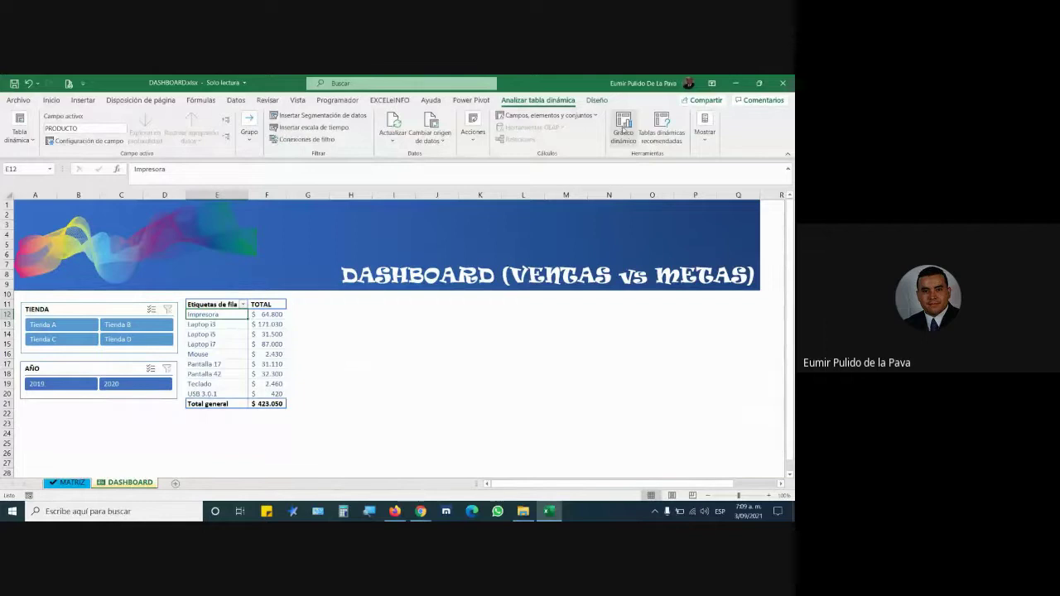
{"action": "left_click", "coordinate": [624, 126]}
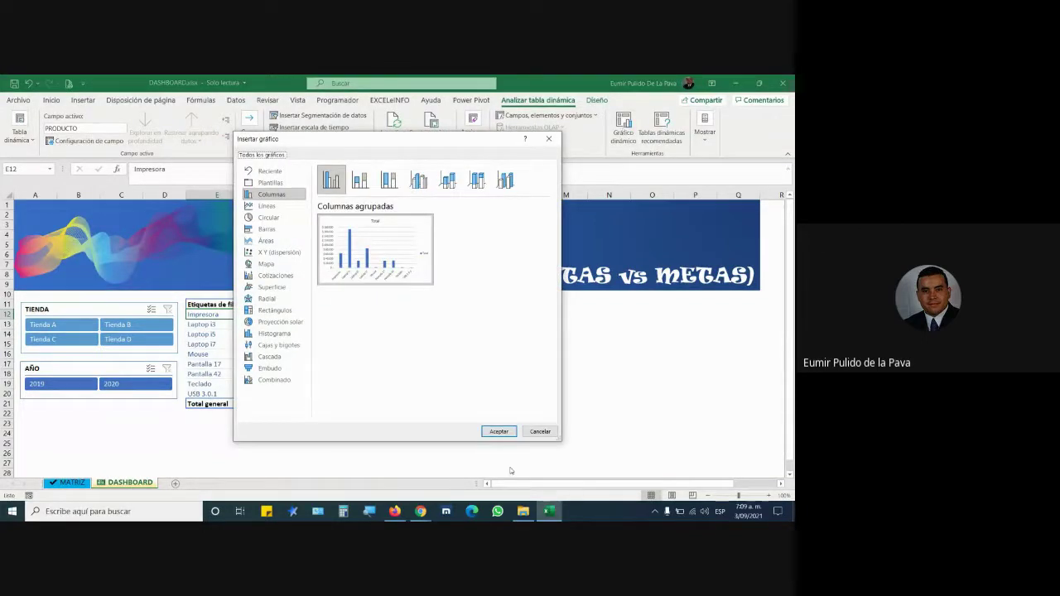
{"action": "left_click", "coordinate": [539, 431]}
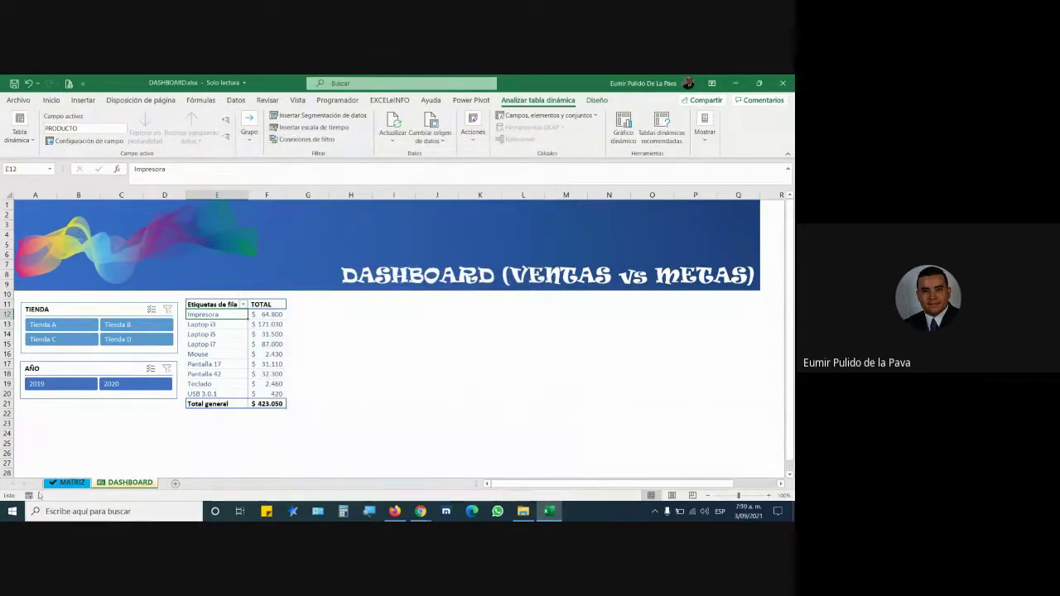
{"action": "left_click", "coordinate": [72, 482]}
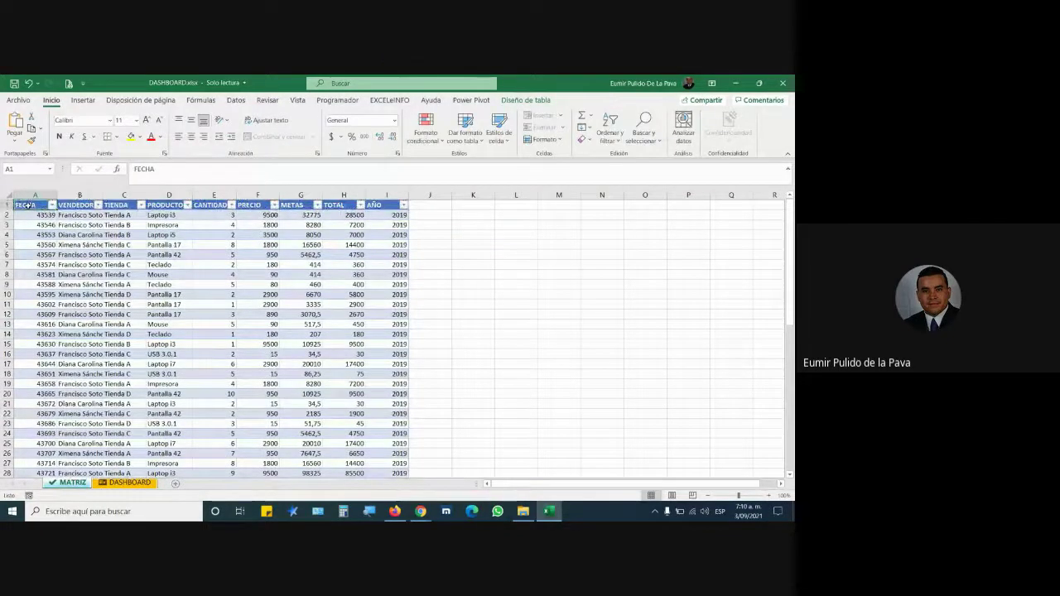
Check the MATRIZ data table, toggle between MATRIZ and DASHBOARD, then bring Google Meet forward.
{"action": "left_click", "coordinate": [527, 100]}
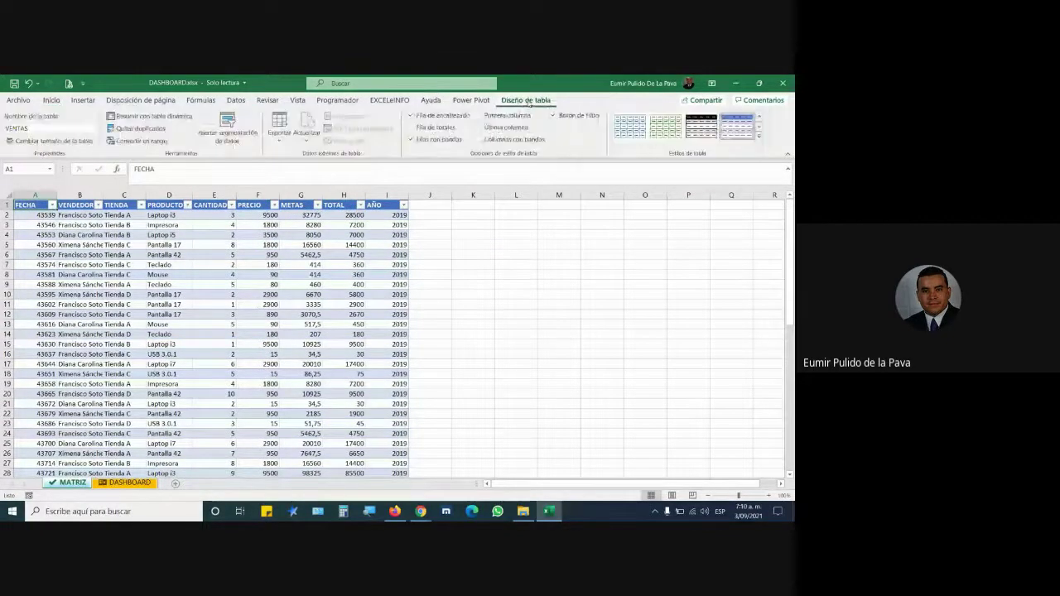
{"action": "left_click", "coordinate": [62, 255]}
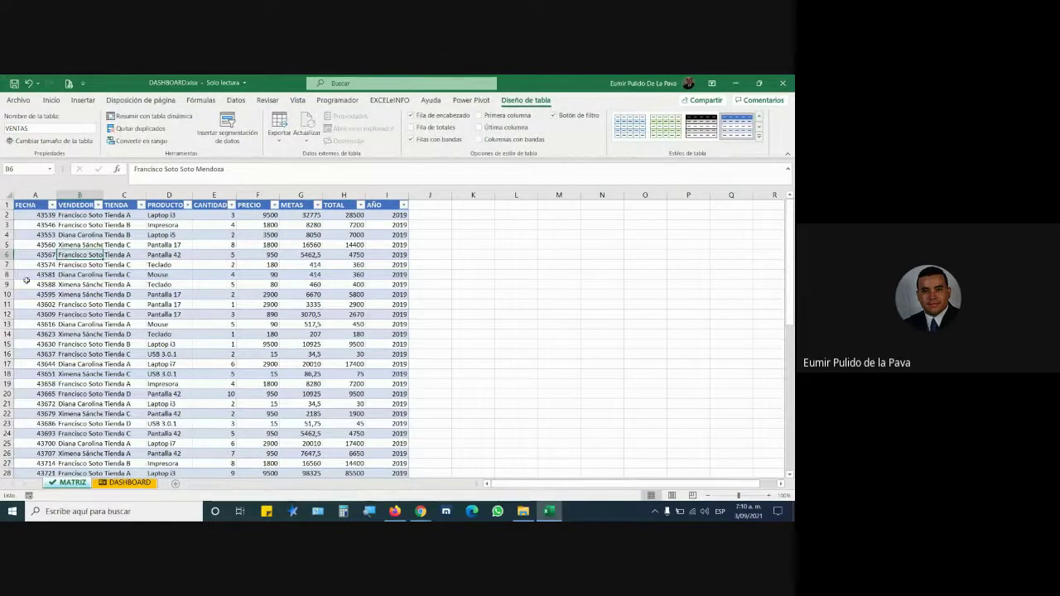
{"action": "left_click", "coordinate": [116, 483]}
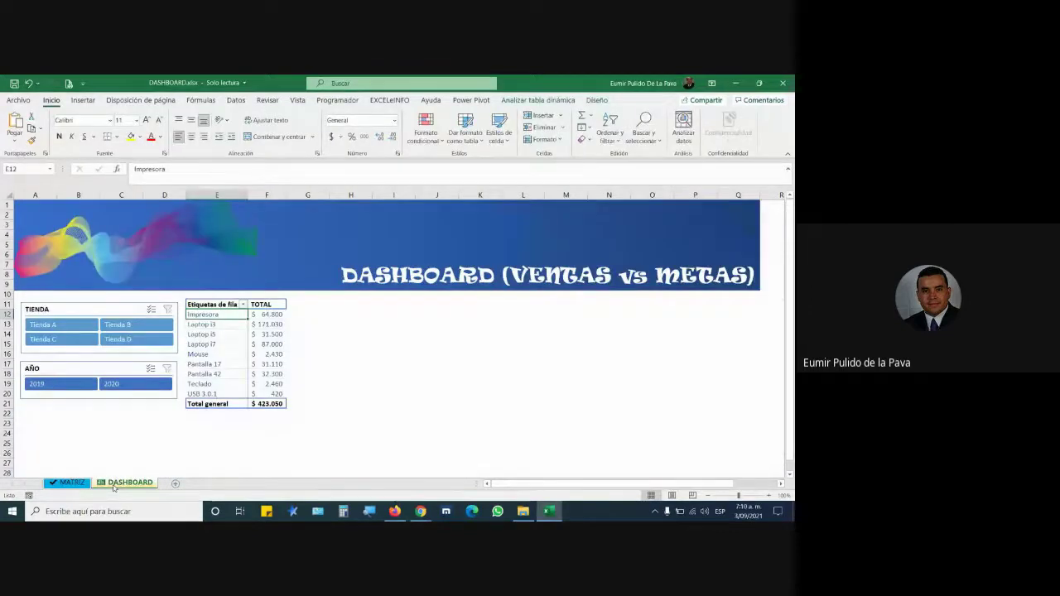
{"action": "left_click", "coordinate": [80, 481]}
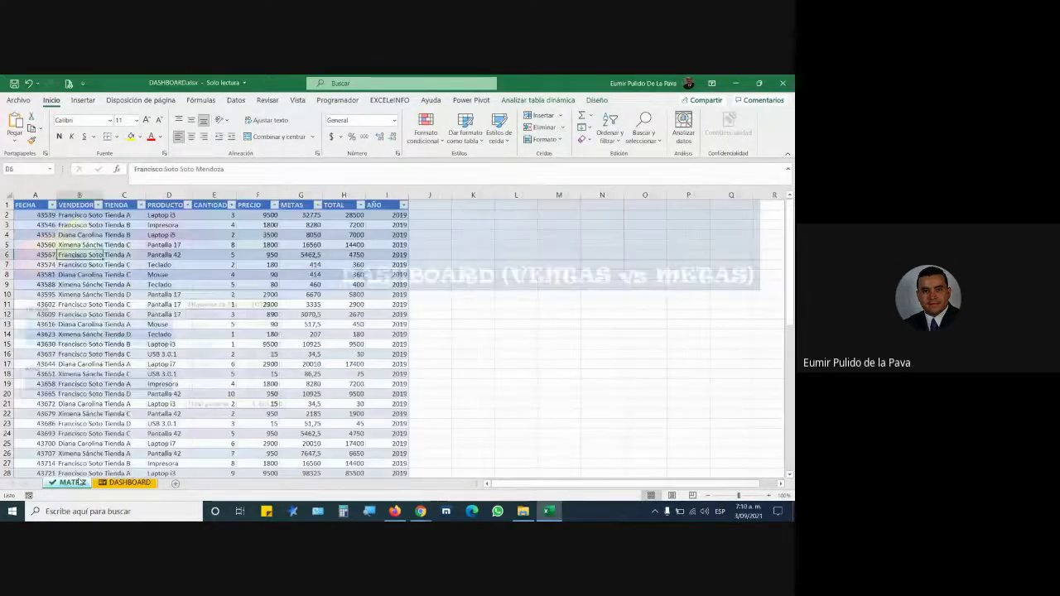
{"action": "left_click", "coordinate": [129, 483]}
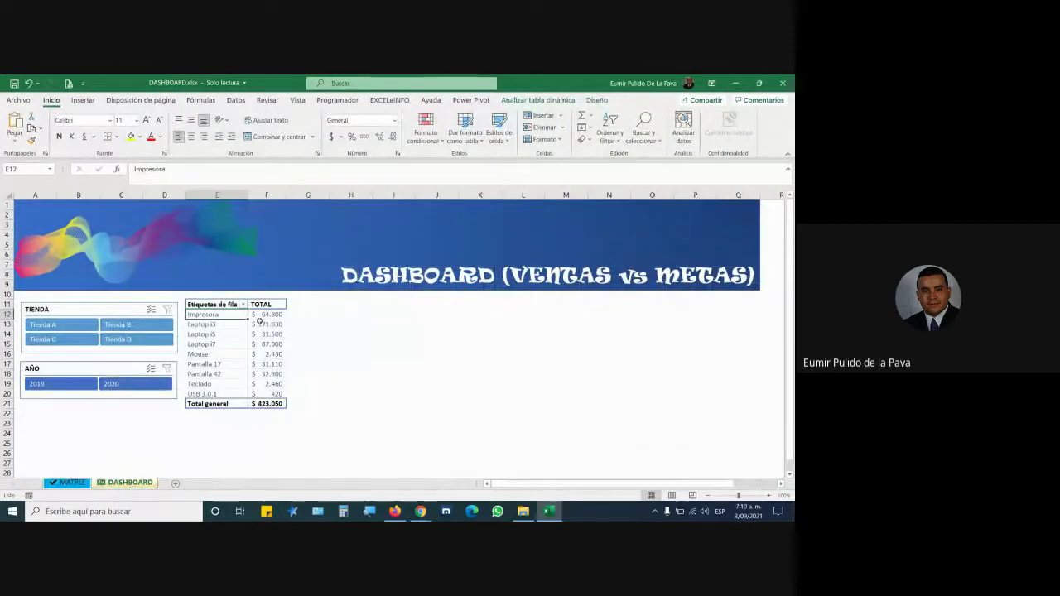
{"action": "left_click", "coordinate": [430, 509]}
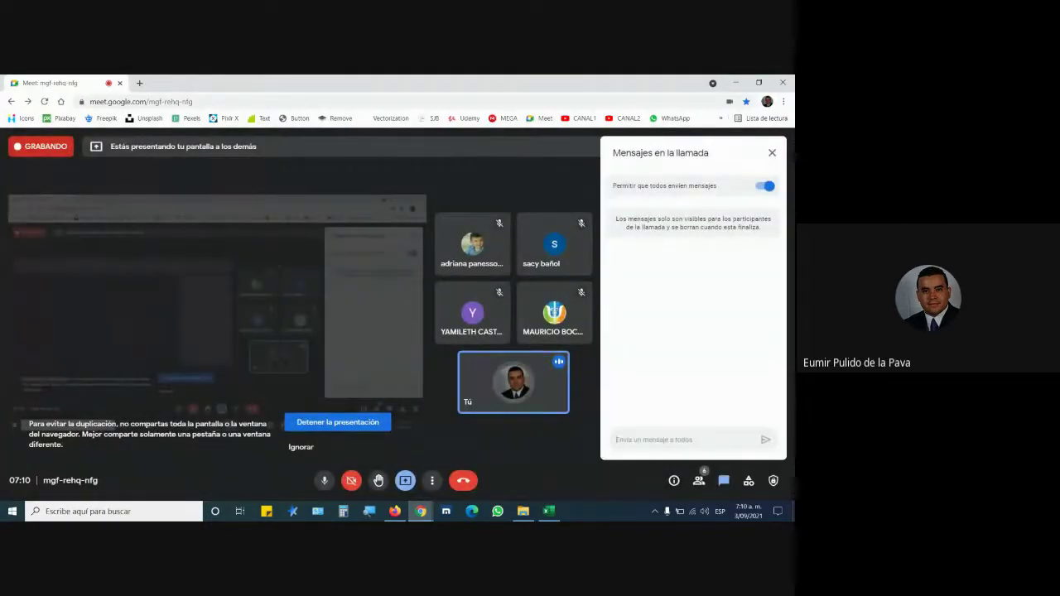
Return to the Excel dashboard and check the Mouse total in F16 without changing anything.
{"action": "left_click", "coordinate": [550, 514]}
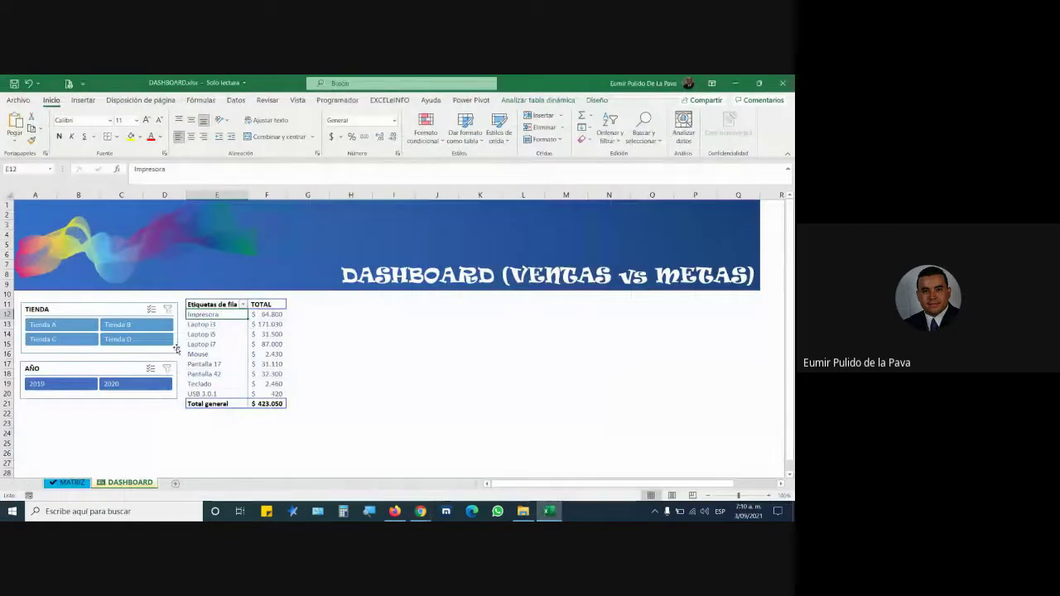
{"action": "left_click", "coordinate": [260, 354]}
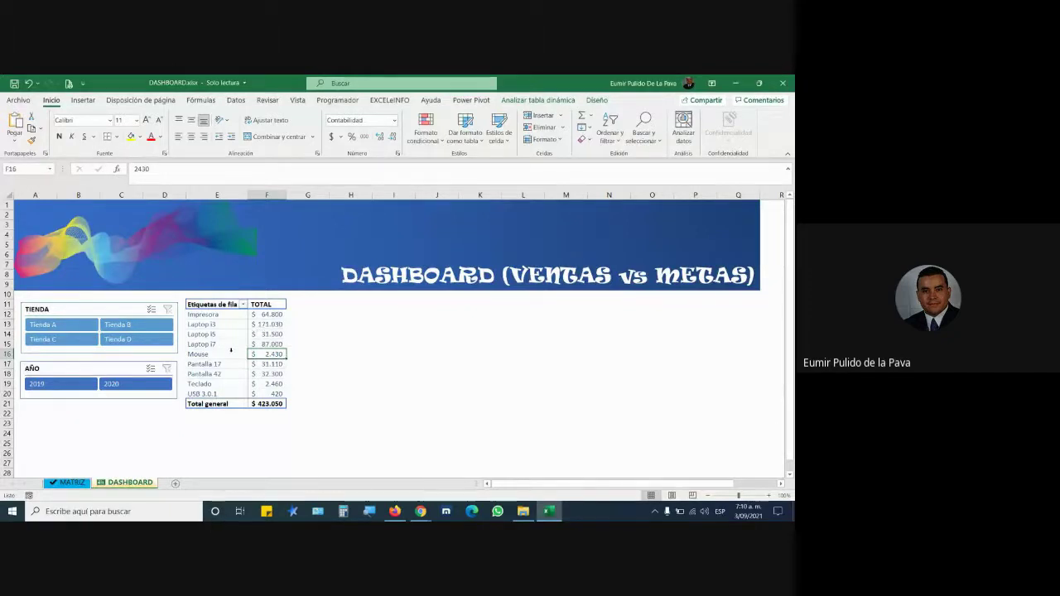
{"action": "left_click", "coordinate": [438, 315]}
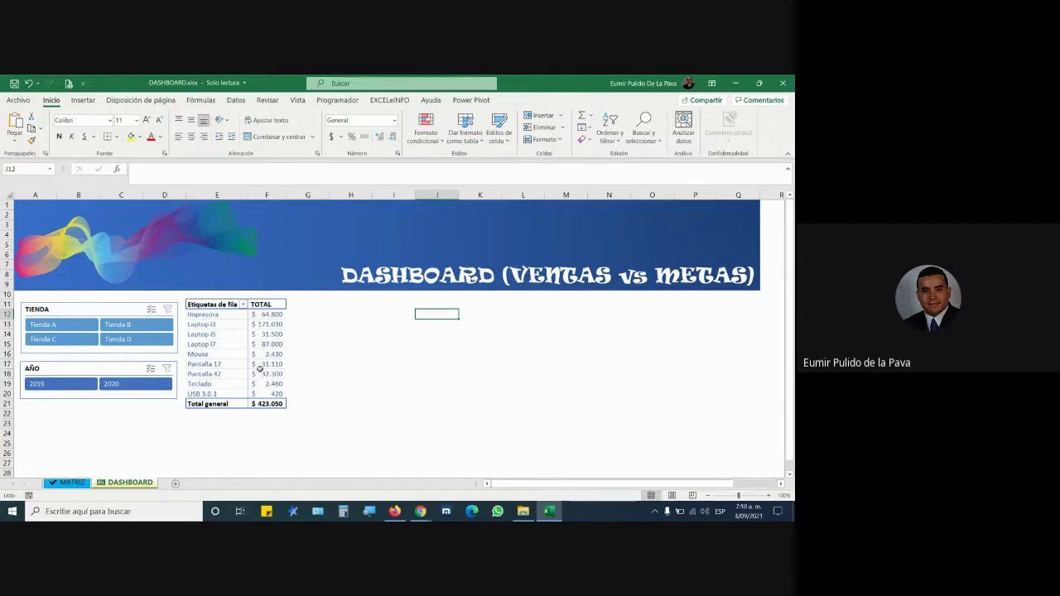
Admit the waiting guest to the Meet call, then return to Excel's MATRIZ sheet.
{"action": "left_click", "coordinate": [420, 511]}
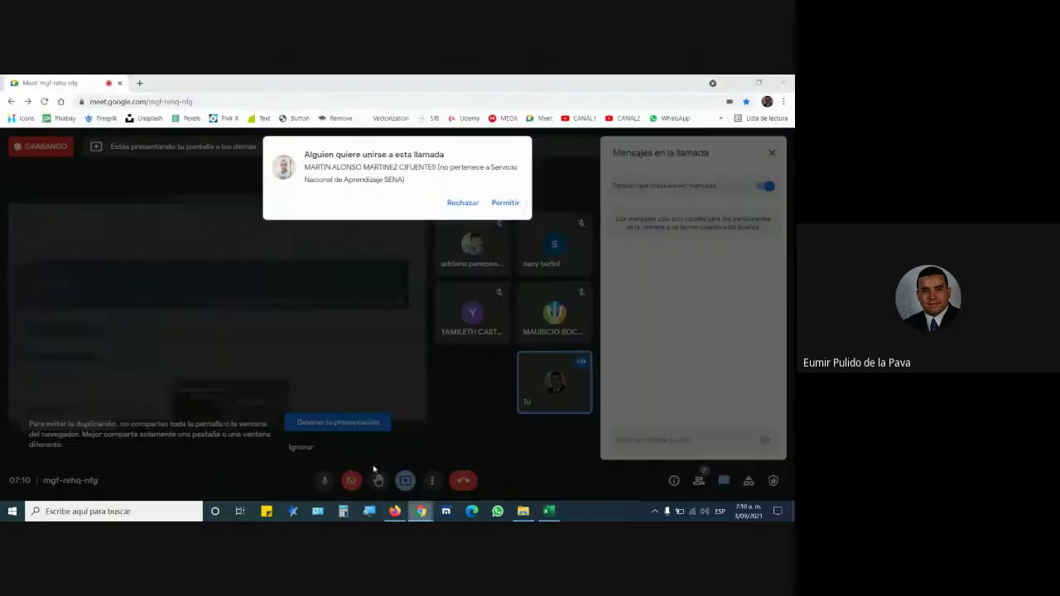
{"action": "left_click", "coordinate": [505, 202]}
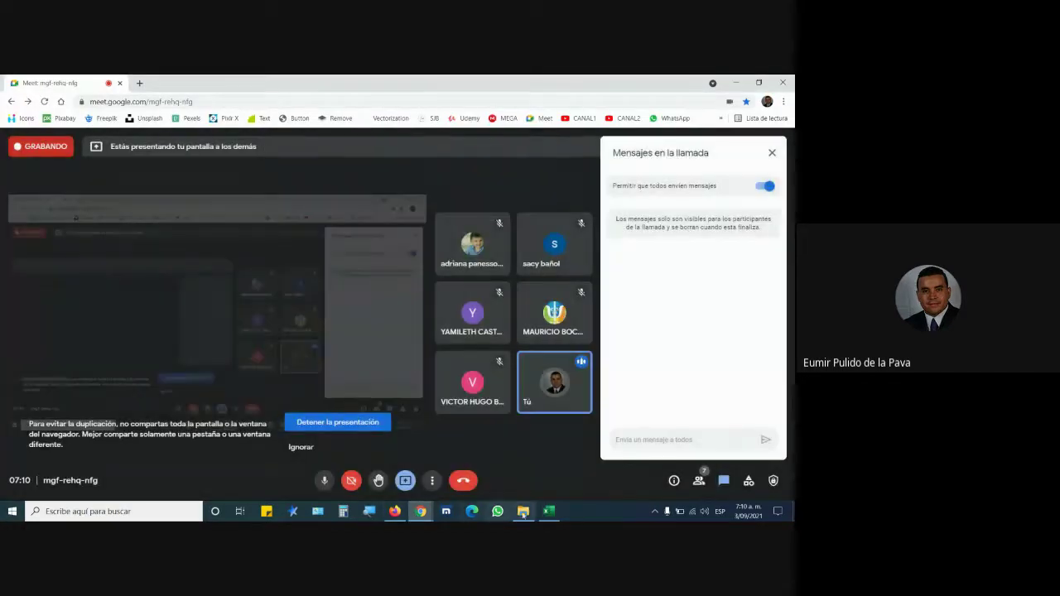
{"action": "left_click", "coordinate": [547, 510]}
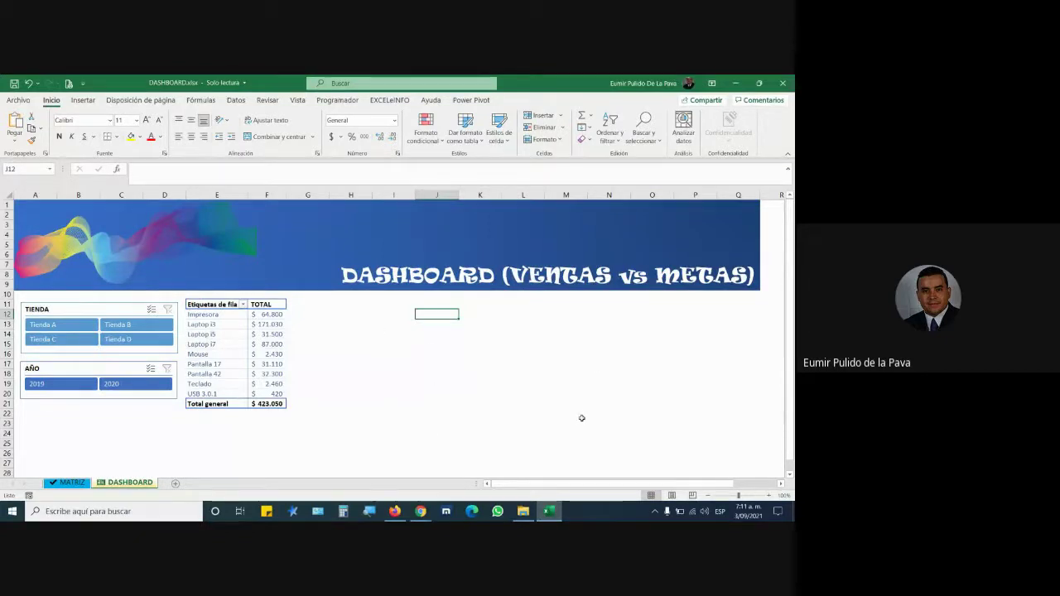
{"action": "key", "text": "ctrl+Page_Up"}
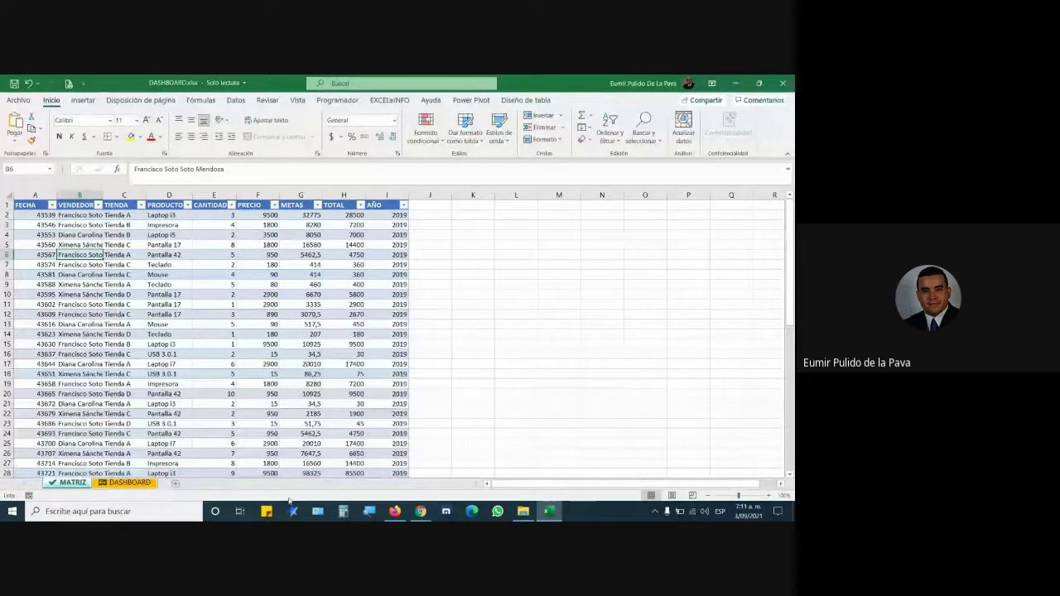
Insert a second empty PivotTable from the VENTAS table at MATRIZ!$L$1 on the existing sheet.
{"action": "left_click", "coordinate": [120, 485]}
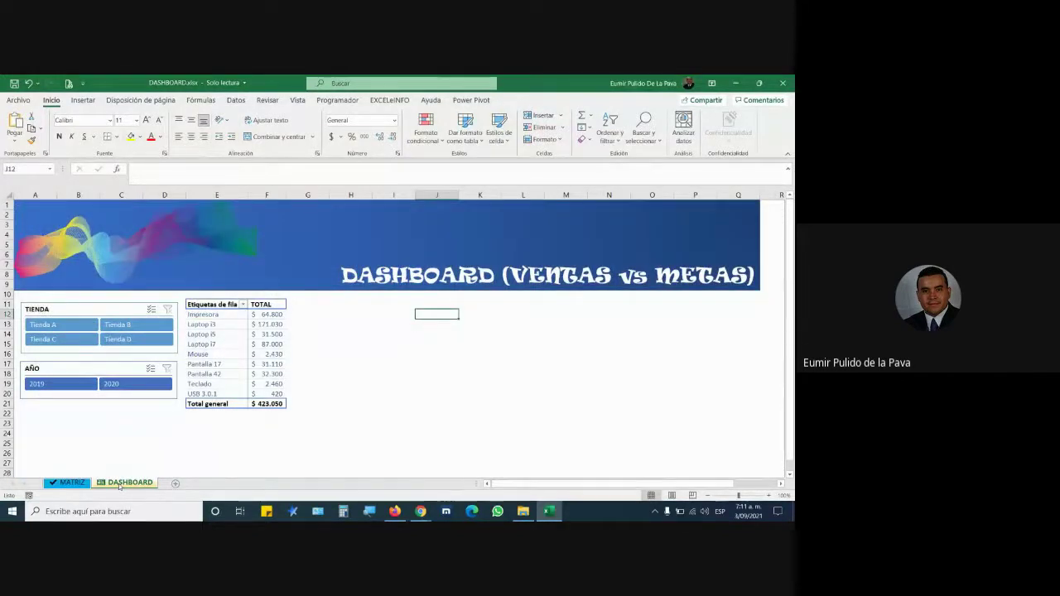
{"action": "left_click", "coordinate": [73, 482]}
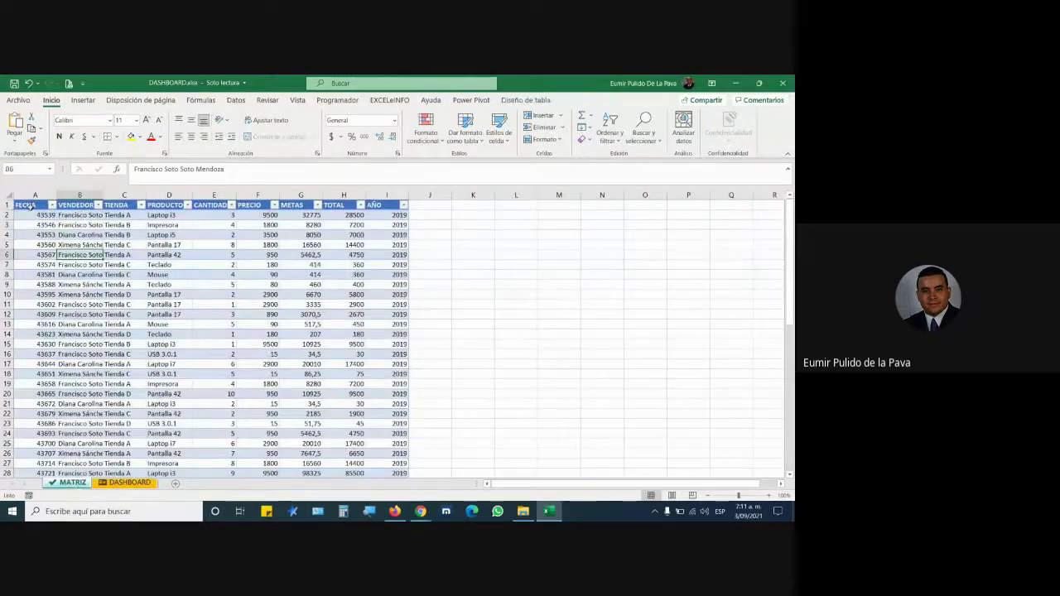
{"action": "left_click", "coordinate": [31, 206]}
{"action": "left_click", "coordinate": [84, 100]}
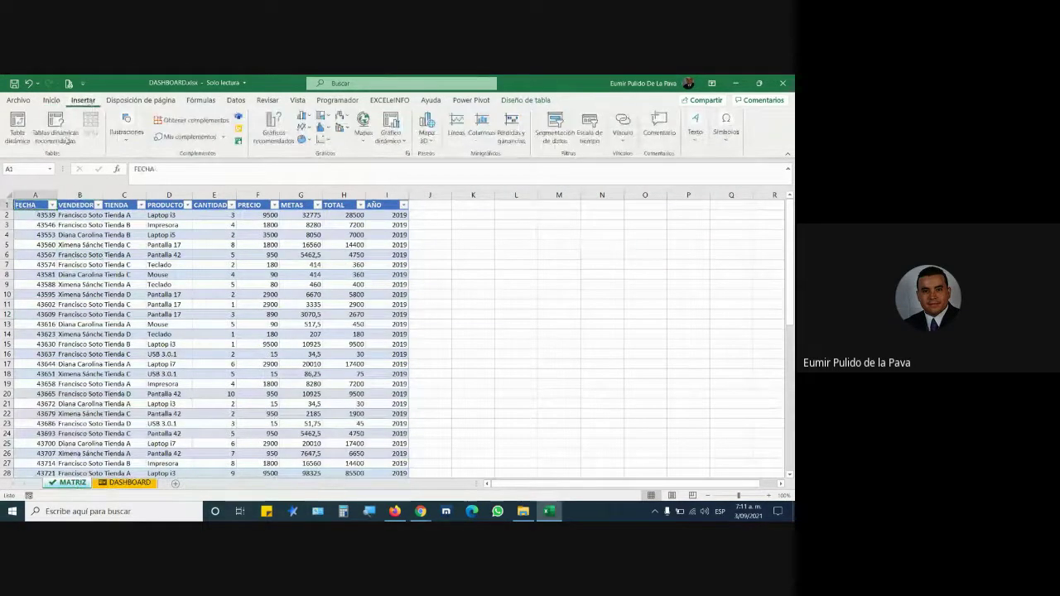
{"action": "left_click", "coordinate": [17, 125]}
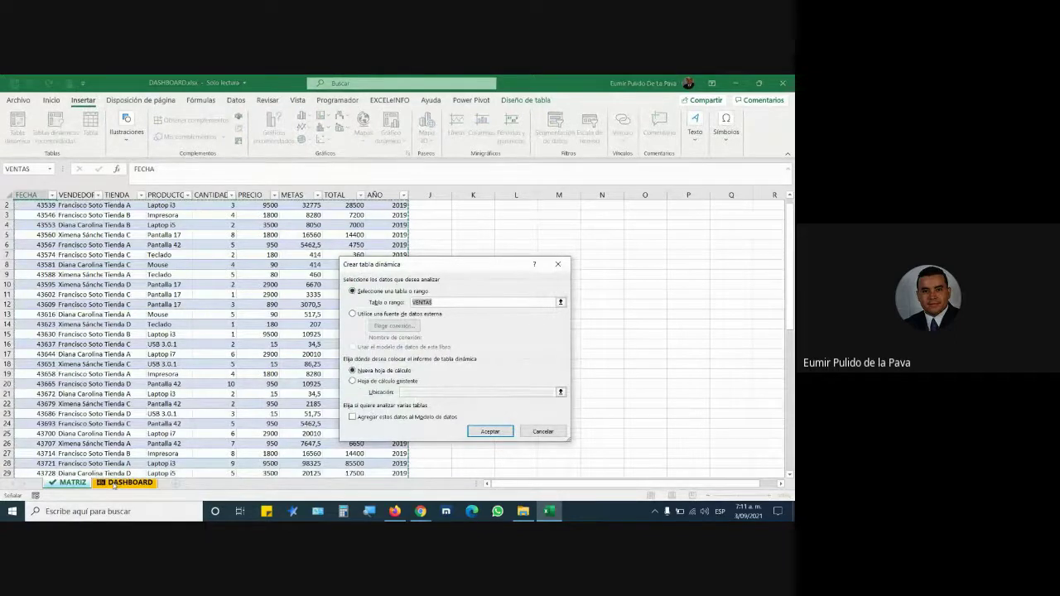
{"action": "left_click", "coordinate": [352, 381]}
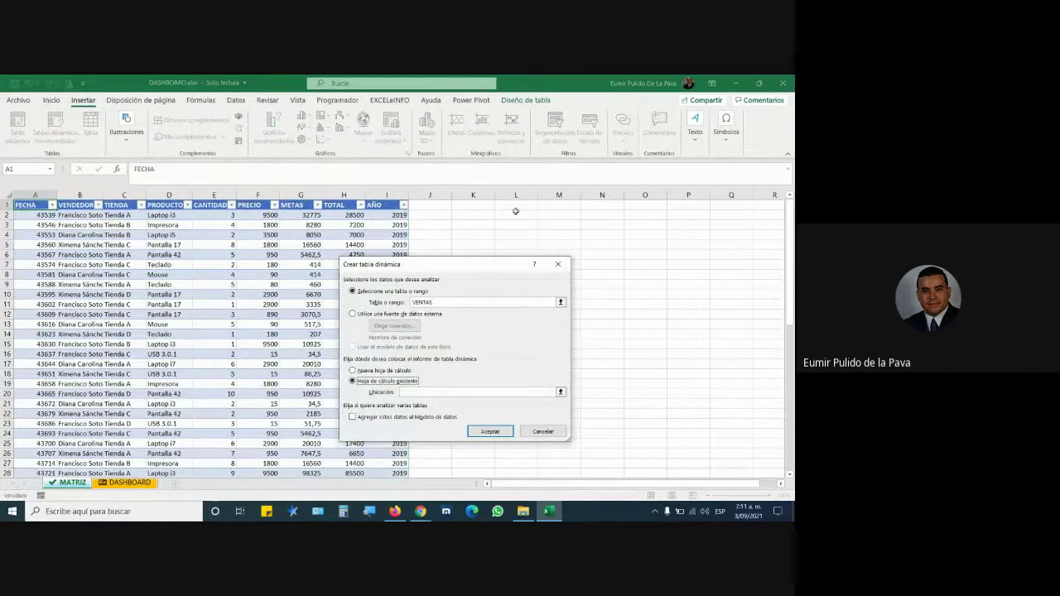
{"action": "left_click", "coordinate": [511, 207]}
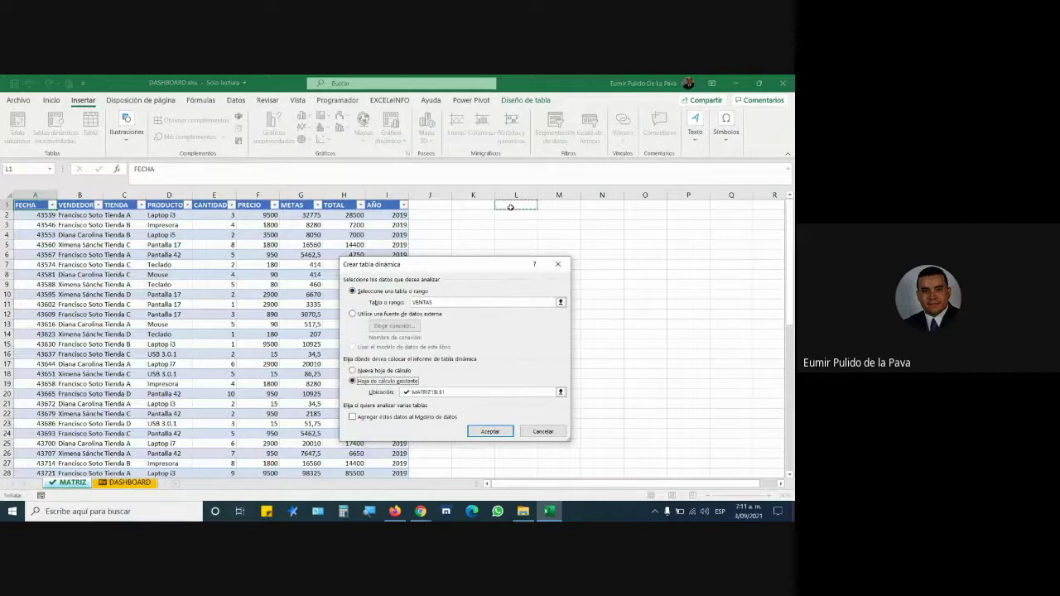
{"action": "left_click", "coordinate": [497, 429]}
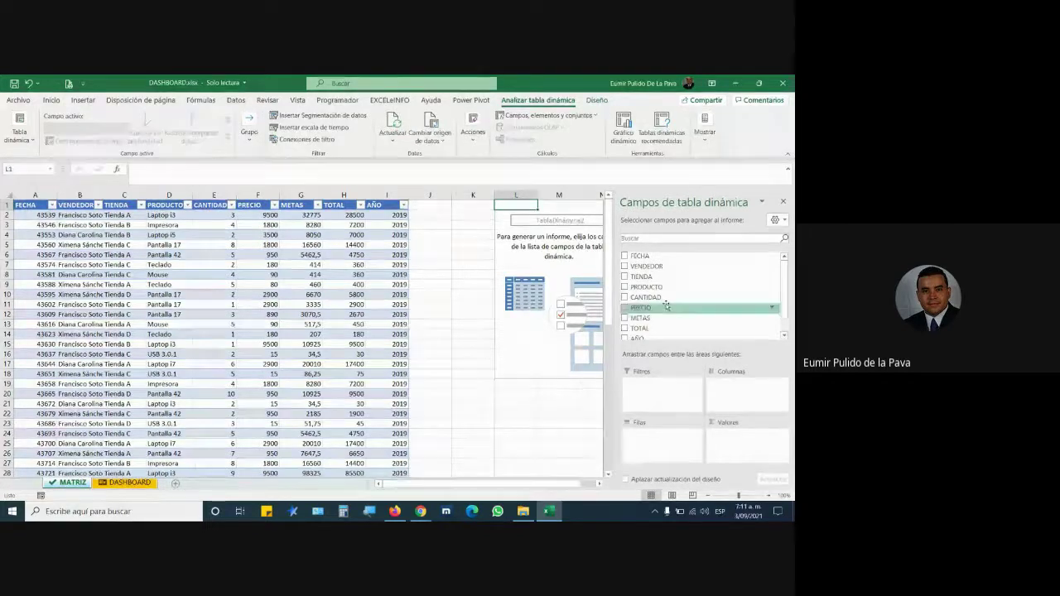
Put PRODUCTO in rows with Suma de METAS and Suma de TOTAL as values, then close the field list.
{"action": "mouse_move", "coordinate": [646, 286]}
{"action": "left_mouse_down"}
{"action": "mouse_move", "coordinate": [672, 454]}
{"action": "mouse_move", "coordinate": [665, 448]}
{"action": "left_mouse_up"}
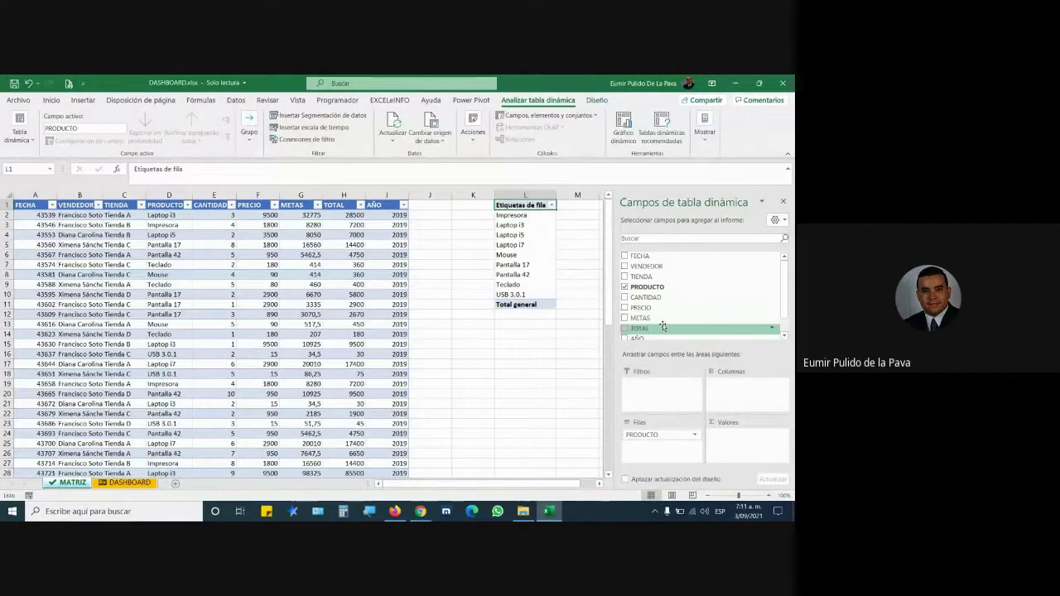
{"action": "left_click", "coordinate": [642, 318]}
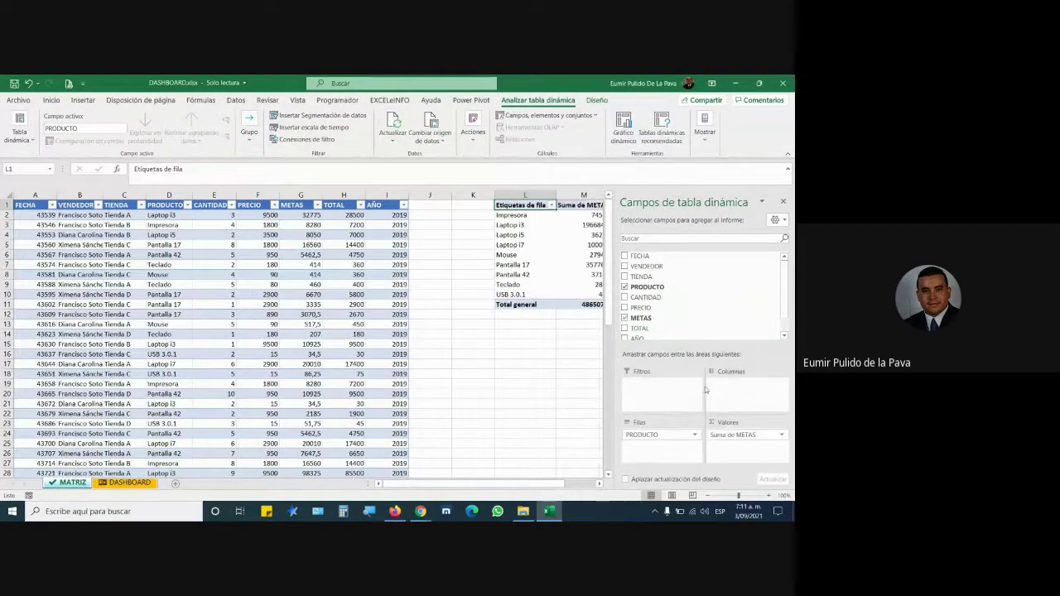
{"action": "left_click_drag", "start_coordinate": [652, 332], "coordinate": [732, 439]}
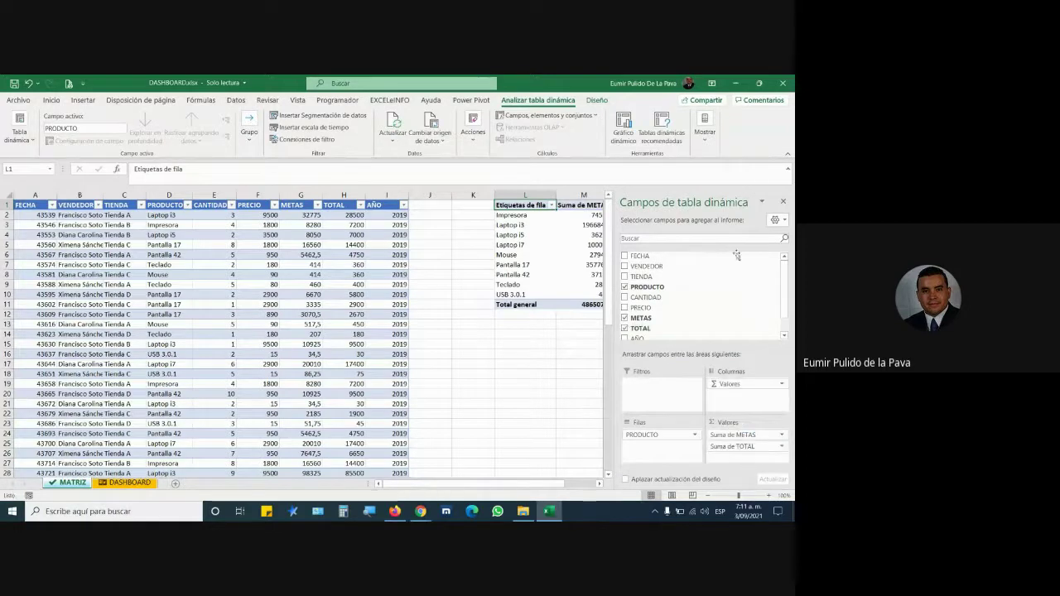
{"action": "left_click", "coordinate": [783, 203]}
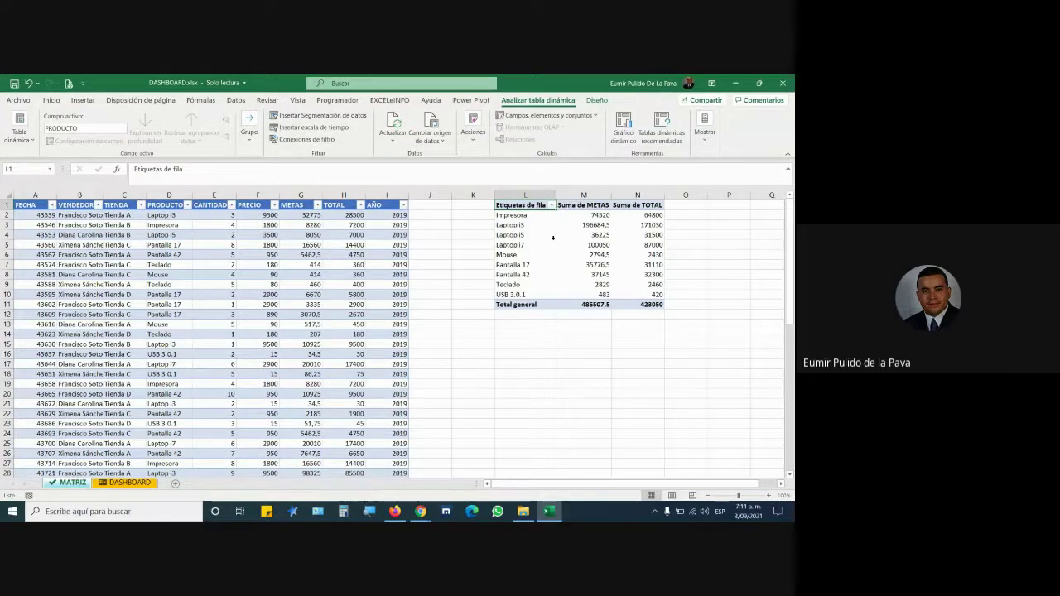
Check the DASHBOARD sheet's TOTAL table values and title banner.
{"action": "left_click", "coordinate": [128, 481]}
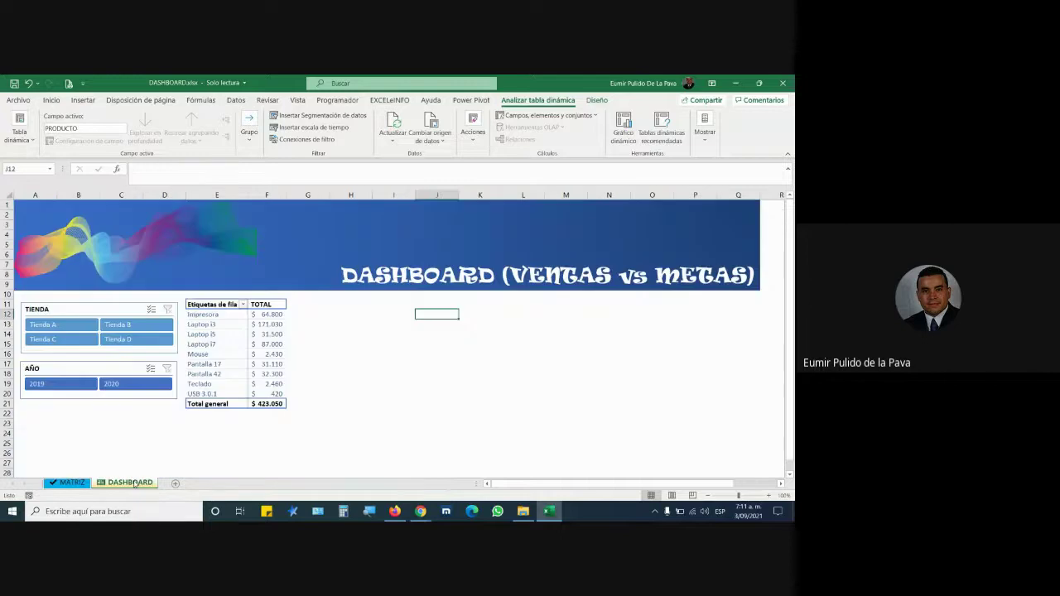
{"action": "left_click", "coordinate": [251, 332]}
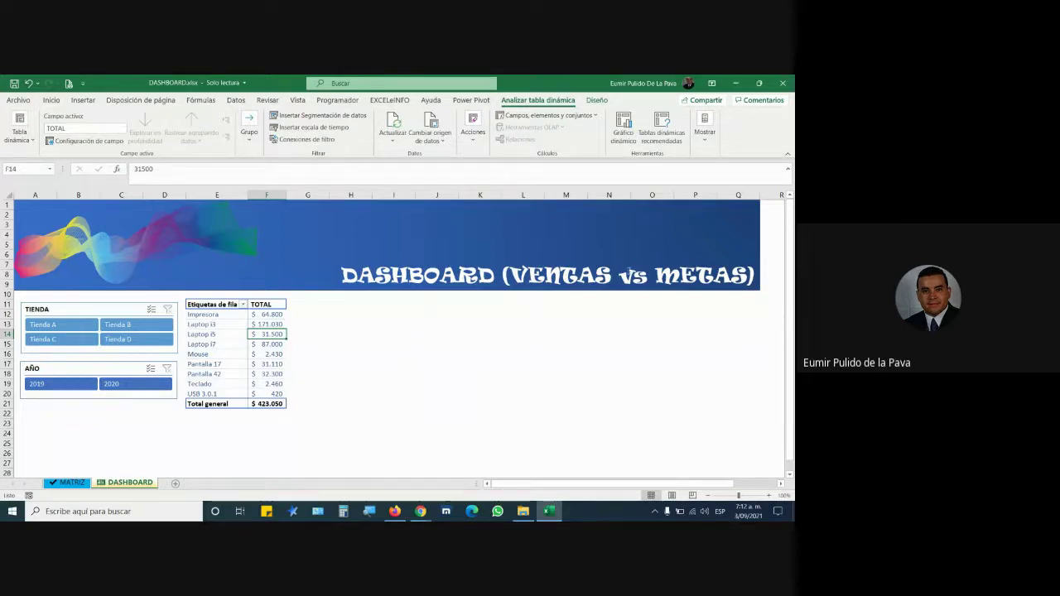
{"action": "left_click", "coordinate": [633, 277]}
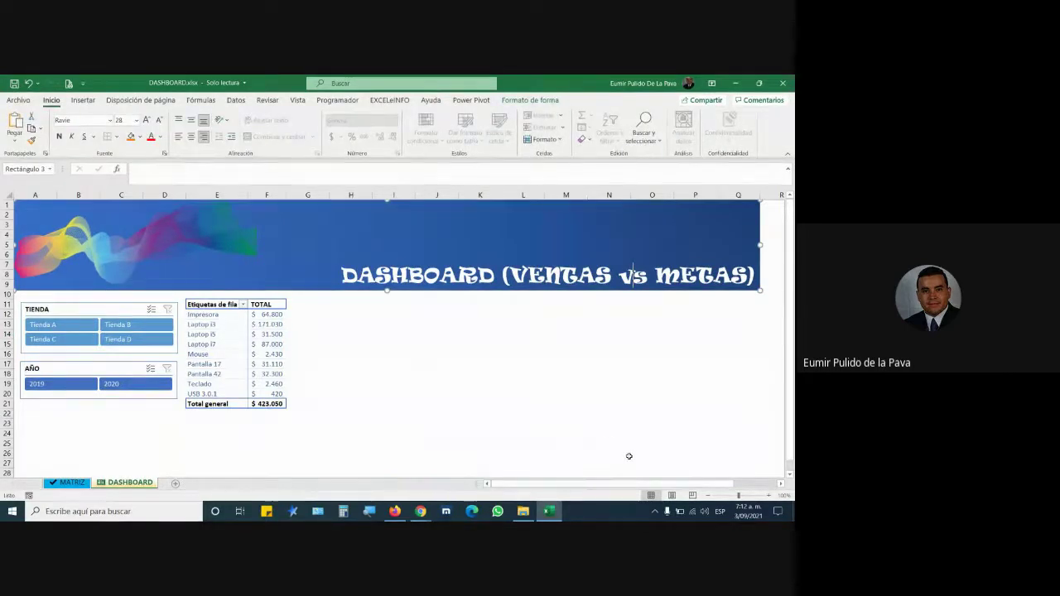
{"action": "left_click", "coordinate": [358, 343]}
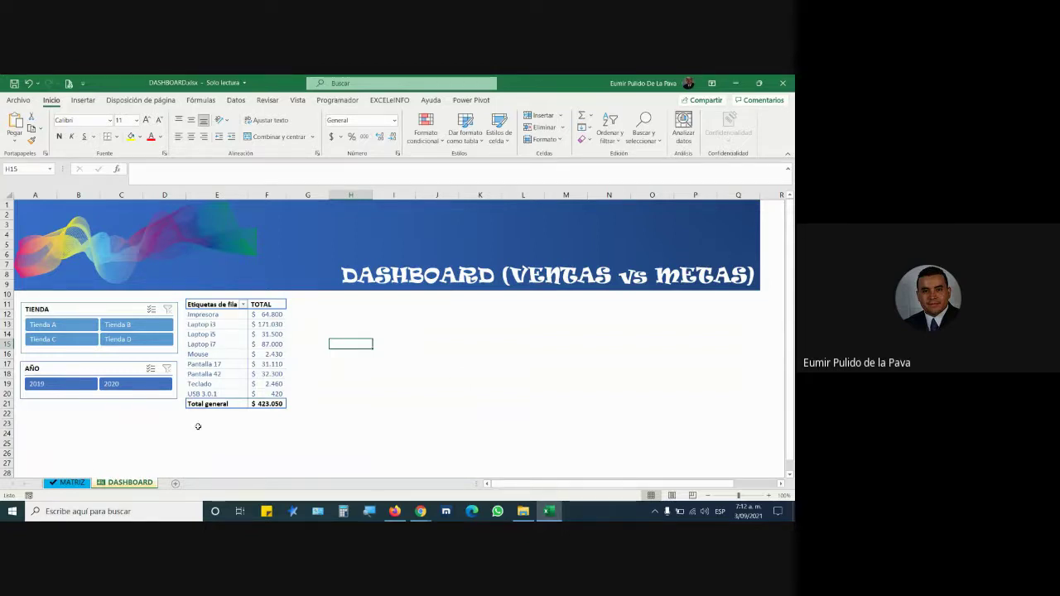
Return to MATRIZ and select a cell inside the METAS vs TOTAL PivotTable.
{"action": "left_click", "coordinate": [72, 482]}
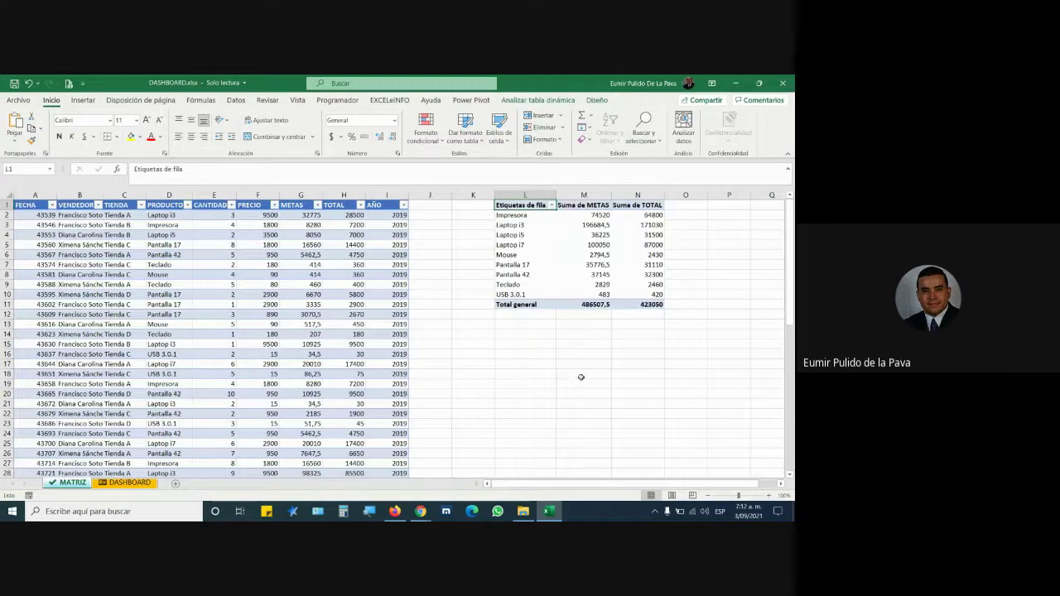
{"action": "left_click", "coordinate": [584, 215]}
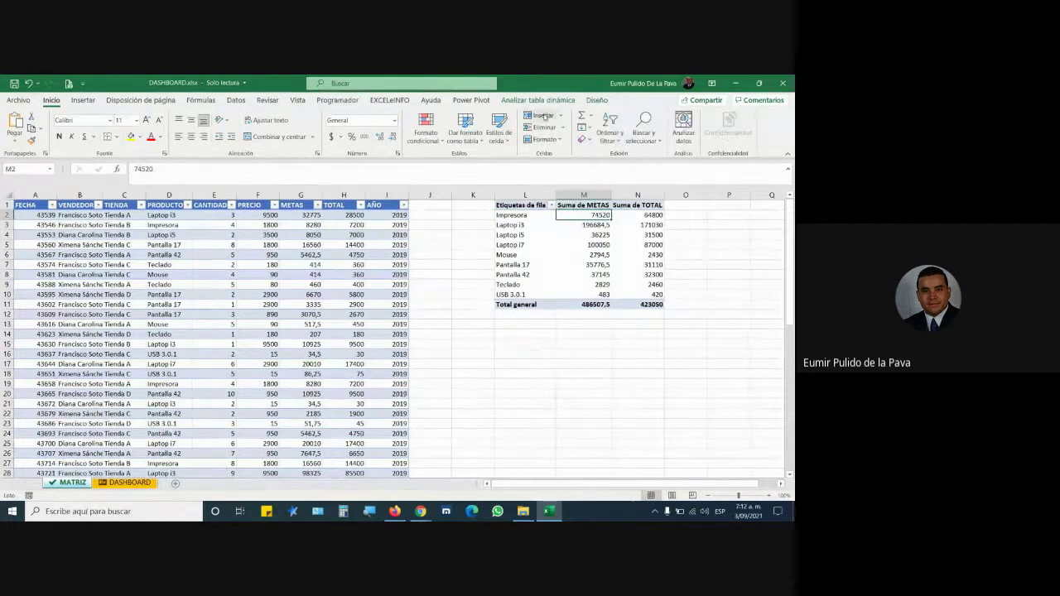
{"action": "left_click", "coordinate": [143, 483]}
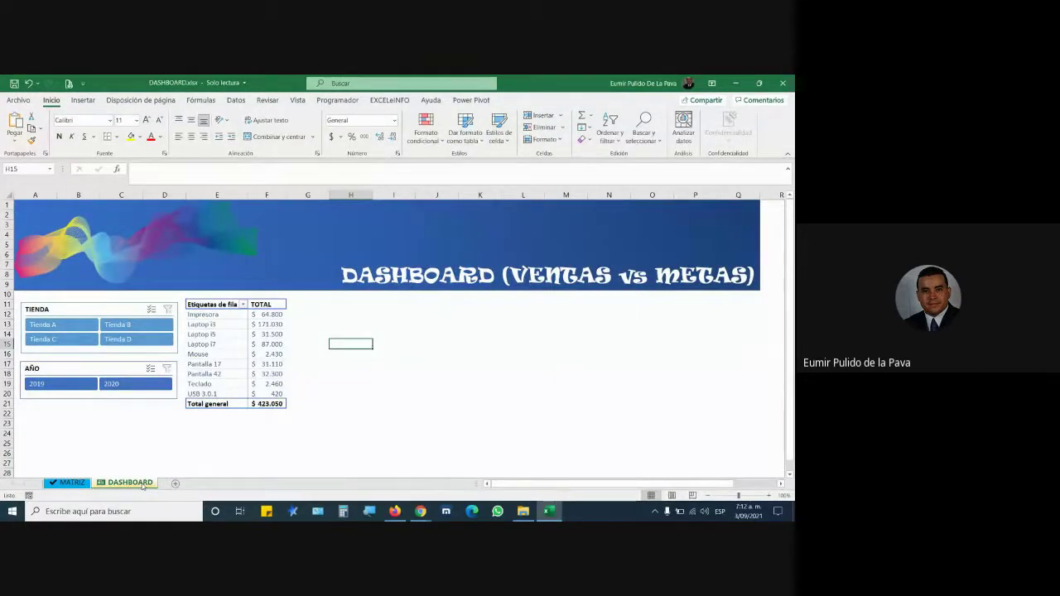
{"action": "left_click", "coordinate": [70, 483]}
{"action": "left_click", "coordinate": [513, 274]}
{"action": "left_click", "coordinate": [579, 267]}
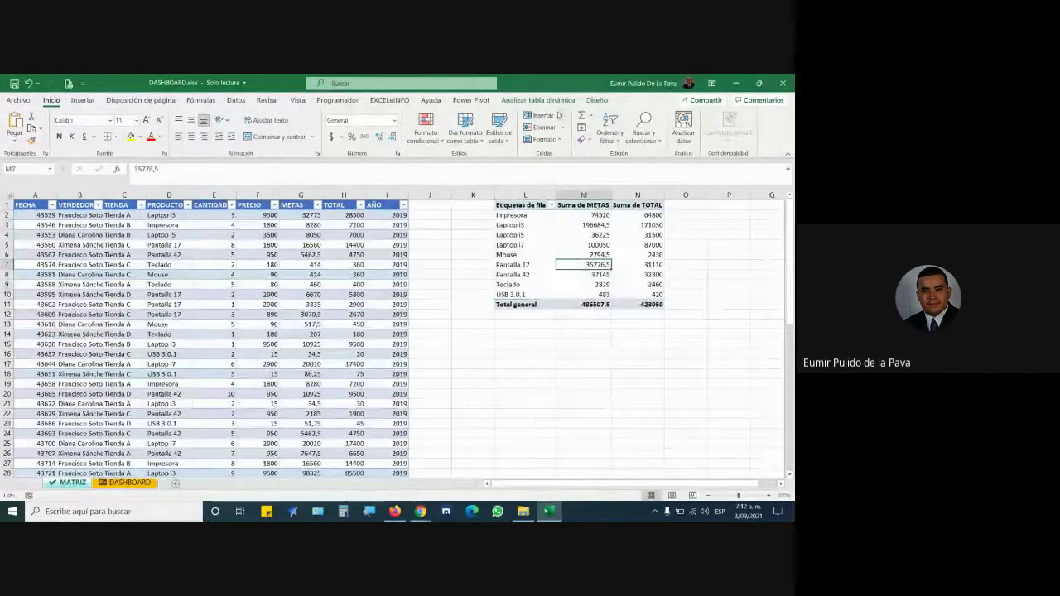
{"action": "left_click", "coordinate": [540, 101]}
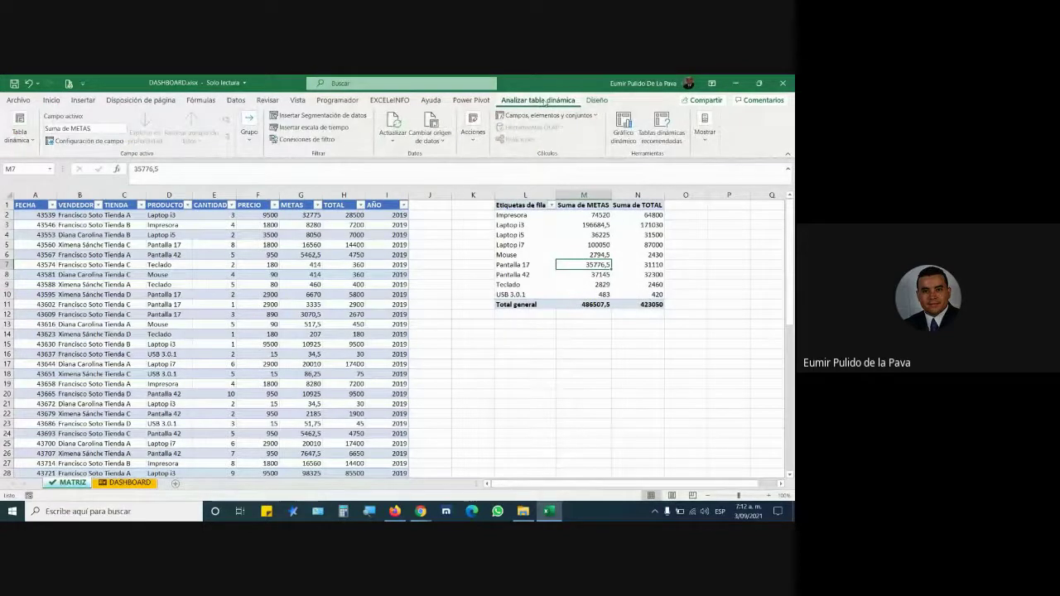
Insert a clustered column PivotChart of Suma de METAS and Suma de TOTAL and nudge it into place.
{"action": "left_click", "coordinate": [627, 132]}
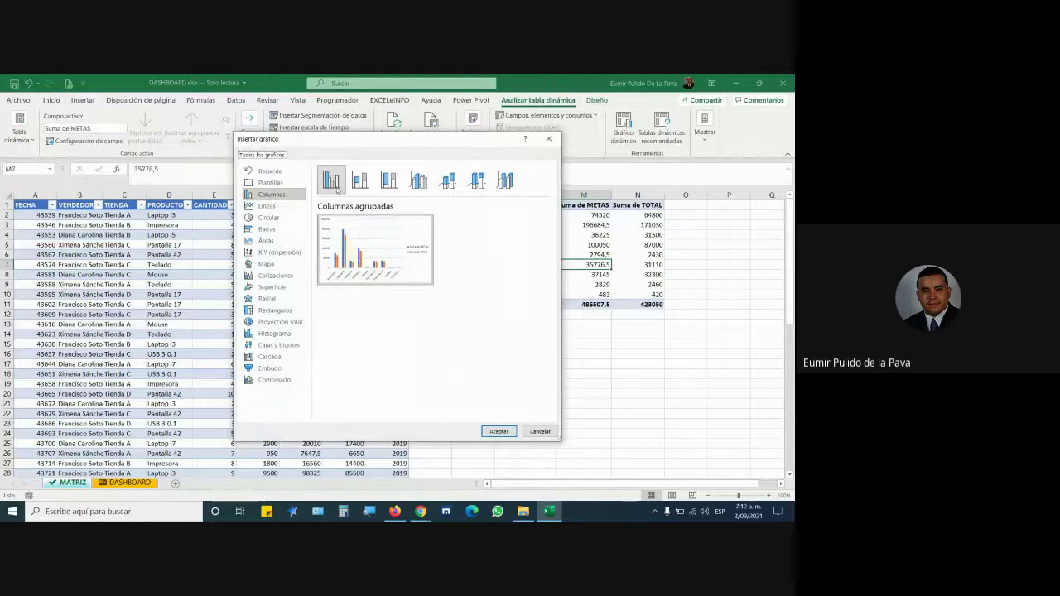
{"action": "left_click", "coordinate": [498, 431]}
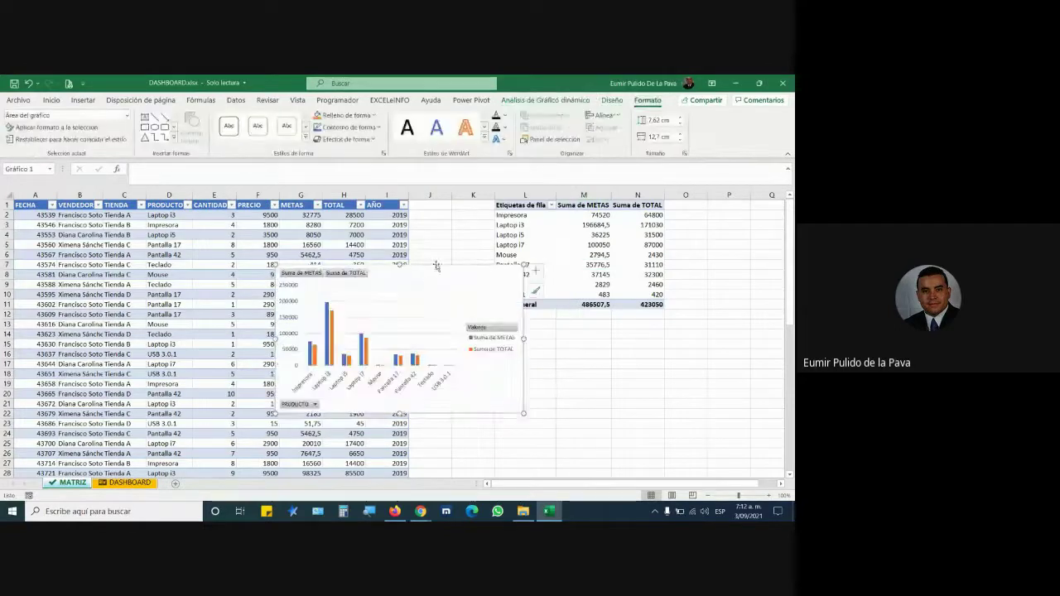
{"action": "left_click_drag", "start_coordinate": [428, 285], "coordinate": [461, 332]}
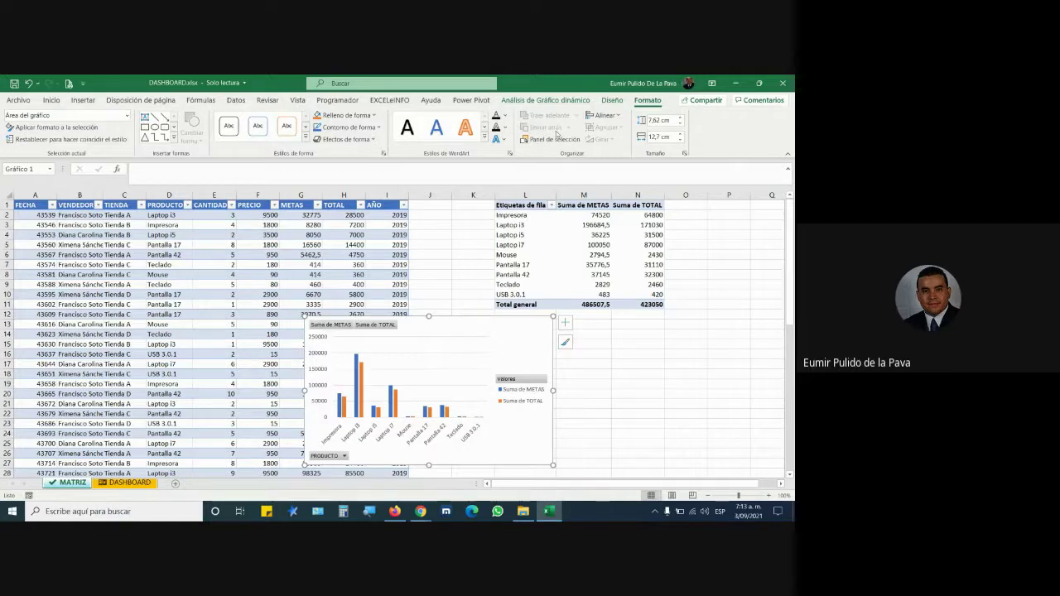
{"action": "left_click", "coordinate": [611, 100]}
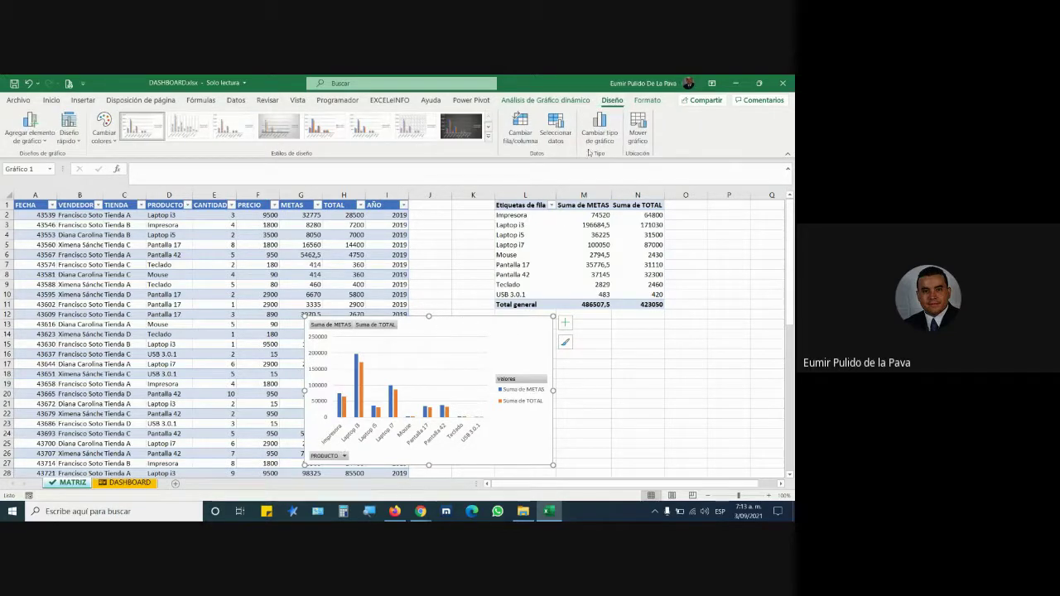
Move the PivotChart to the DASHBOARD sheet and enlarge it beside the TOTAL PivotTable.
{"action": "left_click", "coordinate": [637, 132]}
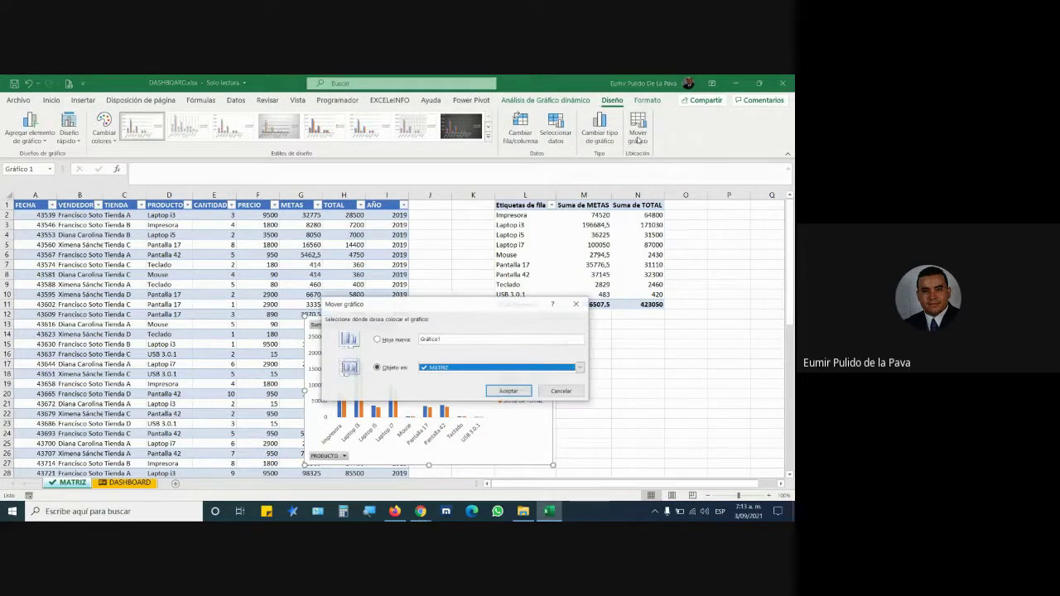
{"action": "left_click", "coordinate": [447, 368]}
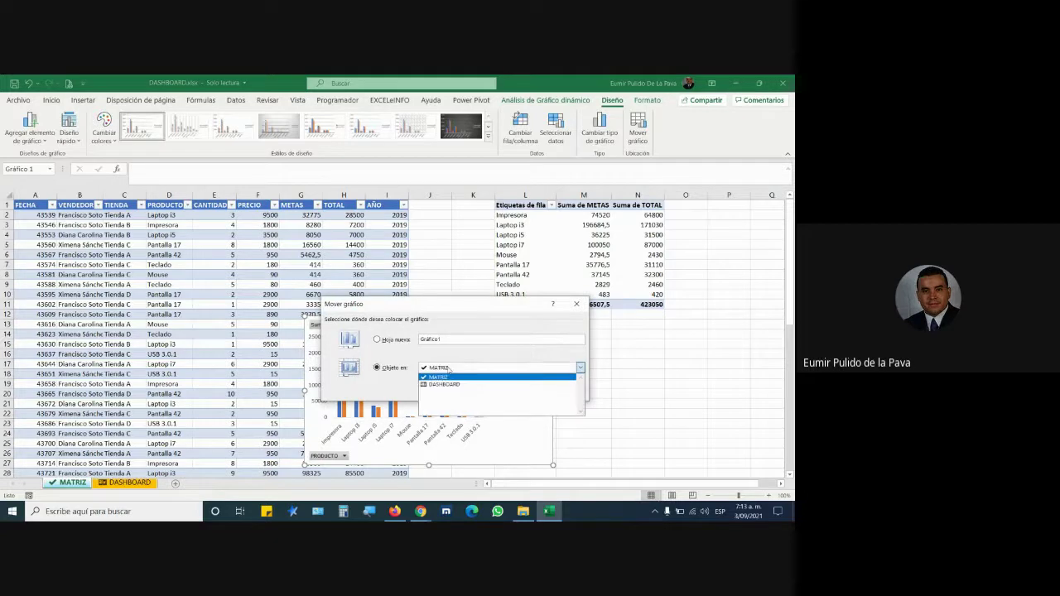
{"action": "left_click", "coordinate": [447, 385]}
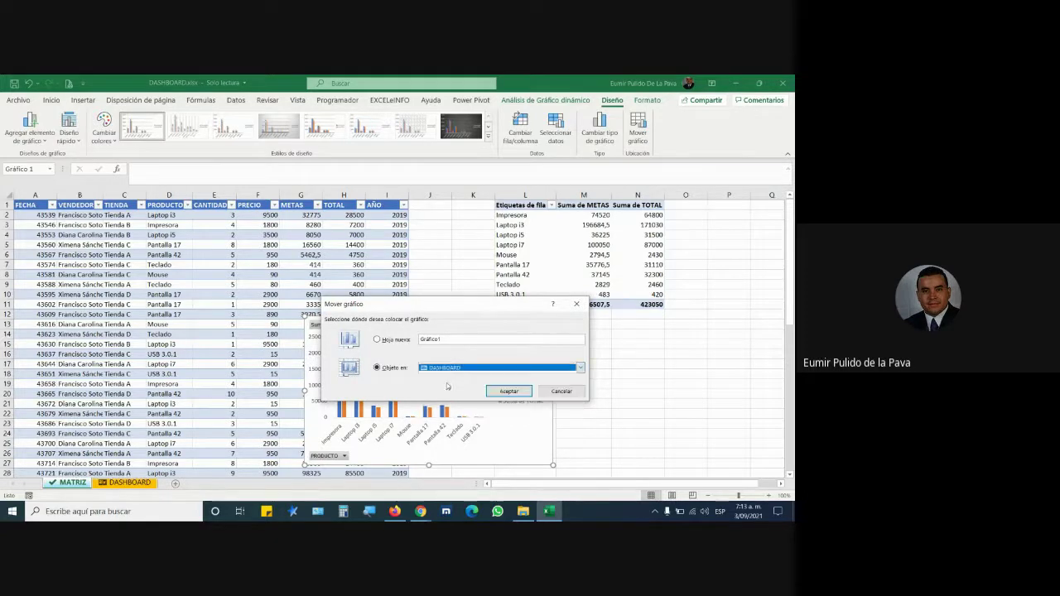
{"action": "left_click", "coordinate": [503, 393]}
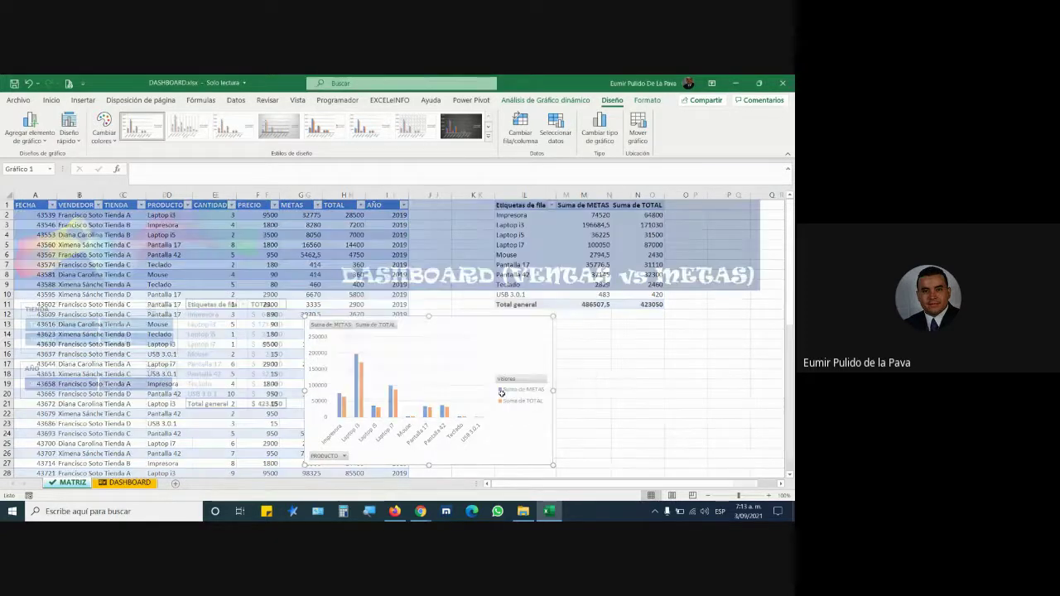
{"action": "left_click_drag", "start_coordinate": [437, 351], "coordinate": [401, 298]}
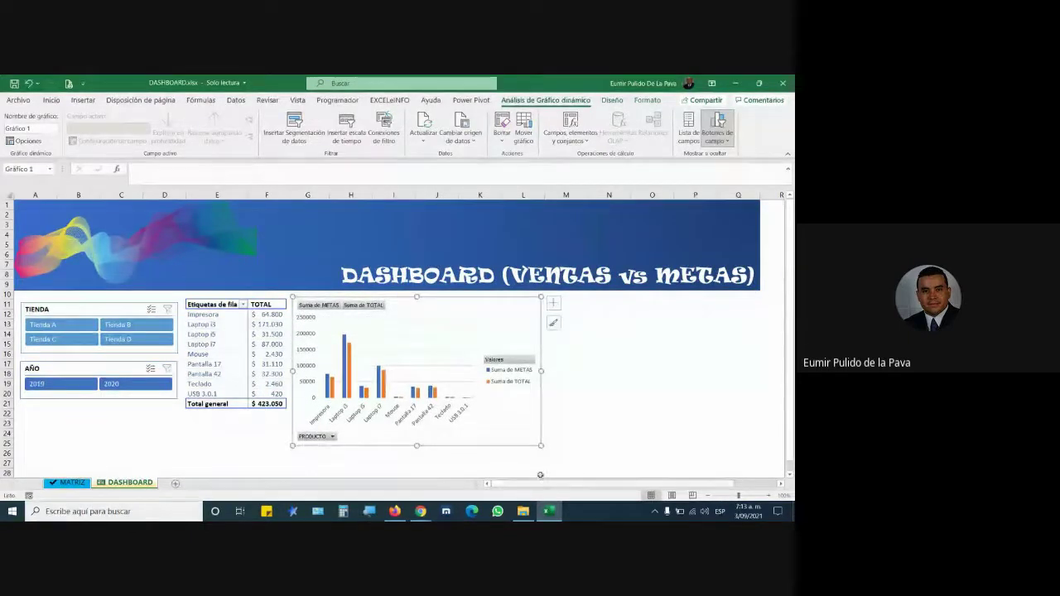
{"action": "mouse_move", "coordinate": [541, 445]}
{"action": "left_mouse_down"}
{"action": "mouse_move", "coordinate": [578, 461]}
{"action": "mouse_move", "coordinate": [574, 476]}
{"action": "mouse_move", "coordinate": [577, 449]}
{"action": "left_mouse_up"}
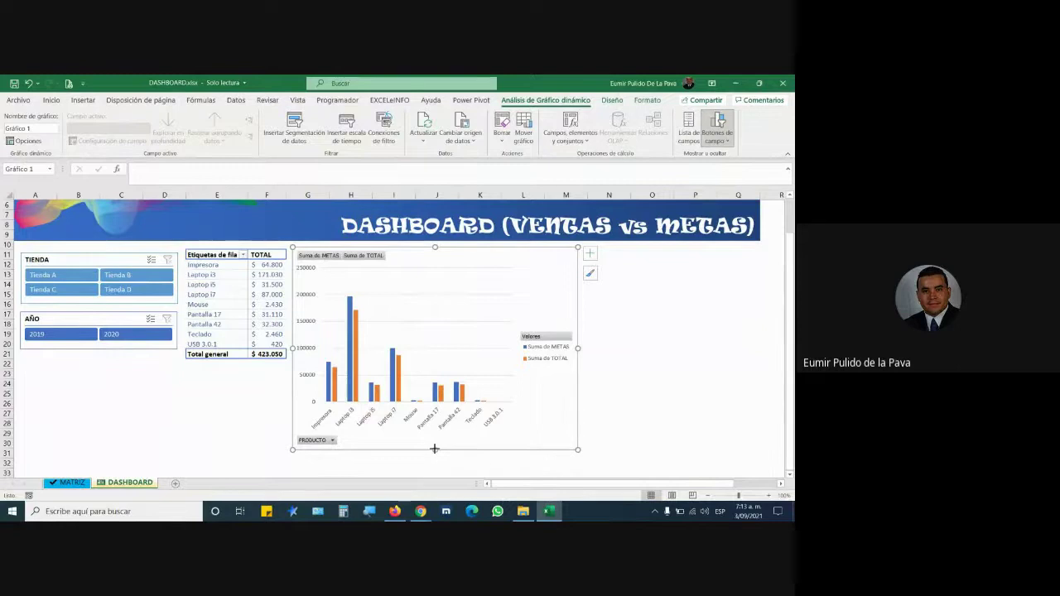
{"action": "left_click", "coordinate": [420, 510]}
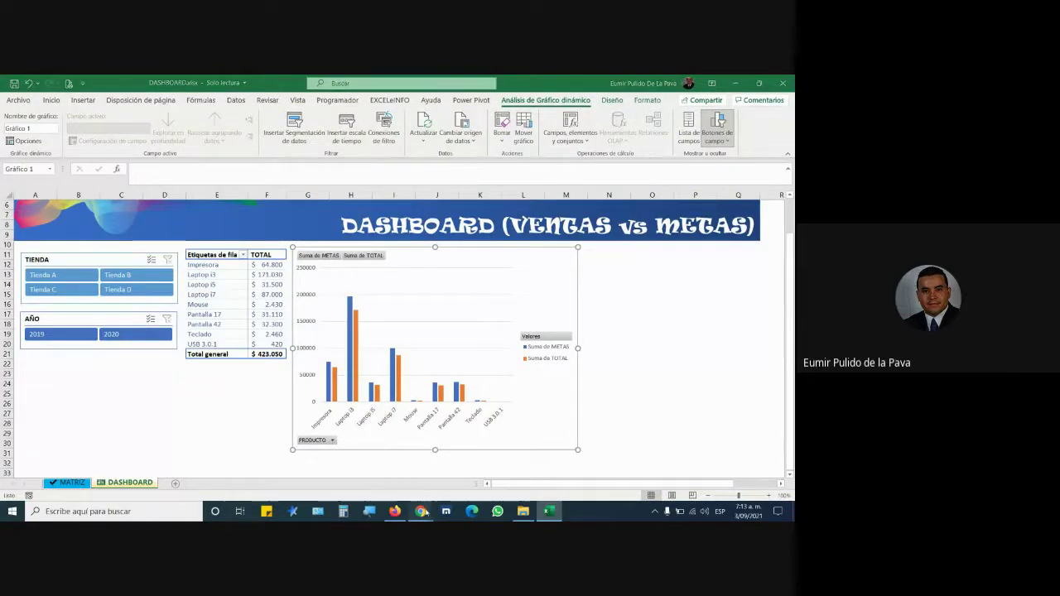
{"action": "left_click", "coordinate": [397, 468]}
{"action": "left_click", "coordinate": [512, 205]}
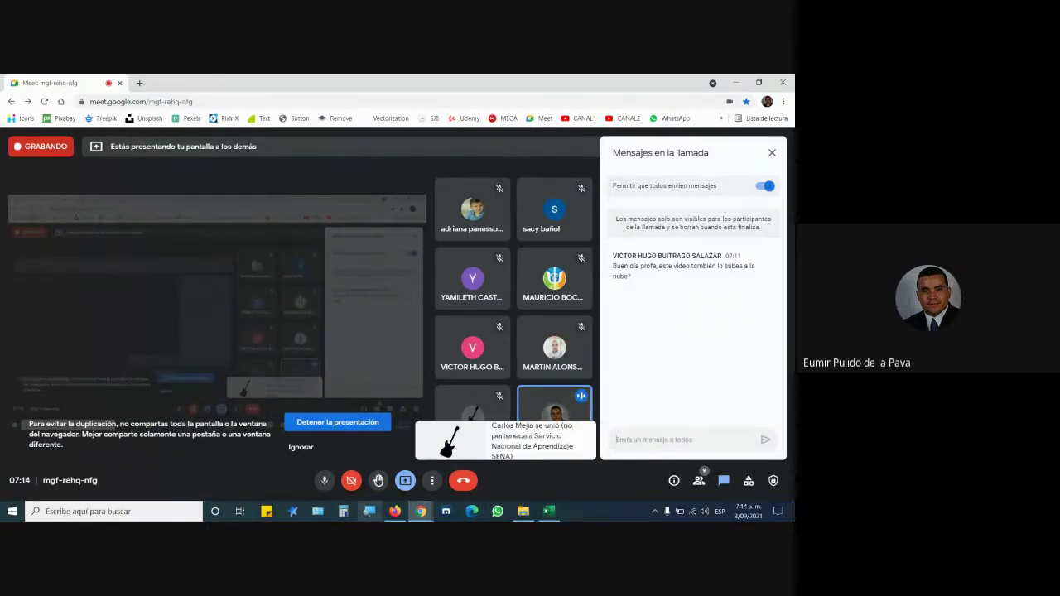
{"action": "left_click", "coordinate": [554, 514]}
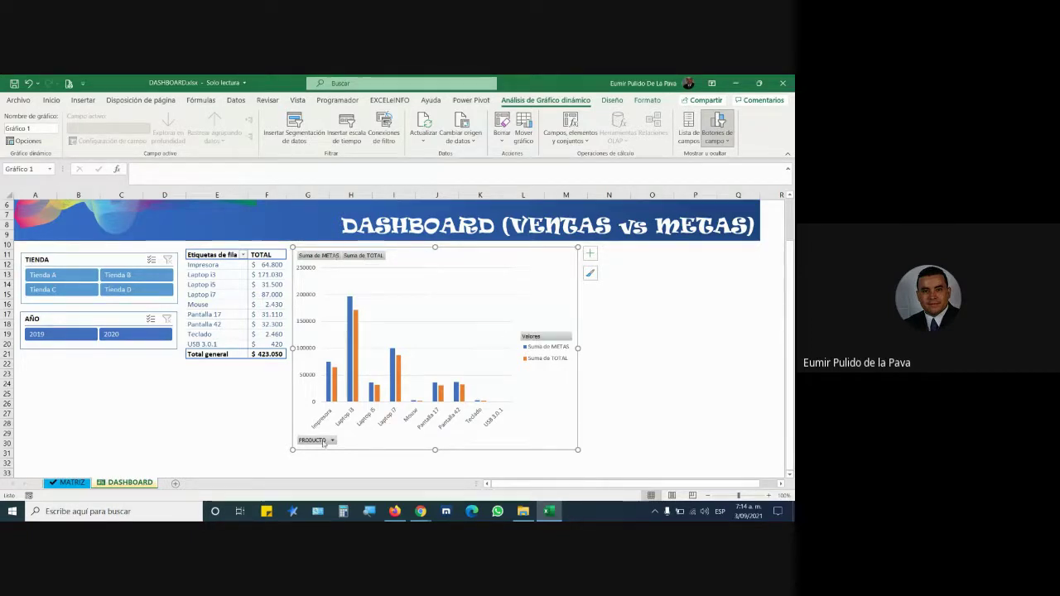
Hide all field buttons on the METAS vs TOTAL PivotChart.
{"action": "right_click", "coordinate": [364, 259]}
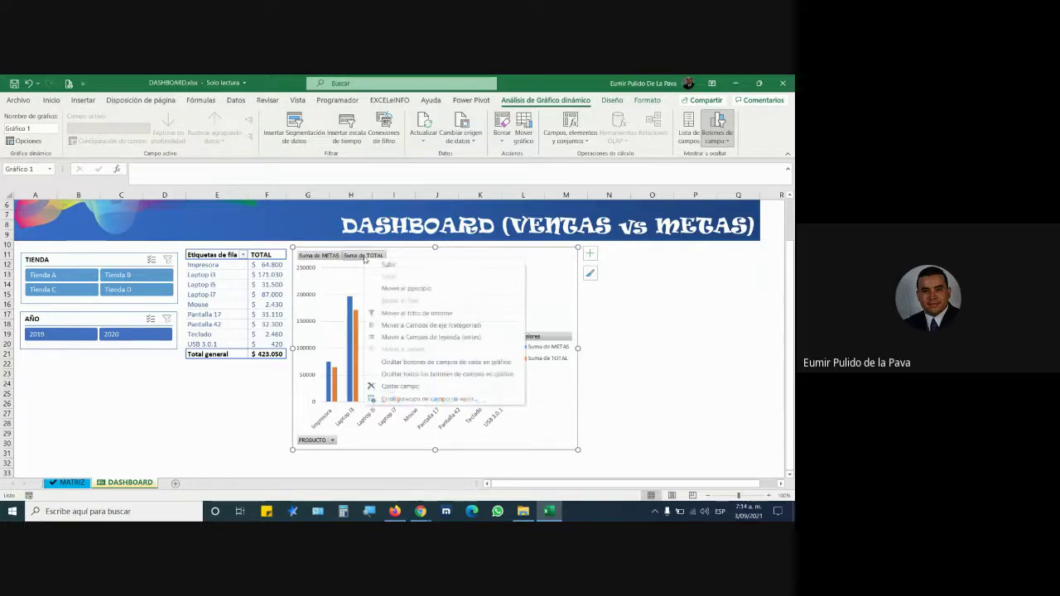
{"action": "left_click", "coordinate": [444, 378]}
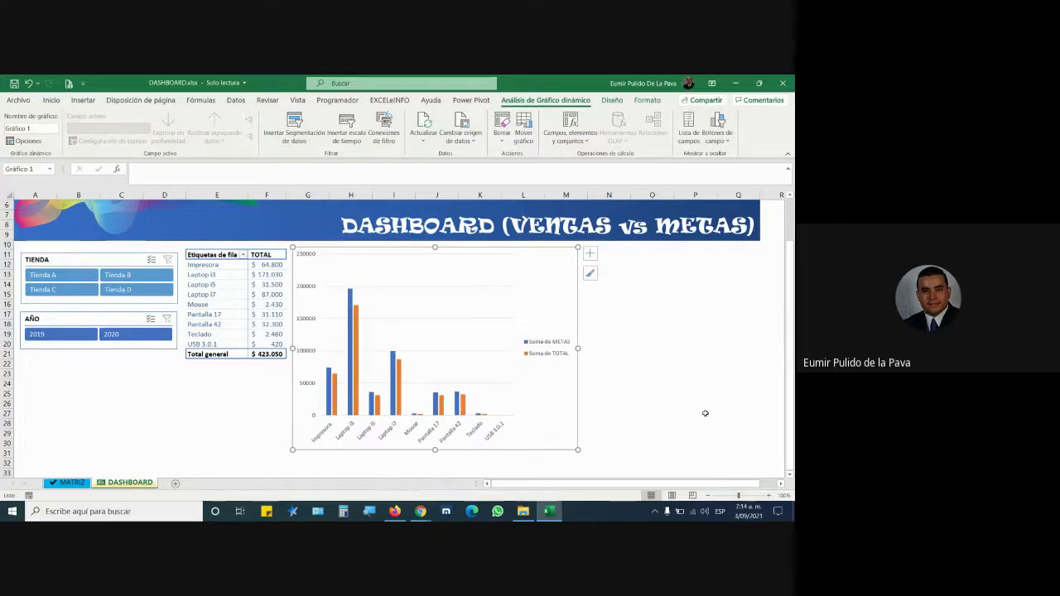
Admit the waiting participant into the Google Meet call.
{"action": "left_click", "coordinate": [360, 460]}
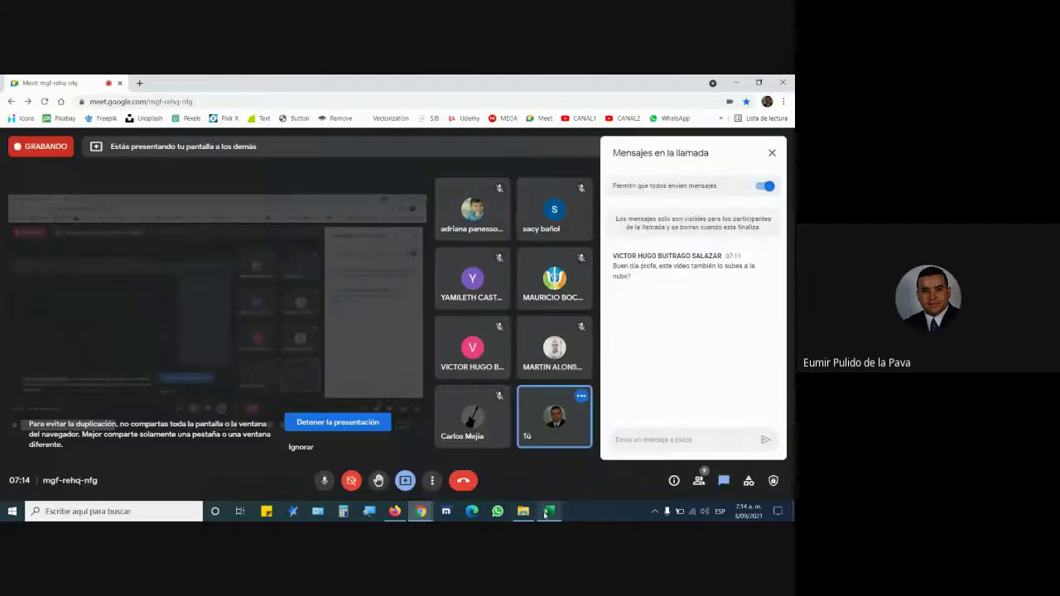
{"action": "left_click", "coordinate": [548, 511]}
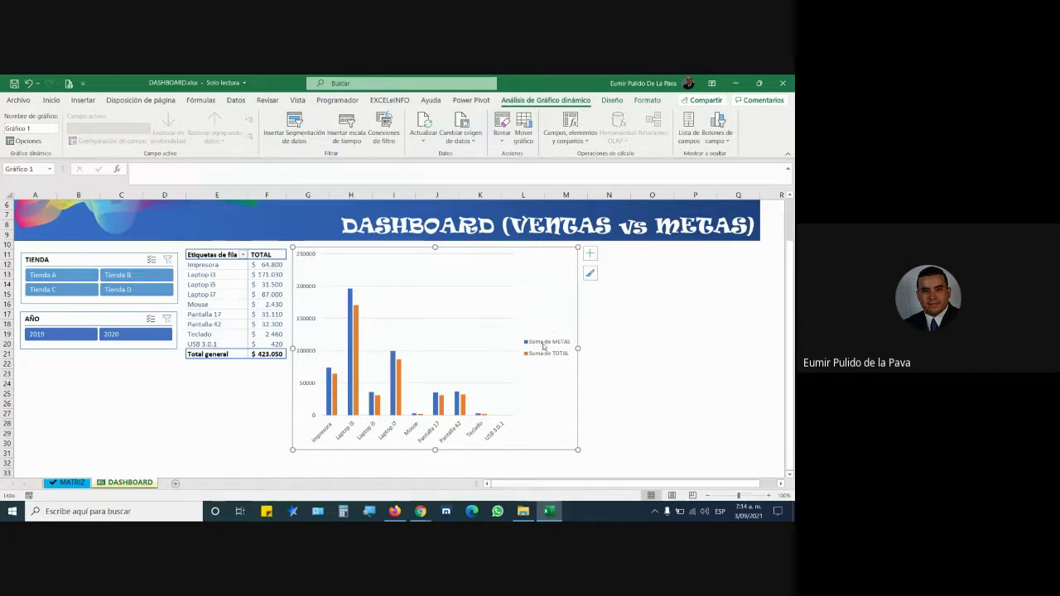
Move the Suma de METAS / Suma de TOTAL legend to the top of the chart.
{"action": "left_click", "coordinate": [590, 255]}
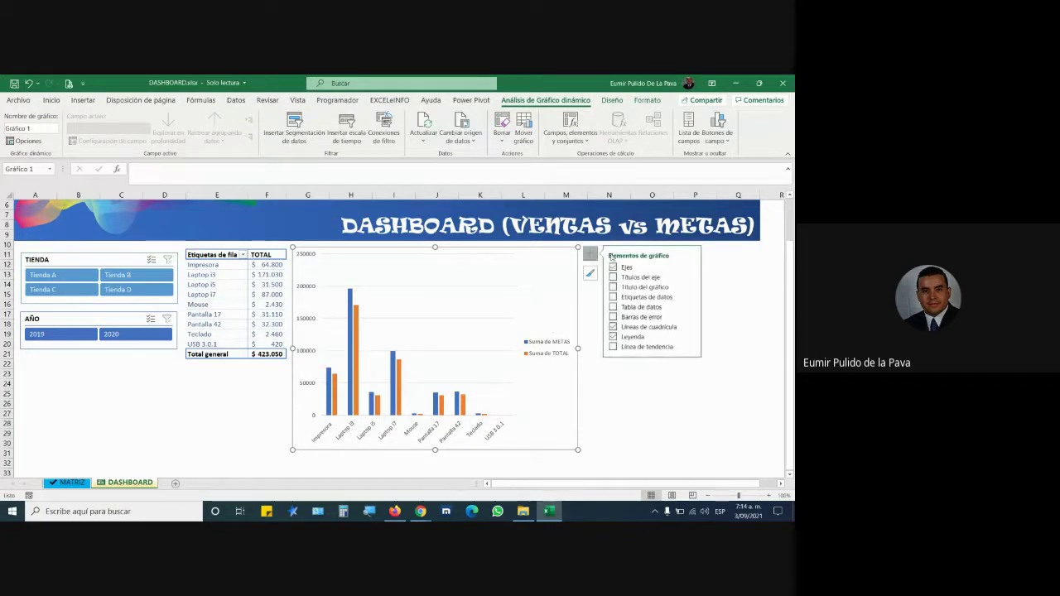
{"action": "mouse_move", "coordinate": [654, 336]}
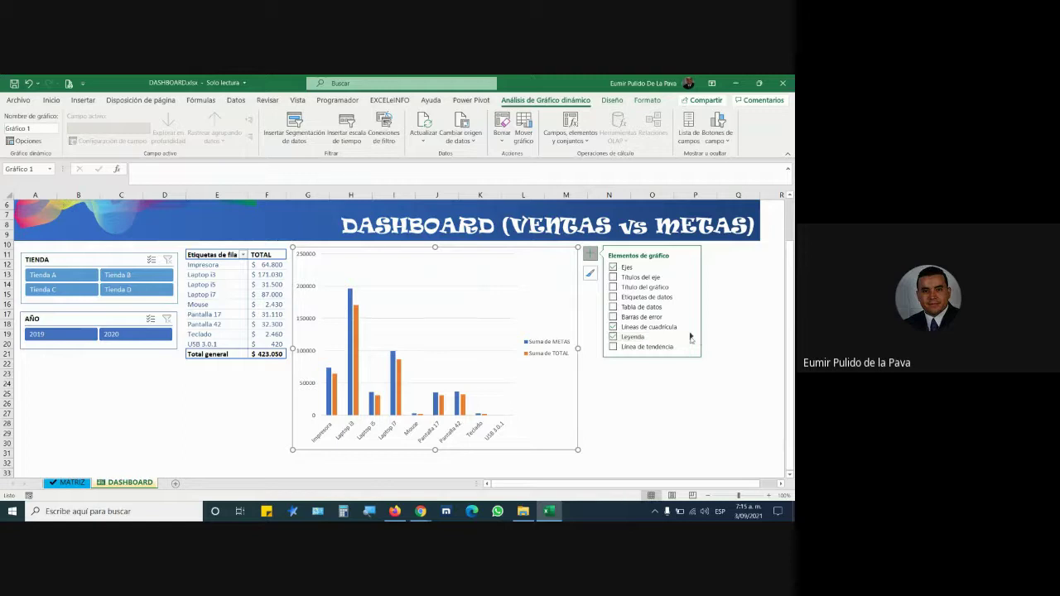
{"action": "left_click", "coordinate": [691, 336]}
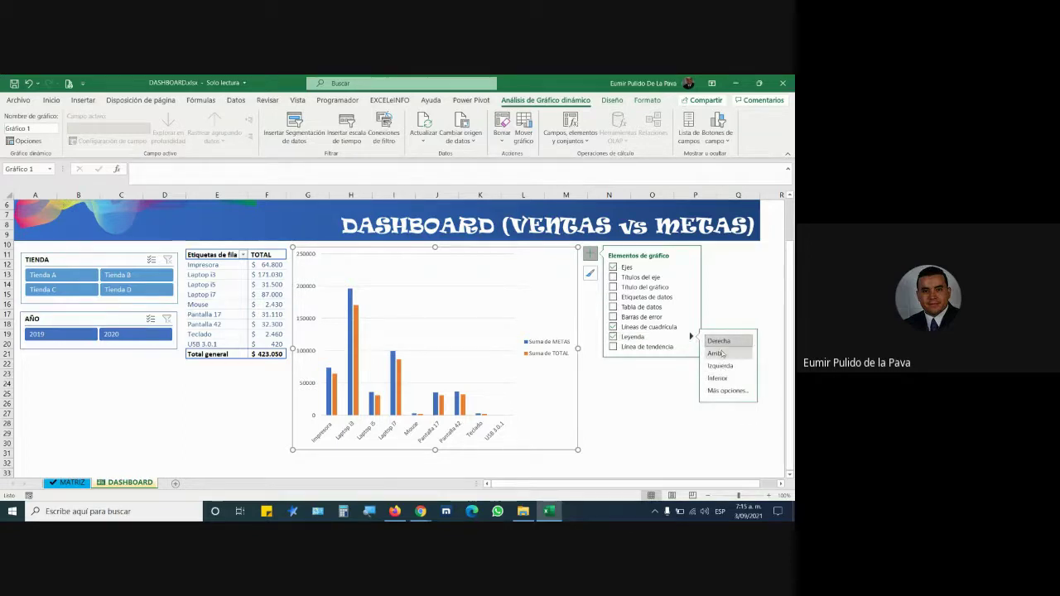
{"action": "left_click", "coordinate": [718, 354]}
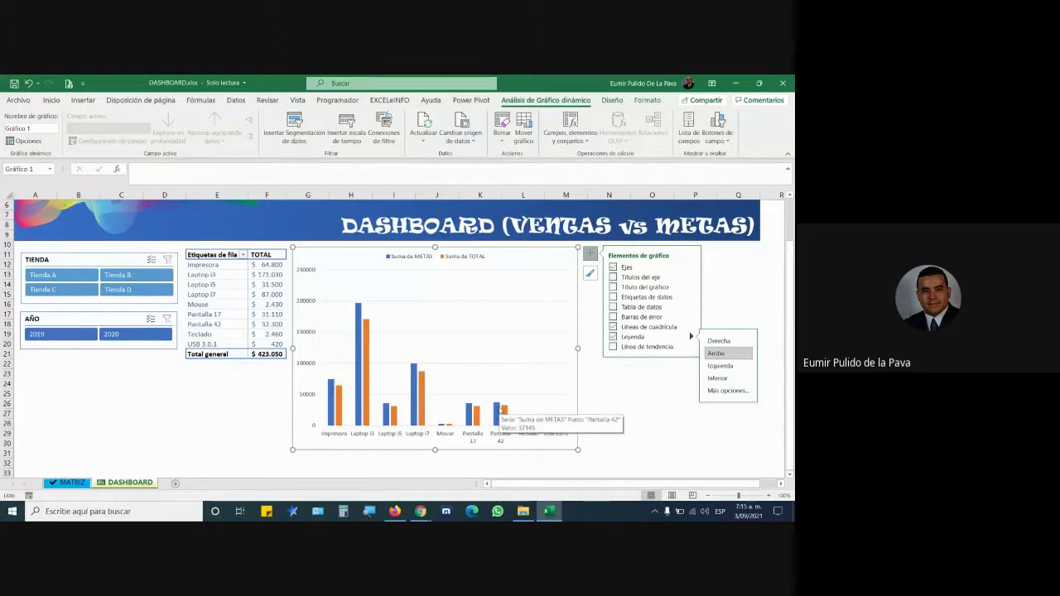
{"action": "mouse_move", "coordinate": [497, 413]}
{"action": "left_click", "coordinate": [652, 403]}
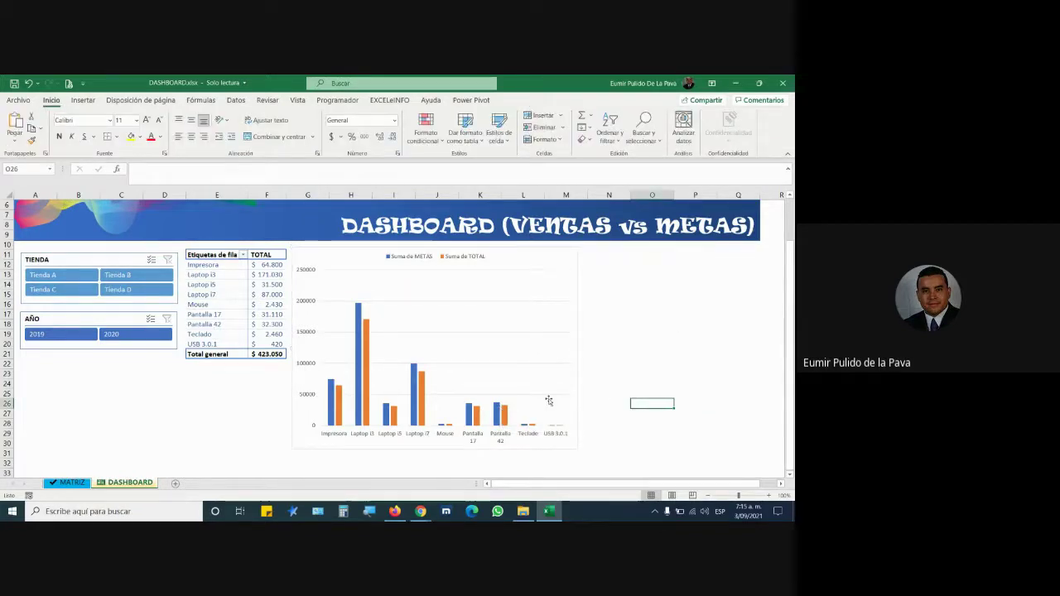
{"action": "mouse_move", "coordinate": [420, 511]}
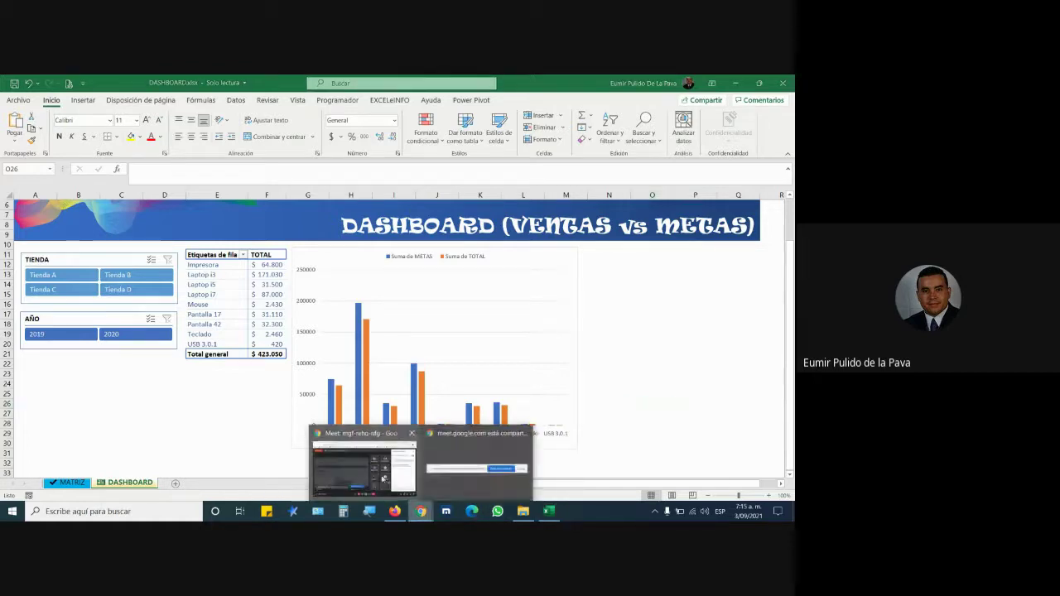
{"action": "left_click", "coordinate": [497, 468]}
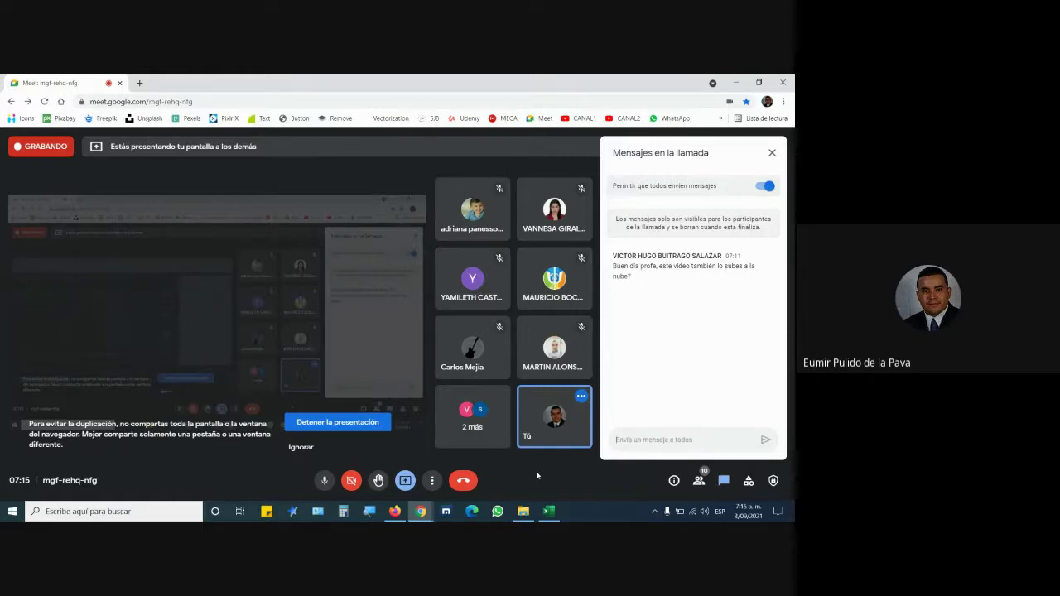
{"action": "left_click", "coordinate": [548, 511]}
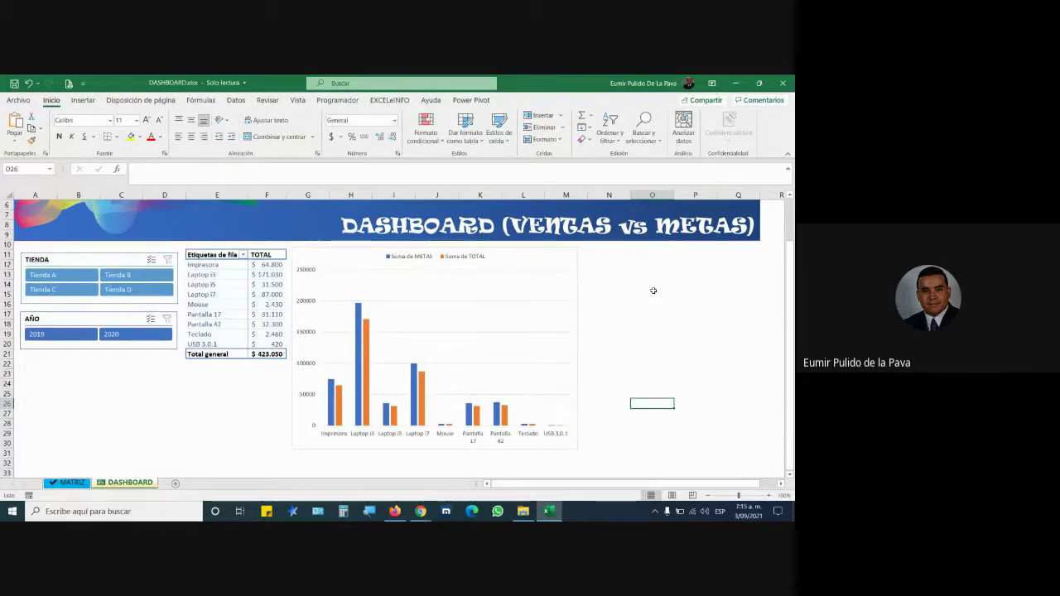
Set the vertical axis major unit to 25000 so labels run 0 to 225000.
{"action": "left_click", "coordinate": [308, 304]}
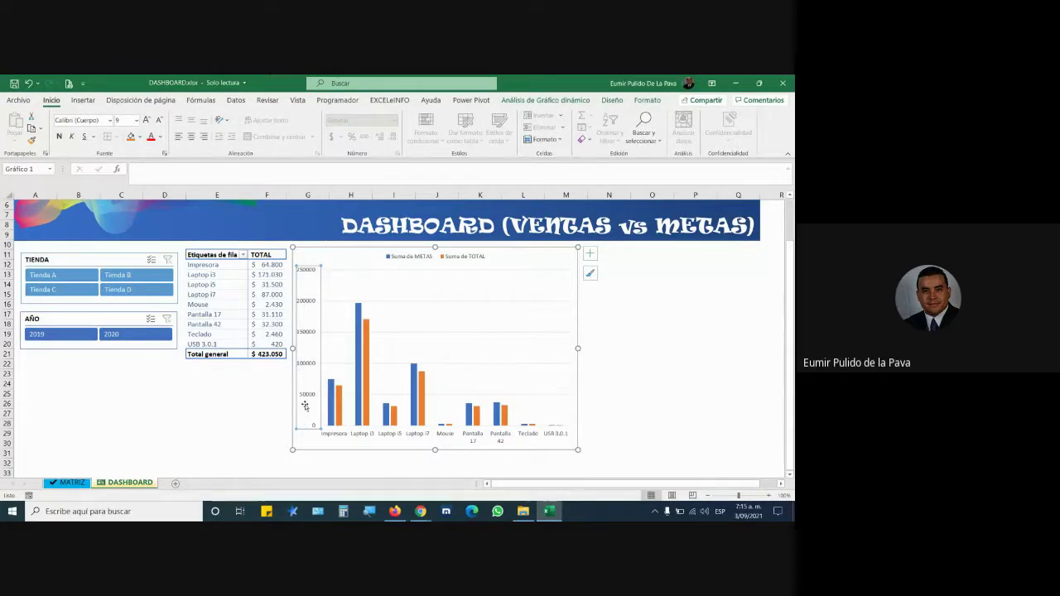
{"action": "right_click", "coordinate": [309, 399]}
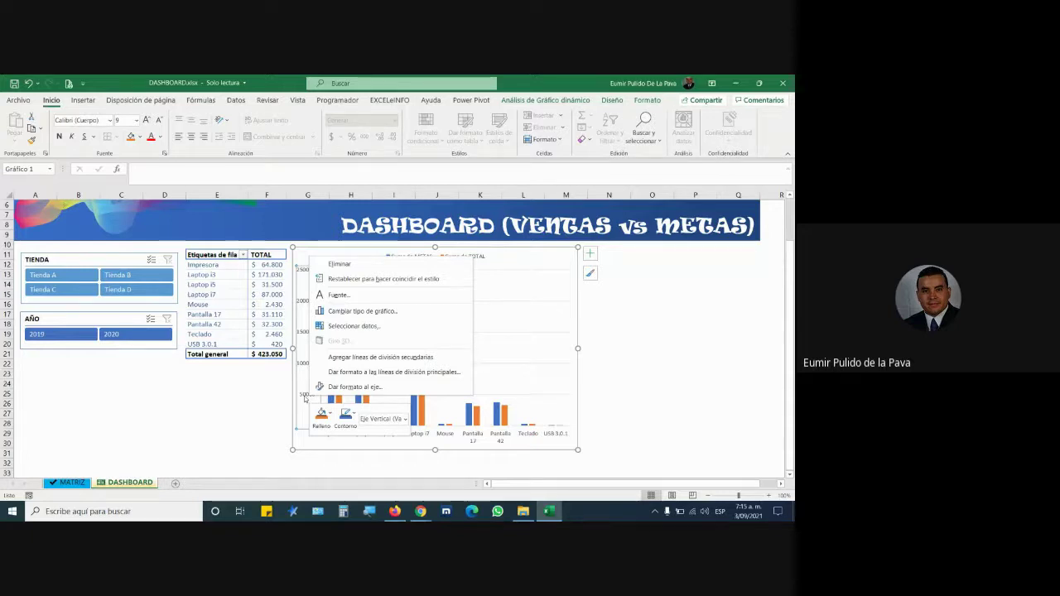
{"action": "left_click", "coordinate": [355, 386]}
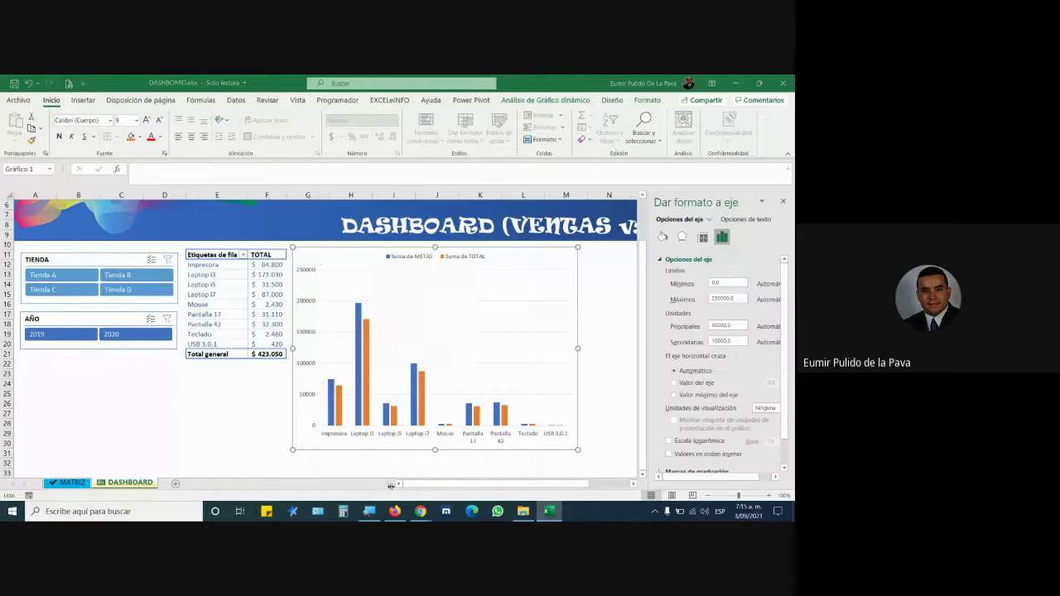
{"action": "left_click", "coordinate": [344, 512]}
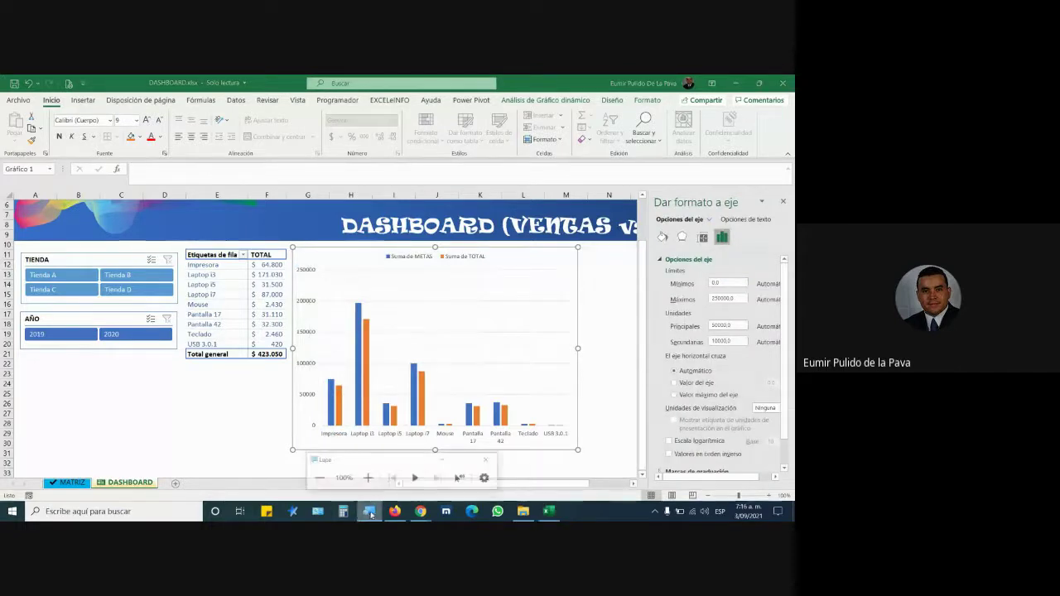
{"action": "left_click", "coordinate": [367, 473]}
{"action": "left_click", "coordinate": [523, 451]}
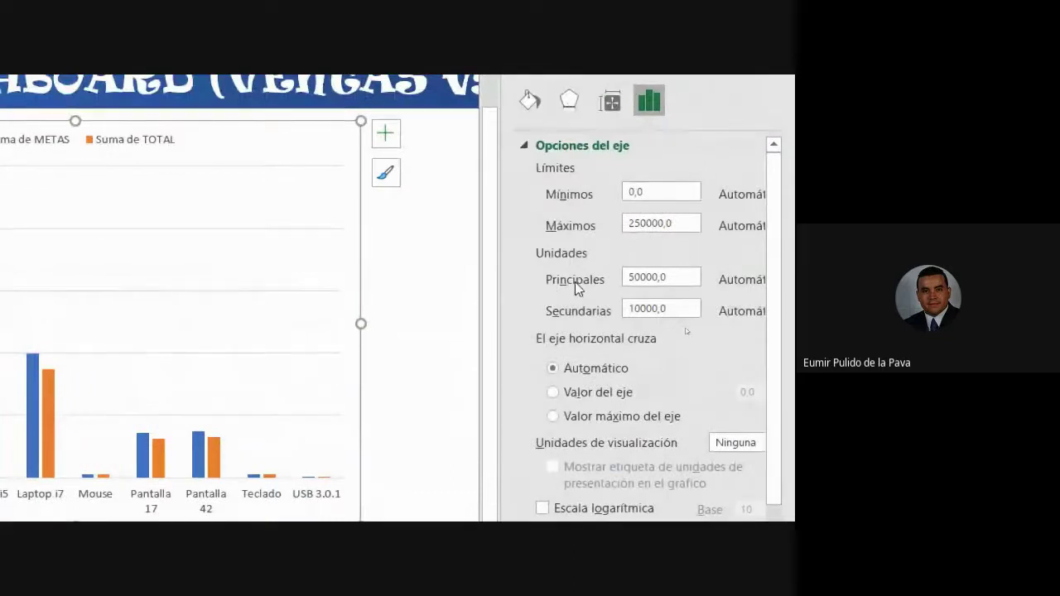
{"action": "left_click_drag", "start_coordinate": [629, 276], "coordinate": [644, 276]}
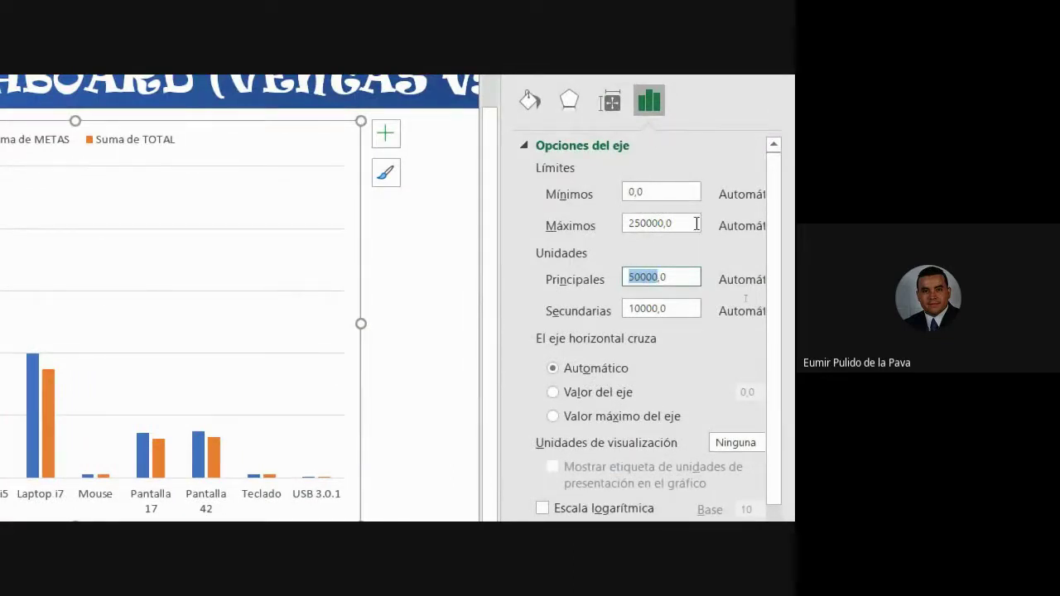
{"action": "type", "text": "2500"}
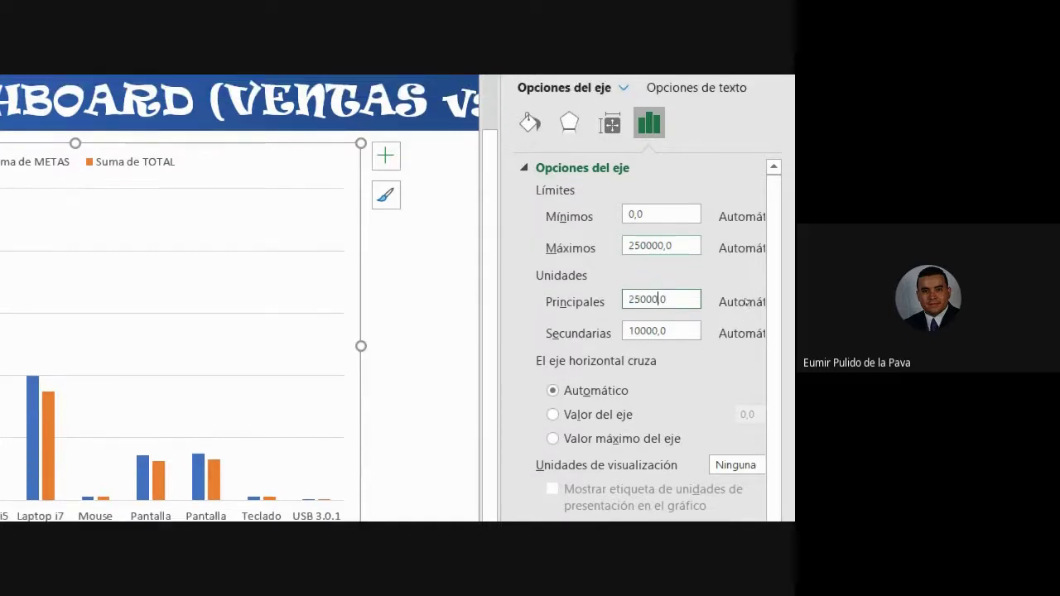
{"action": "left_click", "coordinate": [418, 405]}
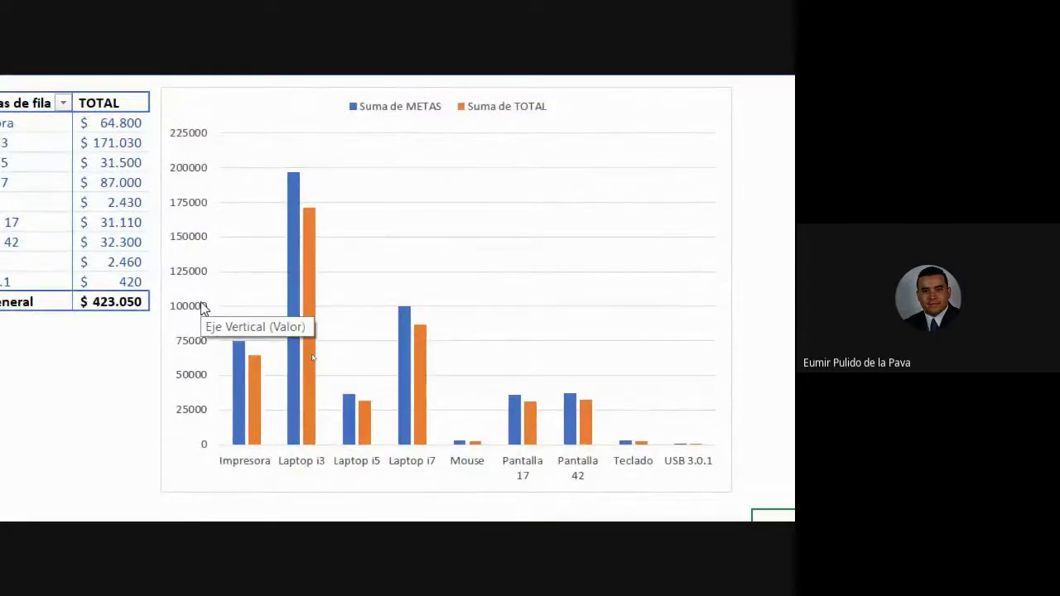
Admit another waiting participant to the Meet call and return to the Excel dashboard.
{"action": "left_click", "coordinate": [246, 501]}
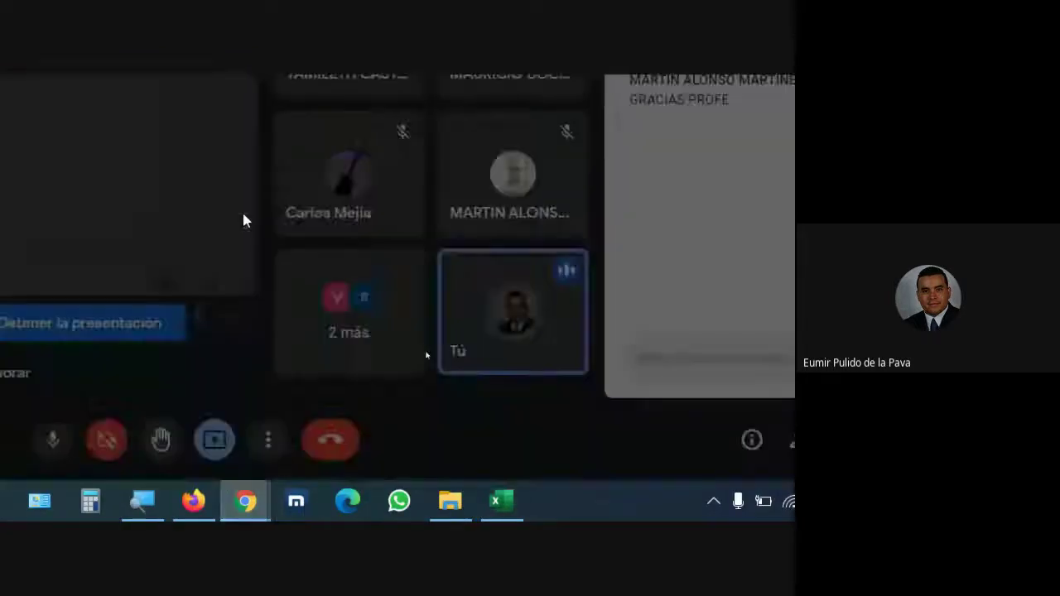
{"action": "left_click", "coordinate": [654, 331]}
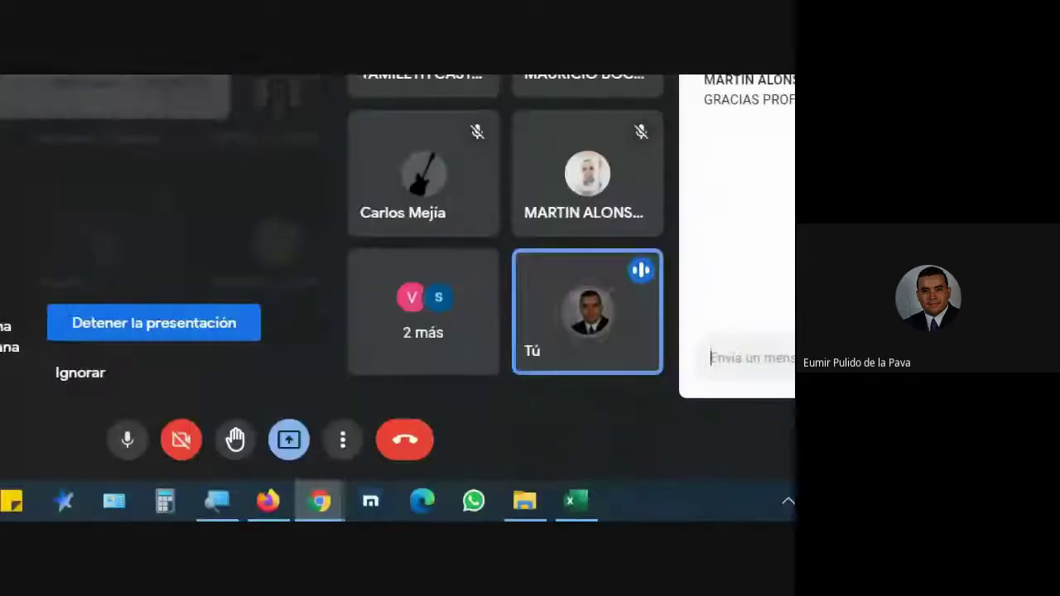
{"action": "left_click", "coordinate": [579, 499]}
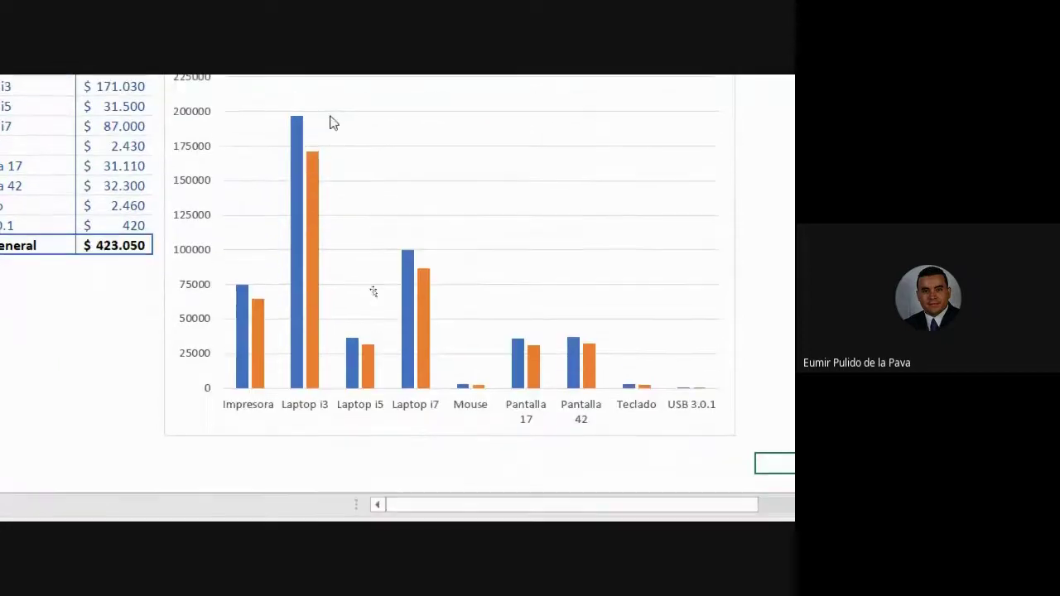
Set the METAS series overlap to 100% so each TOTAL bar covers its METAS bar.
{"action": "left_click", "coordinate": [295, 133]}
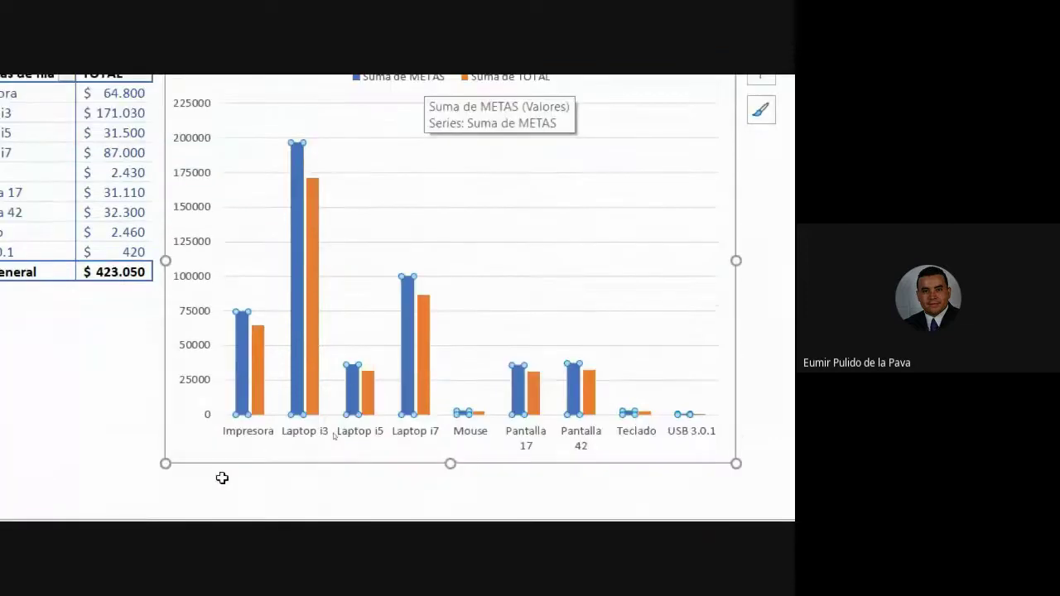
{"action": "right_click", "coordinate": [298, 166]}
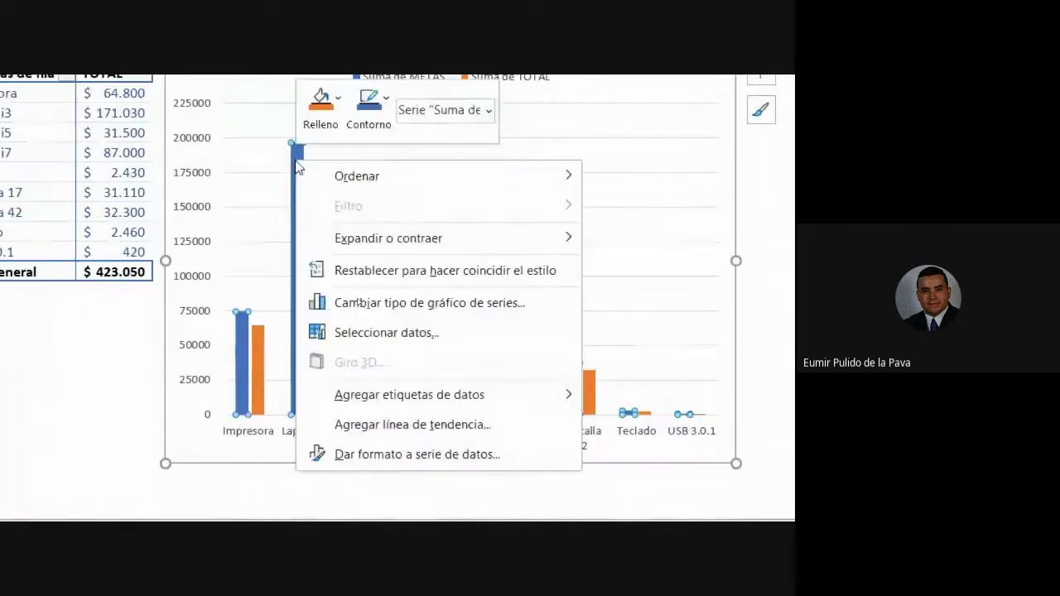
{"action": "left_click", "coordinate": [426, 454]}
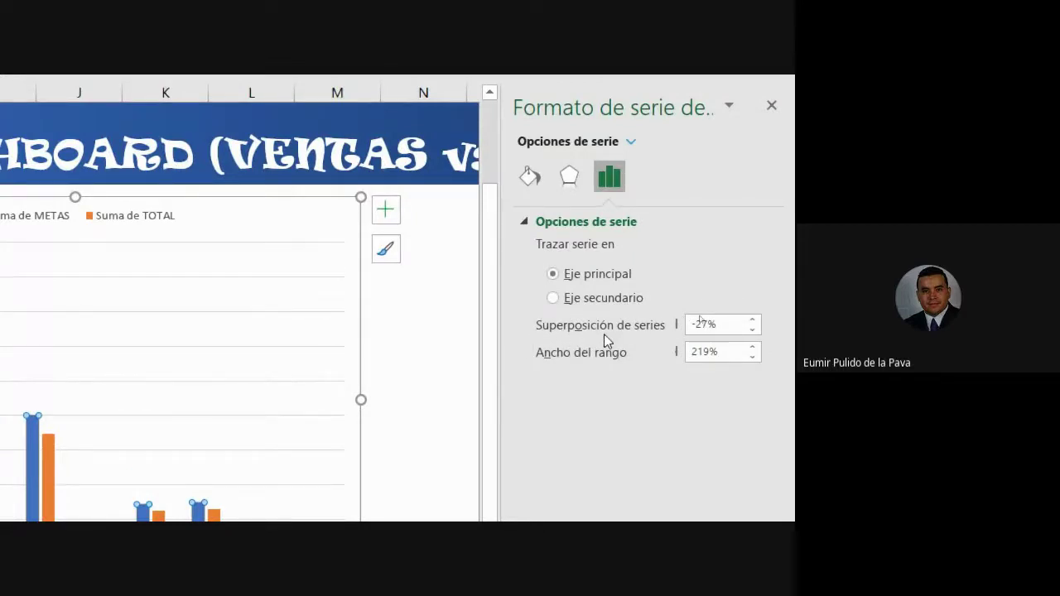
{"action": "double_click", "coordinate": [720, 324]}
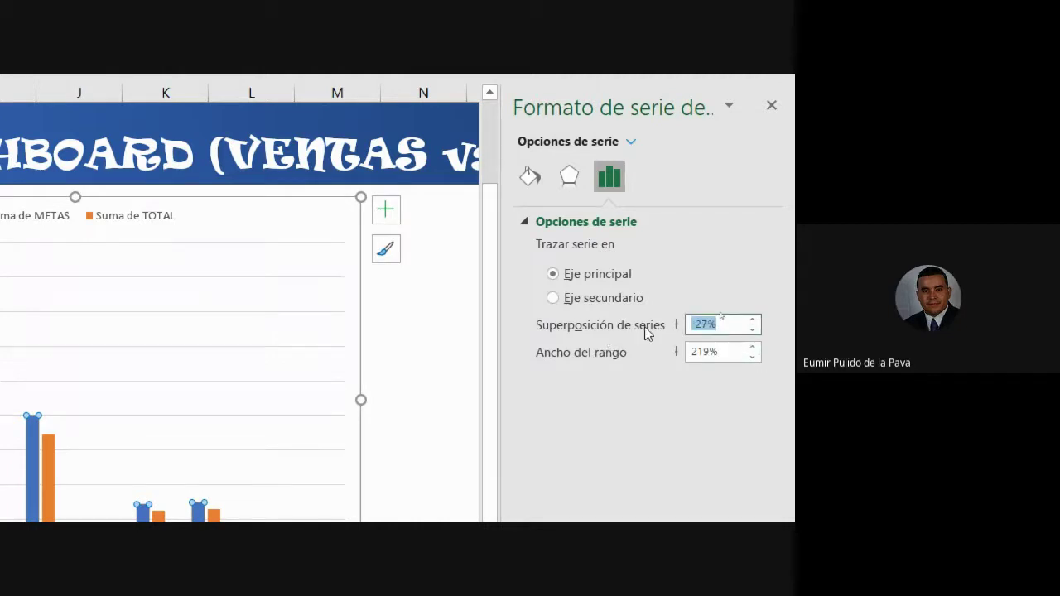
{"action": "type", "text": "100"}
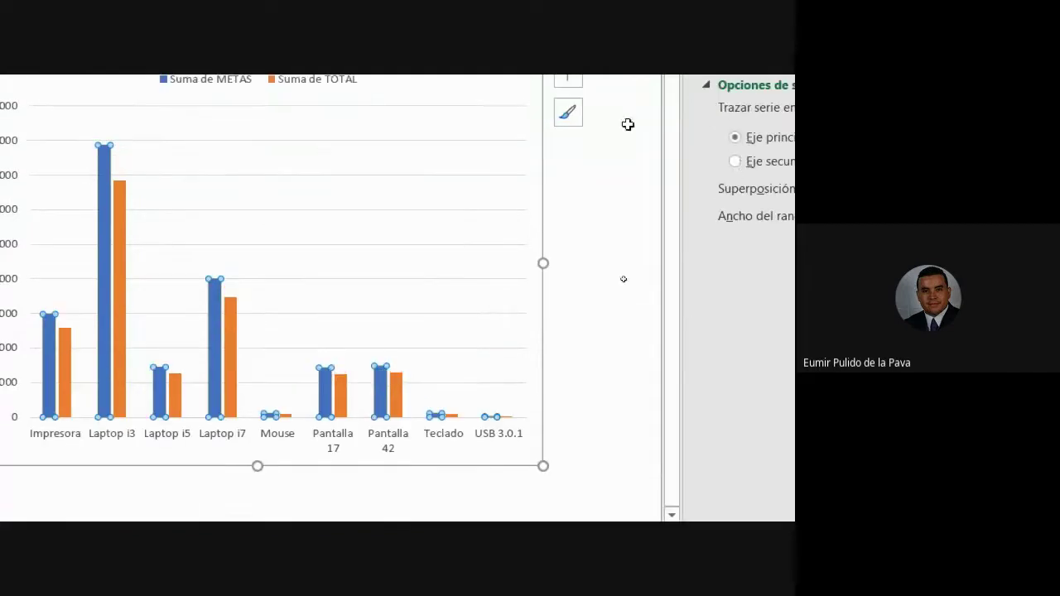
{"action": "left_click", "coordinate": [504, 346]}
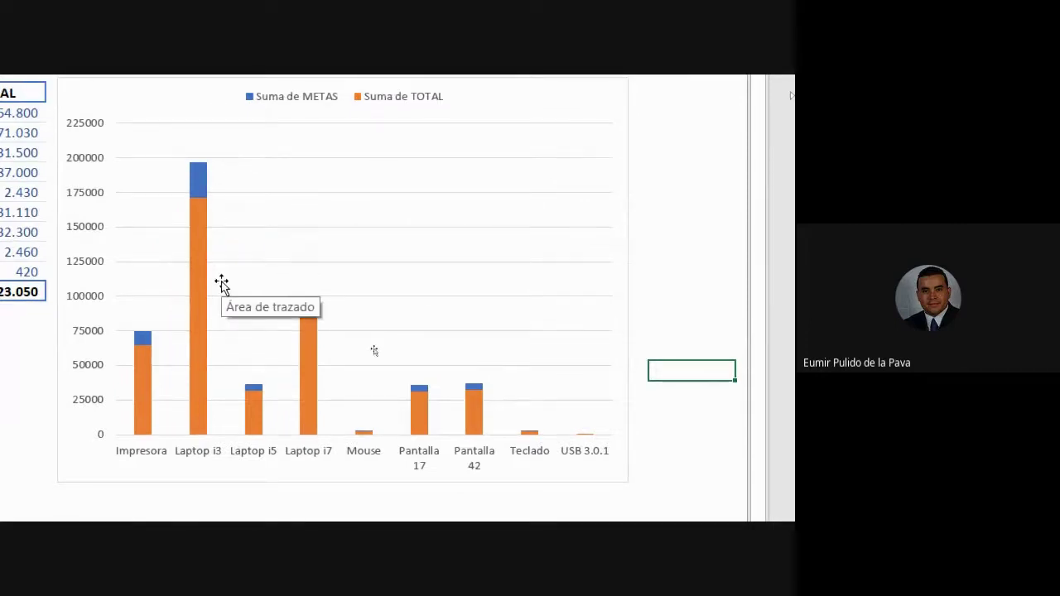
Admit the waiting person to the Google Meet call, then return to the Excel dashboard.
{"action": "left_click", "coordinate": [315, 502]}
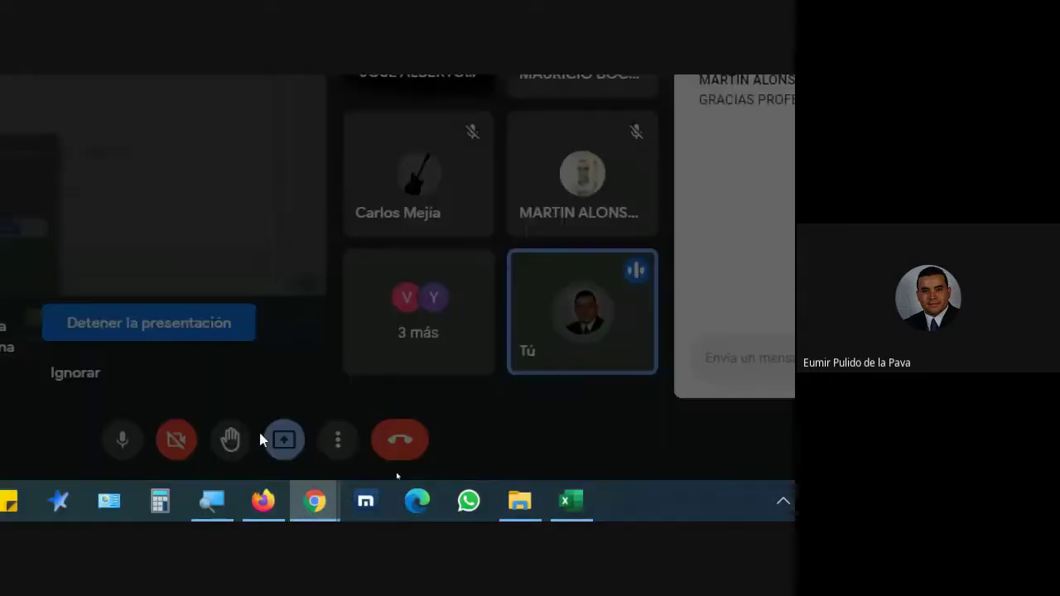
{"action": "left_click", "coordinate": [502, 341]}
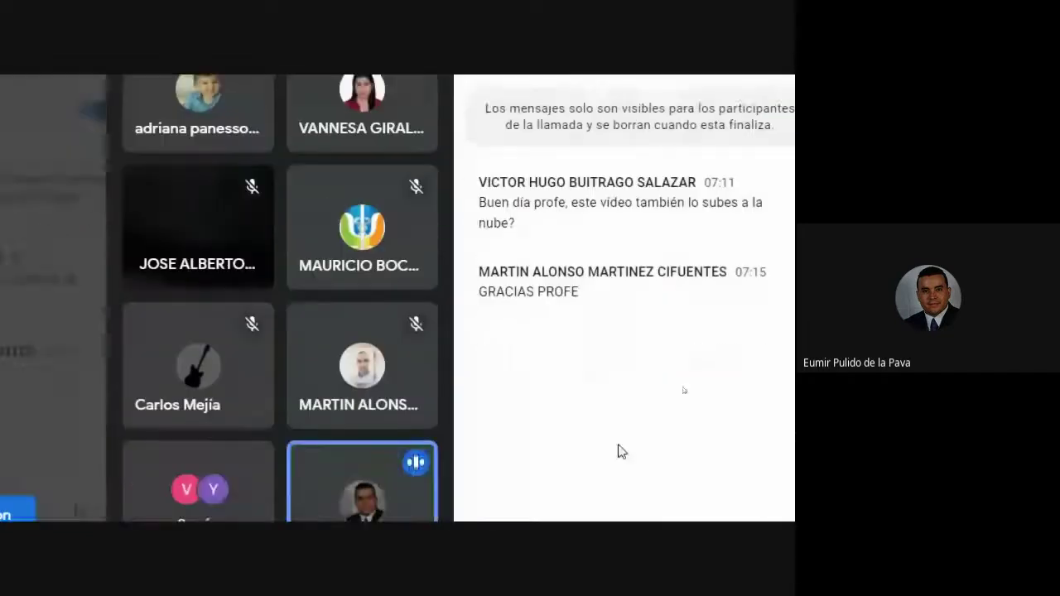
{"action": "left_click", "coordinate": [350, 502]}
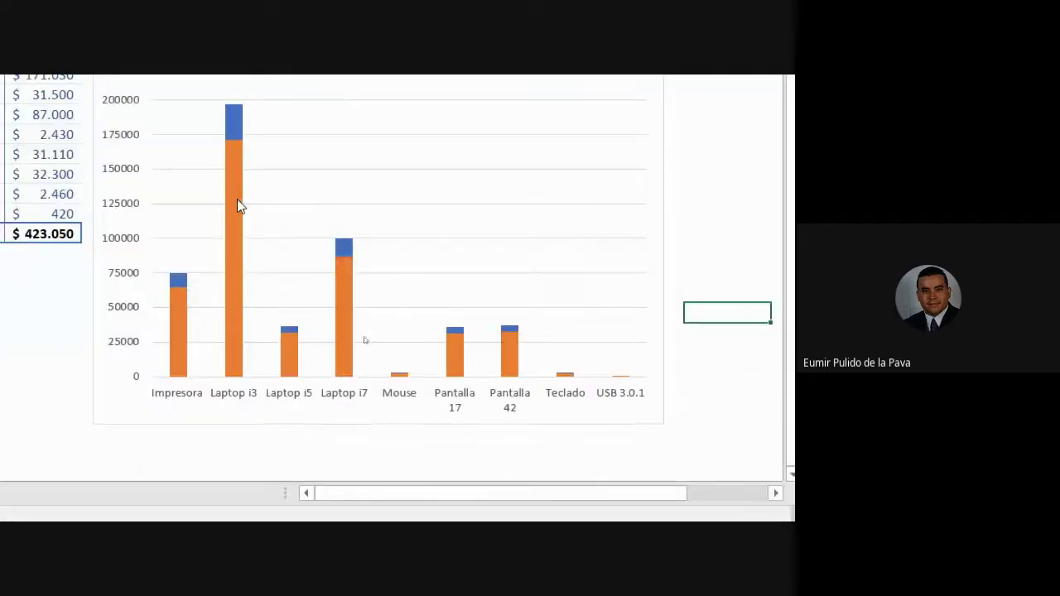
Add a trendline for the Suma de METAS series from the chart elements list.
{"action": "left_click", "coordinate": [237, 198]}
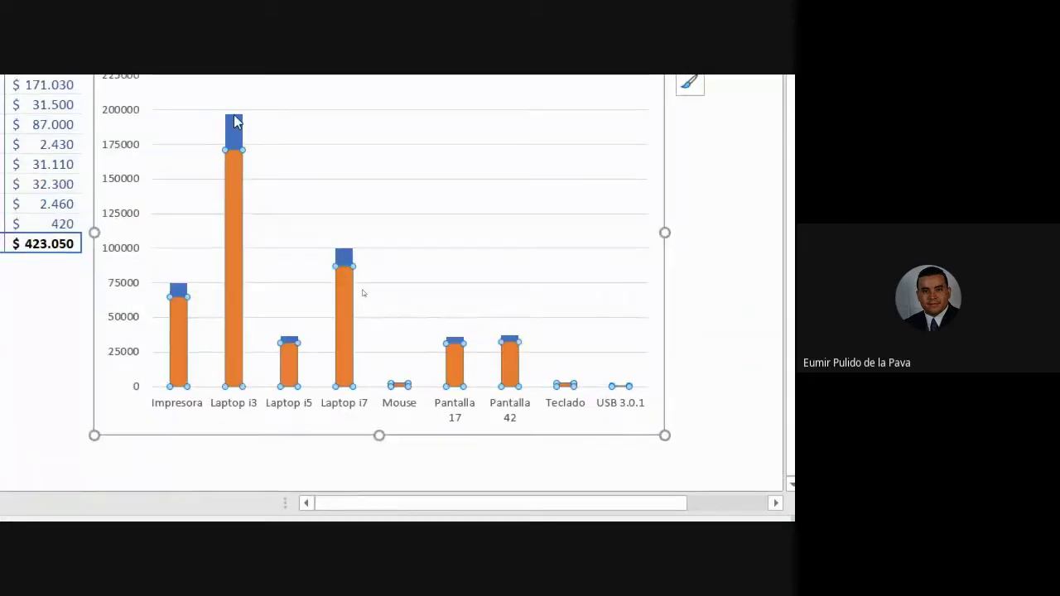
{"action": "left_click", "coordinate": [234, 121]}
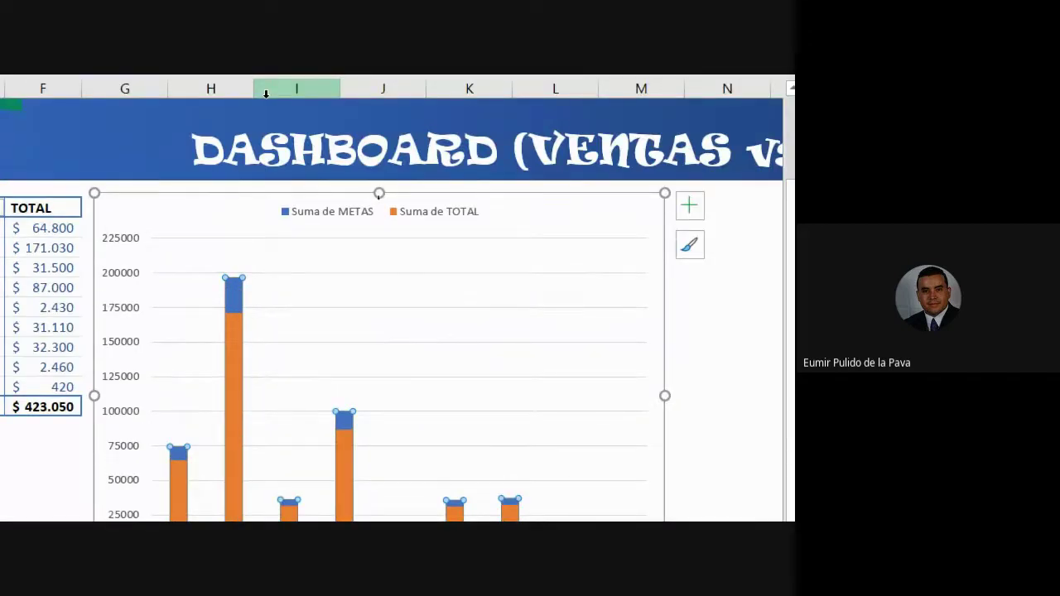
{"action": "left_click", "coordinate": [596, 213]}
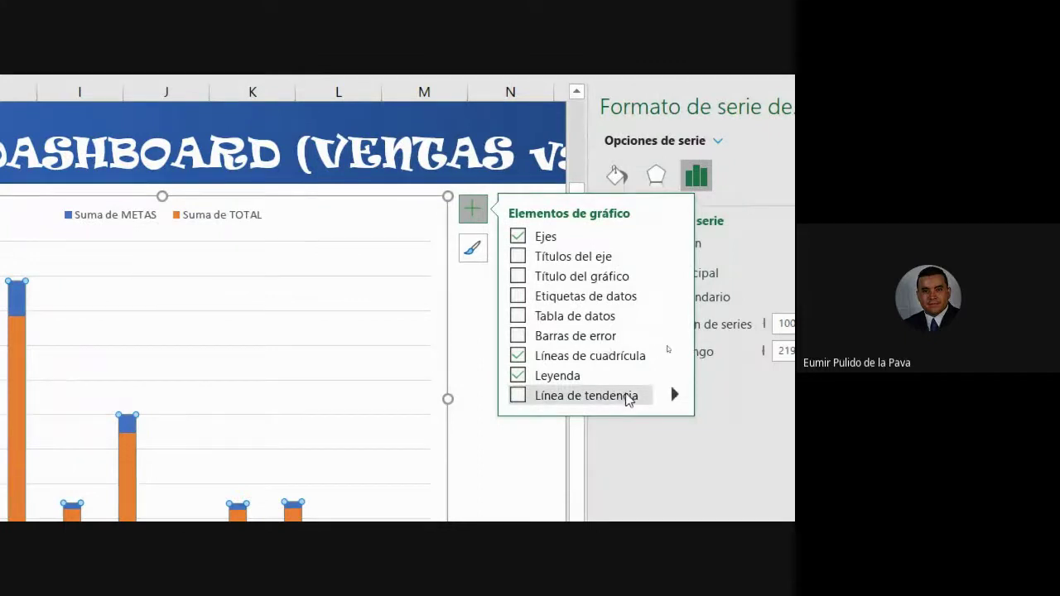
{"action": "left_click", "coordinate": [674, 398]}
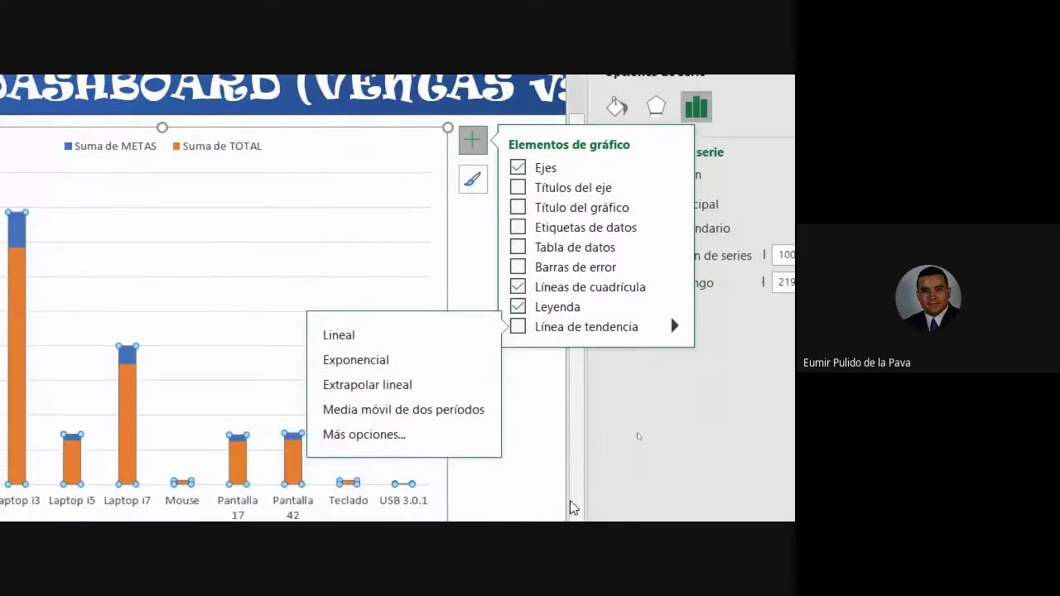
{"action": "left_click", "coordinate": [455, 372]}
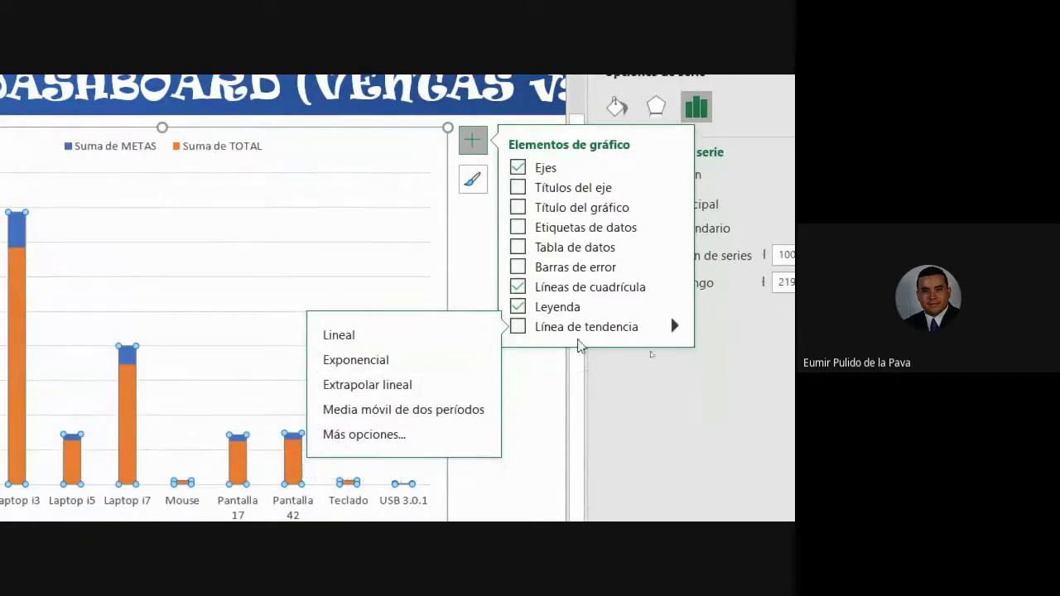
{"action": "left_click", "coordinate": [517, 328]}
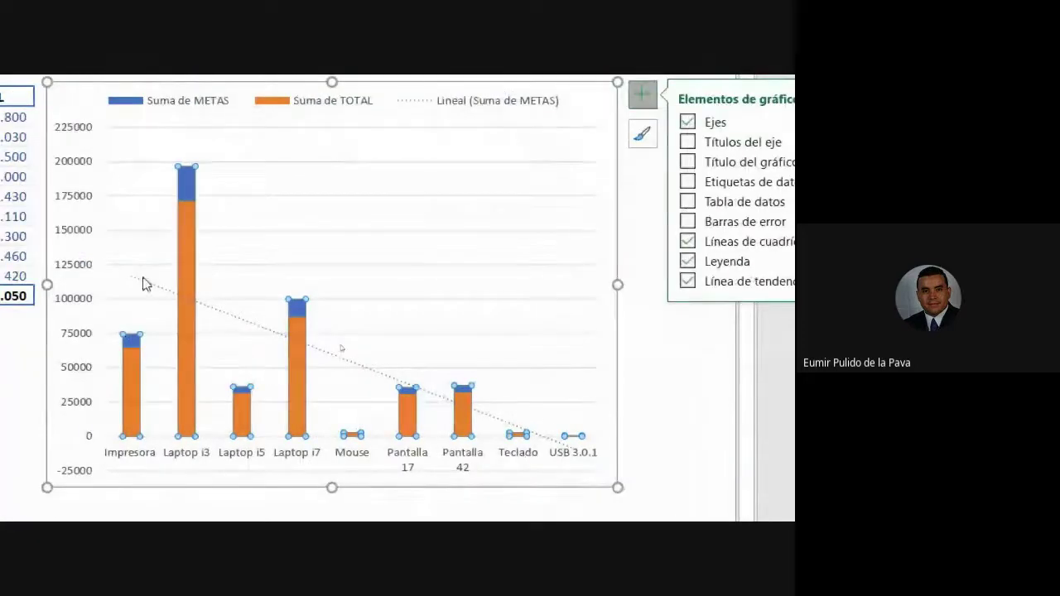
Change the METAS trendline type to Logarítmica.
{"action": "double_click", "coordinate": [284, 305]}
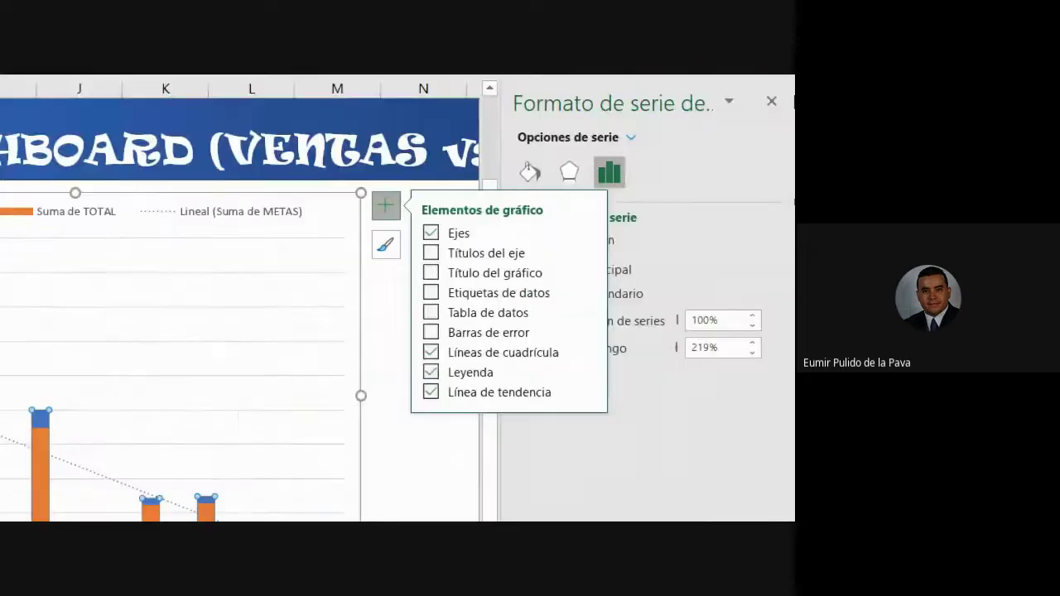
{"action": "left_click", "coordinate": [443, 479]}
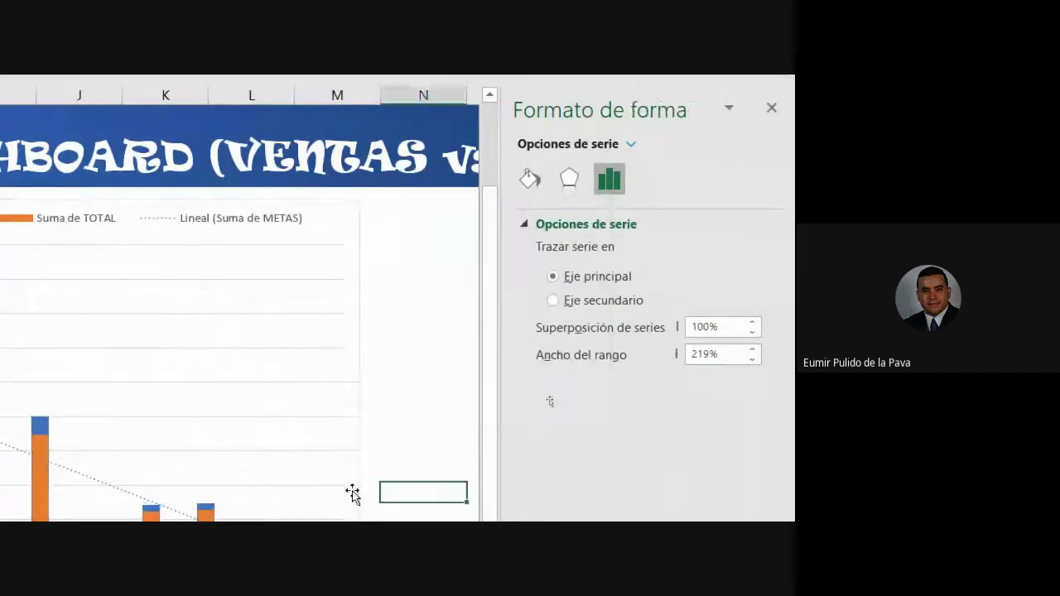
{"action": "left_click", "coordinate": [261, 375]}
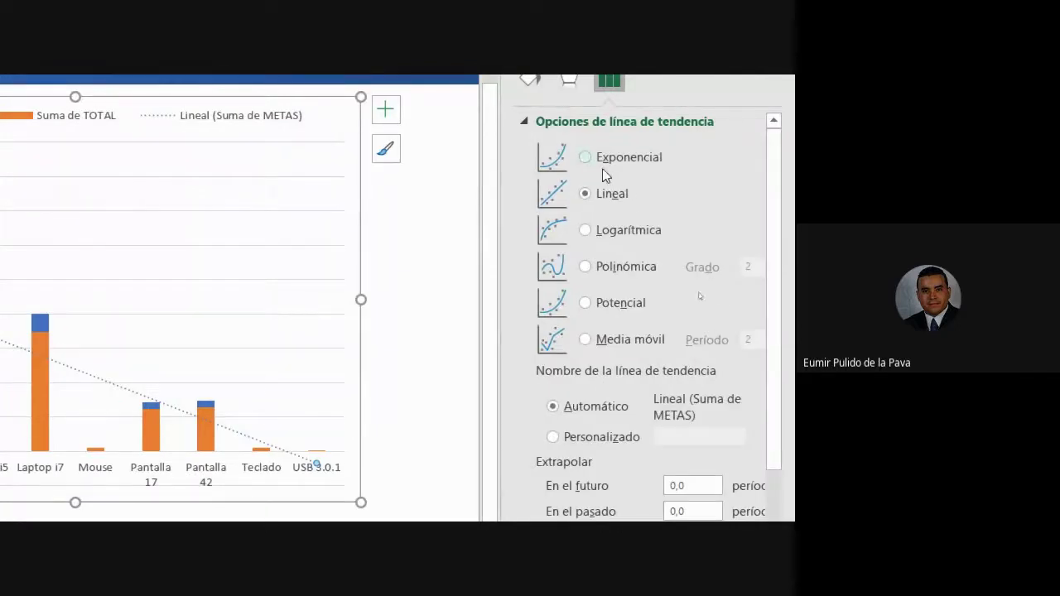
{"action": "left_click", "coordinate": [598, 231]}
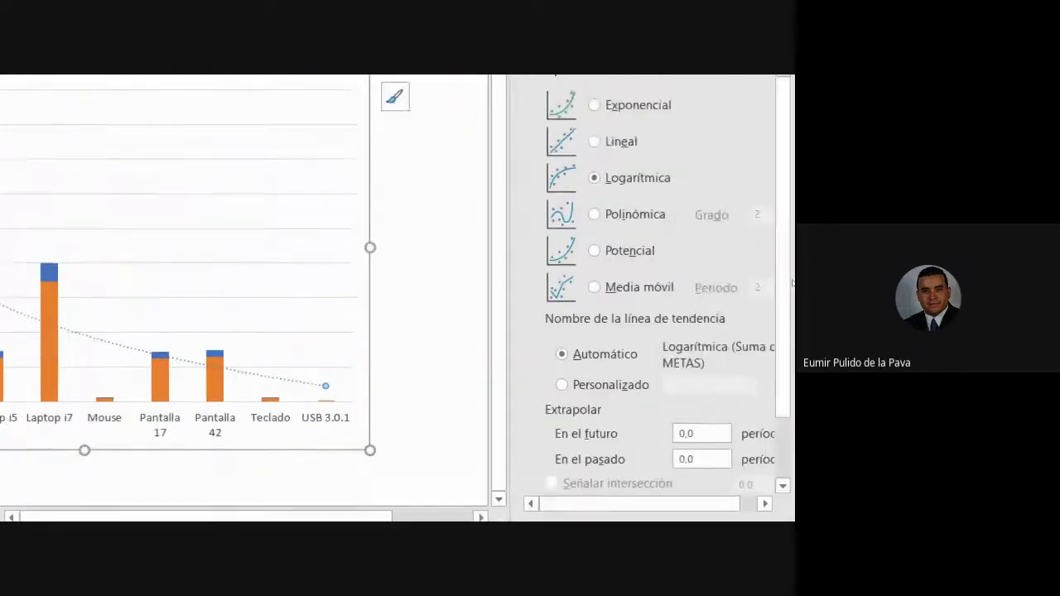
{"action": "left_click", "coordinate": [598, 266]}
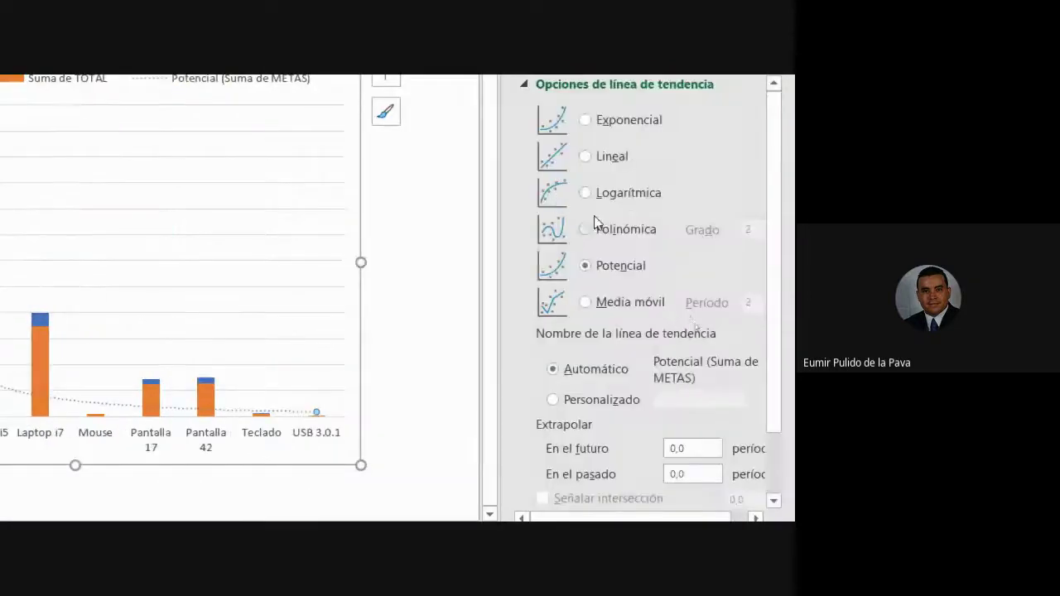
{"action": "left_click", "coordinate": [585, 195]}
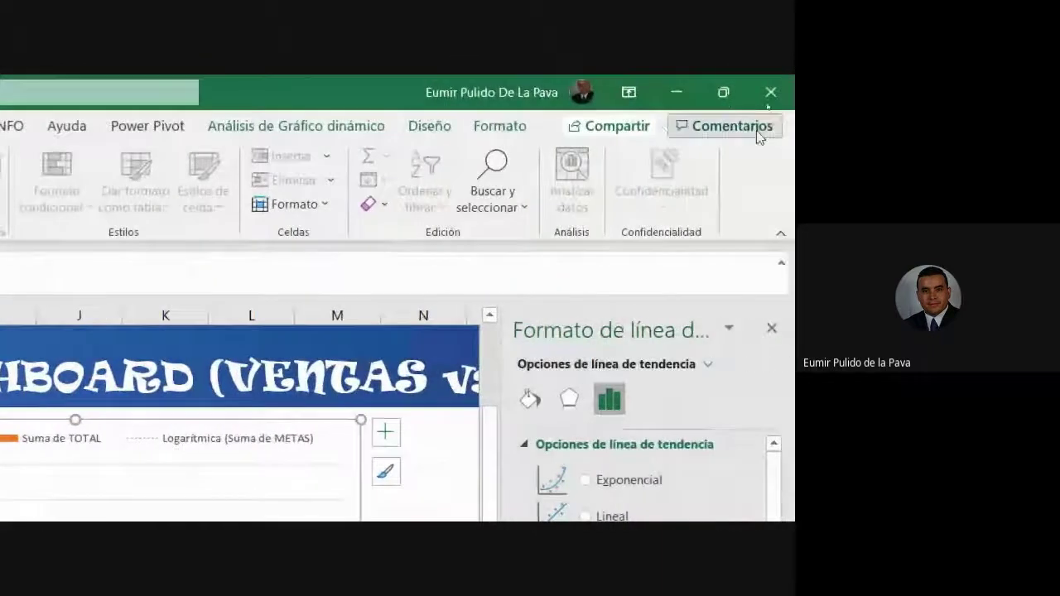
Style the trendline as a solid green line with 1 pt thickness.
{"action": "left_click", "coordinate": [498, 132]}
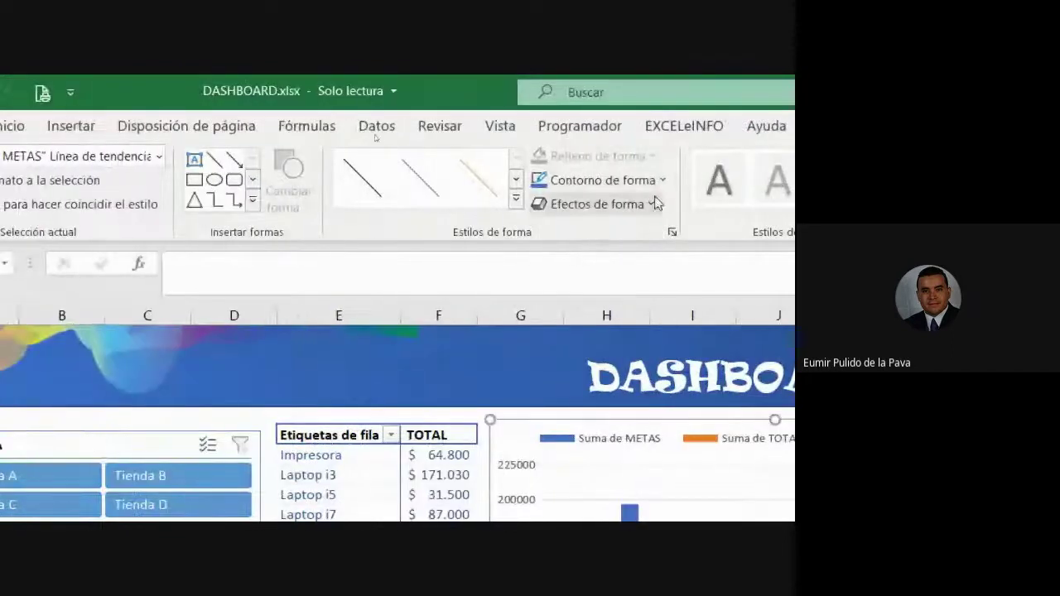
{"action": "left_click", "coordinate": [659, 180]}
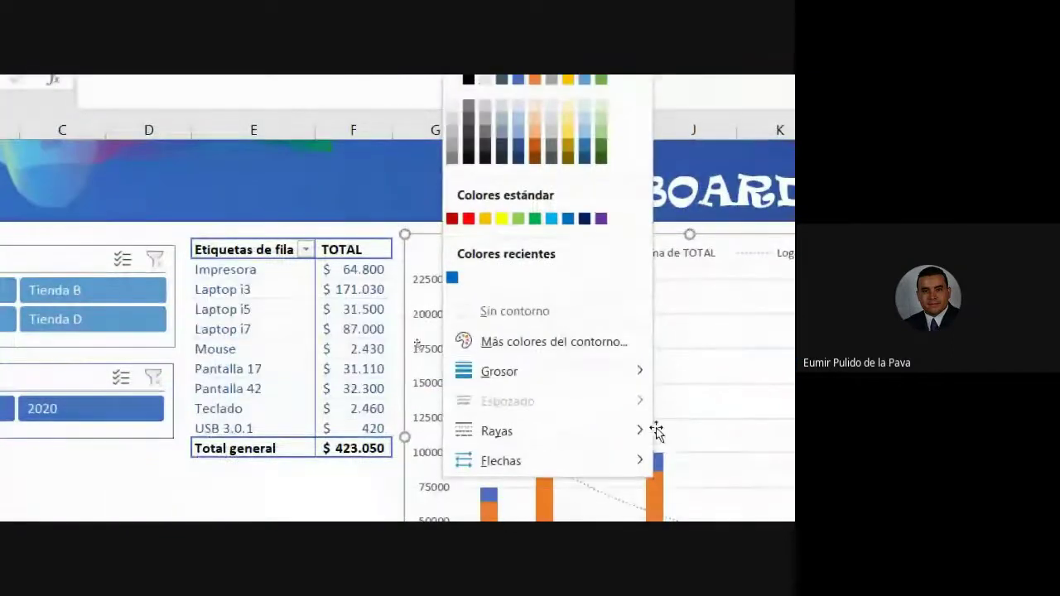
{"action": "mouse_move", "coordinate": [240, 246]}
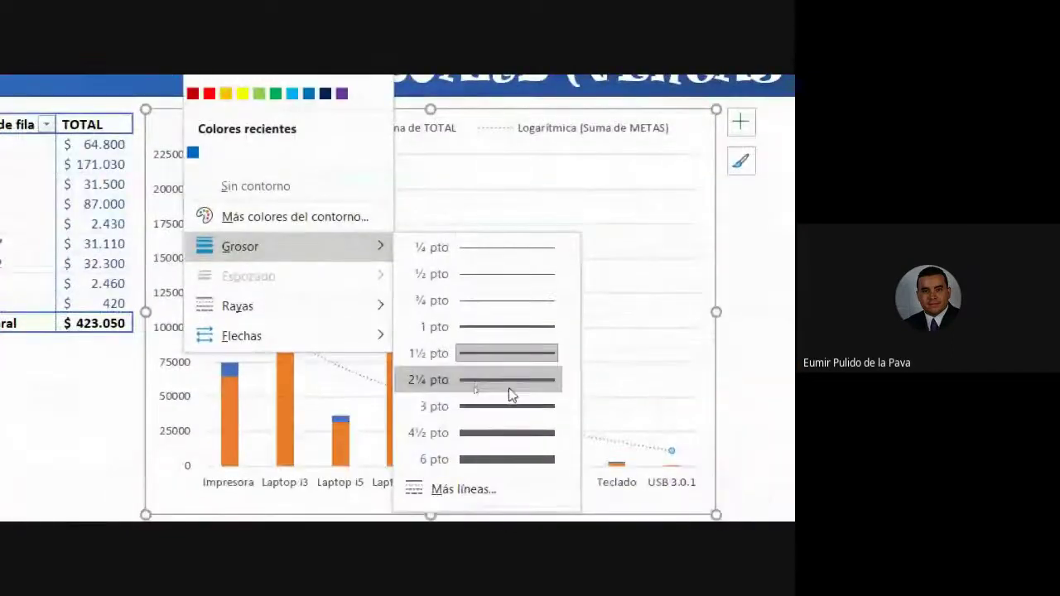
{"action": "left_click", "coordinate": [509, 389]}
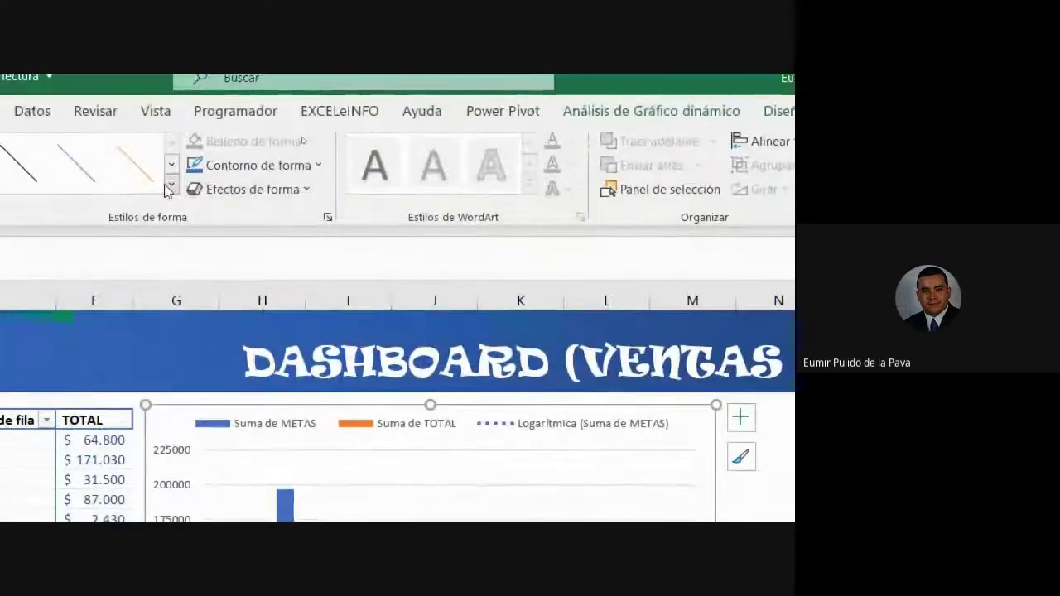
{"action": "left_click", "coordinate": [170, 80]}
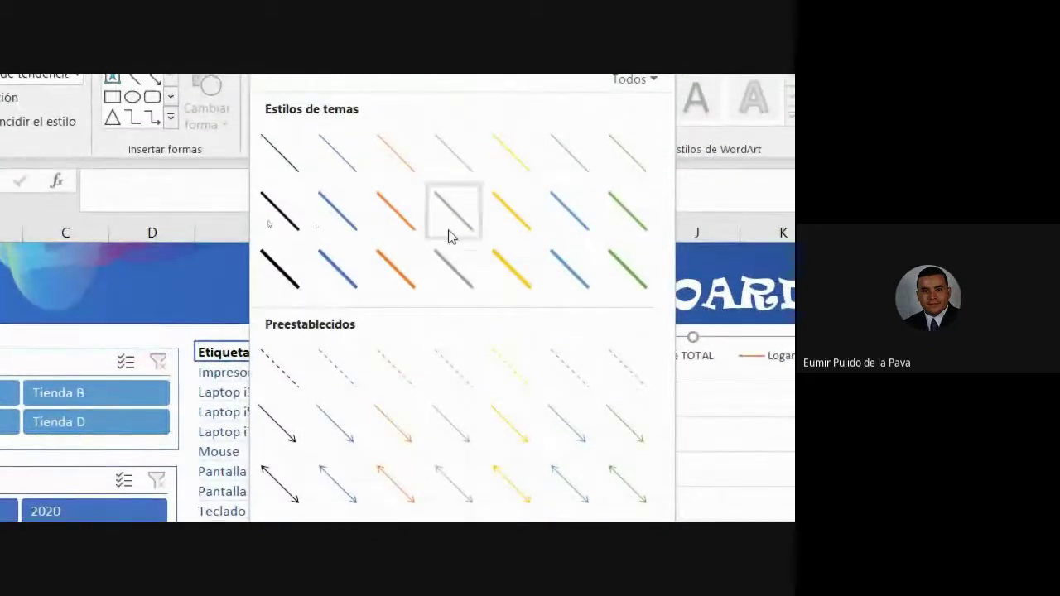
{"action": "left_click", "coordinate": [627, 271]}
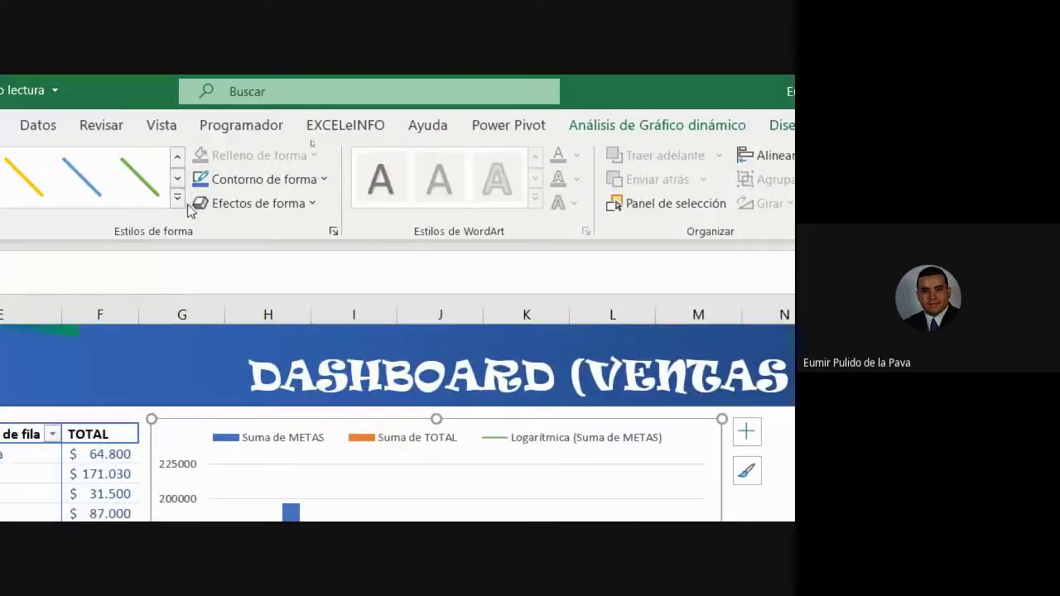
{"action": "left_click", "coordinate": [177, 198]}
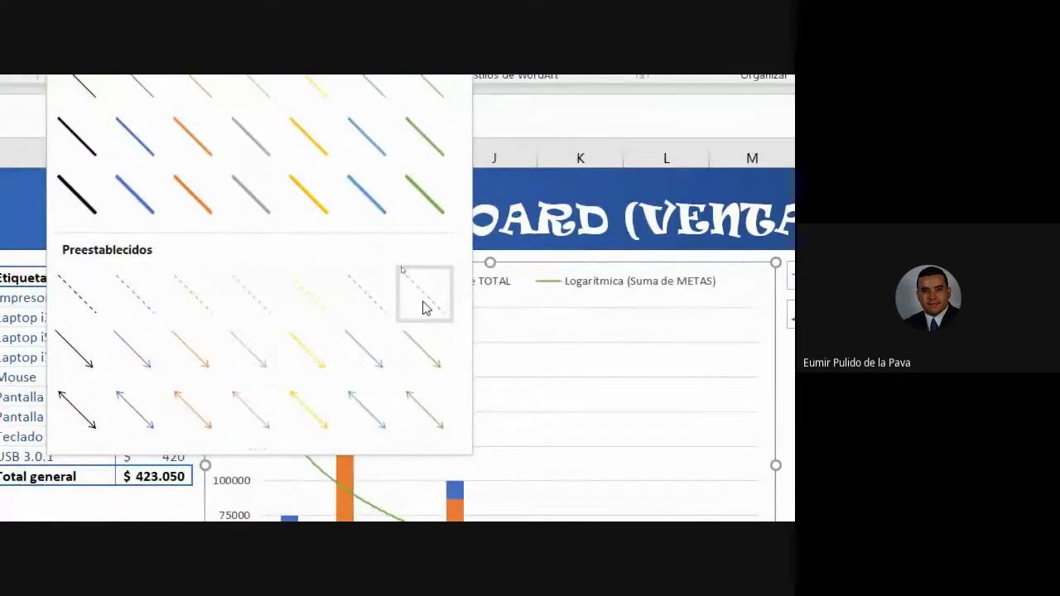
{"action": "left_click", "coordinate": [424, 308]}
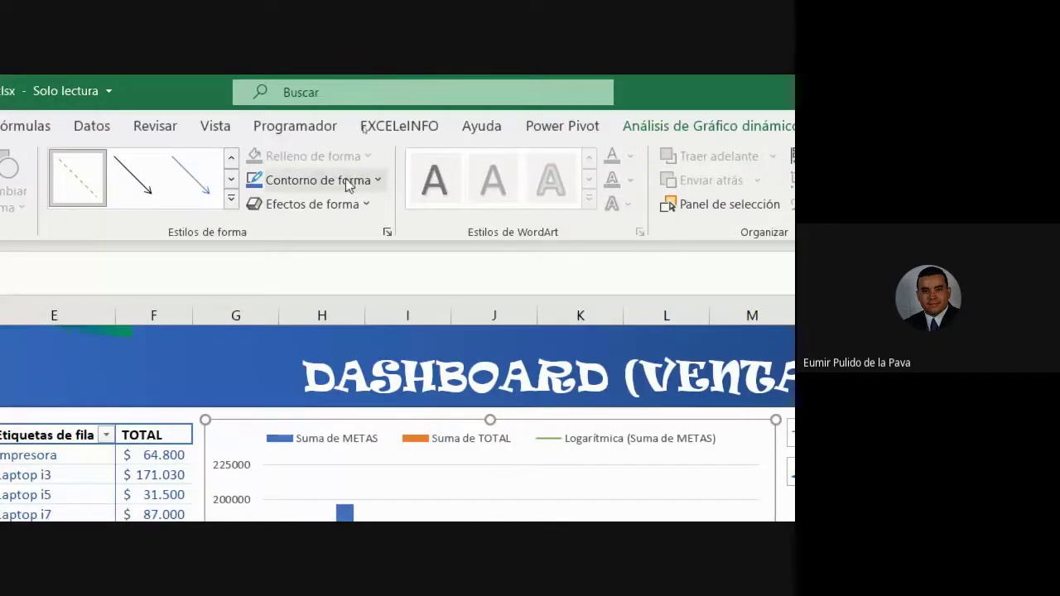
{"action": "left_click", "coordinate": [348, 183]}
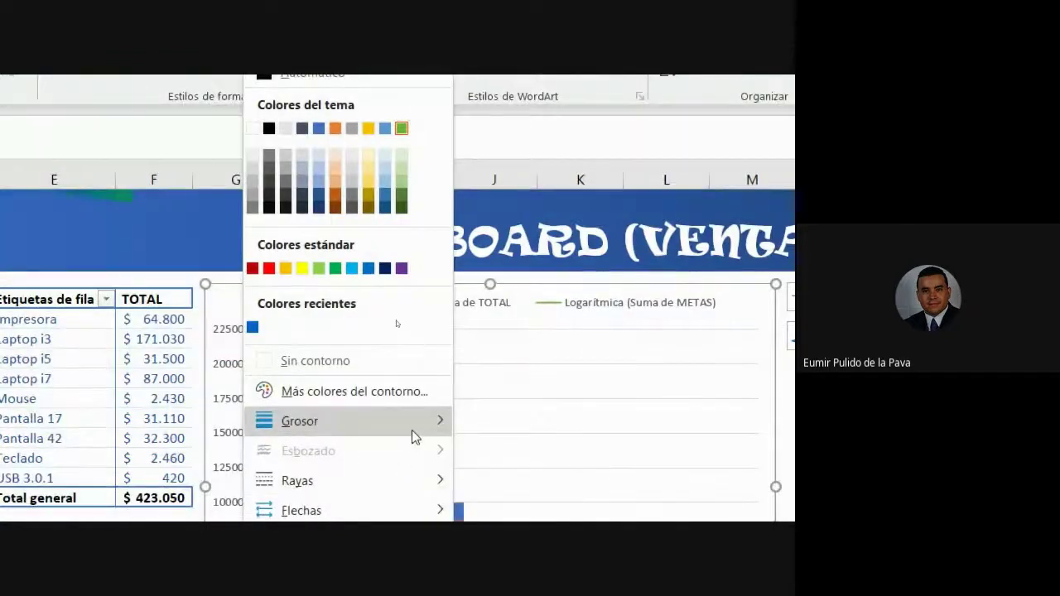
{"action": "mouse_move", "coordinate": [300, 322]}
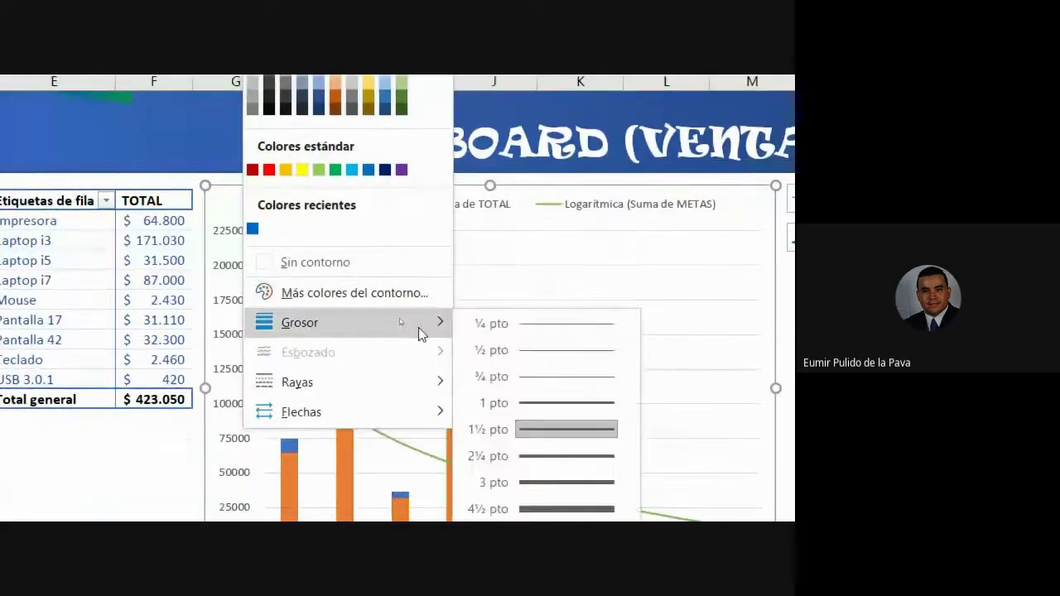
{"action": "left_click", "coordinate": [559, 402]}
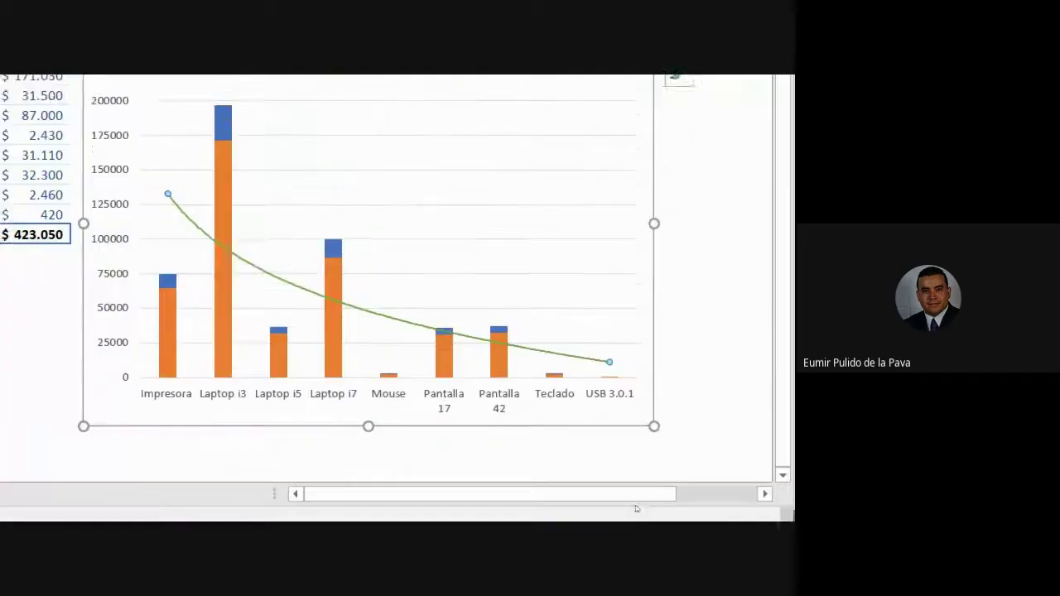
{"action": "left_click", "coordinate": [664, 447]}
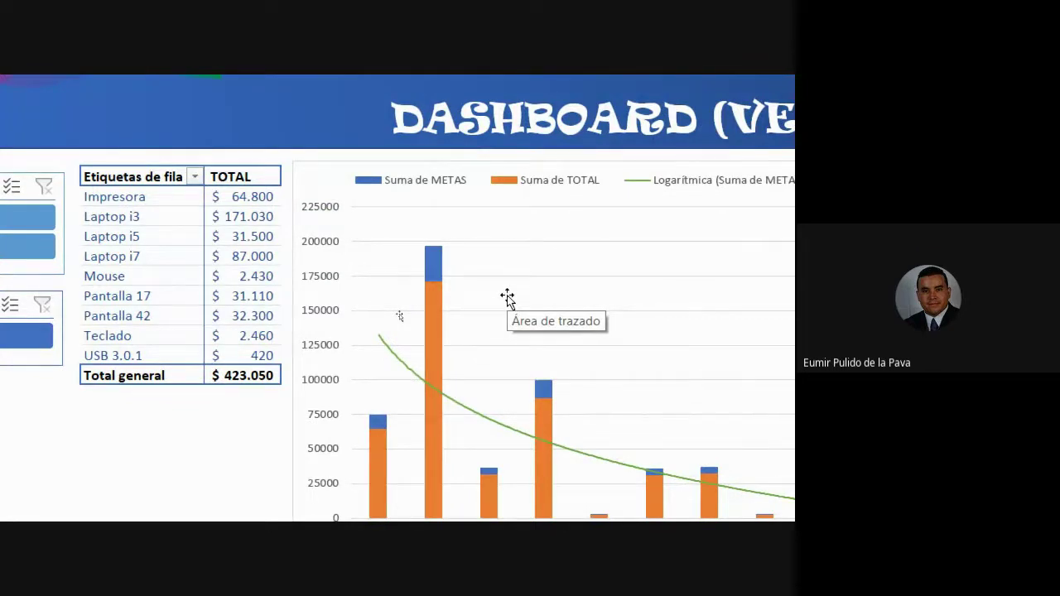
Admit another participant to the Meet call, then display the MATRIZ data sheet.
{"action": "left_click", "coordinate": [549, 501]}
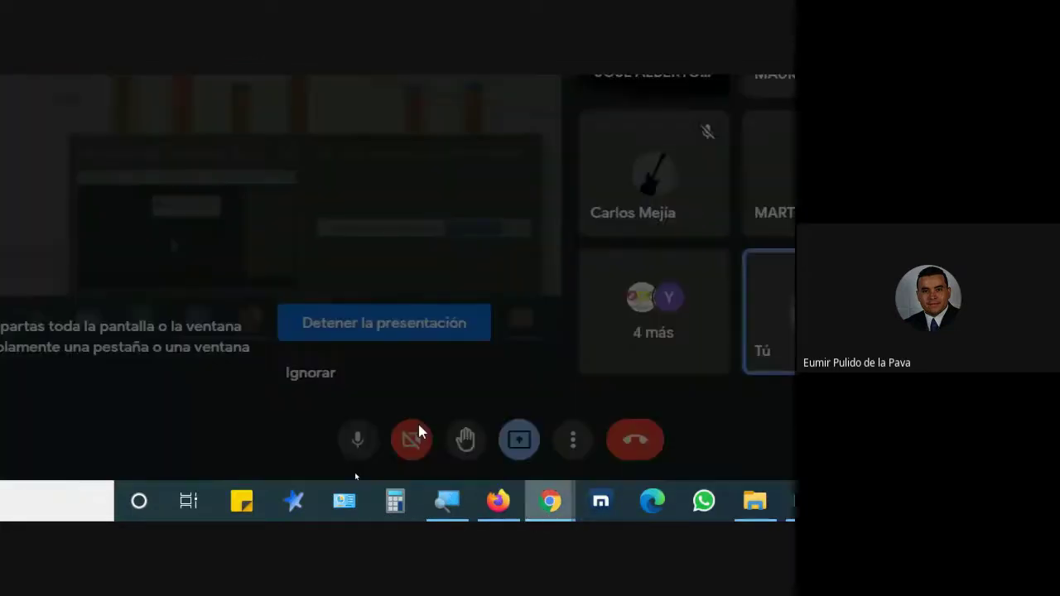
{"action": "left_click", "coordinate": [528, 283]}
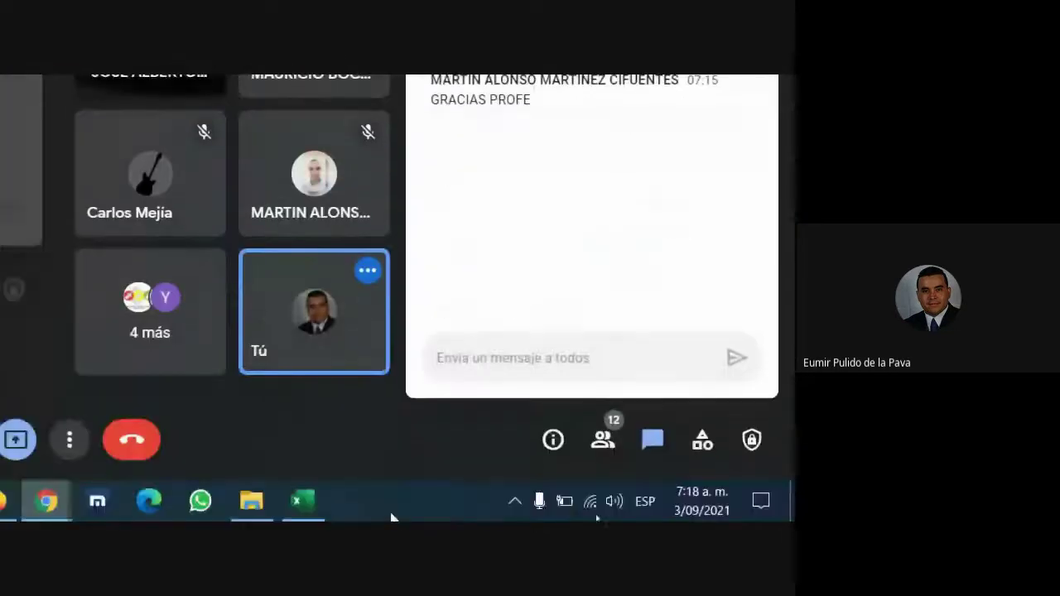
{"action": "left_click", "coordinate": [304, 501]}
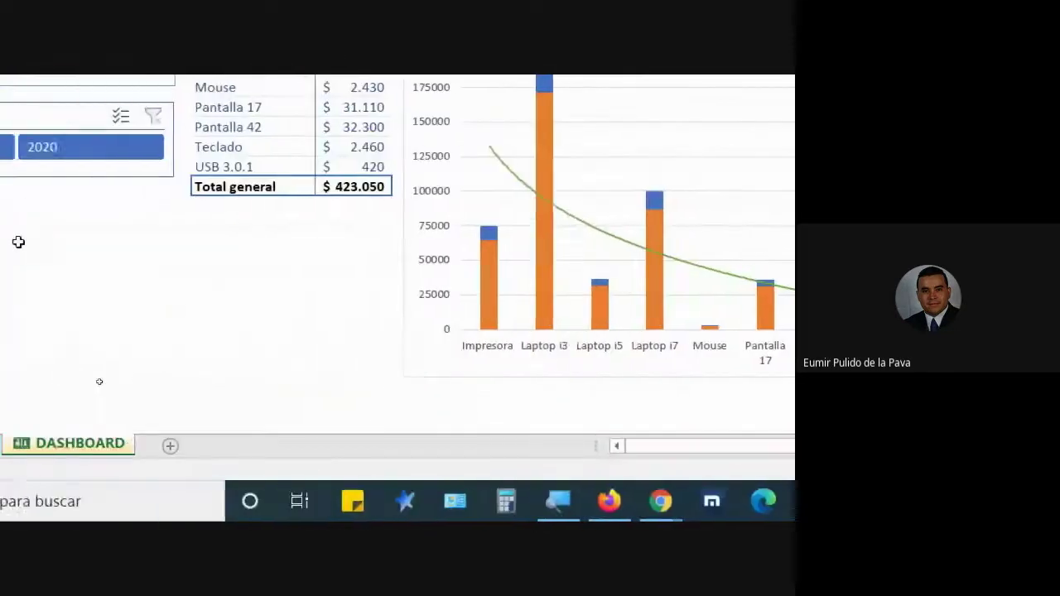
{"action": "left_click", "coordinate": [118, 448]}
{"action": "scroll", "coordinate": [76, 97], "scroll_direction": "up", "scroll_amount": 3}
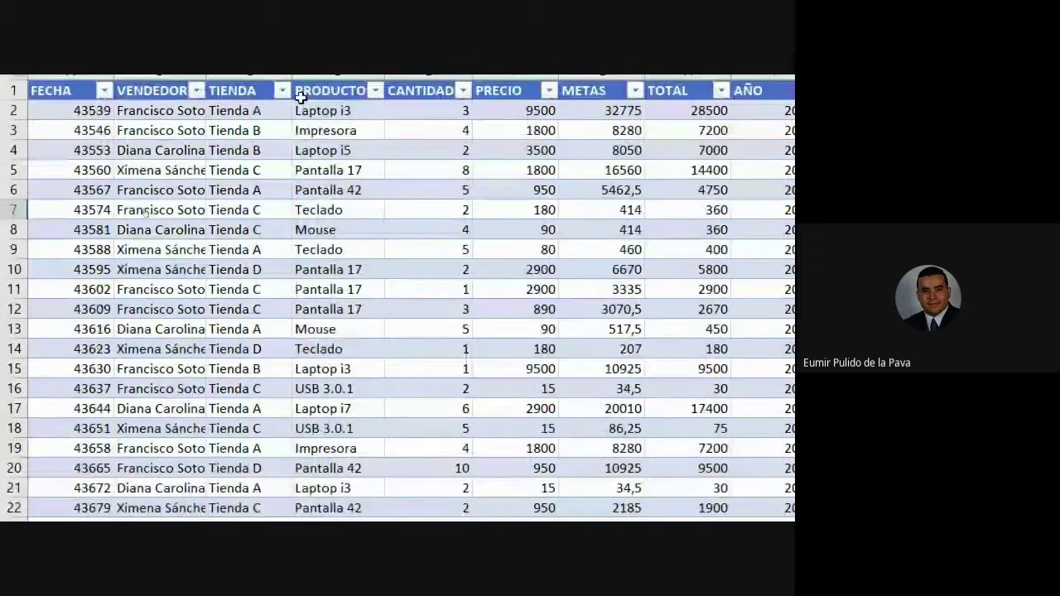
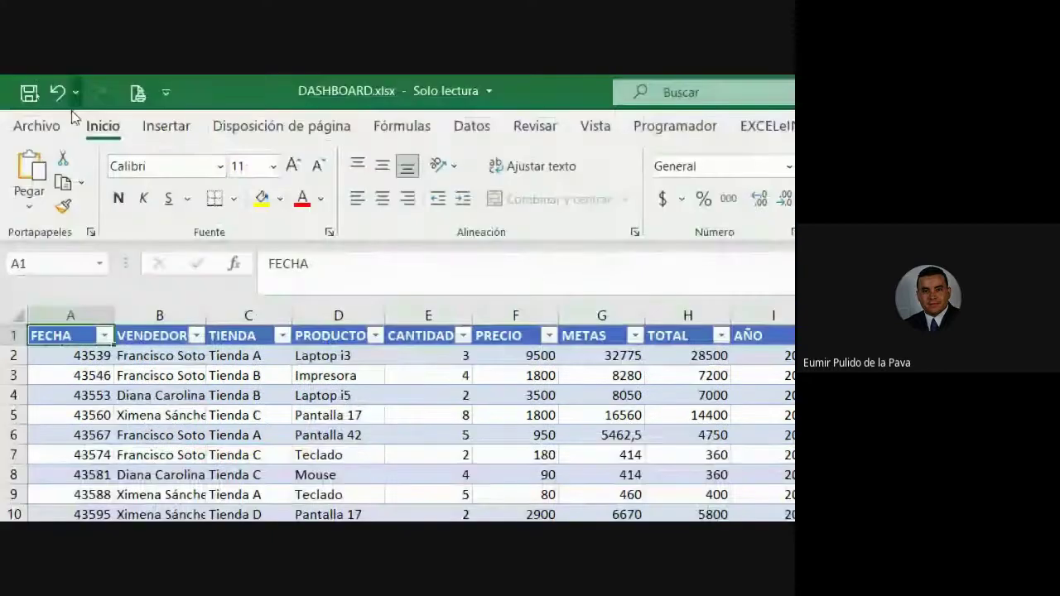
Create an empty pivot table from VENTAS at cell L14 of the MATRIZ sheet.
{"action": "left_click", "coordinate": [170, 130]}
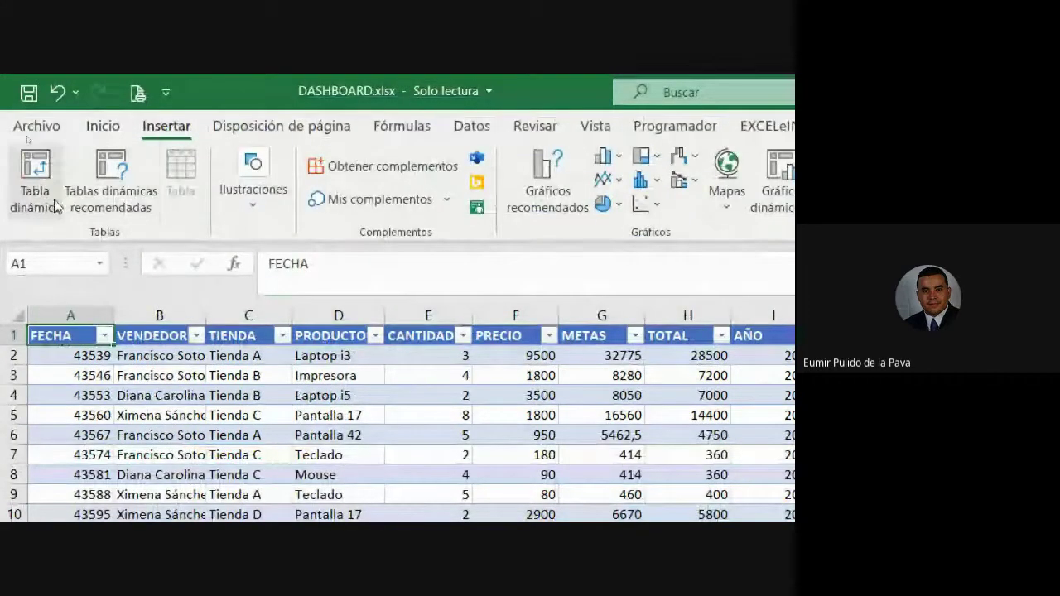
{"action": "left_click", "coordinate": [44, 191]}
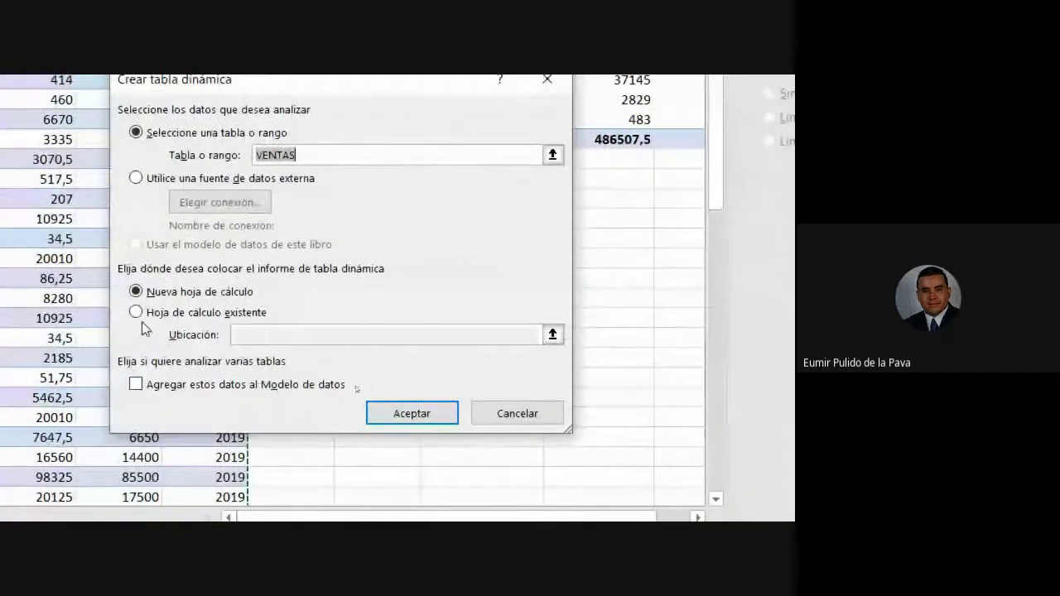
{"action": "left_click", "coordinate": [135, 312]}
{"action": "left_click_drag", "start_coordinate": [356, 166], "coordinate": [119, 165]}
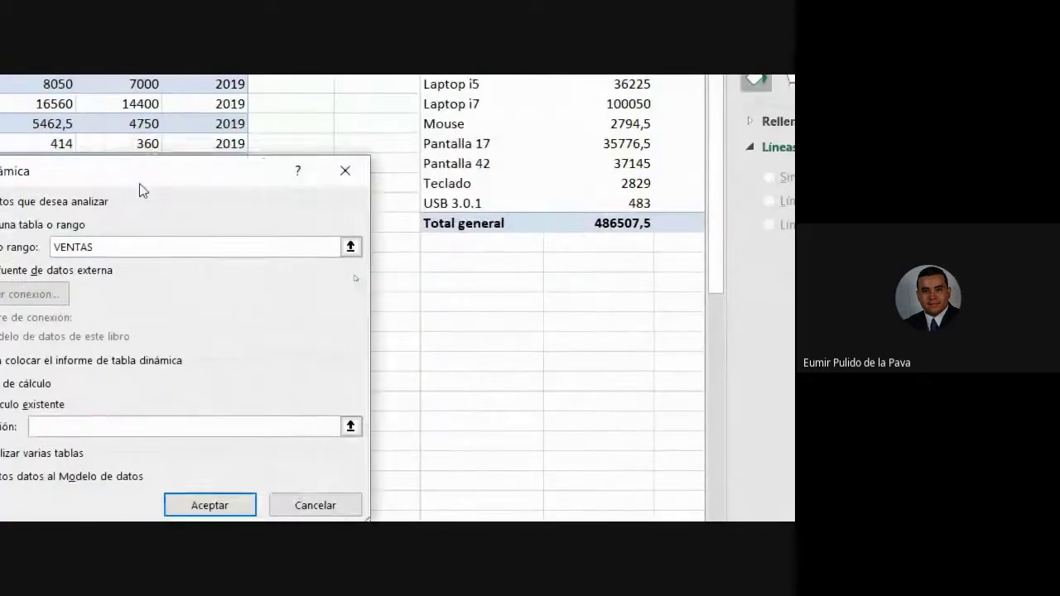
{"action": "left_click", "coordinate": [452, 284]}
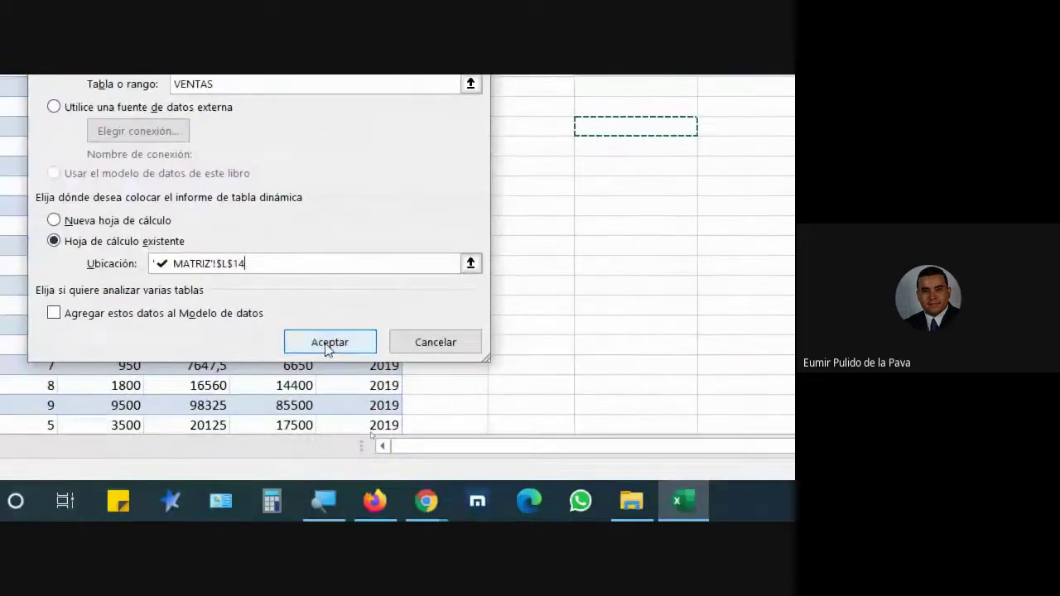
{"action": "left_click", "coordinate": [329, 342]}
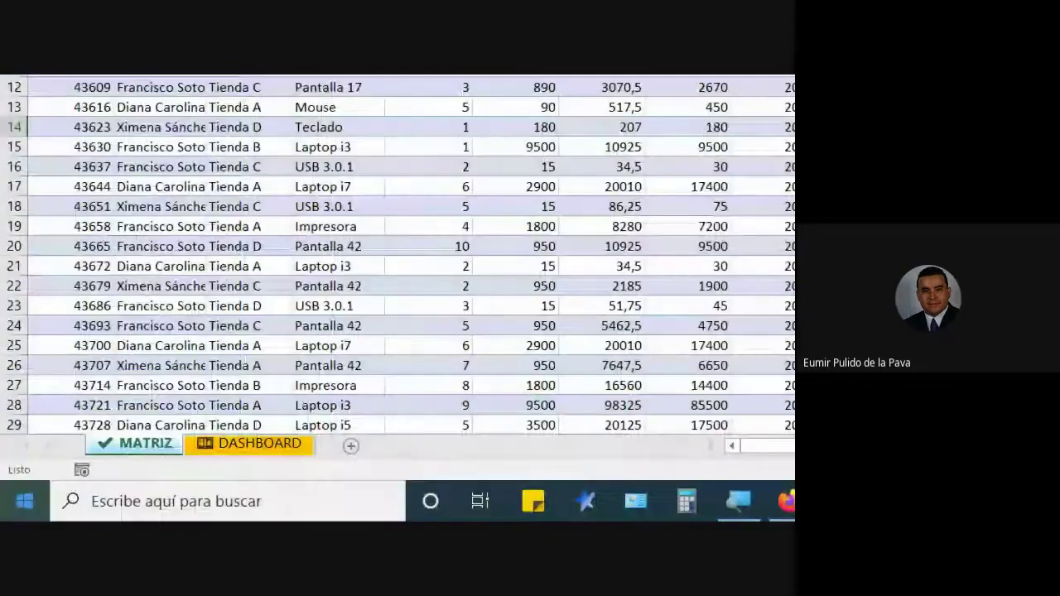
Add TOTAL and METAS to the pivot's Values area, summing TOTAL to 423050.
{"action": "left_click", "coordinate": [284, 447]}
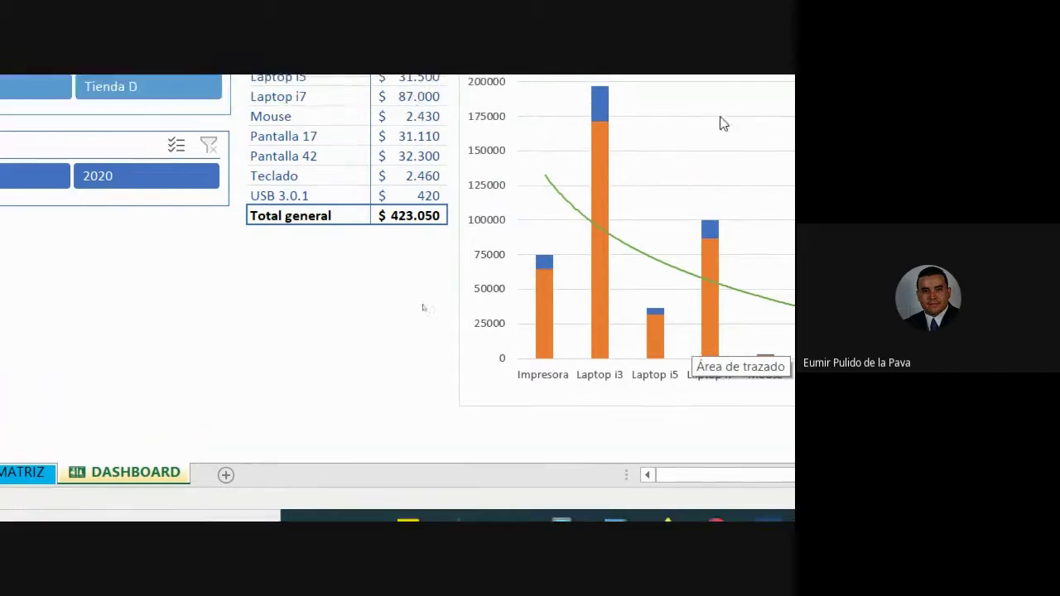
{"action": "left_click", "coordinate": [132, 443]}
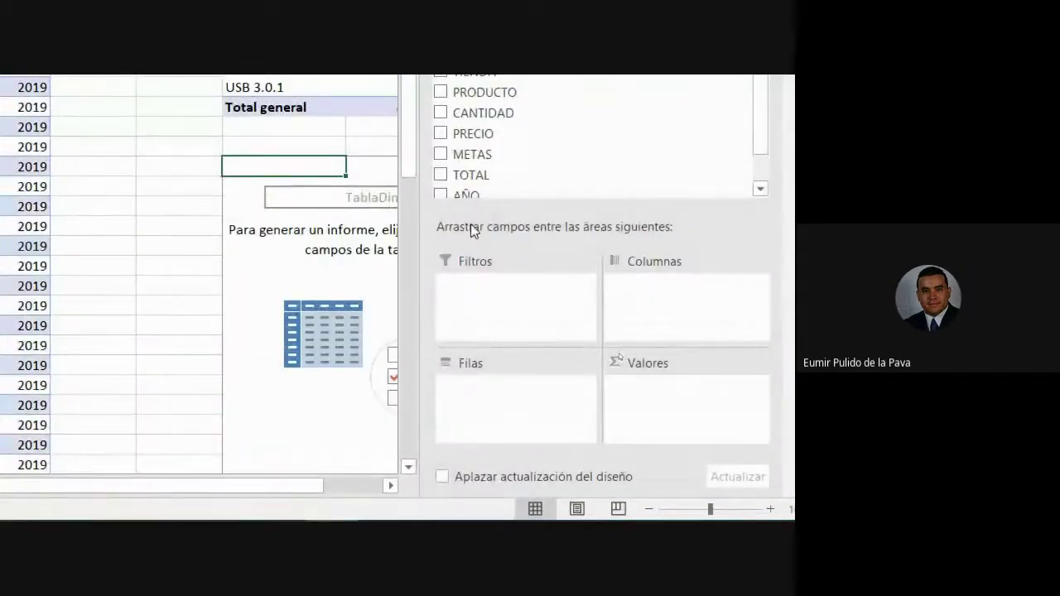
{"action": "mouse_move", "coordinate": [479, 175]}
{"action": "left_mouse_down"}
{"action": "mouse_move", "coordinate": [553, 281]}
{"action": "mouse_move", "coordinate": [672, 404]}
{"action": "left_mouse_up"}
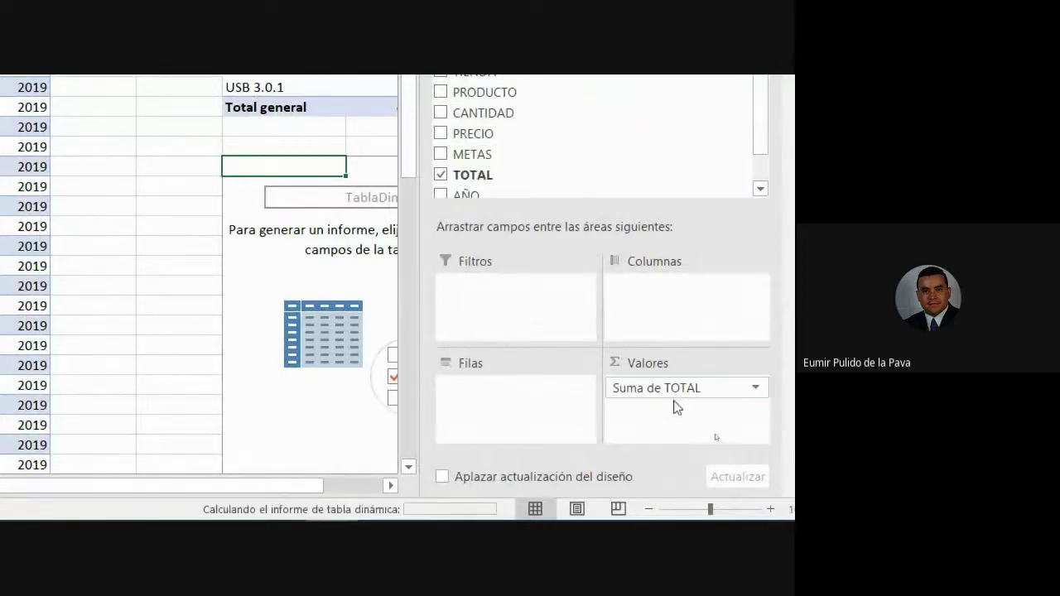
{"action": "mouse_move", "coordinate": [471, 154]}
{"action": "left_mouse_down"}
{"action": "mouse_move", "coordinate": [733, 474]}
{"action": "mouse_move", "coordinate": [722, 414]}
{"action": "left_mouse_up"}
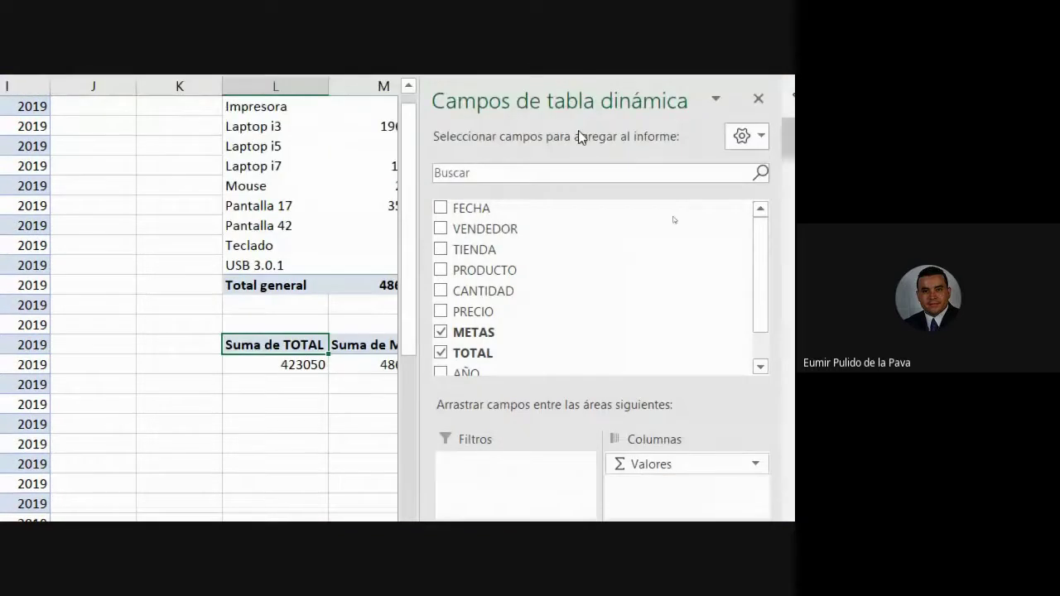
Below the pivot, enter a formula pulling the Suma de METAS value (486507,5).
{"action": "left_click", "coordinate": [758, 100]}
{"action": "left_click", "coordinate": [356, 402]}
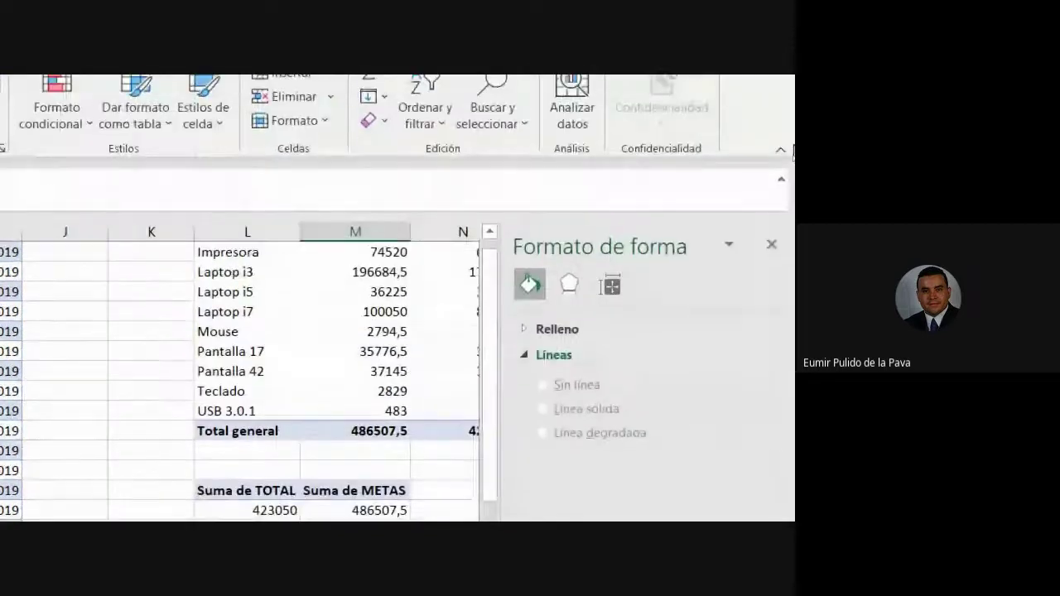
{"action": "left_click", "coordinate": [770, 241]}
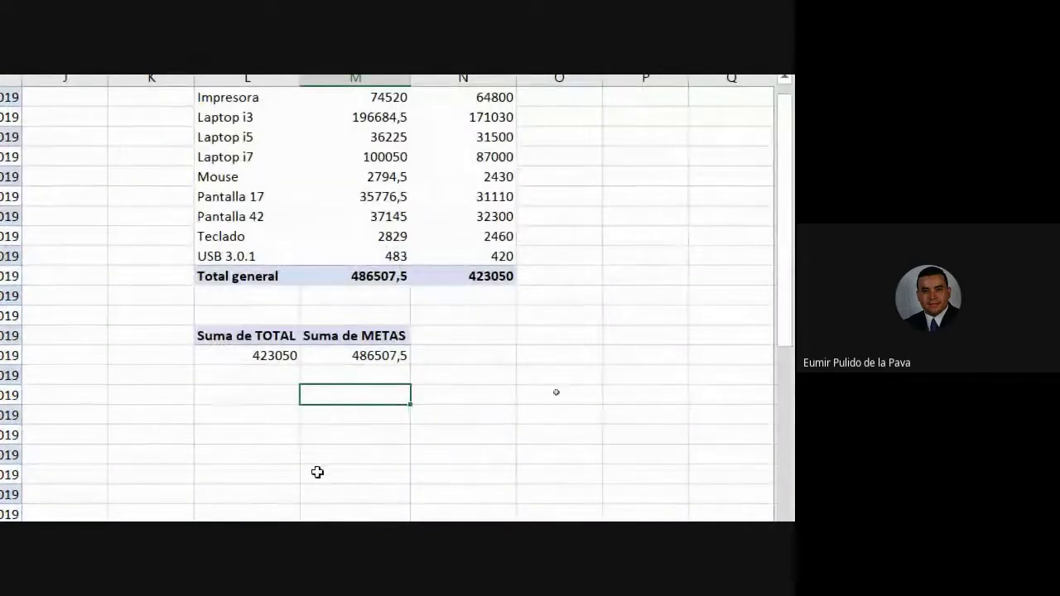
{"action": "scroll", "coordinate": [237, 482], "scroll_direction": "down", "scroll_amount": 1}
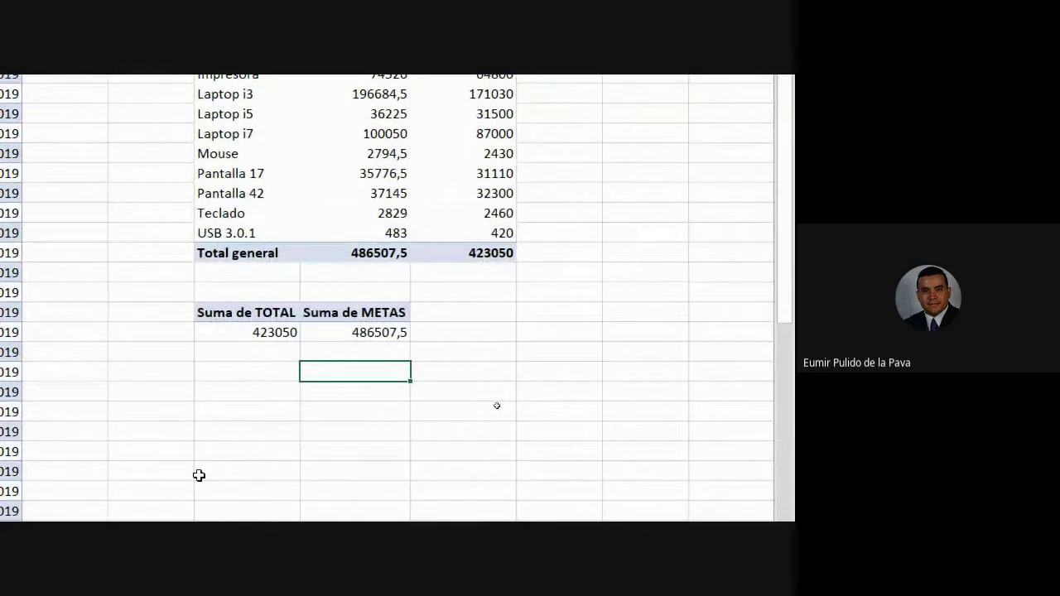
{"action": "left_click", "coordinate": [262, 373]}
{"action": "left_click", "coordinate": [274, 393]}
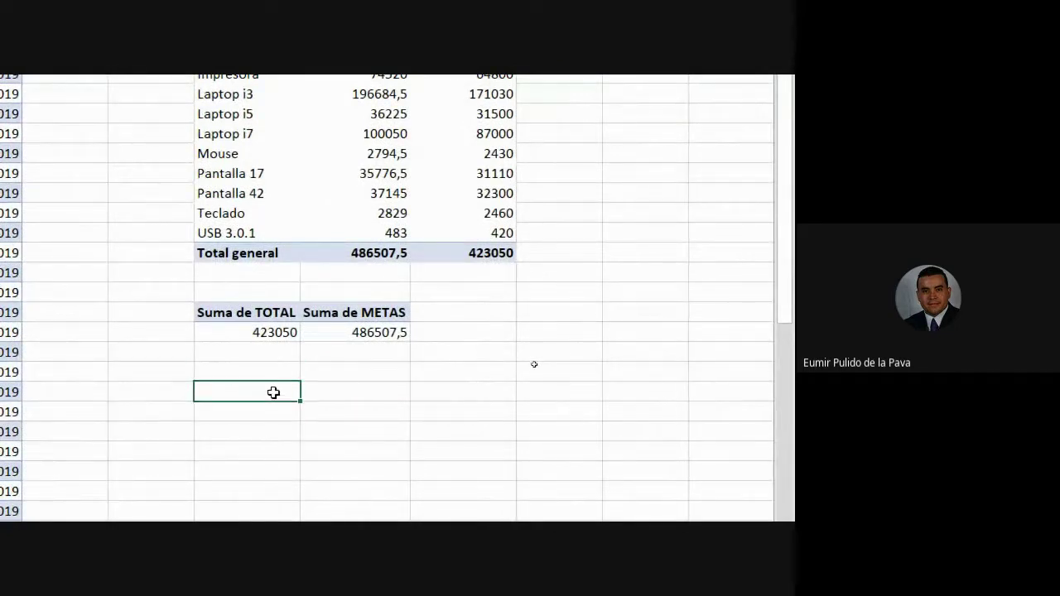
{"action": "type", "text": "="}
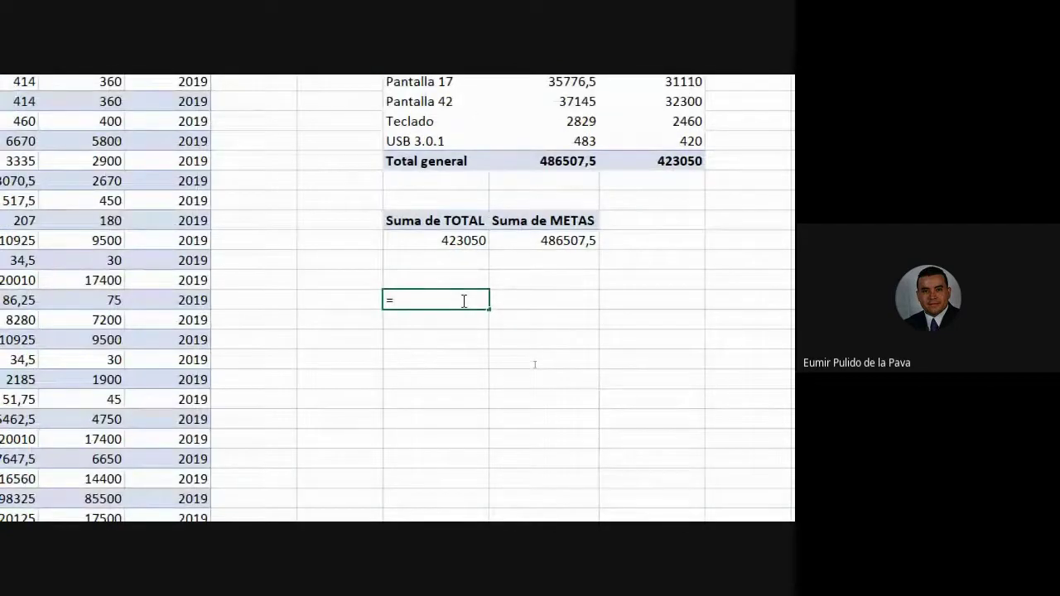
{"action": "left_click", "coordinate": [359, 332]}
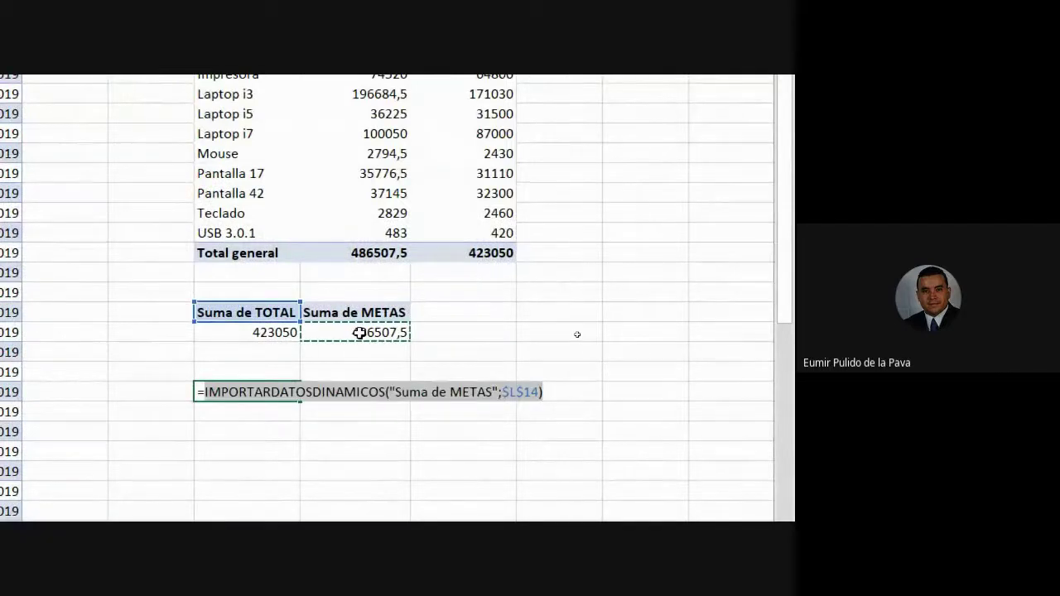
{"action": "key", "text": "Return"}
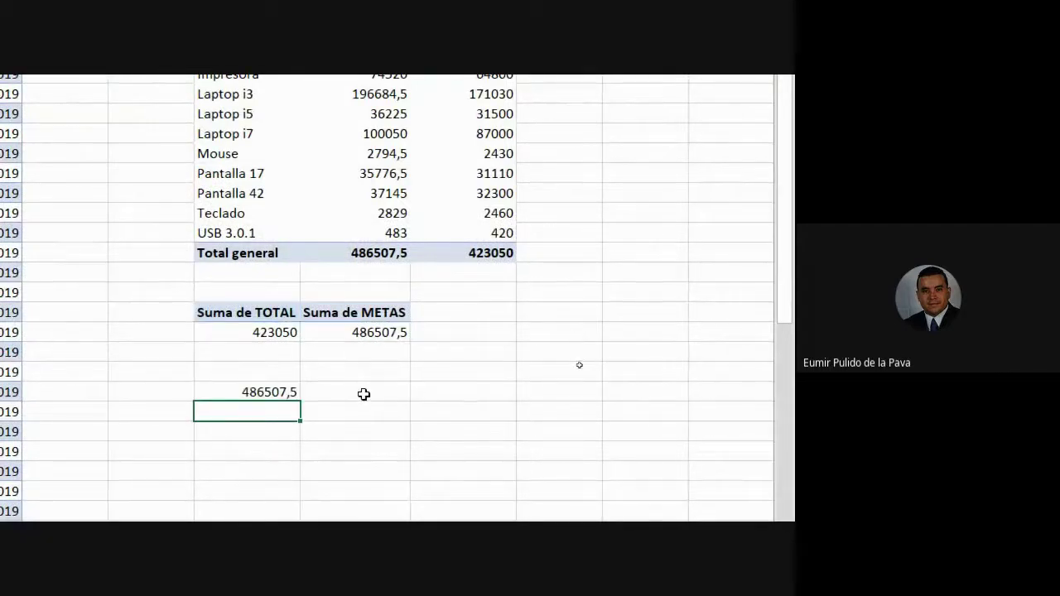
Link the Suma de TOTAL value (423050) and place it under the METAS figure.
{"action": "left_click", "coordinate": [363, 394]}
{"action": "type", "text": "="}
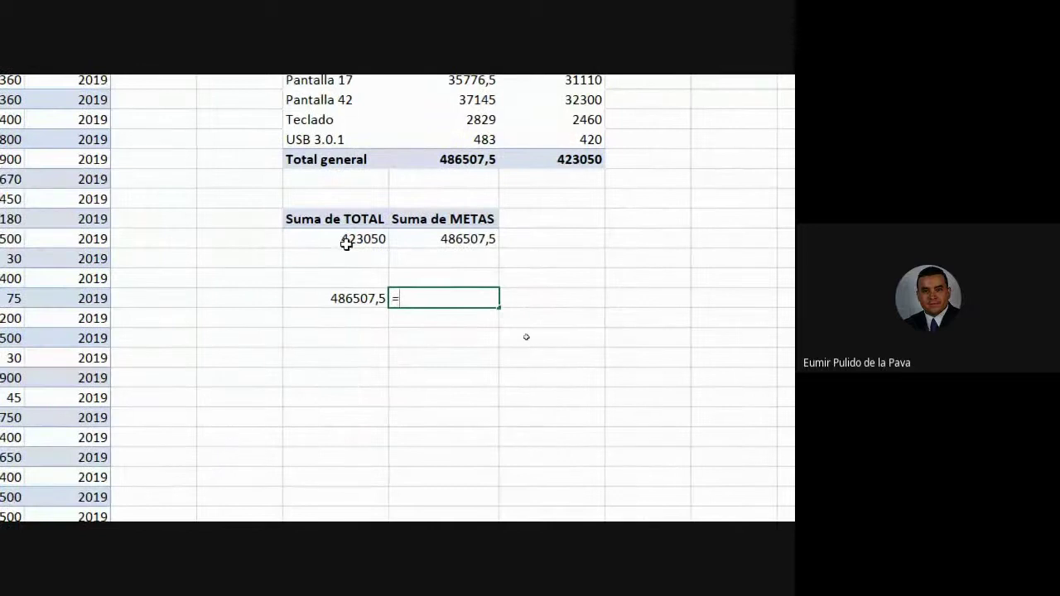
{"action": "left_click", "coordinate": [346, 242]}
{"action": "key", "text": "Return"}
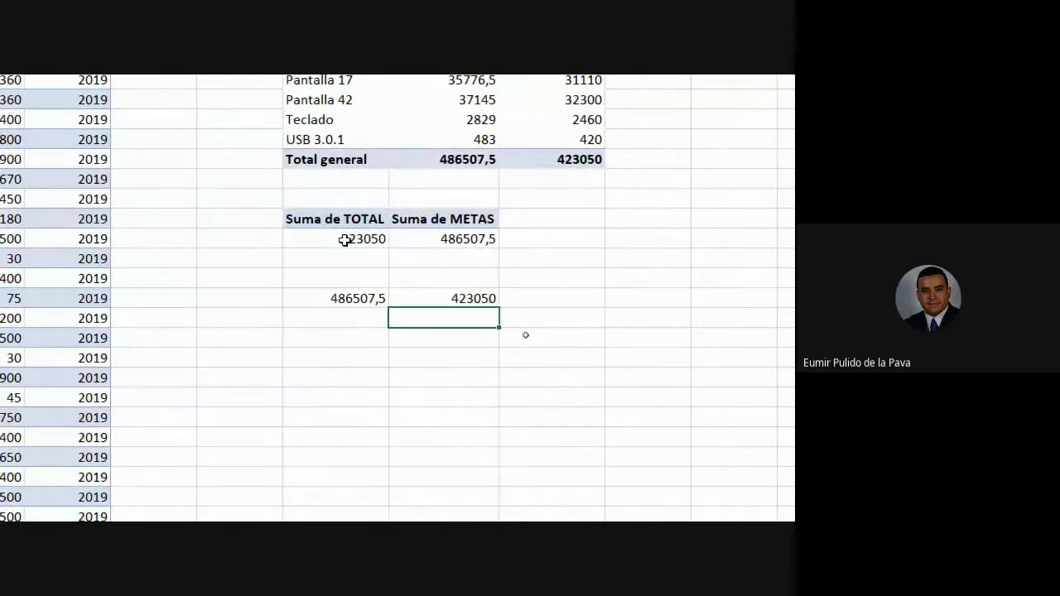
{"action": "left_click", "coordinate": [453, 302]}
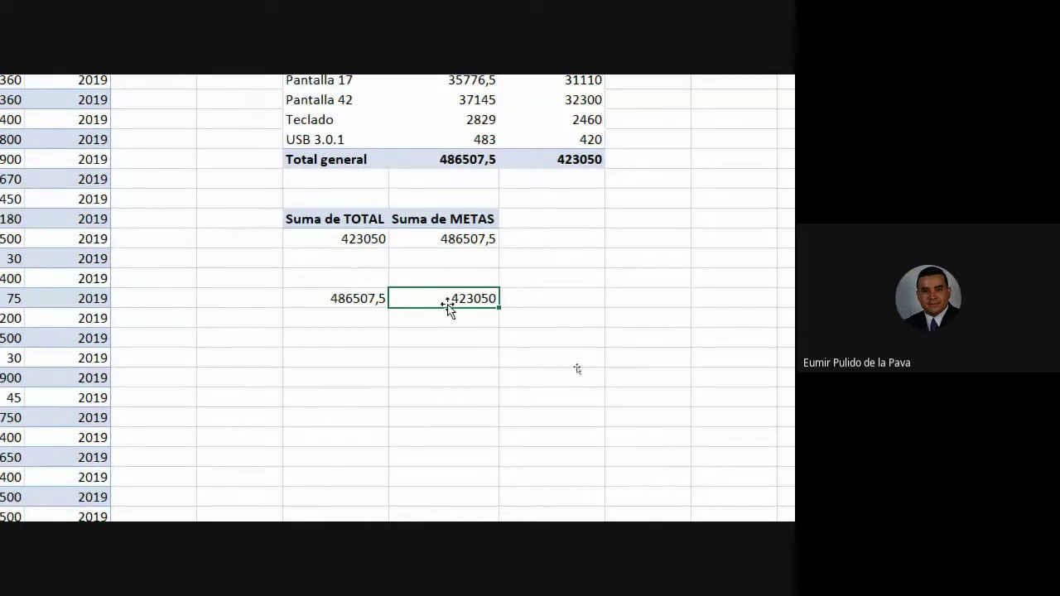
{"action": "left_click_drag", "start_coordinate": [445, 309], "coordinate": [365, 328]}
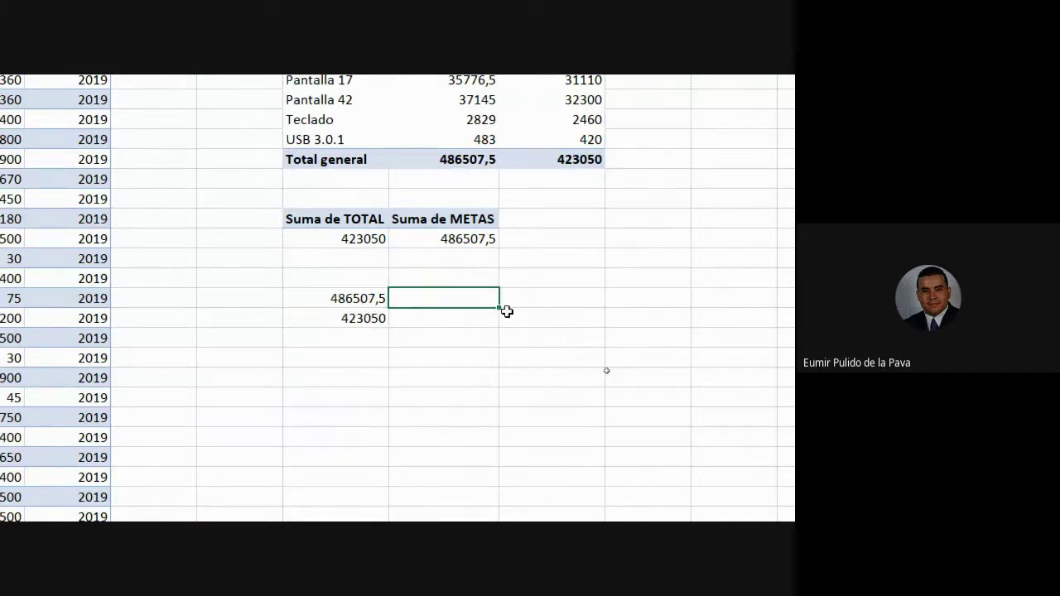
Enter 100% beside the METAS figure and select both amounts.
{"action": "type", "text": "100"}
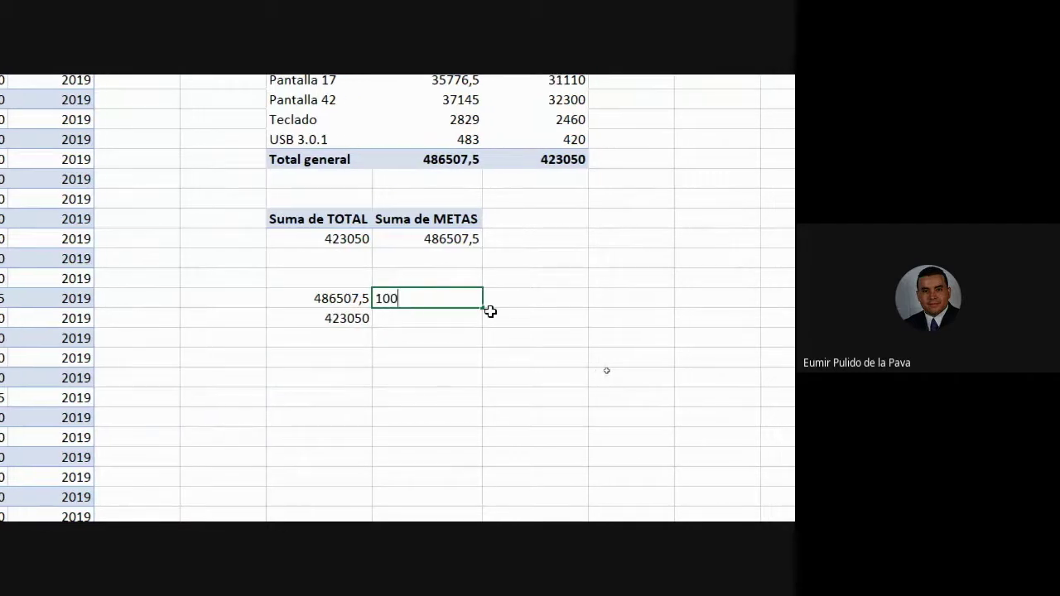
{"action": "type", "text": "%"}
{"action": "key", "text": "Return"}
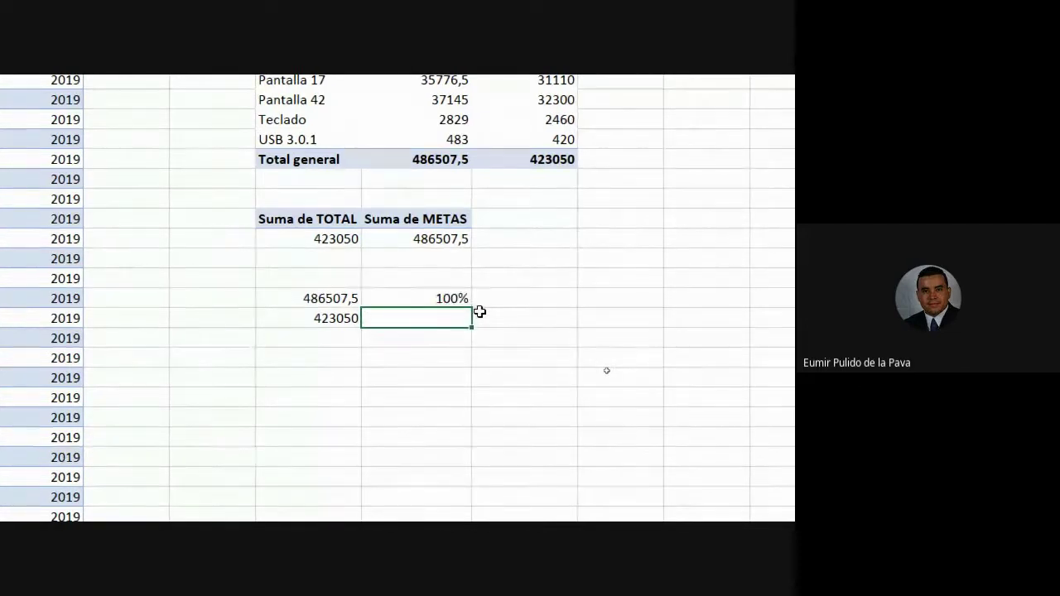
{"action": "left_click_drag", "start_coordinate": [265, 285], "coordinate": [256, 303]}
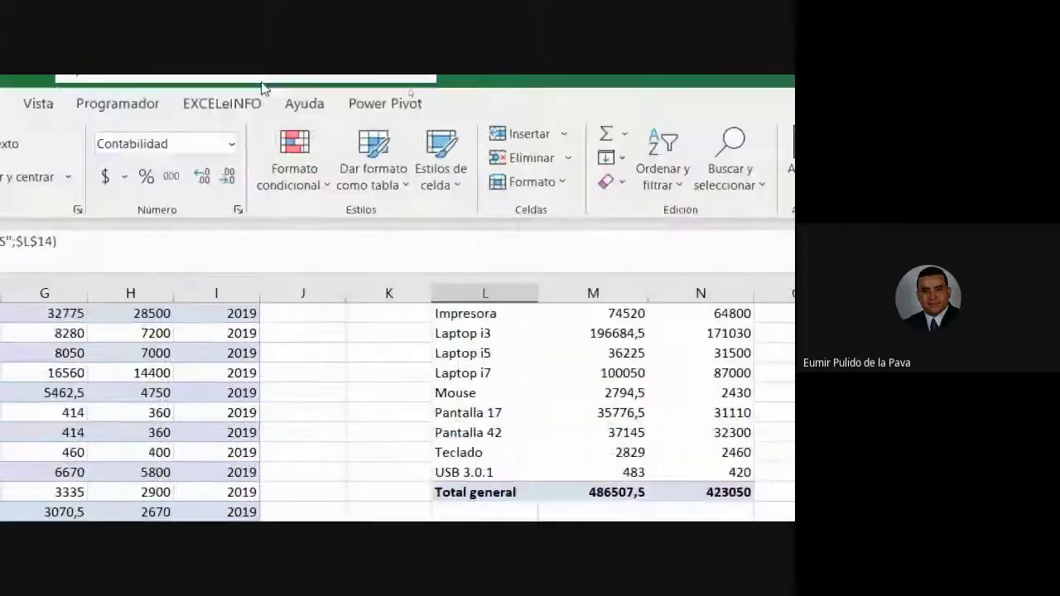
Drop the amounts' decimals and compute achievement as 423.050 * 100% / 486.508.
{"action": "left_click", "coordinate": [226, 177]}
{"action": "left_click", "coordinate": [226, 177]}
{"action": "left_click", "coordinate": [550, 439]}
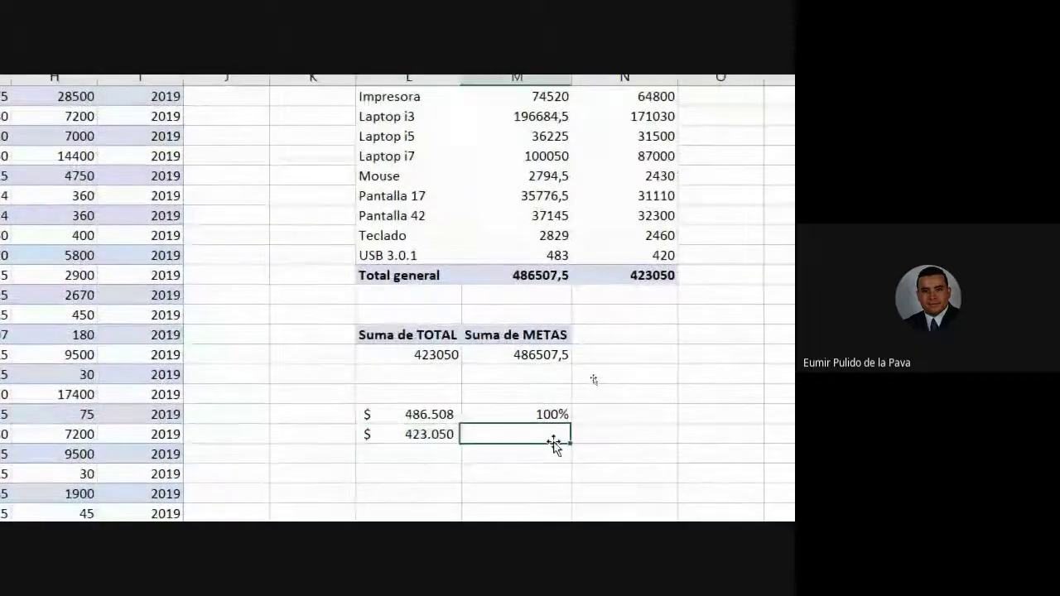
{"action": "type", "text": "="}
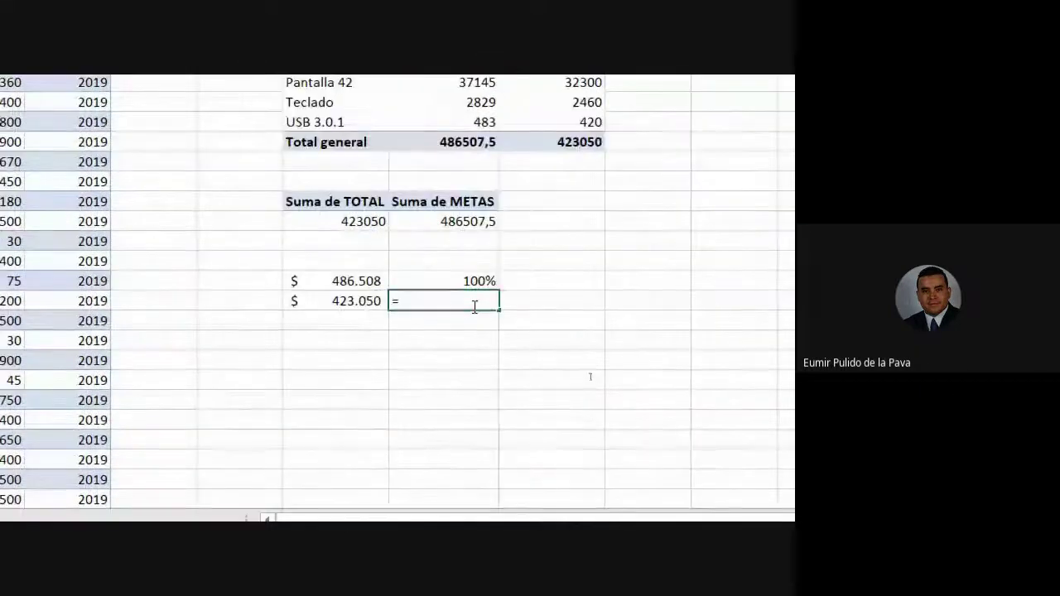
{"action": "left_click", "coordinate": [320, 298]}
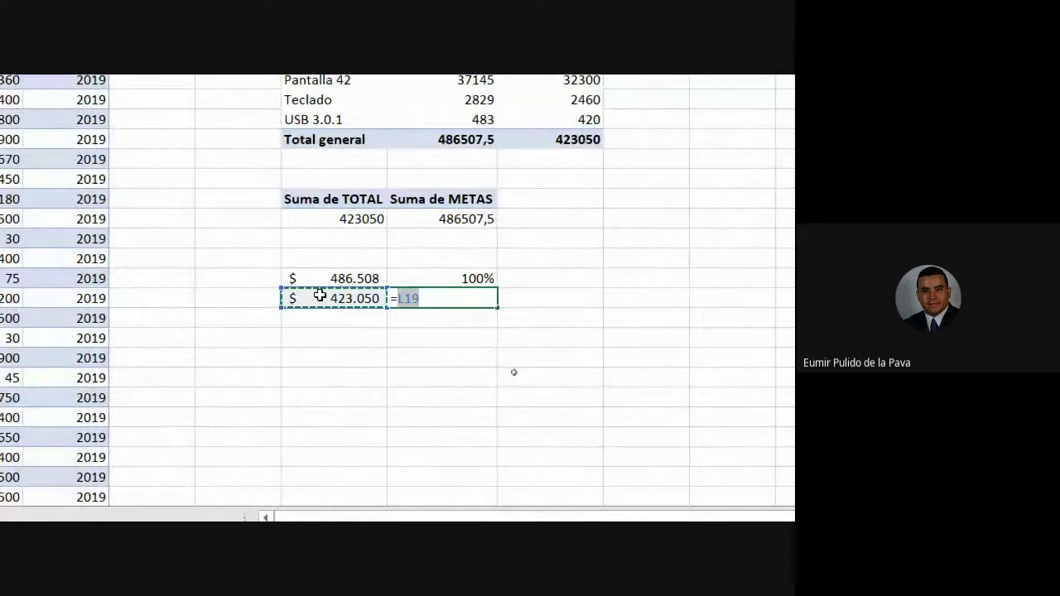
{"action": "type", "text": "*"}
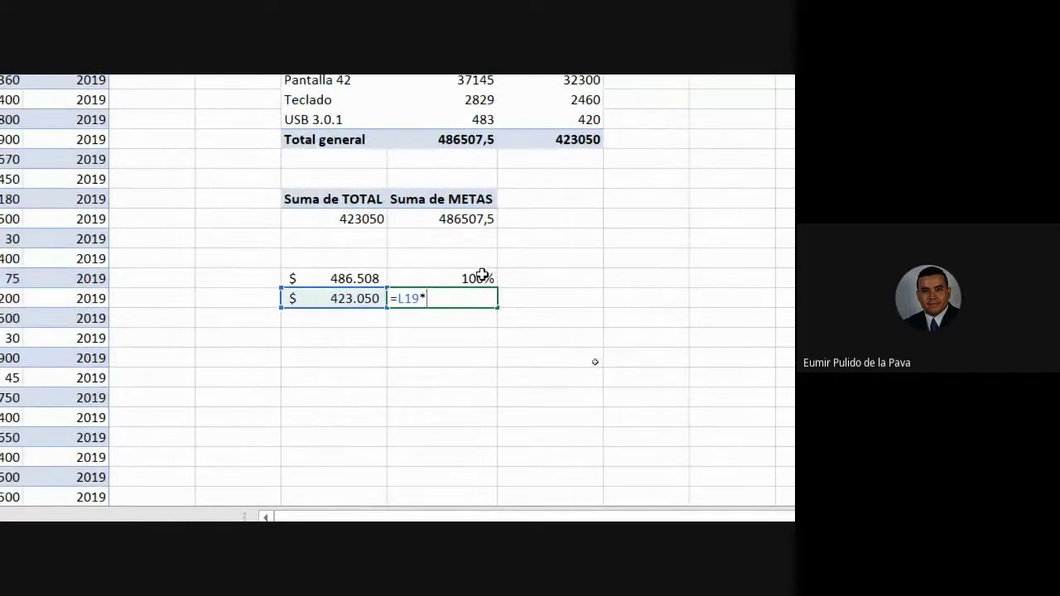
{"action": "left_click", "coordinate": [481, 275]}
{"action": "type", "text": "/"}
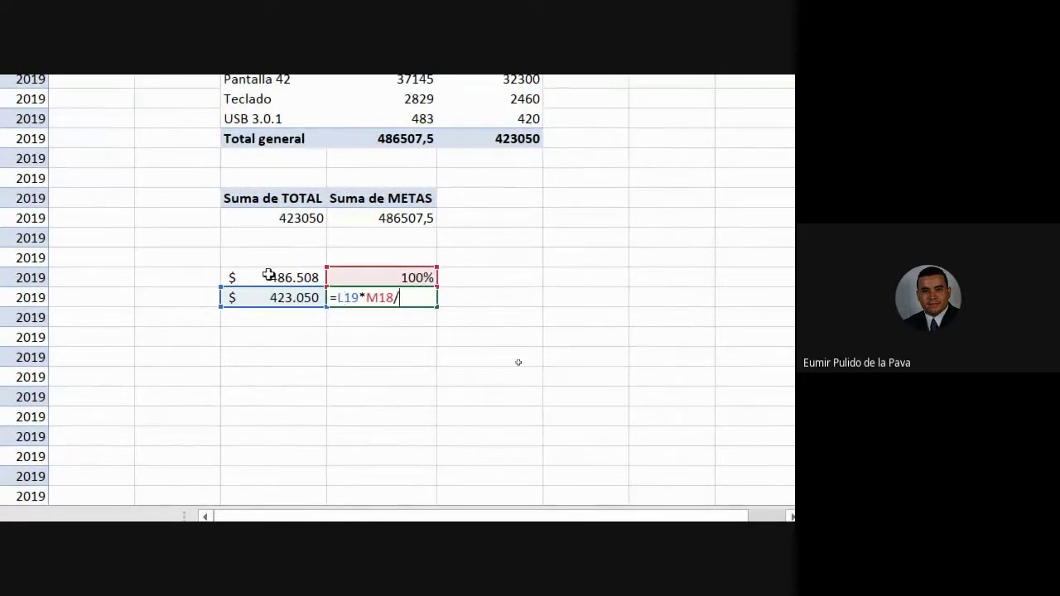
{"action": "left_click", "coordinate": [268, 276]}
{"action": "key", "text": "Return"}
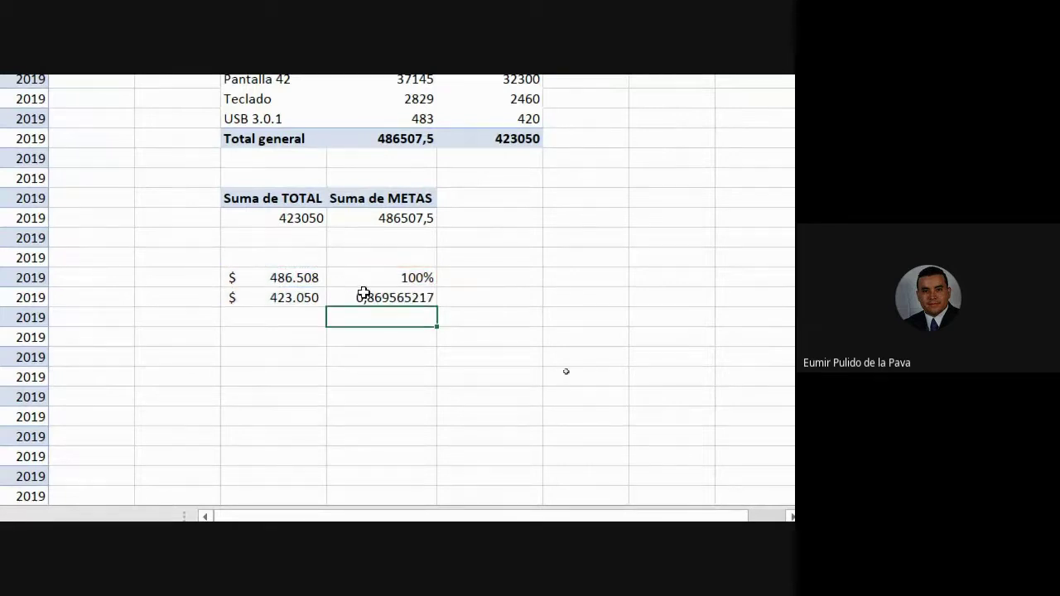
Show the achievement result as 86,96% with two decimals.
{"action": "left_click", "coordinate": [361, 297]}
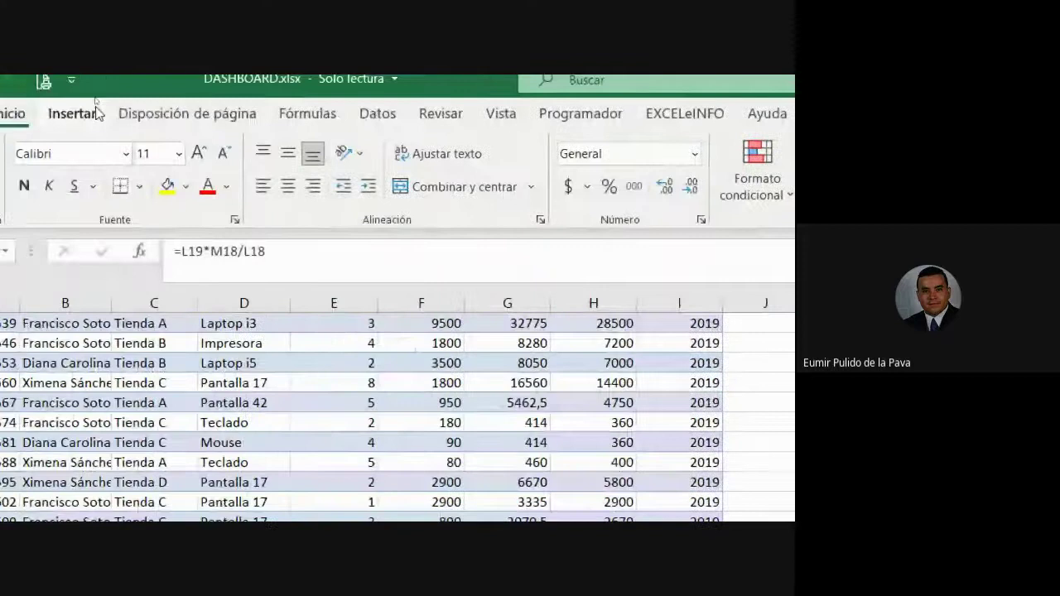
{"action": "left_click", "coordinate": [83, 114]}
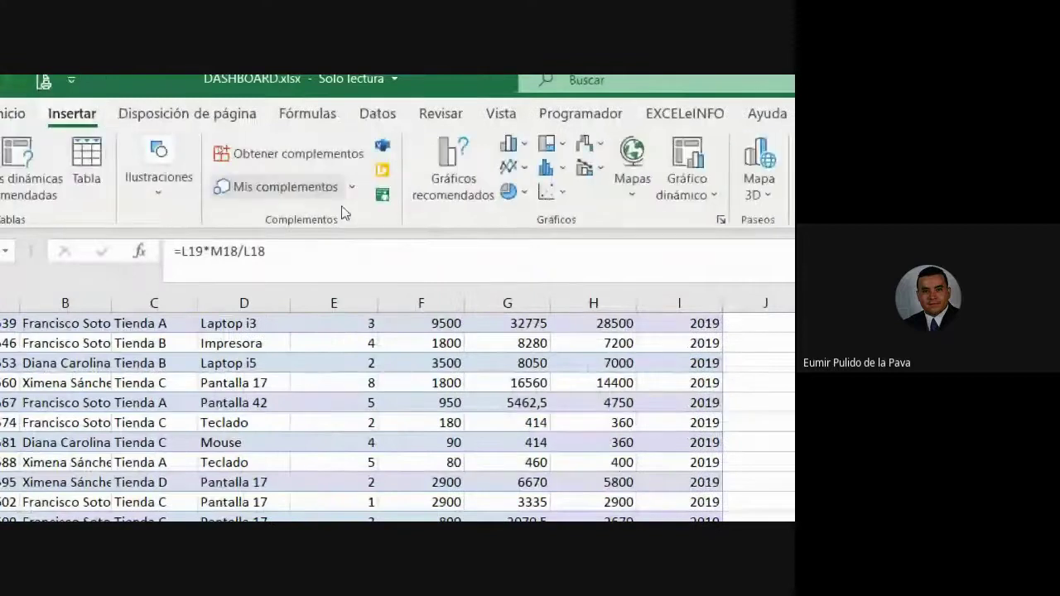
{"action": "left_click", "coordinate": [103, 114]}
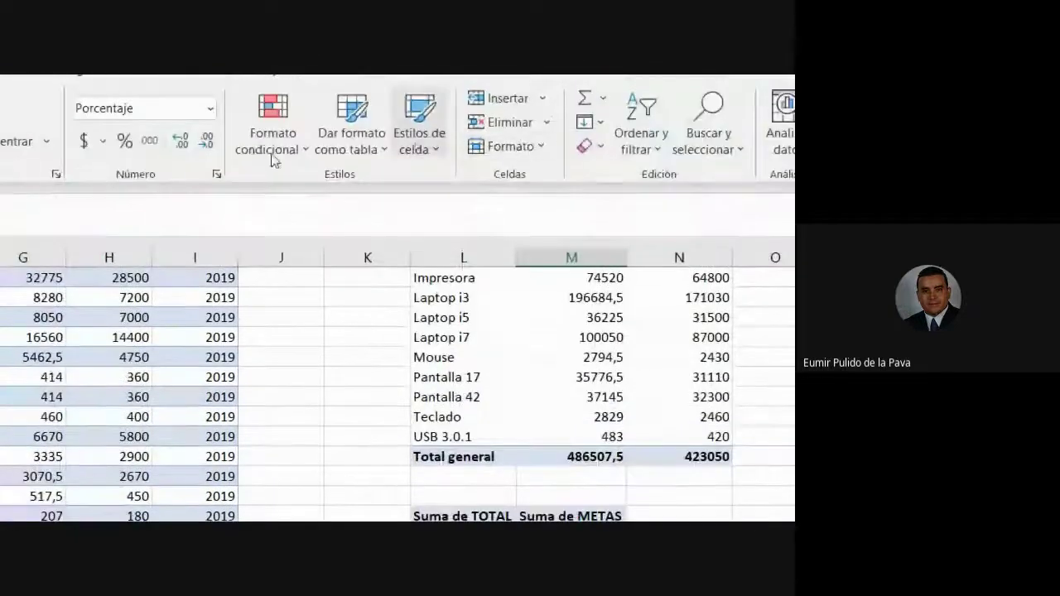
{"action": "left_click", "coordinate": [177, 146]}
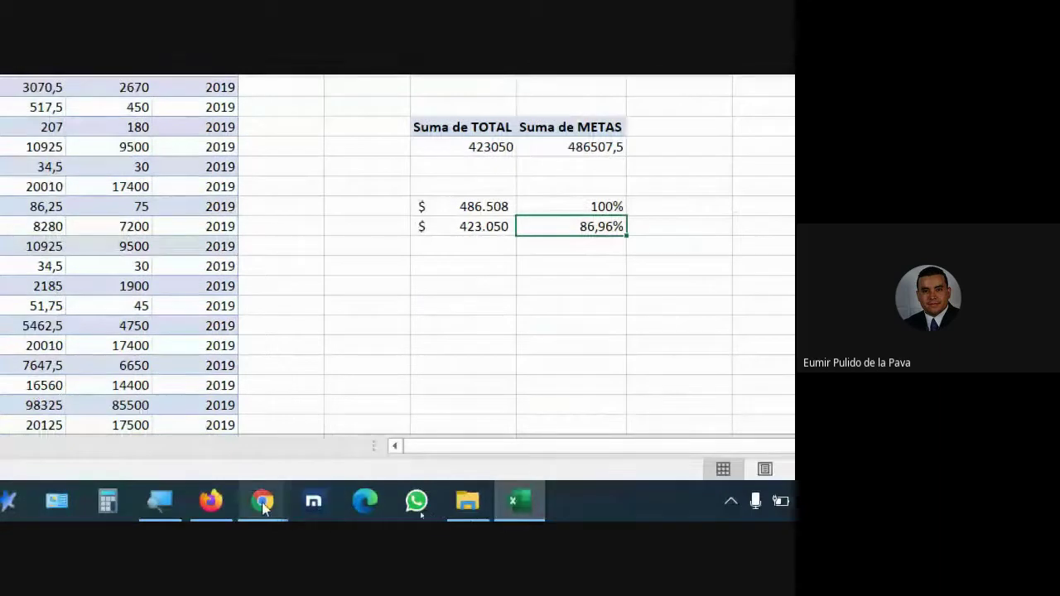
{"action": "left_click", "coordinate": [259, 502]}
Admit the pending participant in Google Meet and return to Excel.
{"action": "left_click", "coordinate": [118, 404]}
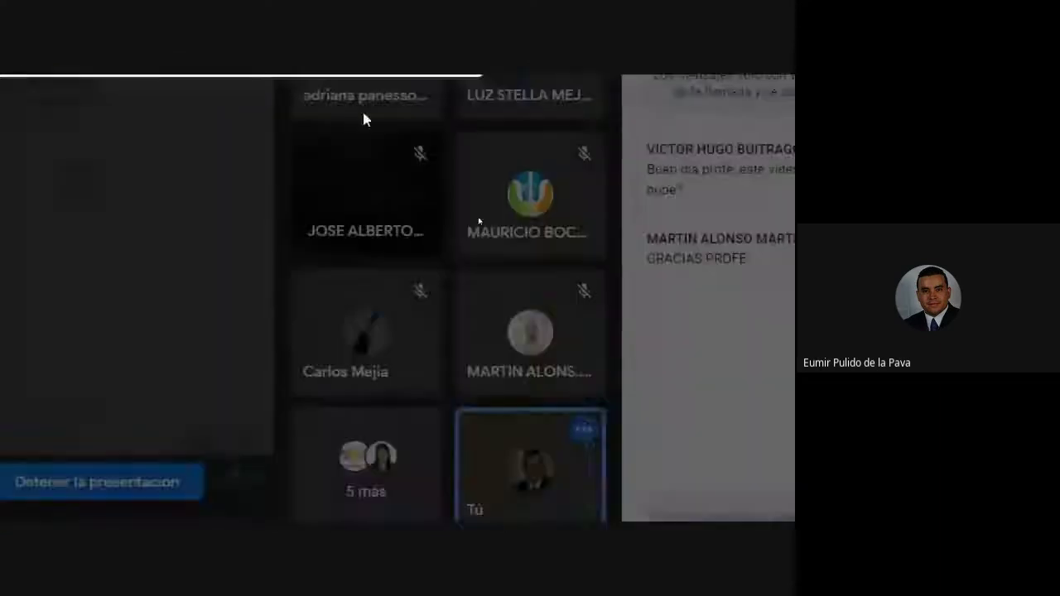
{"action": "left_click", "coordinate": [599, 335]}
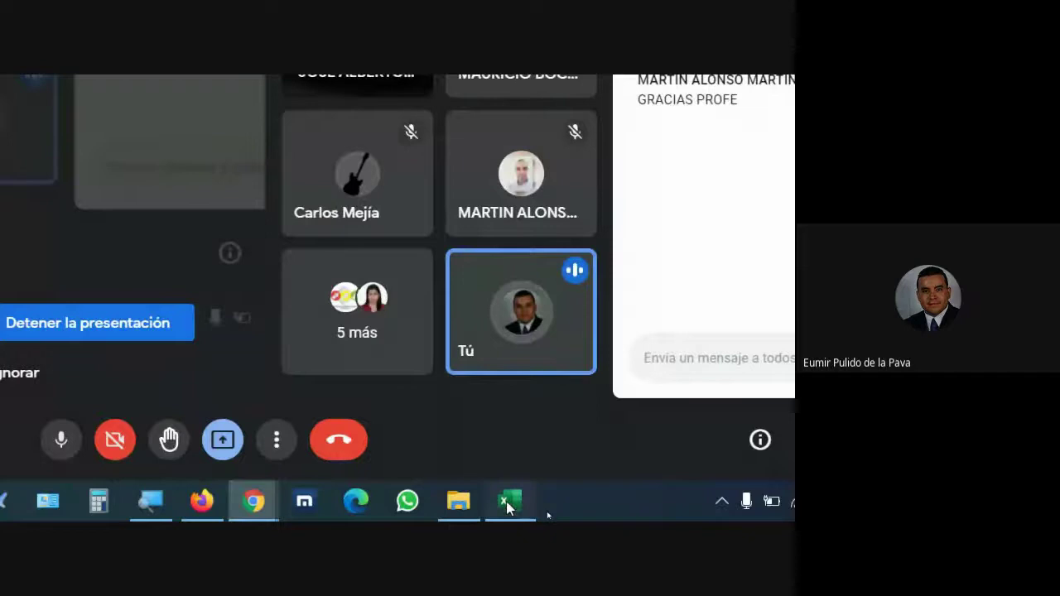
{"action": "left_click", "coordinate": [509, 503]}
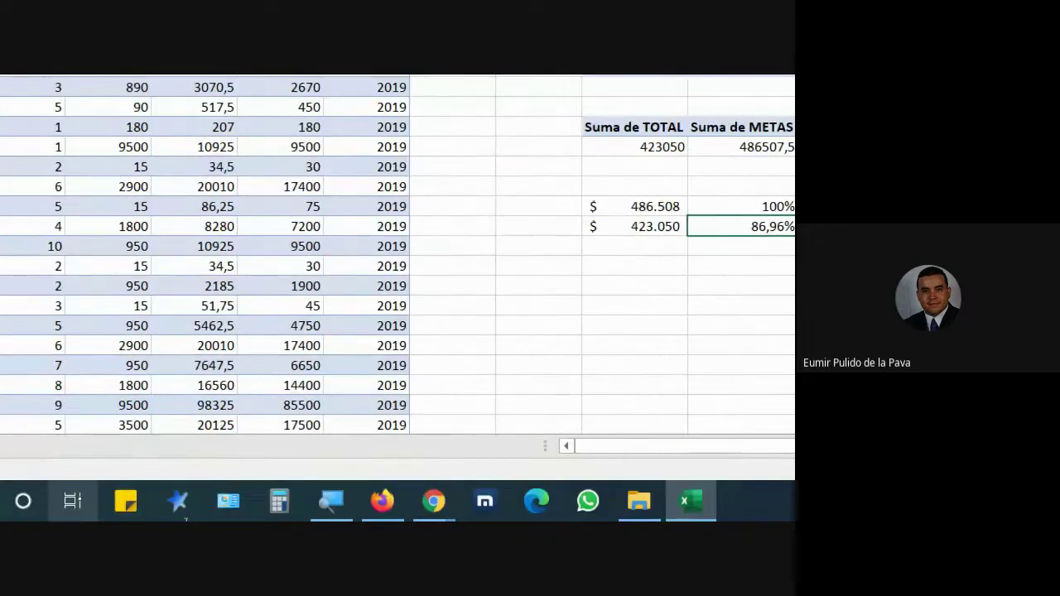
On the DASHBOARD sheet, select N11:O16 beside the chart for a KPI box.
{"action": "left_click", "coordinate": [267, 444]}
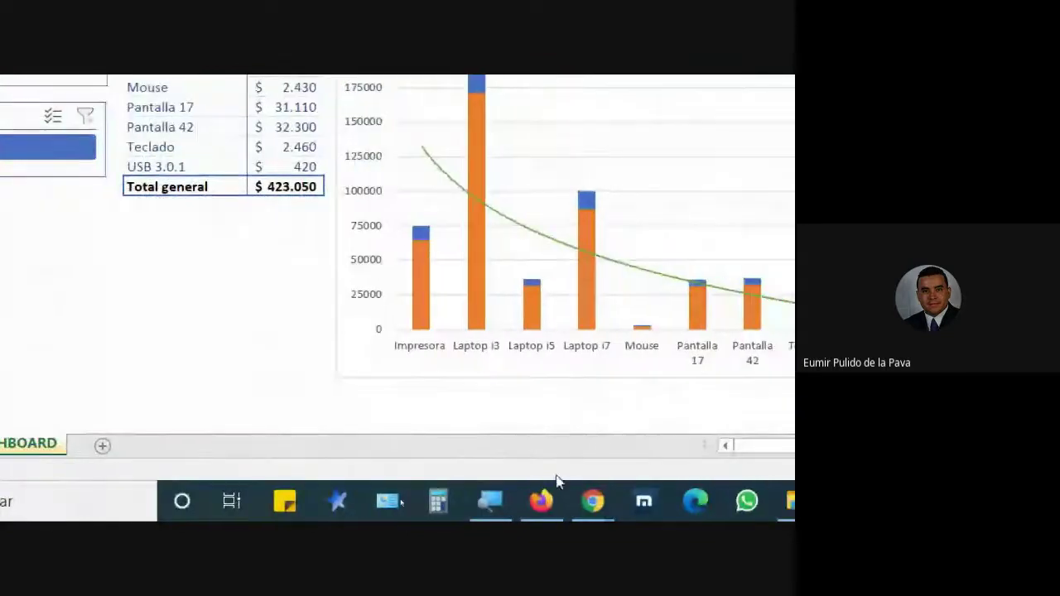
{"action": "left_click", "coordinate": [379, 442]}
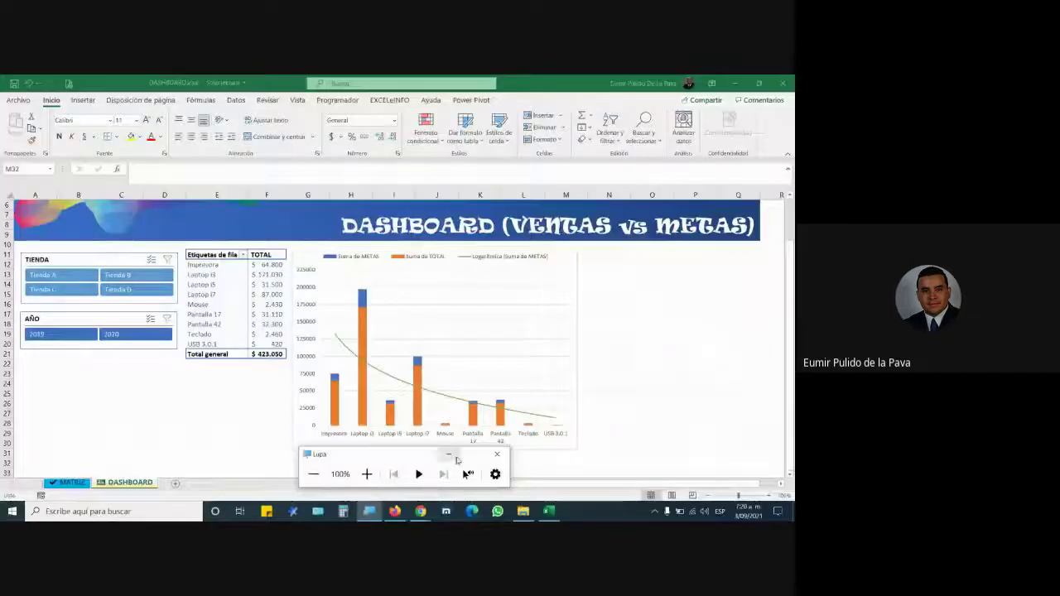
{"action": "left_click", "coordinate": [448, 454]}
{"action": "left_click", "coordinate": [652, 254]}
{"action": "left_click", "coordinate": [608, 254]}
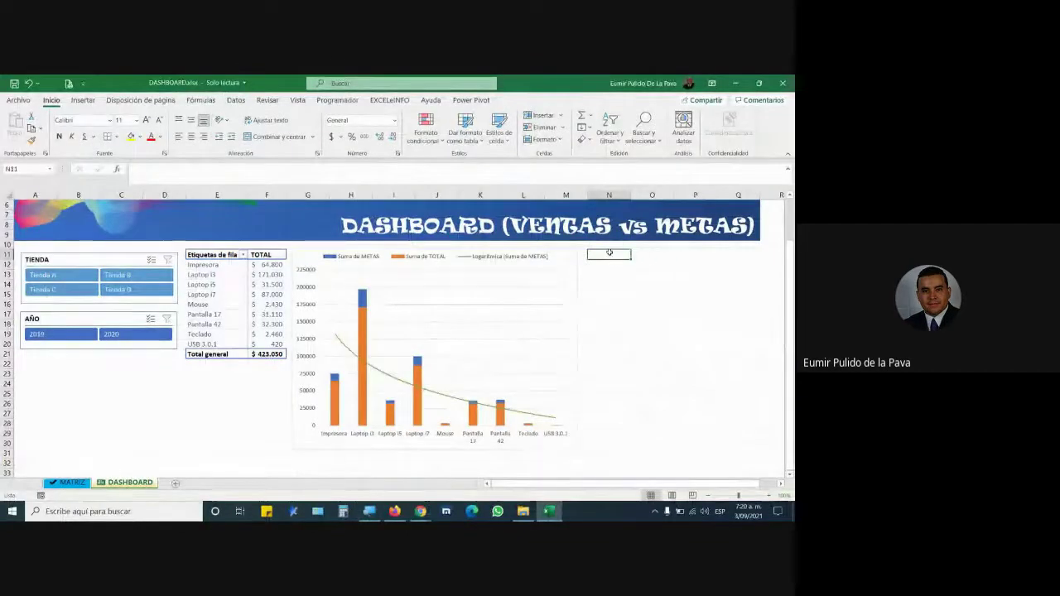
{"action": "mouse_move", "coordinate": [609, 253]}
{"action": "left_mouse_down"}
{"action": "mouse_move", "coordinate": [662, 278]}
{"action": "mouse_move", "coordinate": [646, 262]}
{"action": "mouse_move", "coordinate": [638, 301]}
{"action": "left_mouse_up"}
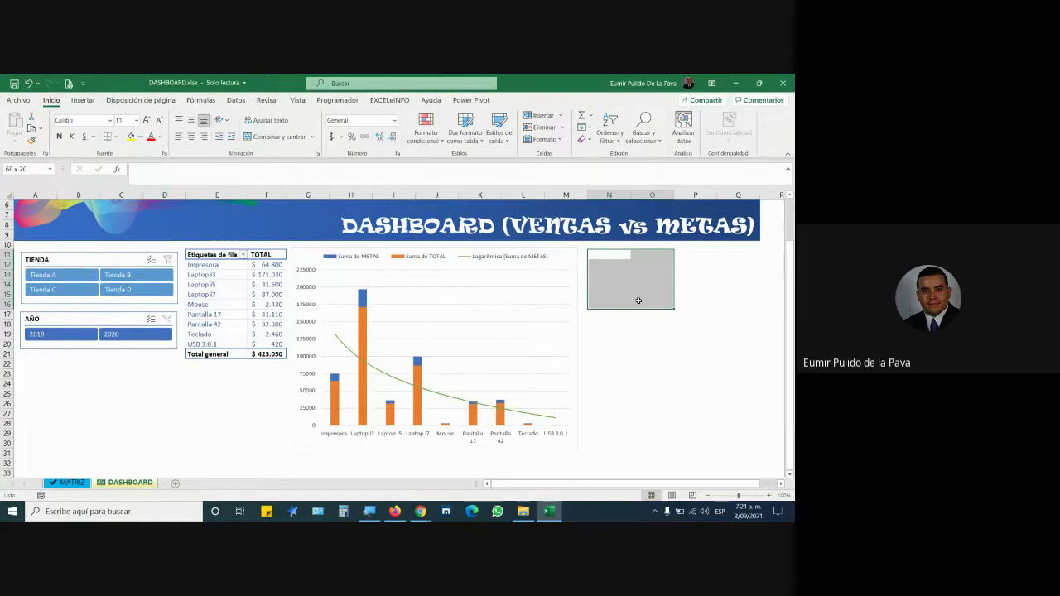
Admit another Google Meet join request and return to Excel.
{"action": "mouse_move", "coordinate": [421, 511]}
{"action": "left_click", "coordinate": [407, 443]}
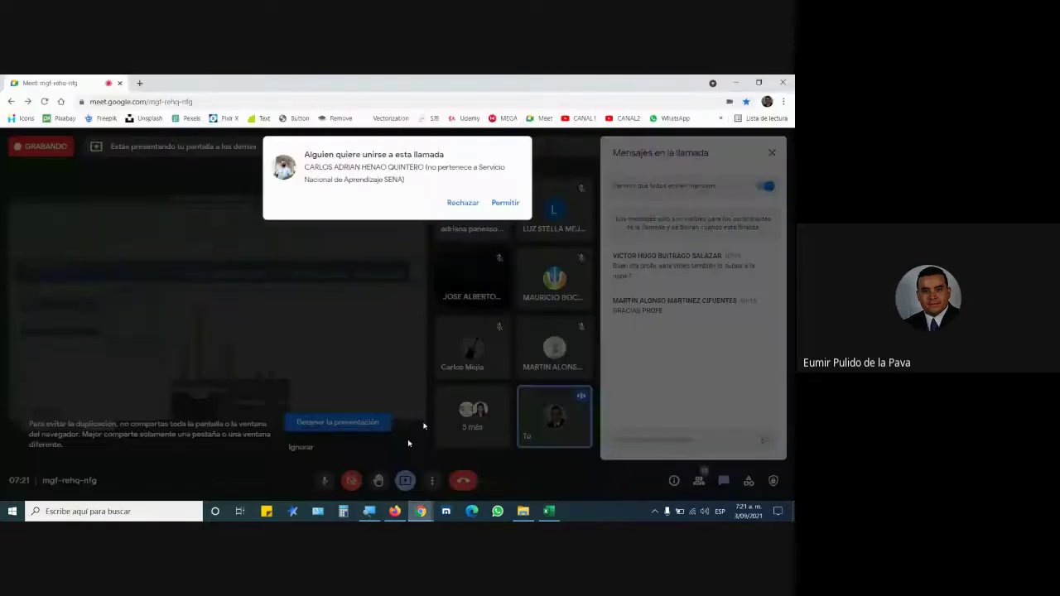
{"action": "left_click", "coordinate": [505, 202]}
{"action": "key", "text": "alt+Tab"}
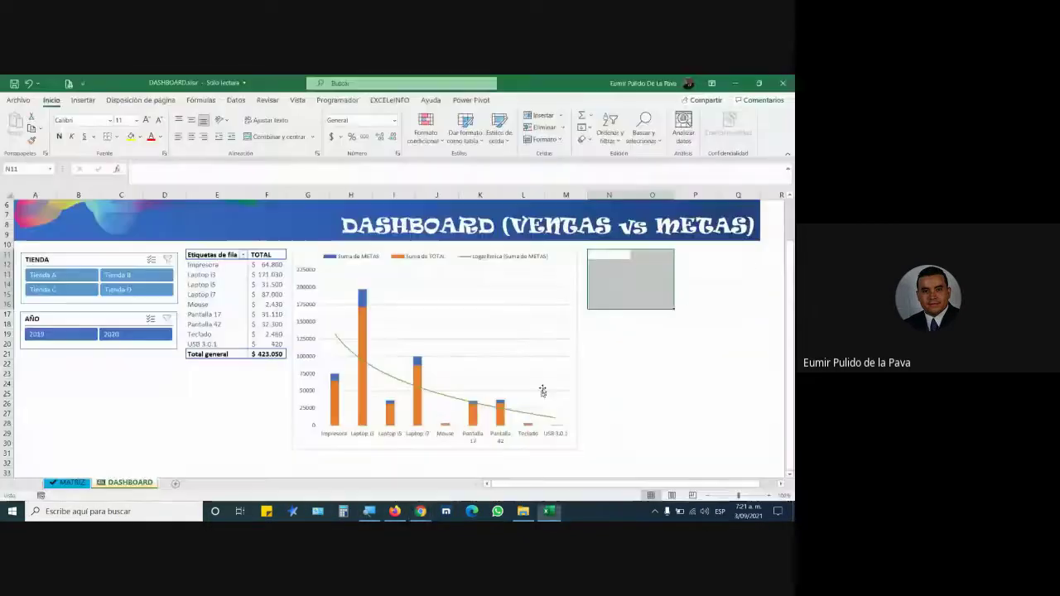
Merge N11:O16 with wrapped, vertically centred text.
{"action": "left_click", "coordinate": [267, 135]}
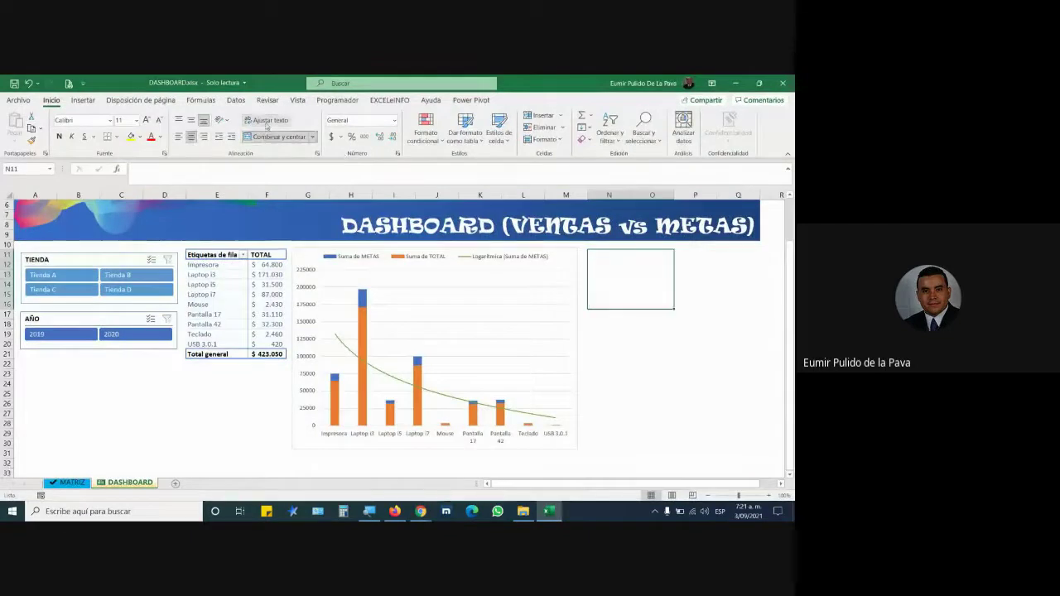
{"action": "left_click", "coordinate": [266, 122]}
{"action": "left_click", "coordinate": [191, 120]}
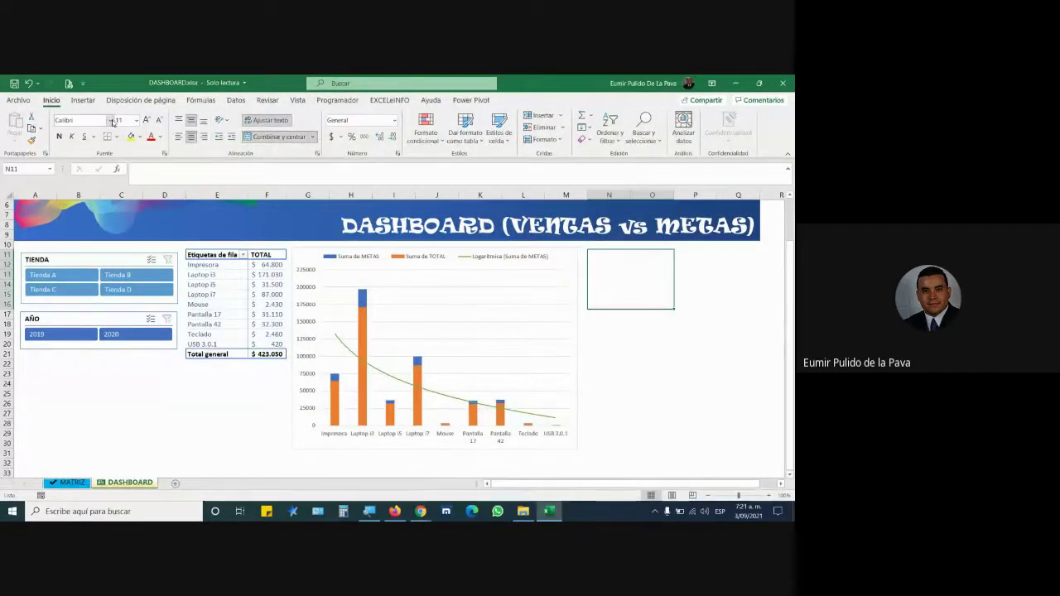
{"action": "left_click", "coordinate": [111, 121]}
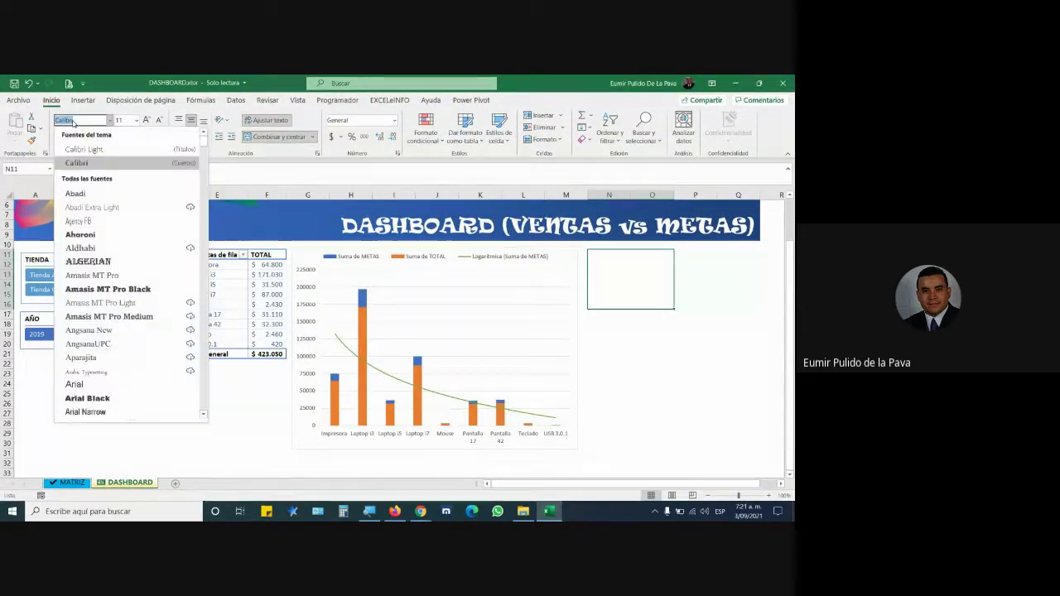
{"action": "key", "text": "Escape"}
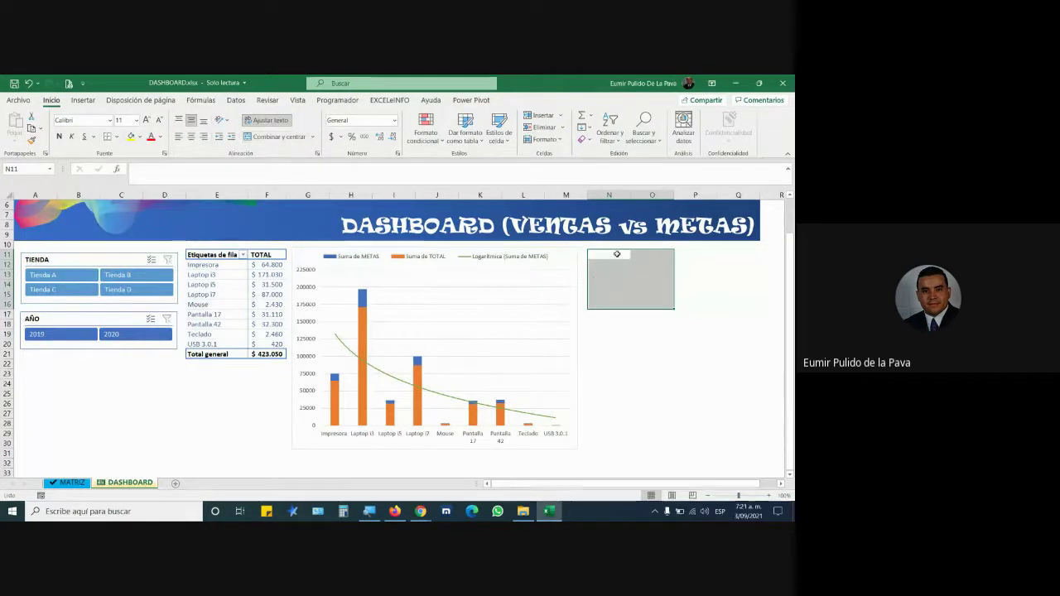
Merge N11:Q12 into a single header cell.
{"action": "left_click_drag", "start_coordinate": [617, 255], "coordinate": [732, 254]}
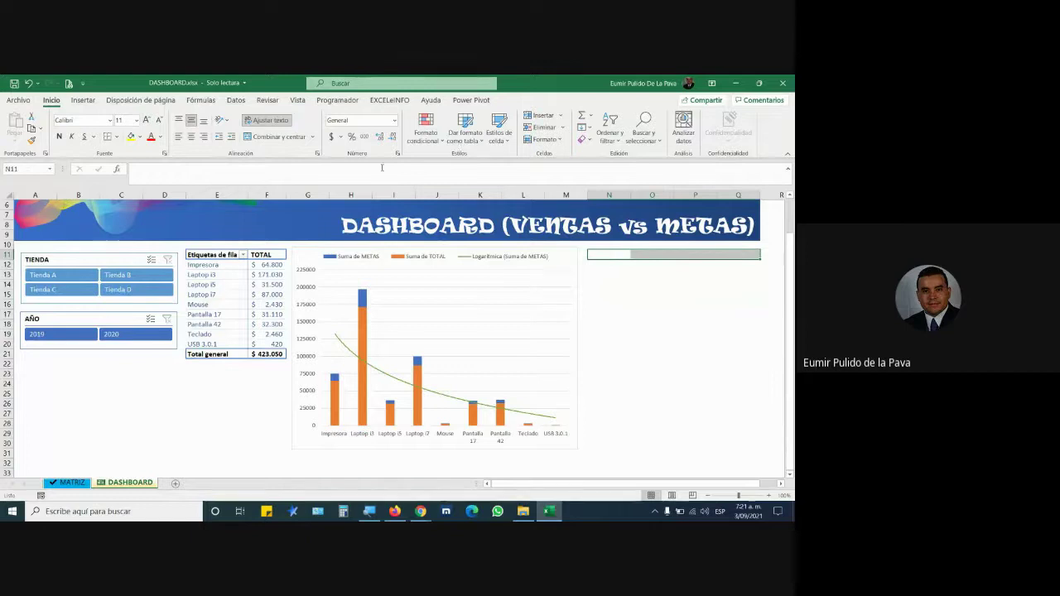
{"action": "left_click", "coordinate": [278, 136]}
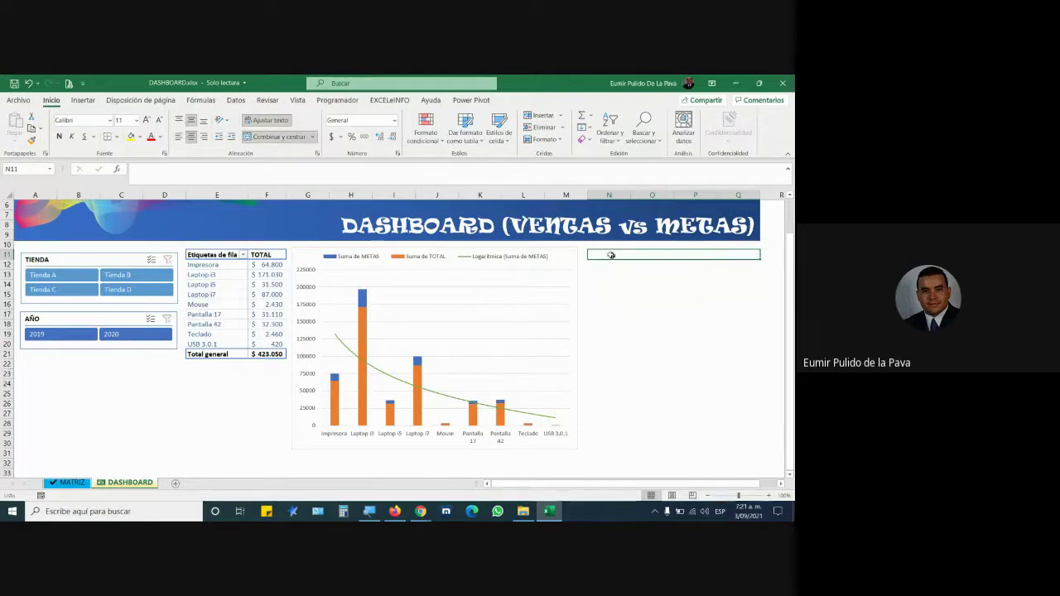
{"action": "left_click_drag", "start_coordinate": [599, 254], "coordinate": [598, 262]}
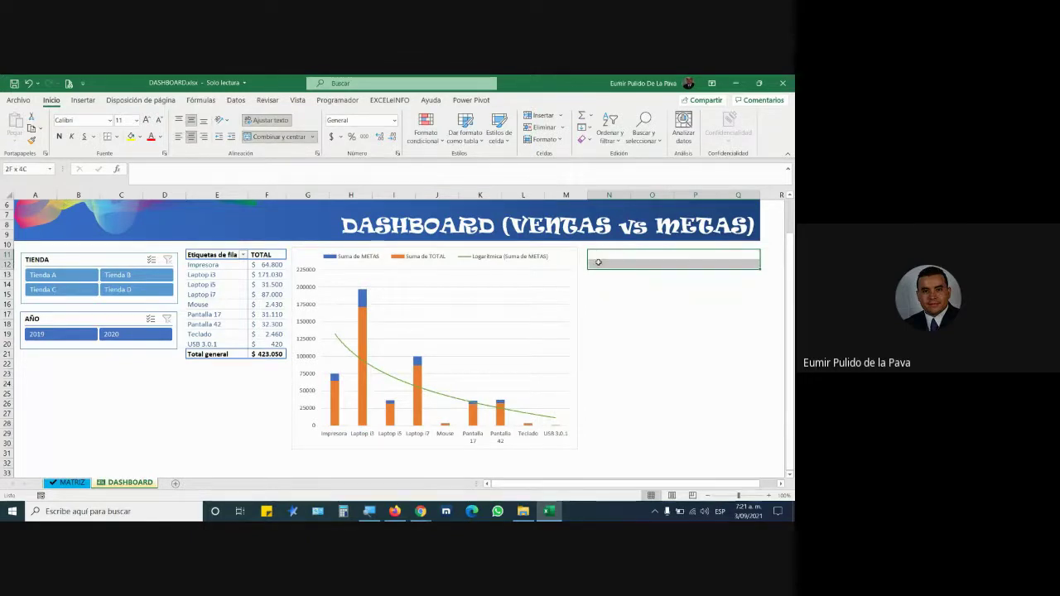
{"action": "left_click", "coordinate": [280, 137]}
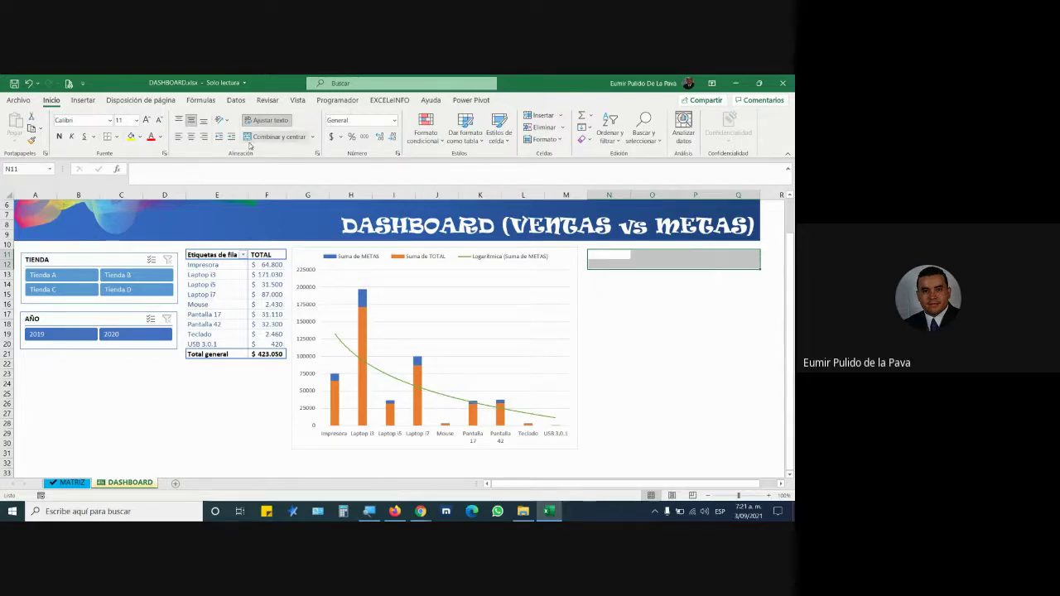
Enter the header 'TOTAL % VENTAS' in Amasis MT Pro Black at size 18.
{"action": "left_click", "coordinate": [110, 120]}
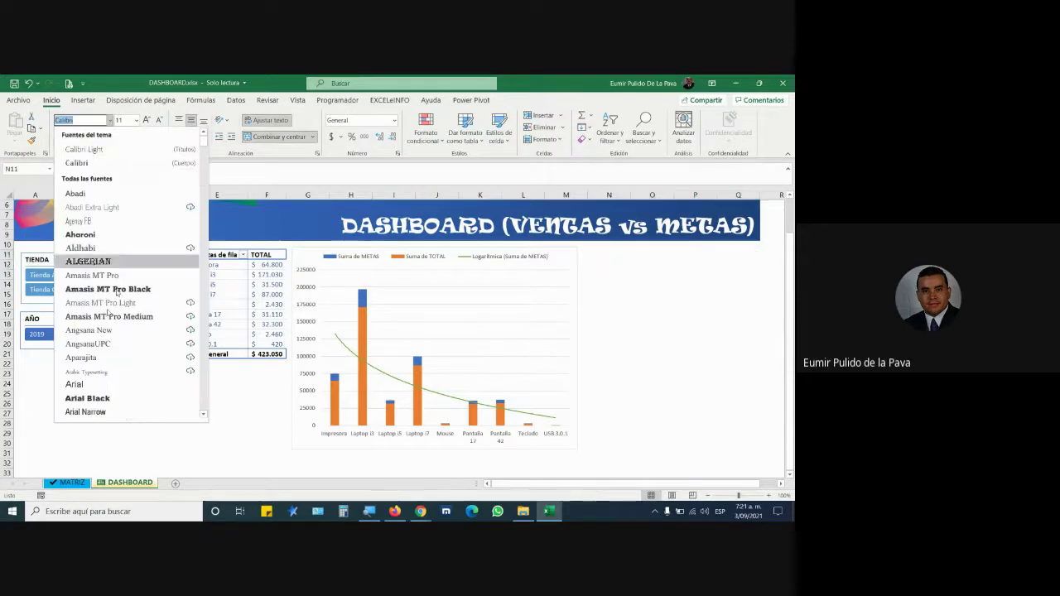
{"action": "left_click", "coordinate": [91, 275]}
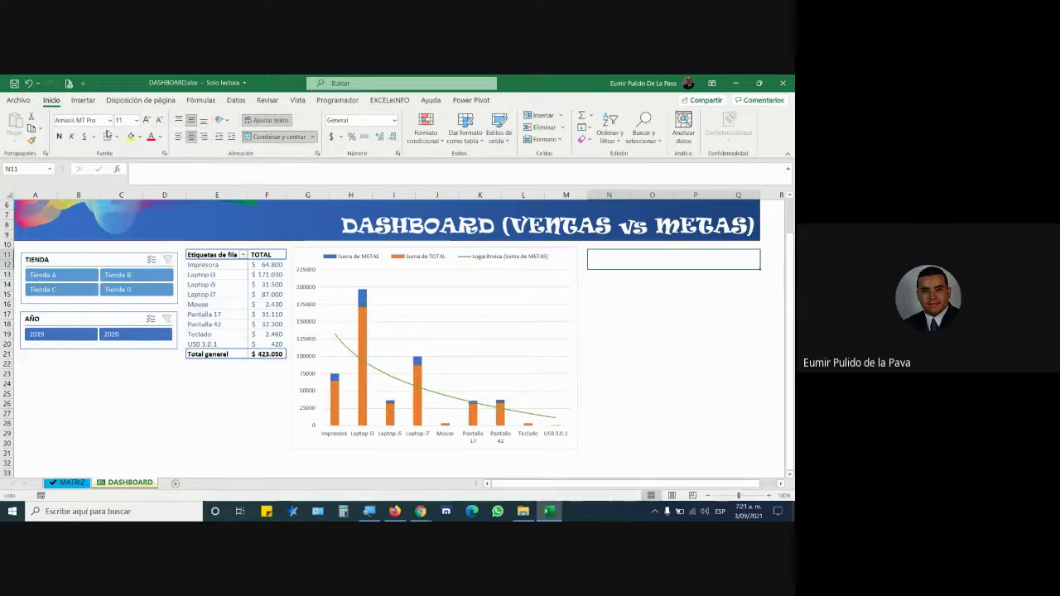
{"action": "left_click", "coordinate": [110, 120]}
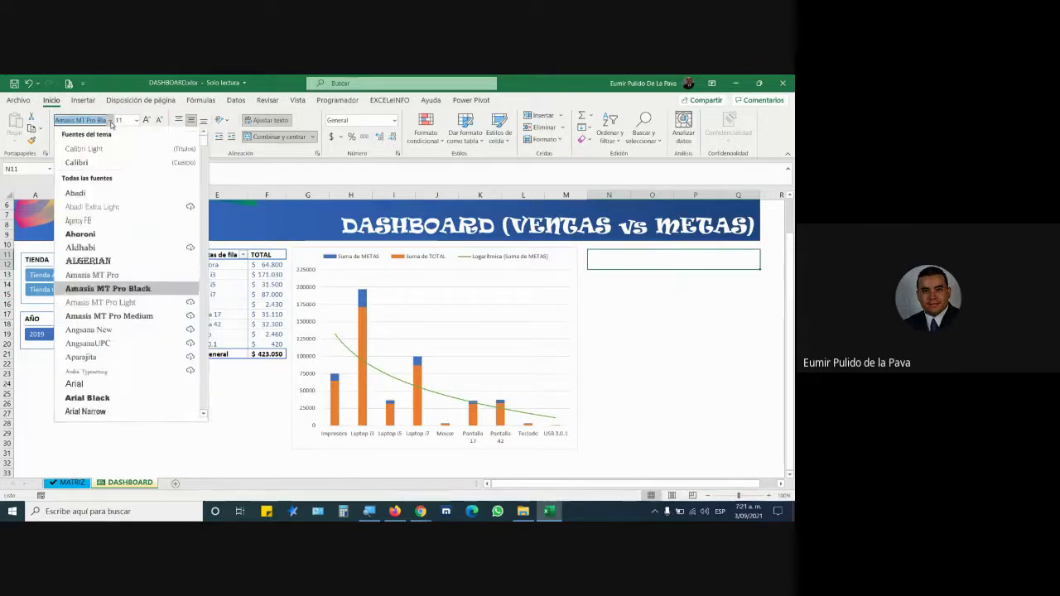
{"action": "left_click", "coordinate": [91, 282]}
{"action": "left_click", "coordinate": [145, 120]}
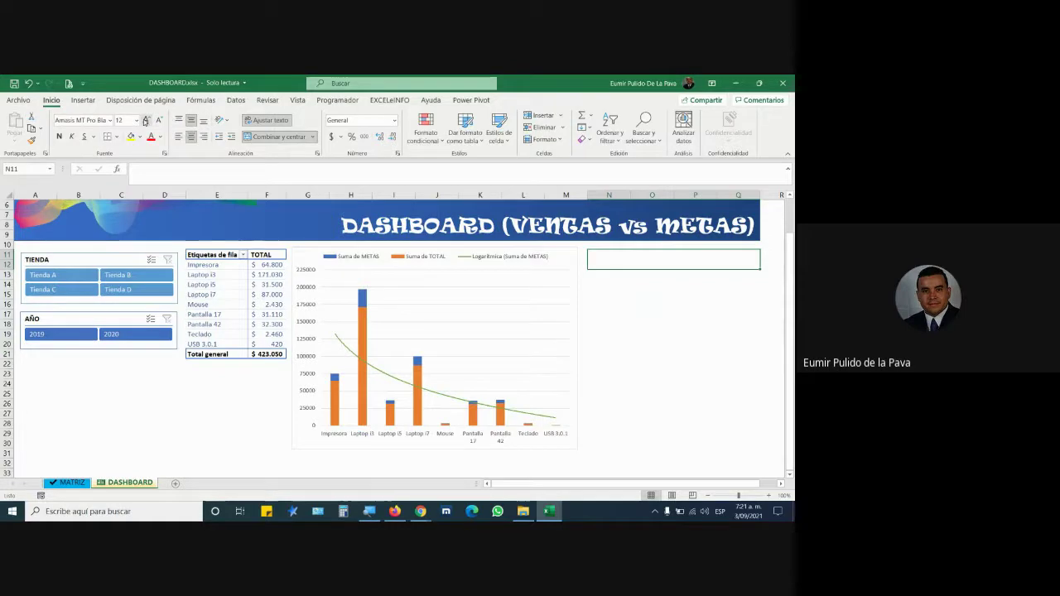
{"action": "left_click", "coordinate": [145, 121]}
{"action": "type", "text": "OTAL"}
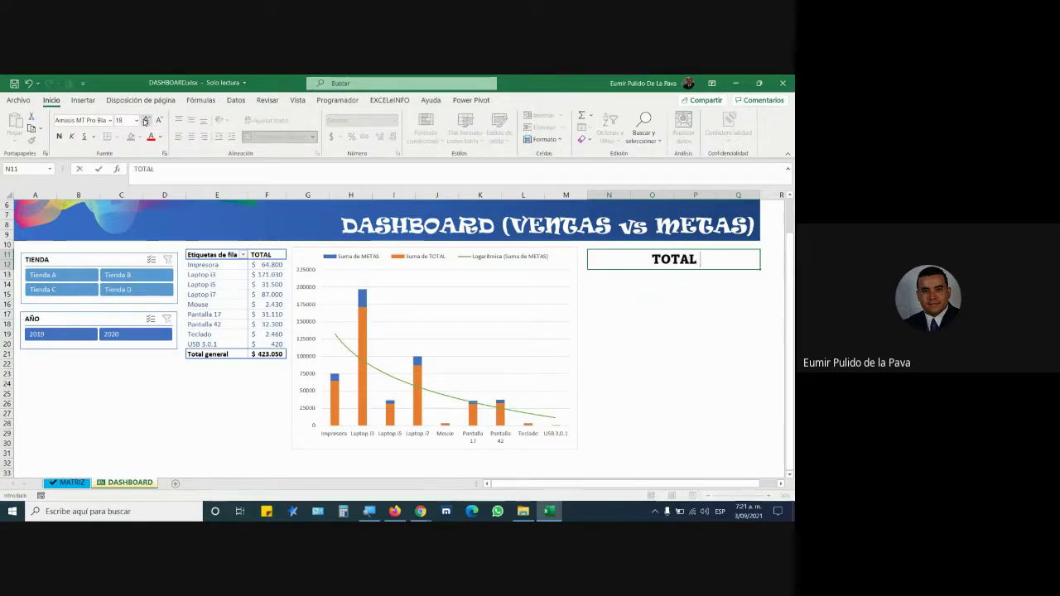
{"action": "type", "text": " % VENTA"}
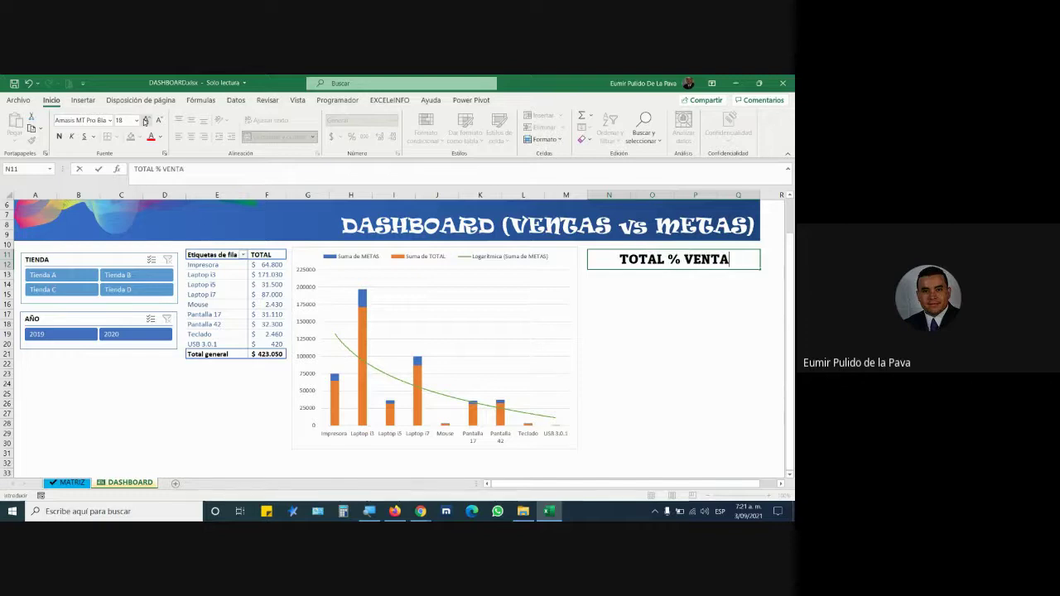
{"action": "type", "text": "S"}
{"action": "key", "text": "Return"}
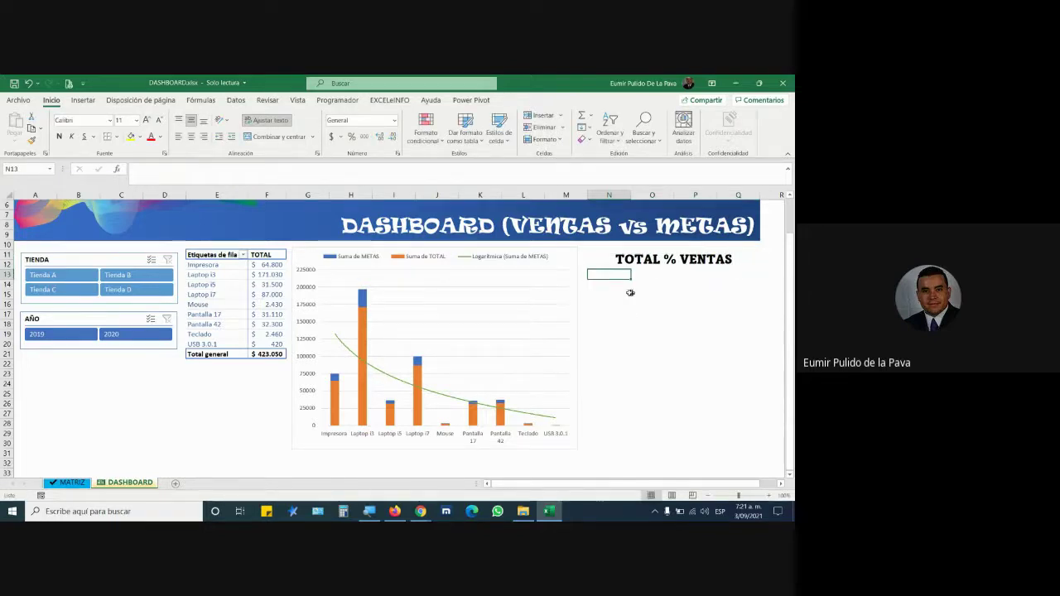
Merge N13:O18 into a value box in Broadway font at a larger size.
{"action": "left_click_drag", "start_coordinate": [615, 272], "coordinate": [639, 323]}
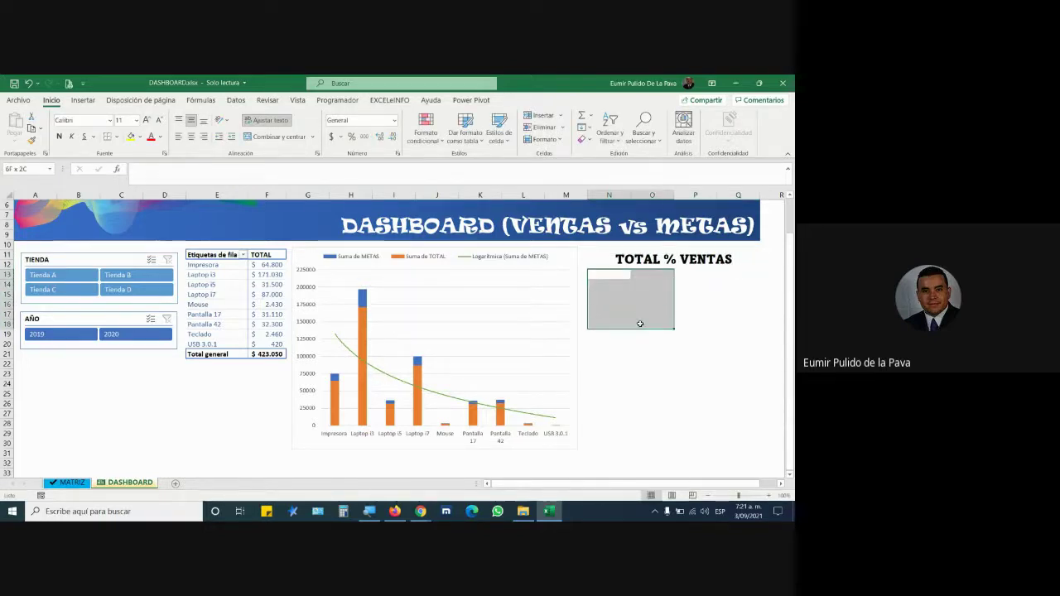
{"action": "left_click", "coordinate": [275, 137]}
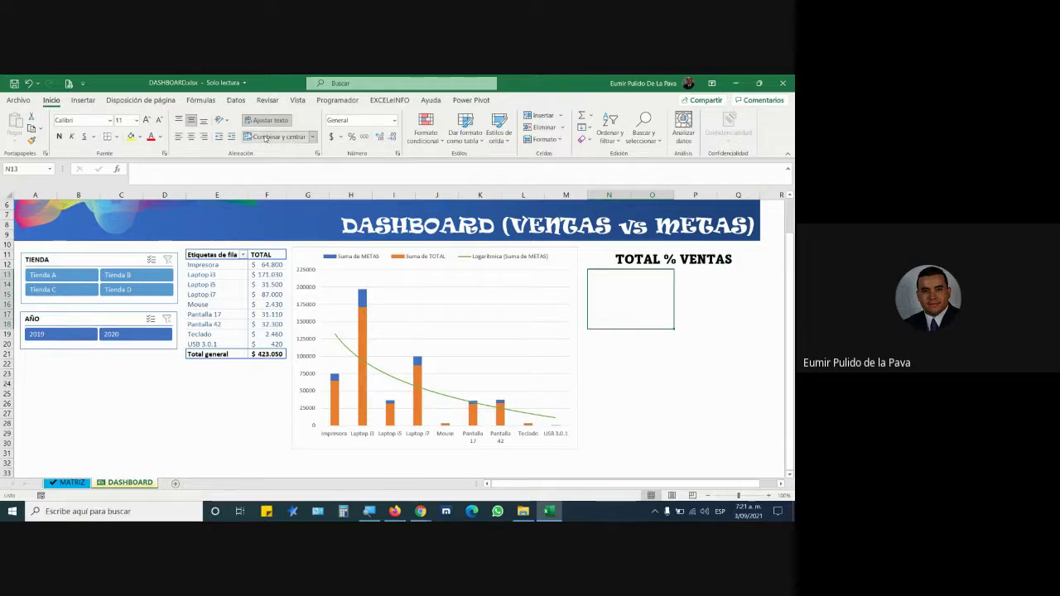
{"action": "left_click", "coordinate": [109, 120]}
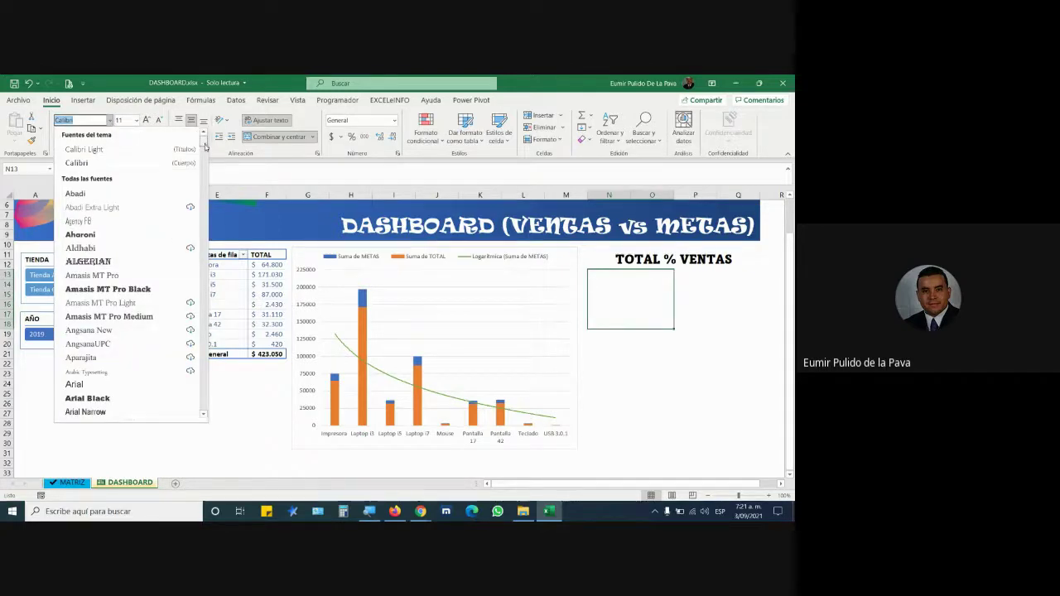
{"action": "scroll", "coordinate": [99, 273], "scroll_direction": "down", "scroll_amount": 5}
{"action": "scroll", "coordinate": [76, 256], "scroll_direction": "down", "scroll_amount": 3}
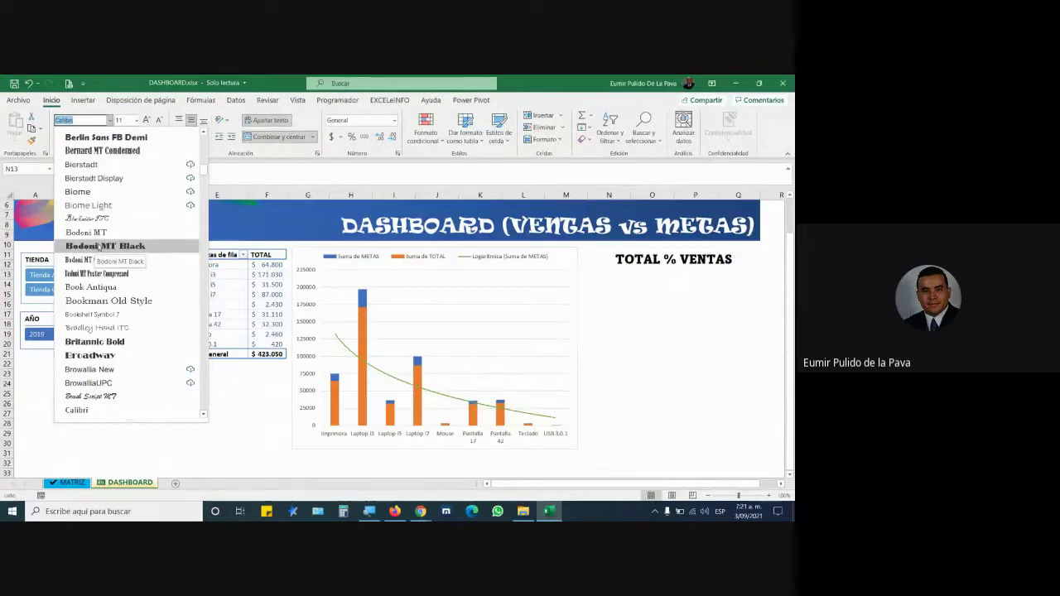
{"action": "left_click", "coordinate": [107, 355]}
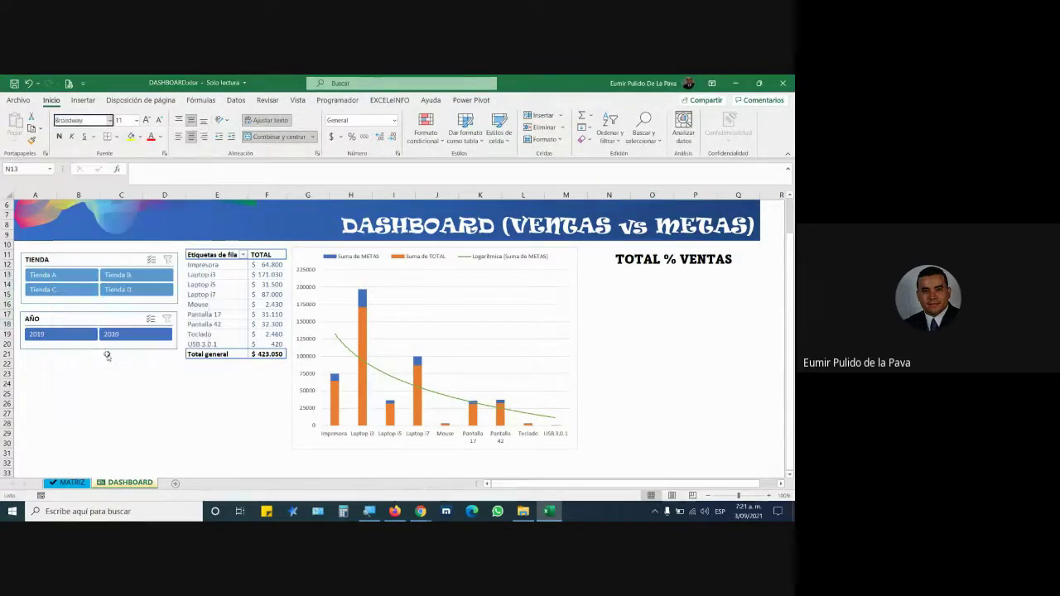
{"action": "left_click_drag", "start_coordinate": [590, 272], "coordinate": [654, 325]}
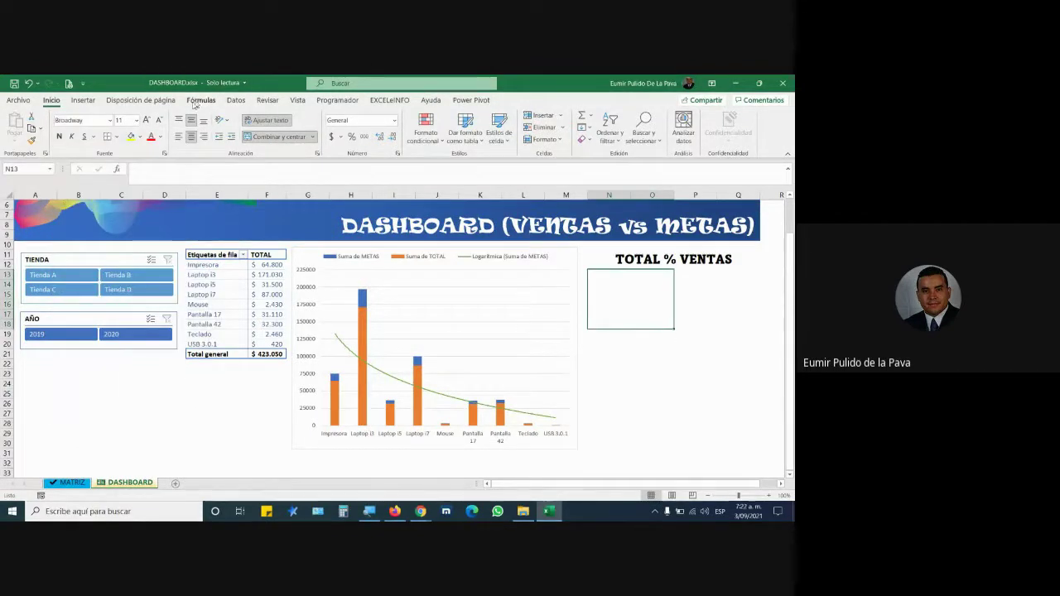
{"action": "left_click", "coordinate": [145, 121]}
{"action": "left_click", "coordinate": [146, 121]}
Give the whole TOTAL % VENTAS box a thick outside border.
{"action": "left_click", "coordinate": [31, 140]}
{"action": "left_click_drag", "start_coordinate": [638, 263], "coordinate": [643, 313]}
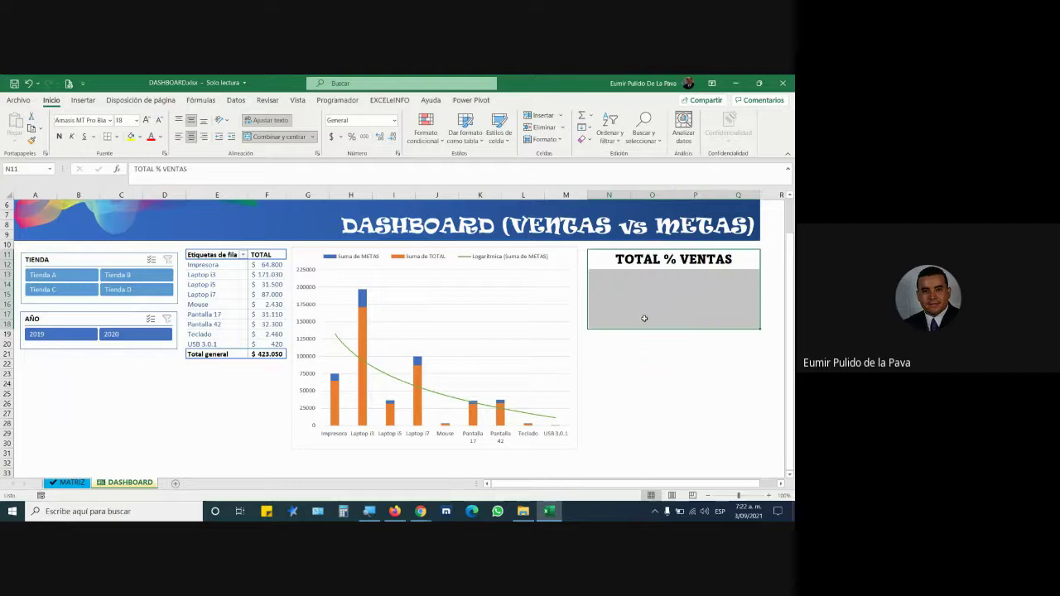
{"action": "left_click", "coordinate": [115, 137]}
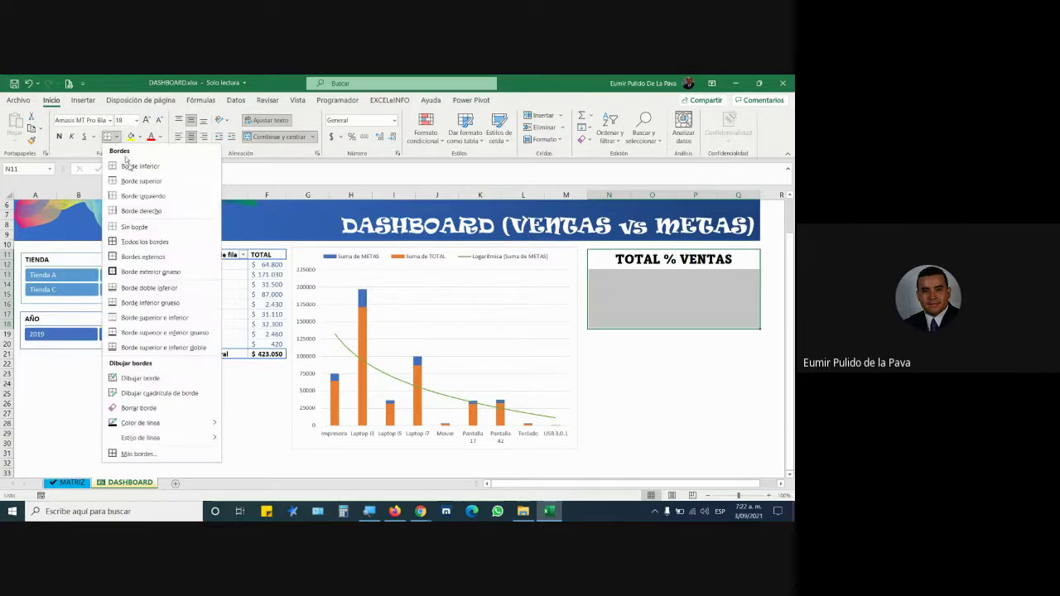
{"action": "left_click", "coordinate": [136, 272]}
{"action": "left_click", "coordinate": [737, 314]}
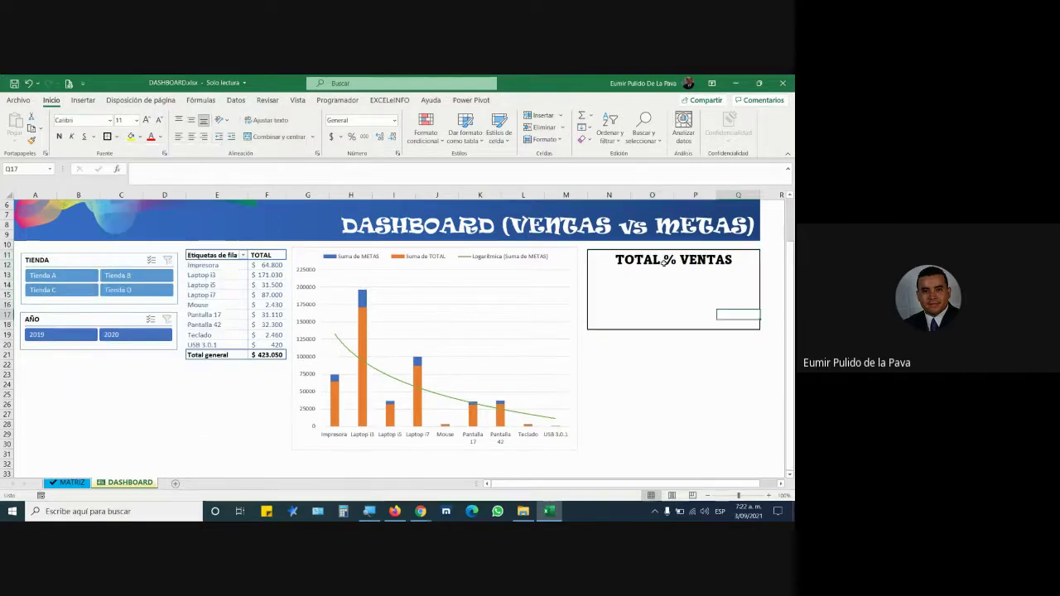
Copy N13's formatting onto the right value cell P13 and start a formula in N13.
{"action": "left_click", "coordinate": [631, 289]}
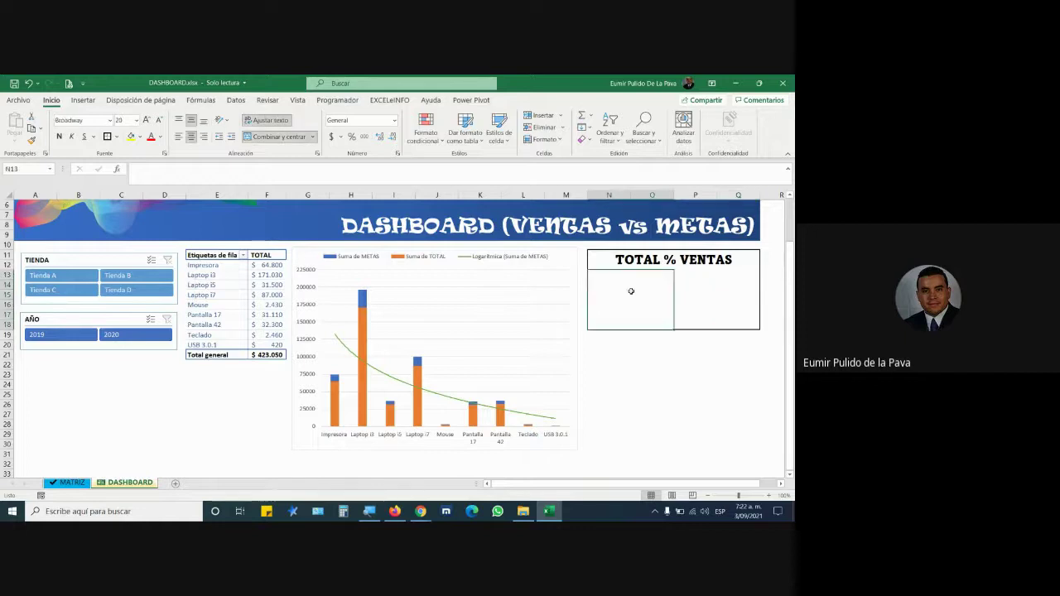
{"action": "left_click", "coordinate": [30, 141]}
{"action": "left_click", "coordinate": [685, 271]}
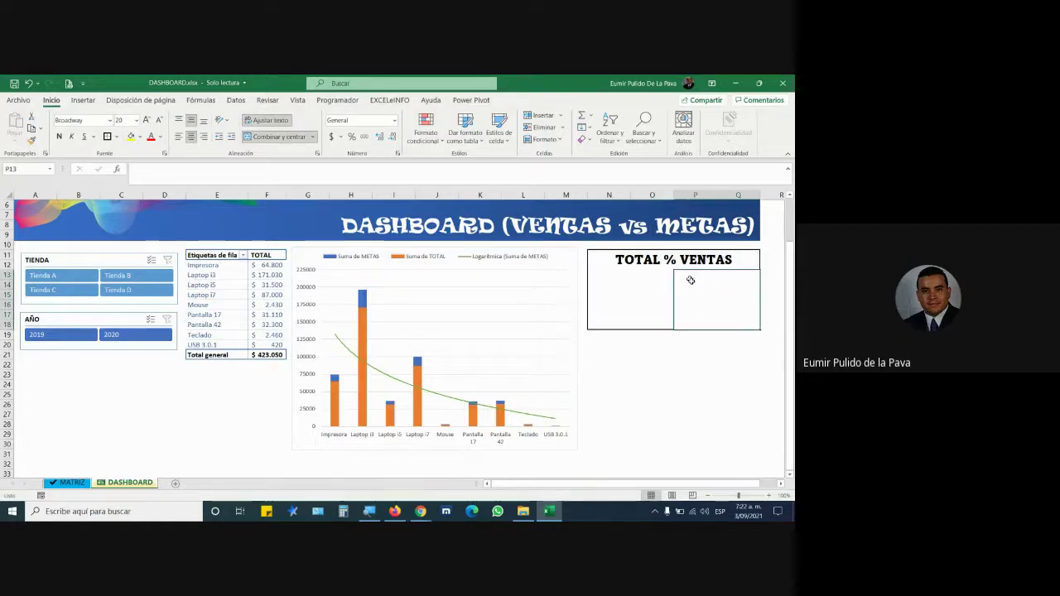
{"action": "type", "text": "="}
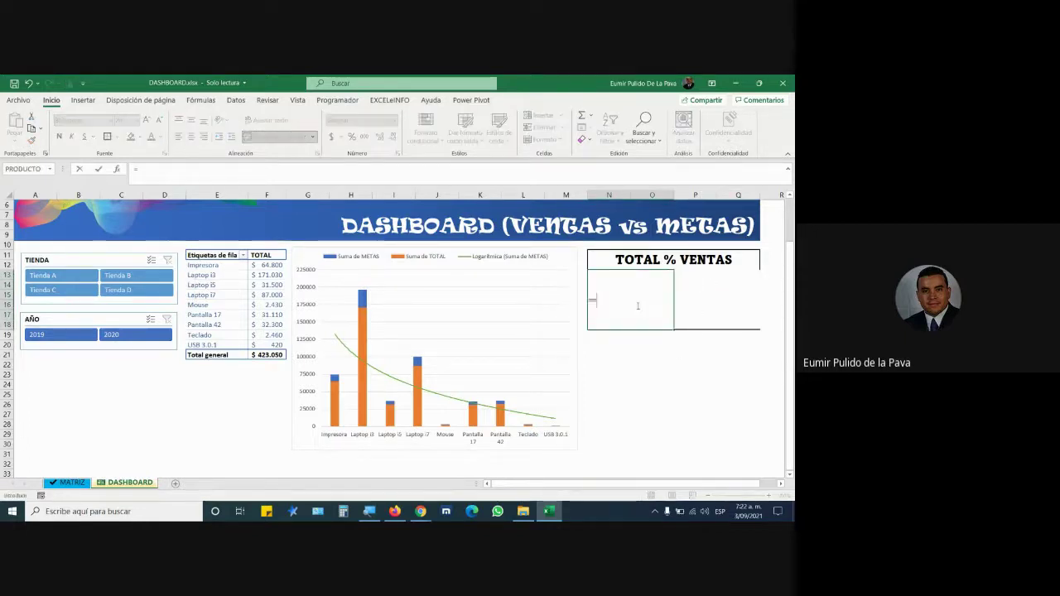
Link N13 to MATRIZ!L19, formatted as accounting currency without decimals ($ 423.050).
{"action": "left_click", "coordinate": [80, 483]}
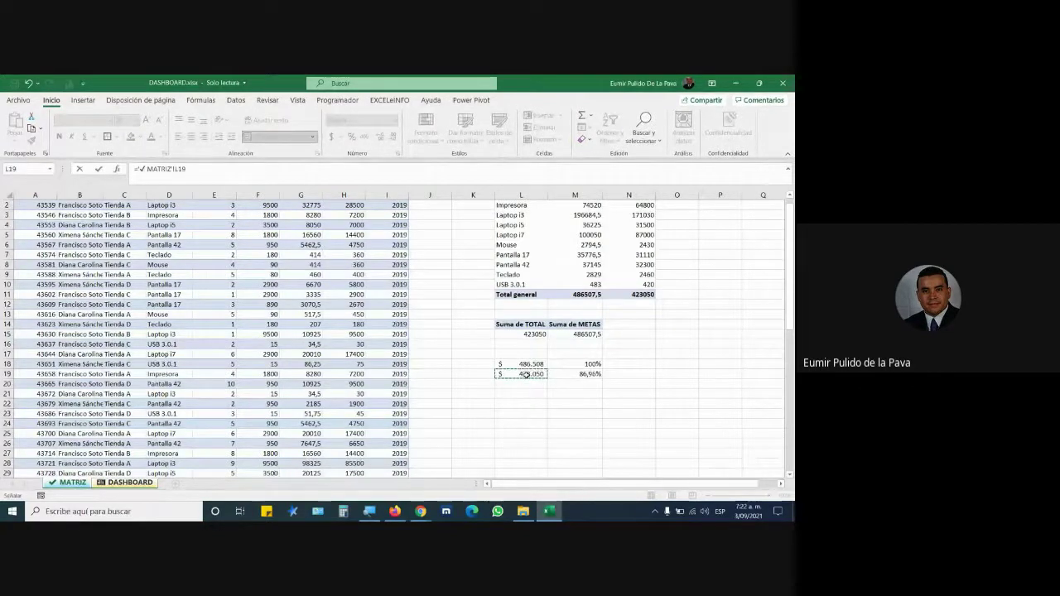
{"action": "key", "text": "Return"}
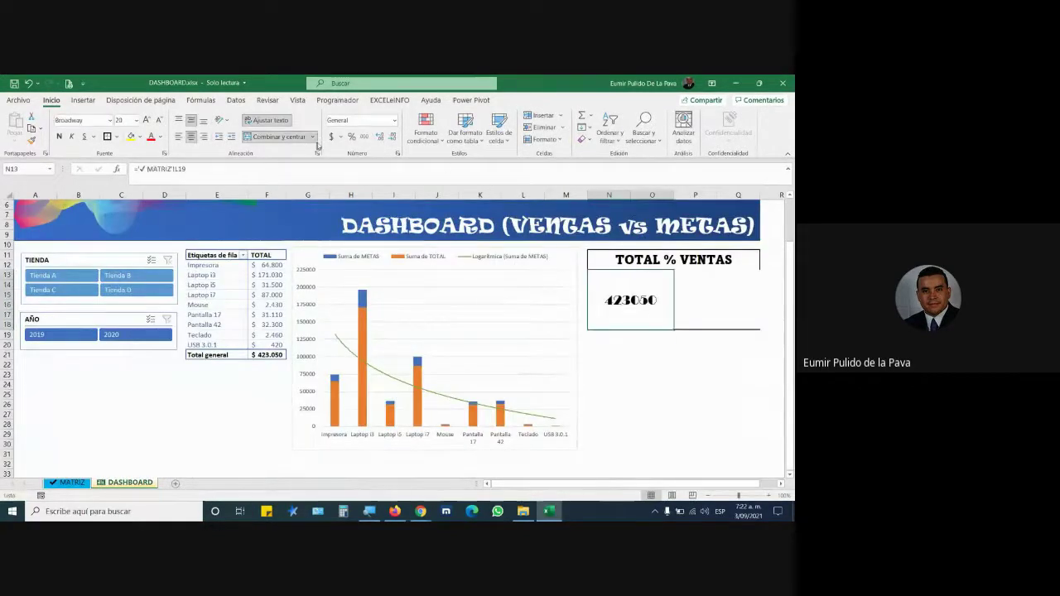
{"action": "left_click", "coordinate": [331, 136]}
{"action": "left_click", "coordinate": [390, 137]}
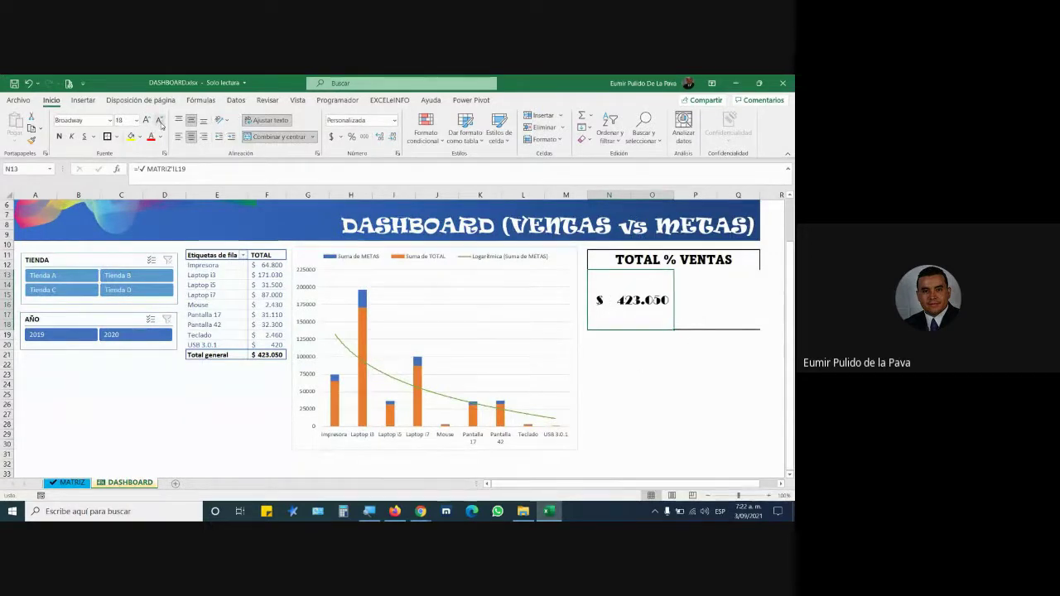
Check the box outline and select the right value cell P13.
{"action": "left_click", "coordinate": [703, 310]}
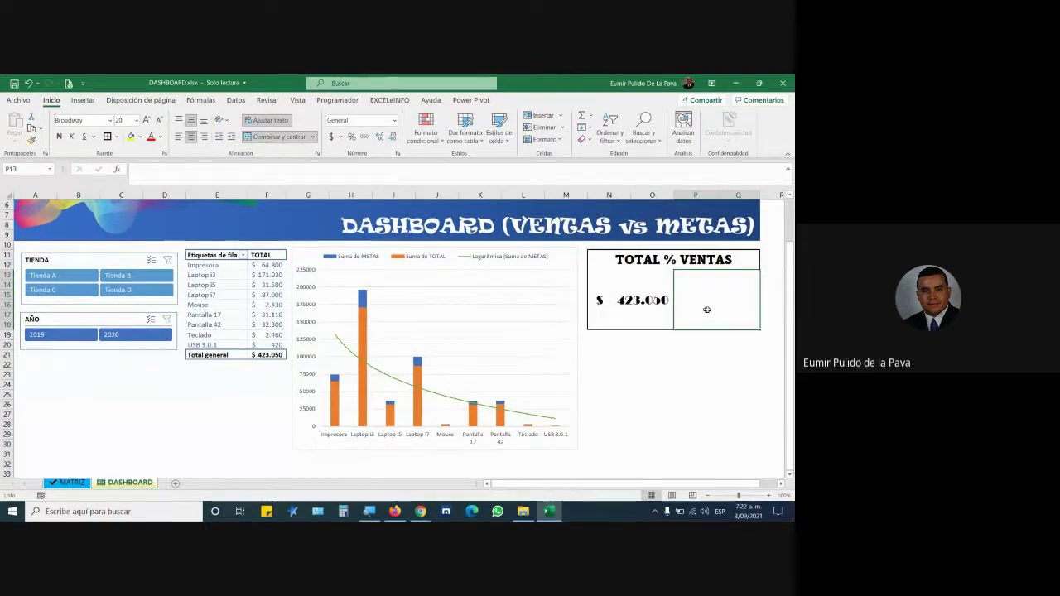
{"action": "left_click_drag", "start_coordinate": [628, 258], "coordinate": [704, 308]}
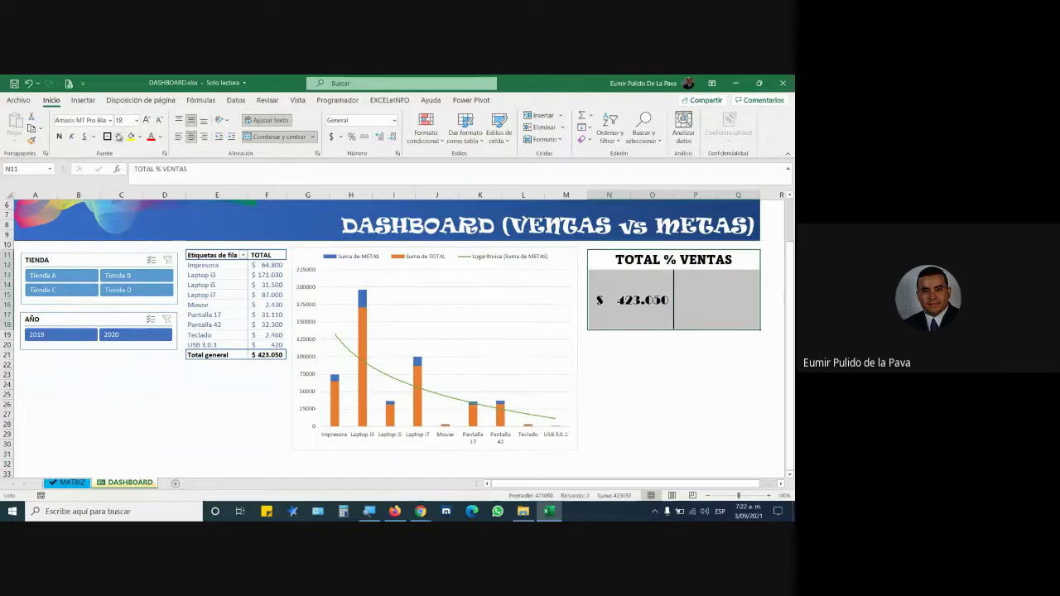
{"action": "left_click", "coordinate": [107, 136]}
{"action": "left_click", "coordinate": [690, 312]}
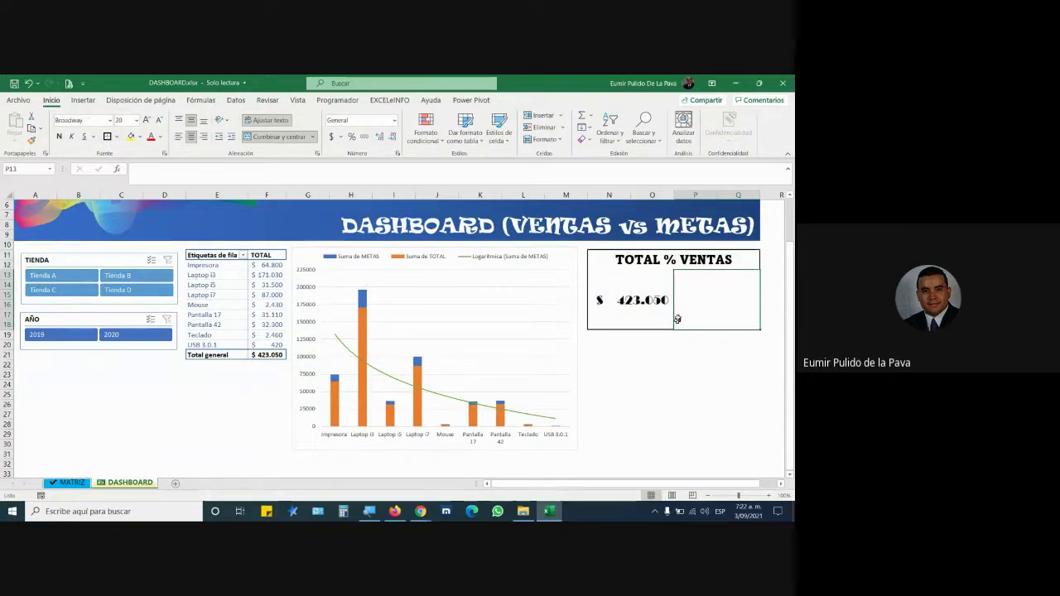
{"action": "left_click", "coordinate": [693, 366]}
{"action": "left_click", "coordinate": [701, 302]}
Apply a border to P13 and link it to MATRIZ!M19, showing 86,96%.
{"action": "right_click", "coordinate": [702, 302]}
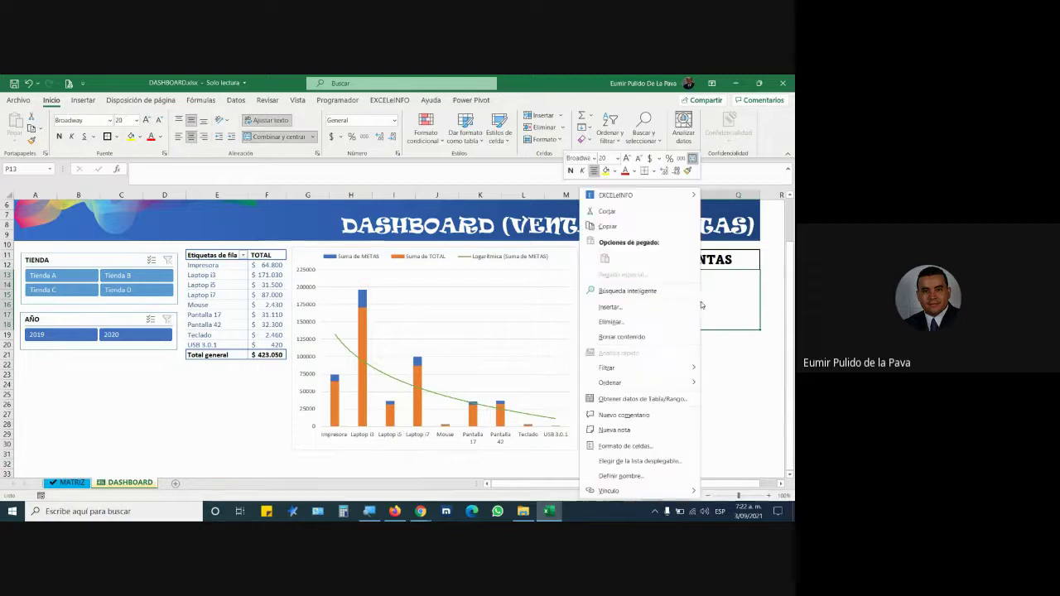
{"action": "left_click", "coordinate": [637, 448]}
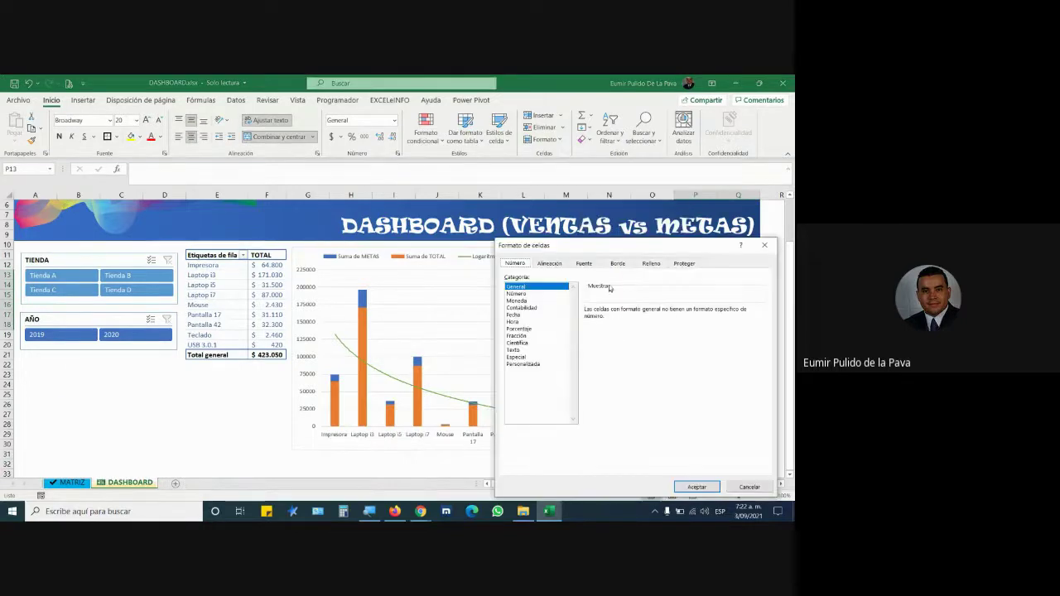
{"action": "left_click", "coordinate": [616, 264]}
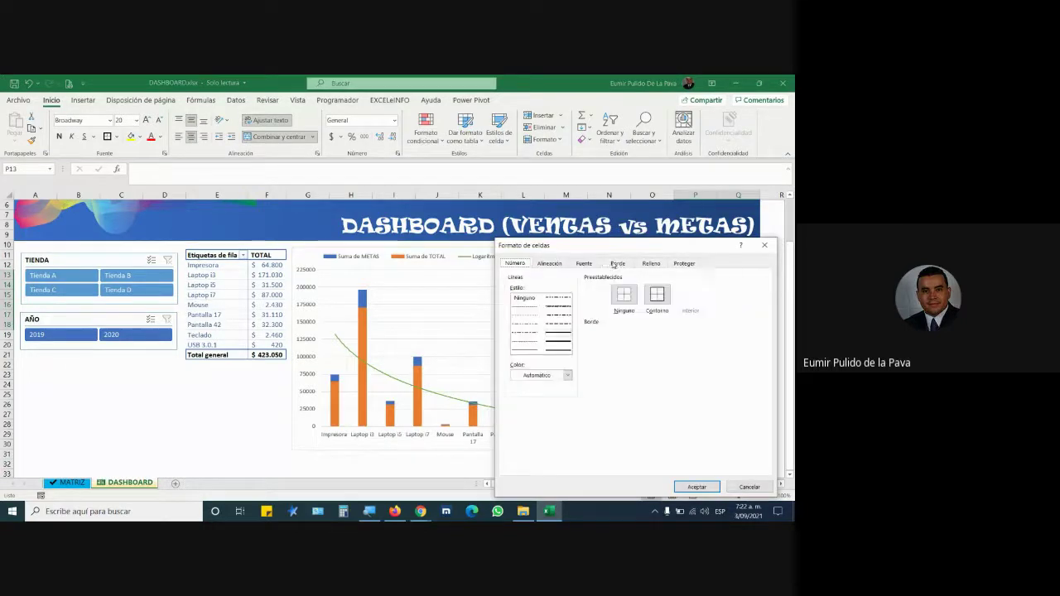
{"action": "left_click", "coordinate": [697, 487]}
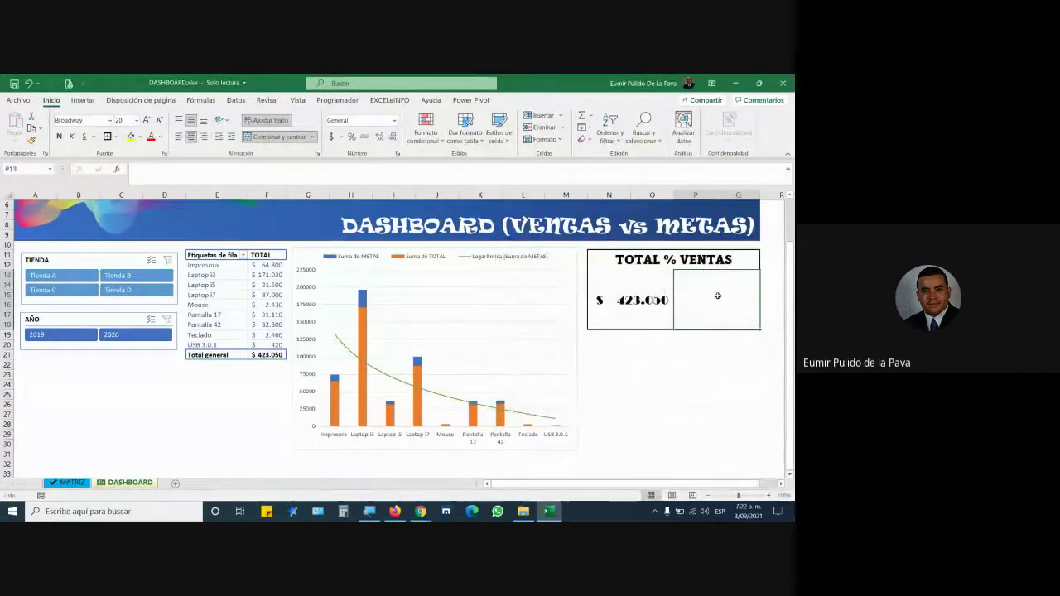
{"action": "type", "text": "="}
{"action": "left_click", "coordinate": [68, 483]}
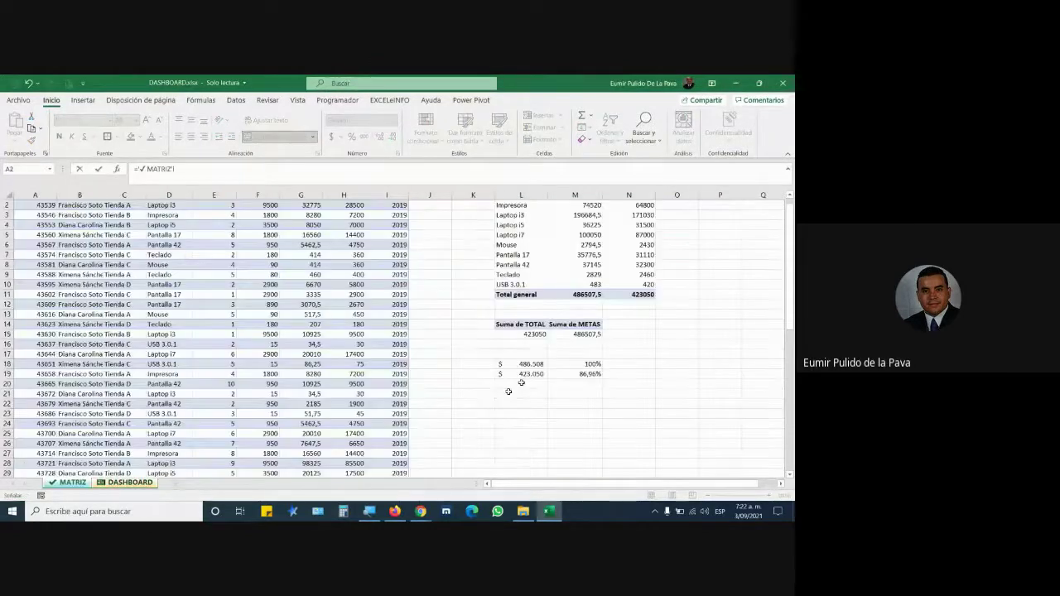
{"action": "left_click", "coordinate": [584, 375]}
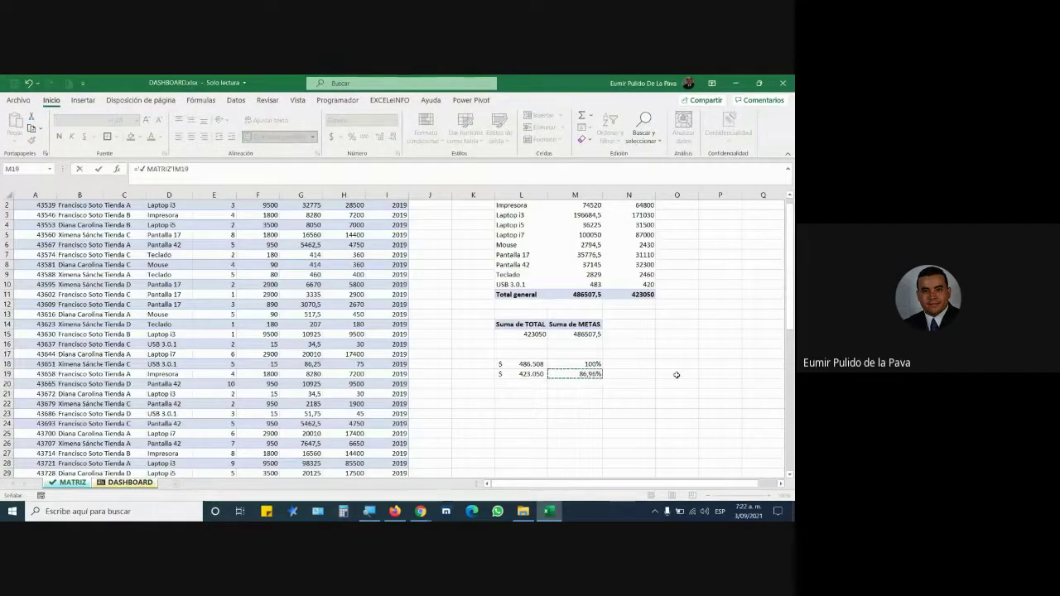
{"action": "key", "text": "Return"}
Select the TOTAL % VENTAS title cell N11 for a fill colour.
{"action": "left_click", "coordinate": [716, 300]}
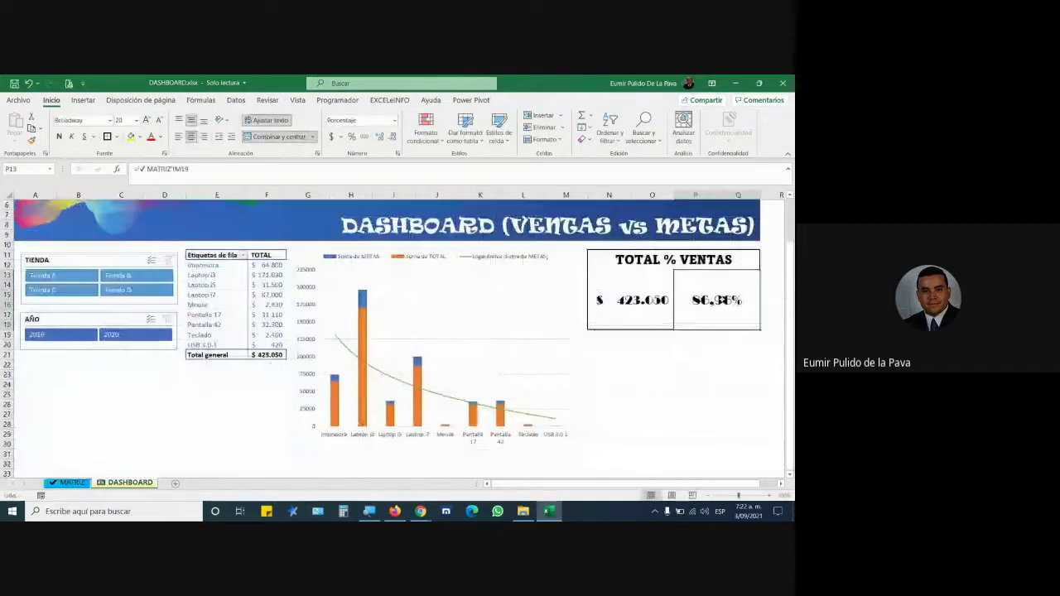
{"action": "left_click", "coordinate": [631, 261]}
{"action": "left_click", "coordinate": [626, 304]}
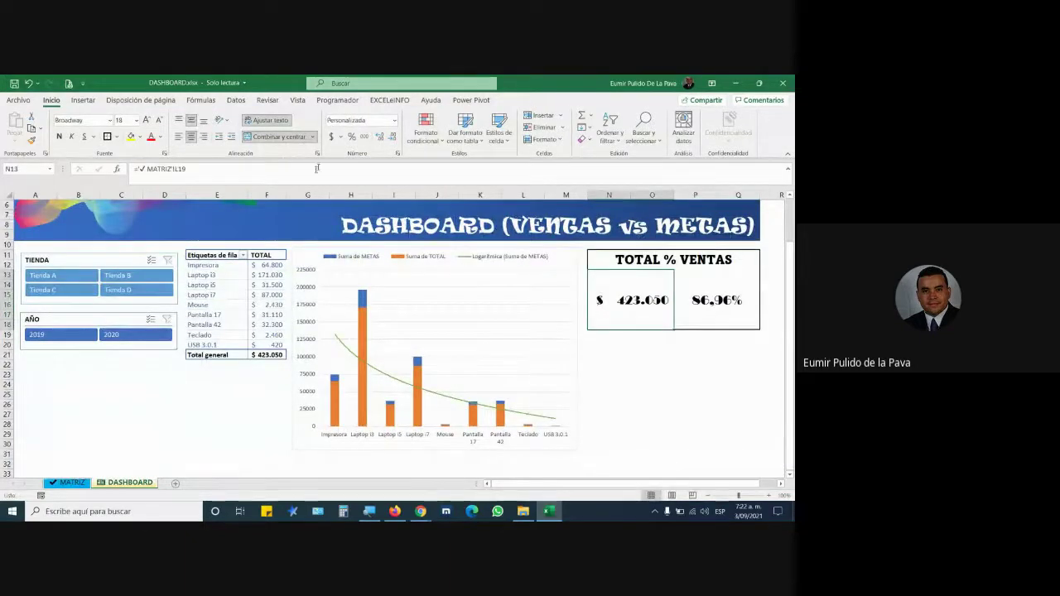
{"action": "left_click", "coordinate": [639, 260]}
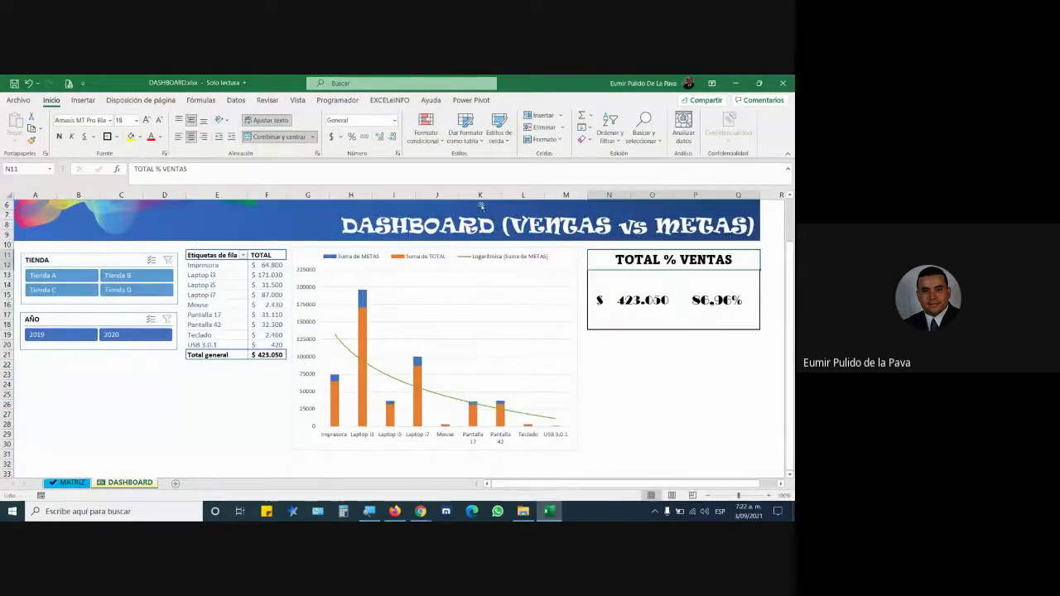
{"action": "left_click", "coordinate": [139, 137]}
Fill the title grey and the value area, including 86,96%, light blue.
{"action": "left_click", "coordinate": [163, 178]}
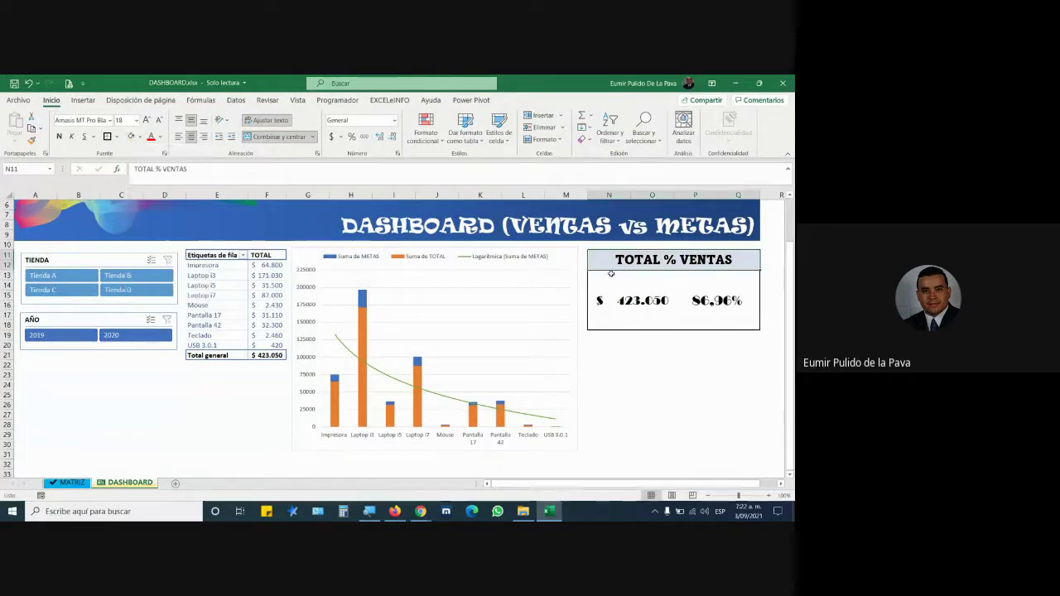
{"action": "left_click", "coordinate": [633, 320]}
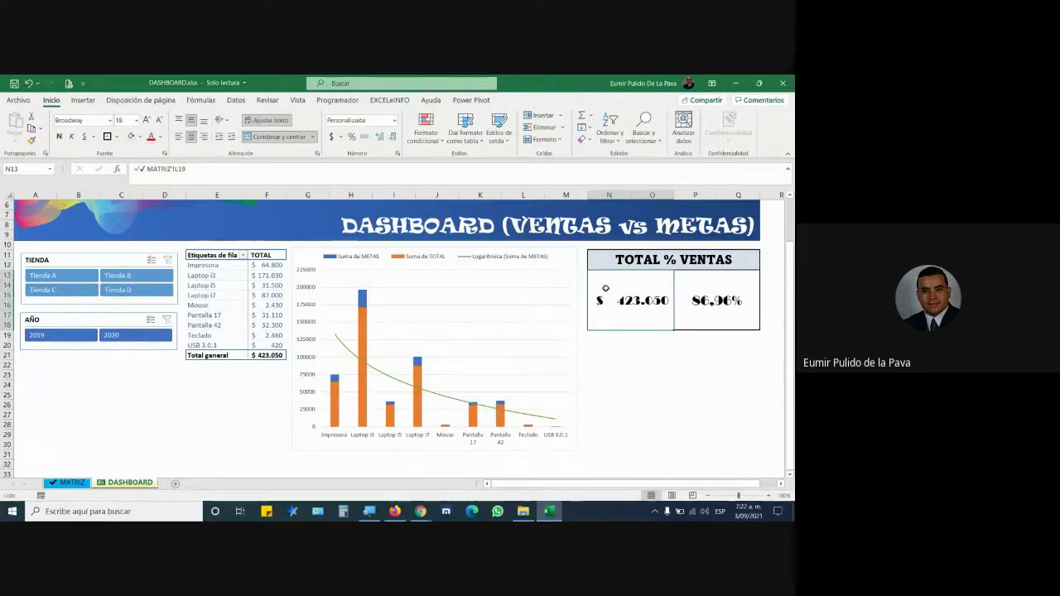
{"action": "left_click_drag", "start_coordinate": [605, 288], "coordinate": [737, 318]}
{"action": "left_click", "coordinate": [140, 137]}
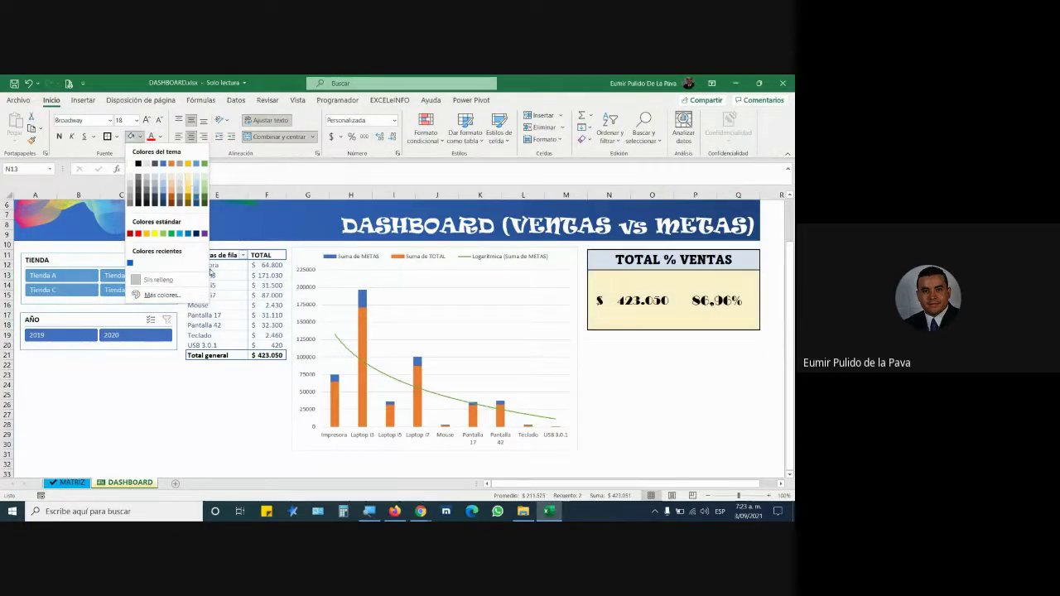
{"action": "left_click", "coordinate": [190, 176]}
{"action": "left_click", "coordinate": [652, 375]}
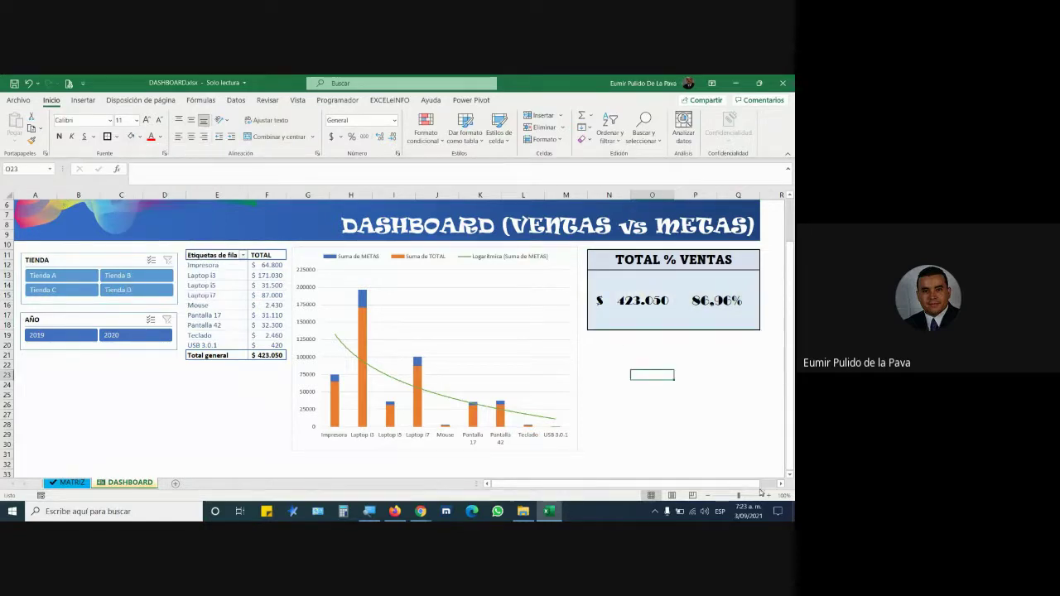
Give the TOTAL % VENTAS header a dark-blue fill with white text.
{"action": "left_click", "coordinate": [675, 274]}
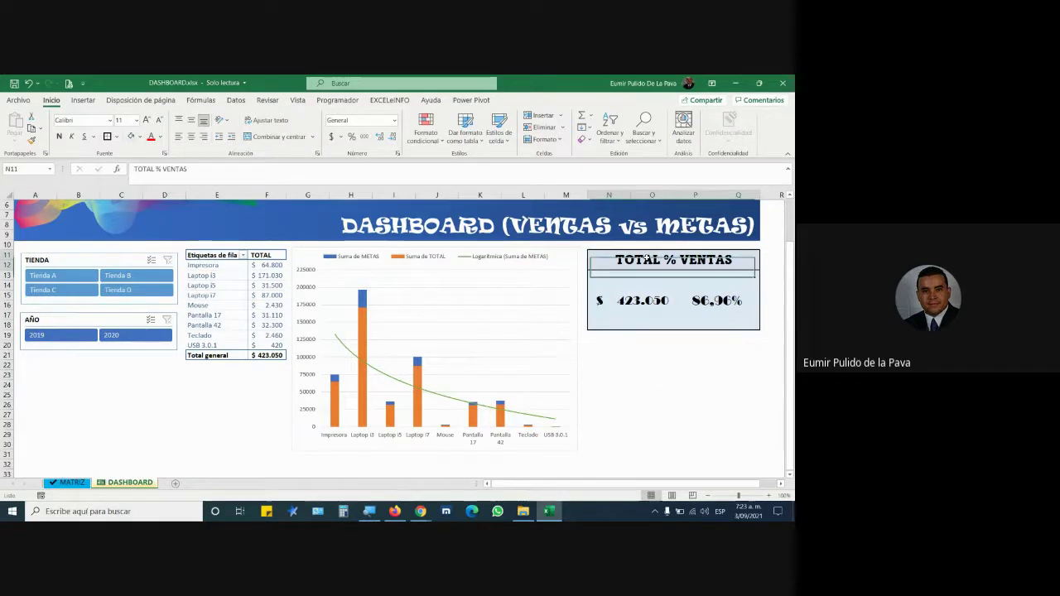
{"action": "left_click", "coordinate": [139, 137]}
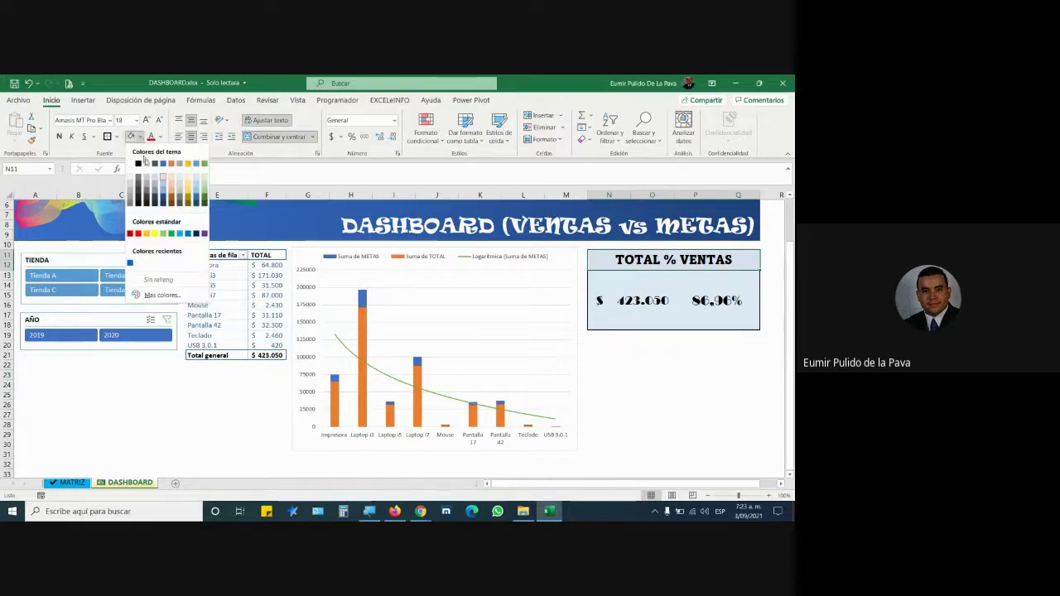
{"action": "left_click", "coordinate": [197, 234]}
{"action": "left_click", "coordinate": [160, 137]}
{"action": "left_click", "coordinate": [147, 163]}
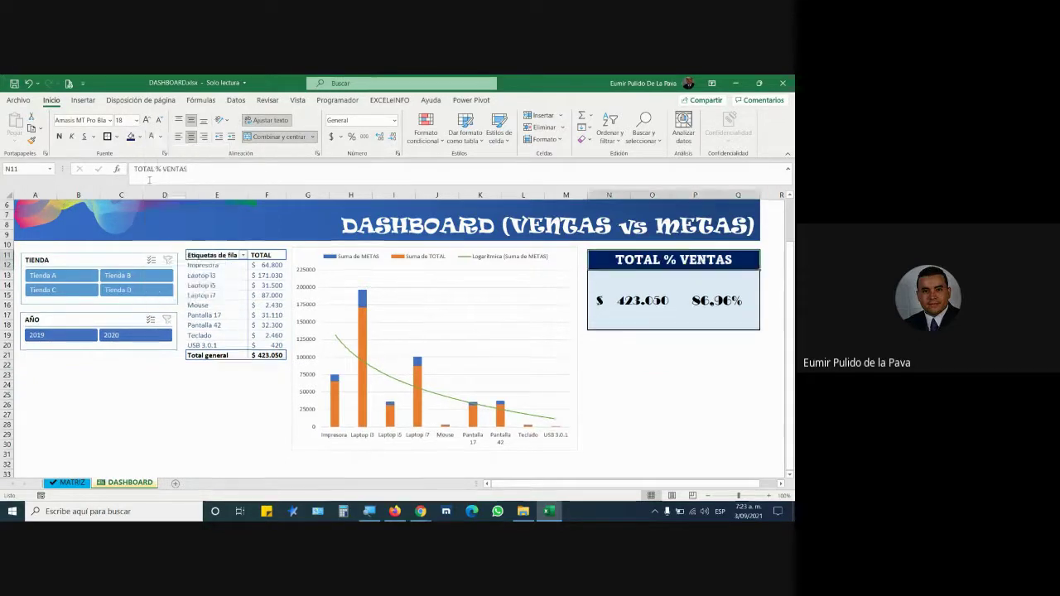
{"action": "left_click", "coordinate": [684, 405]}
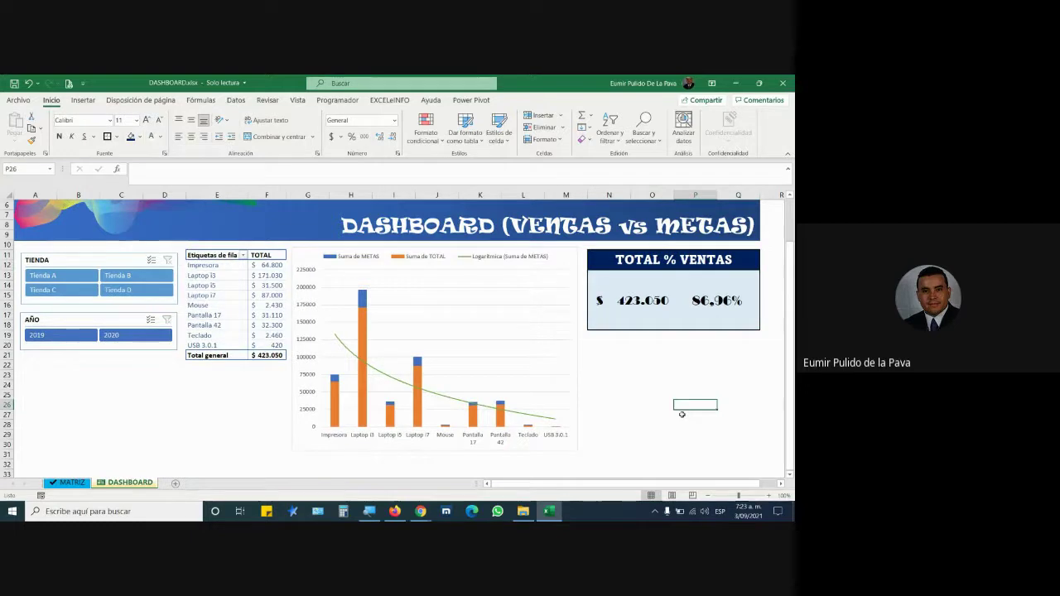
Set the $ 423.050 and 86,96% values to a larger Britannic Bold.
{"action": "left_click_drag", "start_coordinate": [634, 300], "coordinate": [717, 300]}
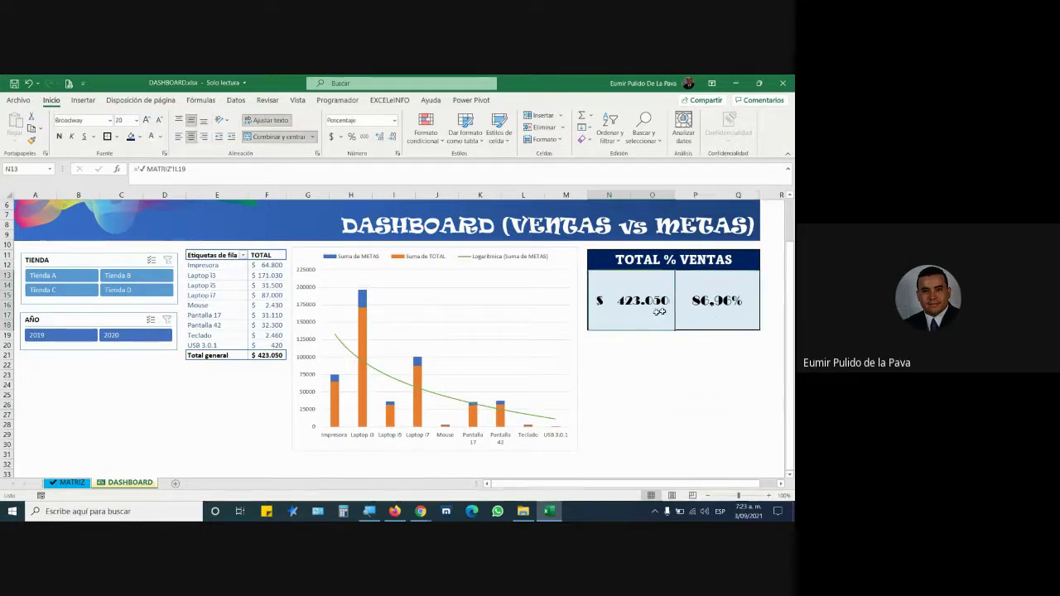
{"action": "left_click", "coordinate": [110, 122]}
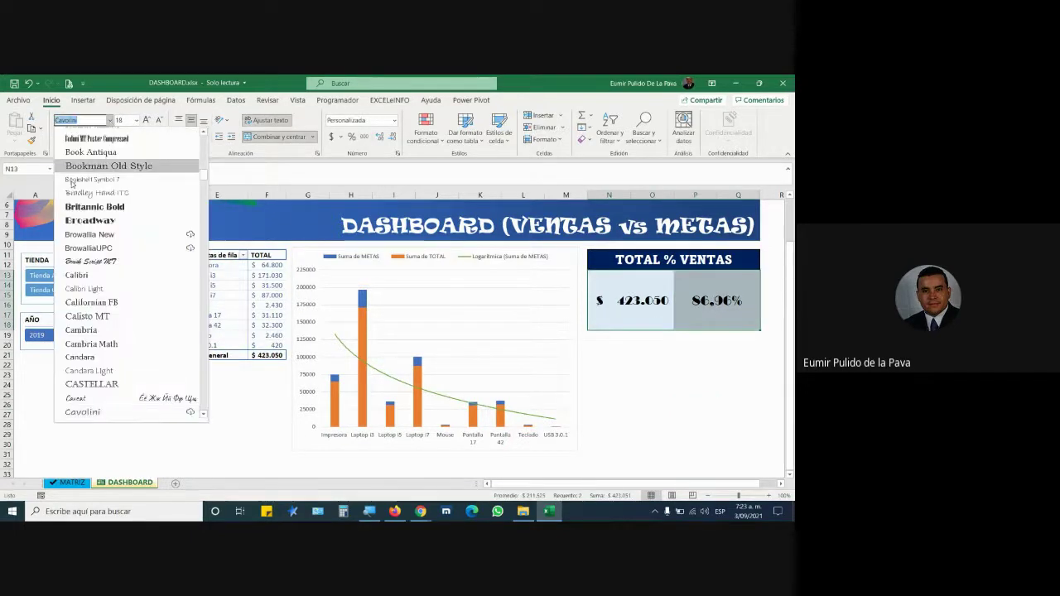
{"action": "left_click", "coordinate": [88, 212]}
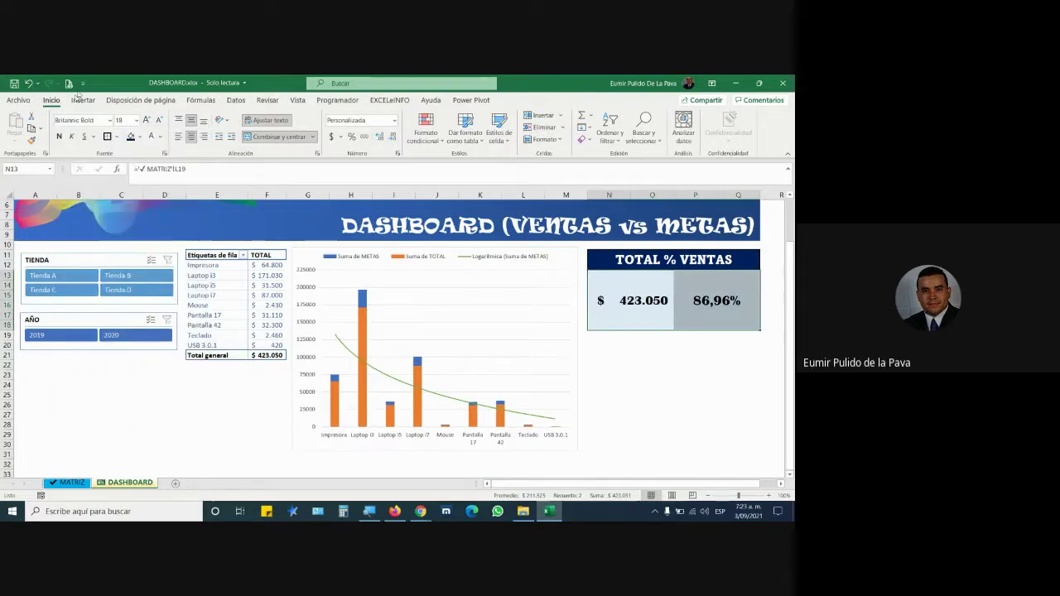
{"action": "left_click", "coordinate": [149, 122]}
{"action": "left_click", "coordinate": [692, 396]}
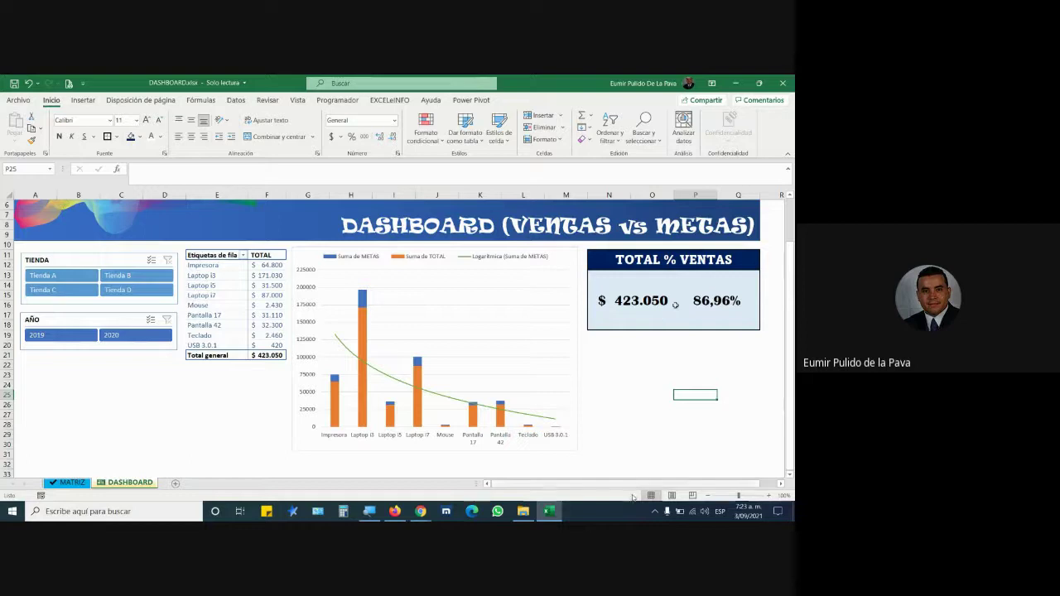
{"action": "left_click_drag", "start_coordinate": [635, 262], "coordinate": [633, 312]}
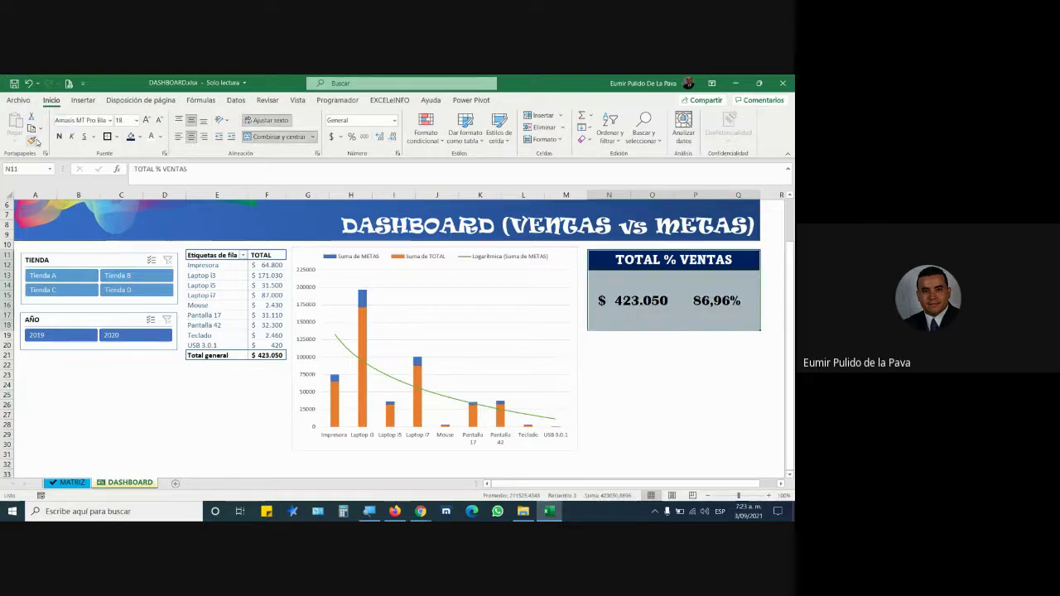
Copy the TOTAL % VENTAS box's formatting into a new box starting at N20.
{"action": "left_click", "coordinate": [33, 140]}
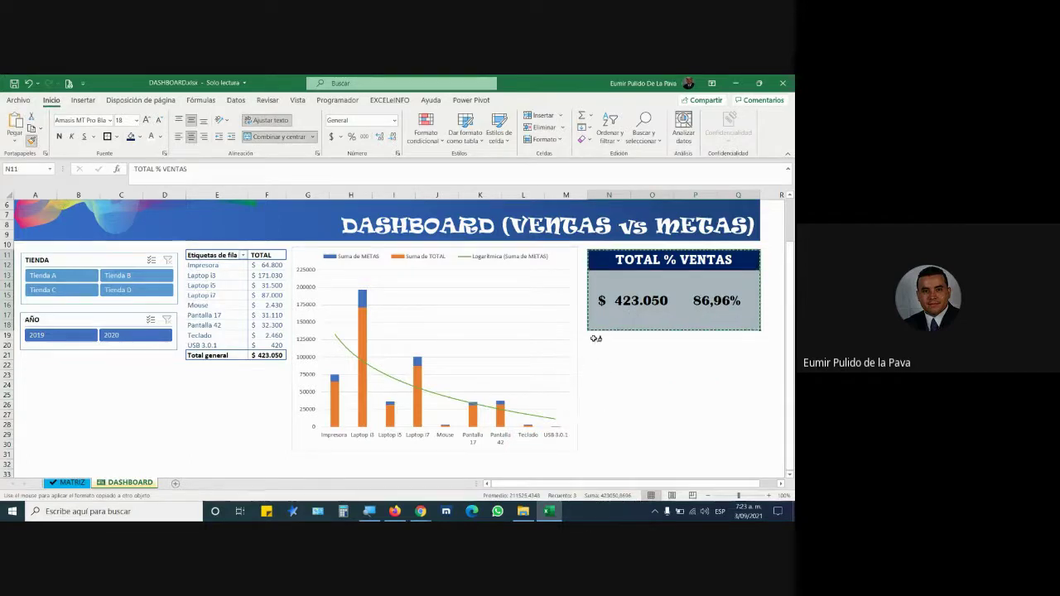
{"action": "left_click", "coordinate": [596, 338]}
{"action": "left_click", "coordinate": [667, 356]}
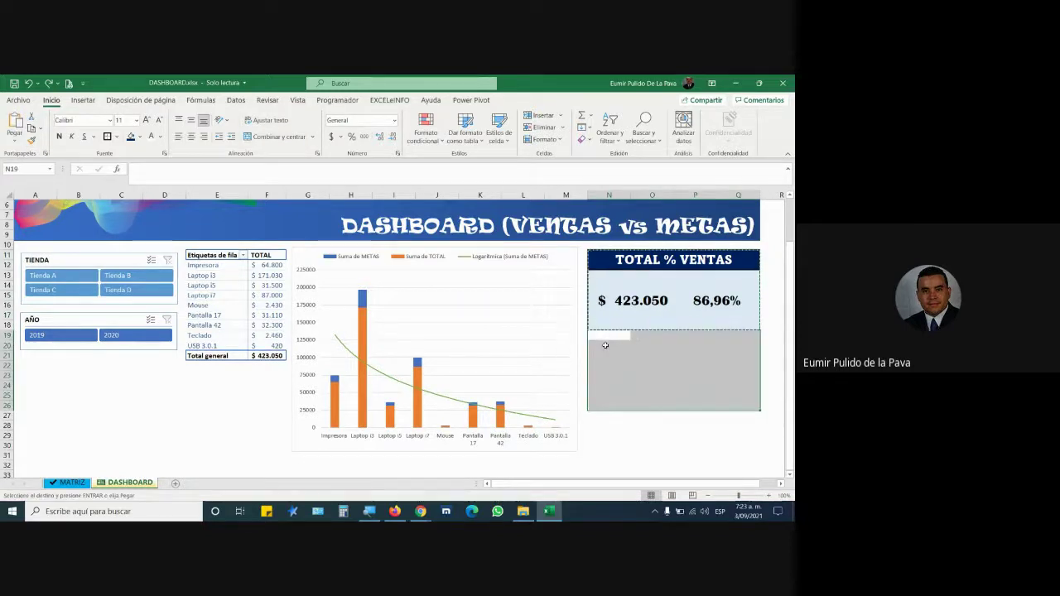
{"action": "key", "text": "Down"}
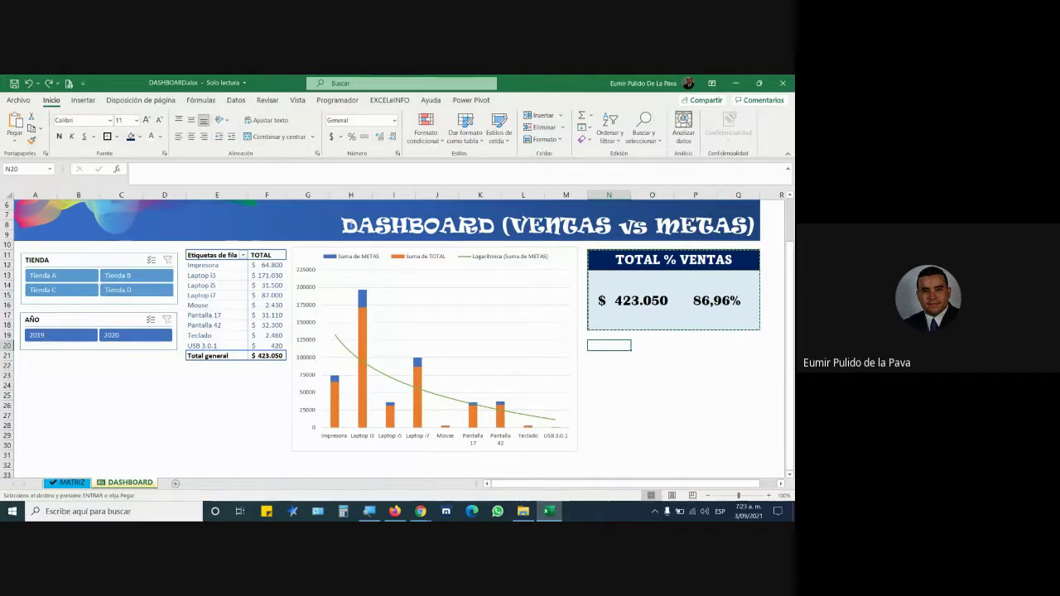
{"action": "left_click", "coordinate": [31, 141]}
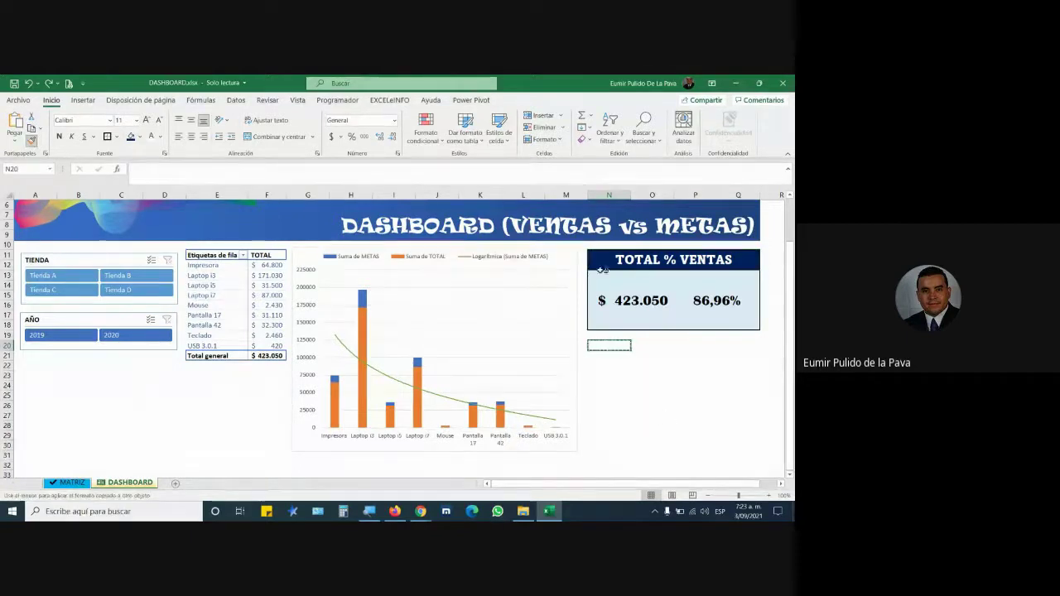
{"action": "left_click", "coordinate": [629, 263]}
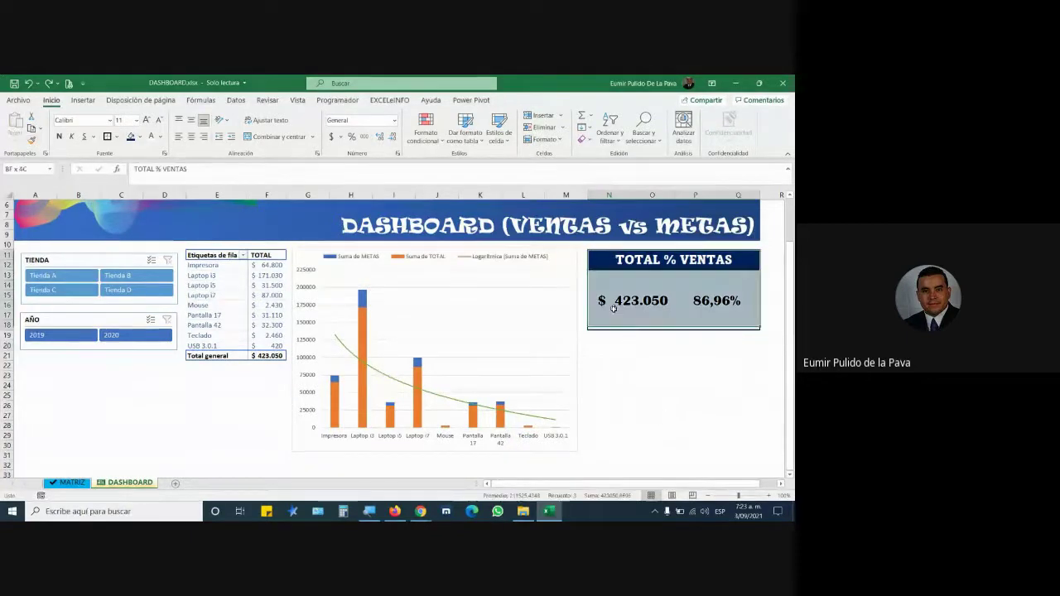
{"action": "left_click", "coordinate": [31, 140]}
{"action": "left_click", "coordinate": [597, 345]}
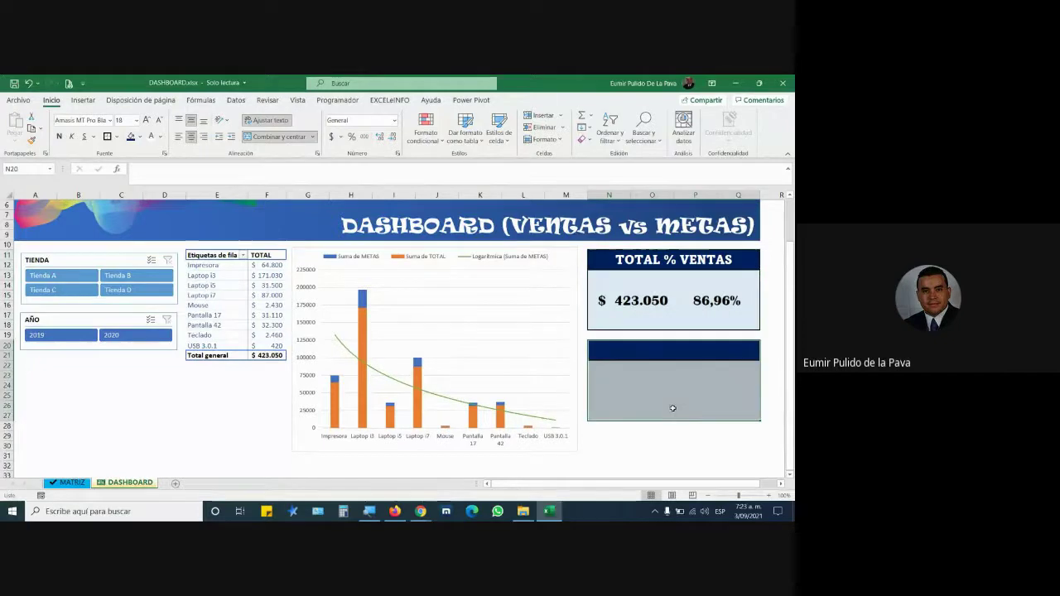
Title the new box TOTAL % METAS and link its values to ='MATRIZ'!L18 and ='MATRIZ'!M18.
{"action": "left_click", "coordinate": [675, 354]}
{"action": "type", "text": "TOT"}
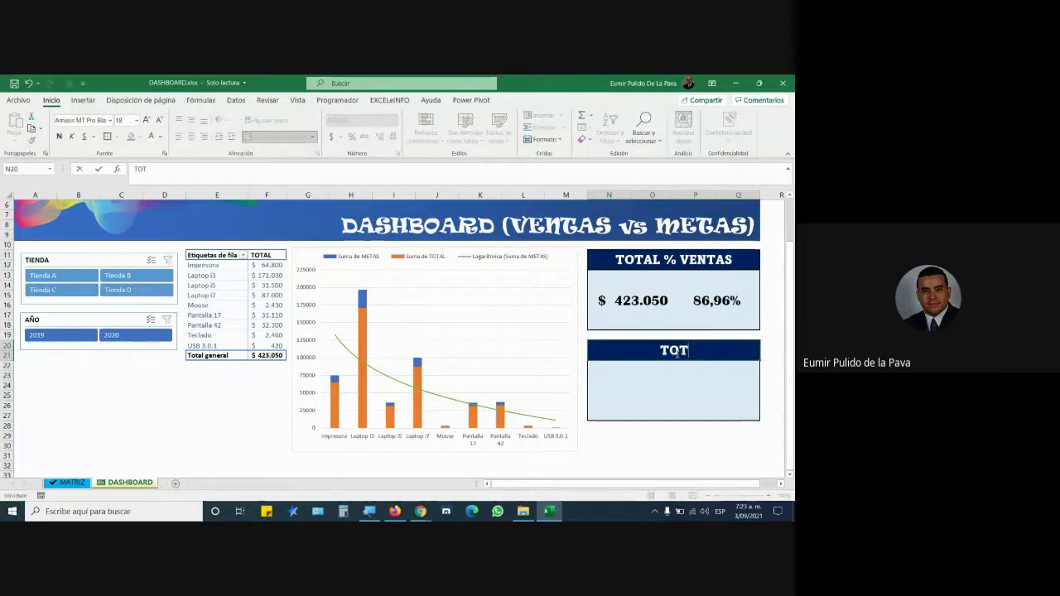
{"action": "type", "text": "AL % ME"}
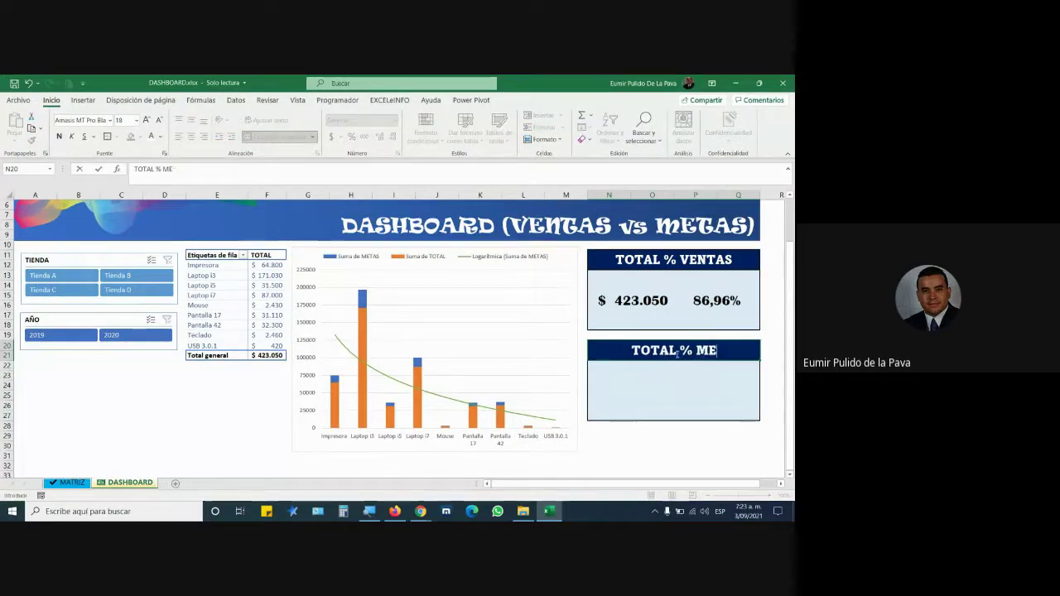
{"action": "type", "text": "TAS"}
{"action": "key", "text": "Return"}
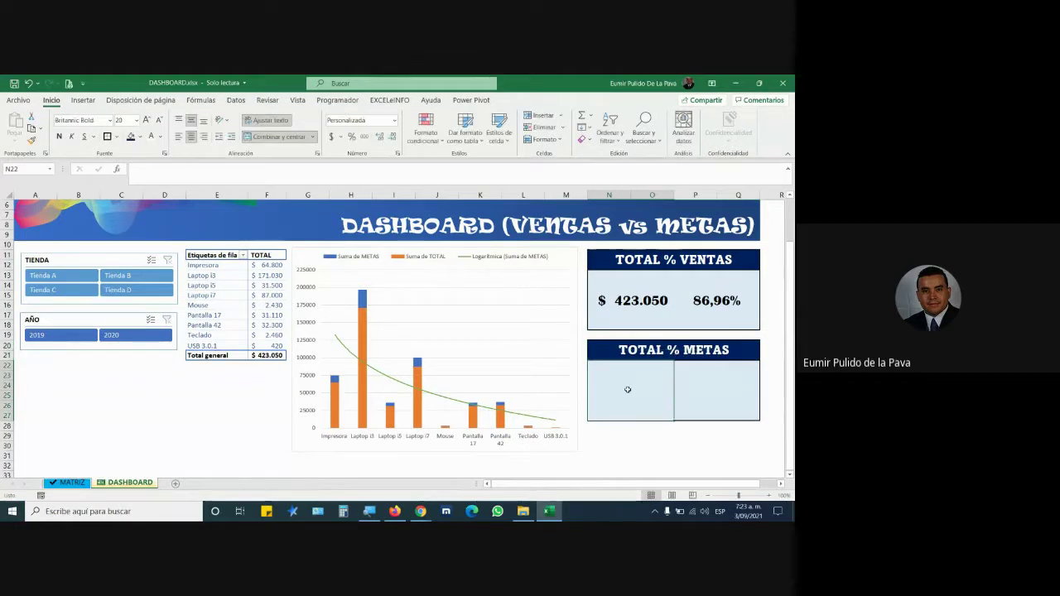
{"action": "type", "text": "="}
{"action": "left_click", "coordinate": [66, 482]}
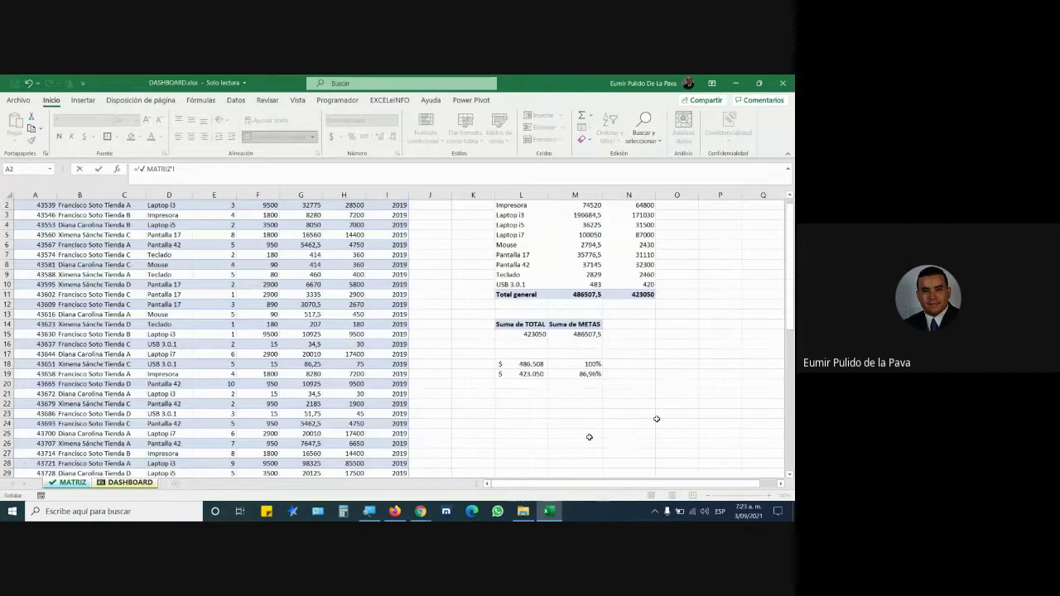
{"action": "left_click", "coordinate": [524, 364]}
{"action": "key", "text": "Return"}
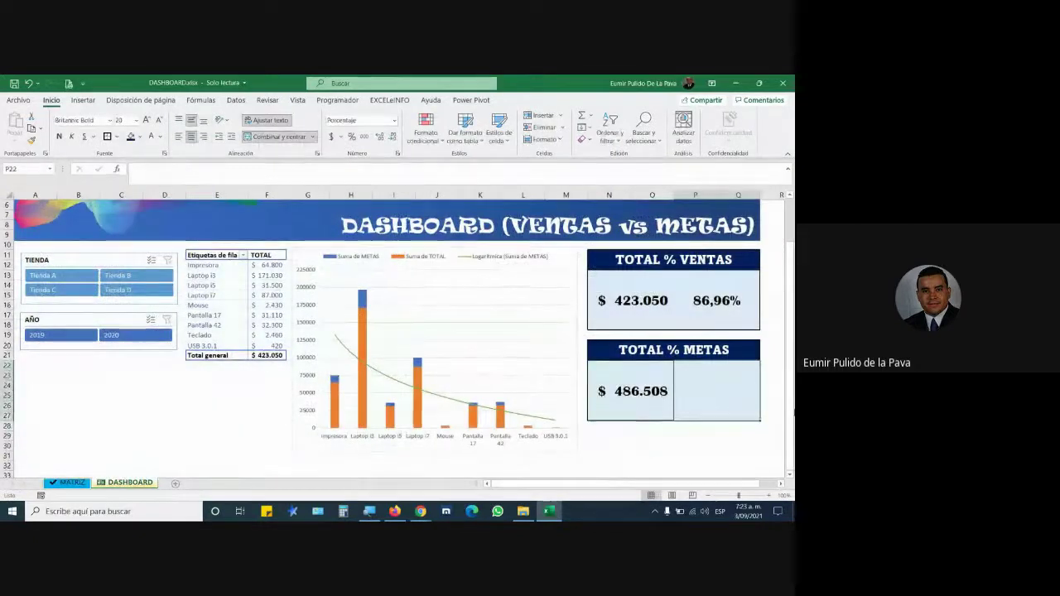
{"action": "type", "text": "="}
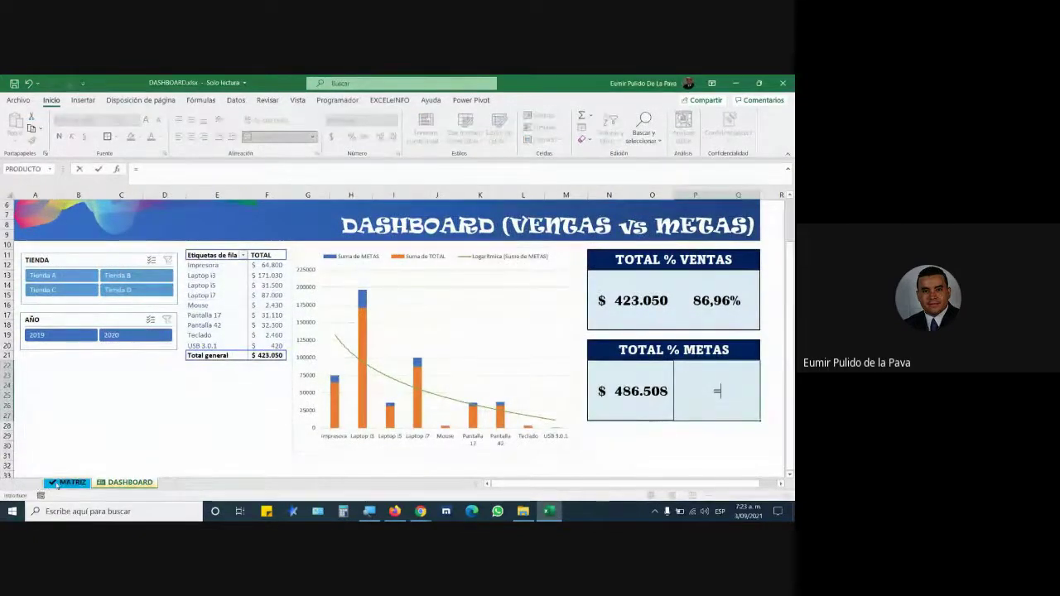
{"action": "left_click", "coordinate": [56, 482]}
{"action": "left_click", "coordinate": [576, 366]}
{"action": "key", "text": "Return"}
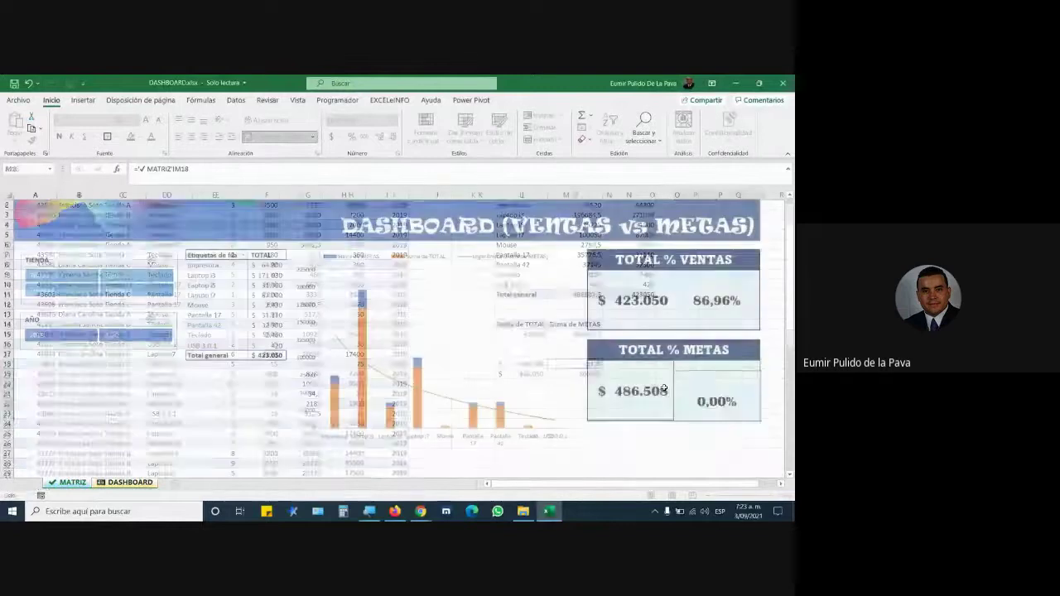
{"action": "left_click", "coordinate": [651, 455]}
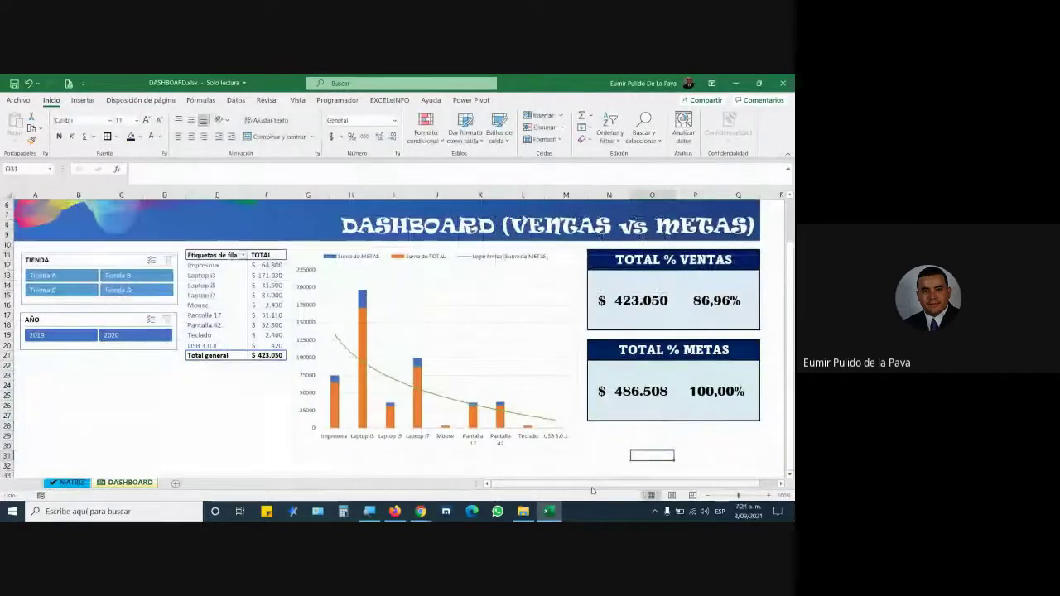
Give the TOTAL % METAS header a medium-blue fill, leaving the value cells unchanged.
{"action": "left_click", "coordinate": [640, 351]}
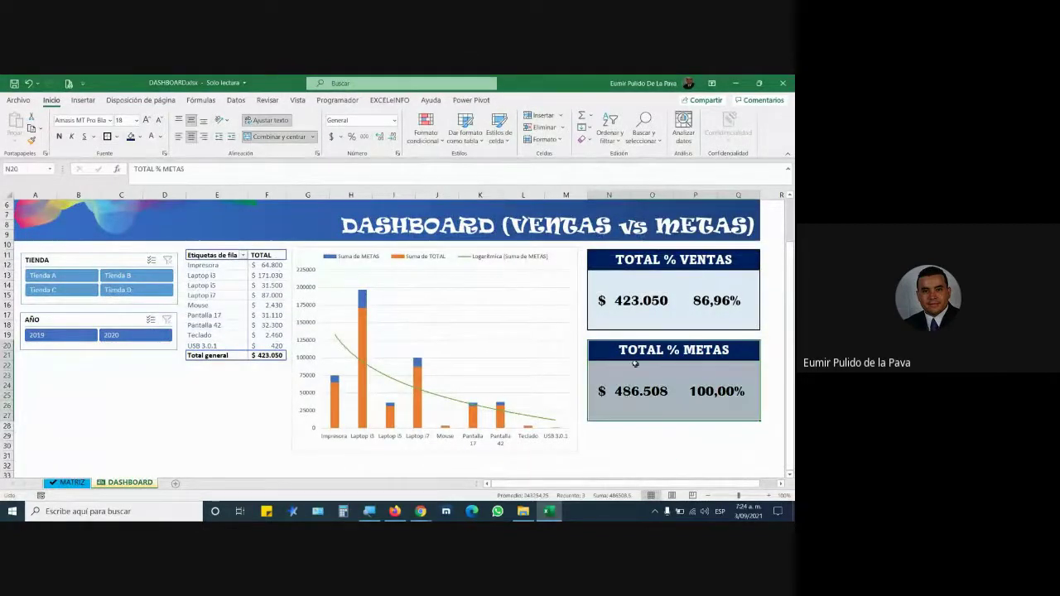
{"action": "left_click", "coordinate": [139, 137]}
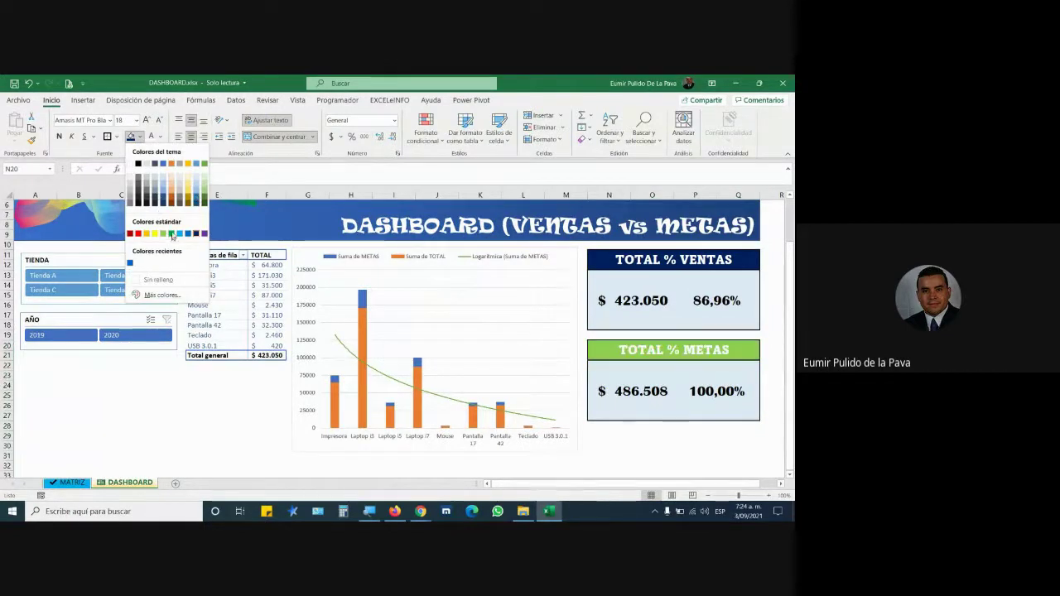
{"action": "key", "text": "Escape"}
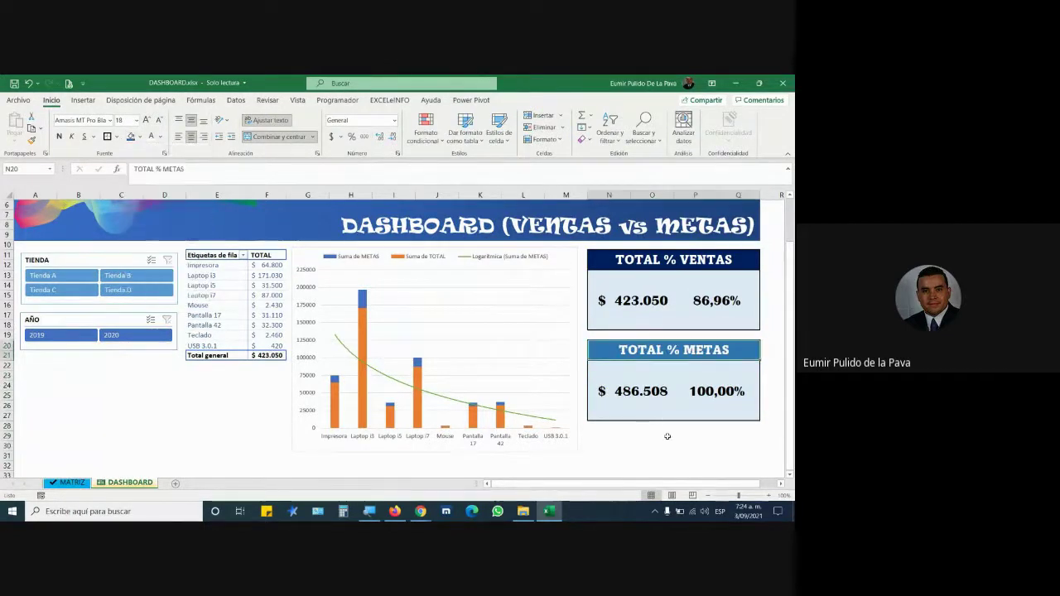
{"action": "left_click_drag", "start_coordinate": [638, 389], "coordinate": [716, 389]}
{"action": "left_click", "coordinate": [140, 137]}
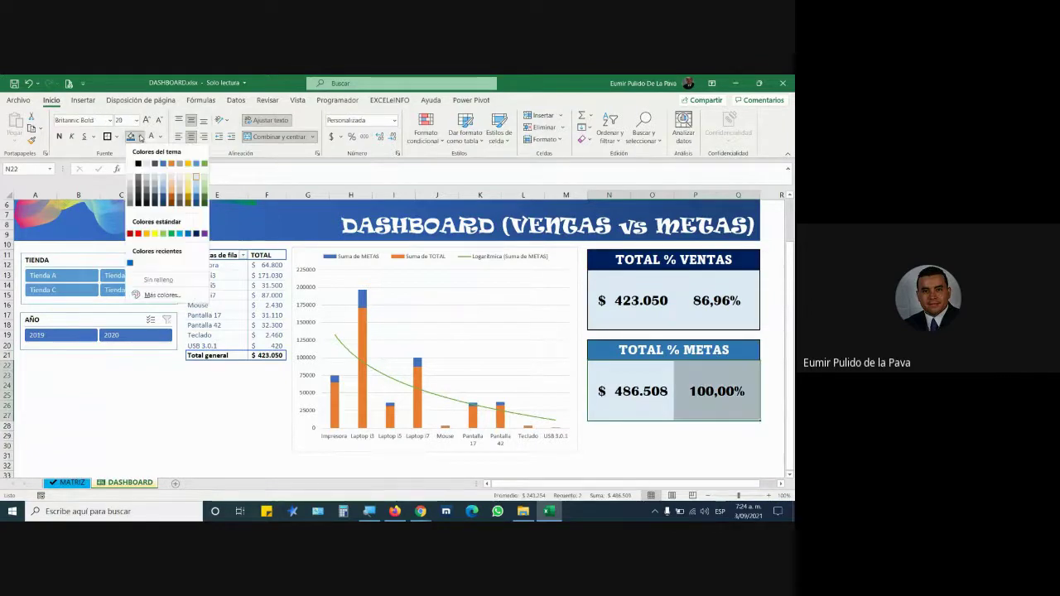
{"action": "left_click", "coordinate": [691, 447]}
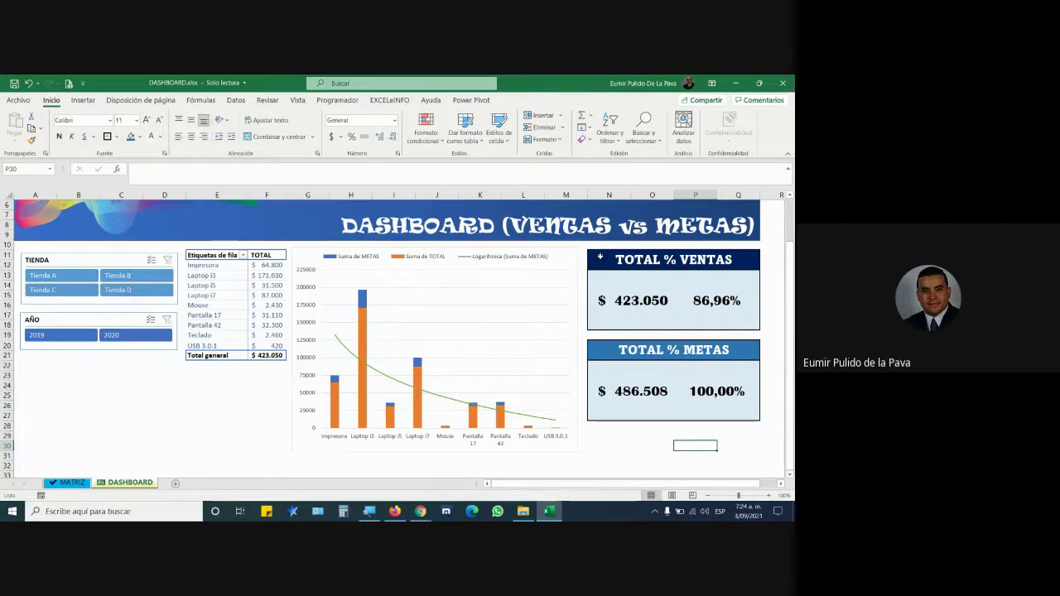
{"action": "left_click", "coordinate": [558, 450]}
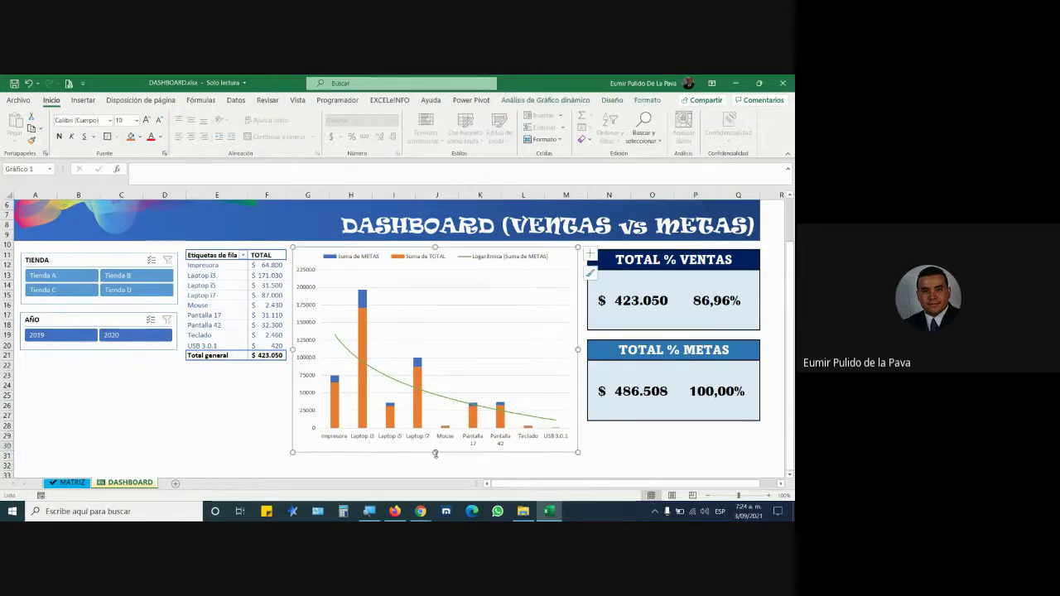
{"action": "left_click_drag", "start_coordinate": [435, 451], "coordinate": [434, 429]}
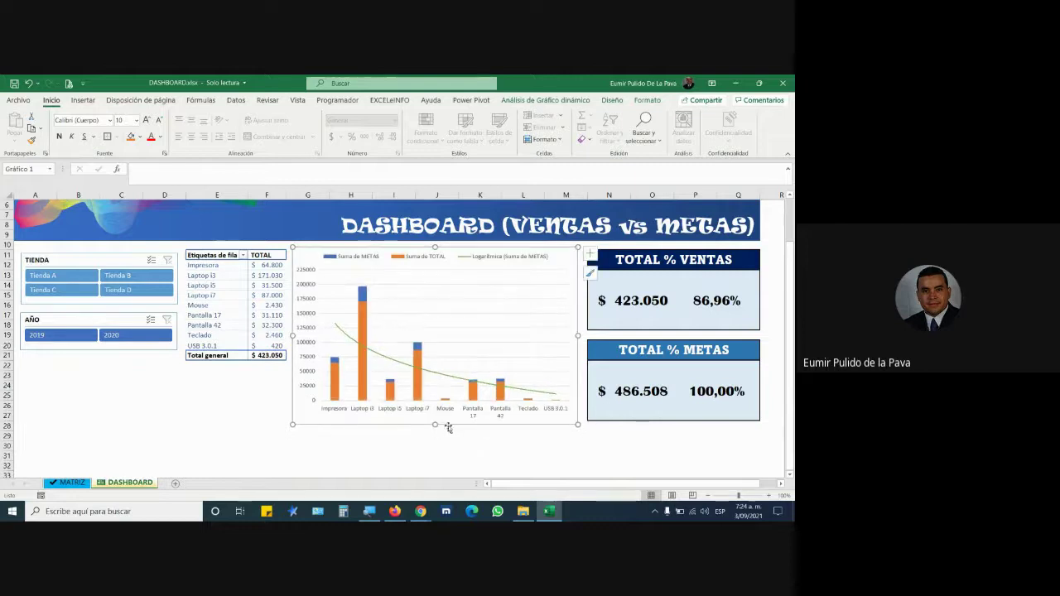
{"action": "left_click", "coordinate": [657, 464]}
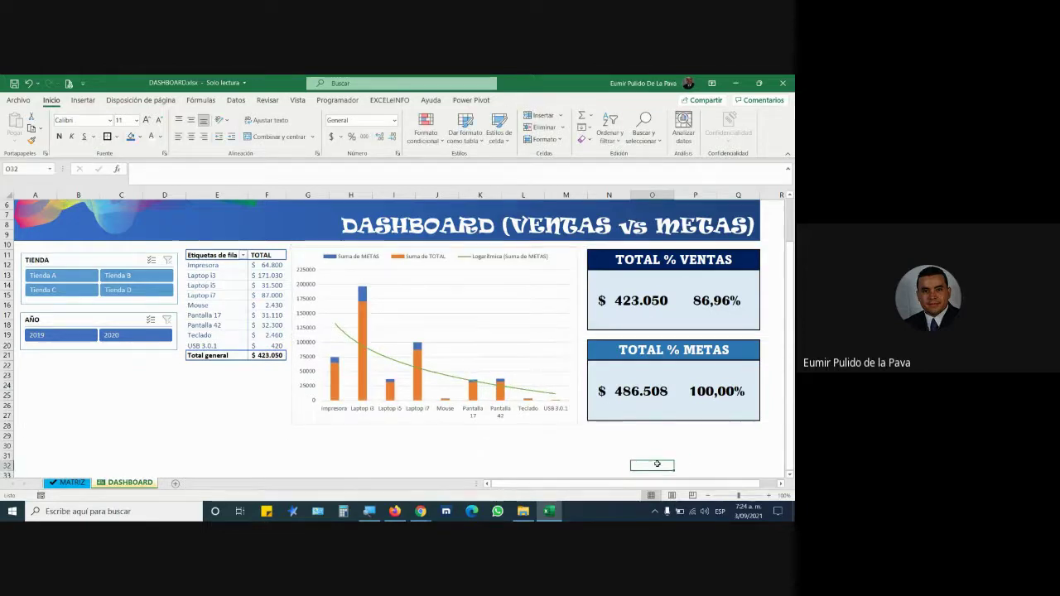
{"action": "scroll", "coordinate": [513, 406], "scroll_direction": "up", "scroll_amount": 2}
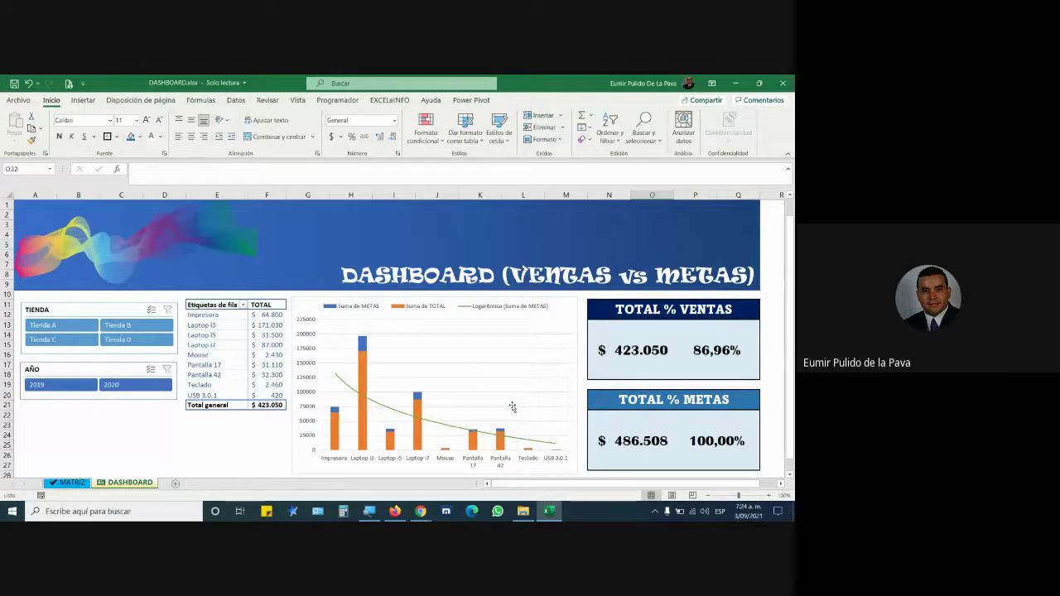
{"action": "scroll", "coordinate": [512, 406], "scroll_direction": "down", "scroll_amount": 3}
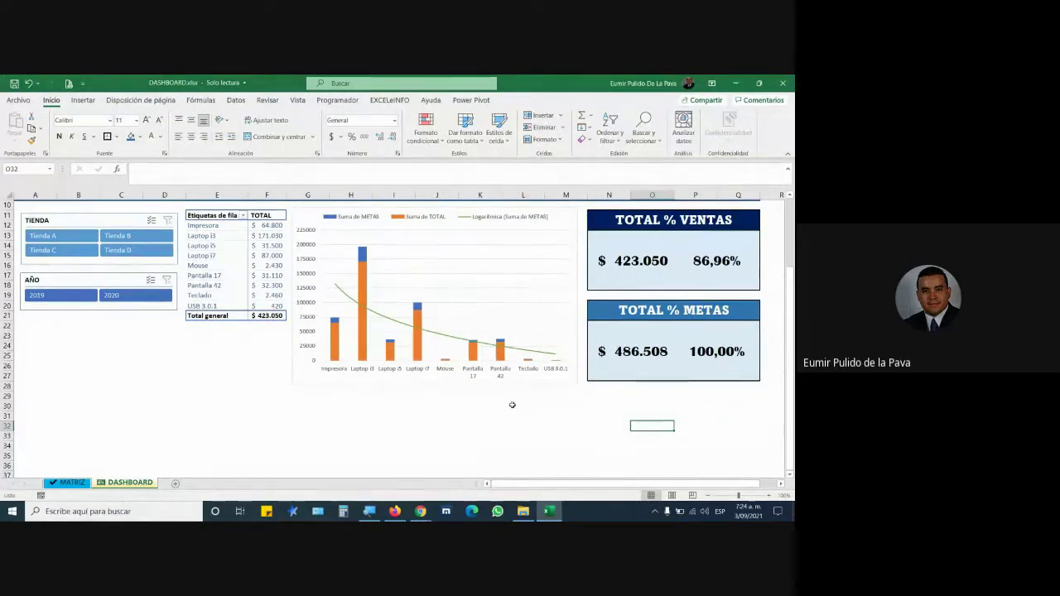
{"action": "scroll", "coordinate": [512, 405], "scroll_direction": "up", "scroll_amount": 2}
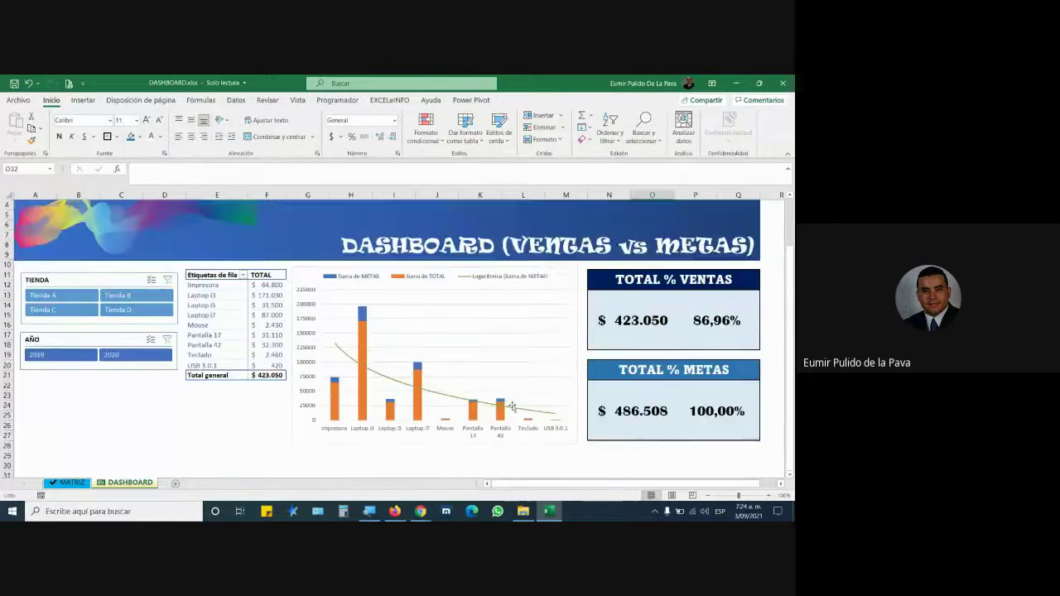
On MATRIZ, auto-fit the seller column B and then all column widths.
{"action": "left_click", "coordinate": [51, 481]}
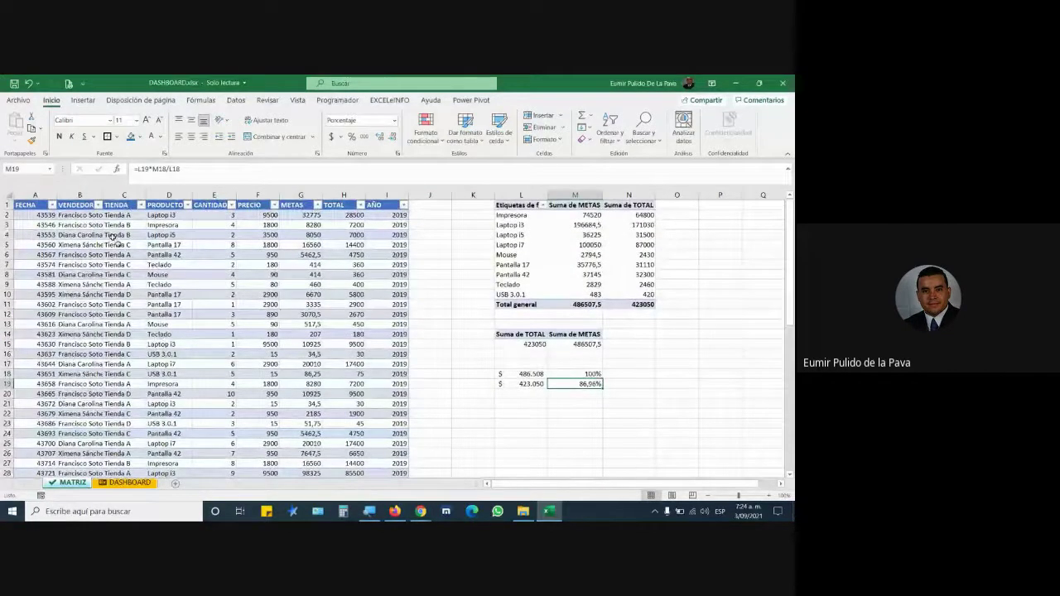
{"action": "left_click", "coordinate": [73, 195]}
{"action": "double_click", "coordinate": [102, 194]}
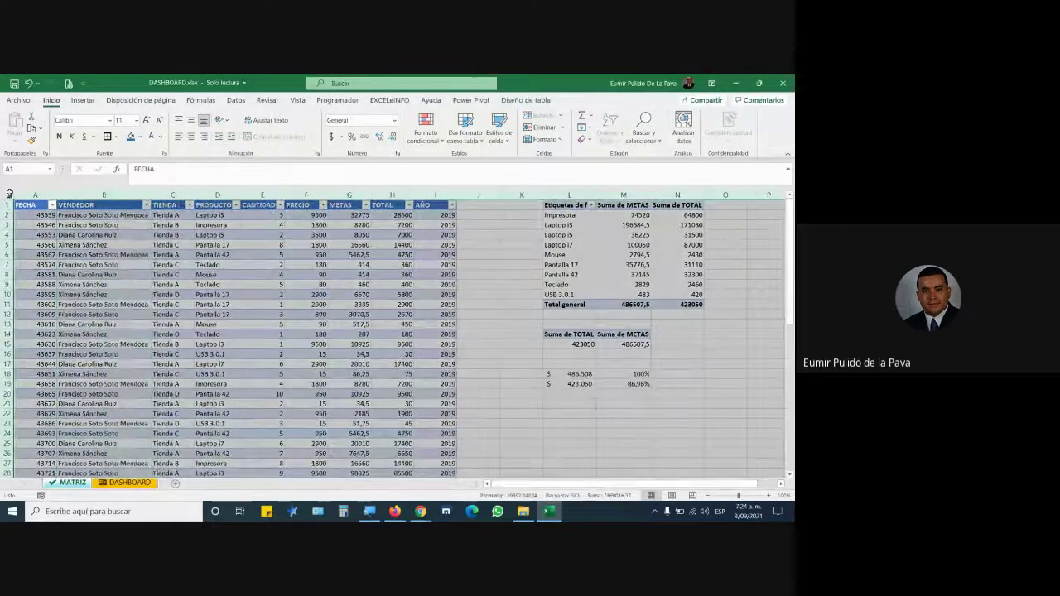
{"action": "left_click", "coordinate": [7, 195]}
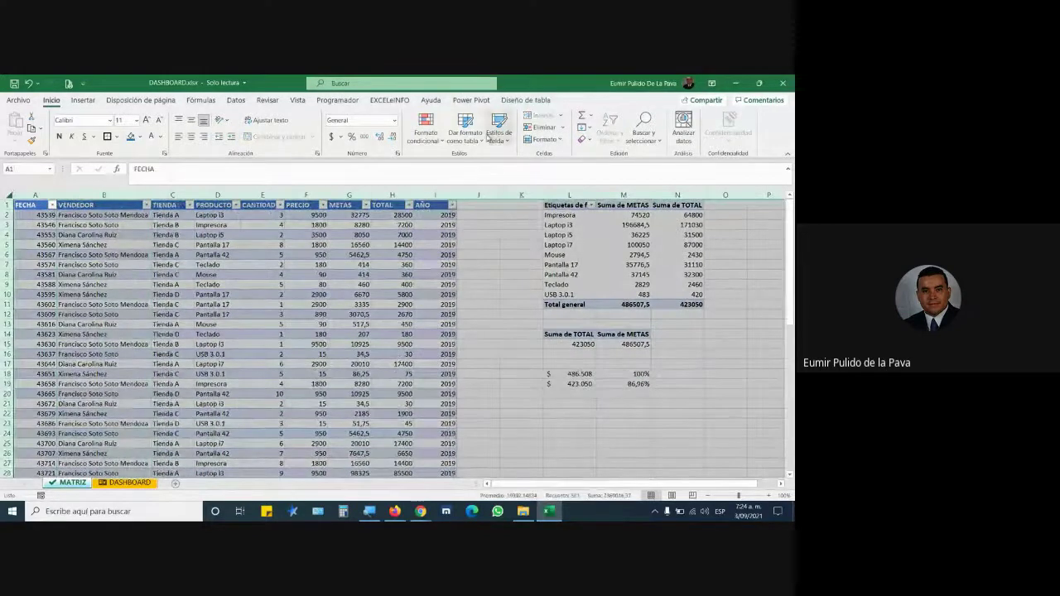
{"action": "left_click", "coordinate": [544, 139]}
{"action": "left_click", "coordinate": [570, 214]}
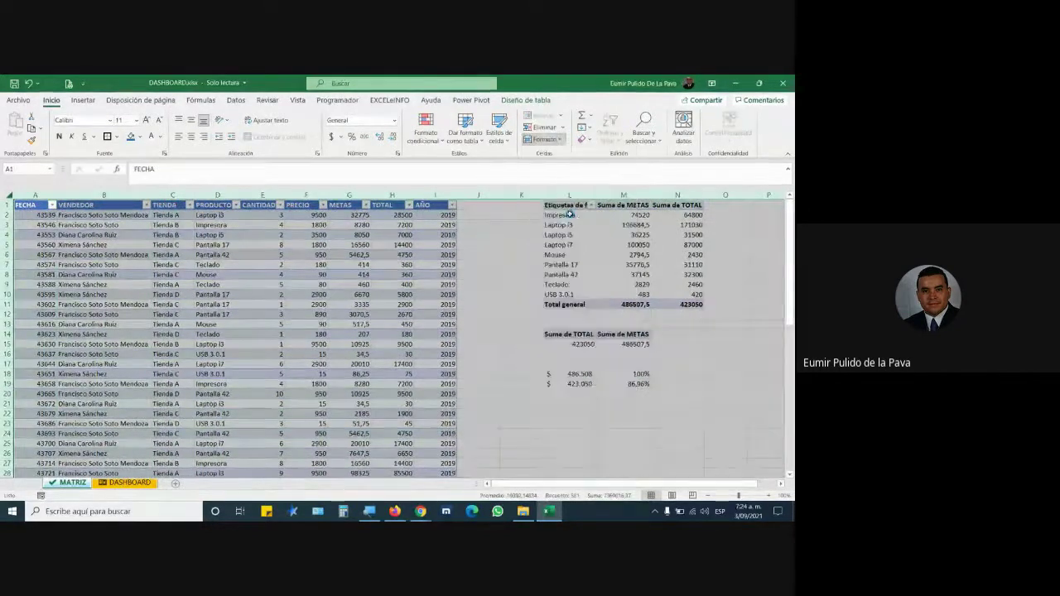
{"action": "left_click", "coordinate": [354, 334]}
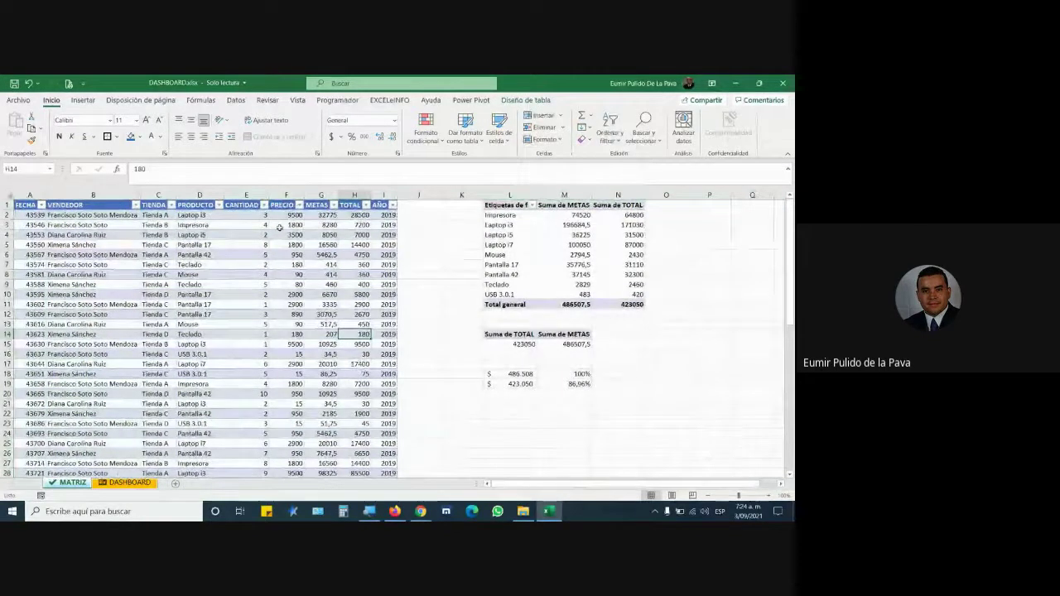
Format the PRECIO, METAS and TOTAL values as Accounting dollars with no decimals.
{"action": "left_click_drag", "start_coordinate": [286, 215], "coordinate": [341, 255]}
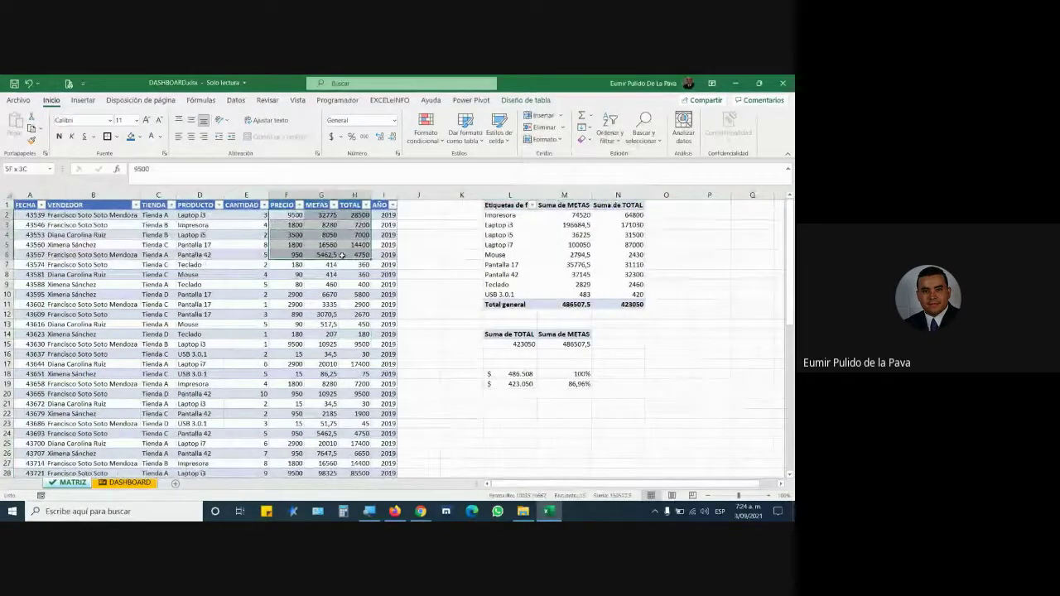
{"action": "mouse_move", "coordinate": [341, 255]}
{"action": "left_mouse_down"}
{"action": "mouse_move", "coordinate": [343, 473]}
{"action": "mouse_move", "coordinate": [373, 455]}
{"action": "left_mouse_up"}
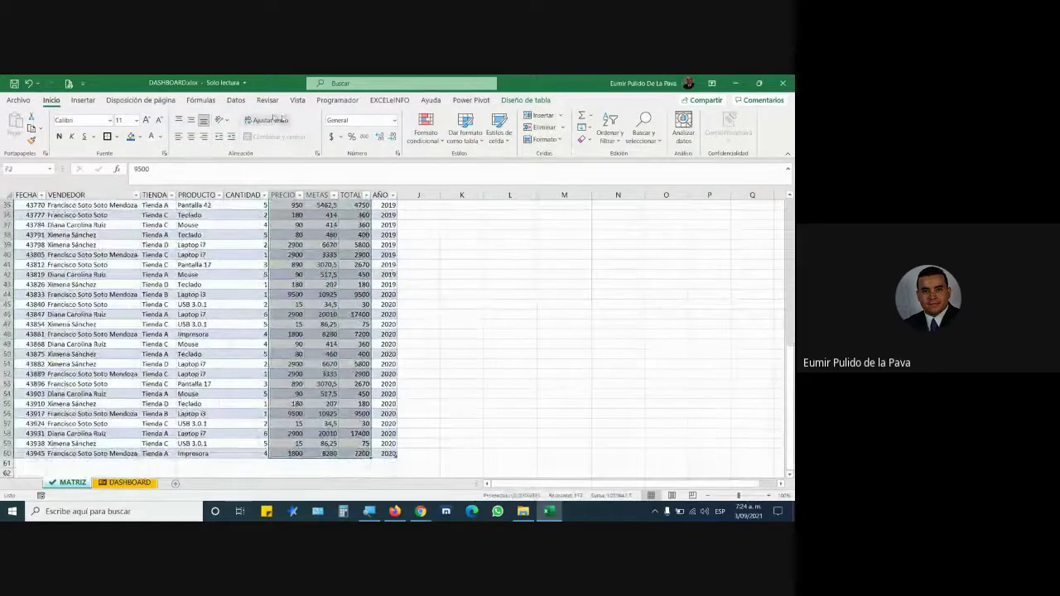
{"action": "left_click", "coordinate": [333, 137]}
{"action": "left_click", "coordinate": [393, 137]}
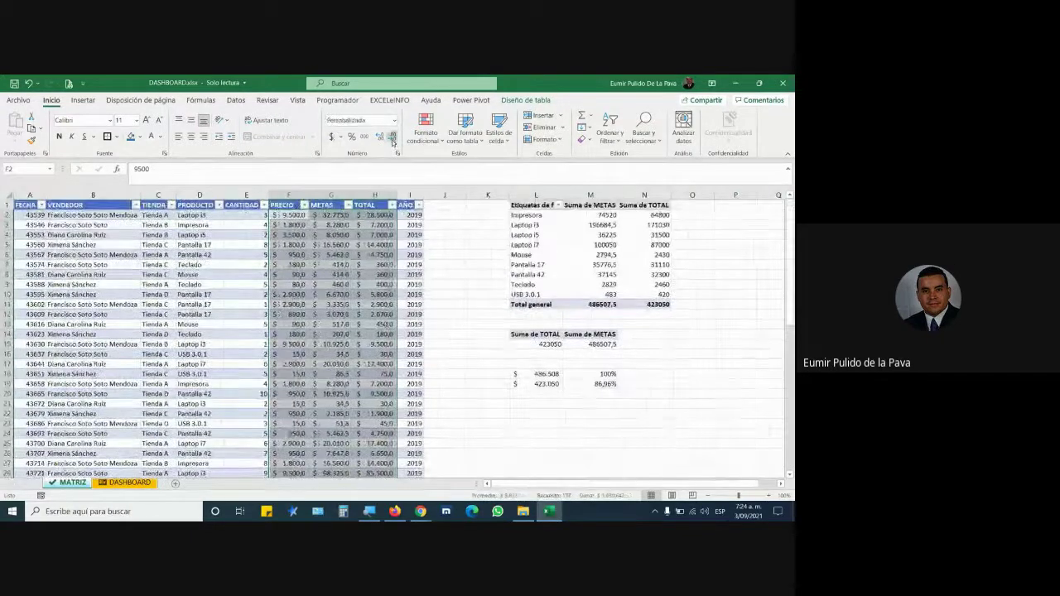
{"action": "left_click", "coordinate": [393, 138]}
{"action": "left_click", "coordinate": [452, 373]}
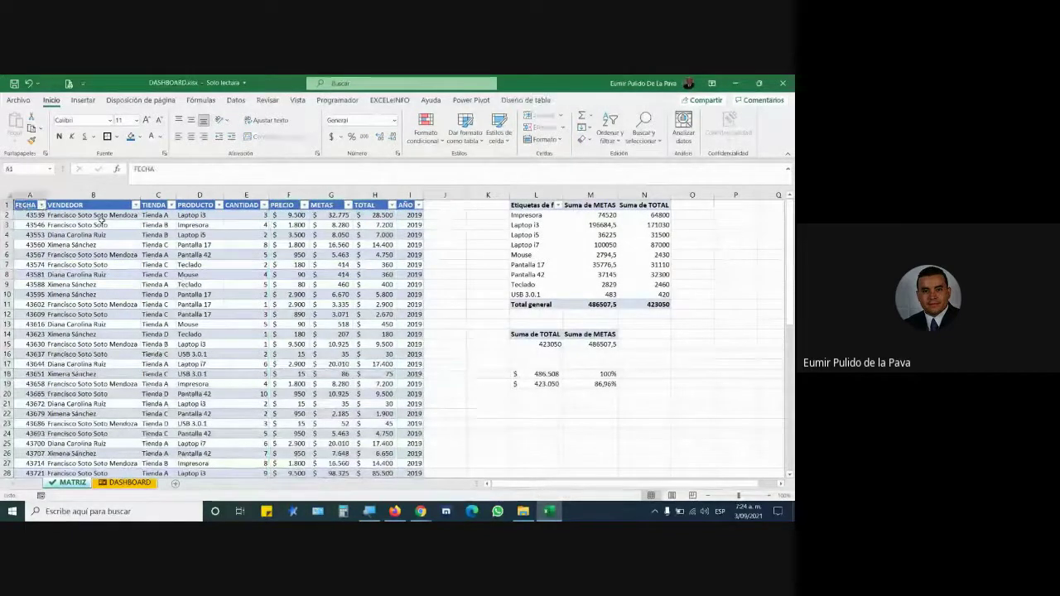
{"action": "key", "text": "ctrl+Home"}
{"action": "left_click", "coordinate": [83, 100]}
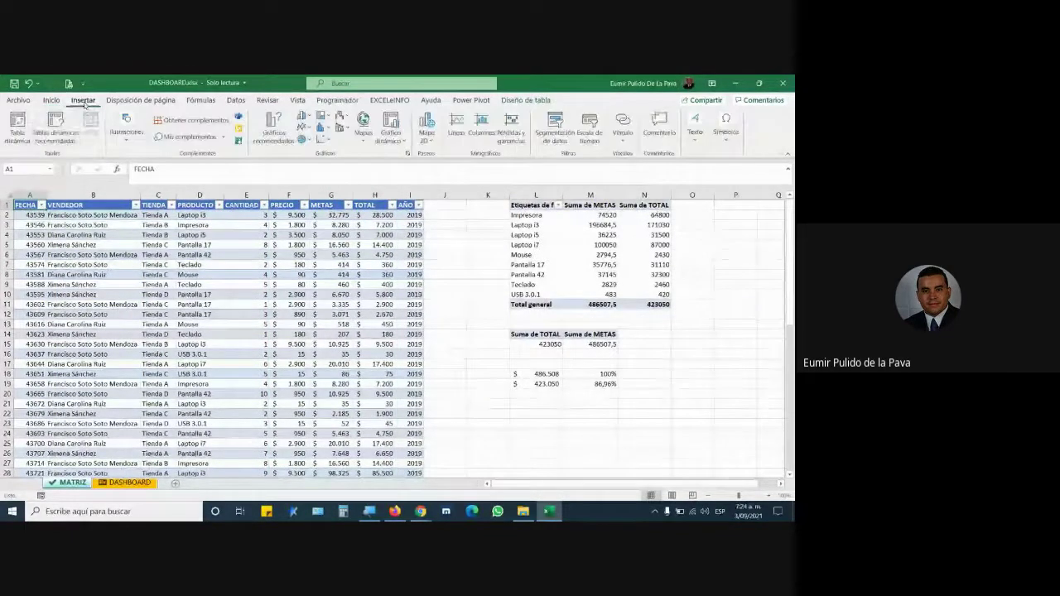
Create a VENTAS pivot table at L22 on MATRIZ summing CANTIDAD per VENDEDOR (total 226).
{"action": "left_click", "coordinate": [12, 124]}
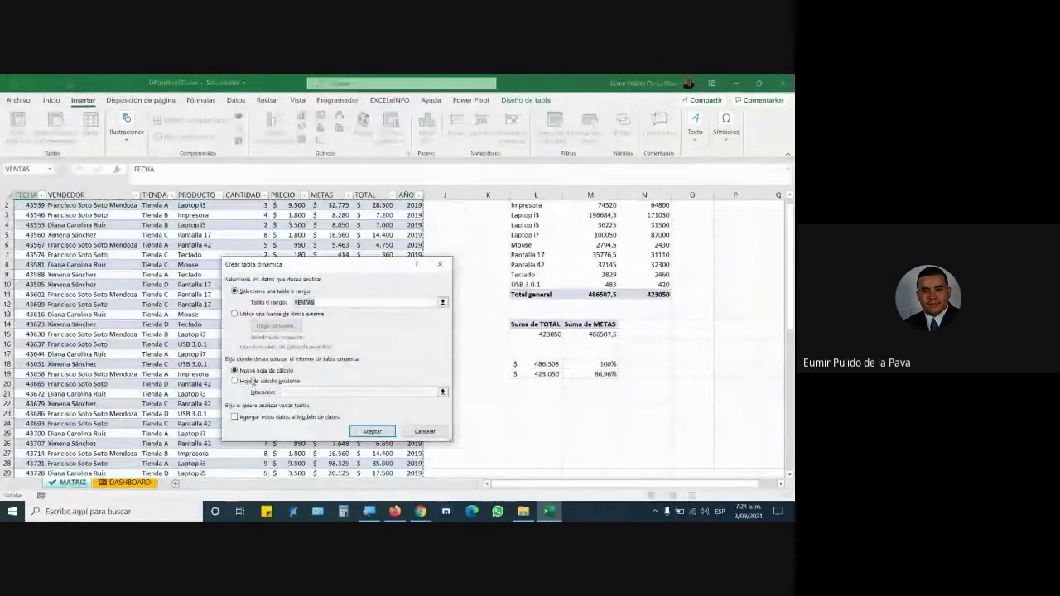
{"action": "left_click", "coordinate": [234, 380]}
{"action": "left_click", "coordinate": [517, 405]}
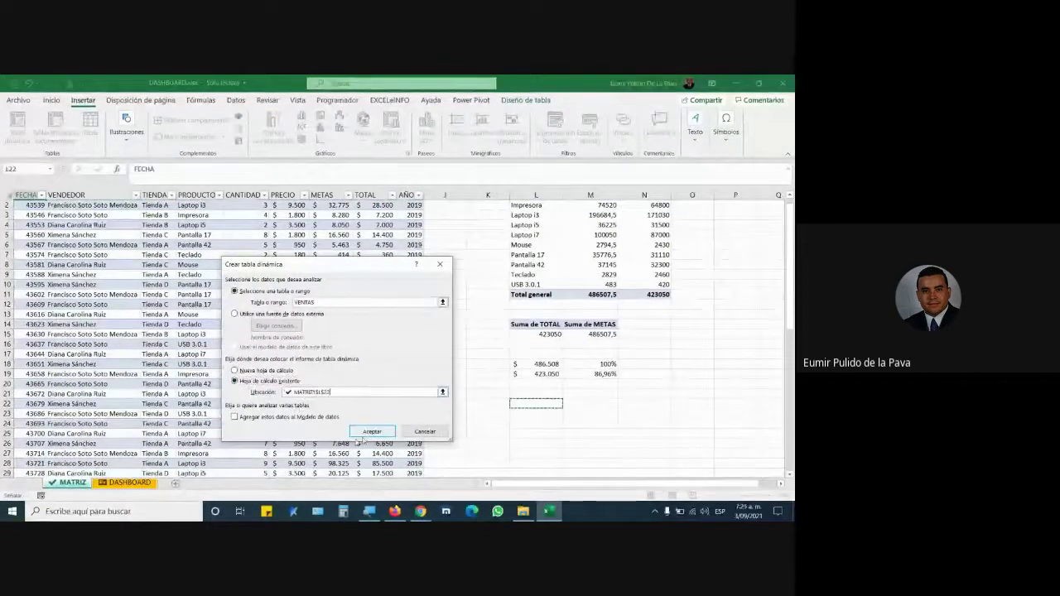
{"action": "left_click", "coordinate": [372, 431]}
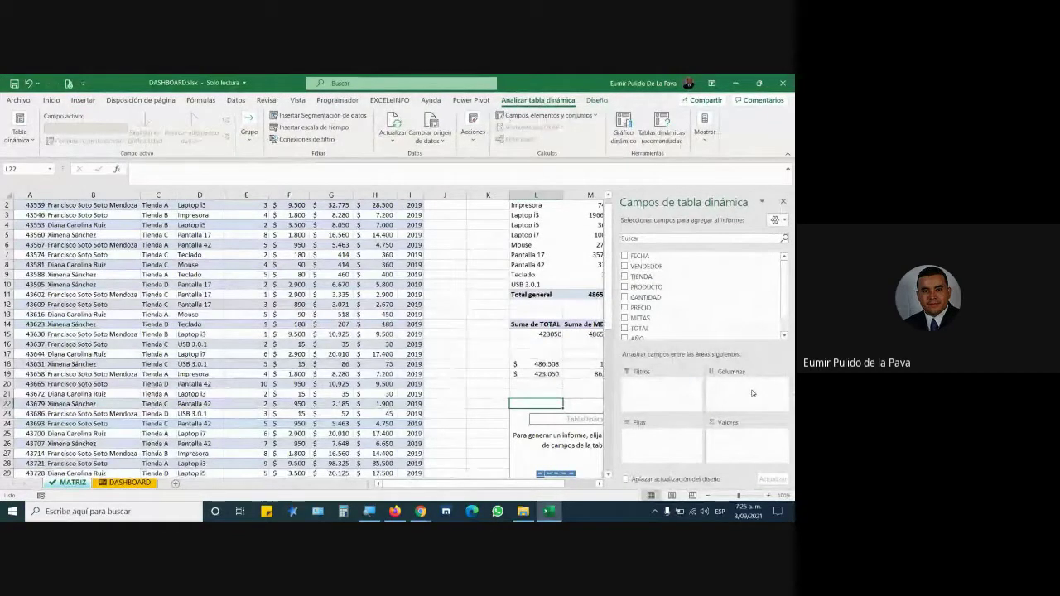
{"action": "left_click_drag", "start_coordinate": [647, 266], "coordinate": [659, 452]}
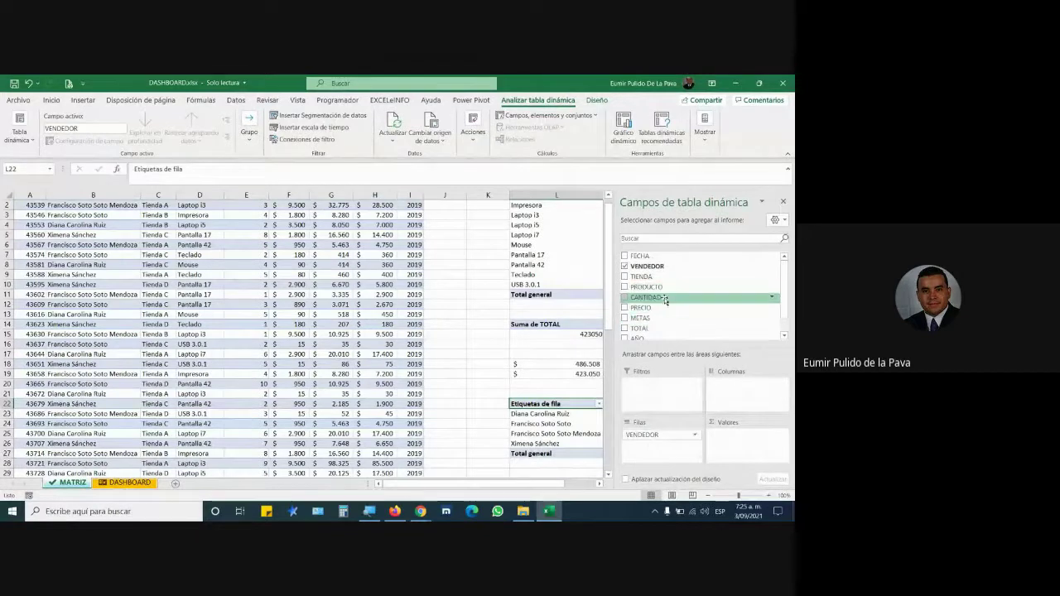
{"action": "mouse_move", "coordinate": [661, 298]}
{"action": "left_mouse_down"}
{"action": "mouse_move", "coordinate": [763, 472]}
{"action": "mouse_move", "coordinate": [746, 454]}
{"action": "left_mouse_up"}
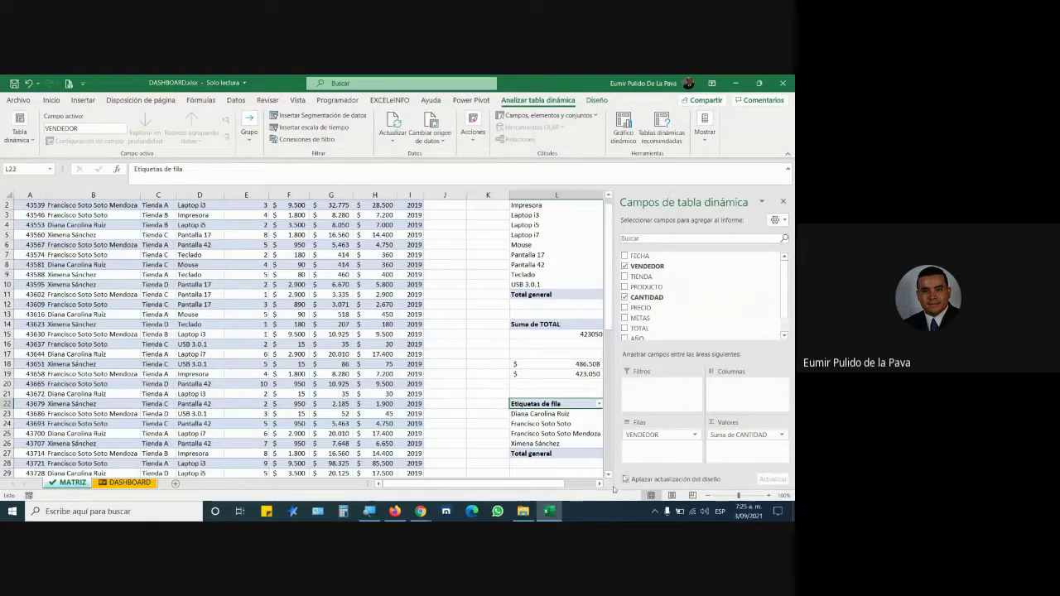
{"action": "left_click_drag", "start_coordinate": [547, 486], "coordinate": [590, 487]}
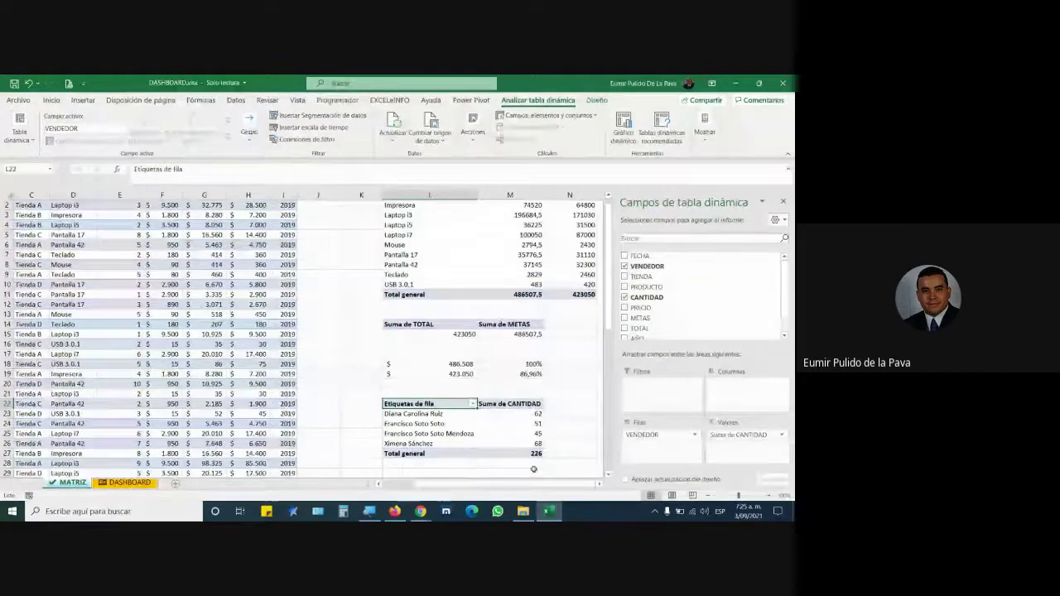
{"action": "scroll", "coordinate": [493, 405], "scroll_direction": "down", "scroll_amount": 1}
{"action": "left_click", "coordinate": [422, 385]}
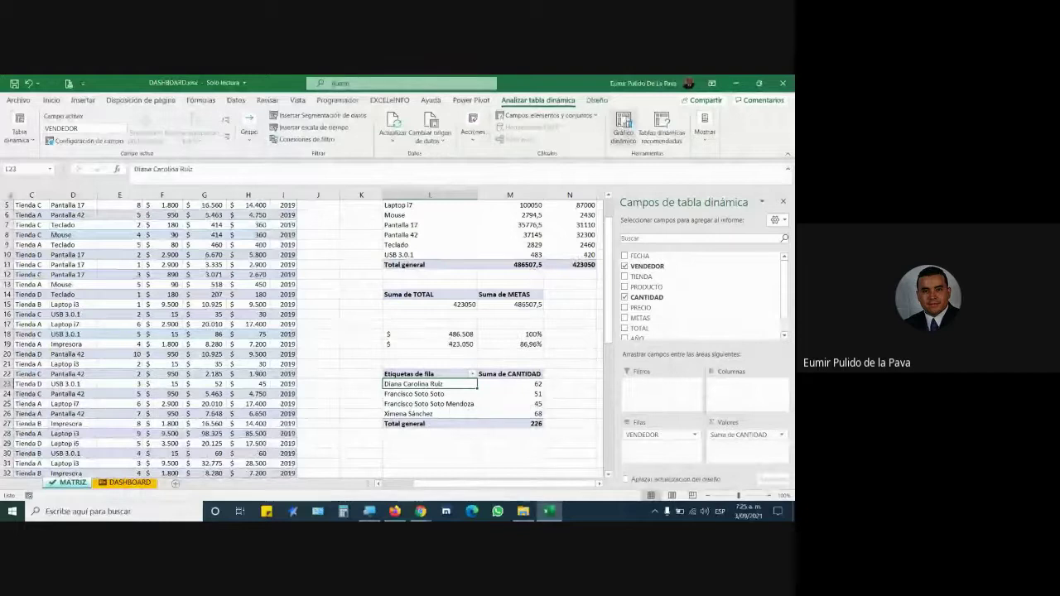
{"action": "left_click", "coordinate": [619, 129]}
Insert a clustered bar PivotChart from the pivot and move it onto the DASHBOARD sheet.
{"action": "left_click", "coordinate": [269, 233]}
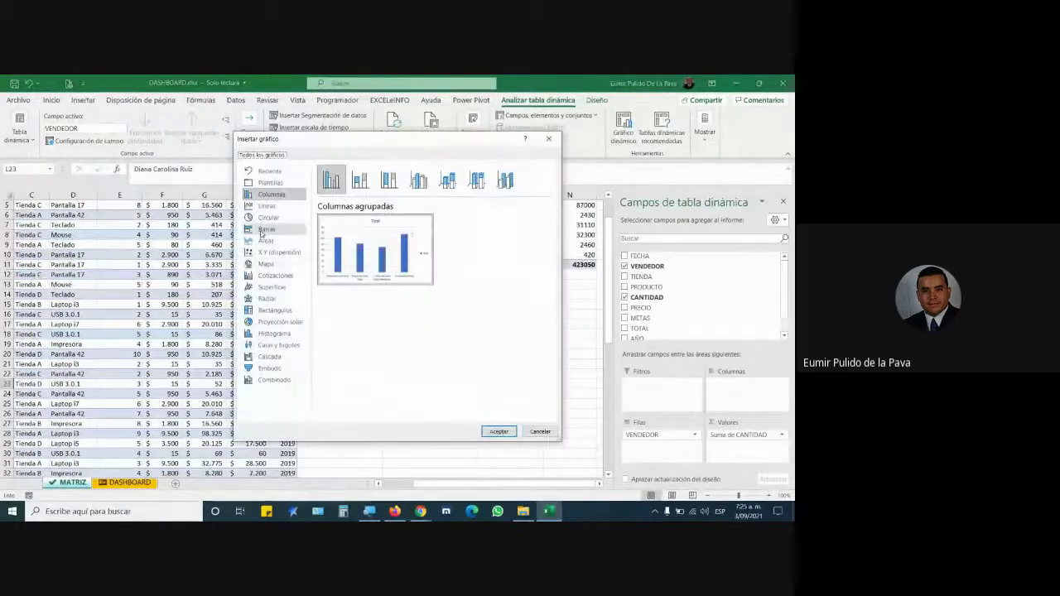
{"action": "left_click", "coordinate": [498, 431]}
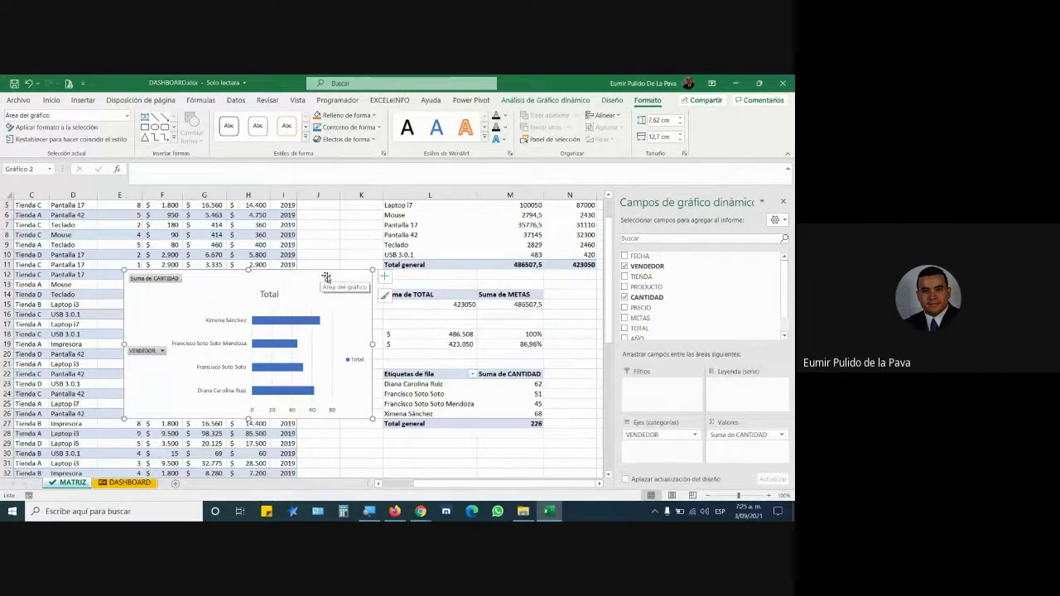
{"action": "left_click", "coordinate": [612, 100]}
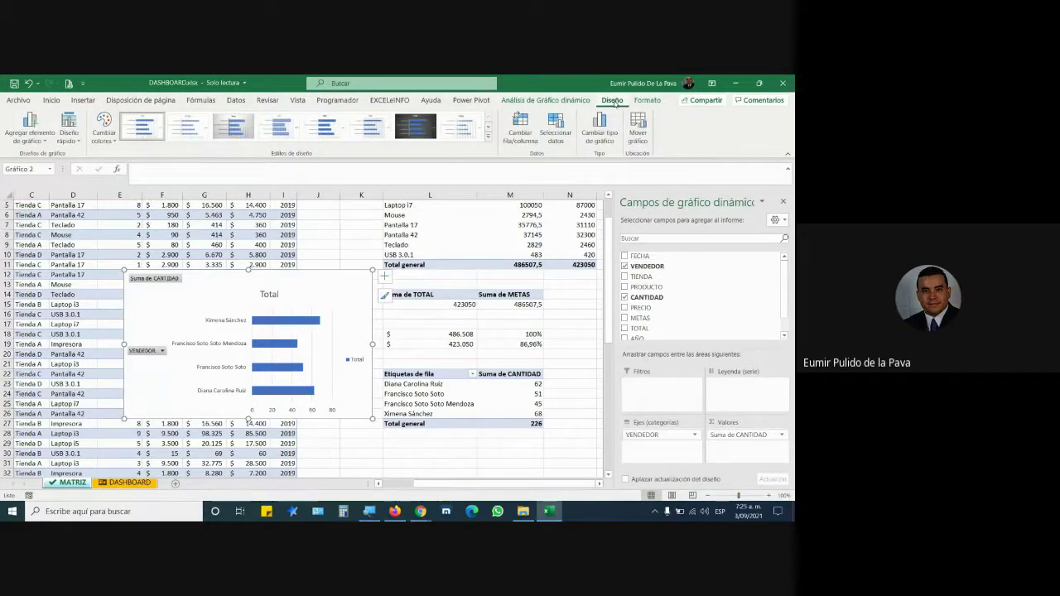
{"action": "left_click", "coordinate": [638, 128]}
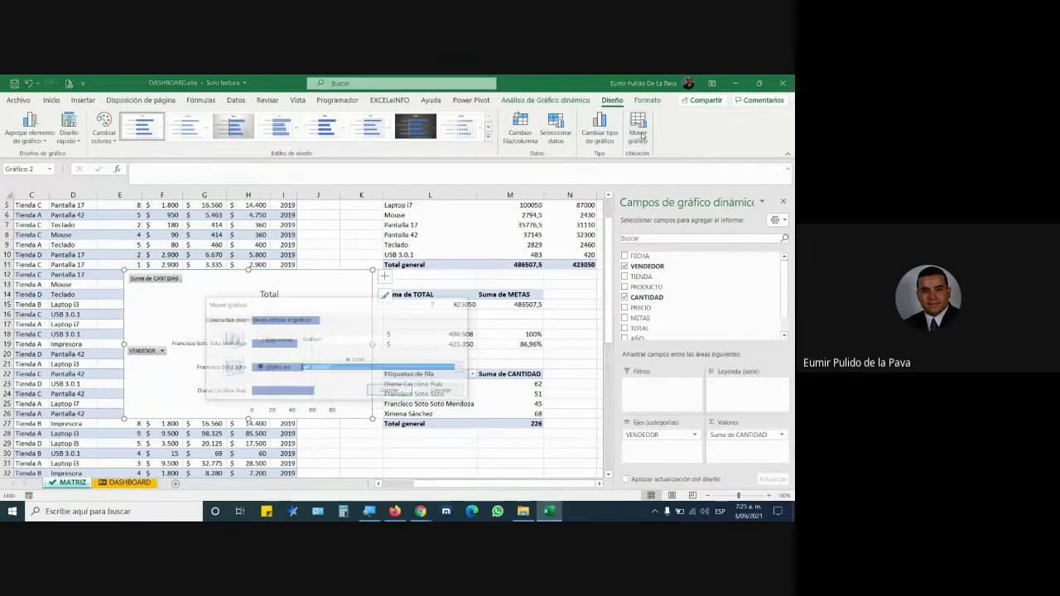
{"action": "left_click", "coordinate": [323, 368]}
{"action": "left_click", "coordinate": [325, 384]}
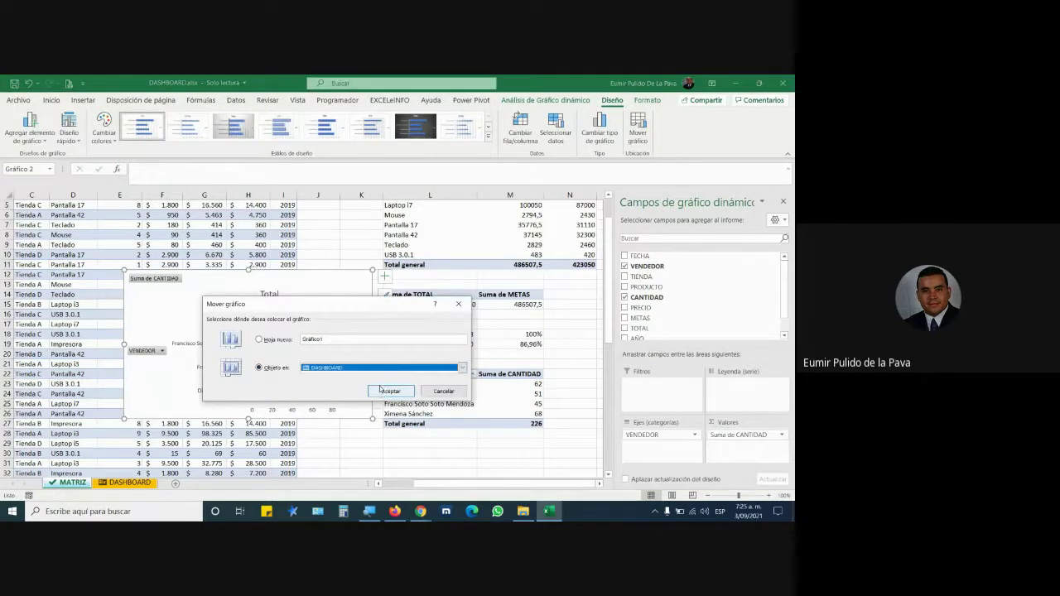
{"action": "left_click", "coordinate": [385, 391]}
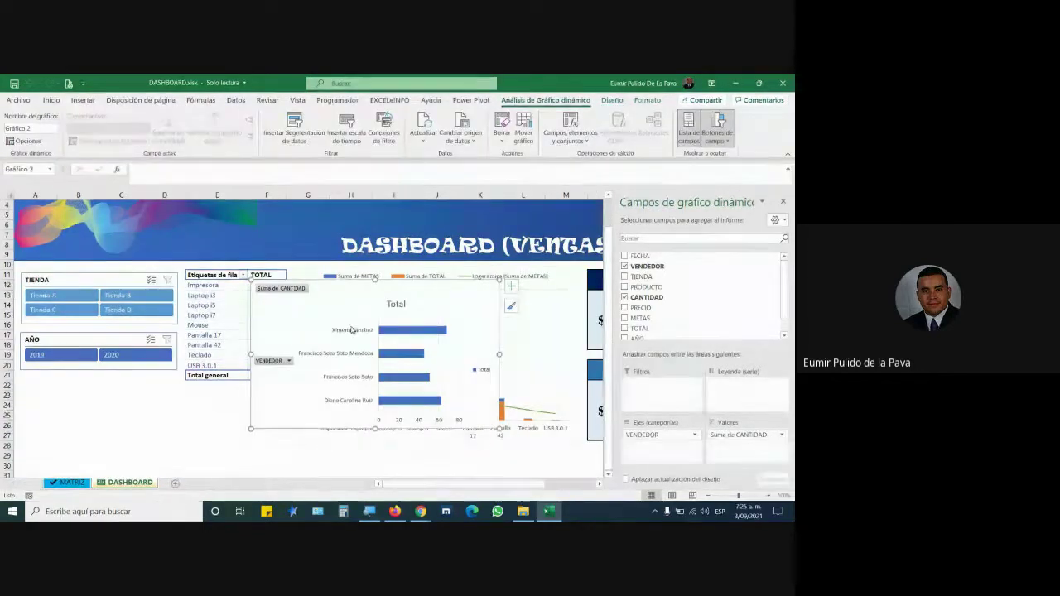
Move the Total bar chart below the slicers, widening it and reducing its height.
{"action": "scroll", "coordinate": [347, 328], "scroll_direction": "down", "scroll_amount": 2}
{"action": "left_click_drag", "start_coordinate": [332, 225], "coordinate": [105, 331]}
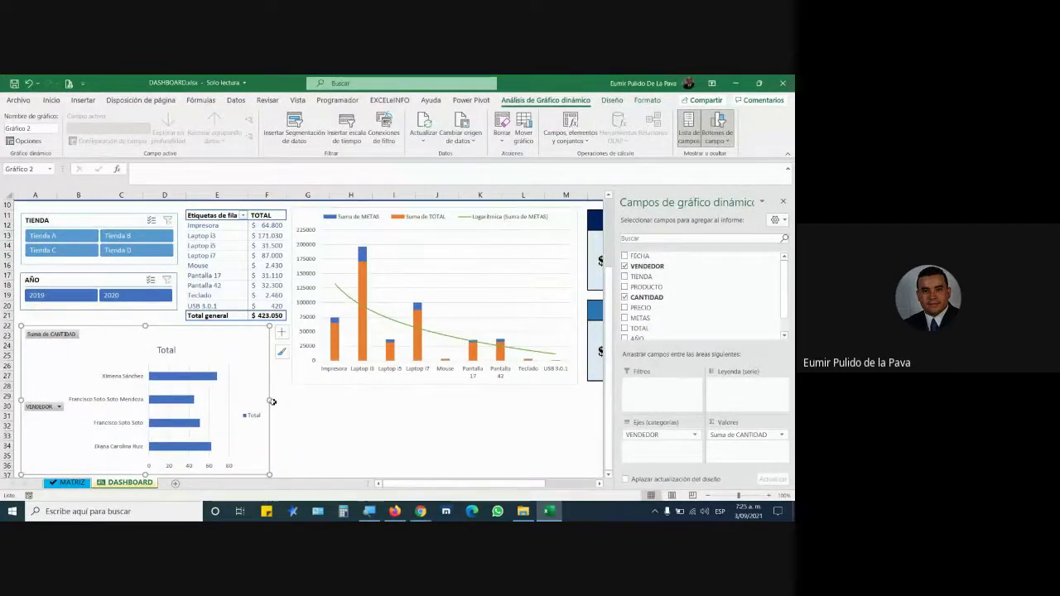
{"action": "left_click_drag", "start_coordinate": [271, 400], "coordinate": [287, 402]}
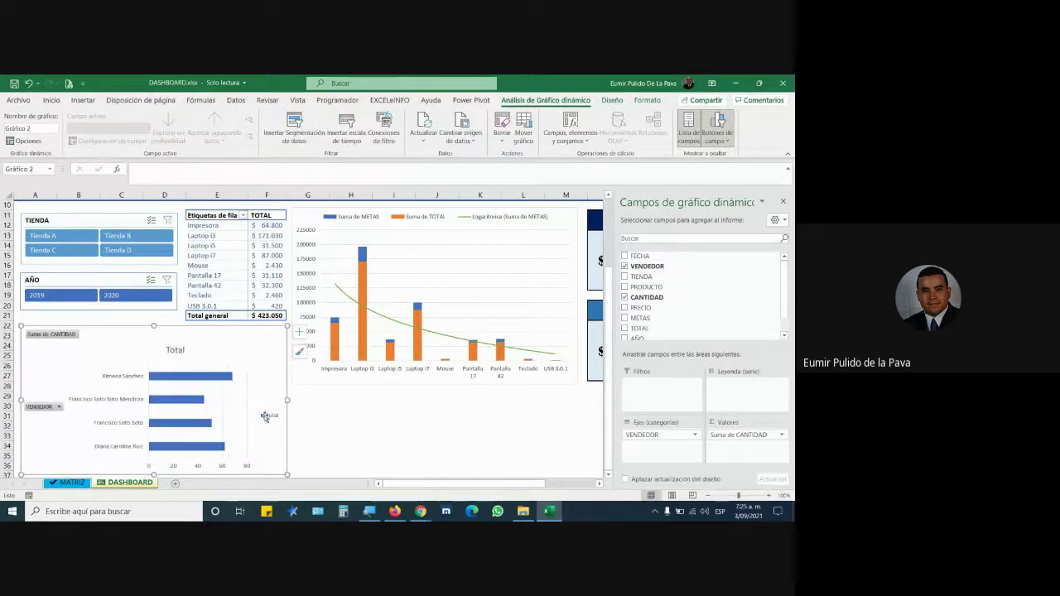
{"action": "scroll", "coordinate": [237, 435], "scroll_direction": "down", "scroll_amount": 1}
{"action": "left_click_drag", "start_coordinate": [154, 442], "coordinate": [166, 356]}
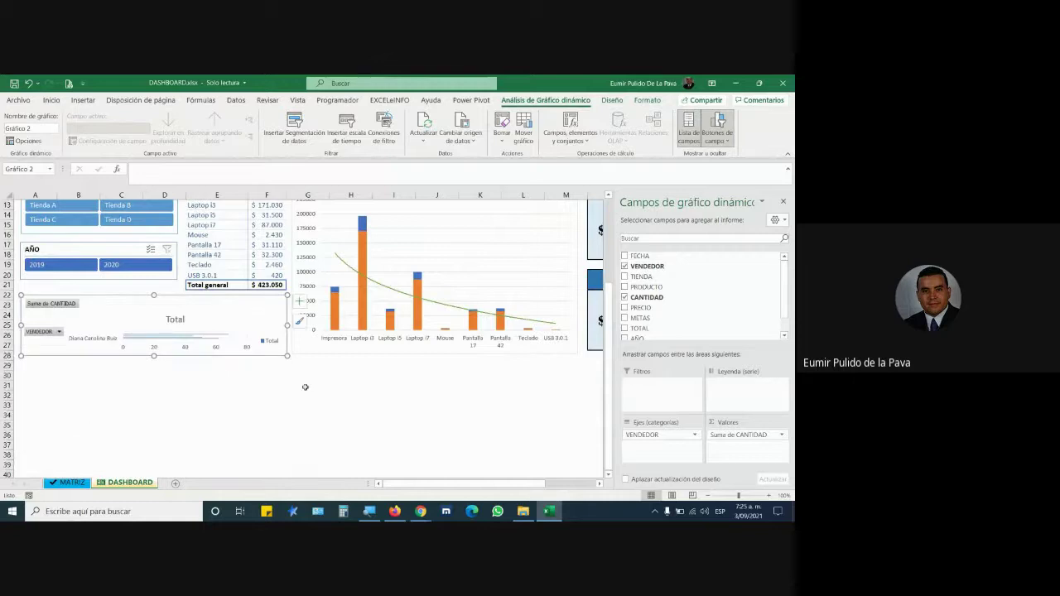
Hide all field buttons, delete the chart's title and legend, and close the PivotChart fields panel.
{"action": "right_click", "coordinate": [62, 304]}
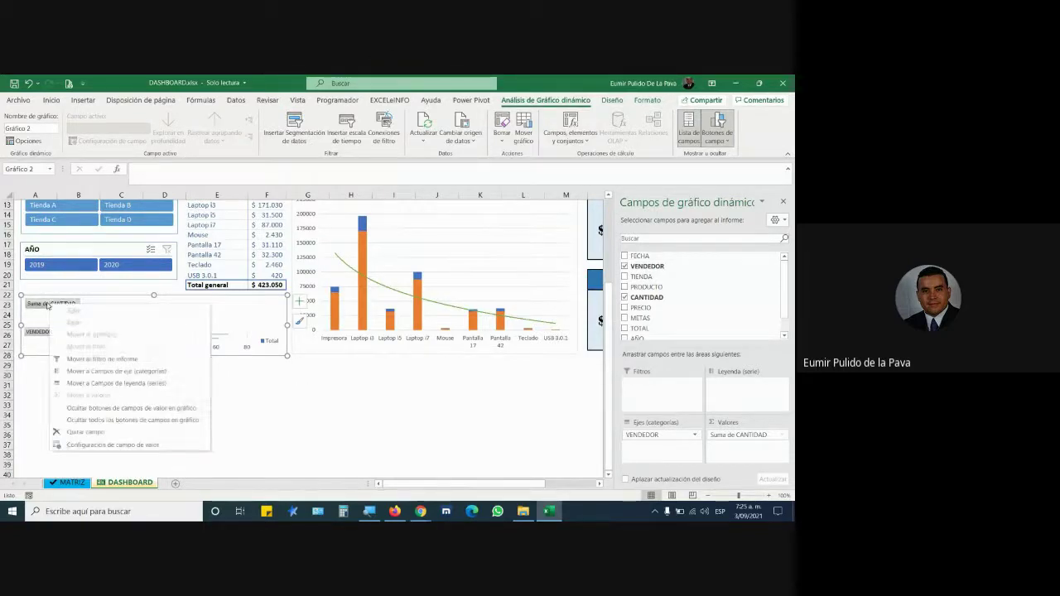
{"action": "left_click", "coordinate": [111, 421]}
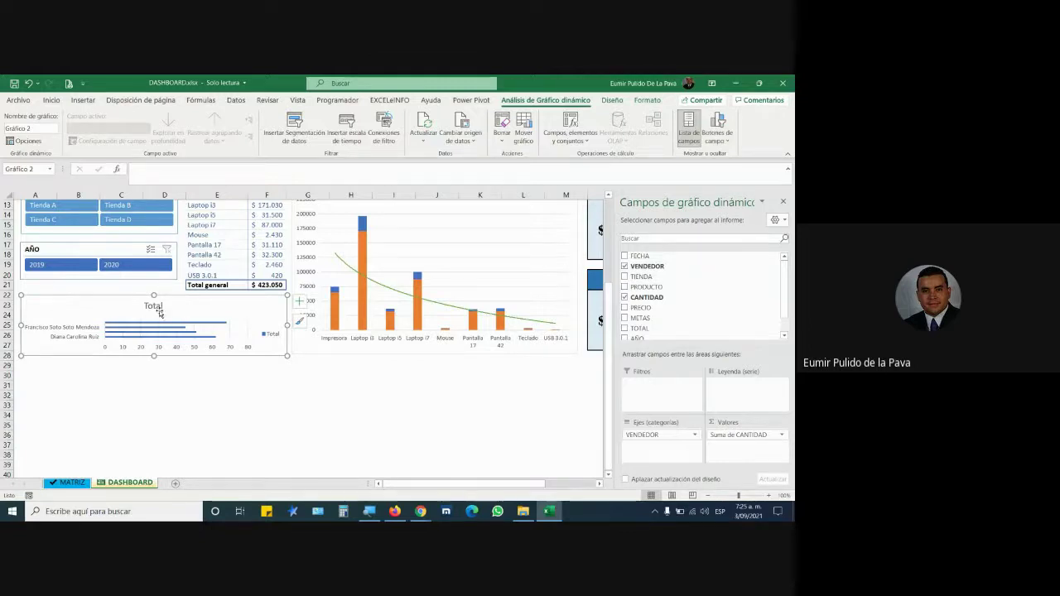
{"action": "key", "text": "Delete"}
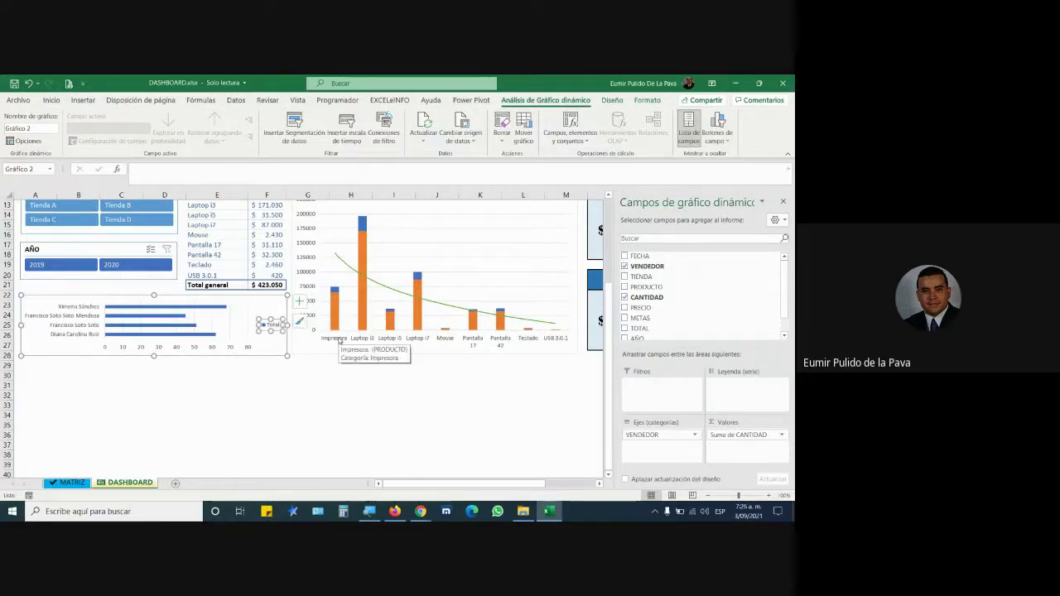
{"action": "key", "text": "Delete"}
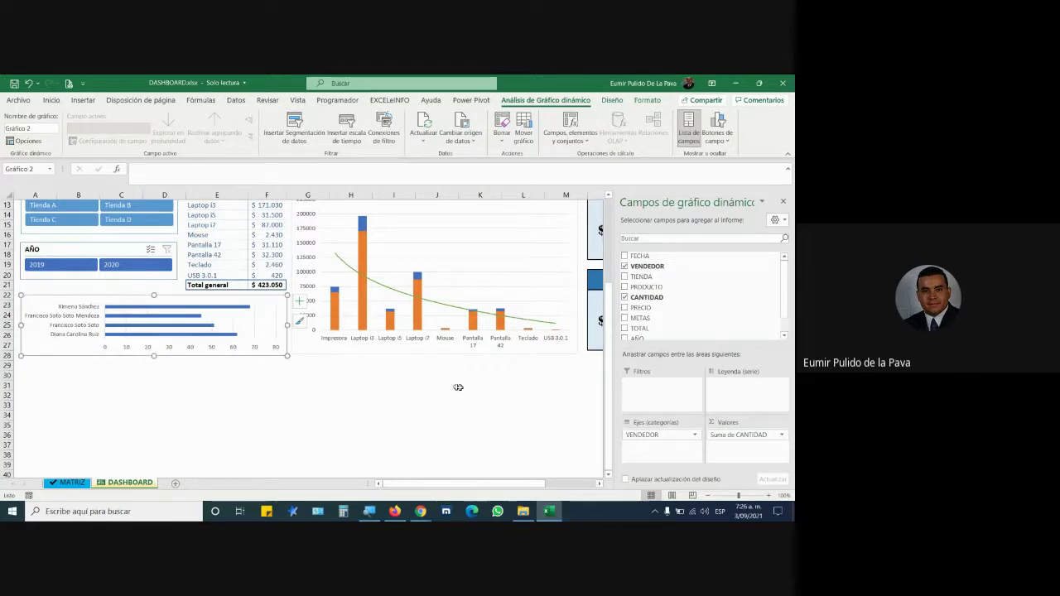
{"action": "scroll", "coordinate": [469, 385], "scroll_direction": "up", "scroll_amount": 1}
{"action": "scroll", "coordinate": [469, 386], "scroll_direction": "up", "scroll_amount": 1}
{"action": "left_click_drag", "start_coordinate": [534, 484], "coordinate": [560, 488]}
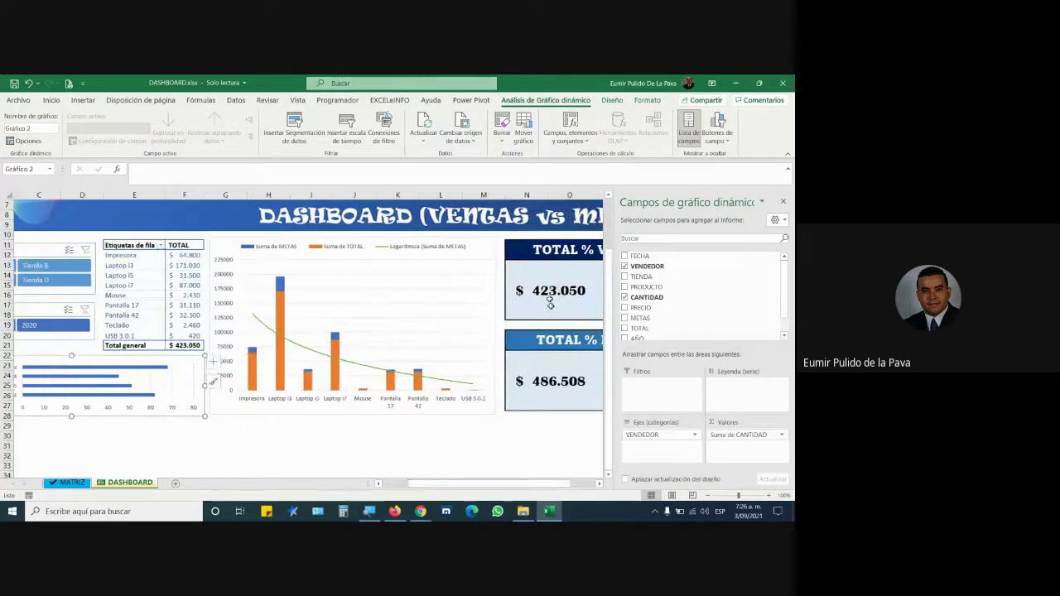
{"action": "left_click", "coordinate": [782, 202]}
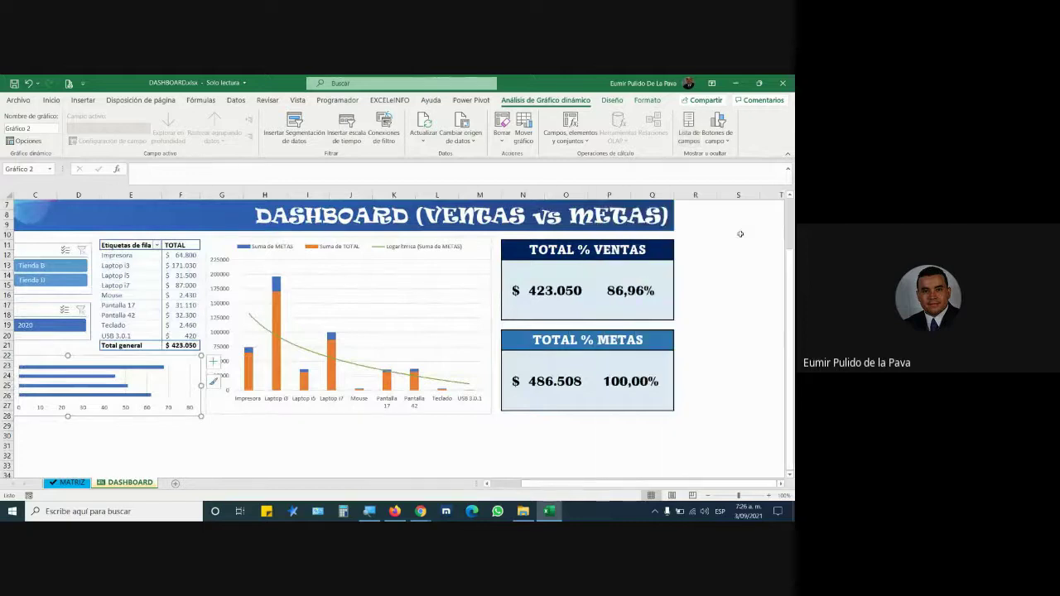
{"action": "mouse_move", "coordinate": [420, 511]}
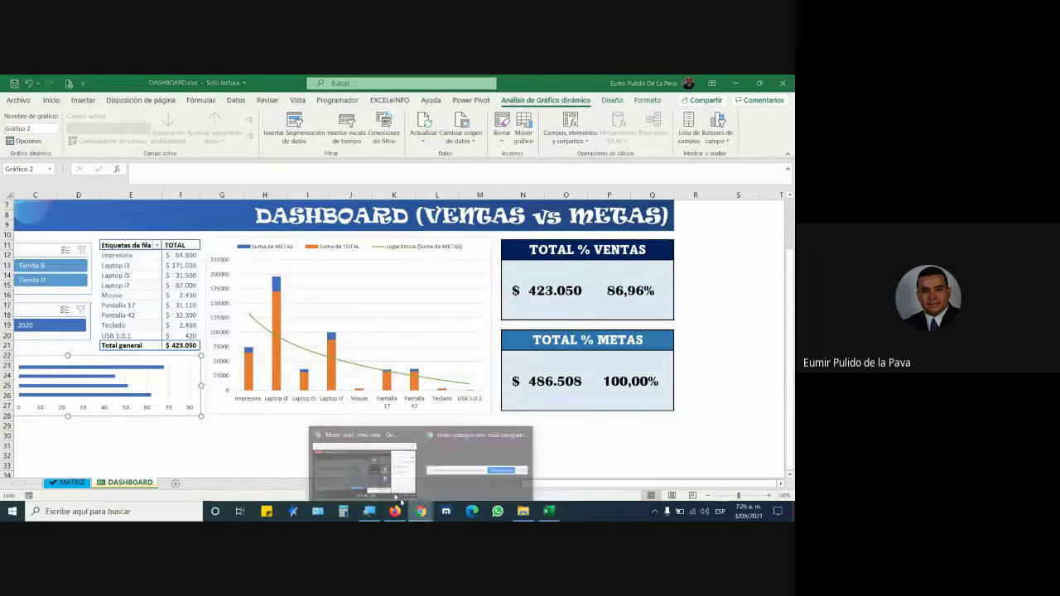
{"action": "left_click", "coordinate": [368, 464]}
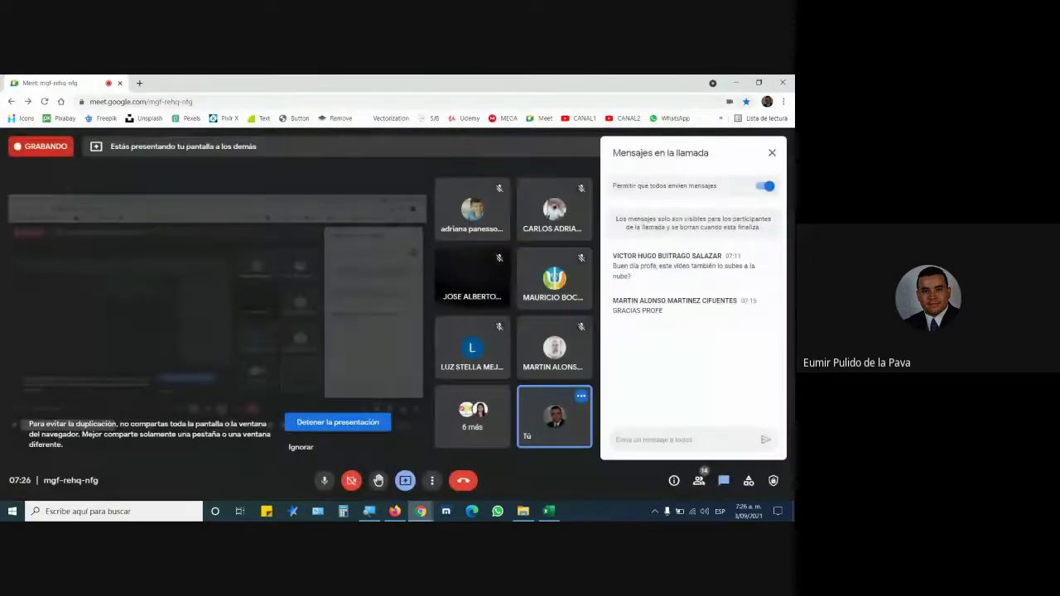
{"action": "left_click", "coordinate": [548, 511]}
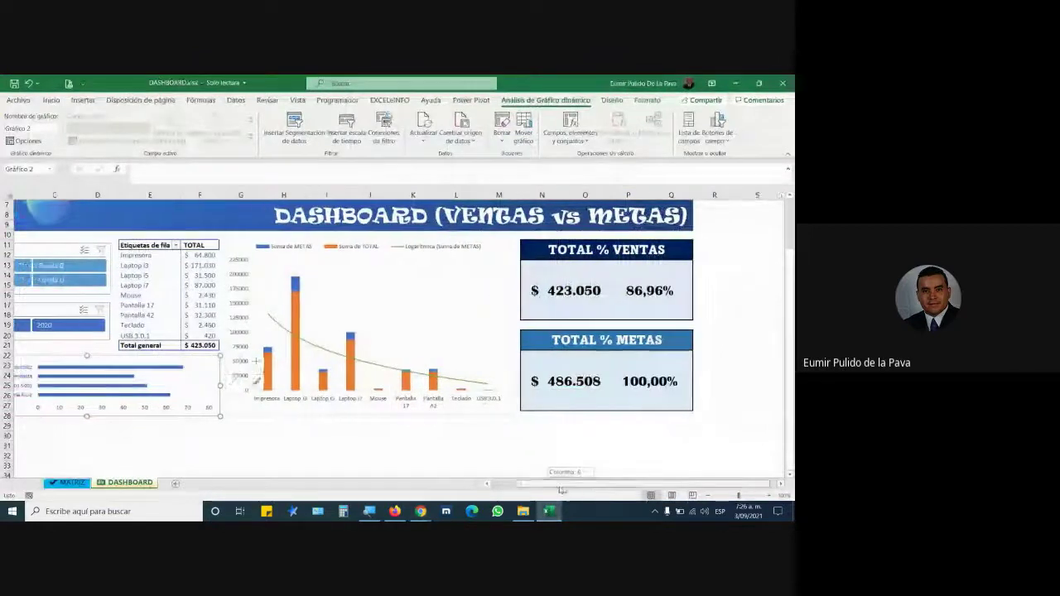
Make the product column chart and the vendor bar chart taller.
{"action": "left_click", "coordinate": [388, 414]}
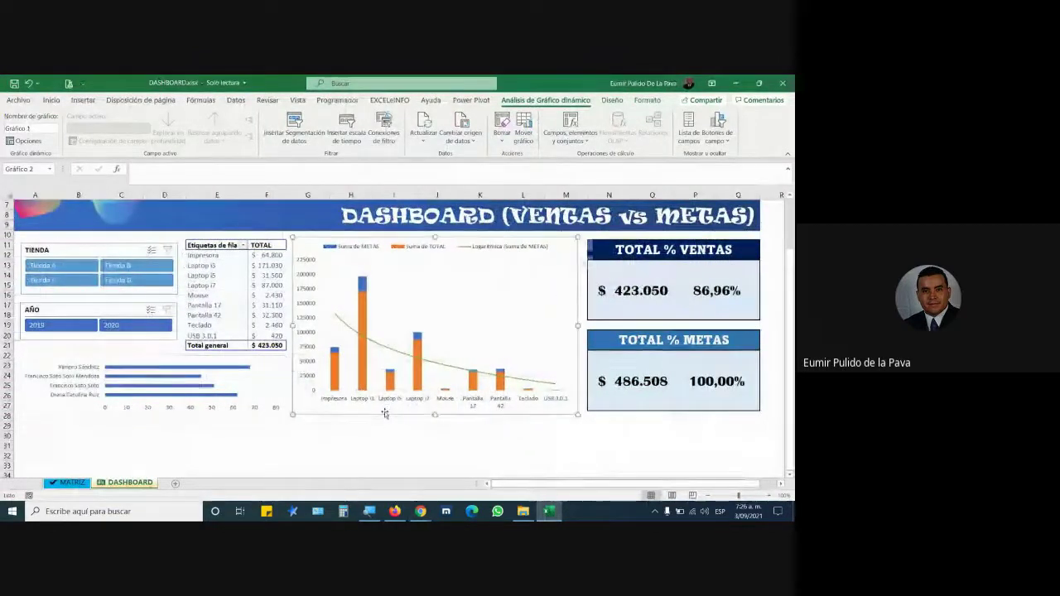
{"action": "left_click_drag", "start_coordinate": [434, 415], "coordinate": [431, 442]}
{"action": "left_click", "coordinate": [221, 417]}
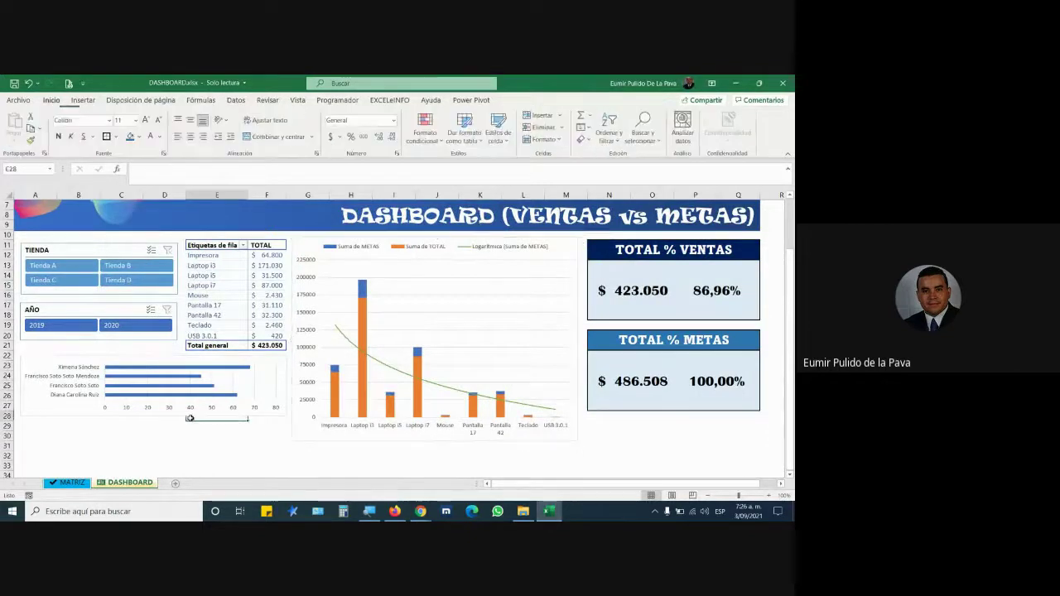
{"action": "left_click", "coordinate": [161, 414]}
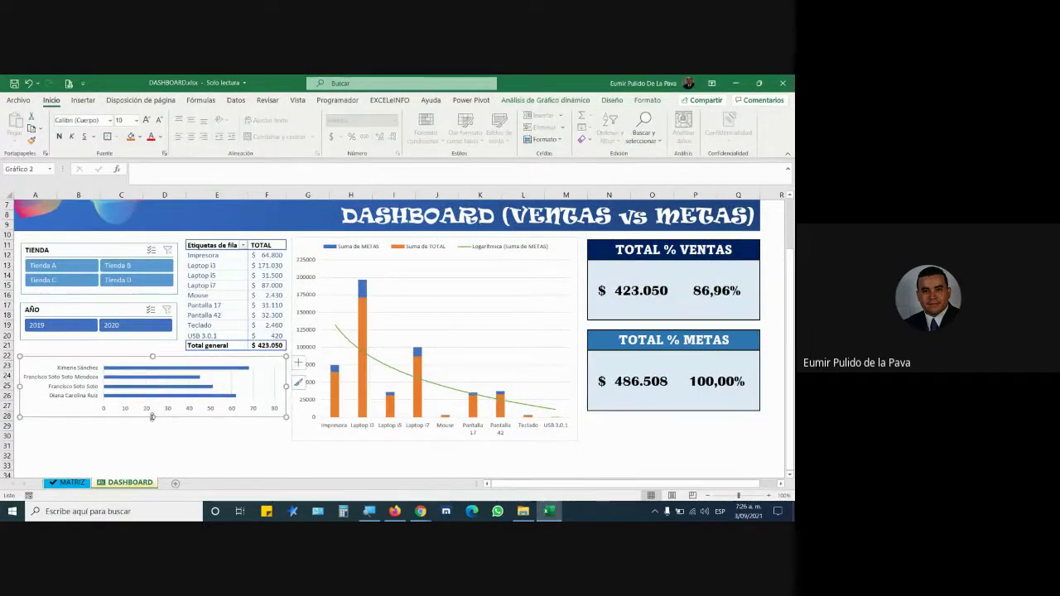
{"action": "left_click_drag", "start_coordinate": [178, 356], "coordinate": [180, 354]}
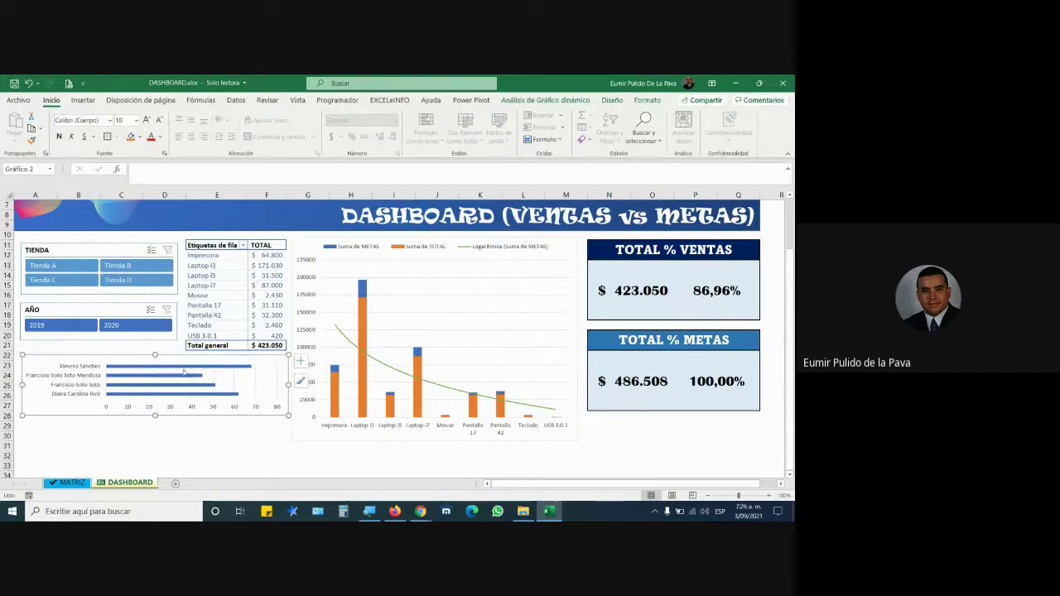
{"action": "left_click_drag", "start_coordinate": [162, 418], "coordinate": [151, 442]}
{"action": "left_click", "coordinate": [278, 471]}
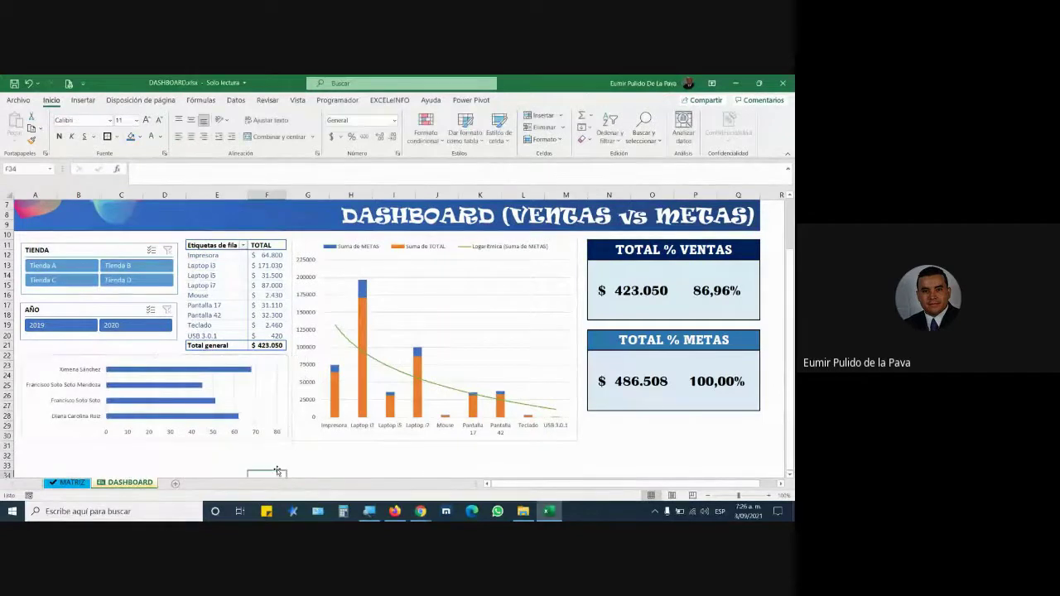
Shorten the product column chart from its bottom edge, then select the vendor bar chart.
{"action": "scroll", "coordinate": [281, 439], "scroll_direction": "down", "scroll_amount": 1}
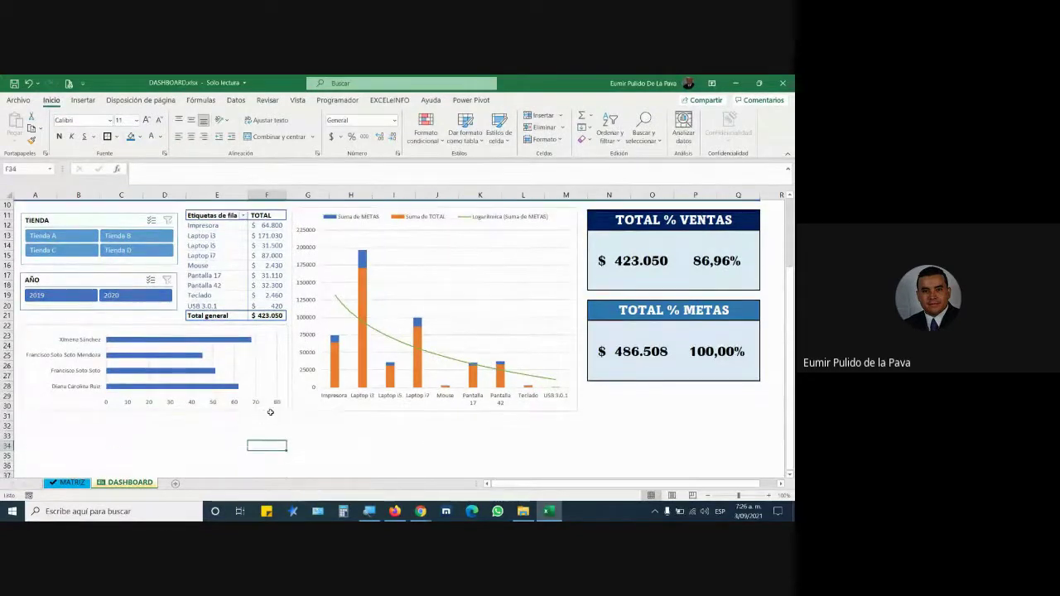
{"action": "left_click", "coordinate": [348, 412]}
{"action": "left_click_drag", "start_coordinate": [434, 414], "coordinate": [435, 382]}
{"action": "left_click", "coordinate": [451, 409]}
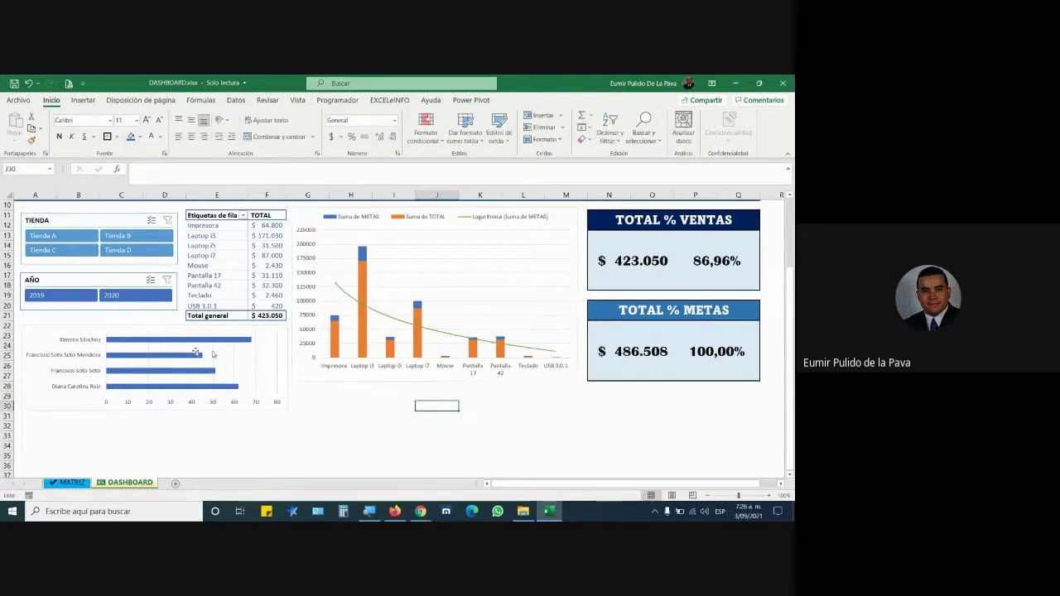
{"action": "left_click", "coordinate": [44, 406]}
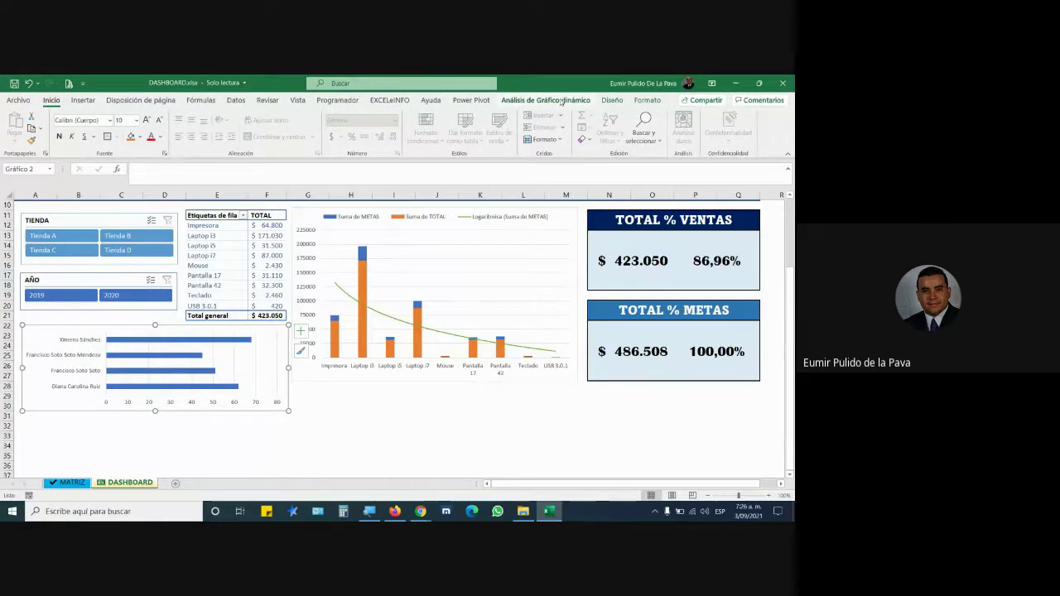
{"action": "left_click", "coordinate": [540, 101]}
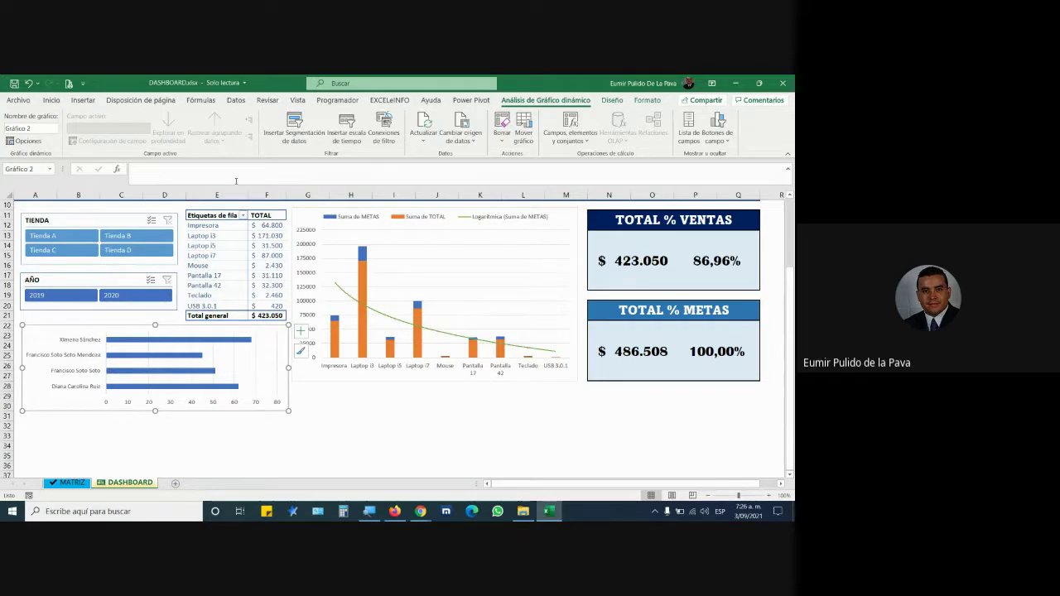
Insert a VENDEDOR slicer and place it, widened, below the column chart.
{"action": "left_click", "coordinate": [292, 143]}
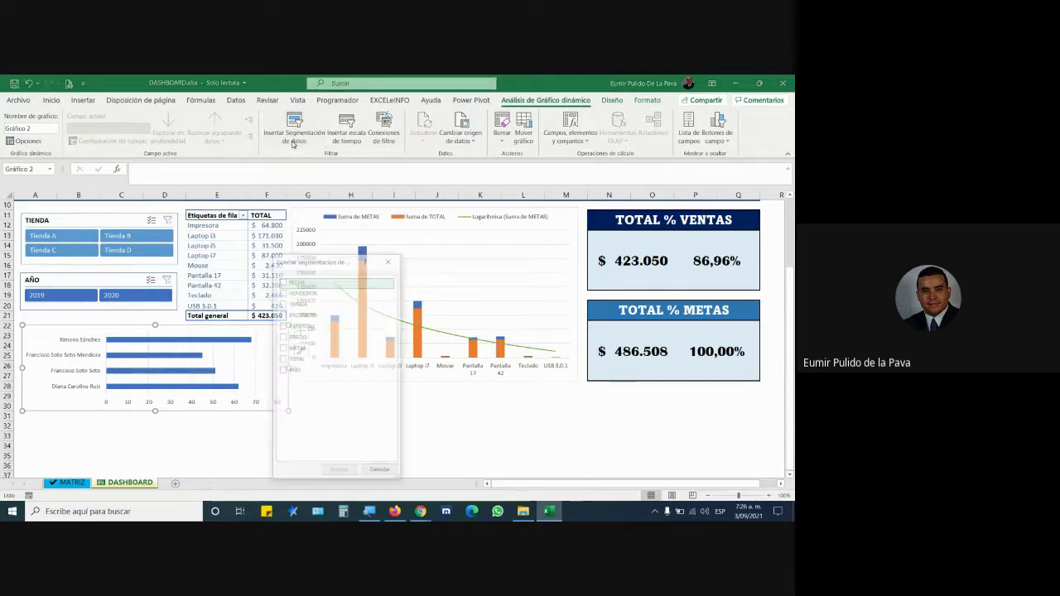
{"action": "left_click", "coordinate": [283, 291]}
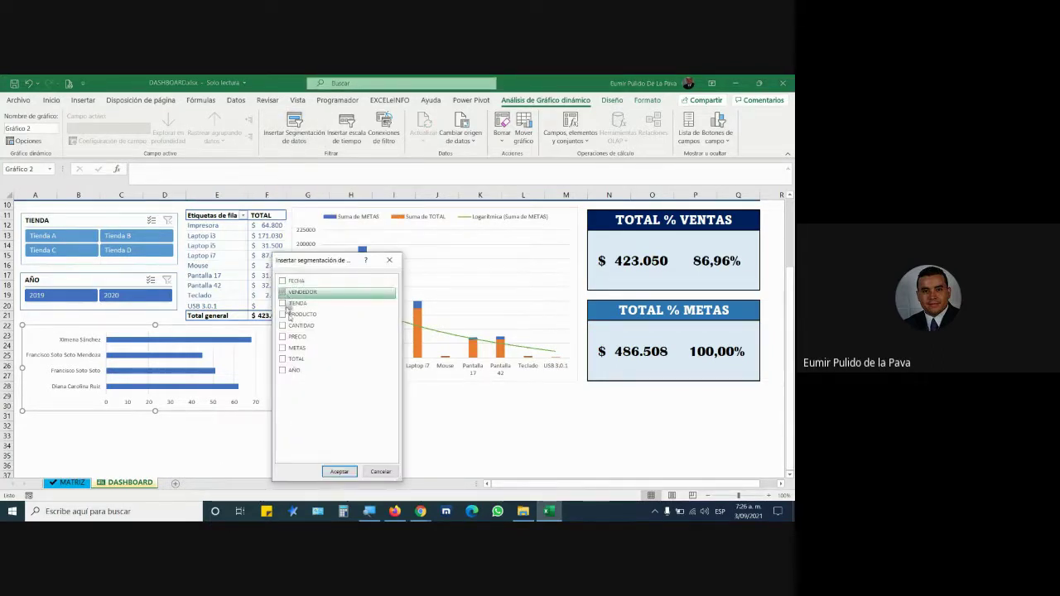
{"action": "left_click", "coordinate": [338, 471]}
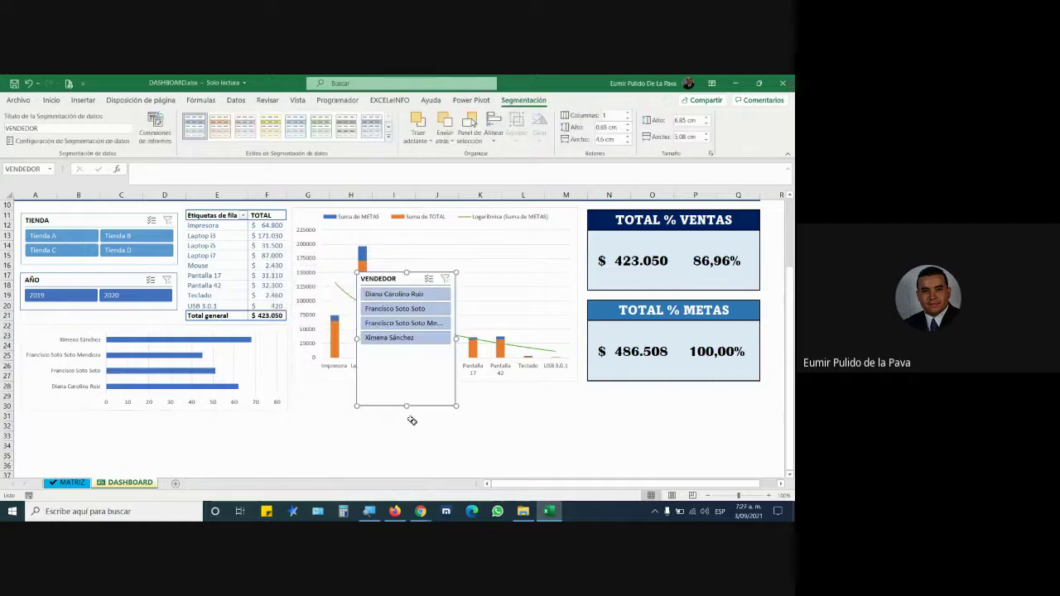
{"action": "left_click_drag", "start_coordinate": [406, 368], "coordinate": [405, 354]}
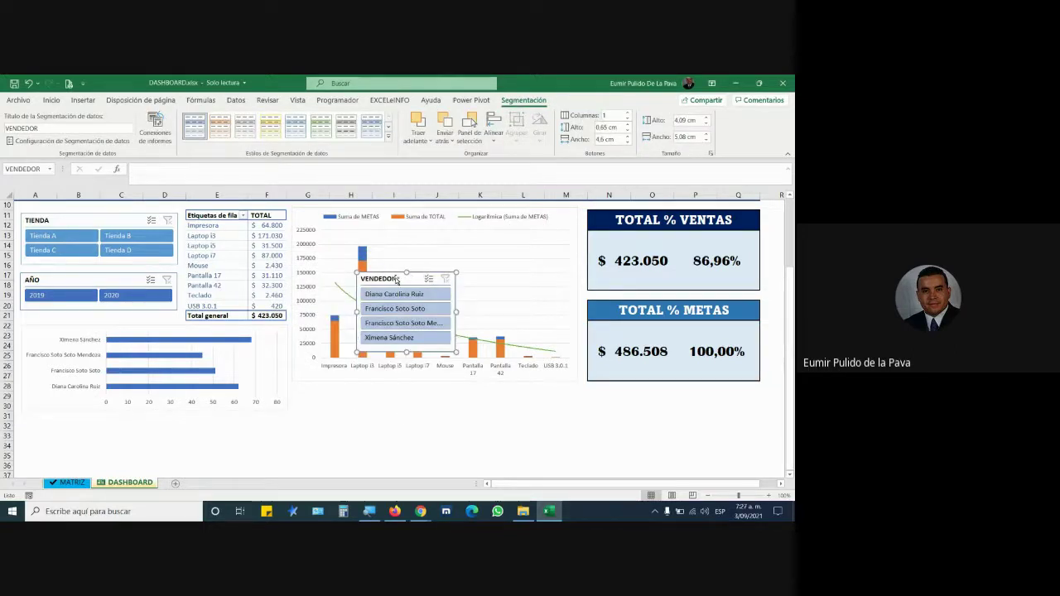
{"action": "left_click_drag", "start_coordinate": [393, 278], "coordinate": [332, 392]}
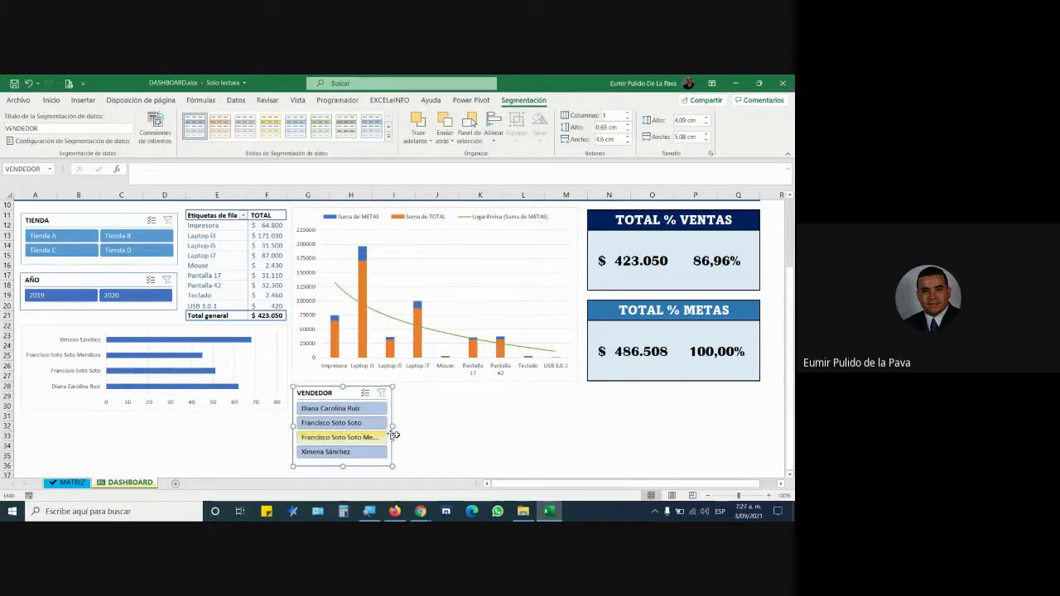
{"action": "left_click_drag", "start_coordinate": [393, 426], "coordinate": [577, 431]}
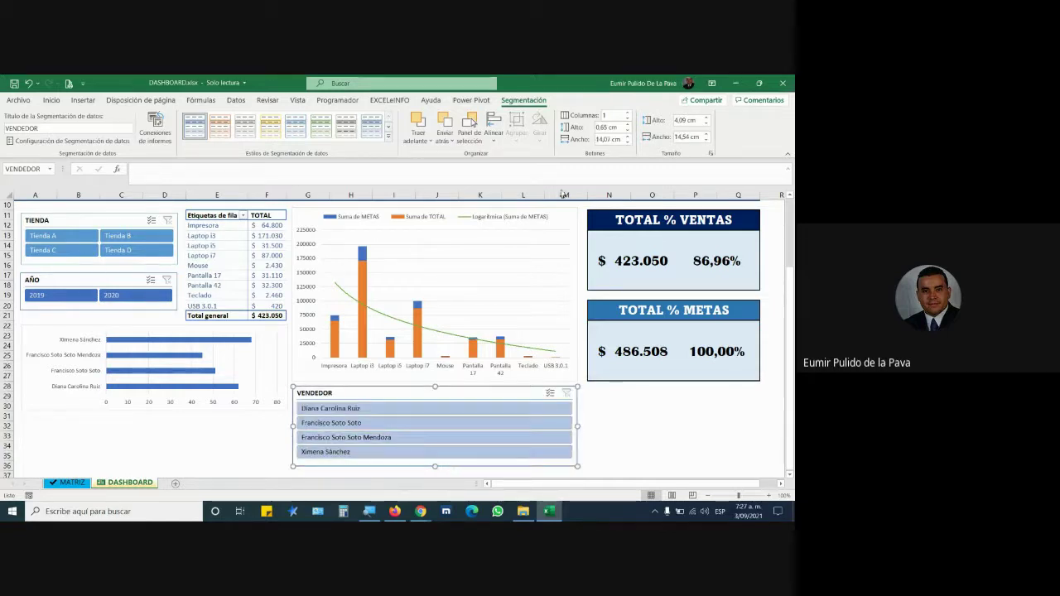
Set the VENDEDOR slicer to 2 columns with a green style and a shorter height.
{"action": "left_click", "coordinate": [627, 112]}
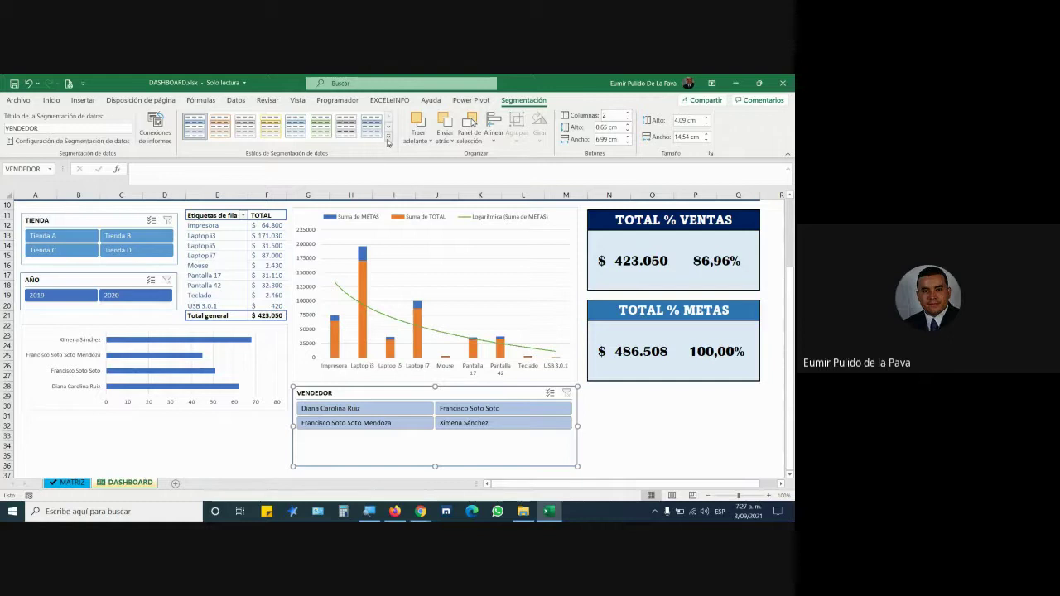
{"action": "left_click", "coordinate": [322, 126]}
{"action": "left_click_drag", "start_coordinate": [434, 467], "coordinate": [437, 434]}
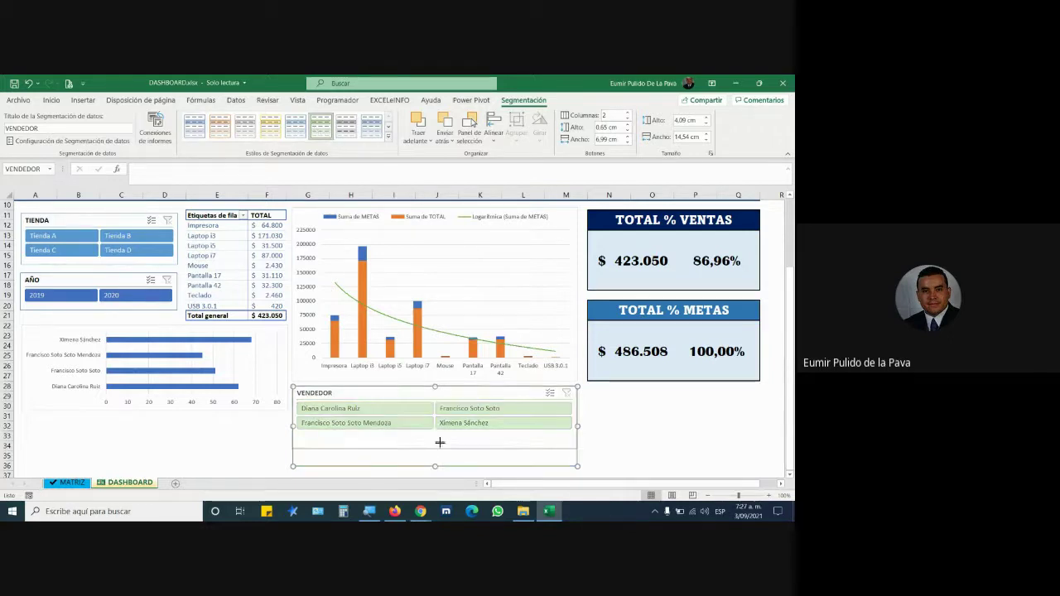
{"action": "left_click", "coordinate": [225, 407]}
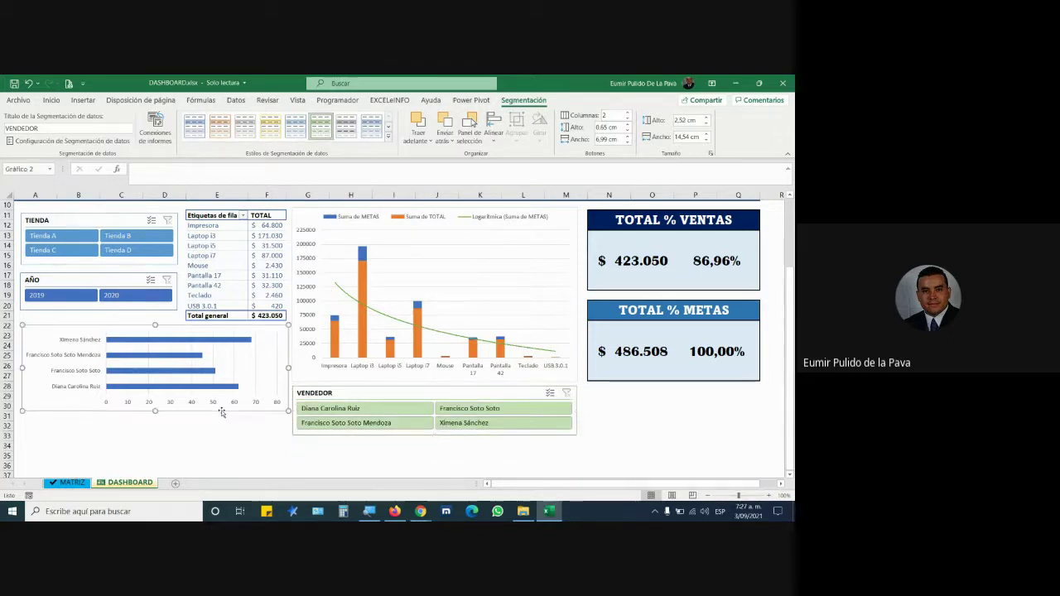
Make the vendor bar chart taller, apply a dark chart style, and delete its title.
{"action": "left_click_drag", "start_coordinate": [153, 415], "coordinate": [152, 435]}
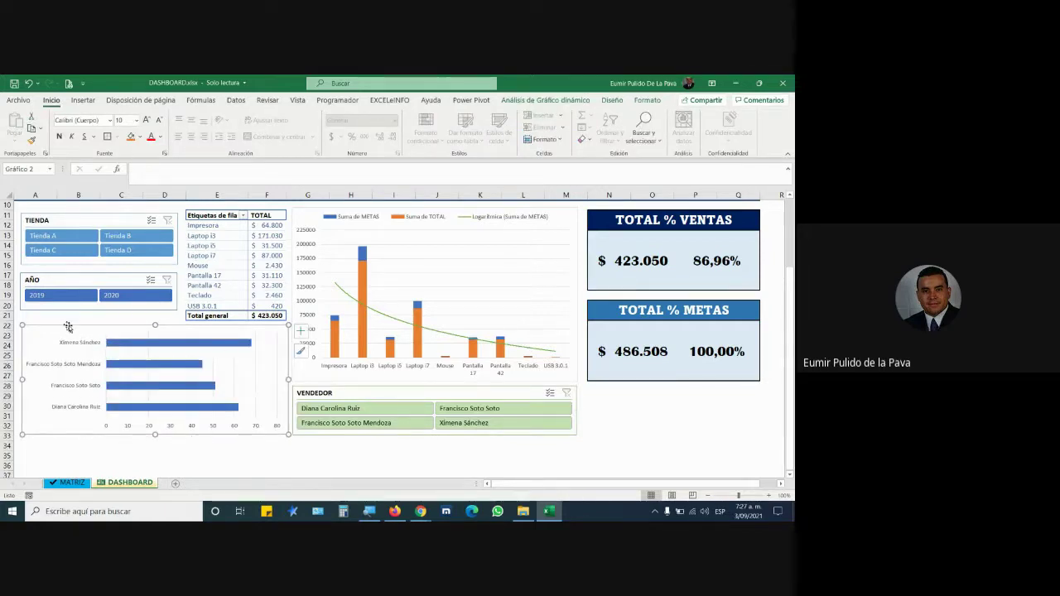
{"action": "left_click", "coordinate": [554, 101]}
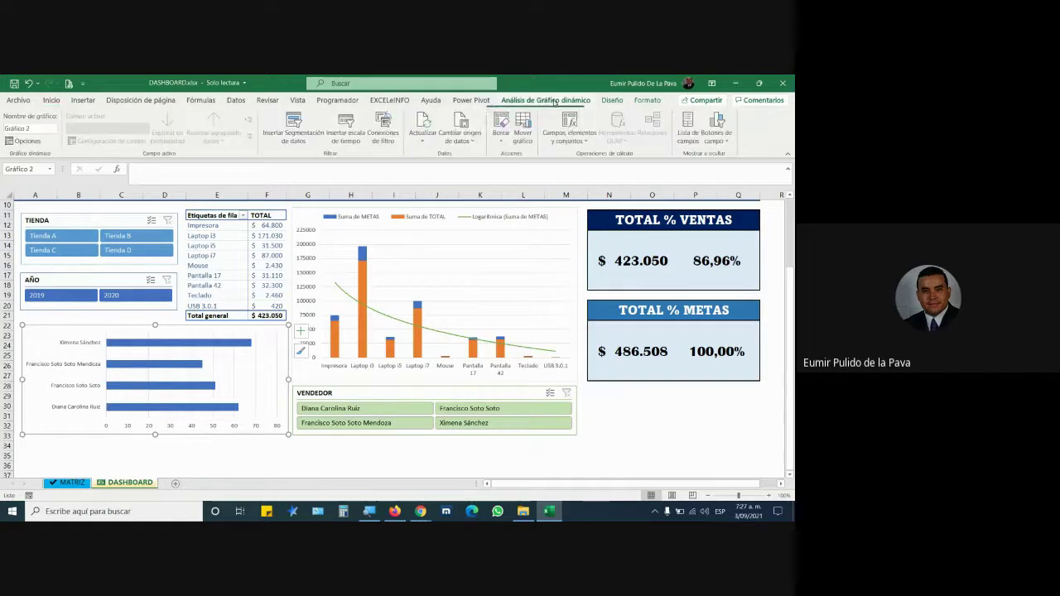
{"action": "left_click", "coordinate": [612, 100]}
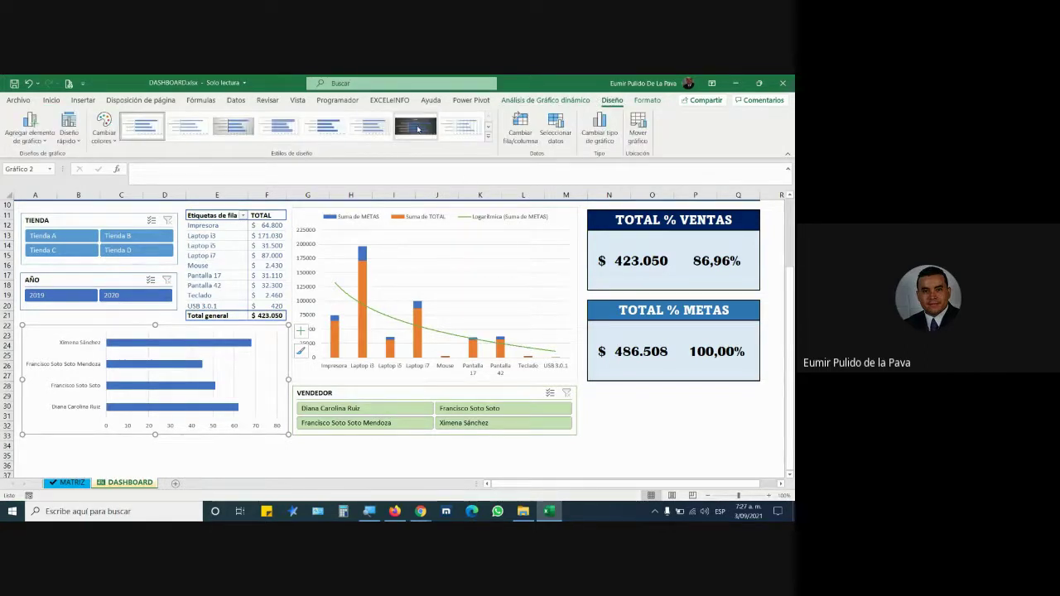
{"action": "left_click", "coordinate": [418, 128]}
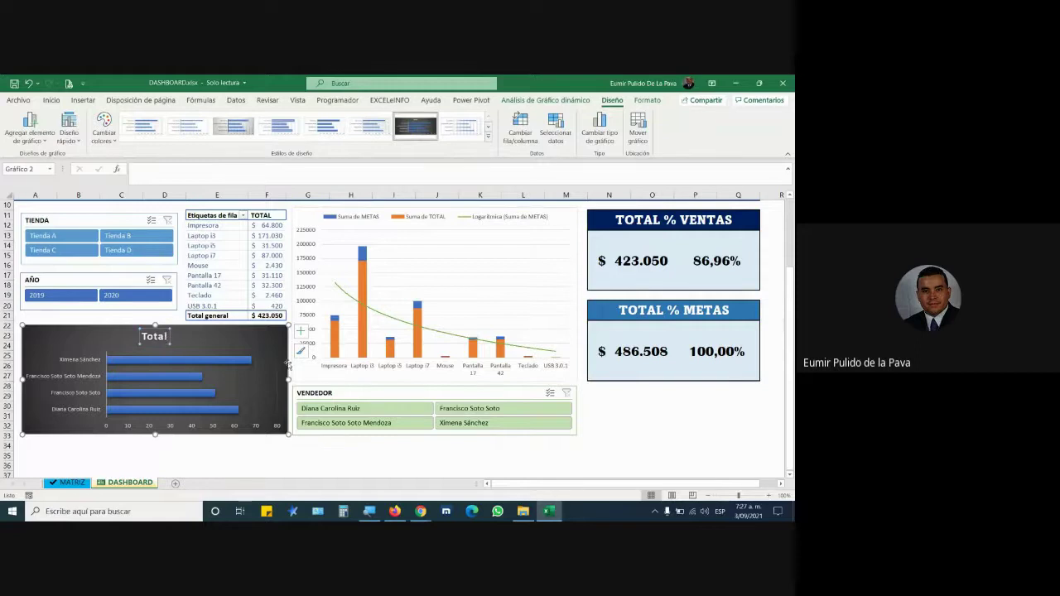
{"action": "key", "text": "Delete"}
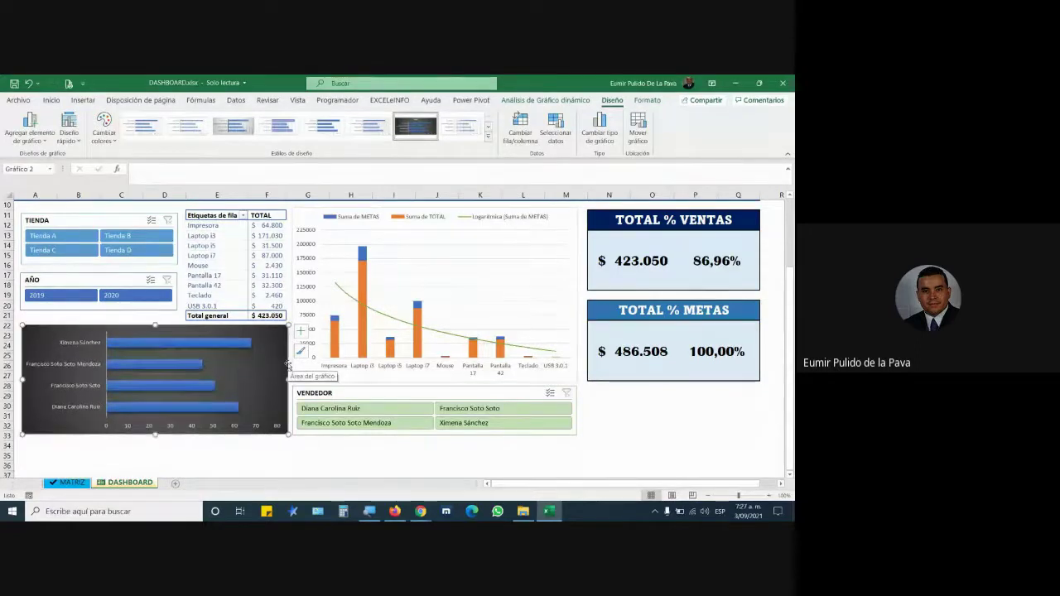
Switch the vendor bar chart to the plain light first chart style.
{"action": "scroll", "coordinate": [359, 467], "scroll_direction": "up", "scroll_amount": 2}
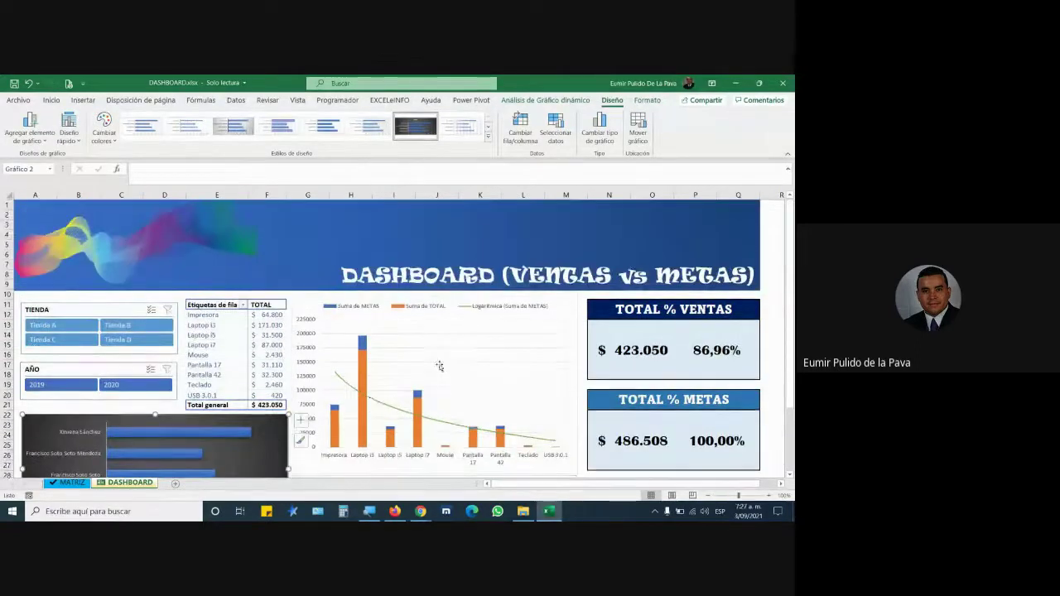
{"action": "scroll", "coordinate": [367, 235], "scroll_direction": "down", "scroll_amount": 2}
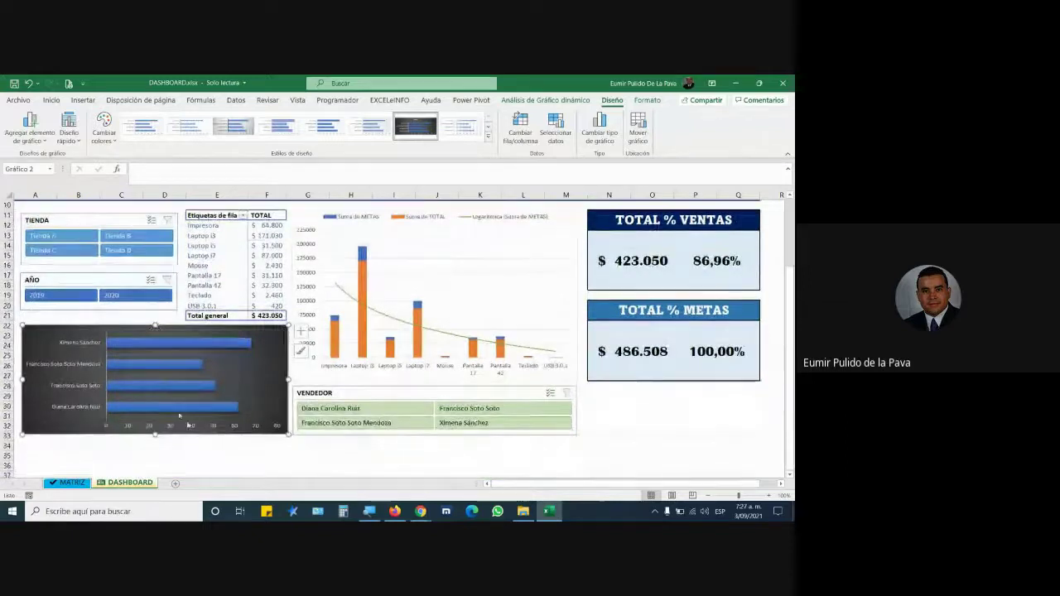
{"action": "left_click", "coordinate": [149, 135]}
{"action": "scroll", "coordinate": [577, 456], "scroll_direction": "up", "scroll_amount": 3}
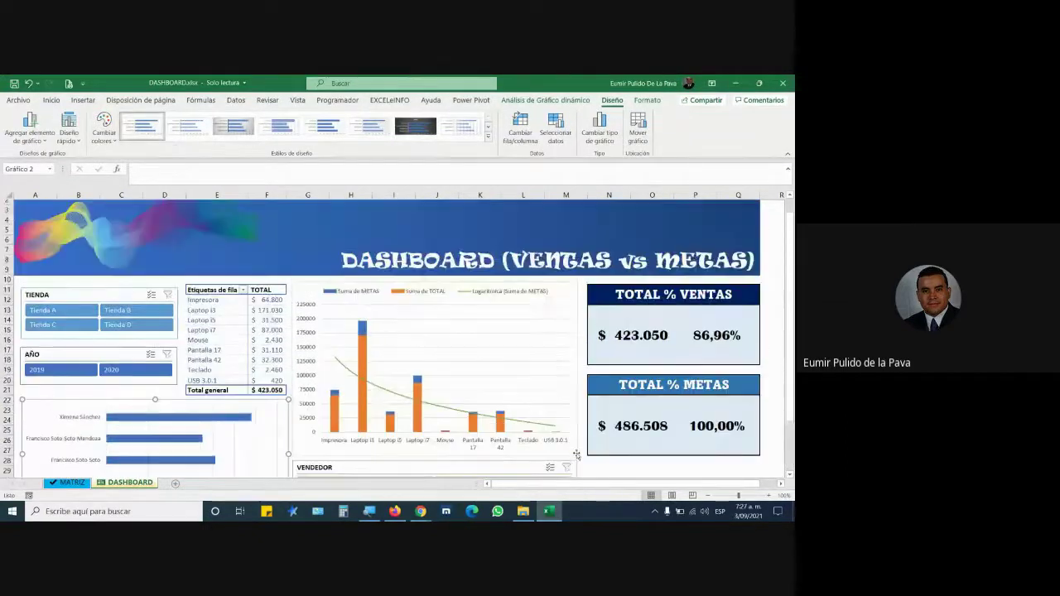
{"action": "scroll", "coordinate": [576, 456], "scroll_direction": "down", "scroll_amount": 2}
{"action": "scroll", "coordinate": [577, 455], "scroll_direction": "down", "scroll_amount": 2}
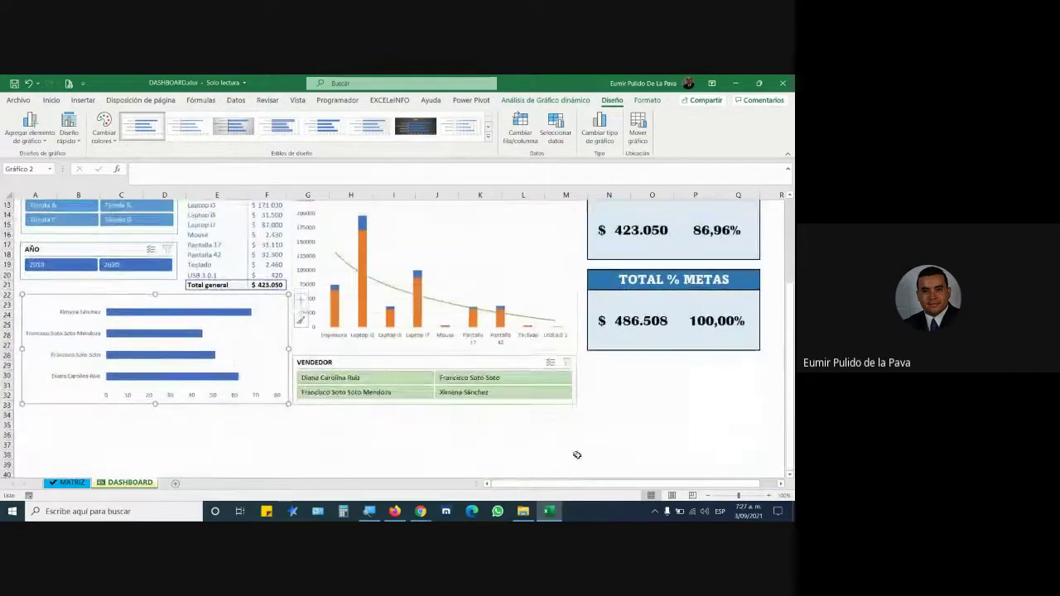
{"action": "left_click", "coordinate": [401, 364]}
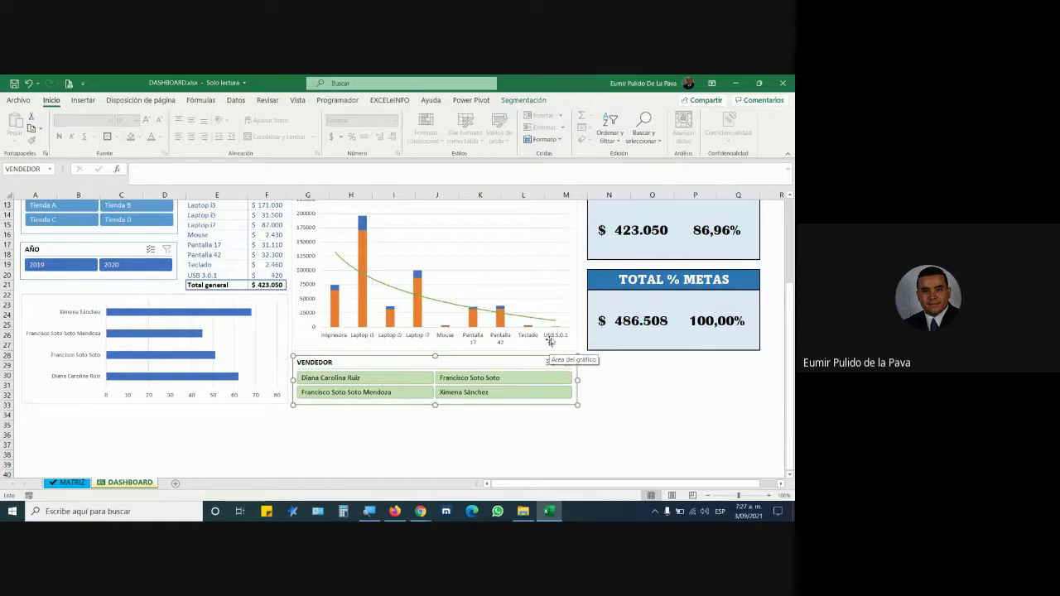
Check the DASHBOARD, then return to MATRIZ and scroll through the sales data and pivots.
{"action": "left_click", "coordinate": [72, 482]}
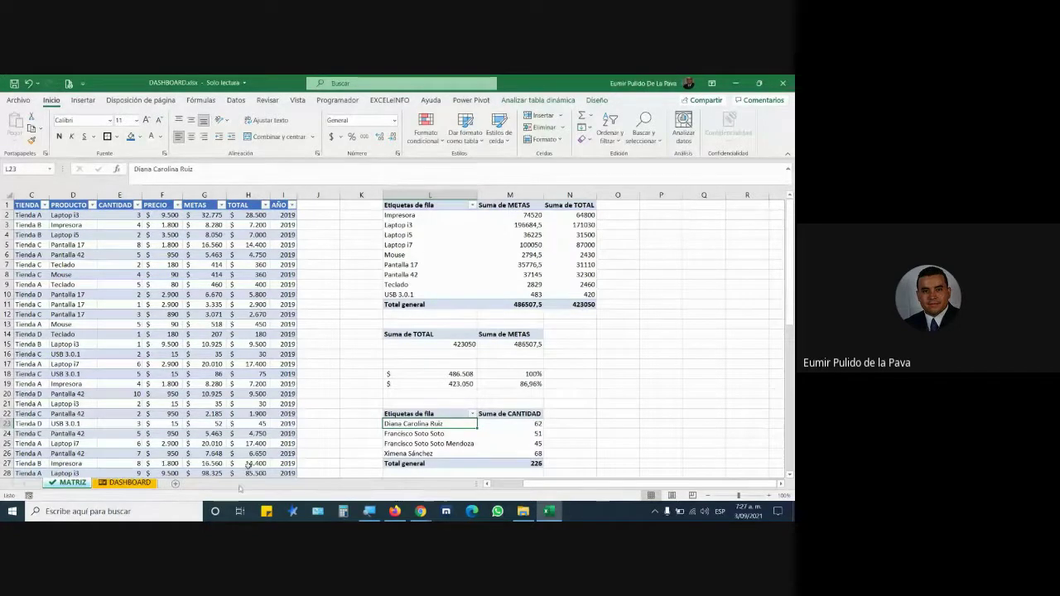
{"action": "left_click", "coordinate": [132, 482]}
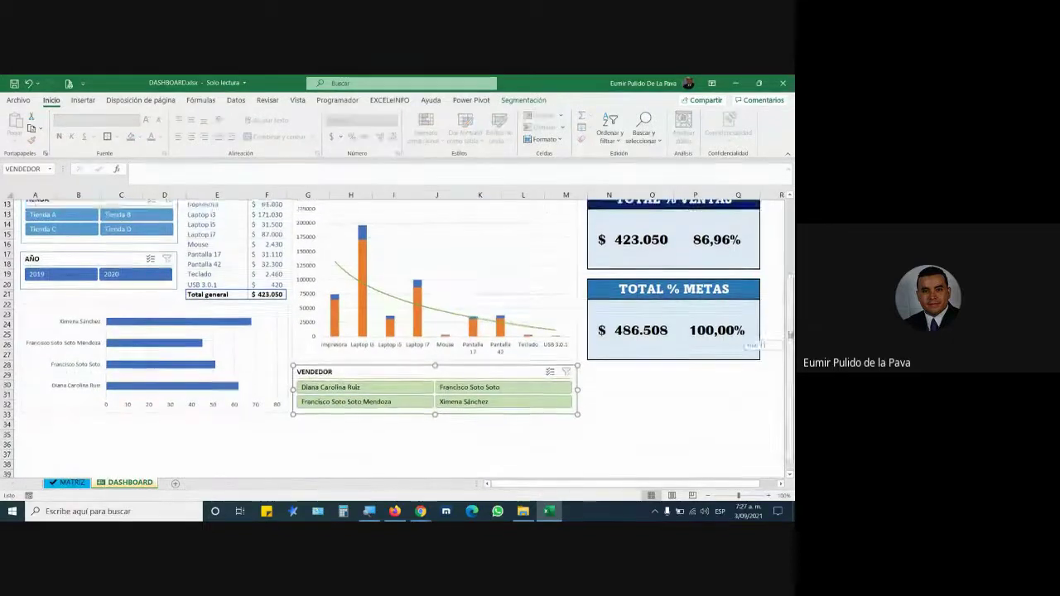
{"action": "left_click_drag", "start_coordinate": [788, 364], "coordinate": [779, 298]}
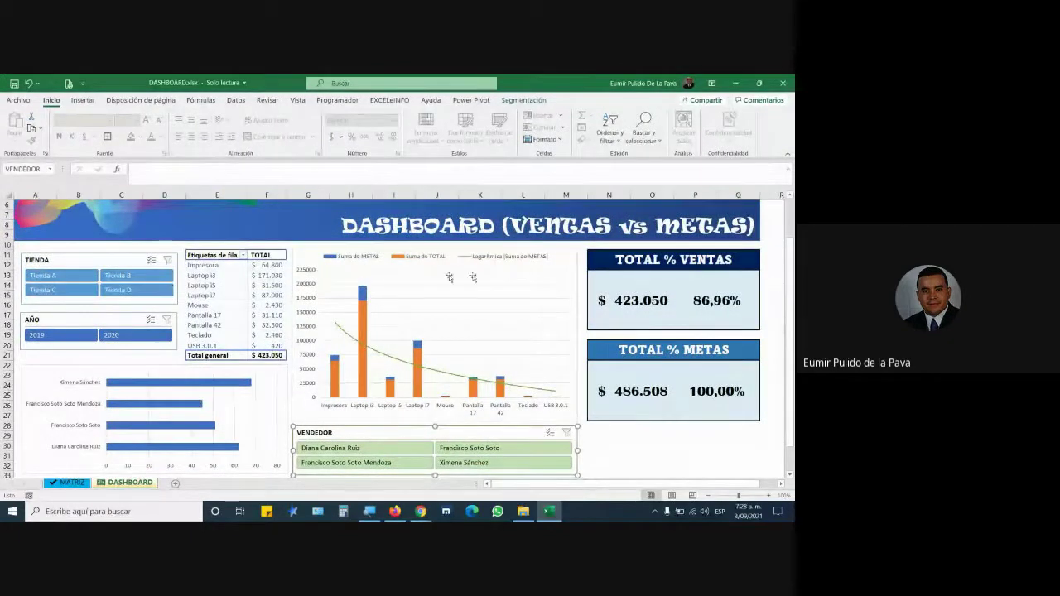
{"action": "mouse_move", "coordinate": [369, 511]}
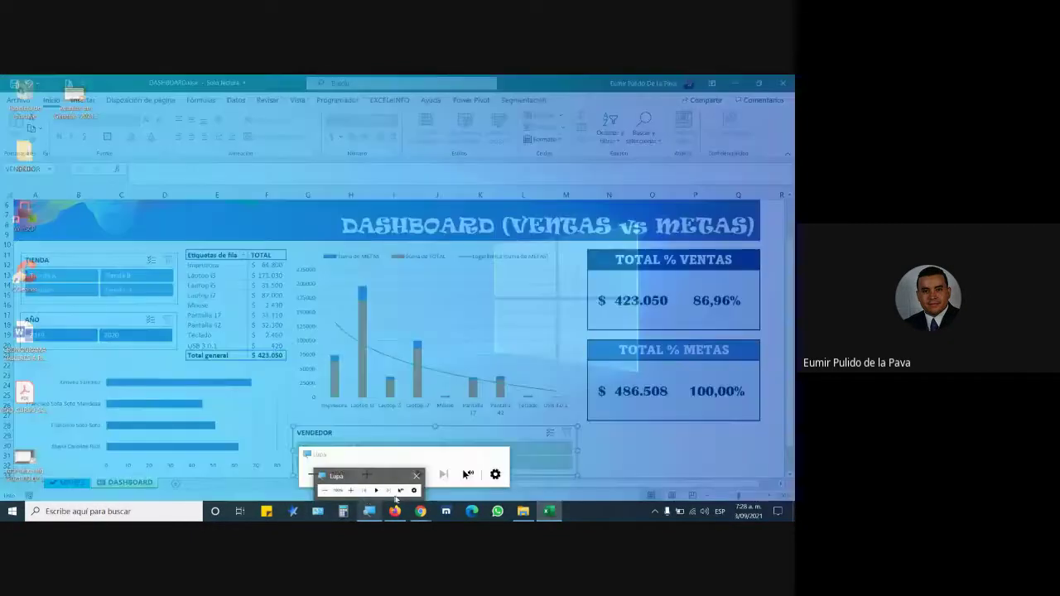
{"action": "left_click", "coordinate": [72, 482]}
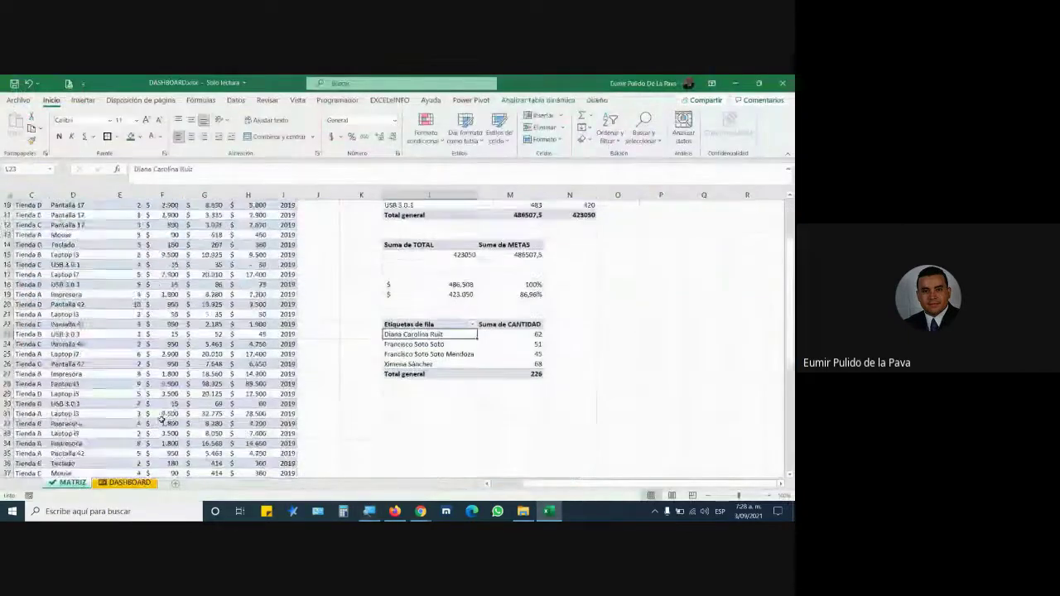
{"action": "scroll", "coordinate": [162, 418], "scroll_direction": "down", "scroll_amount": 3}
{"action": "scroll", "coordinate": [124, 416], "scroll_direction": "left", "scroll_amount": 2}
{"action": "scroll", "coordinate": [93, 414], "scroll_direction": "down", "scroll_amount": 2}
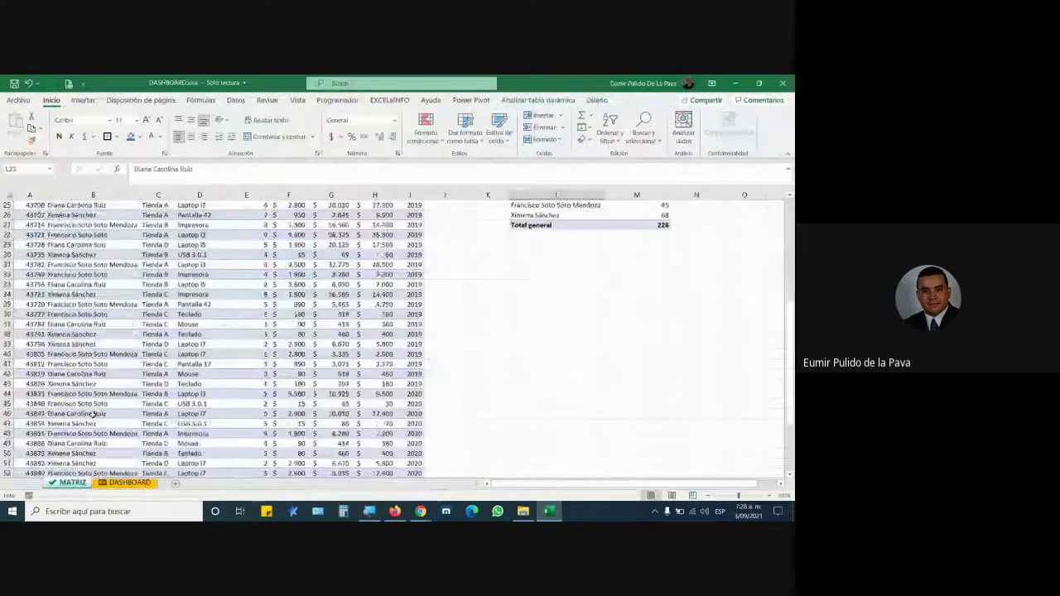
{"action": "scroll", "coordinate": [91, 414], "scroll_direction": "down", "scroll_amount": 2}
{"action": "scroll", "coordinate": [88, 414], "scroll_direction": "down", "scroll_amount": 2}
{"action": "scroll", "coordinate": [87, 418], "scroll_direction": "down", "scroll_amount": 1}
{"action": "scroll", "coordinate": [36, 376], "scroll_direction": "up", "scroll_amount": 8}
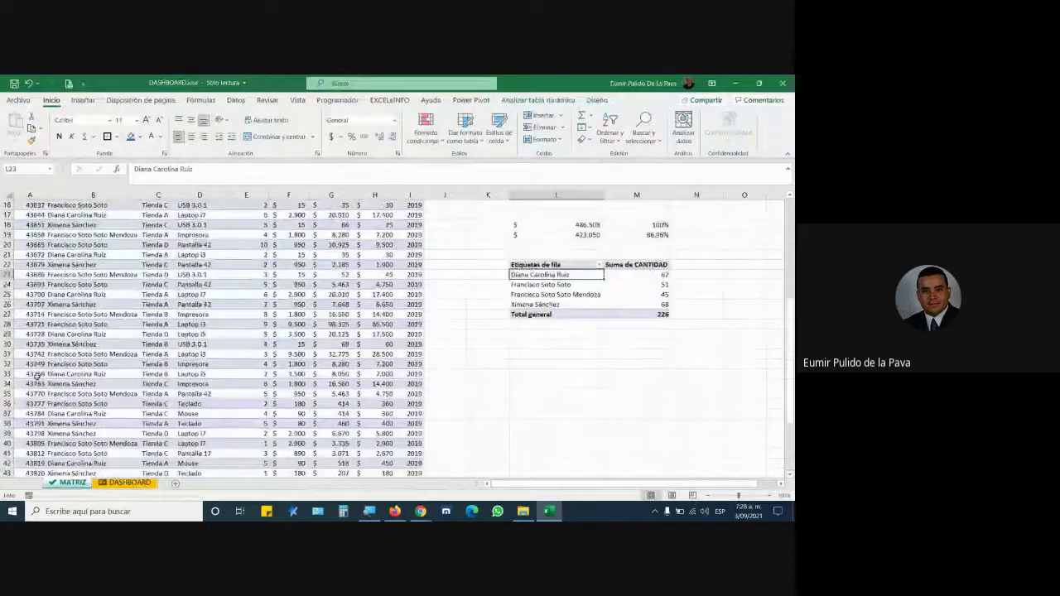
{"action": "scroll", "coordinate": [36, 375], "scroll_direction": "up", "scroll_amount": 4}
{"action": "scroll", "coordinate": [33, 215], "scroll_direction": "up", "scroll_amount": 1}
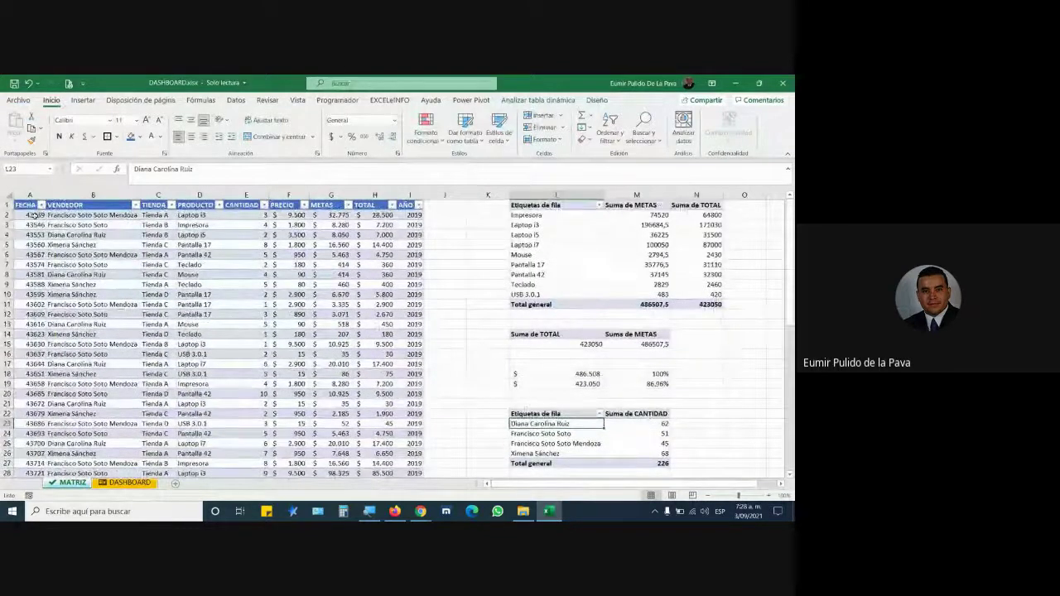
Format the FECHA values from A2 down as Fecha corta (e.g. 15/03/2019), then select cell A61.
{"action": "left_click_drag", "start_coordinate": [33, 215], "coordinate": [50, 462]}
{"action": "left_click", "coordinate": [395, 121]}
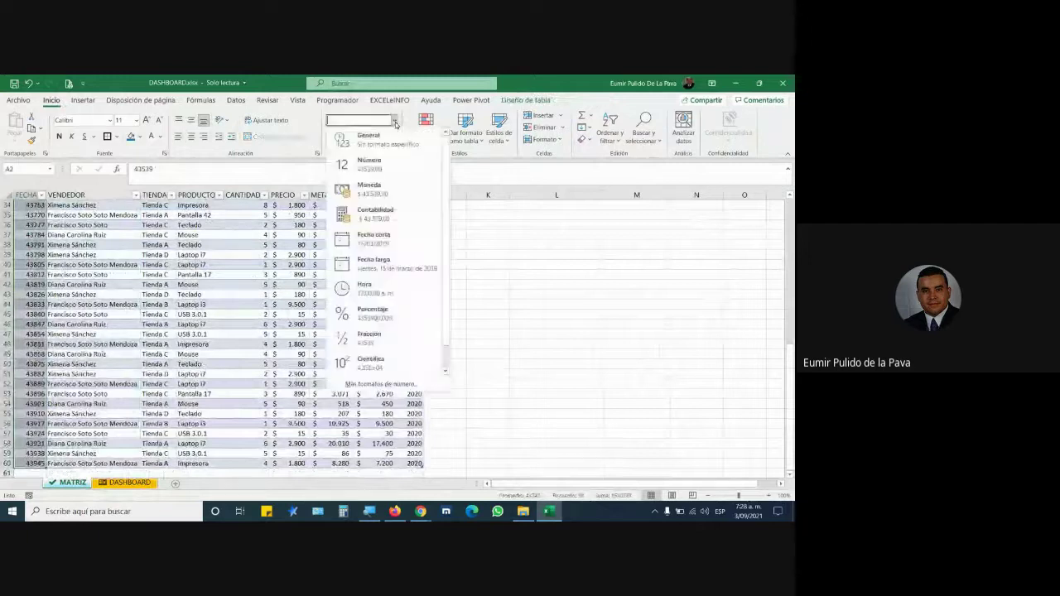
{"action": "left_click", "coordinate": [394, 238]}
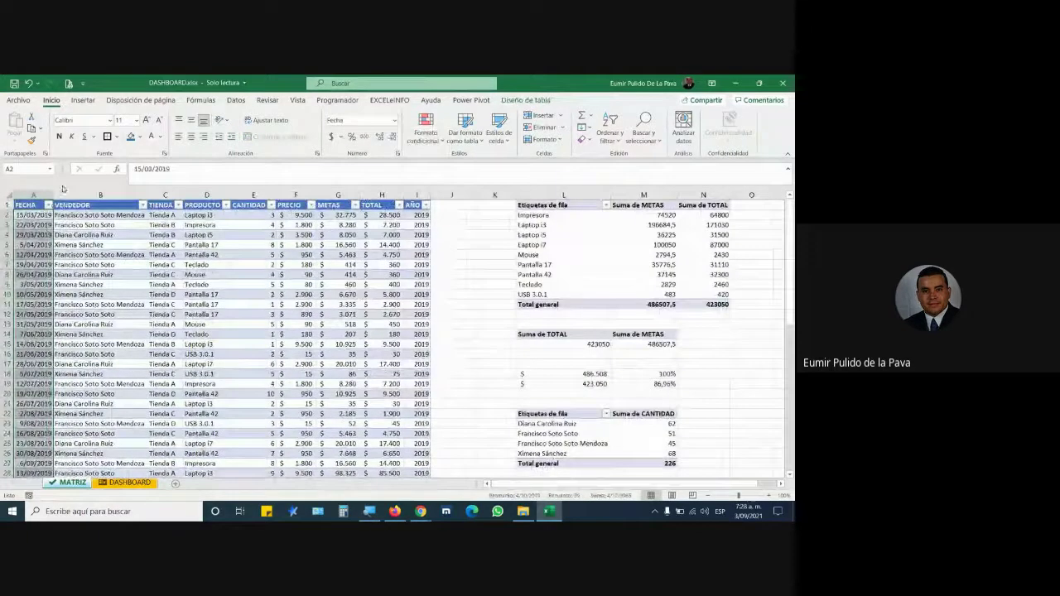
{"action": "scroll", "coordinate": [132, 298], "scroll_direction": "down", "scroll_amount": 2}
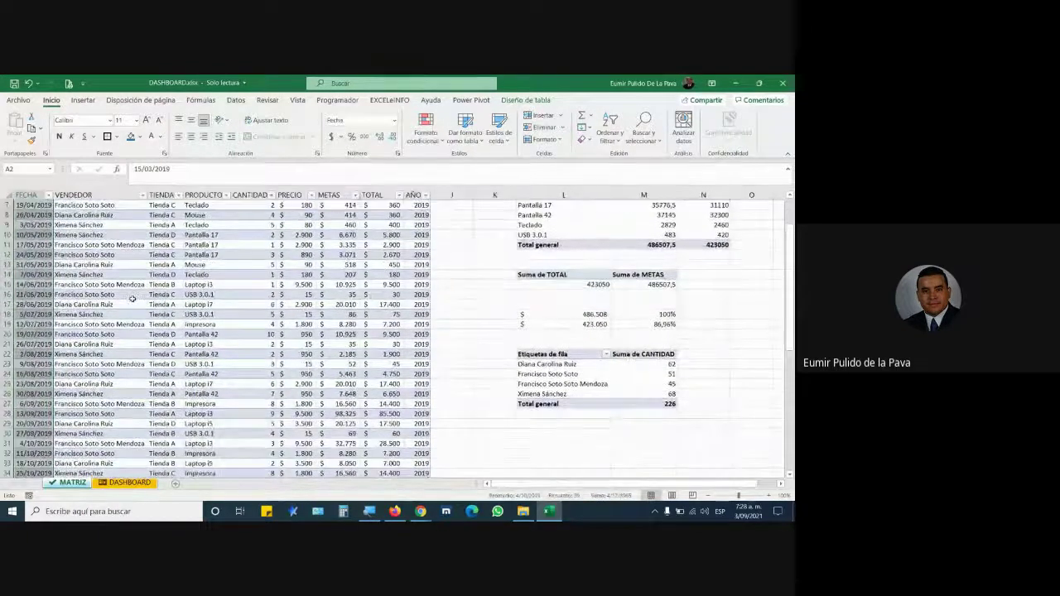
{"action": "scroll", "coordinate": [132, 298], "scroll_direction": "up", "scroll_amount": 2}
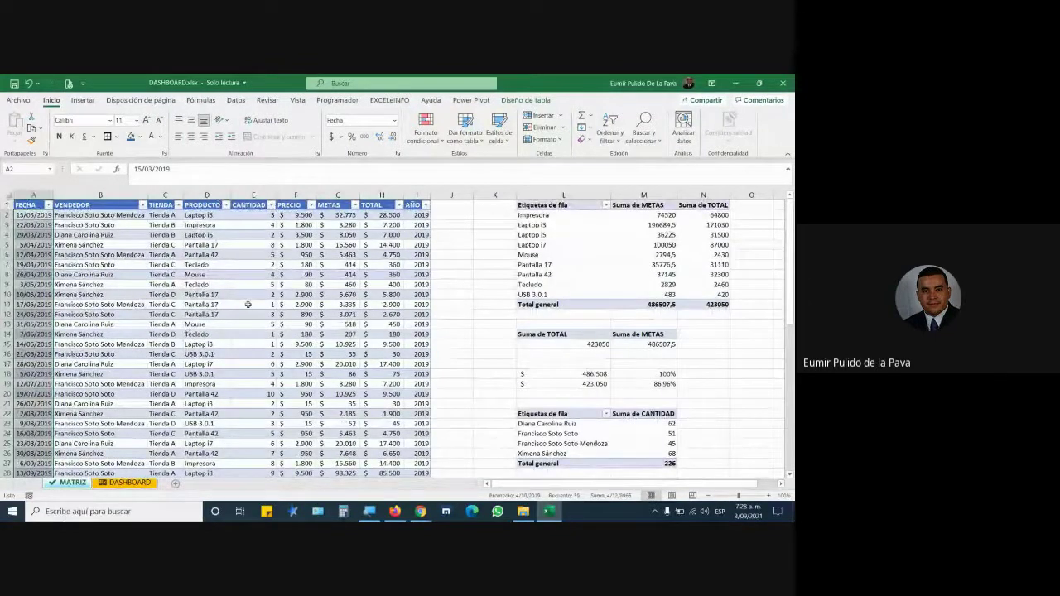
{"action": "scroll", "coordinate": [248, 305], "scroll_direction": "down", "scroll_amount": 3}
{"action": "scroll", "coordinate": [244, 315], "scroll_direction": "down", "scroll_amount": 3}
{"action": "scroll", "coordinate": [239, 324], "scroll_direction": "down", "scroll_amount": 3}
{"action": "scroll", "coordinate": [231, 343], "scroll_direction": "down", "scroll_amount": 4}
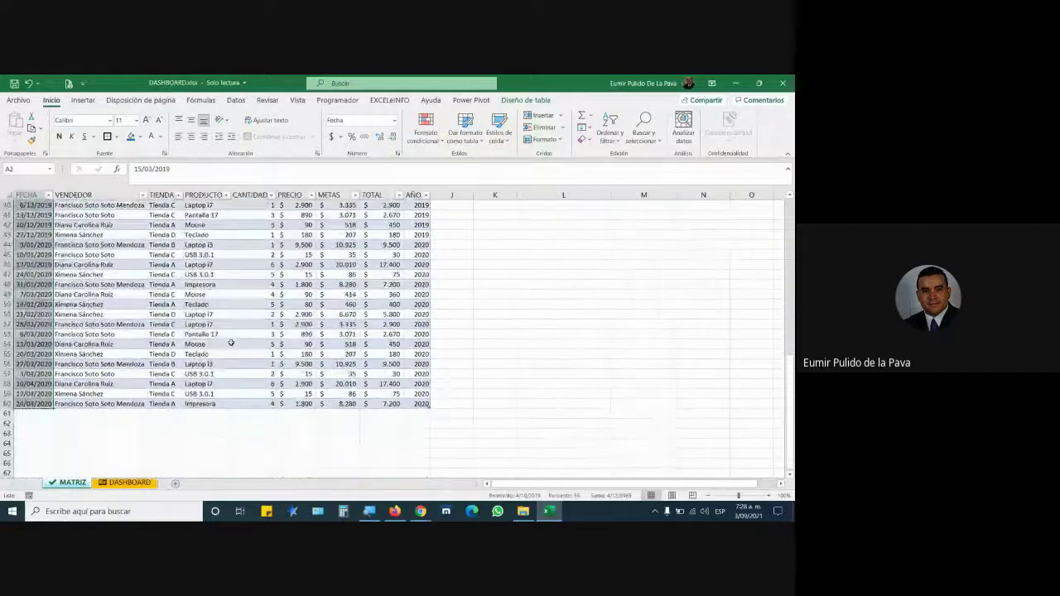
{"action": "left_click", "coordinate": [36, 413]}
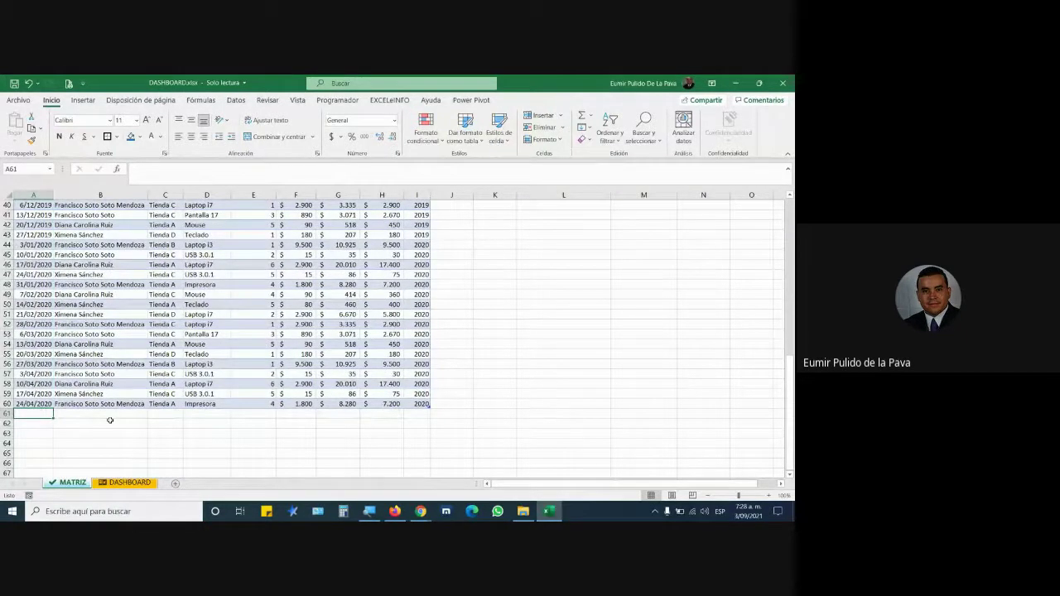
Fill row 61: 3/09/2021, the autocompleted seller, Tienda A, Laptop i7, quantity 10, price 3.500.
{"action": "type", "text": "3"}
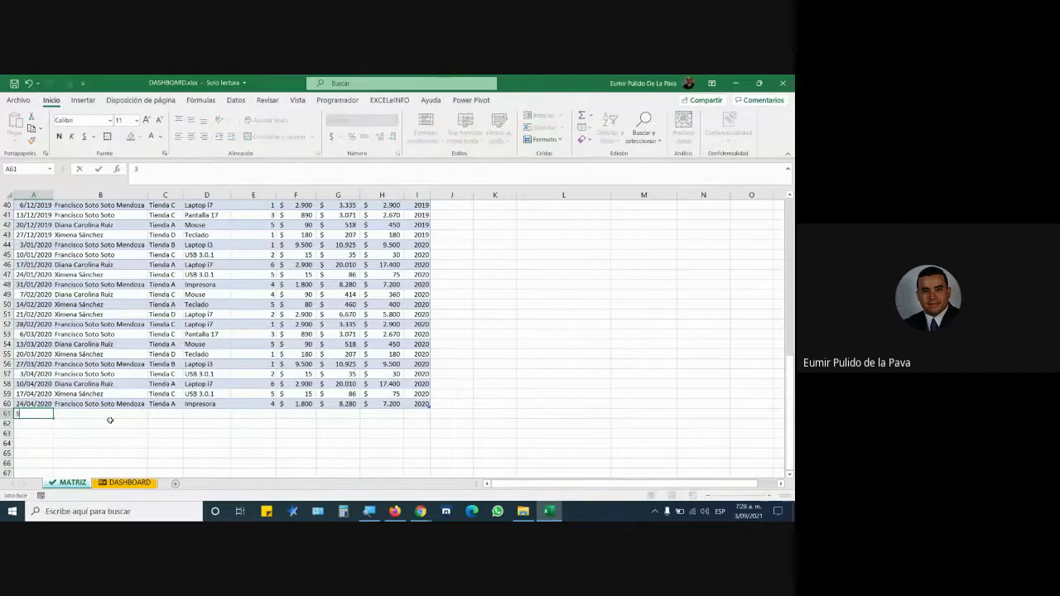
{"action": "type", "text": "1"}
{"action": "key", "text": "Tab"}
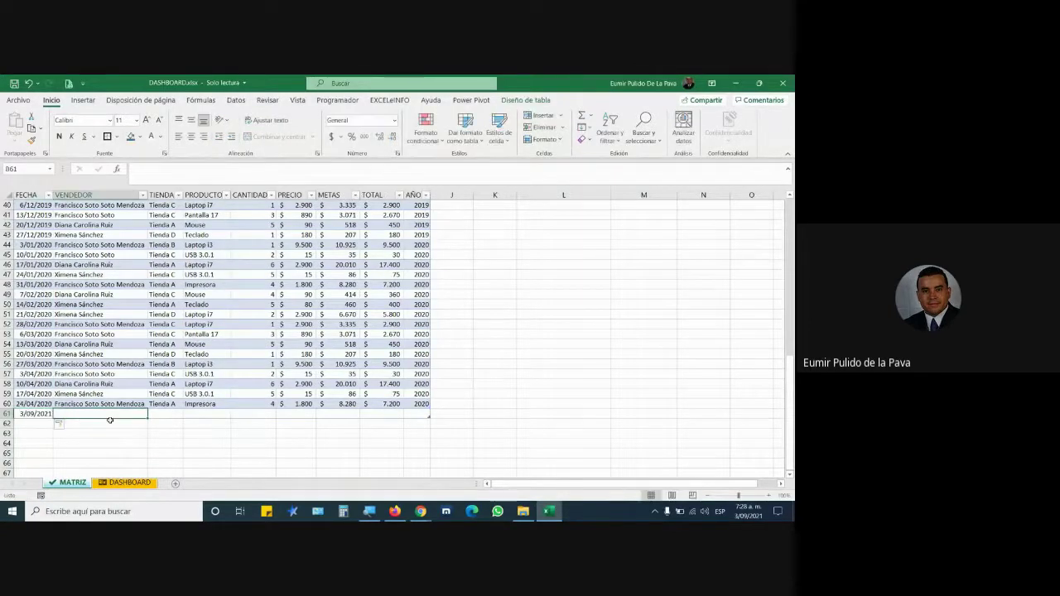
{"action": "type", "text": "X"}
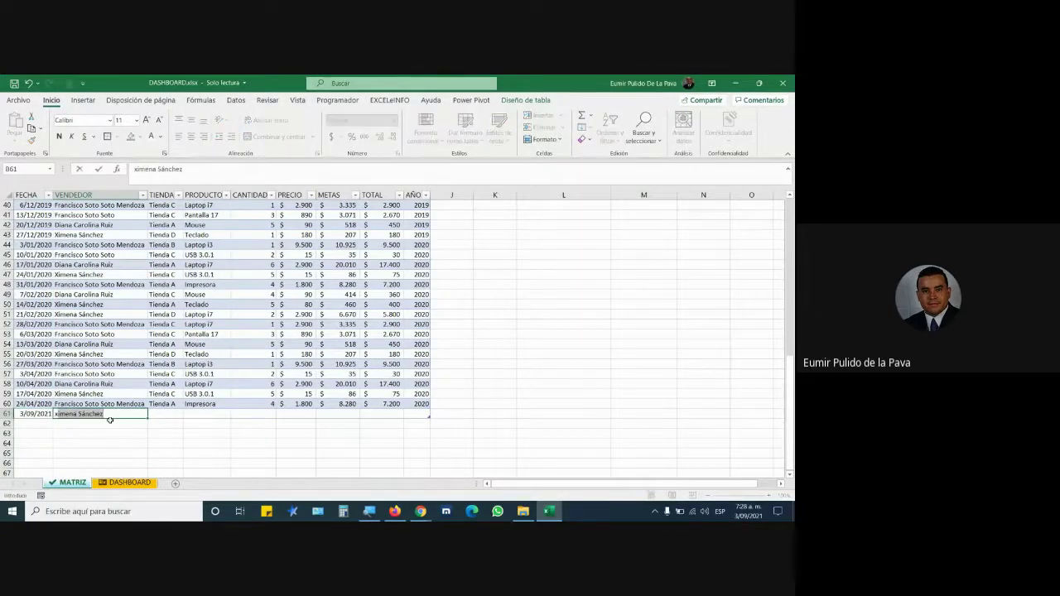
{"action": "key", "text": "Tab"}
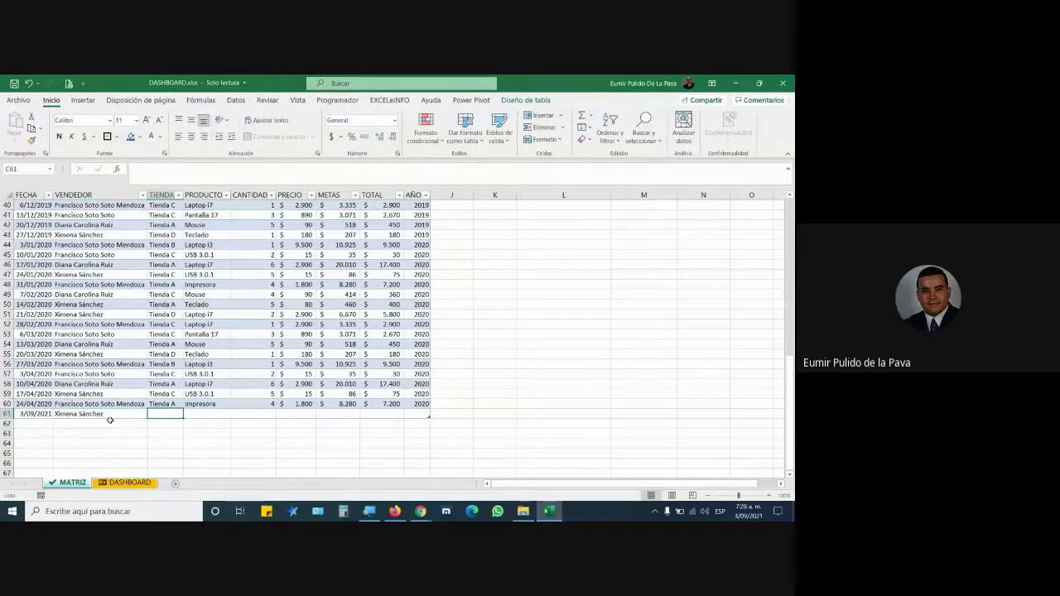
{"action": "type", "text": "t"}
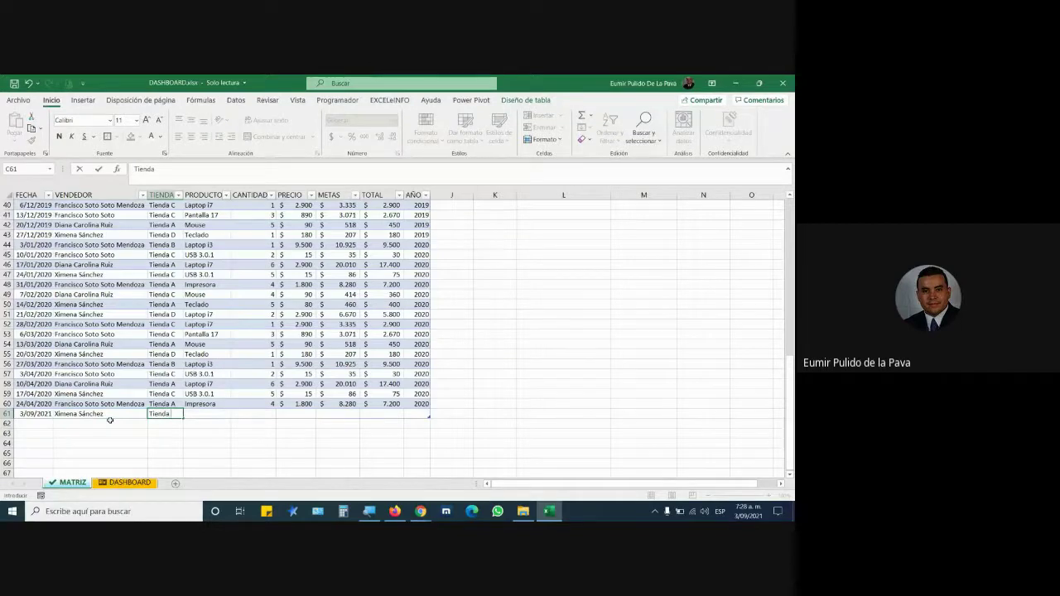
{"action": "key", "text": "Tab"}
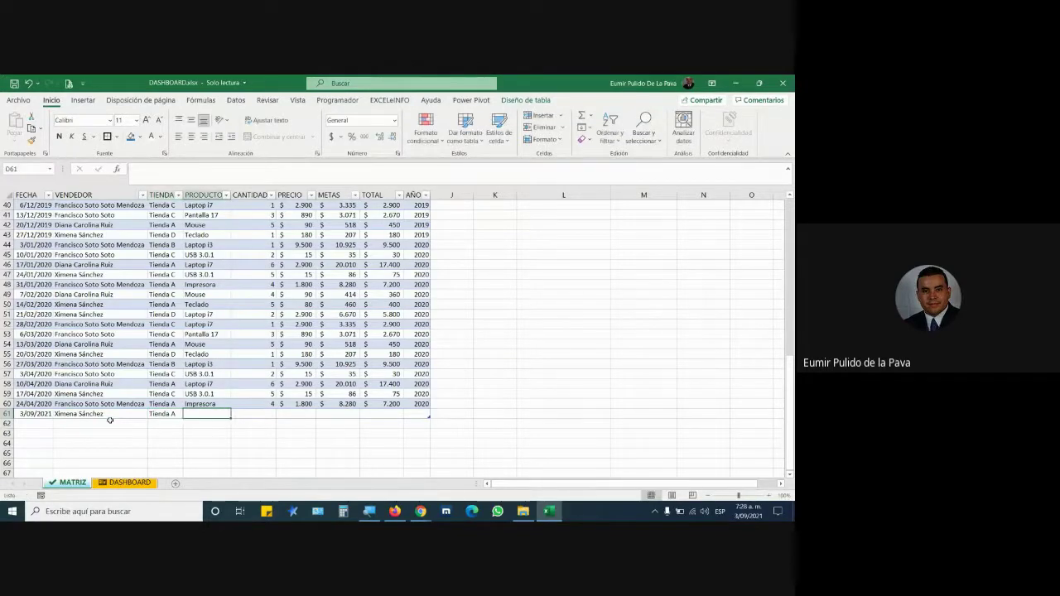
{"action": "type", "text": "Laptop i"}
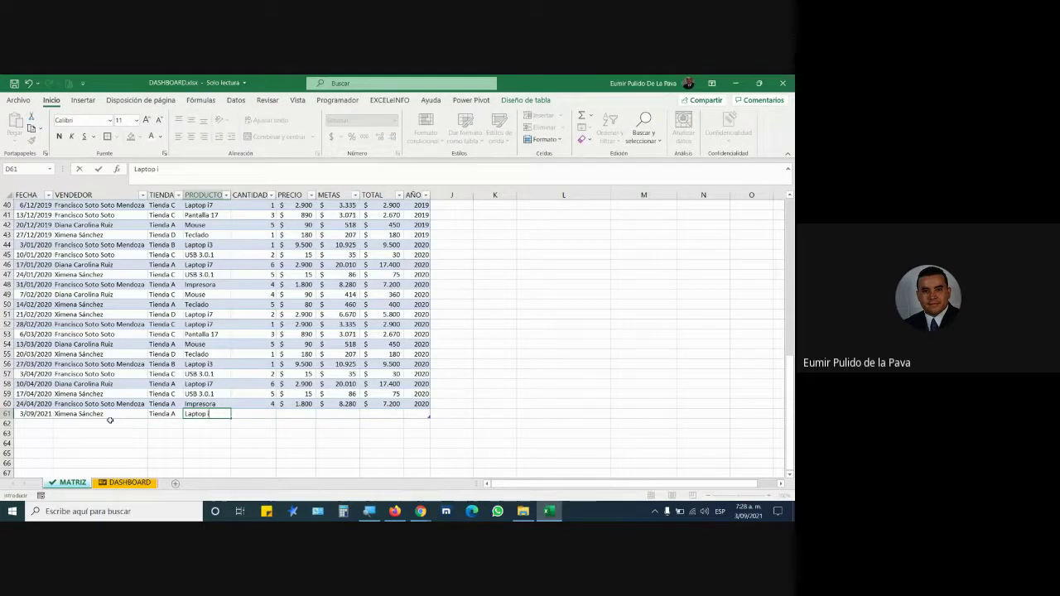
{"action": "type", "text": "7"}
{"action": "key", "text": "Tab"}
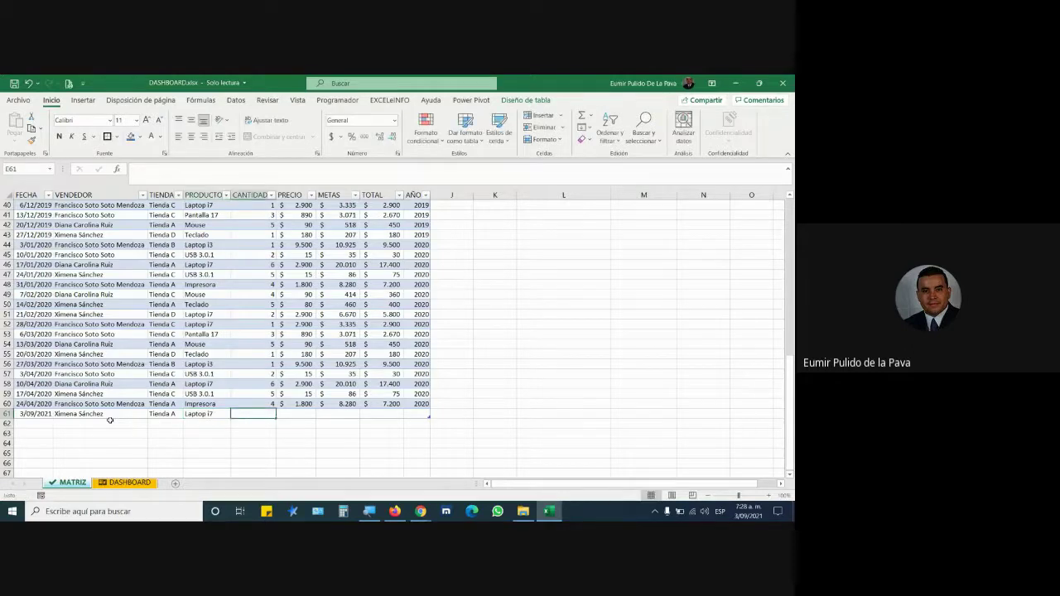
{"action": "type", "text": "10"}
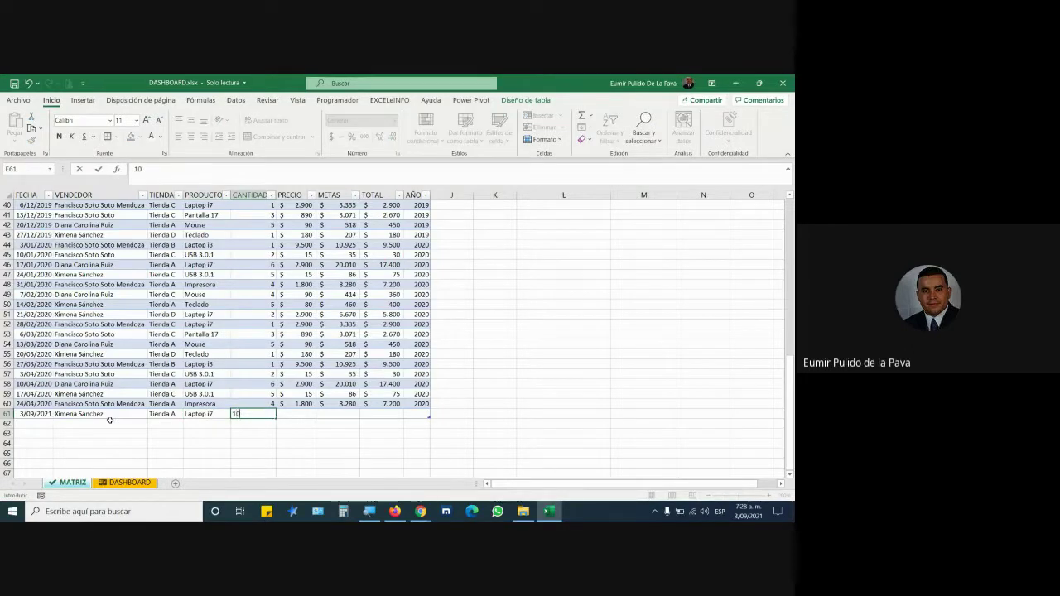
{"action": "key", "text": "Tab"}
{"action": "type", "text": "3"}
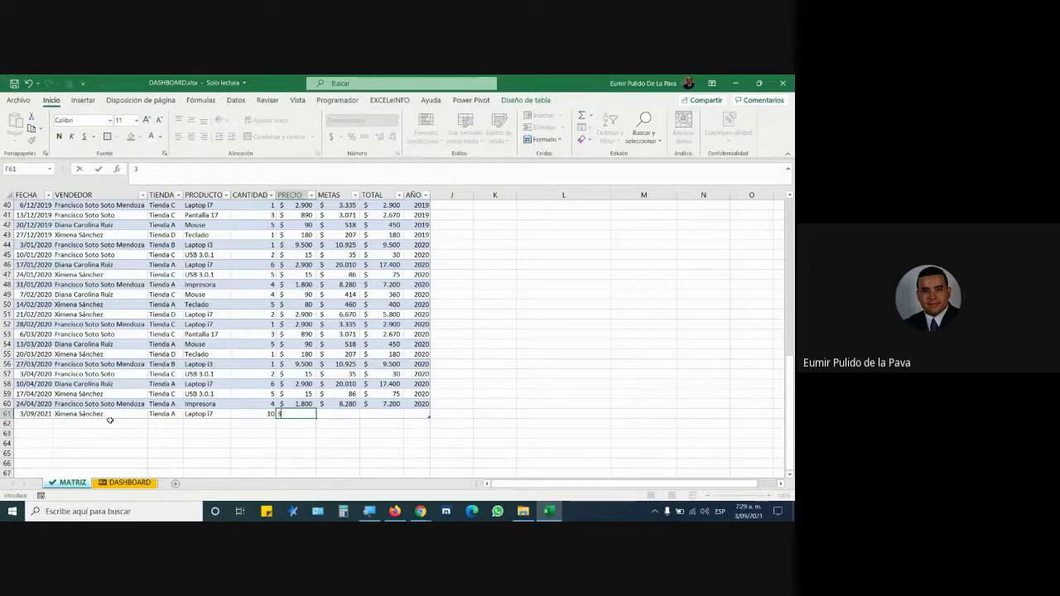
{"action": "type", "text": "500"}
{"action": "key", "text": "Tab"}
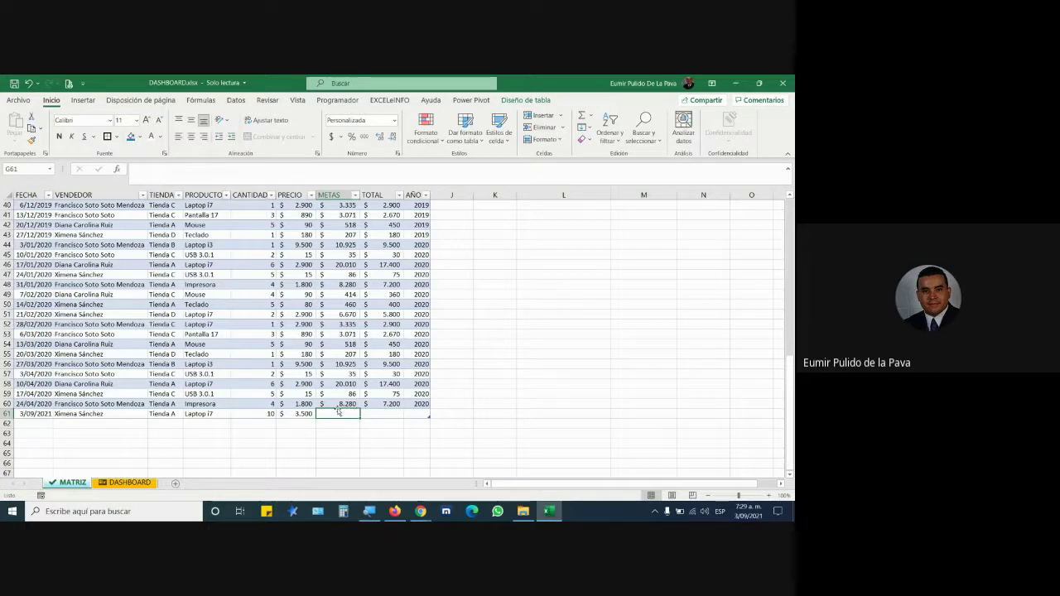
Enter a METAS goal of 50.000 in G61 and jump back to the top TOTAL cell.
{"action": "left_click", "coordinate": [338, 405]}
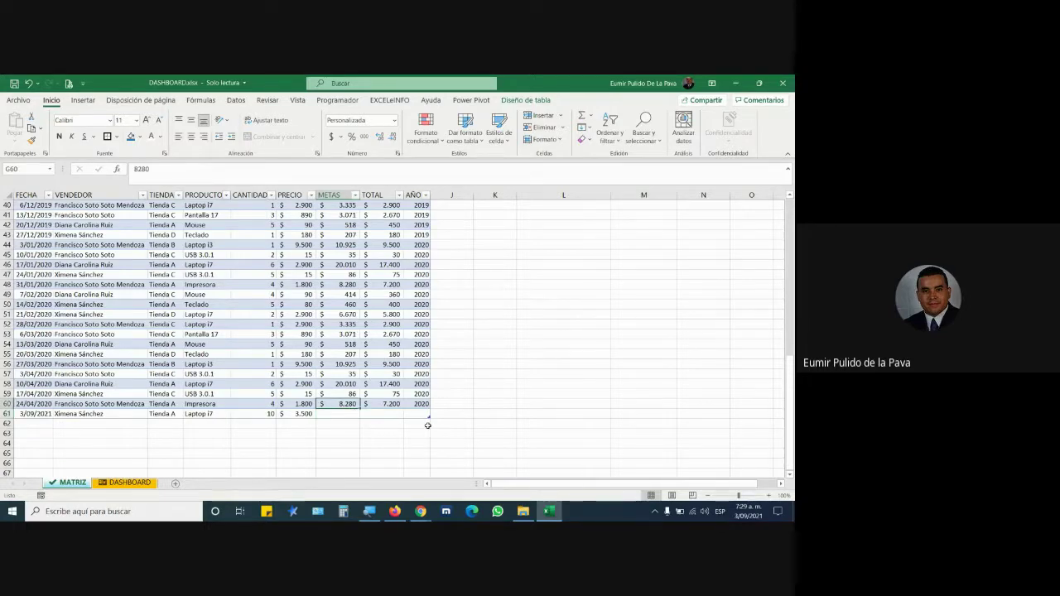
{"action": "key", "text": "Down"}
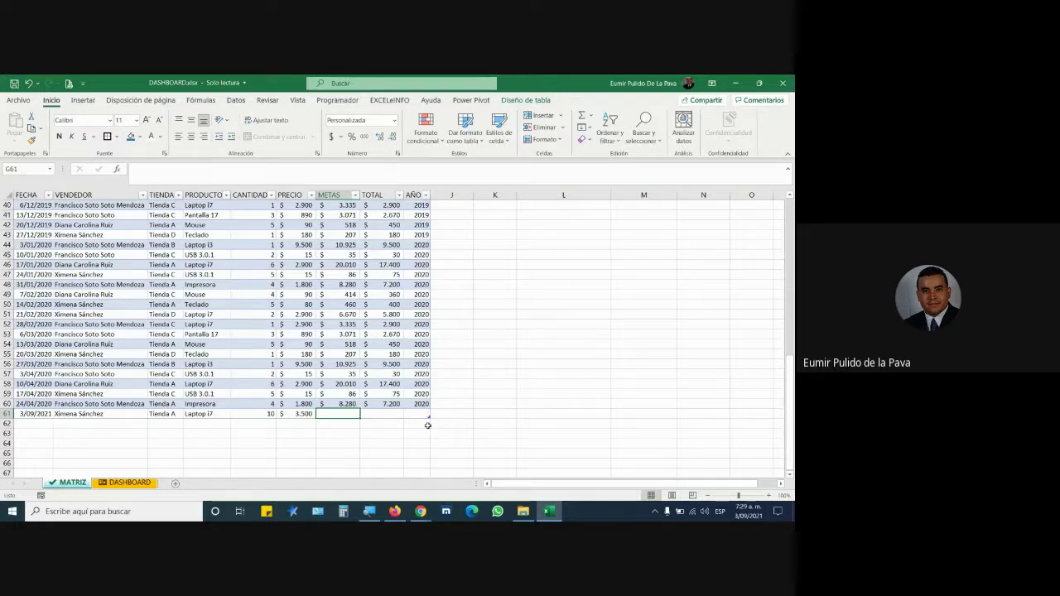
{"action": "type", "text": "50000"}
{"action": "key", "text": "Tab"}
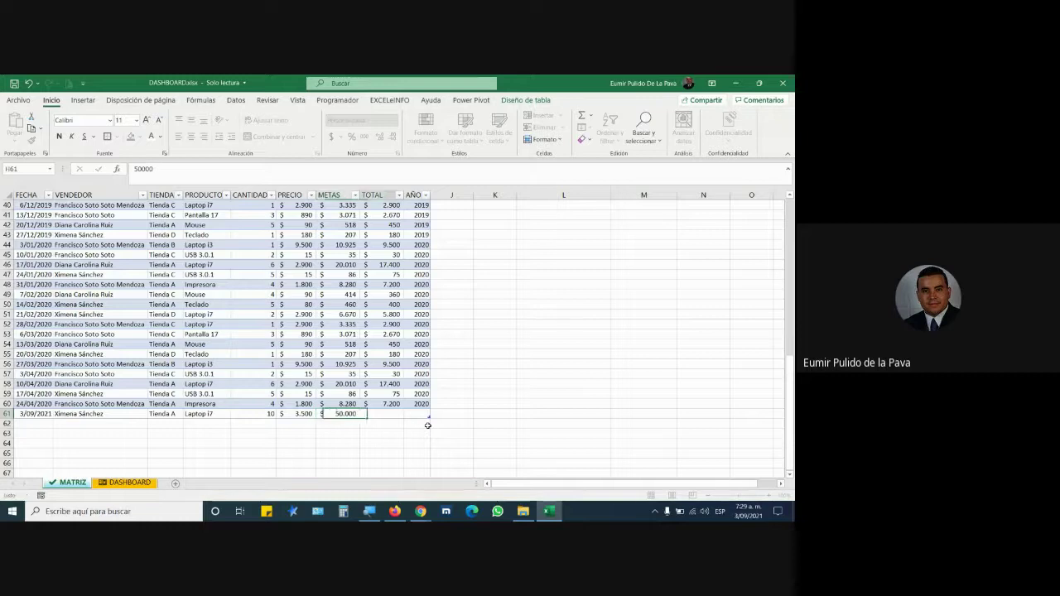
{"action": "left_click", "coordinate": [391, 403]}
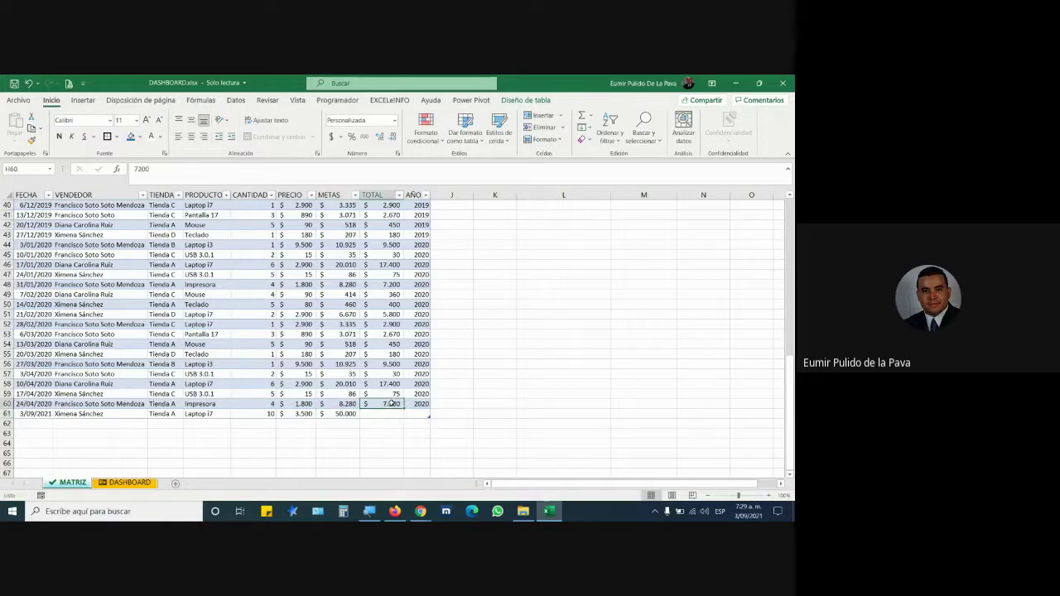
{"action": "scroll", "coordinate": [364, 306], "scroll_direction": "up", "scroll_amount": 7}
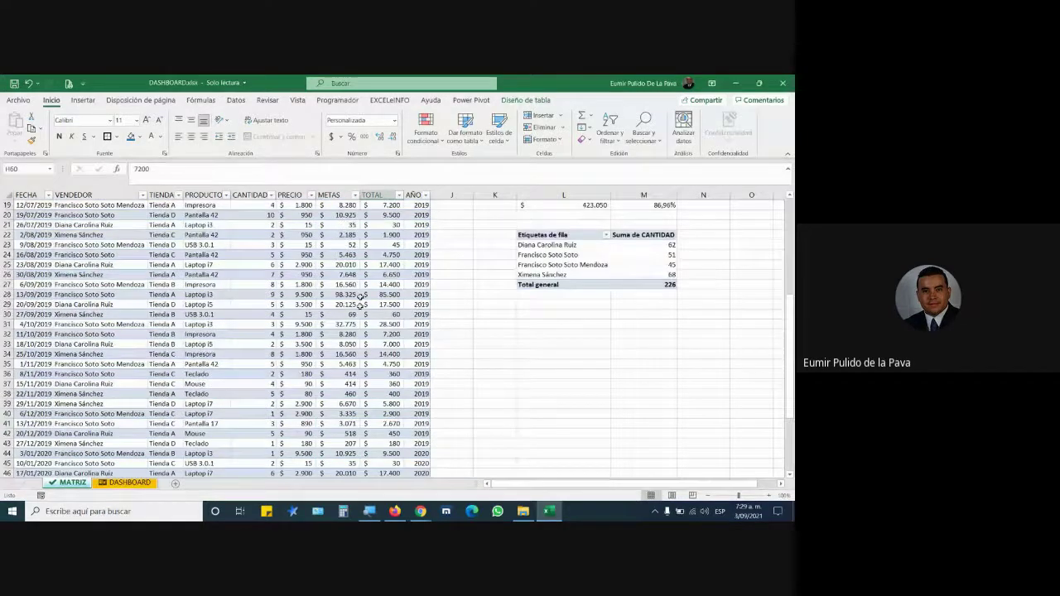
{"action": "key", "text": "ctrl+Up"}
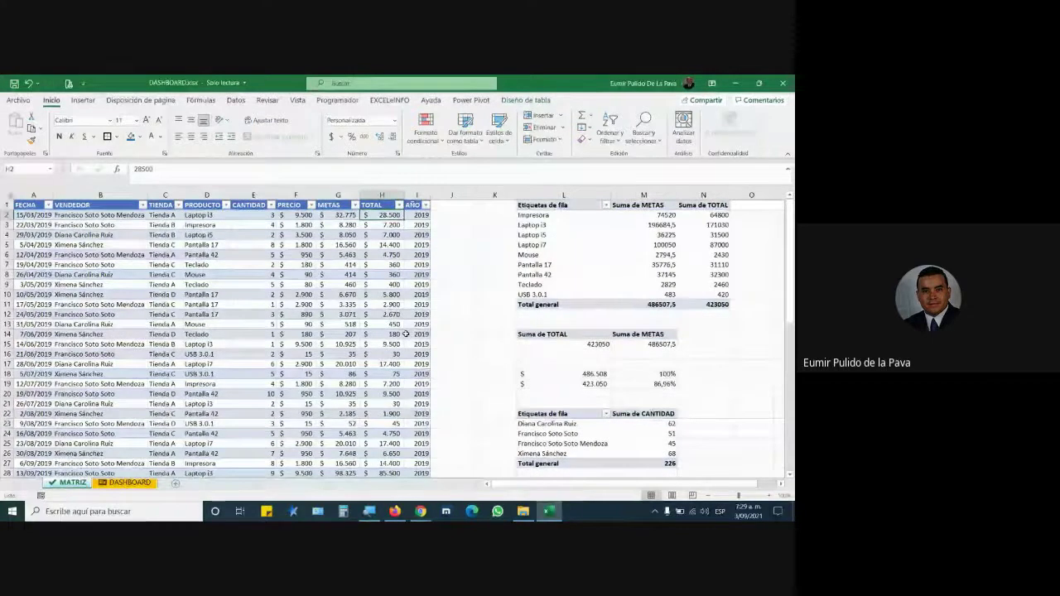
{"action": "type", "text": "="}
{"action": "left_click", "coordinate": [258, 217]}
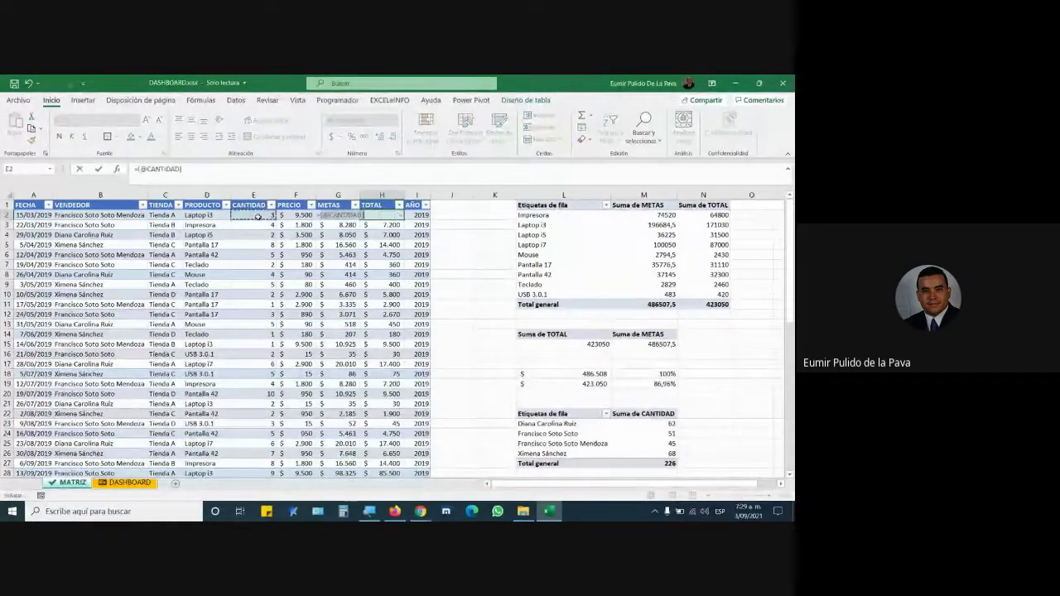
{"action": "type", "text": "*"}
{"action": "left_click", "coordinate": [290, 216]}
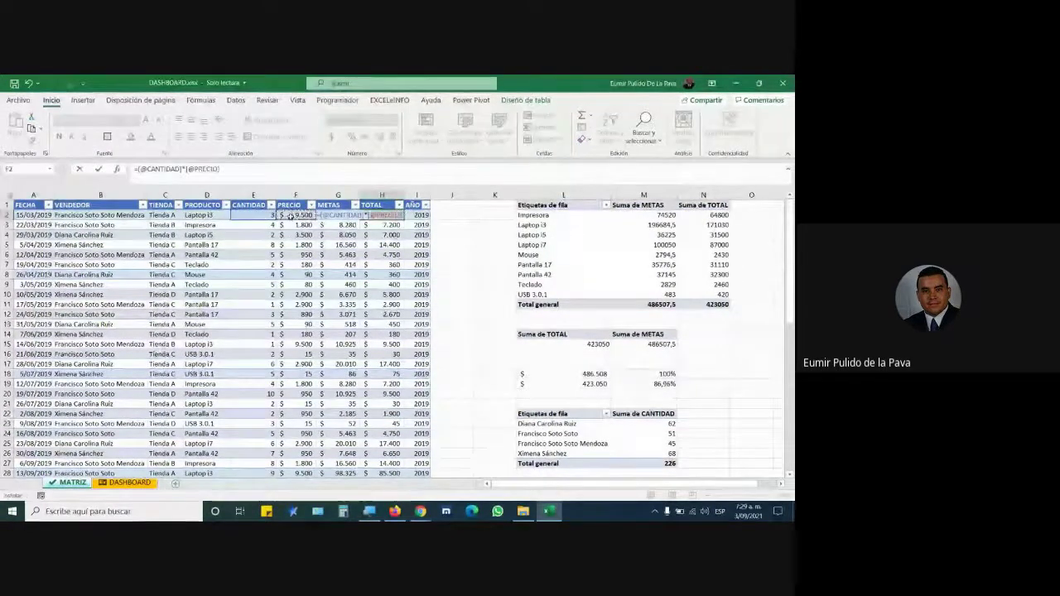
{"action": "key", "text": "Return"}
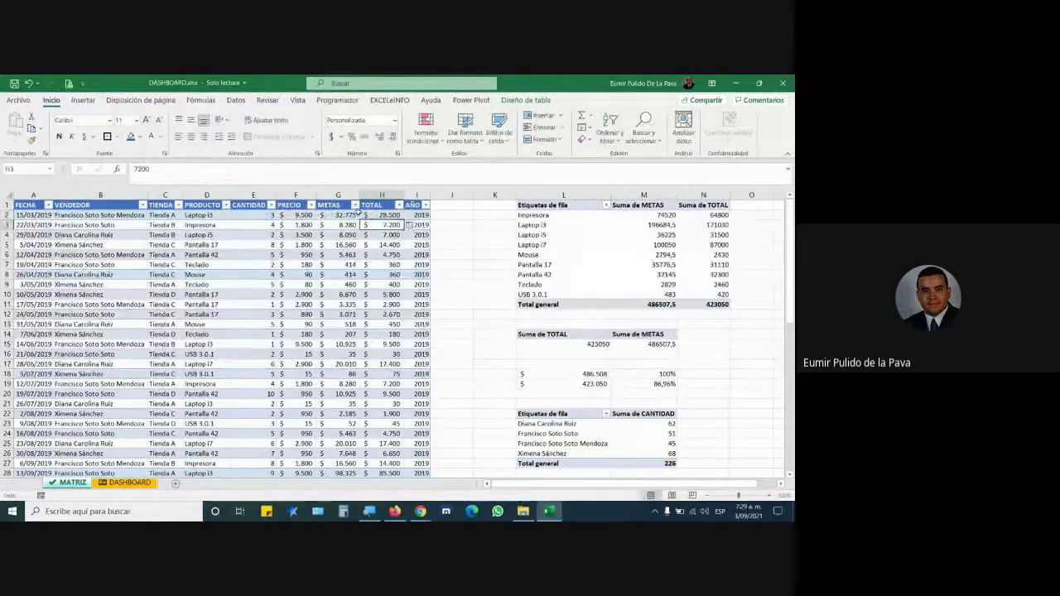
{"action": "left_click", "coordinate": [377, 215]}
{"action": "double_click", "coordinate": [404, 220]}
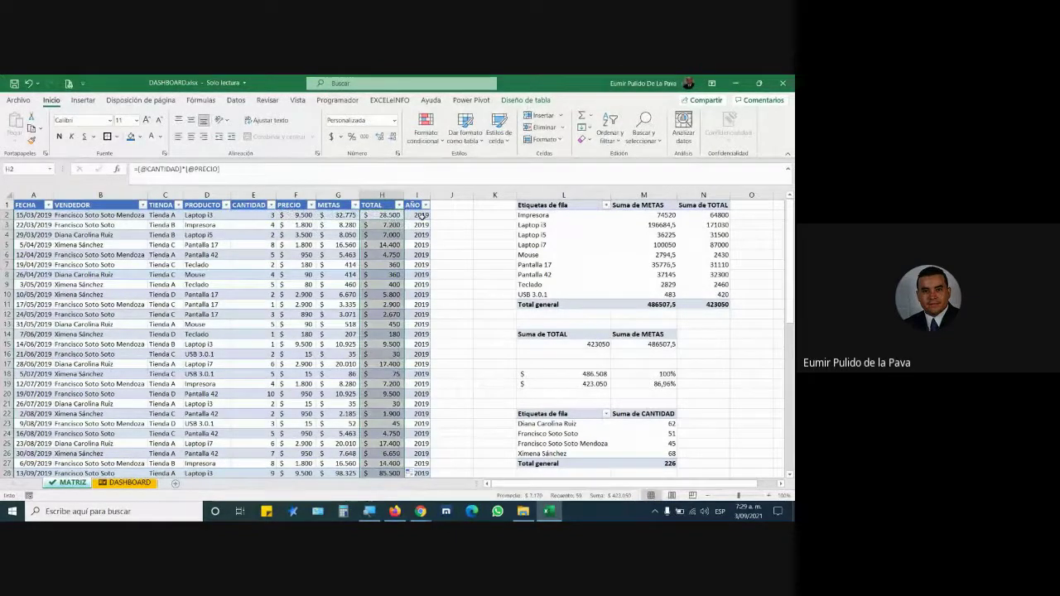
{"action": "scroll", "coordinate": [422, 331], "scroll_direction": "down", "scroll_amount": 2}
{"action": "scroll", "coordinate": [422, 332], "scroll_direction": "down", "scroll_amount": 3}
{"action": "scroll", "coordinate": [423, 331], "scroll_direction": "down", "scroll_amount": 6}
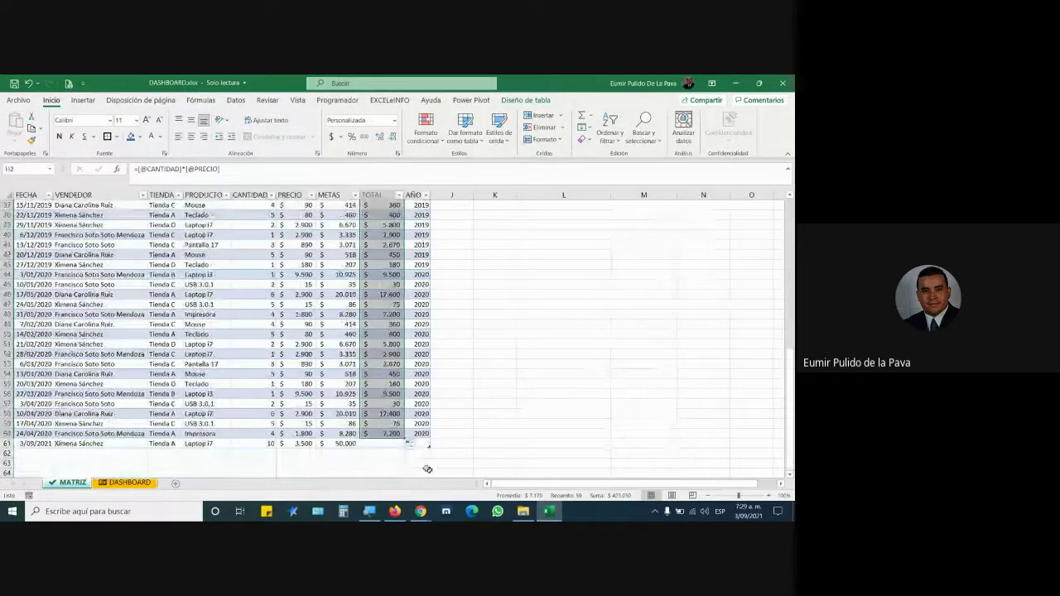
{"action": "left_click_drag", "start_coordinate": [404, 438], "coordinate": [405, 447]}
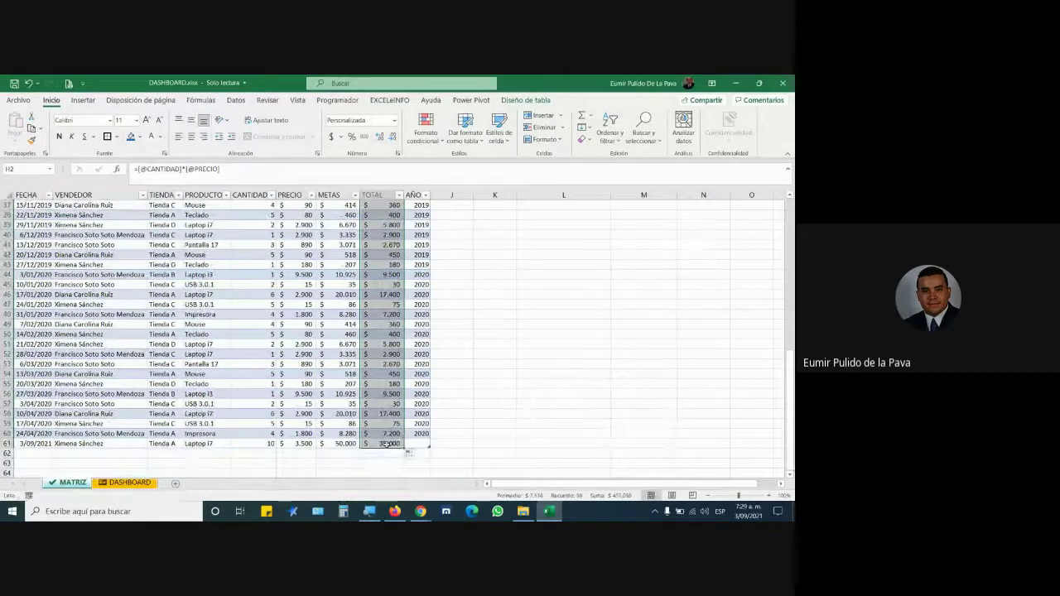
{"action": "left_click", "coordinate": [388, 444]}
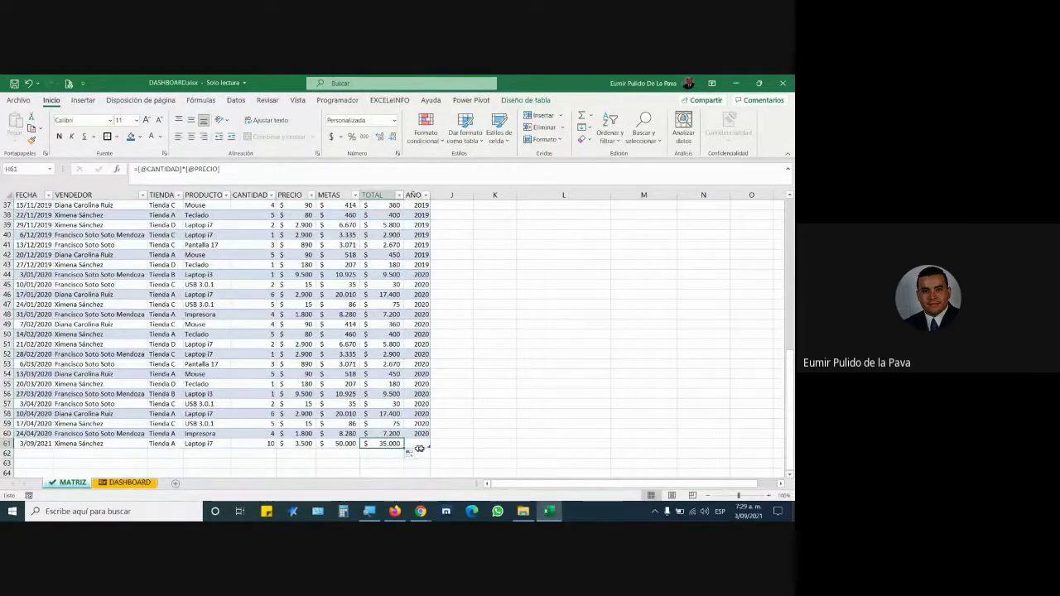
{"action": "left_click", "coordinate": [420, 444]}
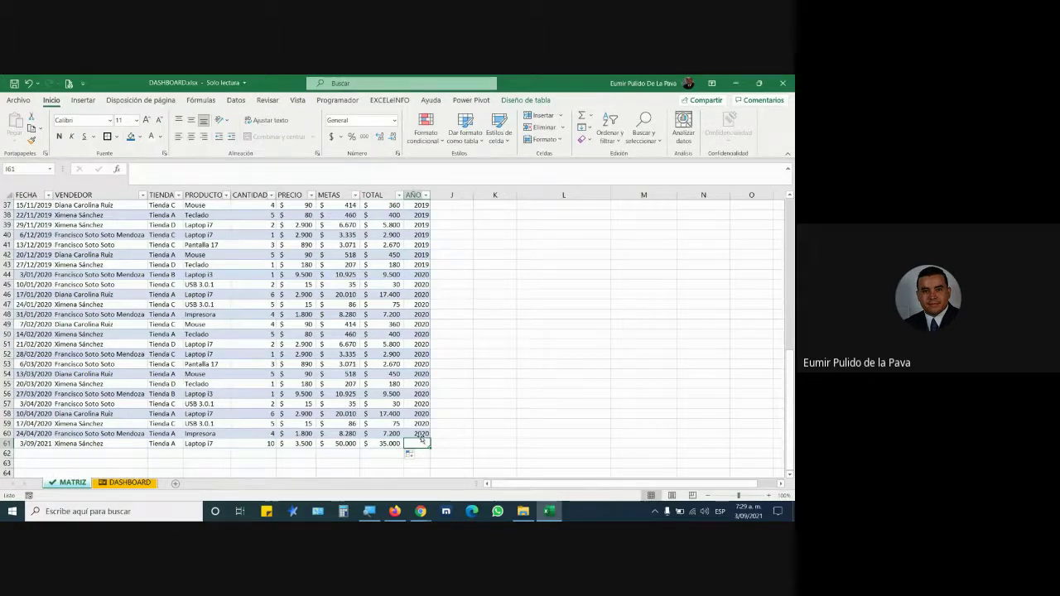
{"action": "scroll", "coordinate": [421, 439], "scroll_direction": "up", "scroll_amount": 7}
{"action": "scroll", "coordinate": [419, 442], "scroll_direction": "up", "scroll_amount": 5}
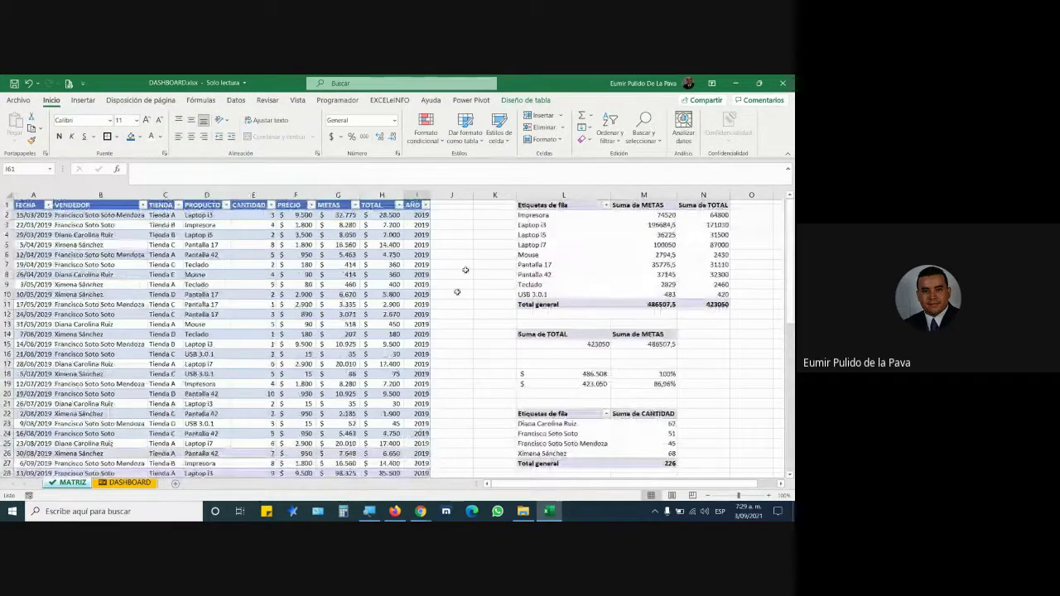
{"action": "left_click", "coordinate": [415, 215]}
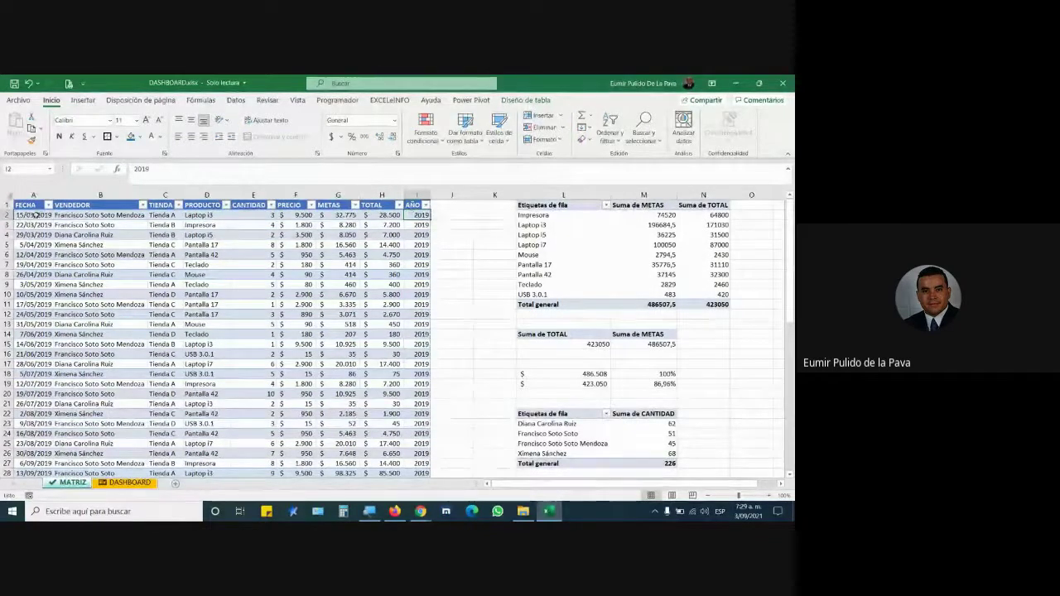
{"action": "type", "text": "="}
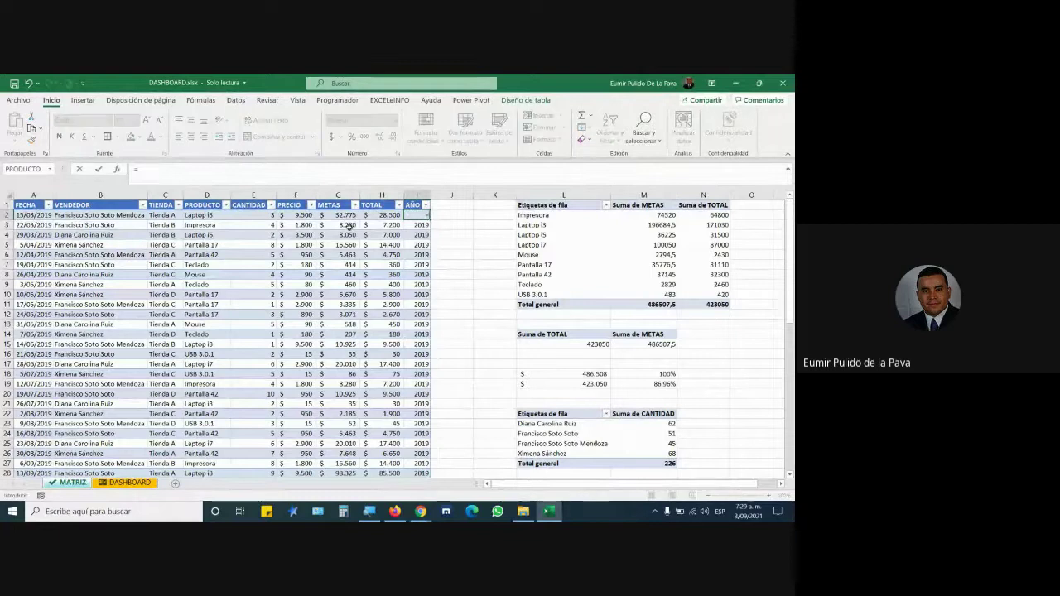
{"action": "type", "text": "año"}
{"action": "key", "text": "Tab"}
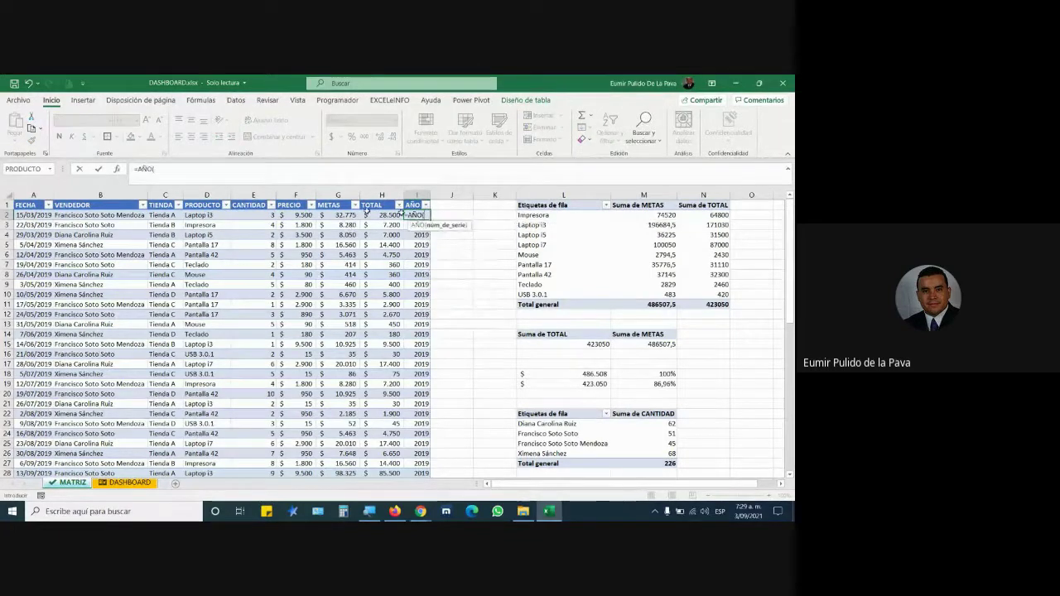
{"action": "left_click", "coordinate": [33, 214]}
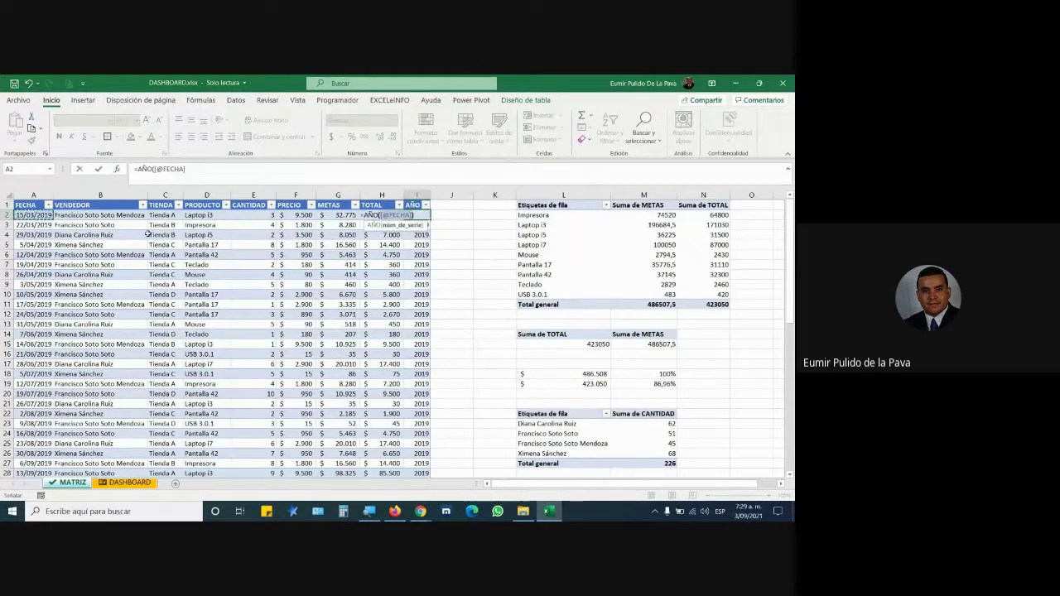
{"action": "type", "text": ")"}
{"action": "key", "text": "Return"}
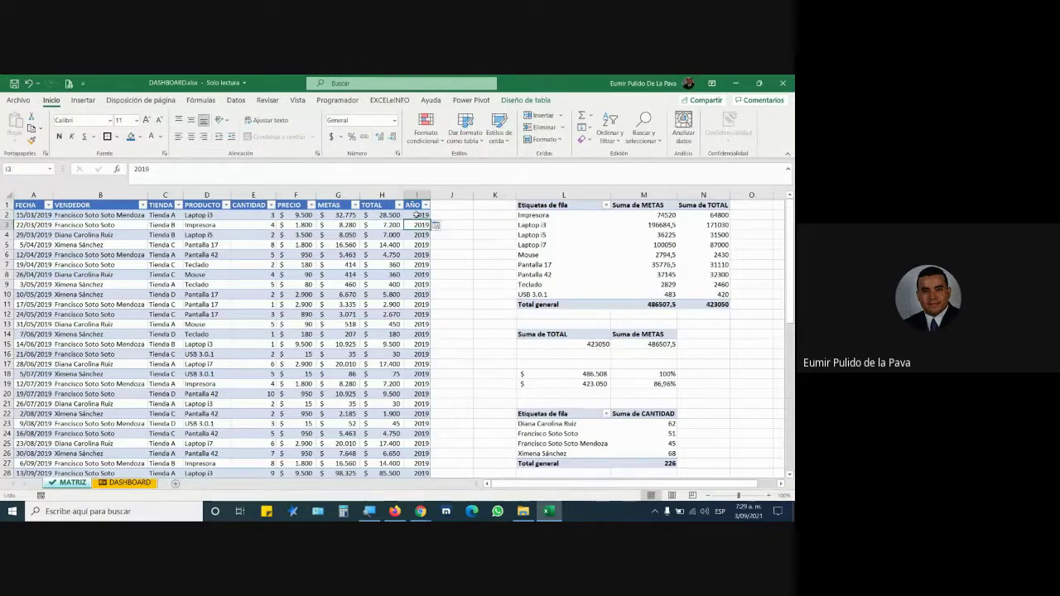
{"action": "key", "text": "ctrl+space"}
{"action": "scroll", "coordinate": [434, 377], "scroll_direction": "down", "scroll_amount": 6}
{"action": "scroll", "coordinate": [434, 398], "scroll_direction": "down", "scroll_amount": 7}
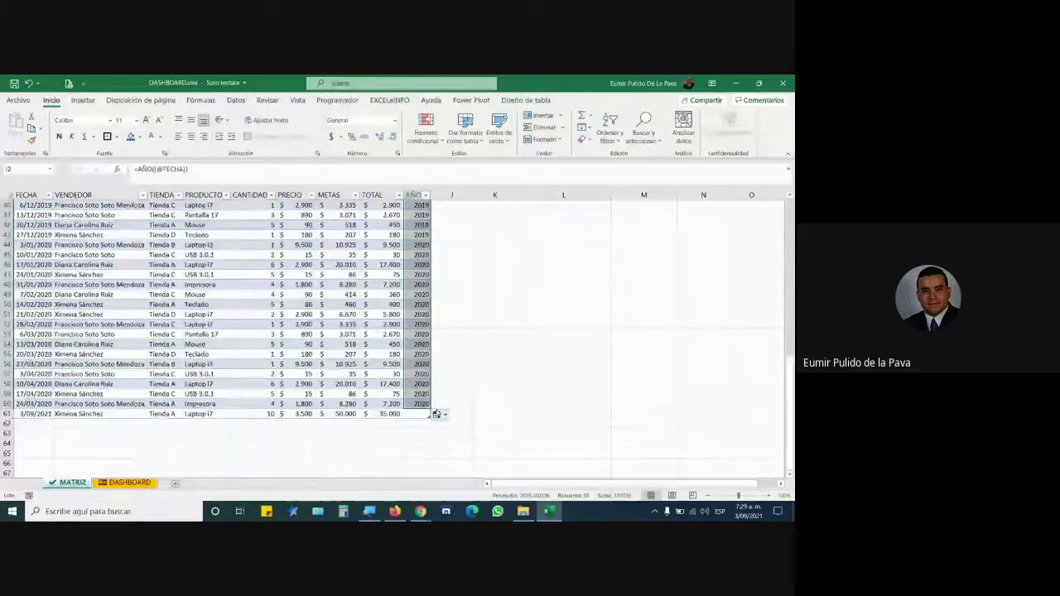
{"action": "left_click_drag", "start_coordinate": [432, 407], "coordinate": [433, 416]}
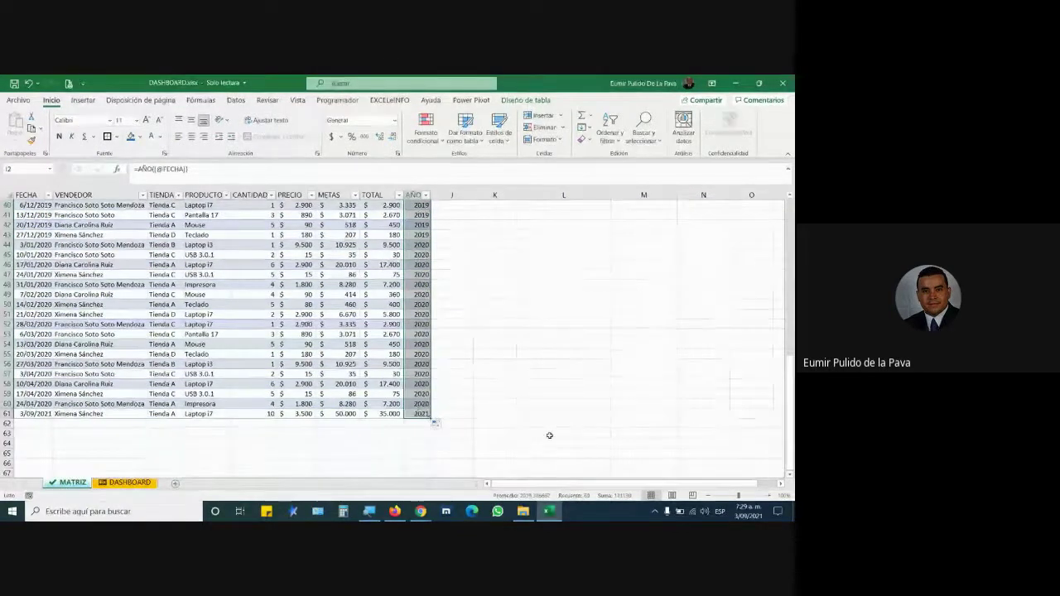
{"action": "left_click", "coordinate": [420, 414]}
Return to the MATRIZ data table and review its table design options.
{"action": "left_click", "coordinate": [130, 482]}
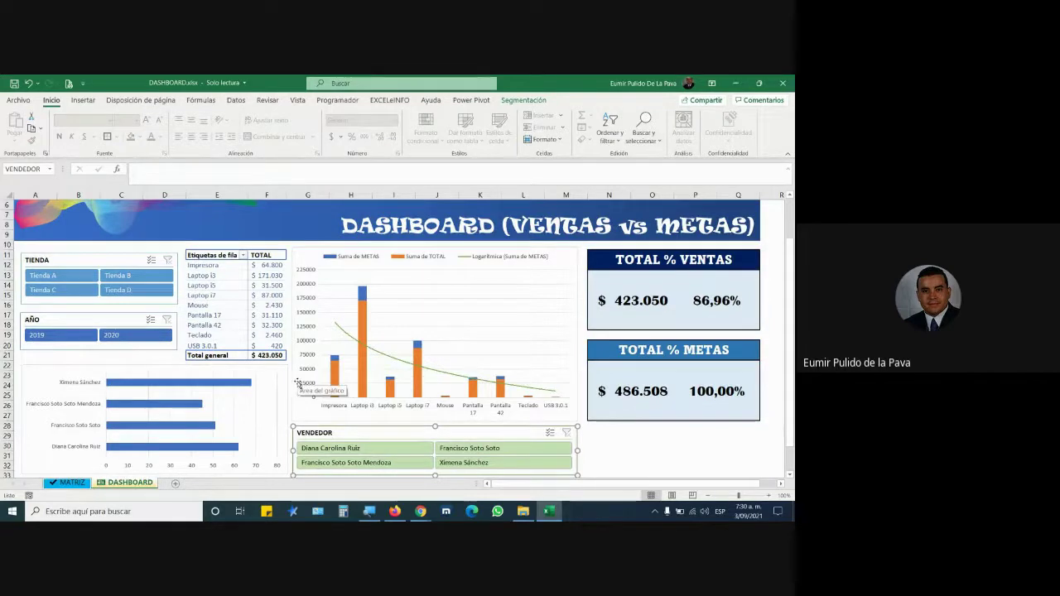
{"action": "left_click", "coordinate": [548, 510]}
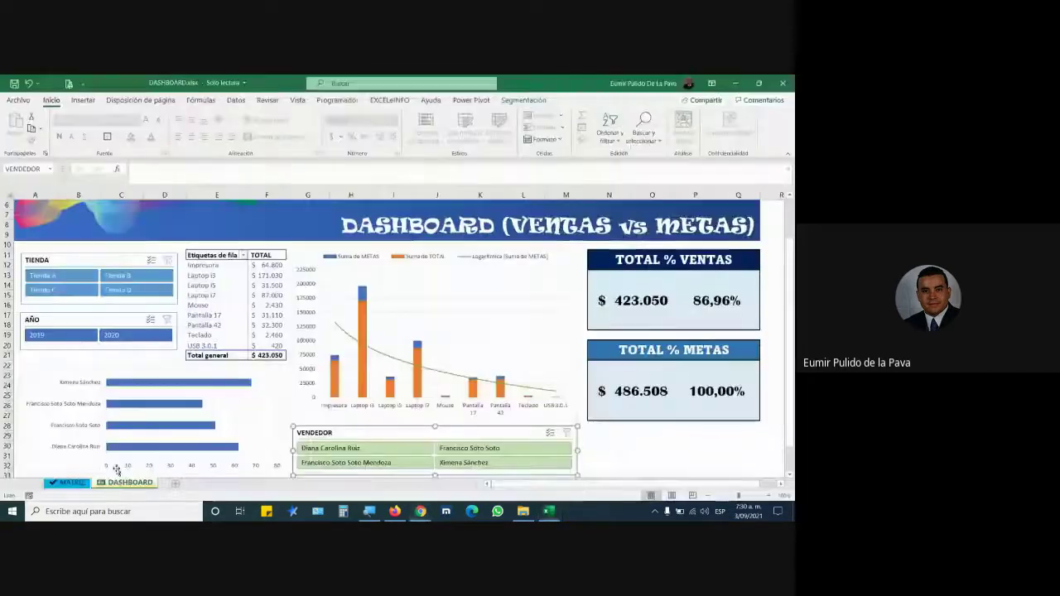
{"action": "left_click", "coordinate": [72, 483]}
{"action": "left_click", "coordinate": [211, 294]}
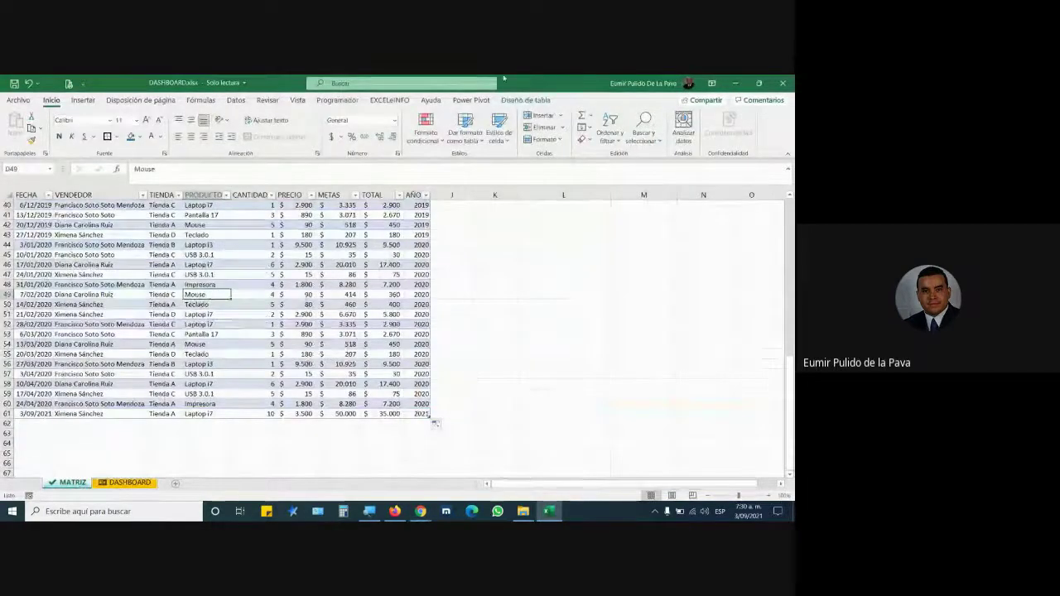
{"action": "left_click", "coordinate": [525, 99]}
{"action": "scroll", "coordinate": [207, 339], "scroll_direction": "up", "scroll_amount": 13}
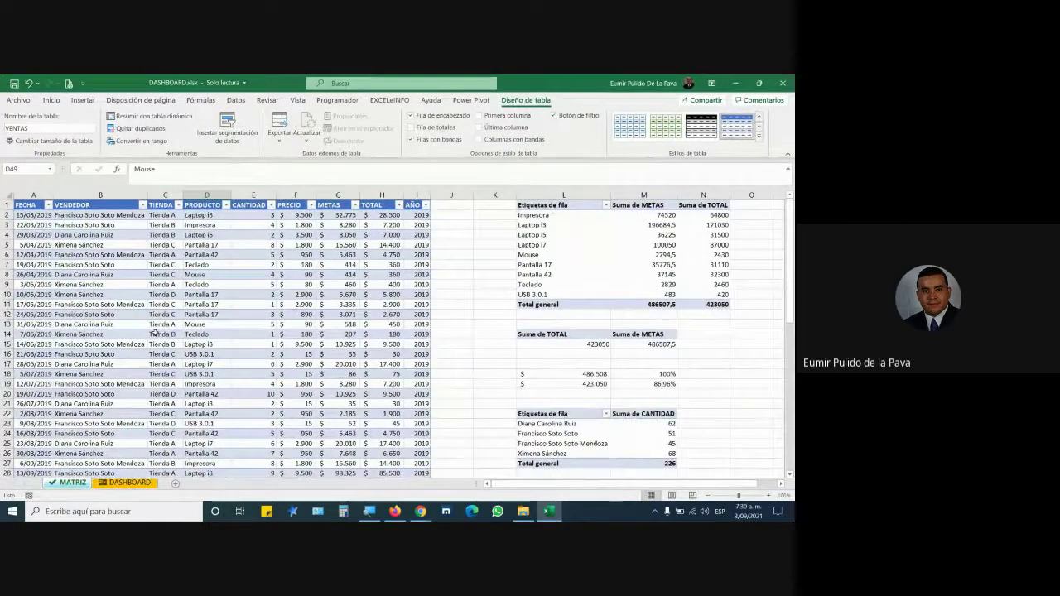
{"action": "scroll", "coordinate": [269, 384], "scroll_direction": "down", "scroll_amount": 7}
{"action": "scroll", "coordinate": [269, 384], "scroll_direction": "down", "scroll_amount": 5}
{"action": "scroll", "coordinate": [269, 384], "scroll_direction": "down", "scroll_amount": 2}
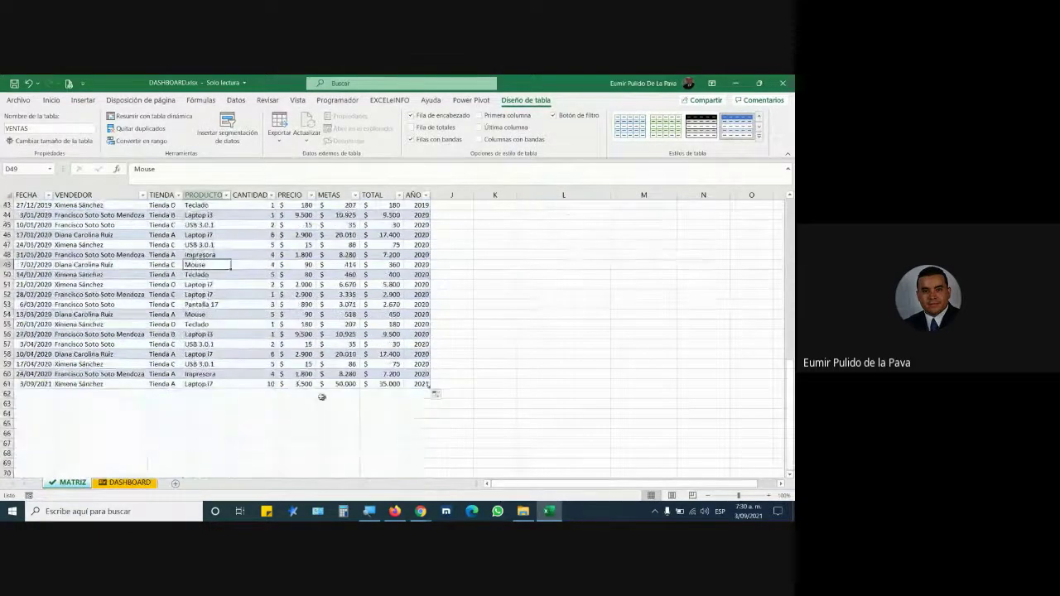
Change the last sale's quantity in E61 from 10 to 1, comparing with the pivot's 68 total.
{"action": "left_click", "coordinate": [269, 384]}
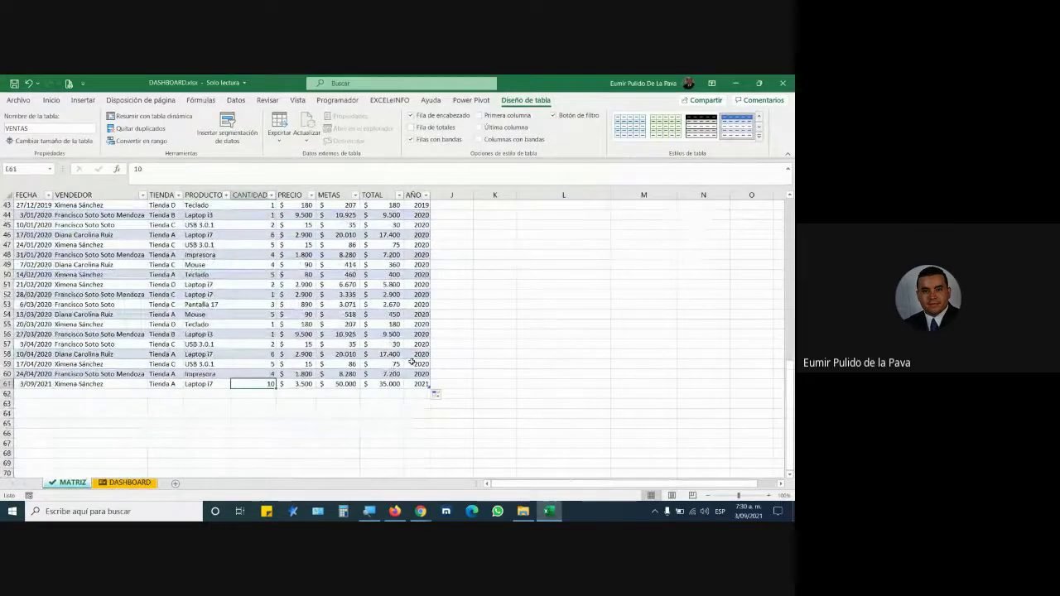
{"action": "scroll", "coordinate": [412, 362], "scroll_direction": "up", "scroll_amount": 3}
{"action": "scroll", "coordinate": [466, 355], "scroll_direction": "up", "scroll_amount": 4}
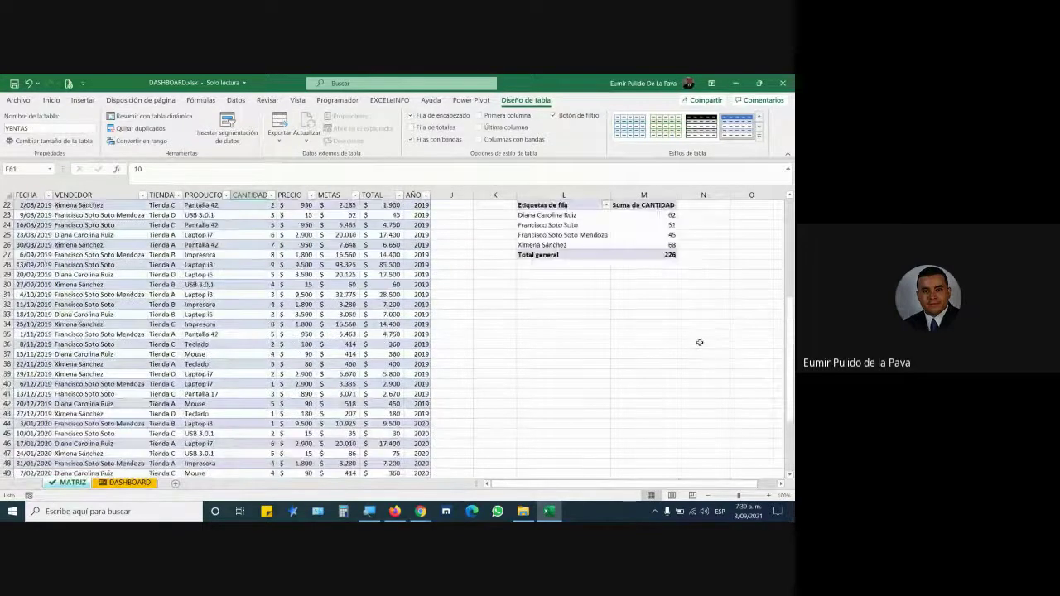
{"action": "left_click", "coordinate": [660, 245]}
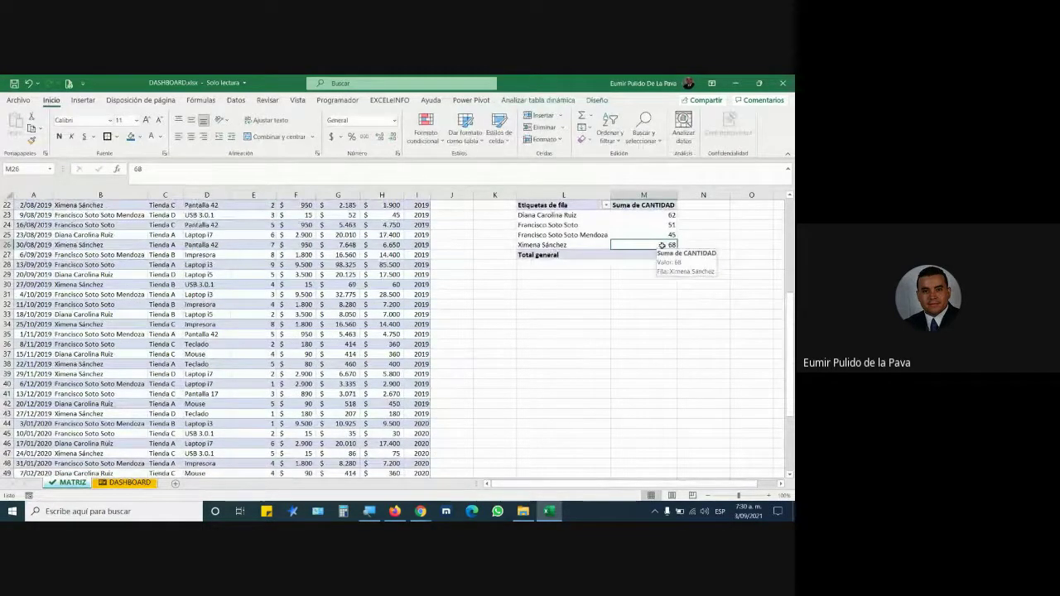
{"action": "scroll", "coordinate": [494, 421], "scroll_direction": "down", "scroll_amount": 5}
{"action": "left_click", "coordinate": [259, 443]}
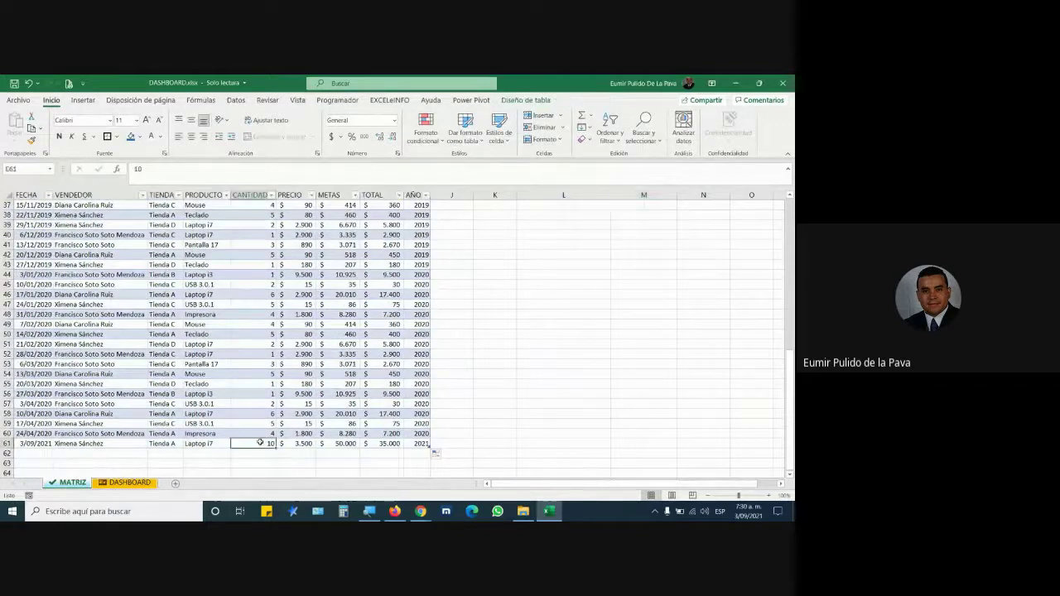
{"action": "type", "text": "1"}
{"action": "key", "text": "Return"}
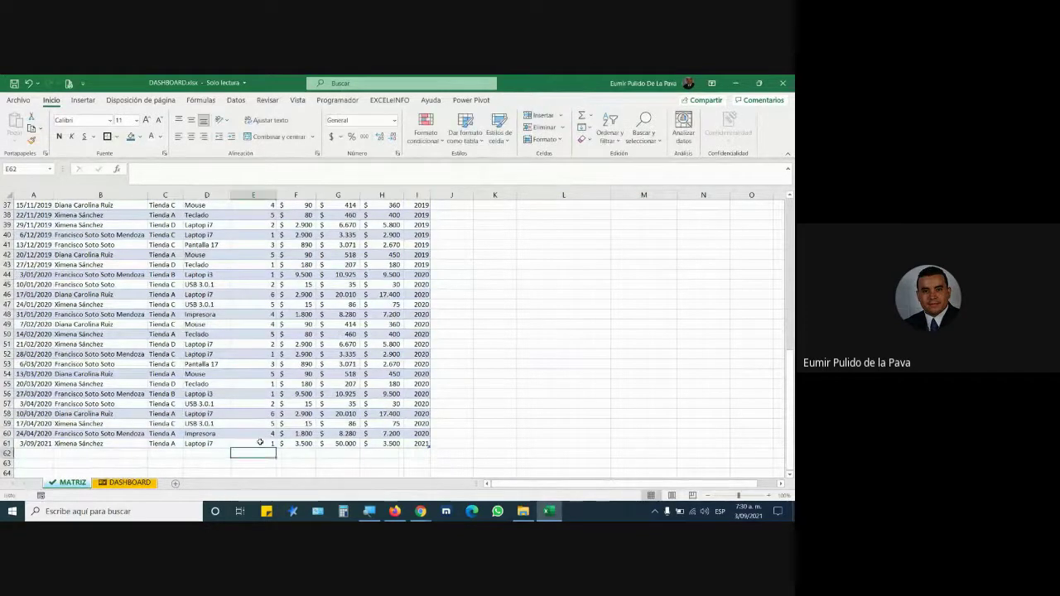
Check a seller's quantity total in the pivot and the quantity in cell E28.
{"action": "scroll", "coordinate": [445, 379], "scroll_direction": "up", "scroll_amount": 6}
{"action": "left_click", "coordinate": [640, 274]}
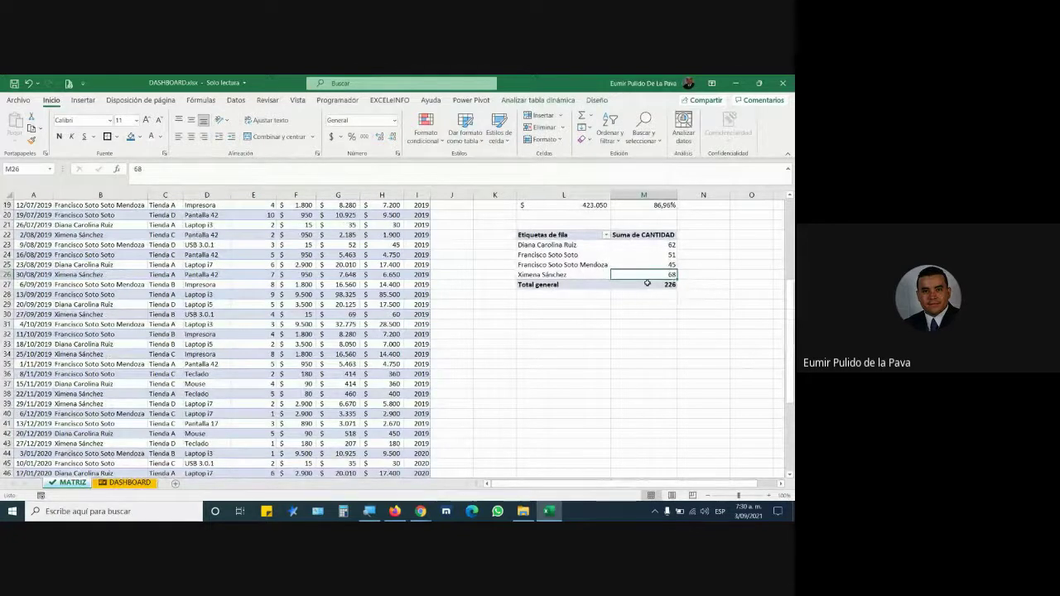
{"action": "left_click", "coordinate": [265, 294]}
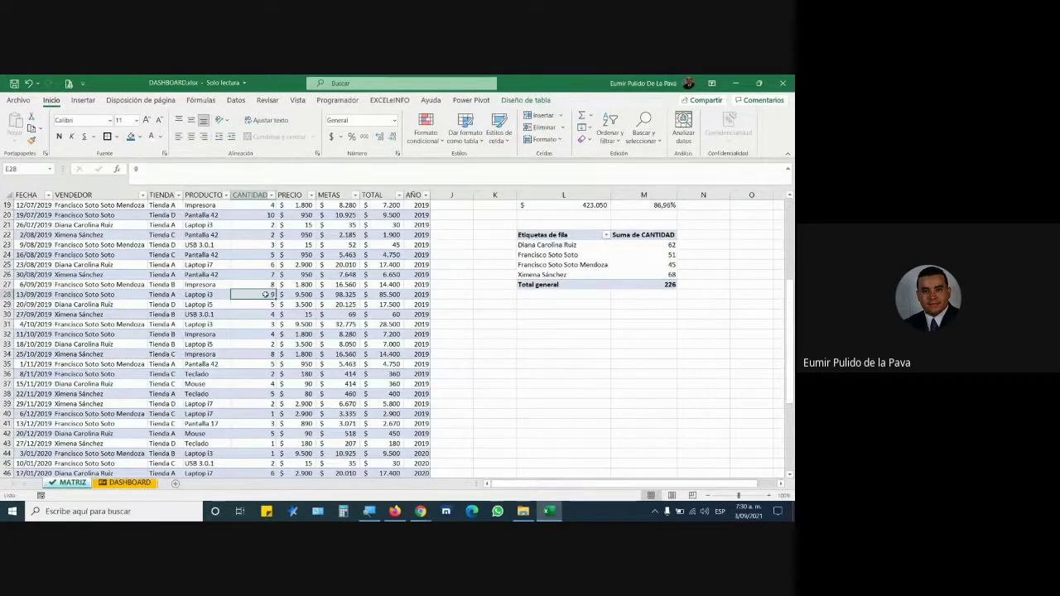
{"action": "scroll", "coordinate": [265, 293], "scroll_direction": "up", "scroll_amount": 6}
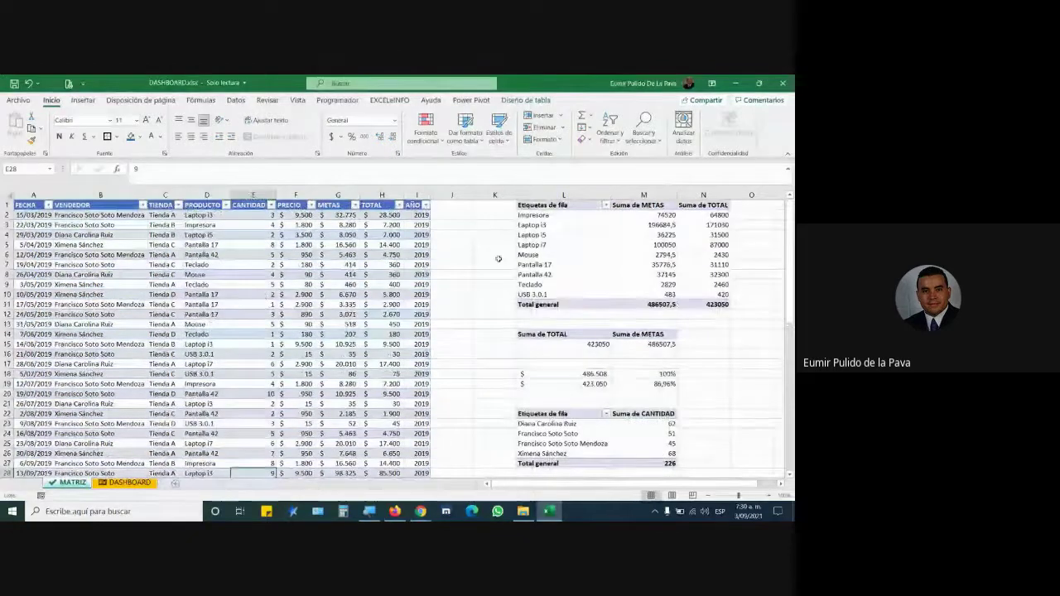
Refresh the pivots to 426550 sales and 536507,5 goals, then check the DASHBOARD's 79,50% KPI.
{"action": "left_click", "coordinate": [579, 220]}
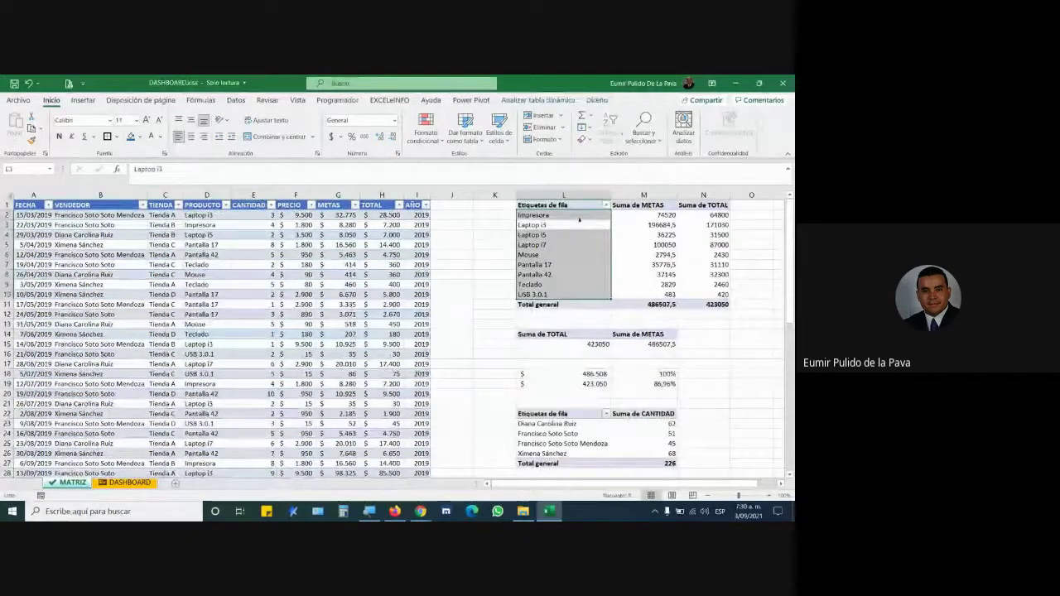
{"action": "left_click", "coordinate": [536, 100]}
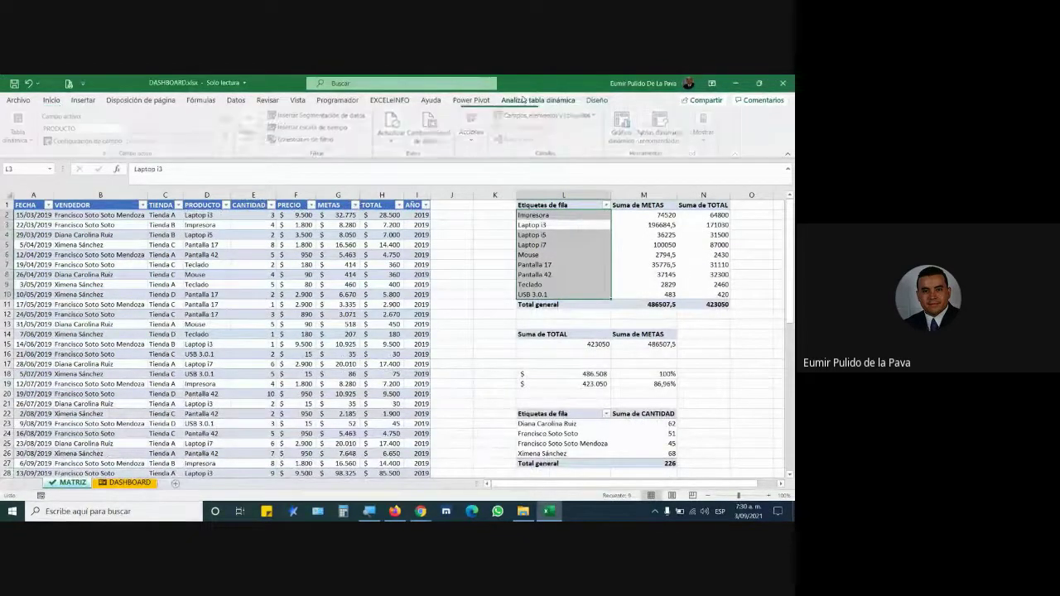
{"action": "left_click", "coordinate": [392, 124]}
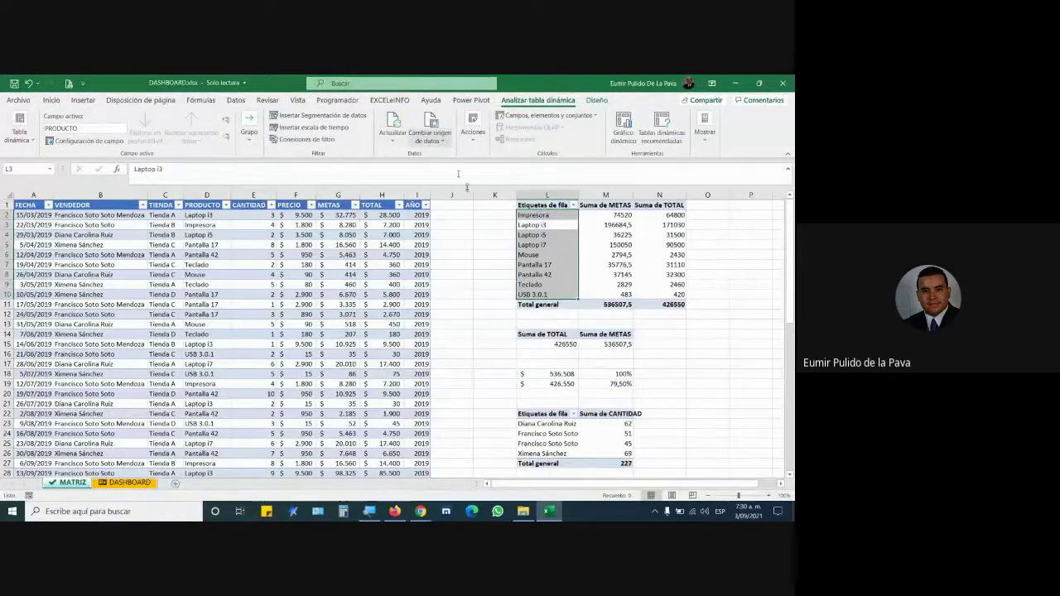
{"action": "left_click", "coordinate": [557, 425]}
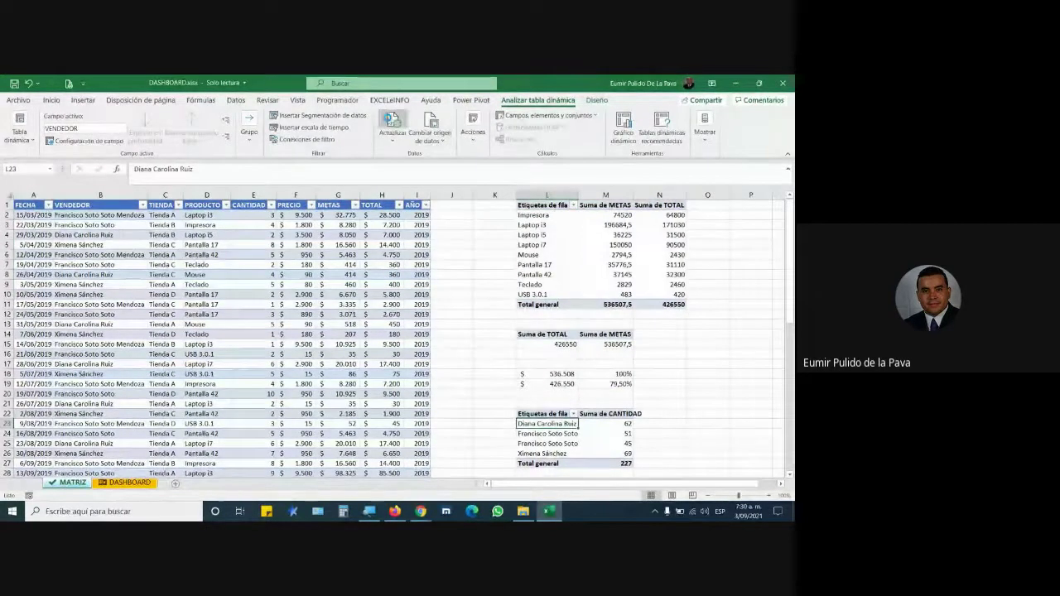
{"action": "left_click", "coordinate": [549, 343]}
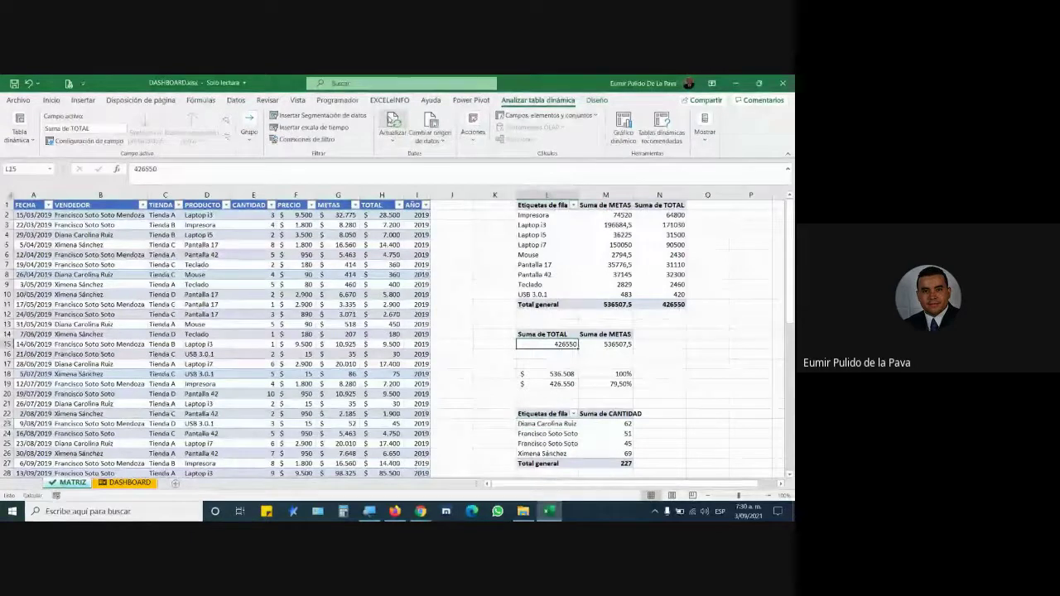
{"action": "left_click", "coordinate": [124, 482]}
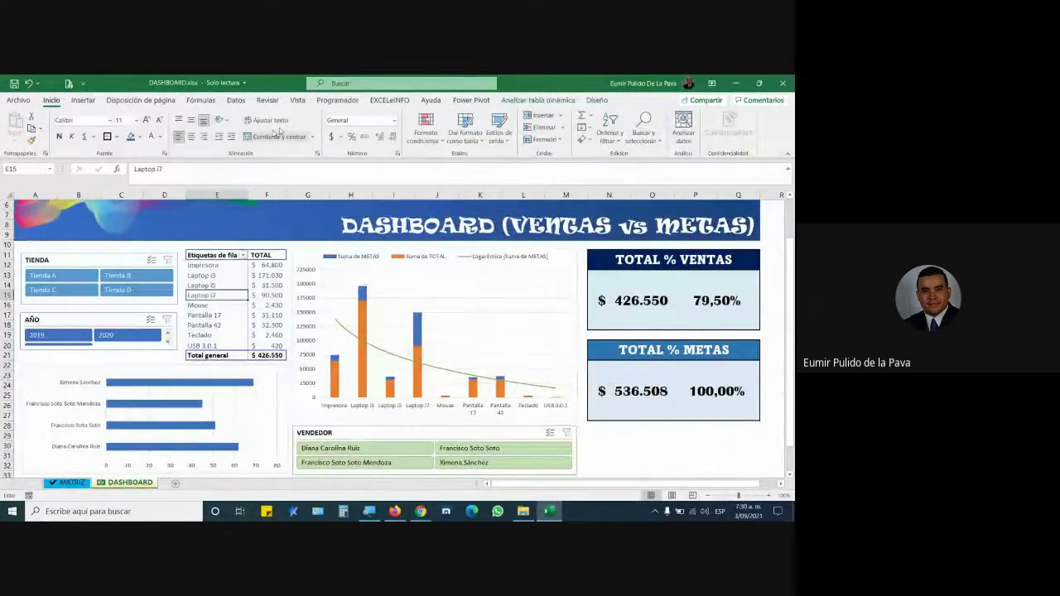
{"action": "left_click", "coordinate": [530, 101]}
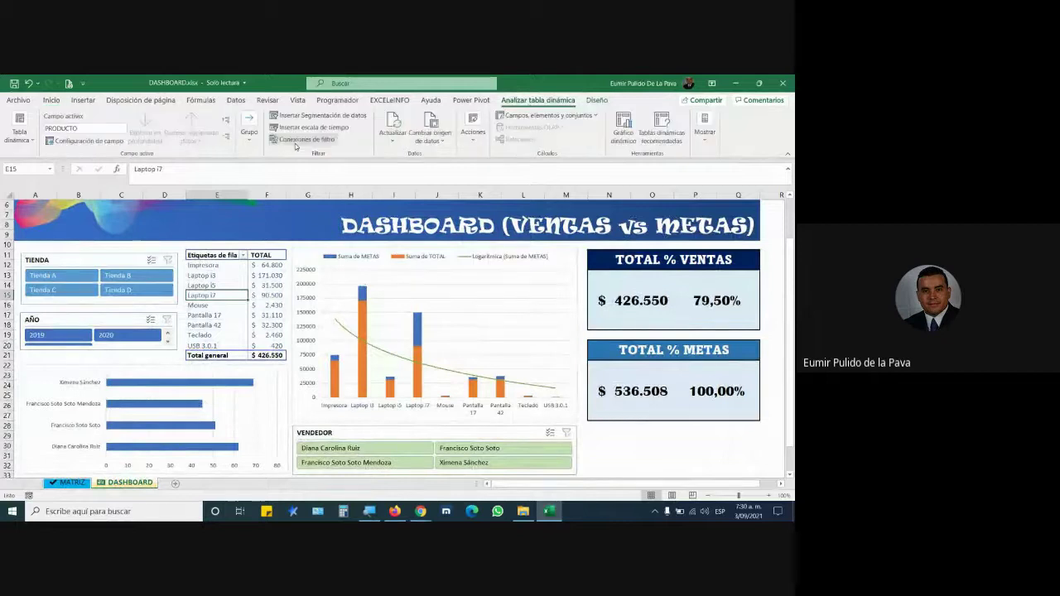
{"action": "left_click", "coordinate": [72, 482]}
{"action": "left_click", "coordinate": [129, 482]}
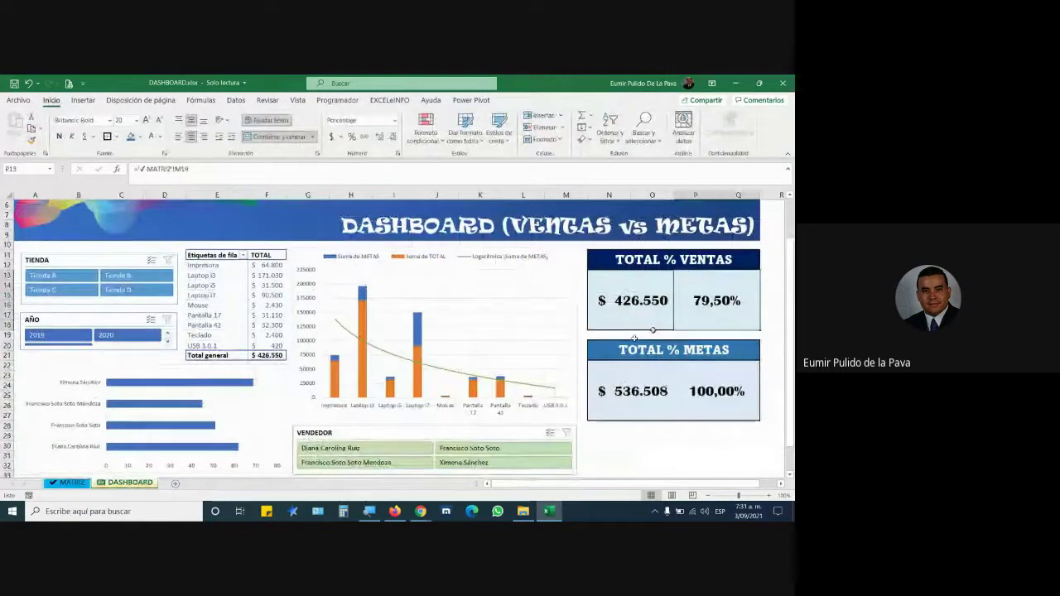
{"action": "left_click", "coordinate": [72, 483]}
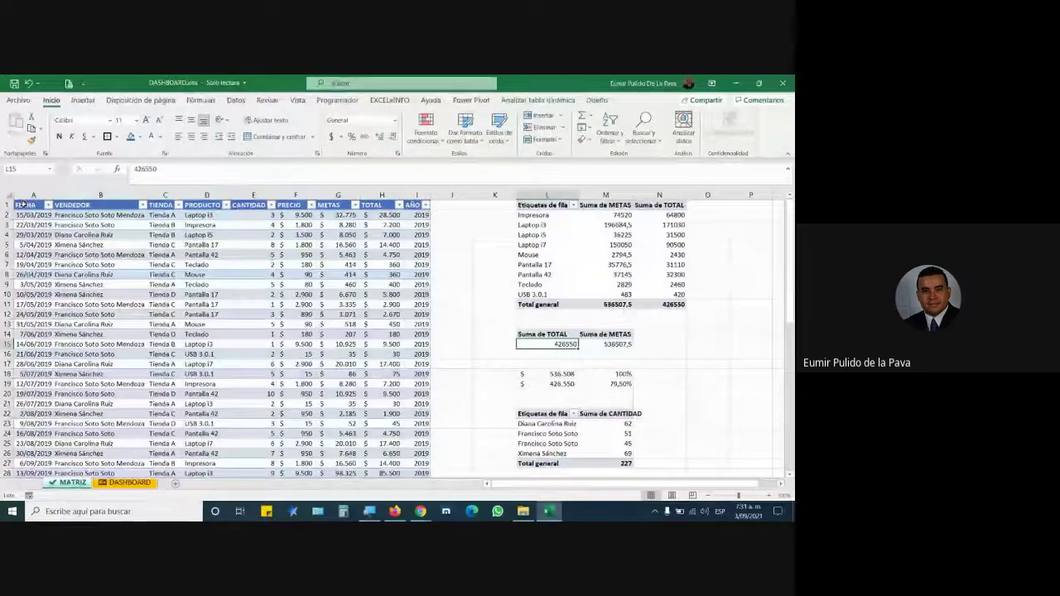
{"action": "mouse_move", "coordinate": [30, 208]}
{"action": "left_mouse_down"}
{"action": "mouse_move", "coordinate": [408, 445]}
{"action": "mouse_move", "coordinate": [410, 472]}
{"action": "left_mouse_up"}
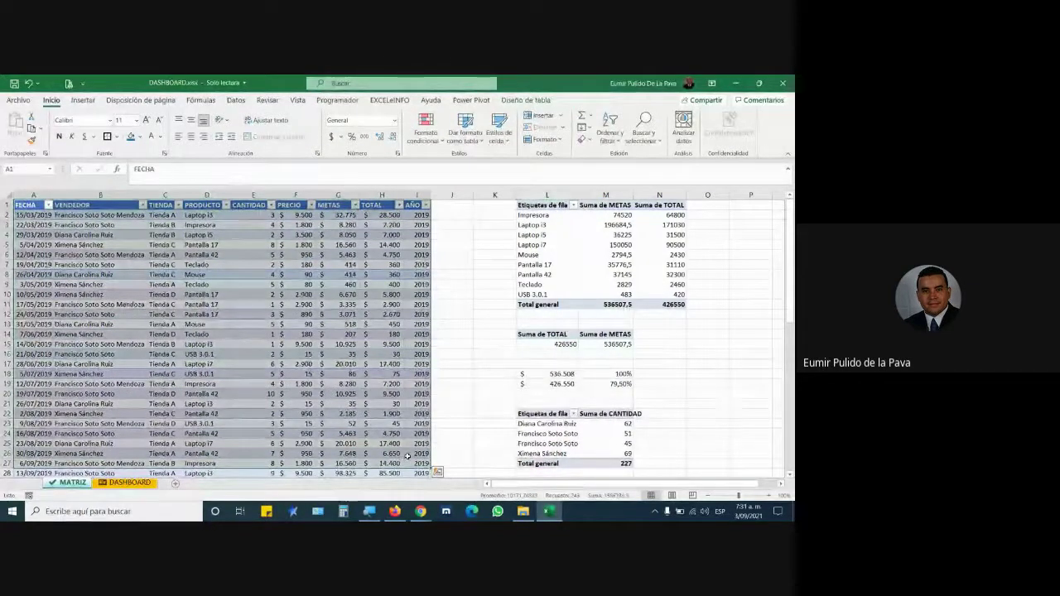
{"action": "left_click", "coordinate": [559, 244]}
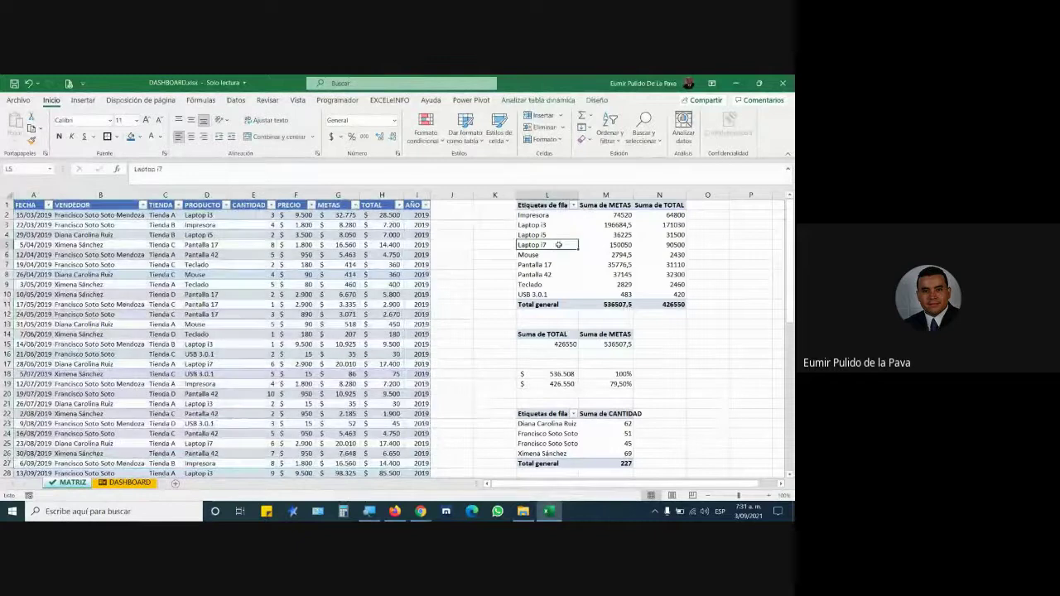
{"action": "left_click", "coordinate": [559, 99]}
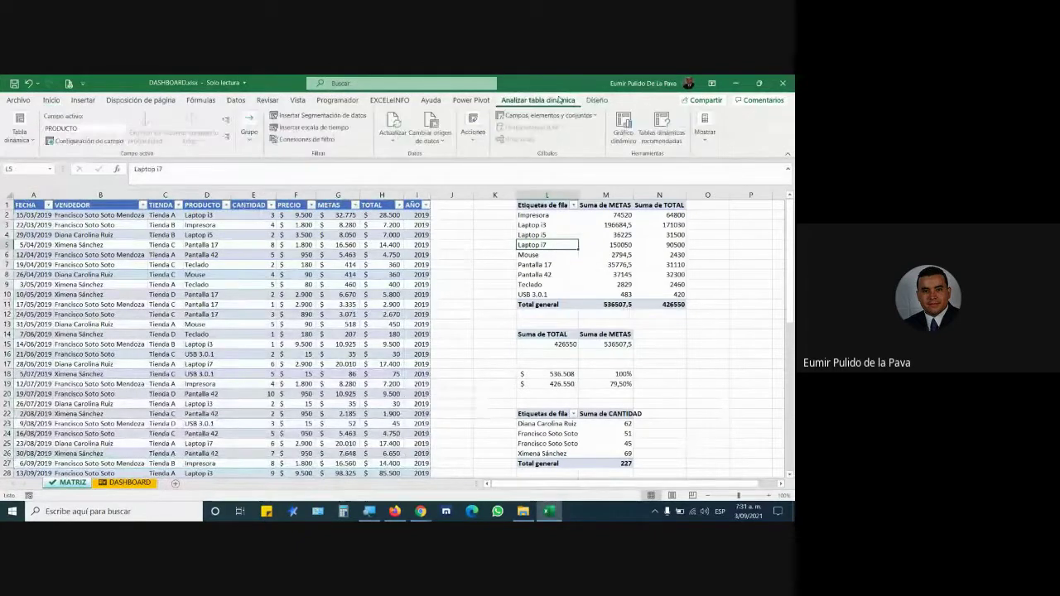
{"action": "left_click", "coordinate": [430, 137]}
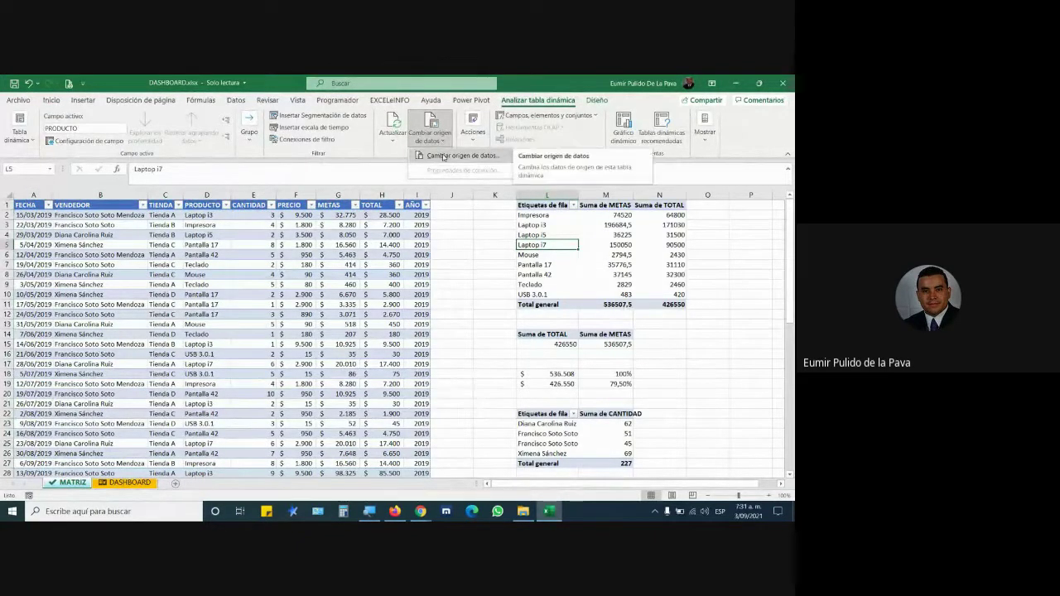
{"action": "left_click", "coordinate": [439, 156]}
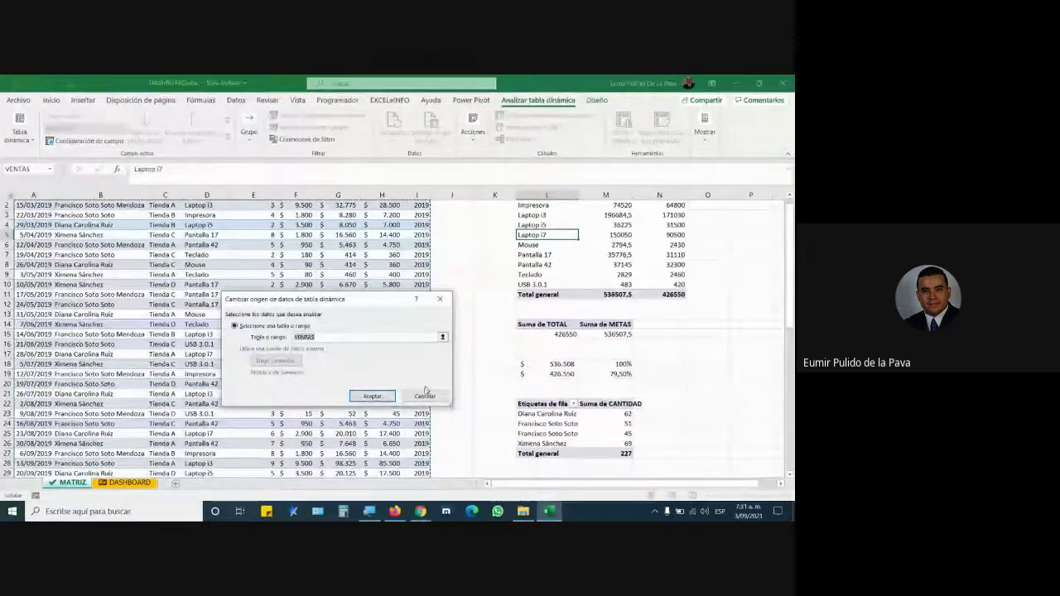
{"action": "scroll", "coordinate": [425, 389], "scroll_direction": "down", "scroll_amount": 7}
{"action": "scroll", "coordinate": [424, 389], "scroll_direction": "down", "scroll_amount": 6}
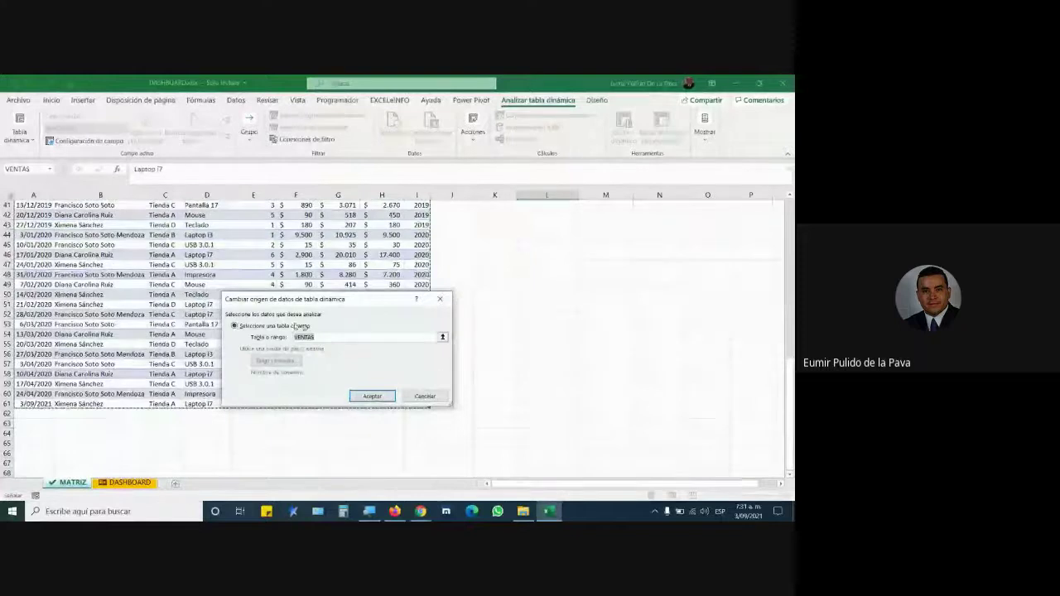
{"action": "scroll", "coordinate": [424, 398], "scroll_direction": "up", "scroll_amount": 4}
{"action": "scroll", "coordinate": [424, 397], "scroll_direction": "up", "scroll_amount": 4}
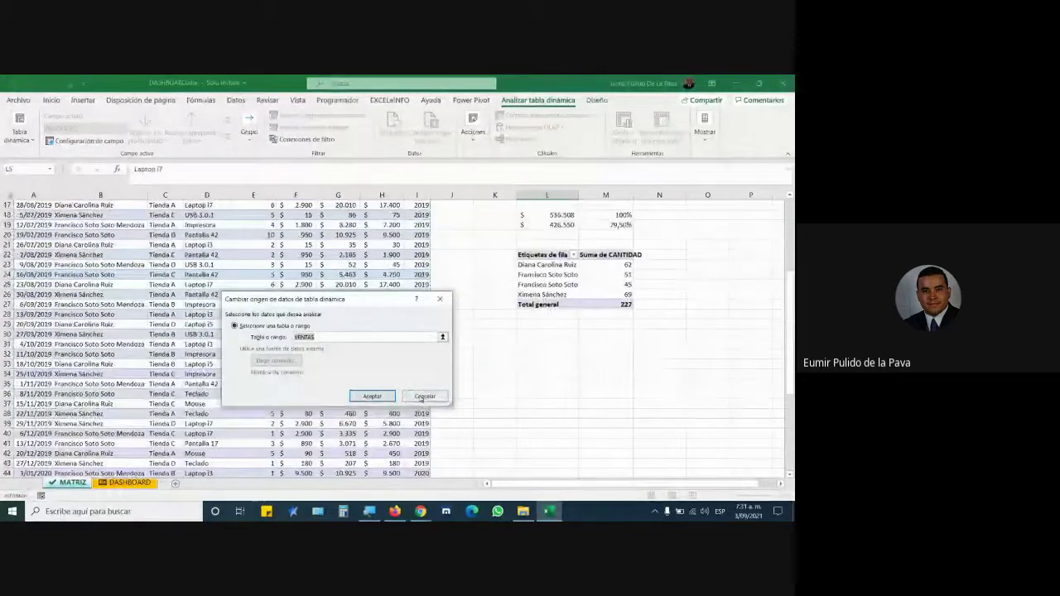
{"action": "left_click", "coordinate": [424, 397]}
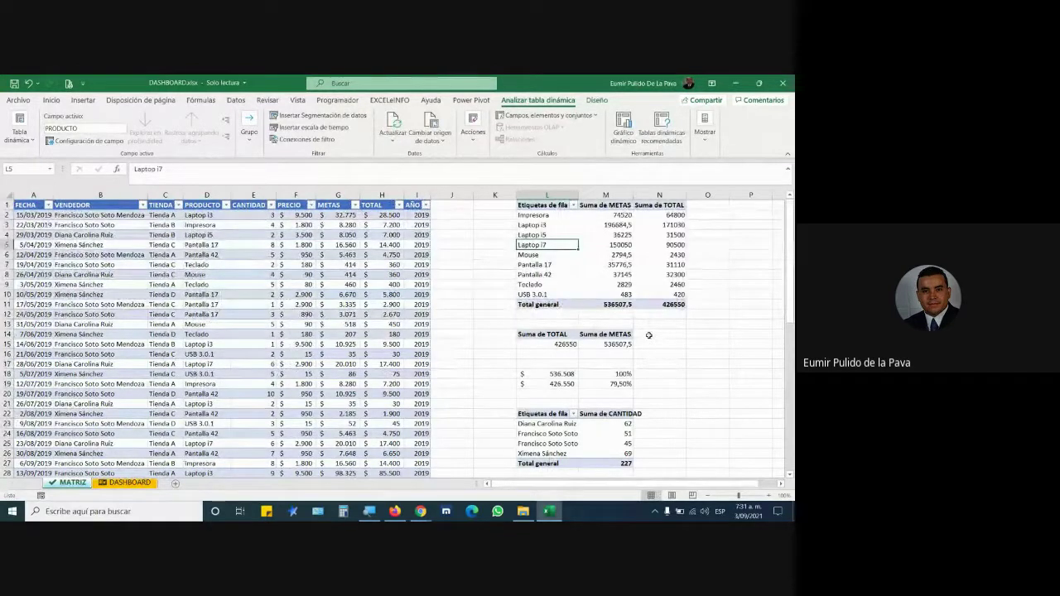
Auto-fit column M and set the last sale's quantity in E61 back to 10.
{"action": "double_click", "coordinate": [632, 194]}
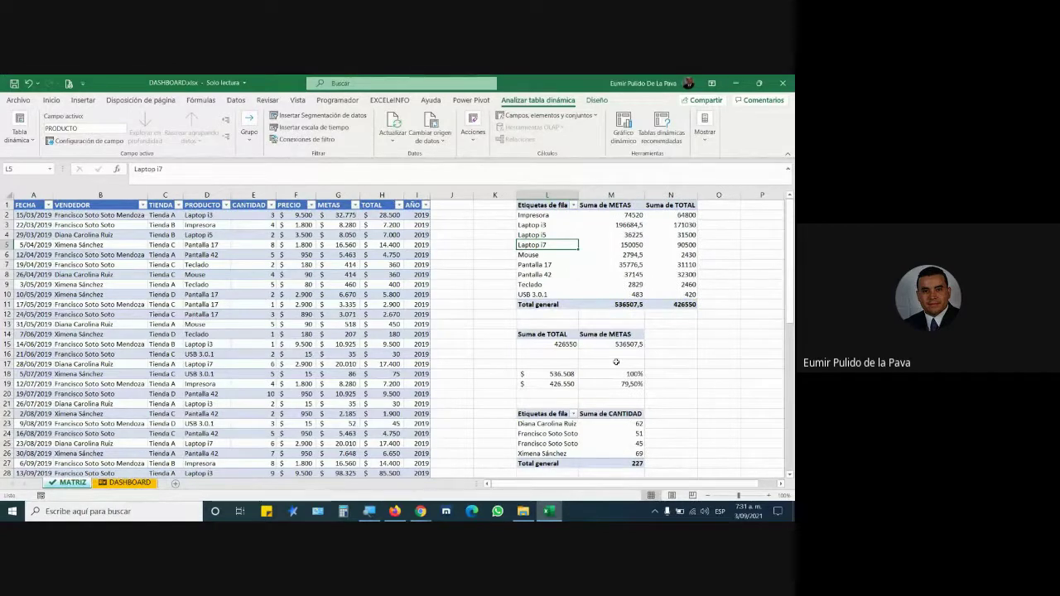
{"action": "scroll", "coordinate": [621, 296], "scroll_direction": "down", "scroll_amount": 6}
{"action": "scroll", "coordinate": [414, 348], "scroll_direction": "down", "scroll_amount": 5}
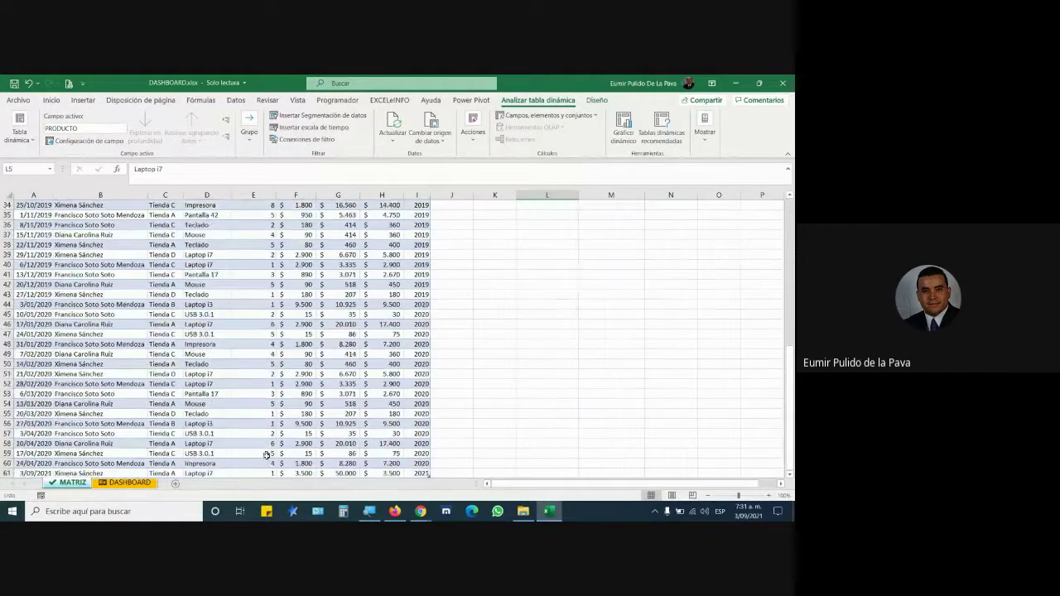
{"action": "scroll", "coordinate": [273, 356], "scroll_direction": "down", "scroll_amount": 4}
{"action": "left_click", "coordinate": [262, 353]}
{"action": "type", "text": "10"}
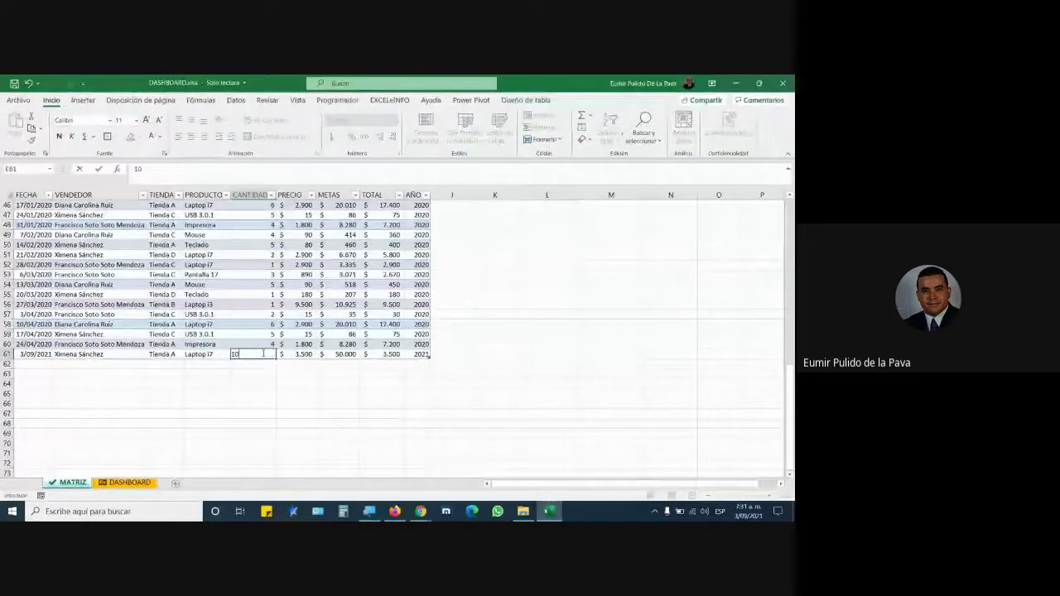
{"action": "key", "text": "Return"}
Refresh all pivots to show 458050 in sales, 85,38% of goals and 236 units.
{"action": "scroll", "coordinate": [554, 407], "scroll_direction": "up", "scroll_amount": 5}
{"action": "scroll", "coordinate": [554, 407], "scroll_direction": "up", "scroll_amount": 5}
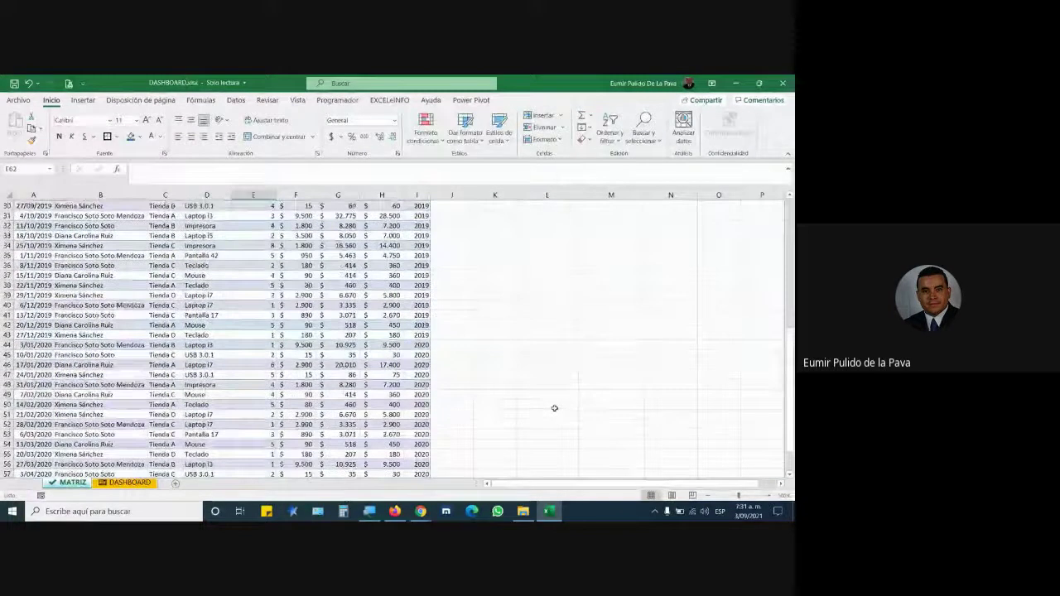
{"action": "scroll", "coordinate": [554, 407], "scroll_direction": "up", "scroll_amount": 3}
{"action": "scroll", "coordinate": [554, 406], "scroll_direction": "up", "scroll_amount": 2}
{"action": "left_click", "coordinate": [563, 434]}
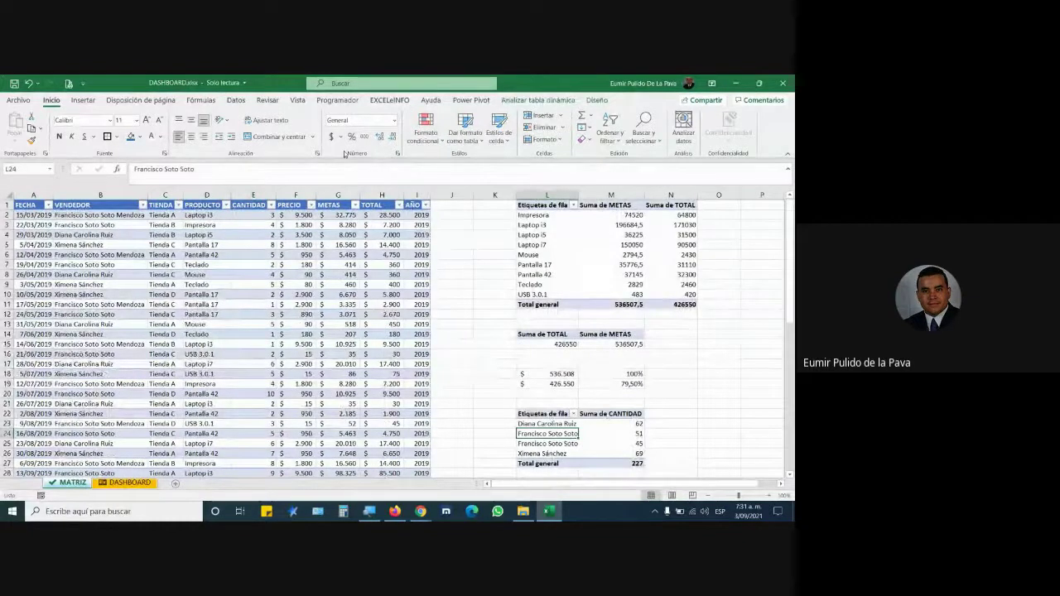
{"action": "left_click", "coordinate": [515, 100]}
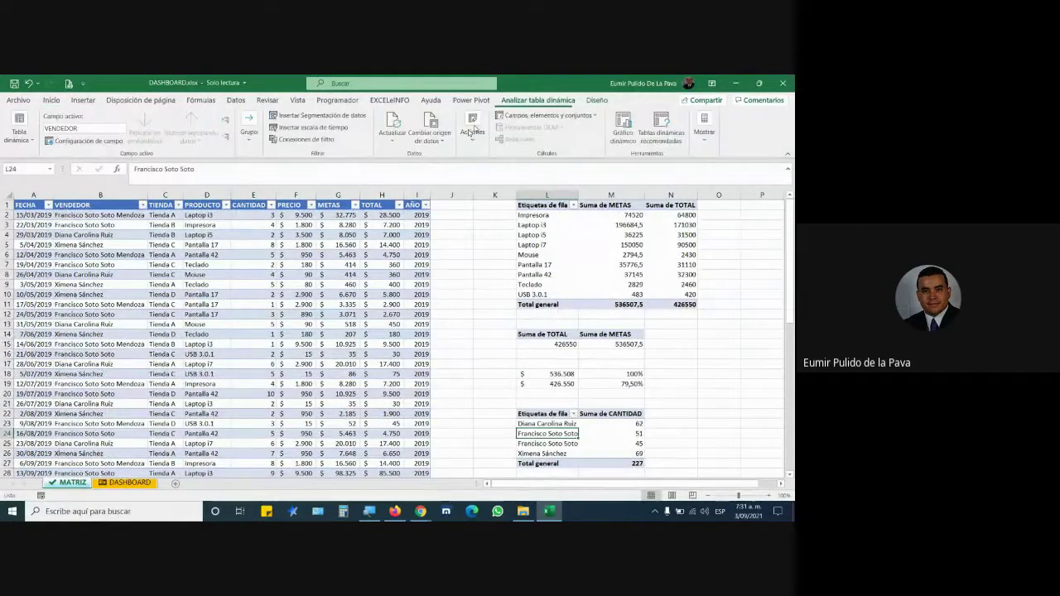
{"action": "left_click", "coordinate": [393, 125]}
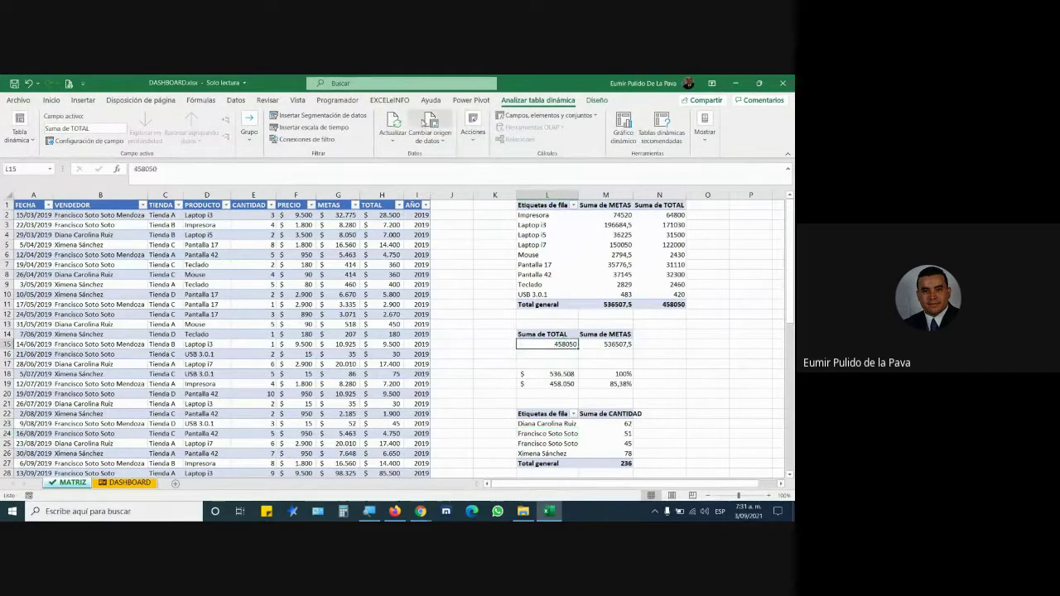
{"action": "left_click", "coordinate": [595, 250]}
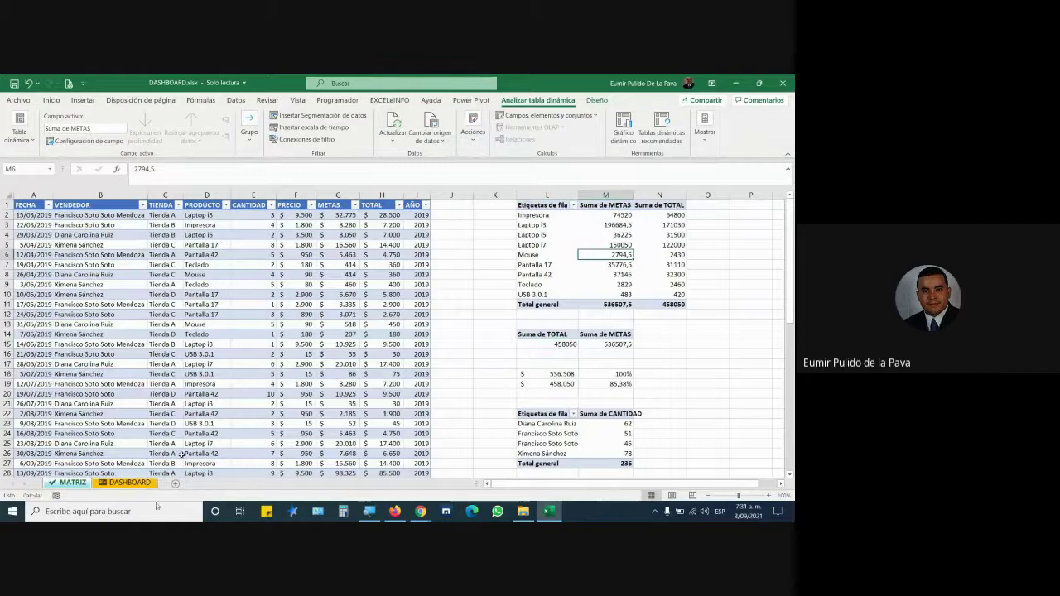
{"action": "left_click", "coordinate": [129, 482]}
Review the product pivot, the sales-versus-goals chart and the 85,38% KPI on the dashboard.
{"action": "left_click", "coordinate": [204, 324]}
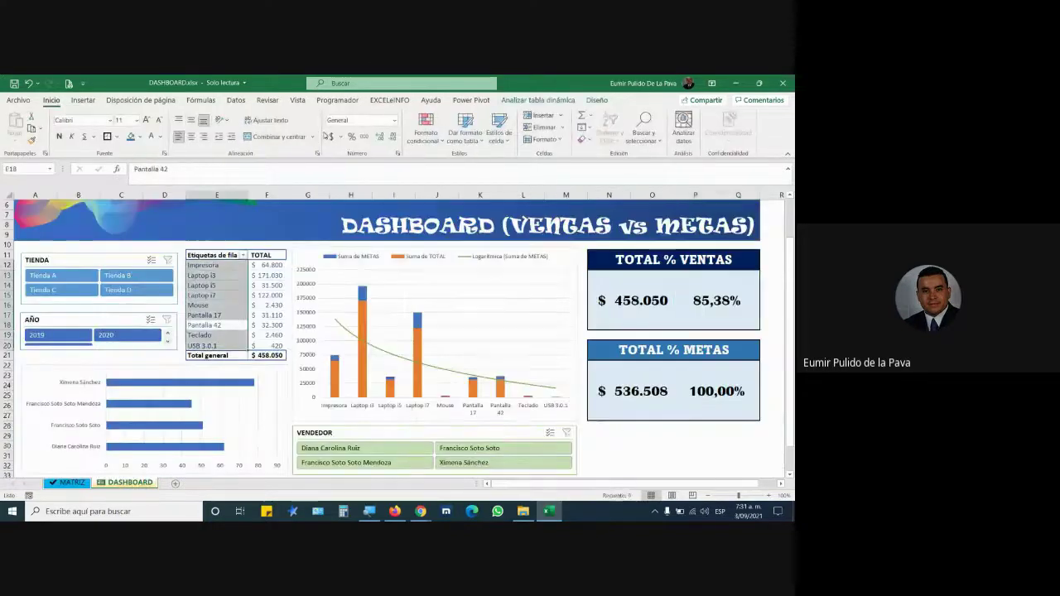
{"action": "left_click", "coordinate": [515, 100]}
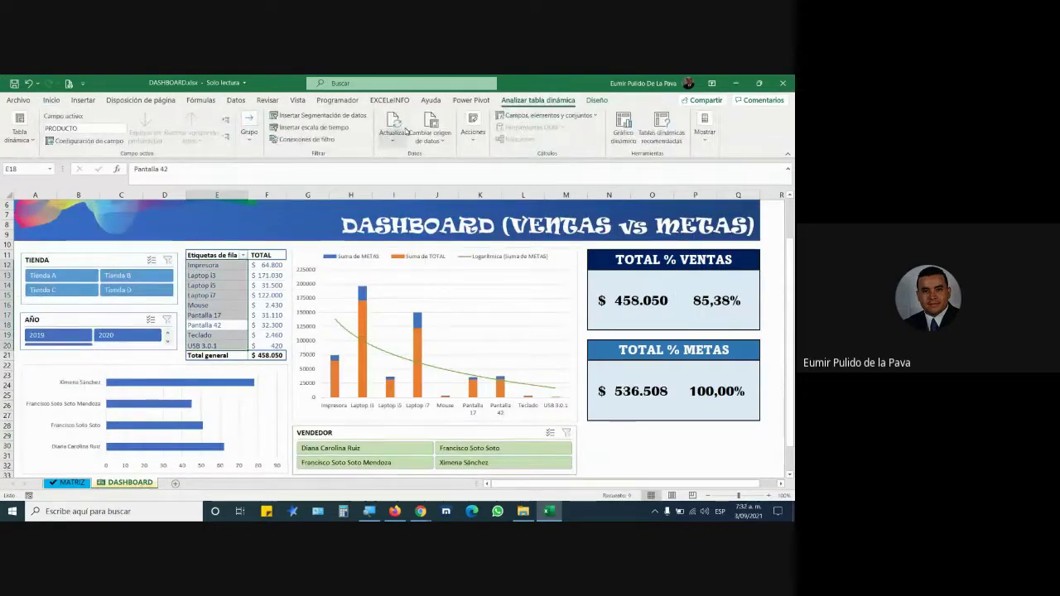
{"action": "left_click", "coordinate": [384, 346]}
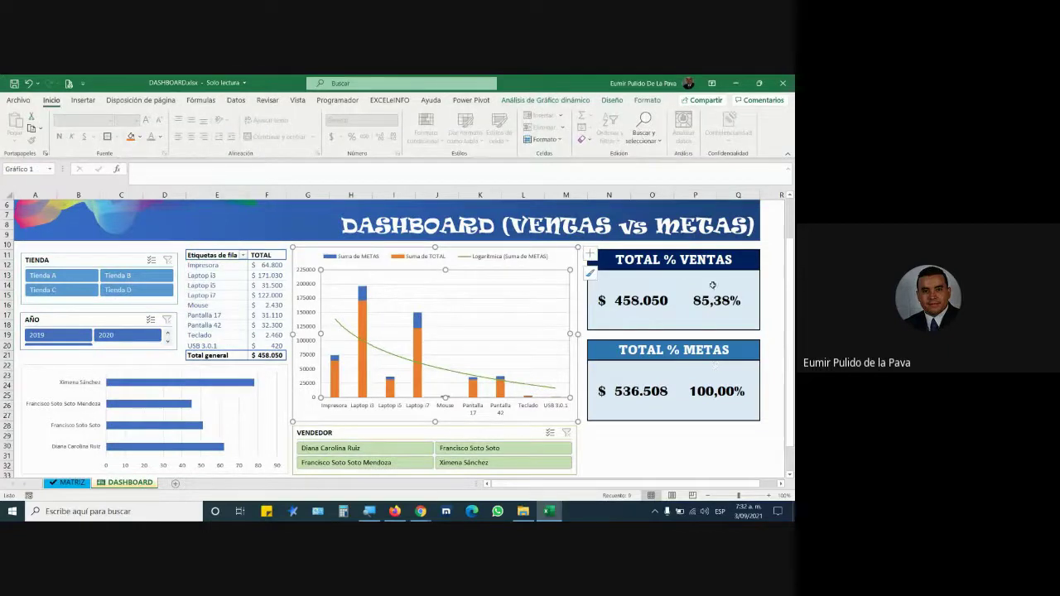
{"action": "left_click", "coordinate": [713, 285]}
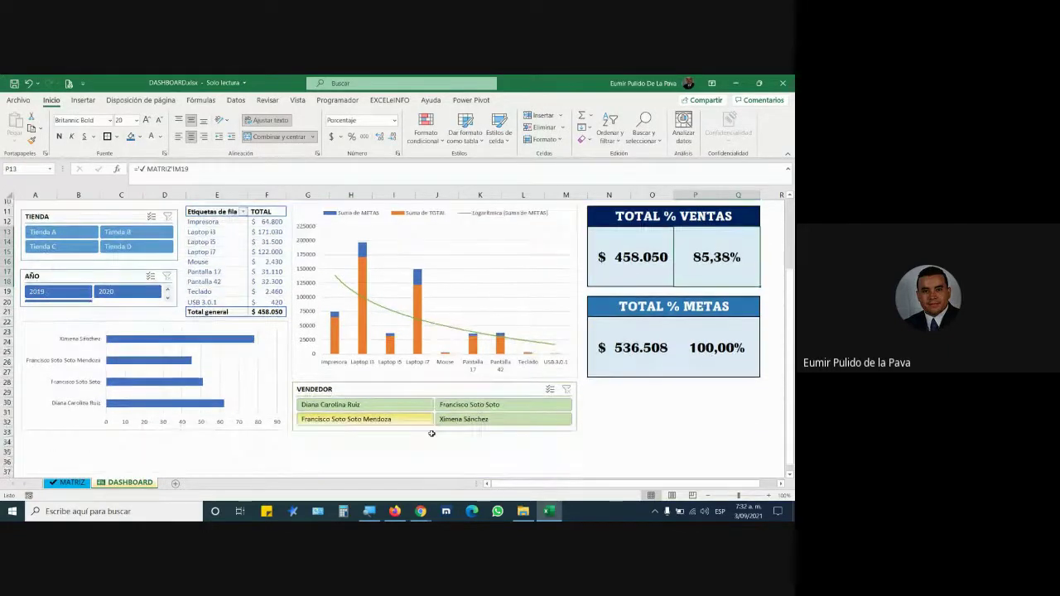
{"action": "scroll", "coordinate": [431, 433], "scroll_direction": "down", "scroll_amount": 3}
{"action": "scroll", "coordinate": [430, 433], "scroll_direction": "up", "scroll_amount": 2}
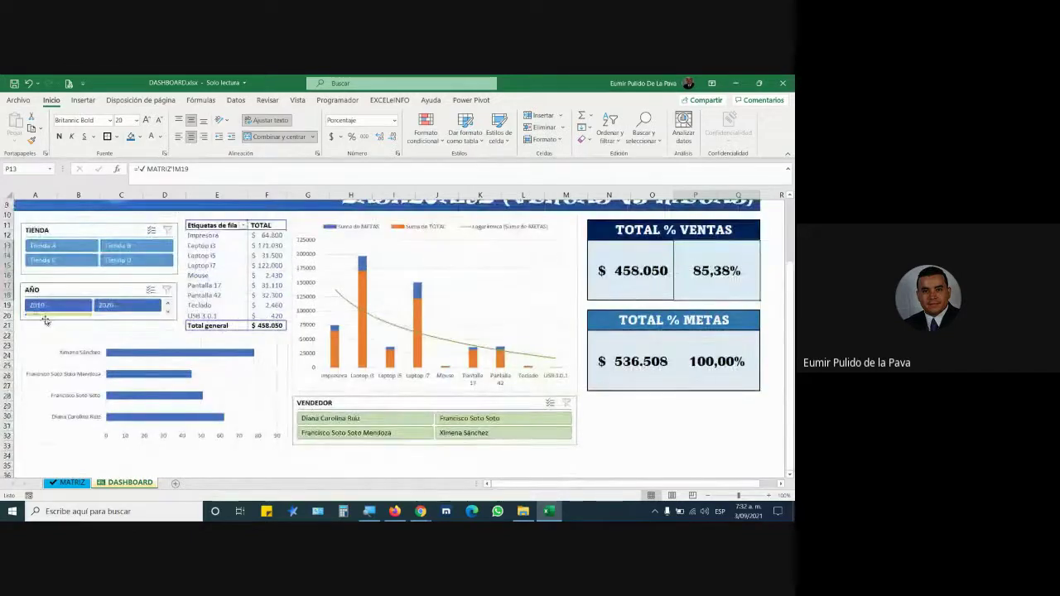
Make the AÑO slicer taller to reveal the 2021 button and nudge it into place.
{"action": "left_click", "coordinate": [113, 322]}
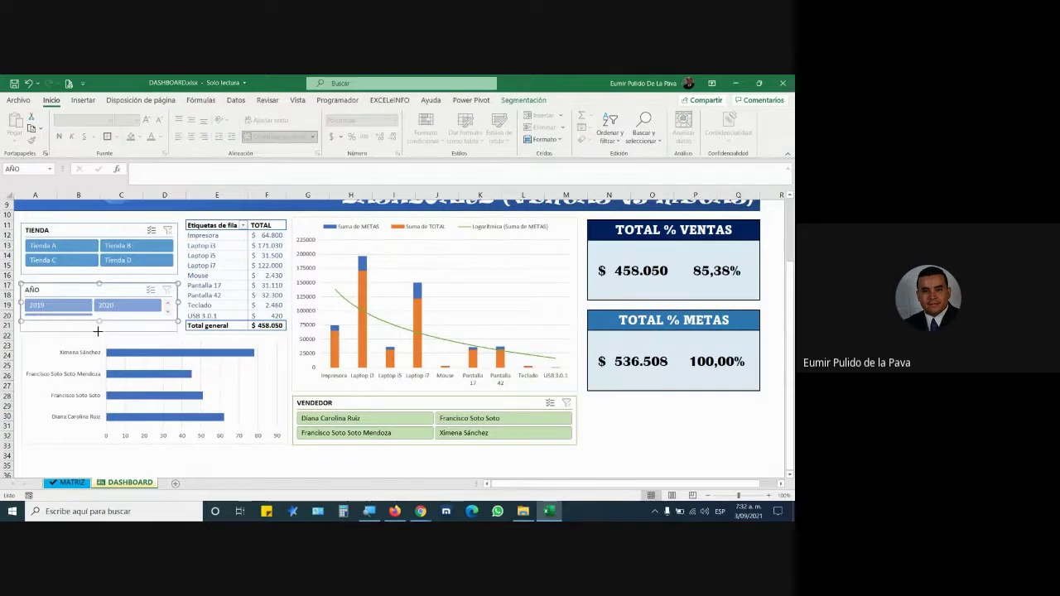
{"action": "left_click_drag", "start_coordinate": [100, 324], "coordinate": [98, 332]}
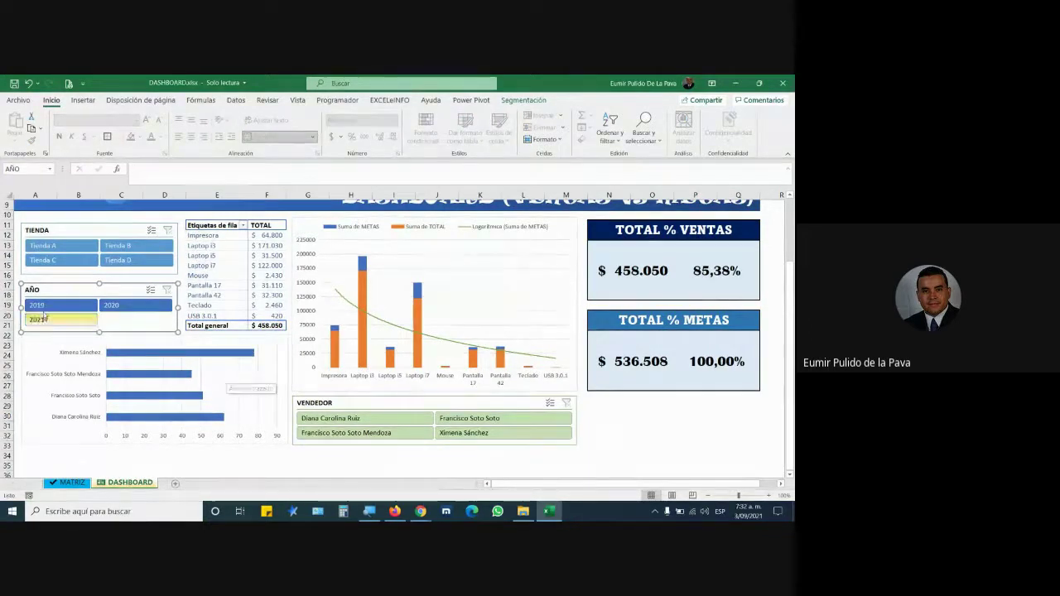
{"action": "left_click_drag", "start_coordinate": [111, 288], "coordinate": [111, 283]}
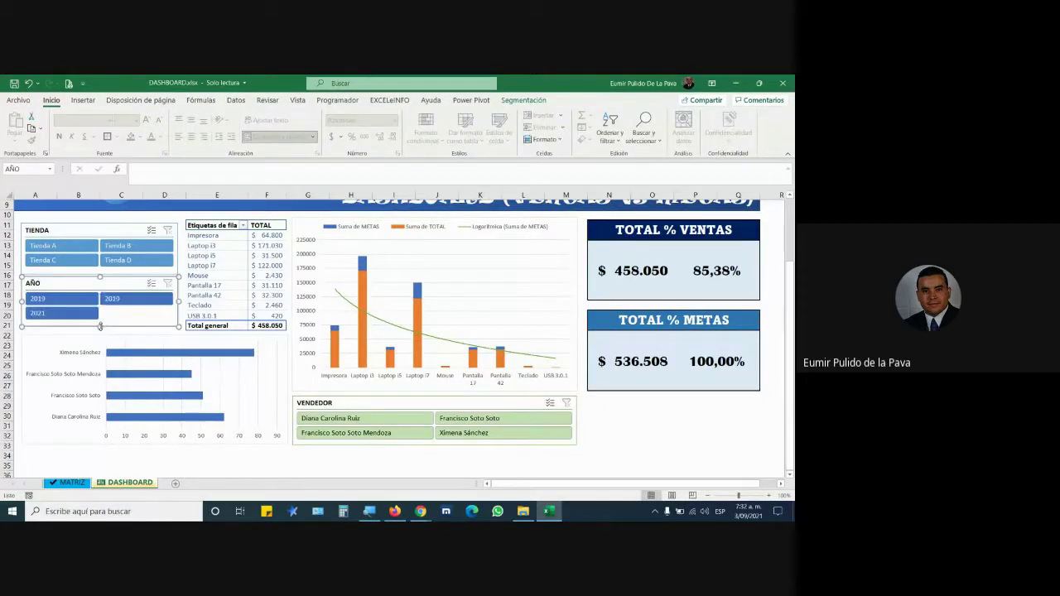
{"action": "left_click_drag", "start_coordinate": [115, 286], "coordinate": [115, 289]}
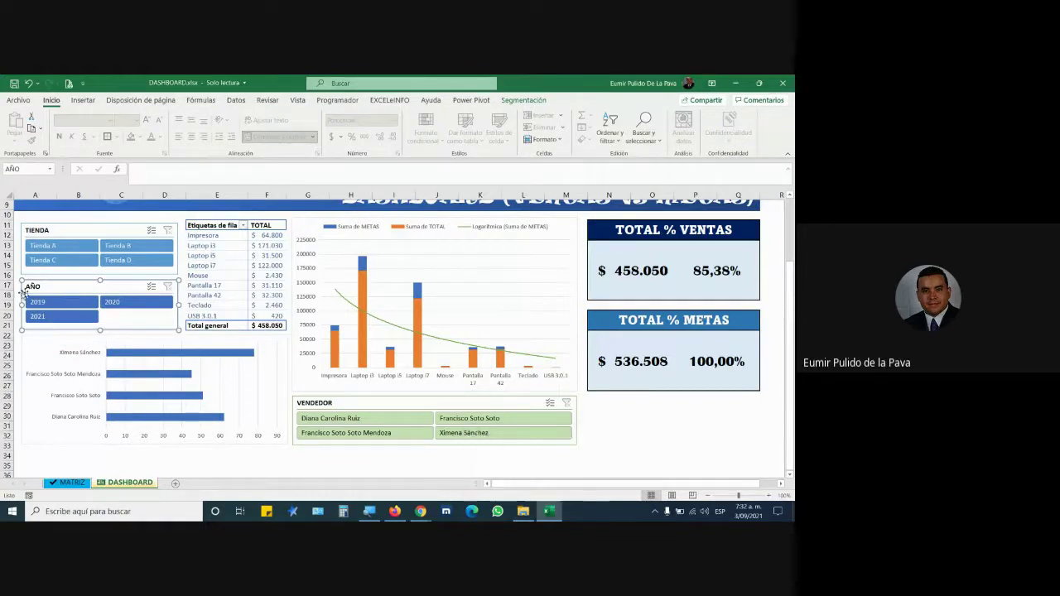
{"action": "left_click", "coordinate": [61, 249]}
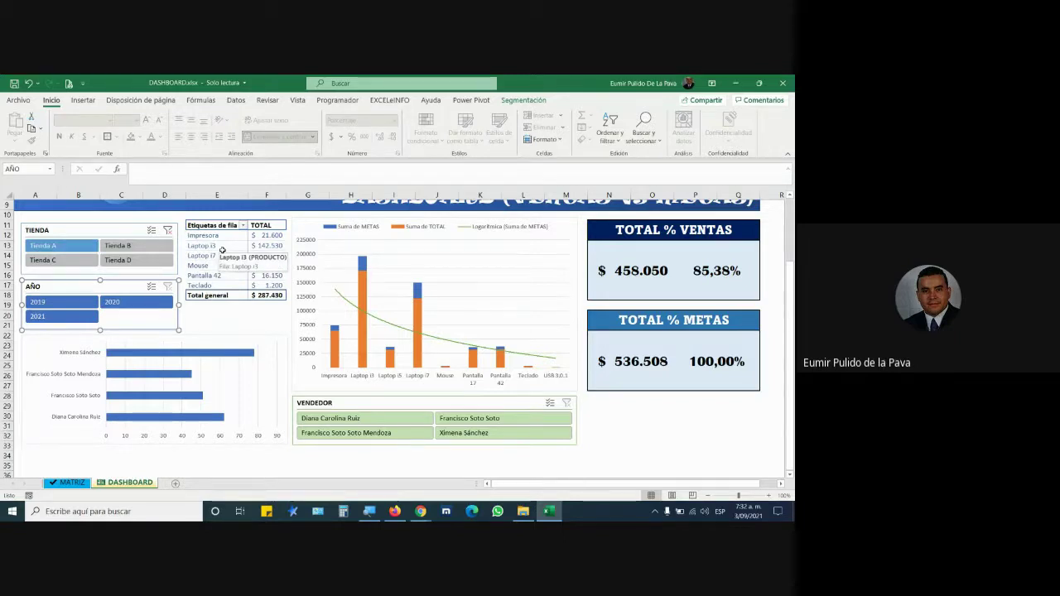
{"action": "left_click", "coordinate": [168, 231]}
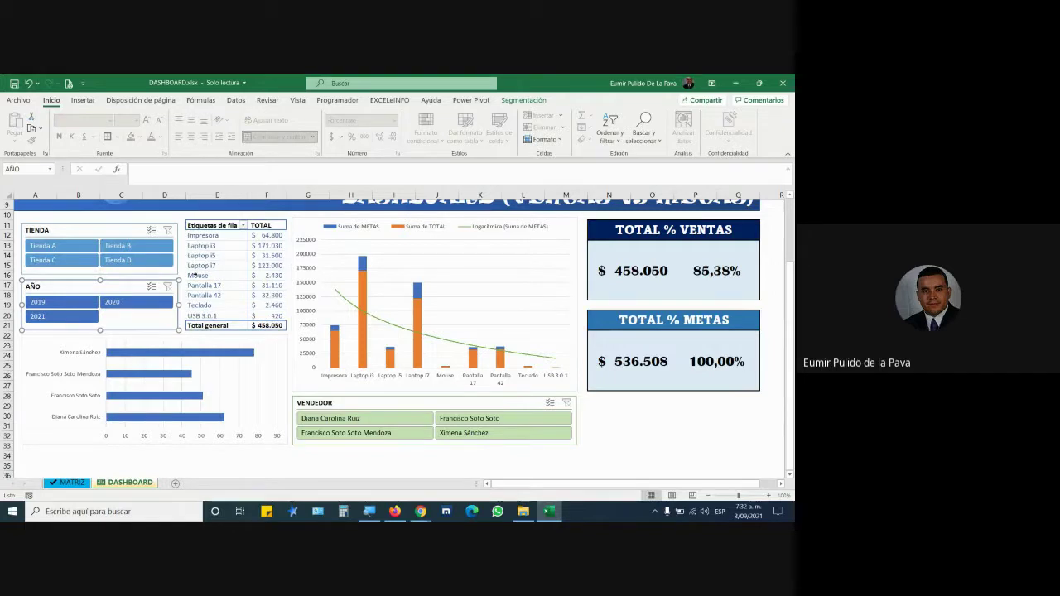
{"action": "left_click", "coordinate": [74, 322]}
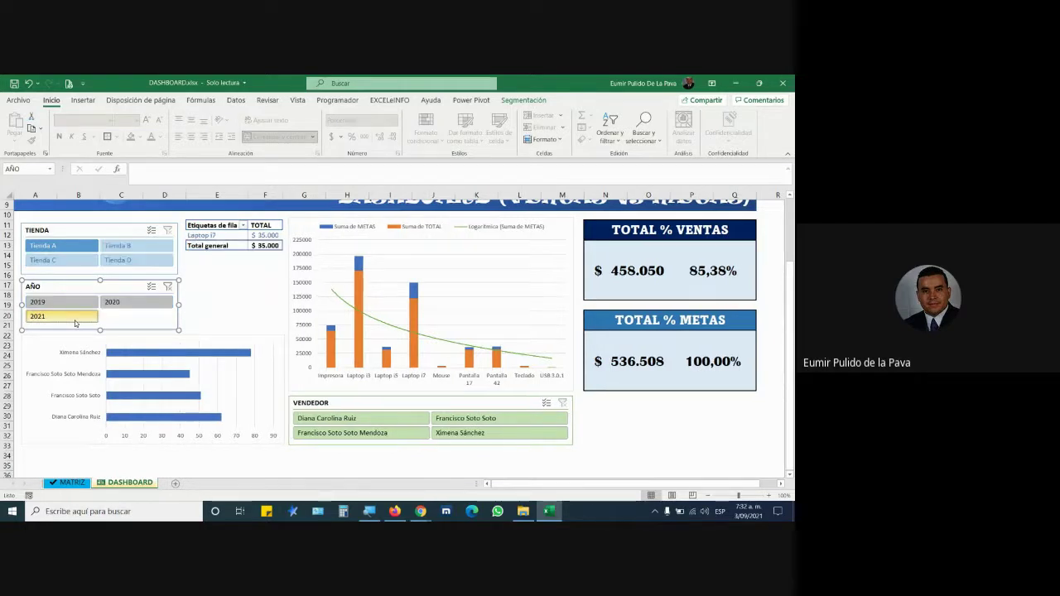
{"action": "left_click", "coordinate": [167, 288]}
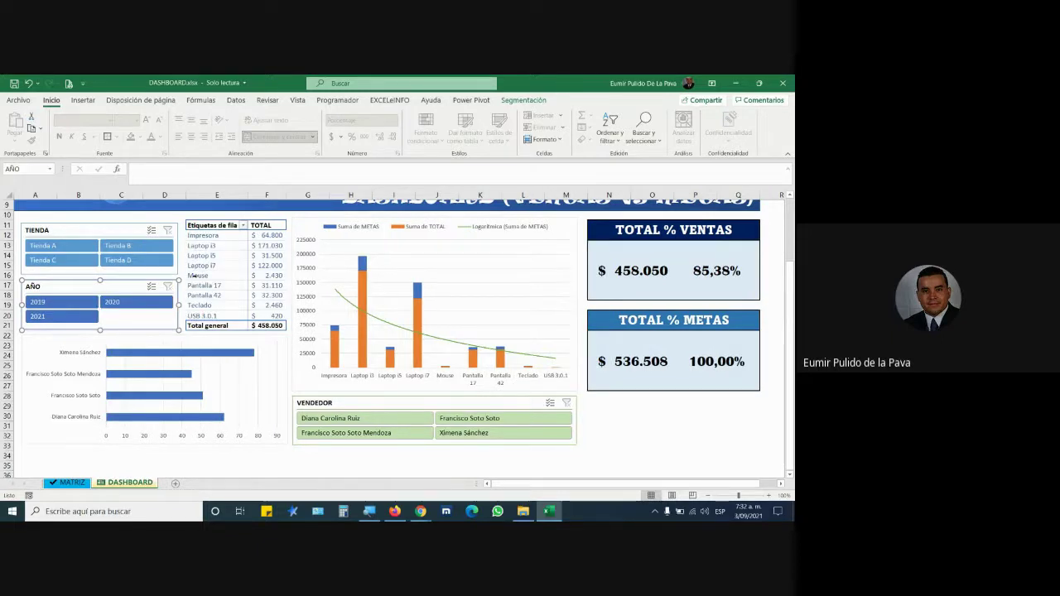
{"action": "left_click", "coordinate": [469, 437]}
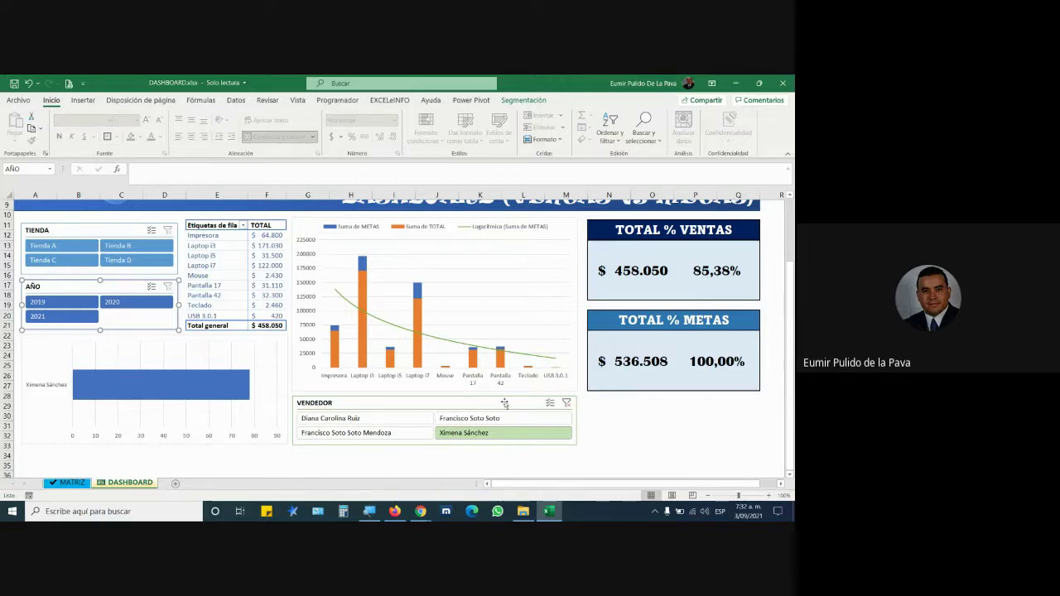
{"action": "left_click", "coordinate": [566, 402]}
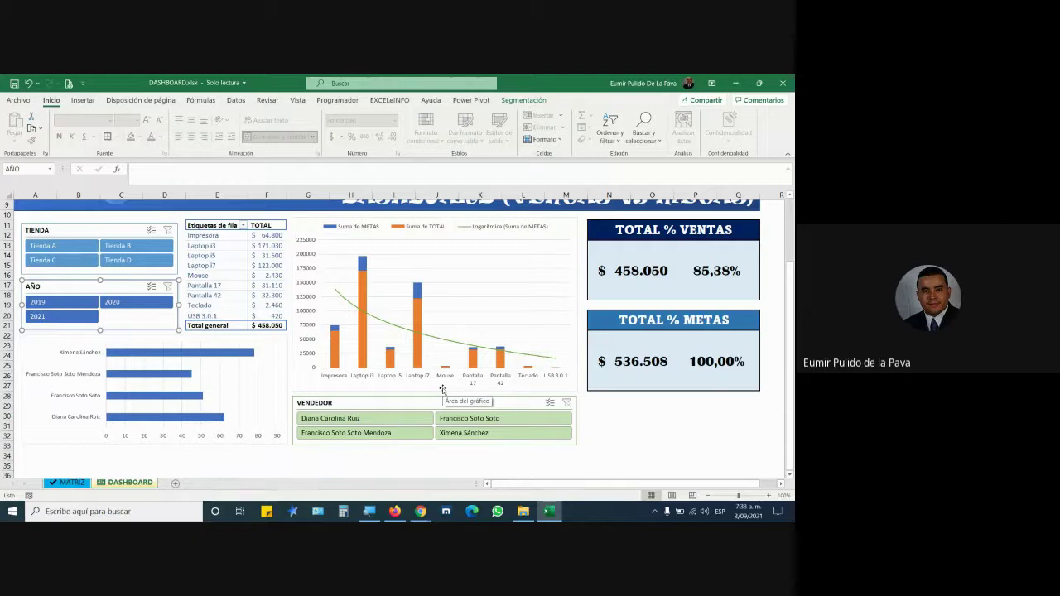
Select the TIENDA slicer's tools, magnify the screen, then select the VENDEDOR slicer.
{"action": "left_click", "coordinate": [100, 230]}
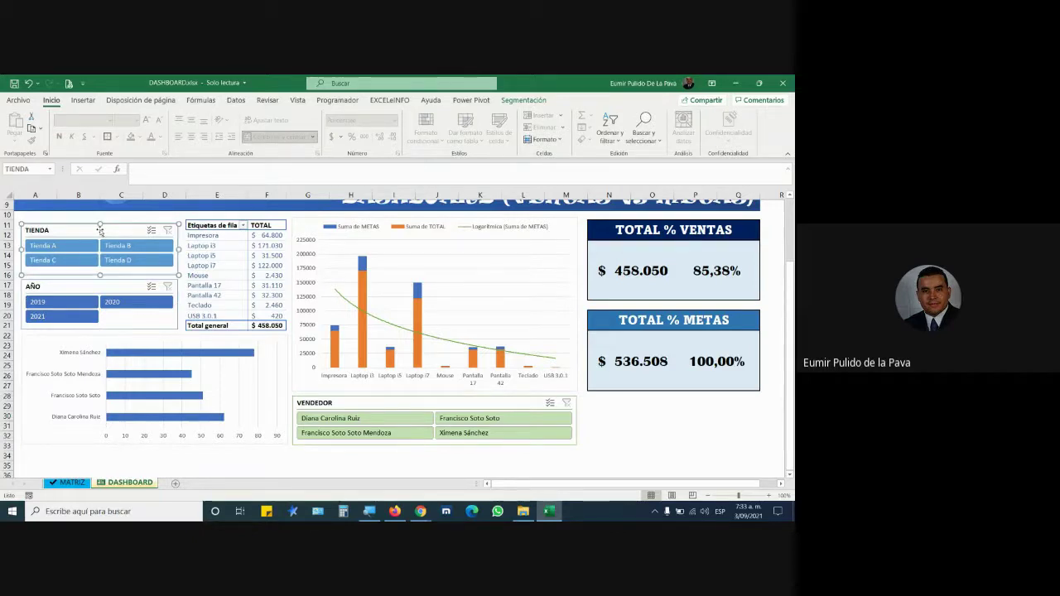
{"action": "left_click", "coordinate": [523, 100]}
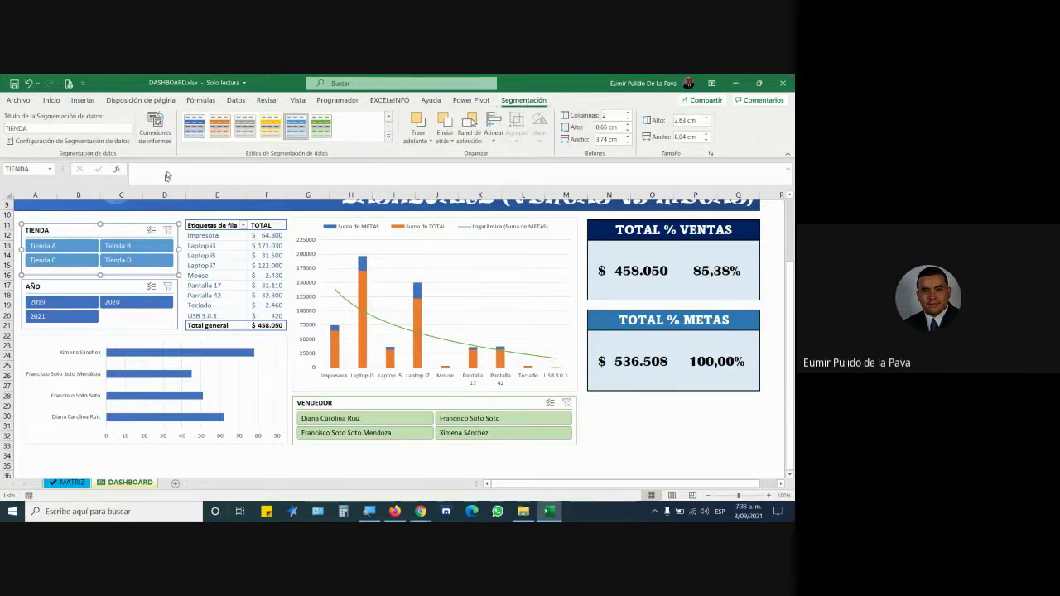
{"action": "left_click", "coordinate": [346, 511]}
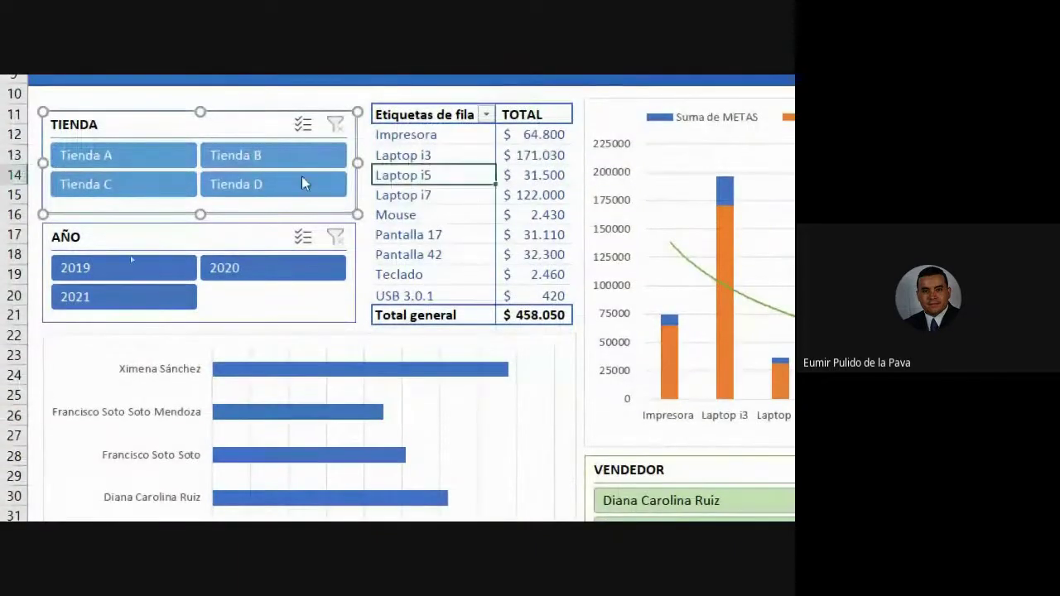
{"action": "left_click", "coordinate": [468, 232]}
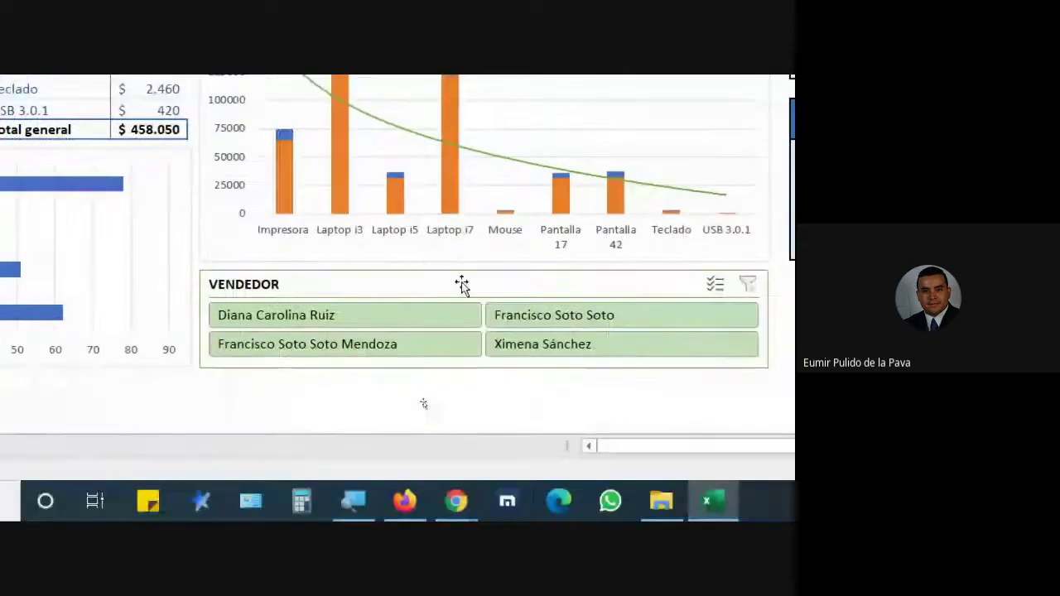
{"action": "left_click", "coordinate": [461, 284]}
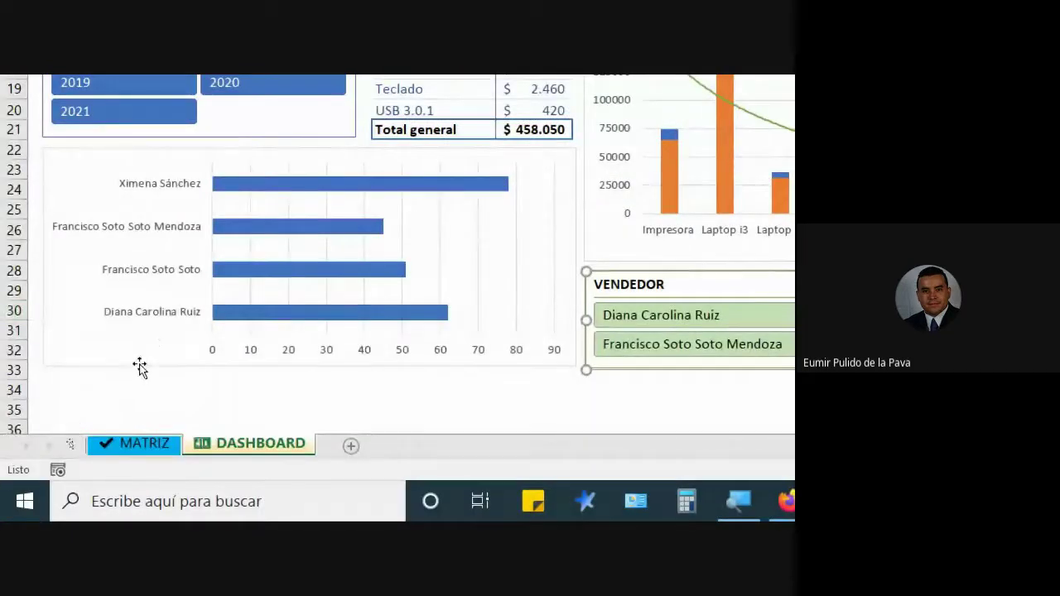
Switch between the dashboard and data sheets, ending on the MATRIZ sheet.
{"action": "left_click", "coordinate": [145, 446]}
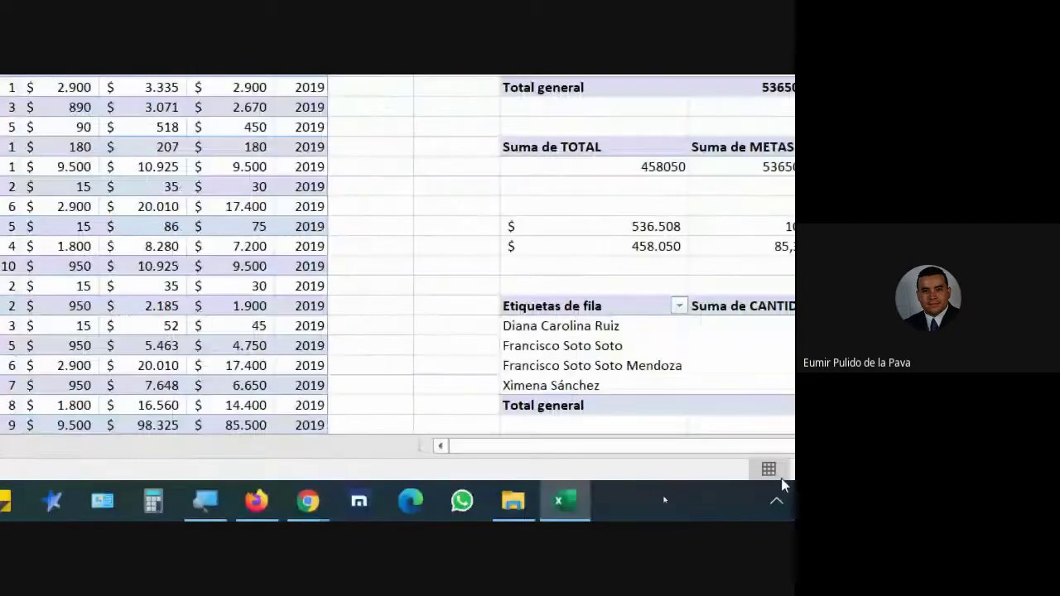
{"action": "left_click", "coordinate": [166, 447]}
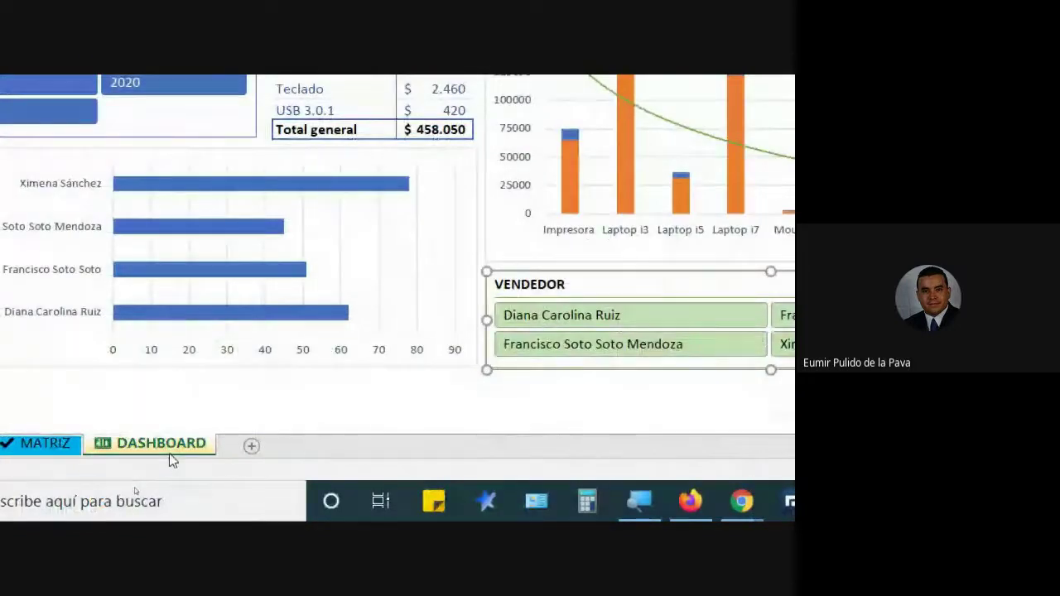
{"action": "left_click", "coordinate": [29, 448]}
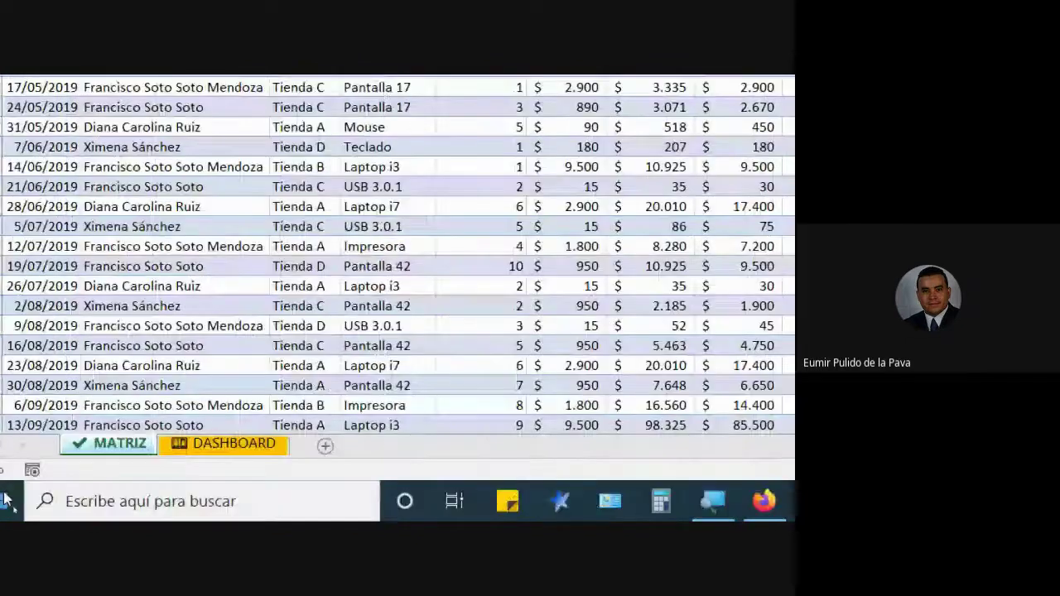
Test the TIENDA slicer by filtering to Tienda B, then clear the store filter.
{"action": "left_click", "coordinate": [248, 445]}
{"action": "left_click", "coordinate": [409, 238]}
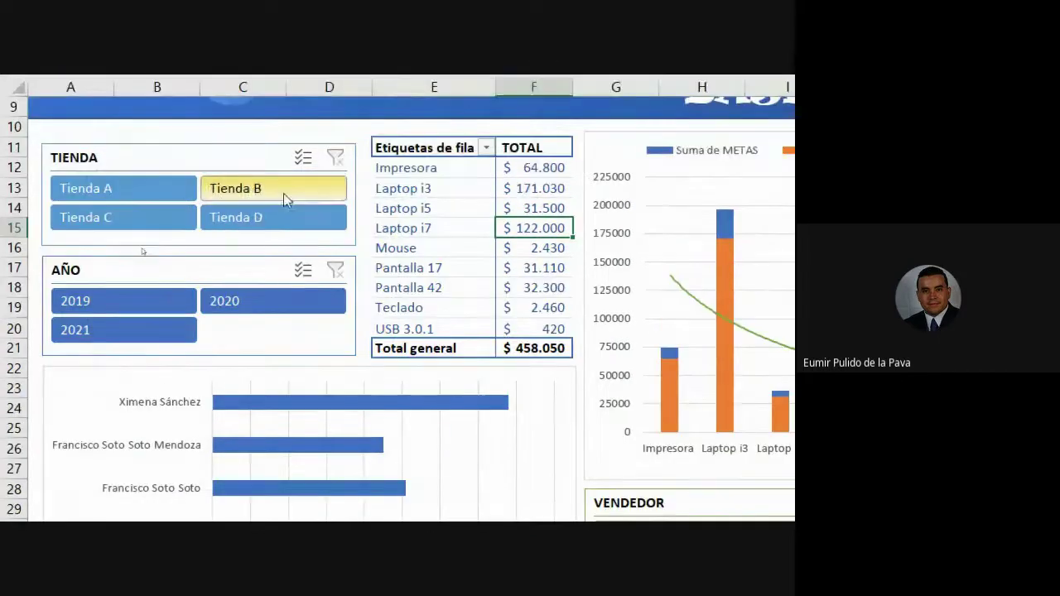
{"action": "left_click", "coordinate": [283, 193]}
{"action": "mouse_move", "coordinate": [530, 207]}
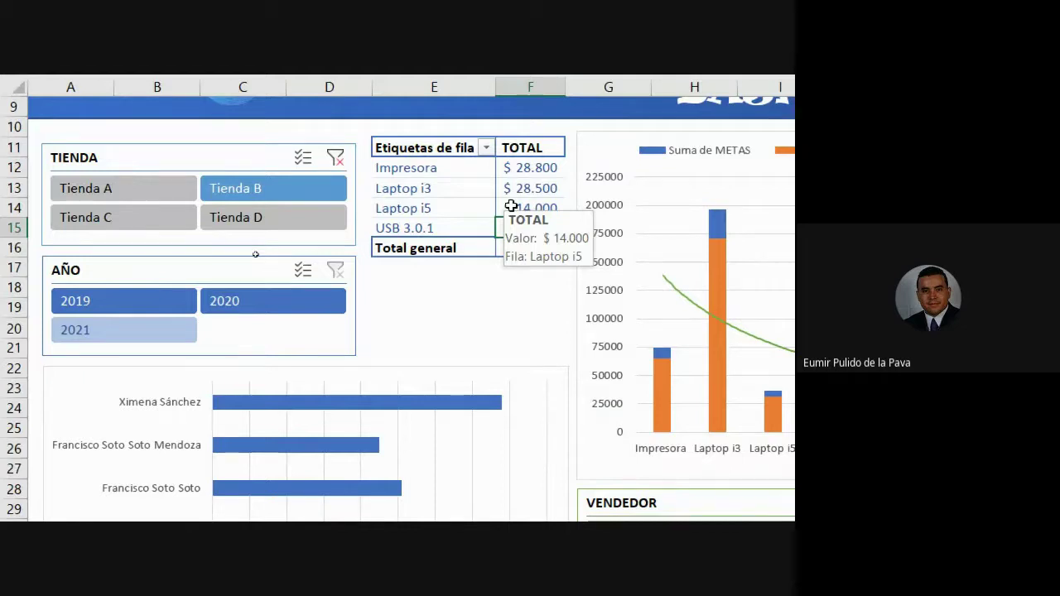
{"action": "left_click", "coordinate": [336, 161]}
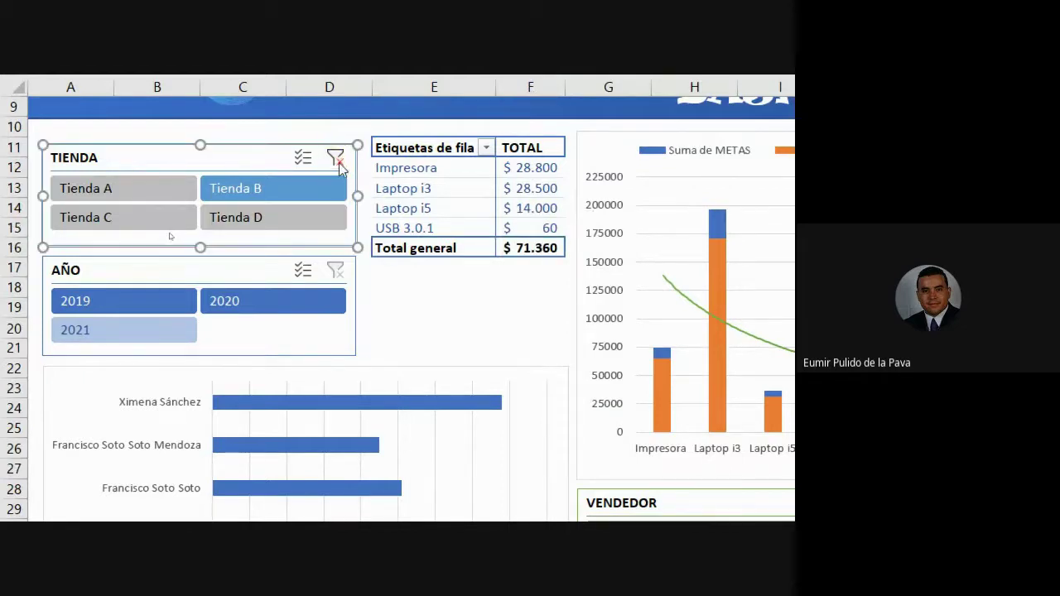
{"action": "left_click", "coordinate": [337, 159]}
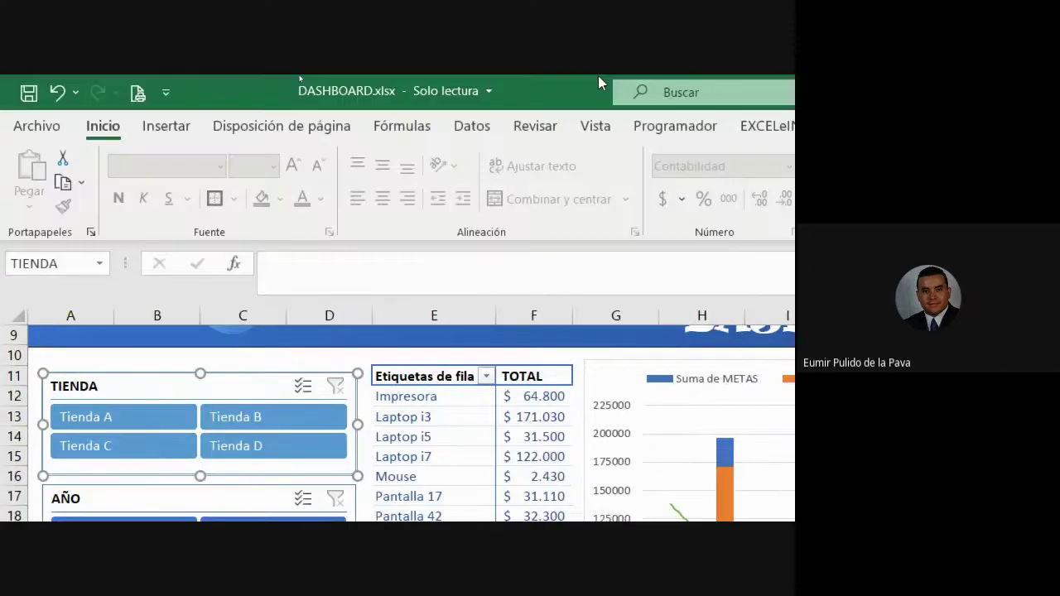
Open Conexiones de informes for the TIENDA slicer from the Segmentación tab.
{"action": "left_click", "coordinate": [520, 131]}
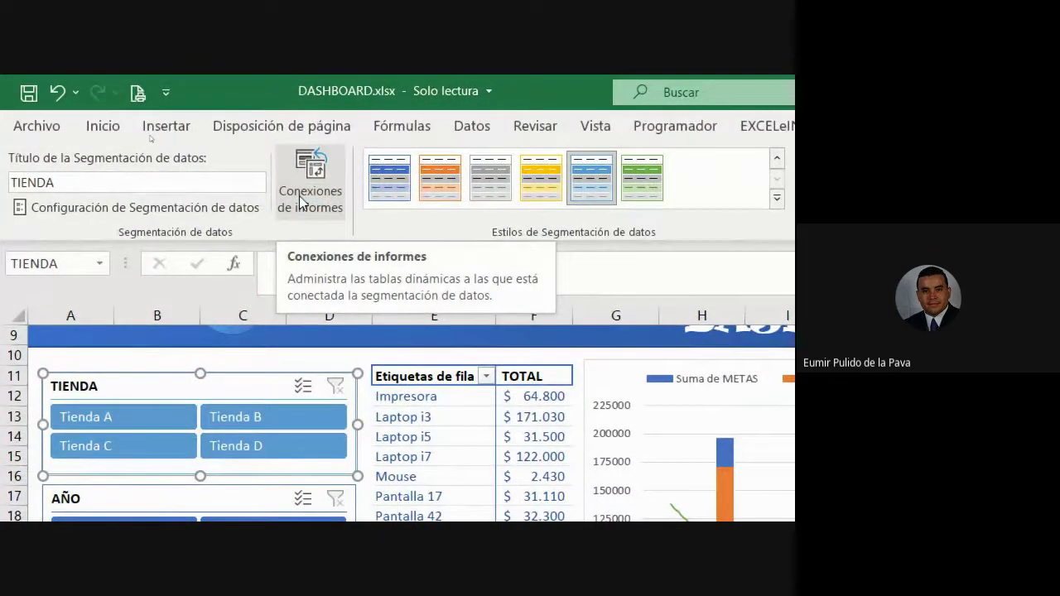
{"action": "left_click", "coordinate": [305, 201]}
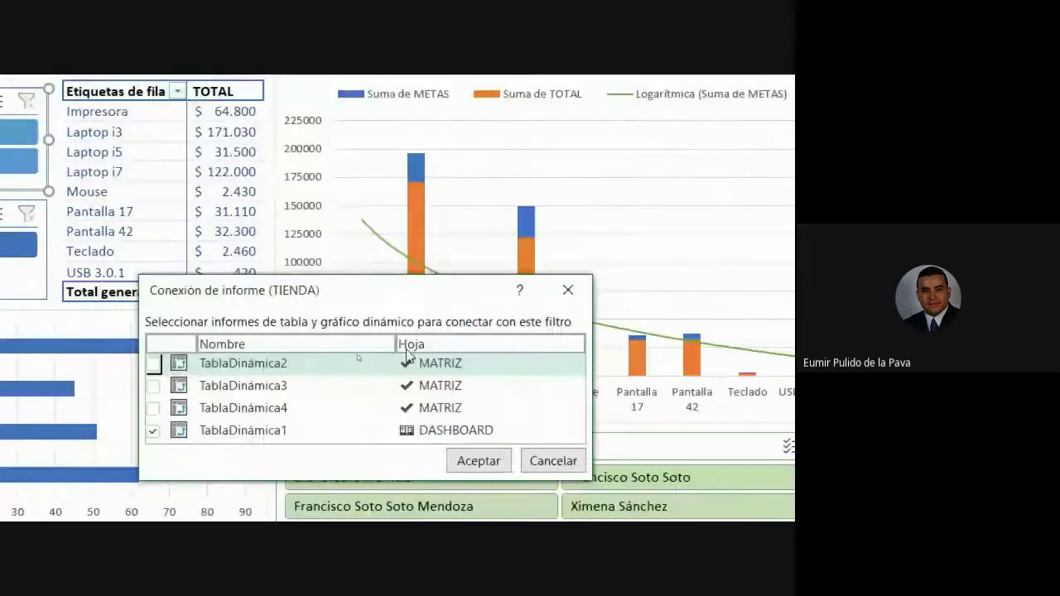
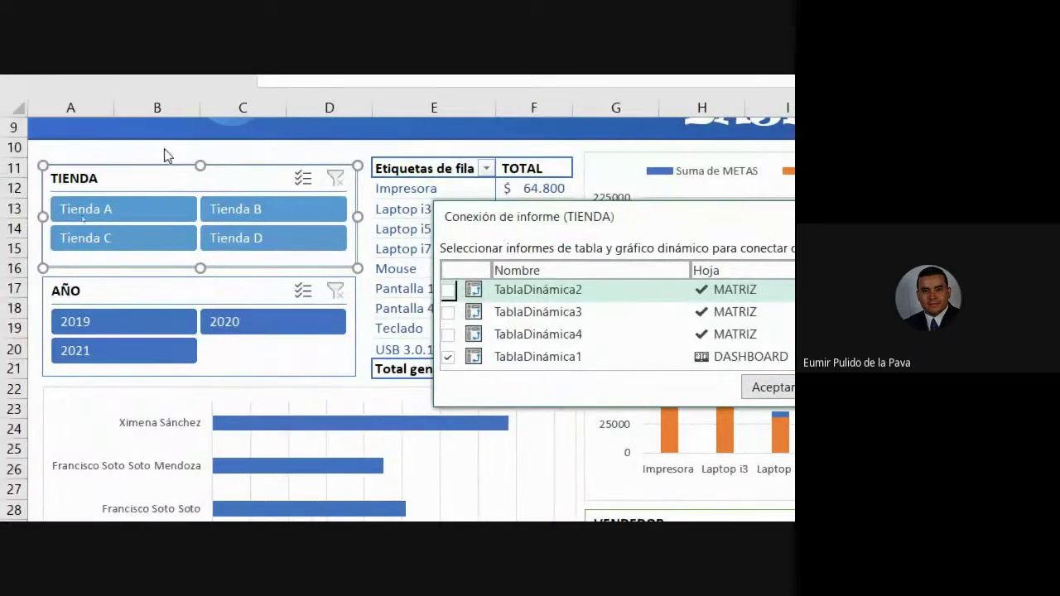
Connect the TIENDA slicer to TablaDinámica2, TablaDinámica3 and TablaDinámica4 too.
{"action": "left_click", "coordinate": [448, 334]}
{"action": "left_click", "coordinate": [447, 311]}
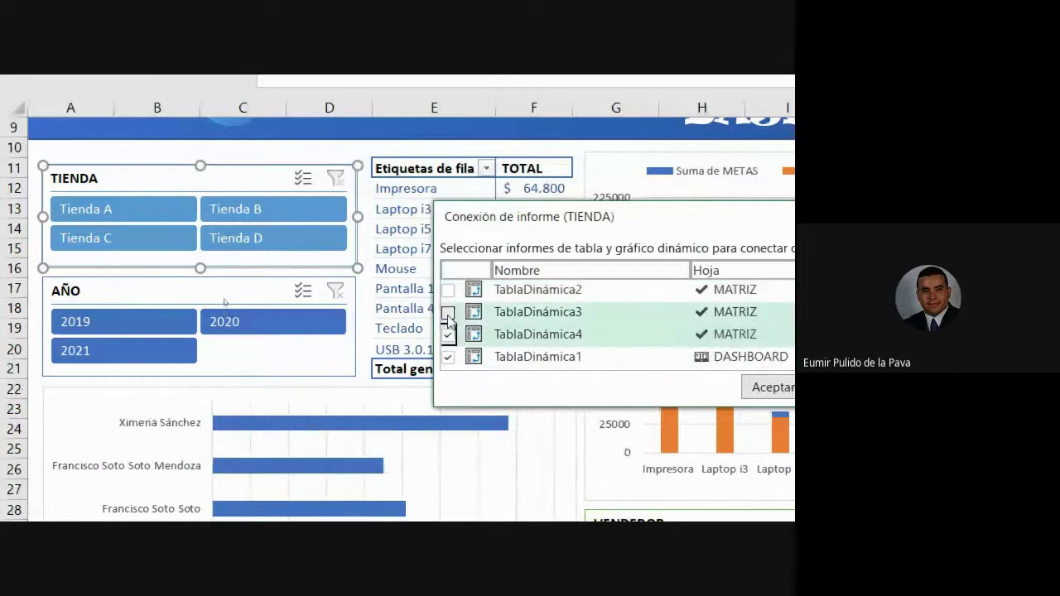
{"action": "left_click", "coordinate": [448, 290]}
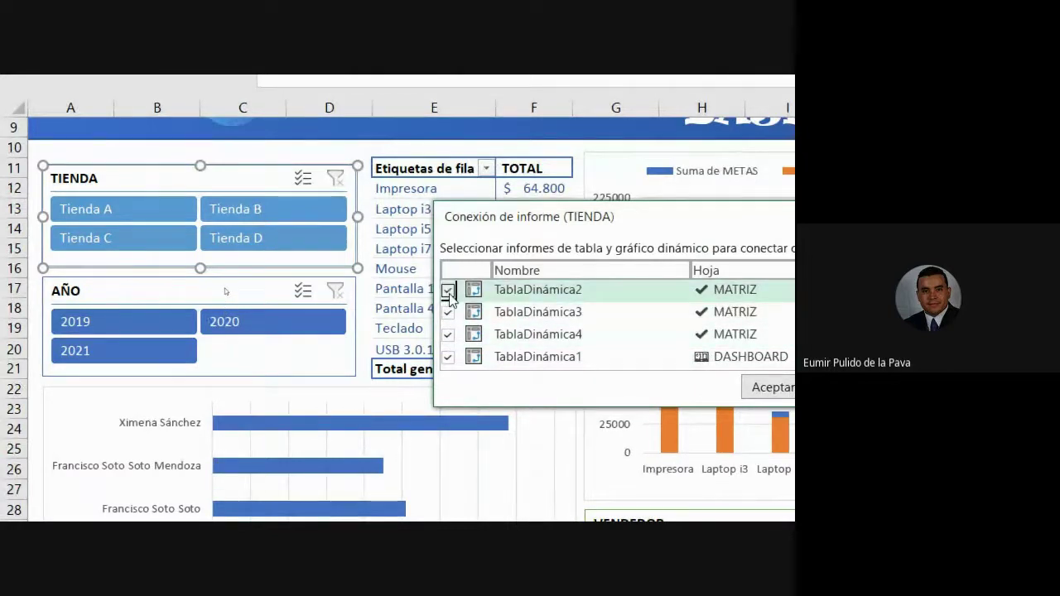
{"action": "left_click", "coordinate": [506, 387]}
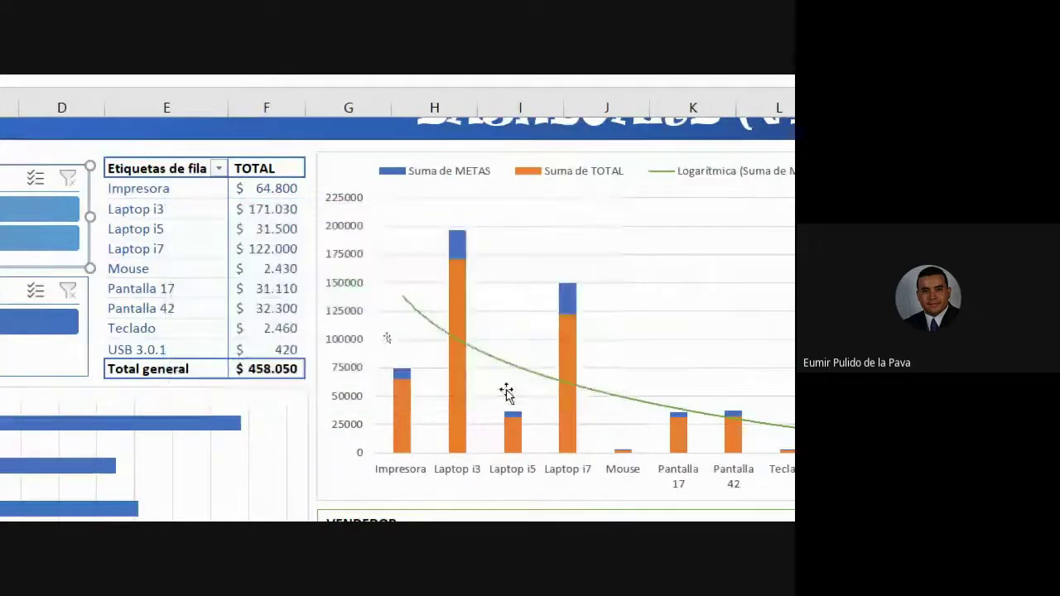
Connect the AÑO slicer to TablaDinámica2, TablaDinámica3 and TablaDinámica4.
{"action": "left_click", "coordinate": [190, 295]}
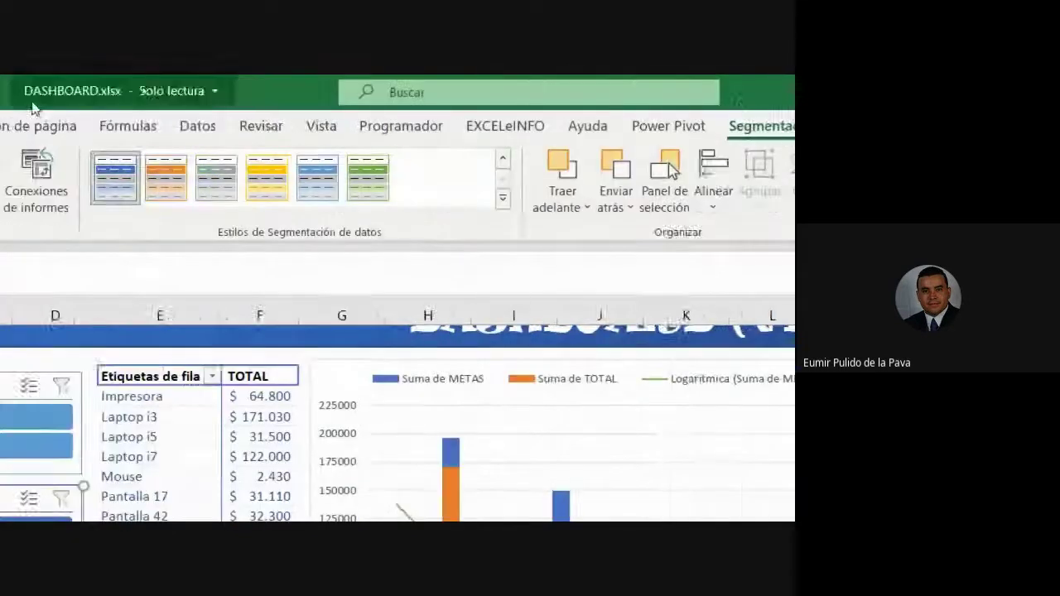
{"action": "left_click", "coordinate": [36, 178]}
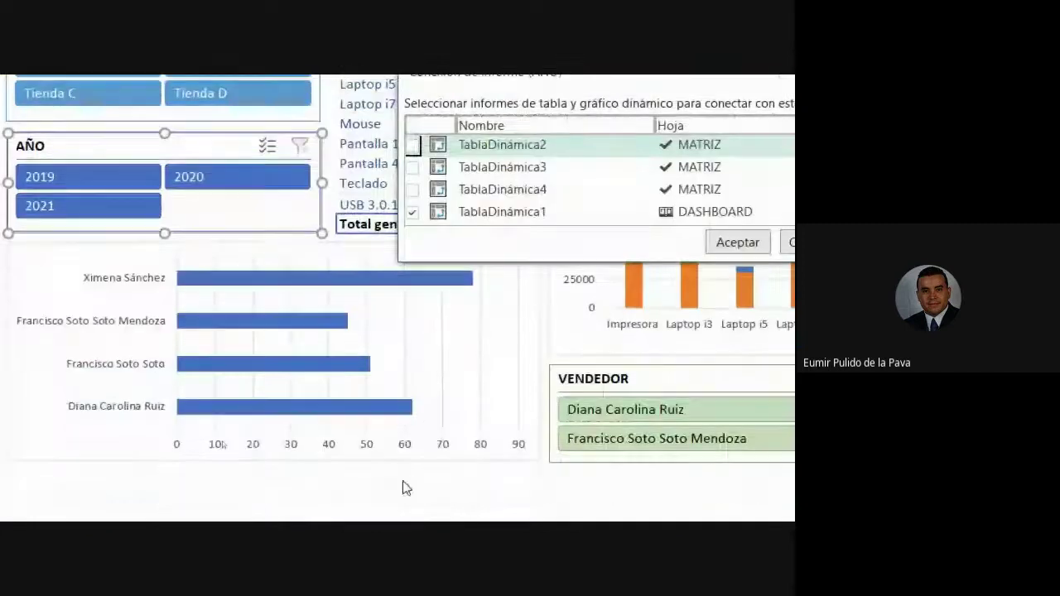
{"action": "left_click", "coordinate": [411, 189]}
{"action": "left_click", "coordinate": [411, 166]}
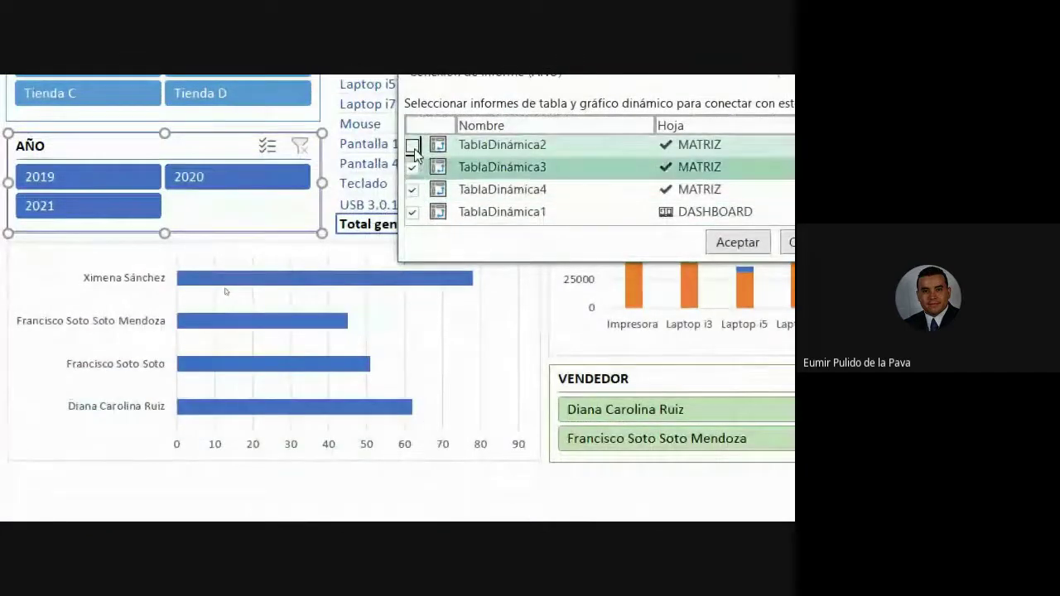
{"action": "left_click", "coordinate": [412, 146]}
{"action": "left_click", "coordinate": [521, 242]}
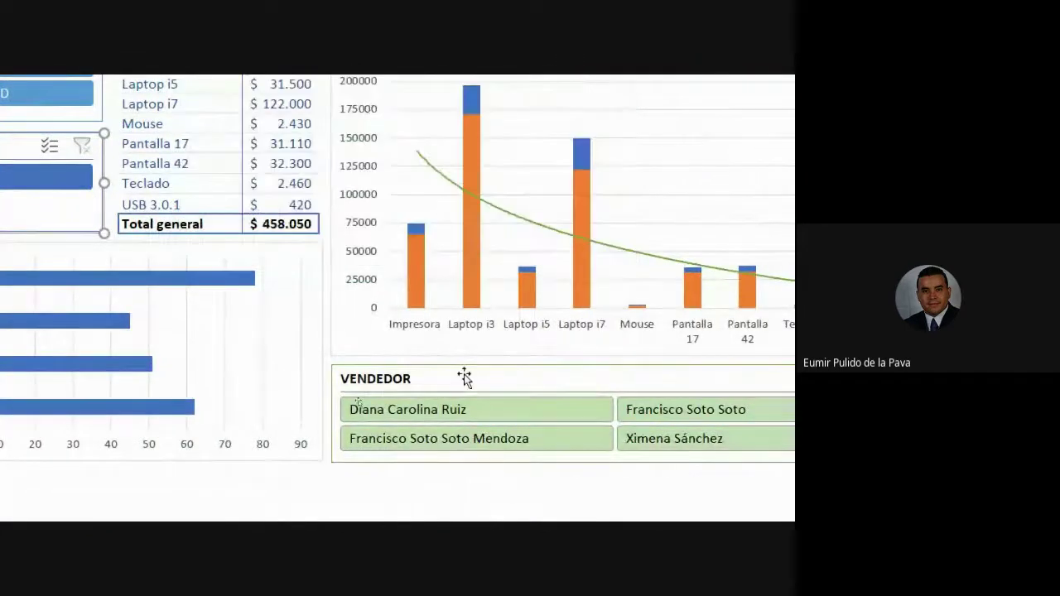
Connect the VENDEDOR slicer to all remaining pivot tables, including TablaDinámica1.
{"action": "left_click", "coordinate": [462, 379]}
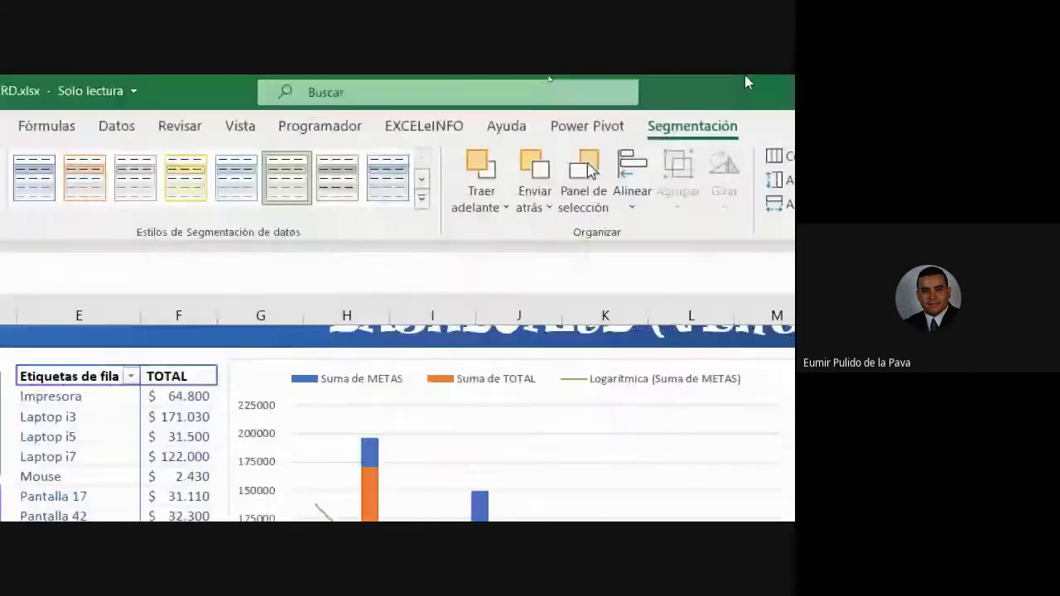
{"action": "left_click", "coordinate": [180, 180]}
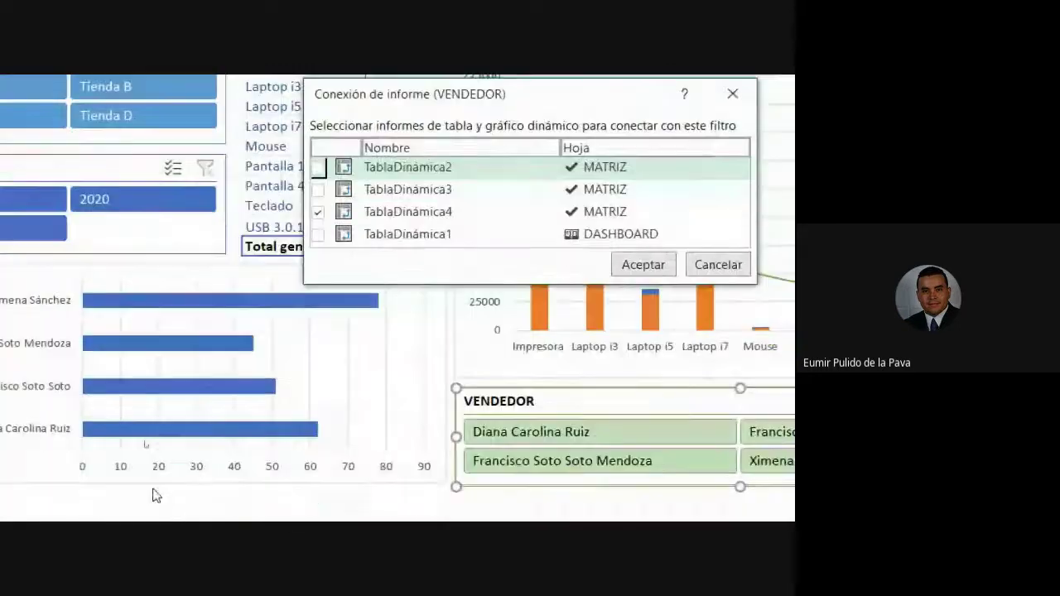
{"action": "left_click", "coordinate": [318, 167]}
{"action": "left_click", "coordinate": [317, 190]}
{"action": "left_click", "coordinate": [318, 234]}
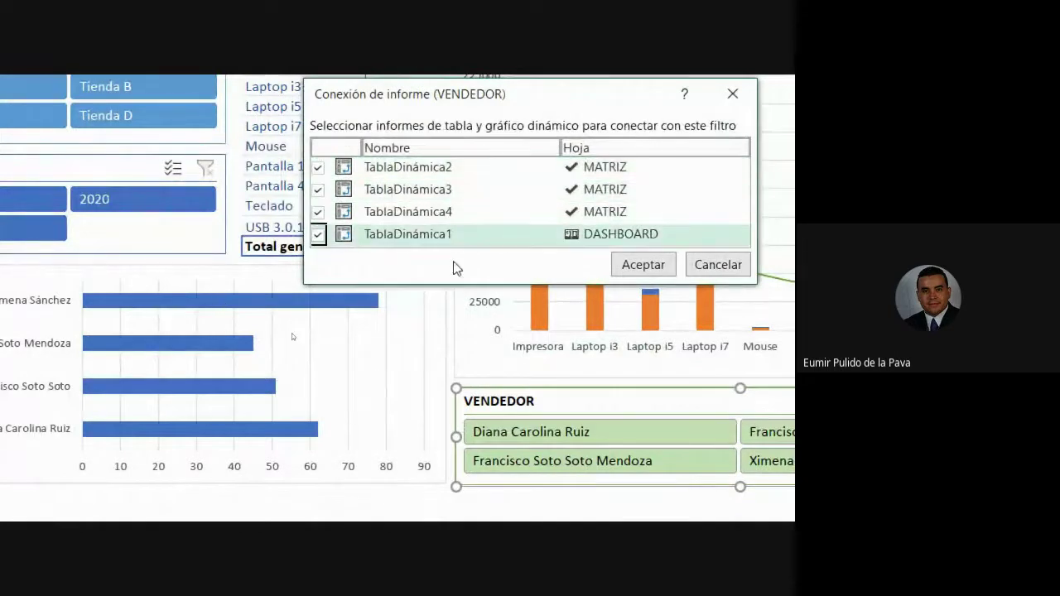
{"action": "left_click", "coordinate": [638, 267]}
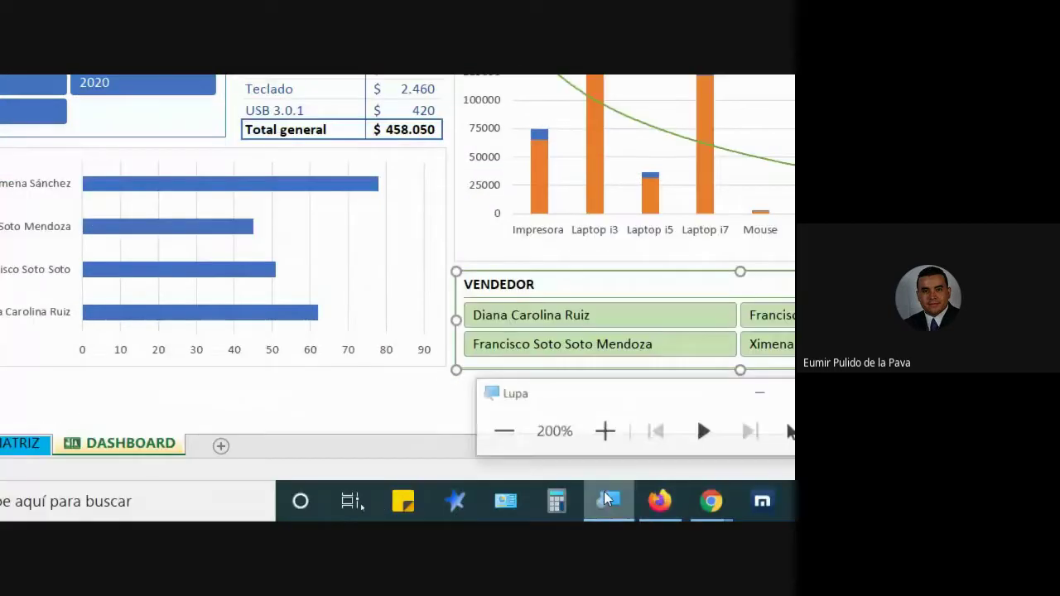
{"action": "left_click", "coordinate": [496, 428]}
{"action": "key", "text": "super+Escape"}
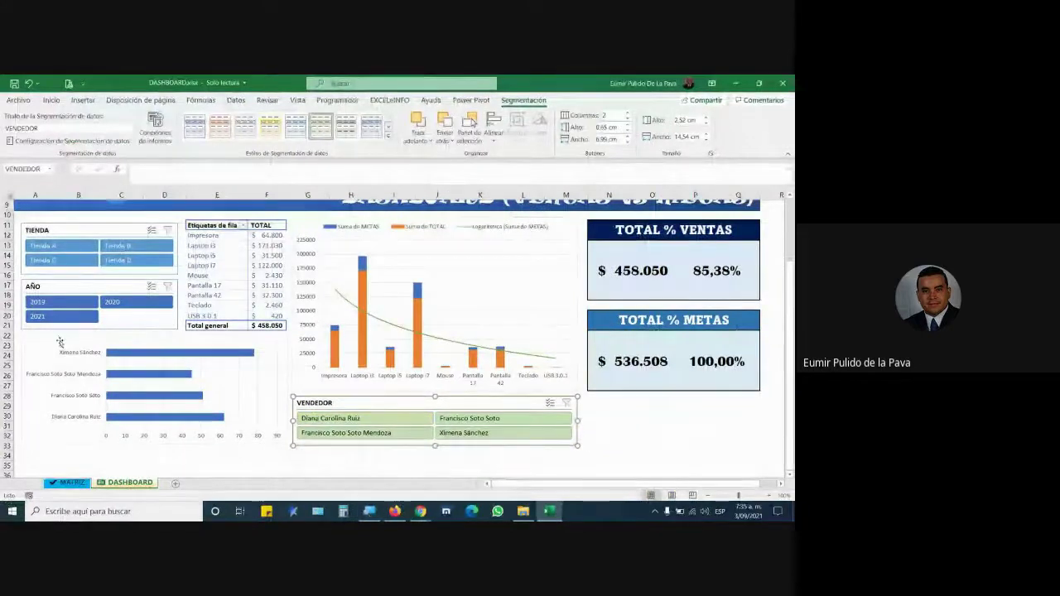
{"action": "left_click", "coordinate": [72, 247]}
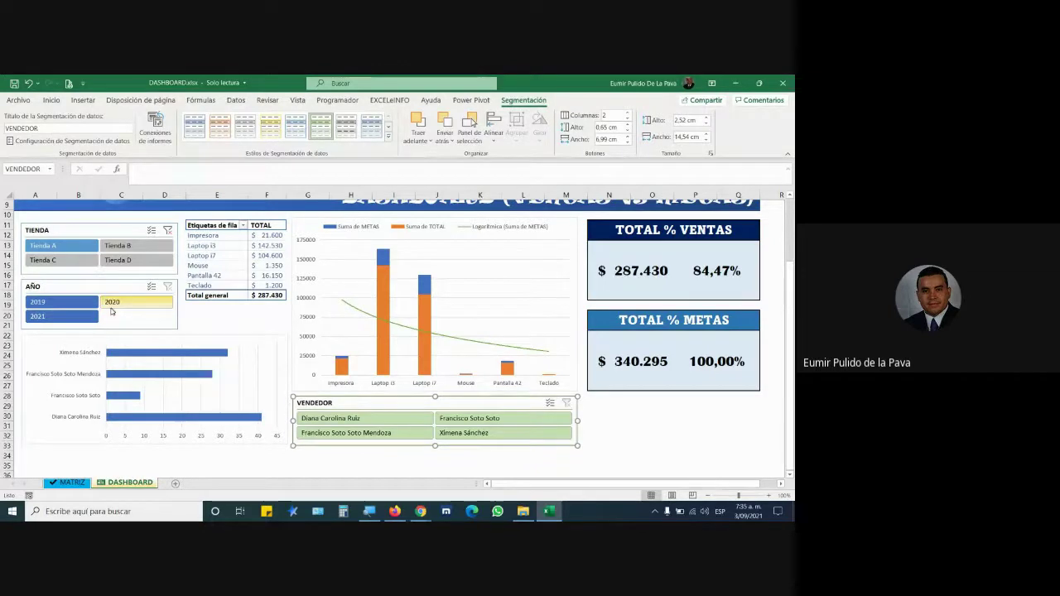
{"action": "left_click", "coordinate": [118, 246]}
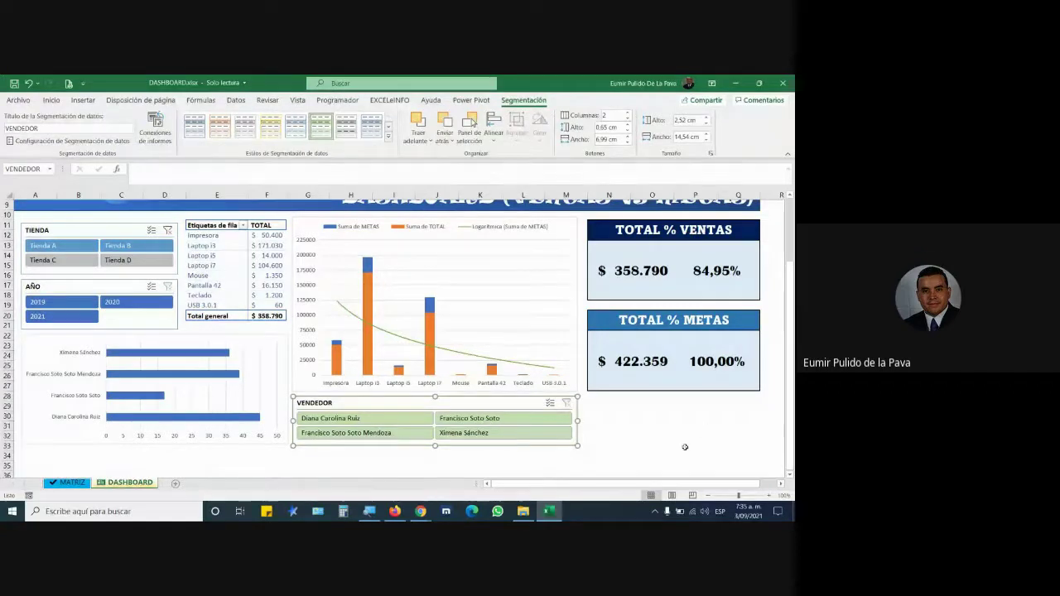
{"action": "left_click", "coordinate": [166, 232]}
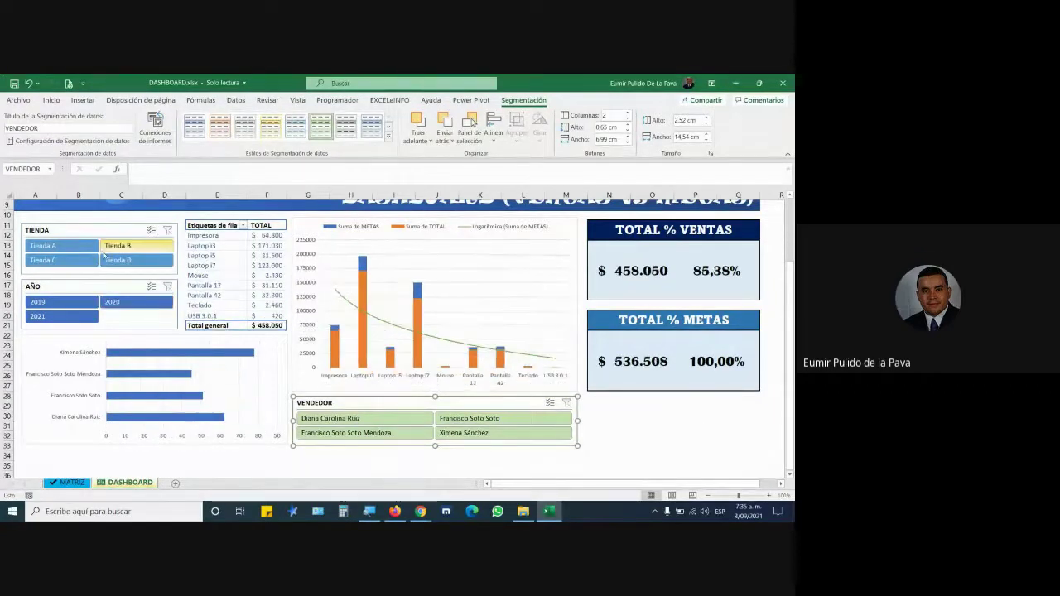
{"action": "left_click", "coordinate": [79, 305]}
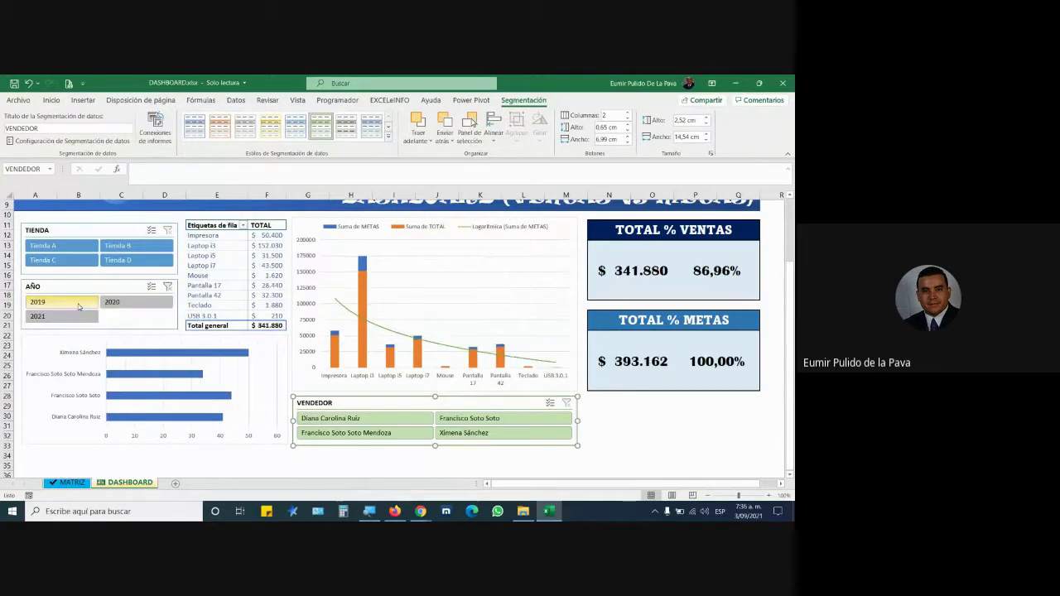
{"action": "left_click", "coordinate": [126, 305]}
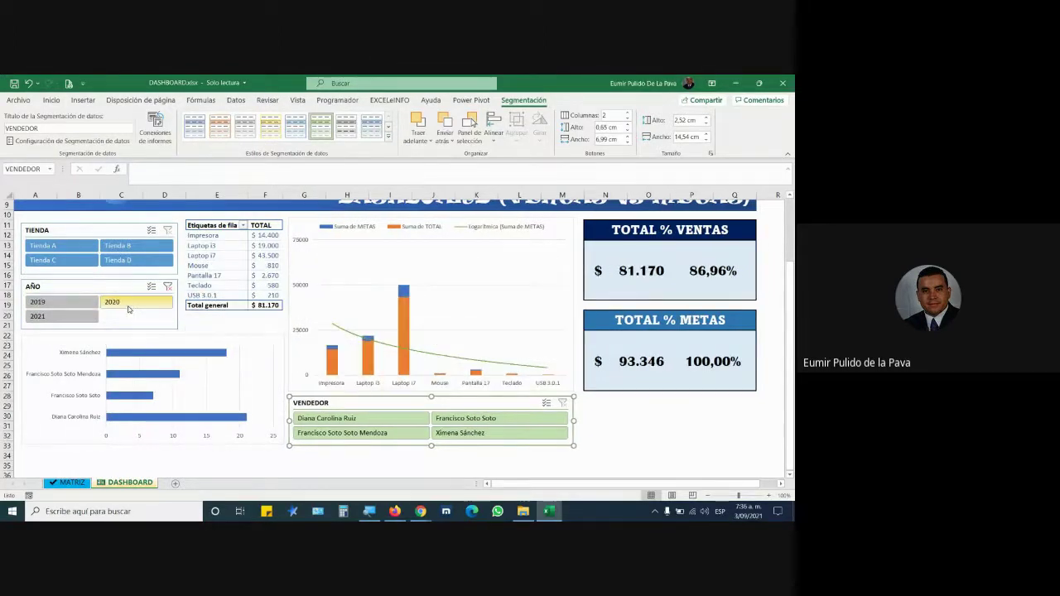
{"action": "left_click", "coordinate": [63, 317]}
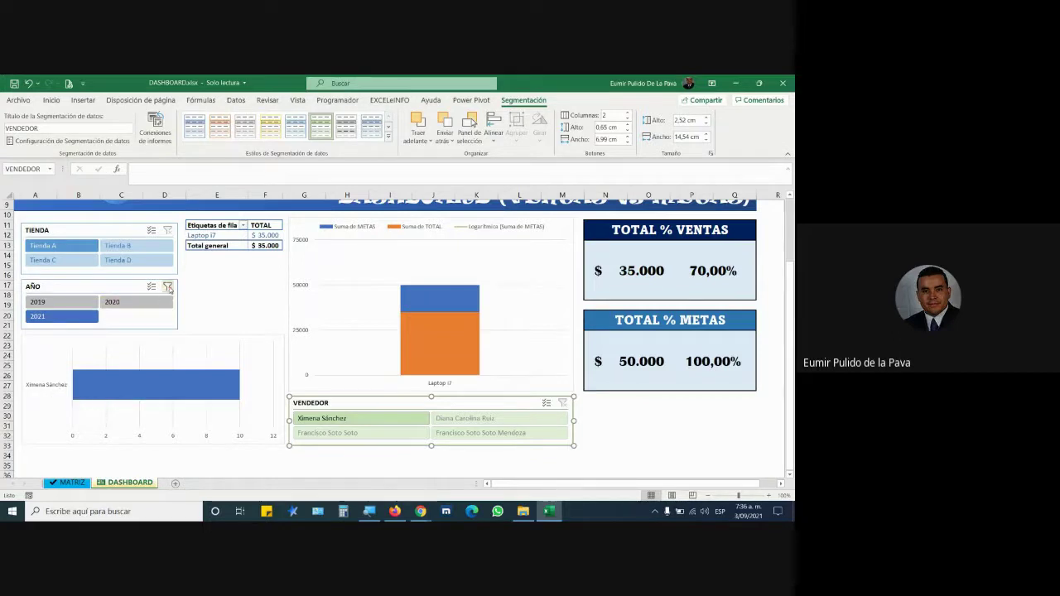
{"action": "left_click", "coordinate": [168, 286]}
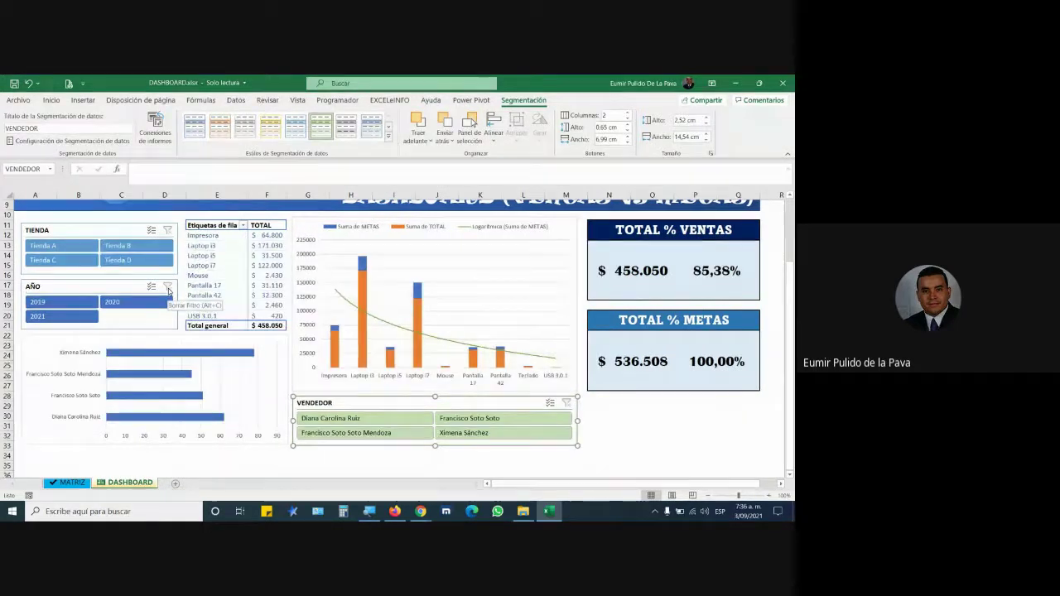
{"action": "left_click", "coordinate": [465, 421]}
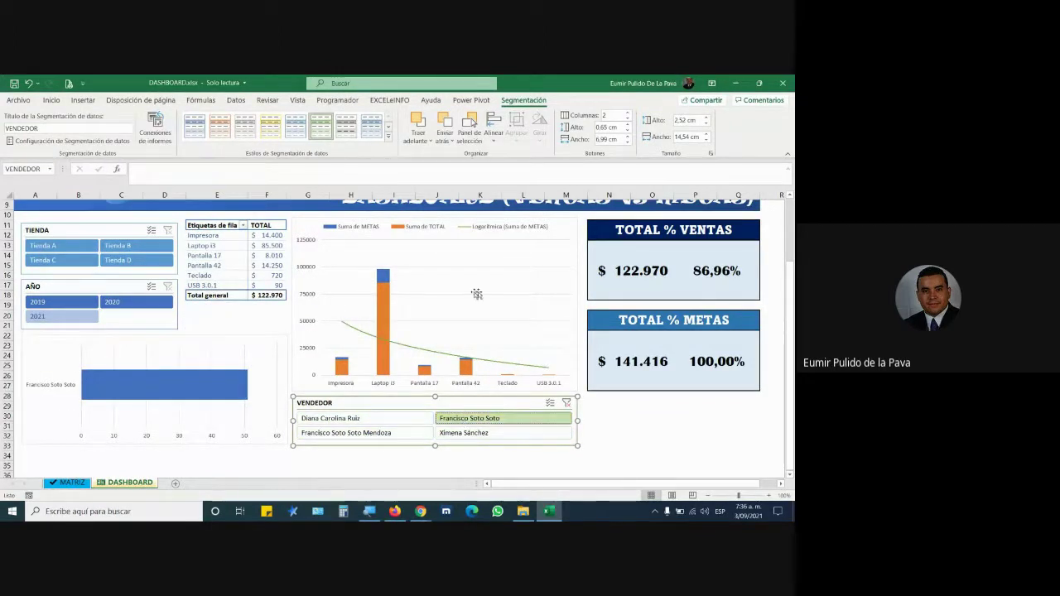
{"action": "left_click", "coordinate": [390, 421]}
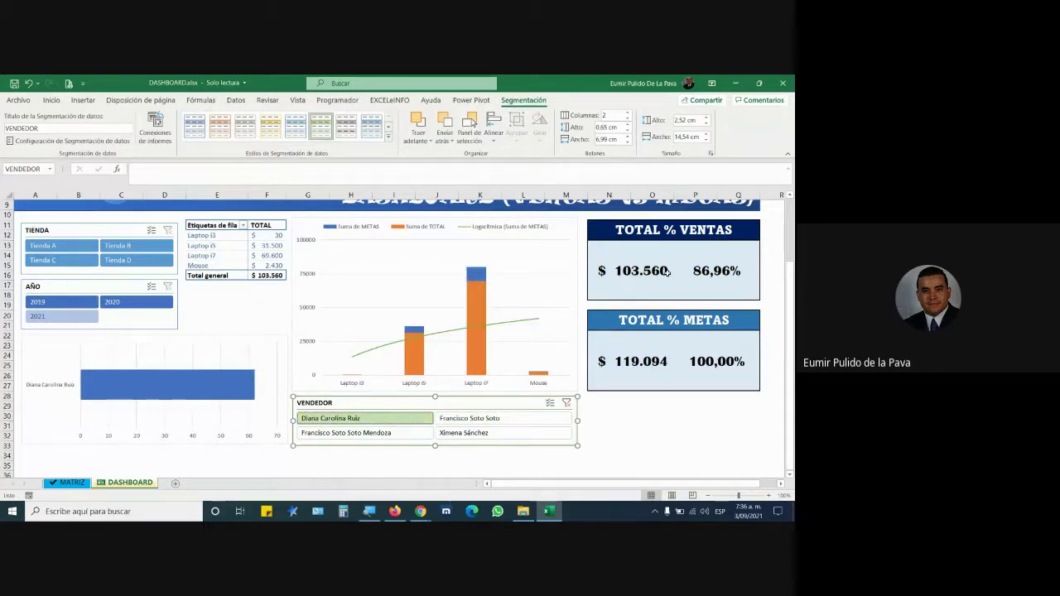
{"action": "left_click", "coordinate": [388, 437]}
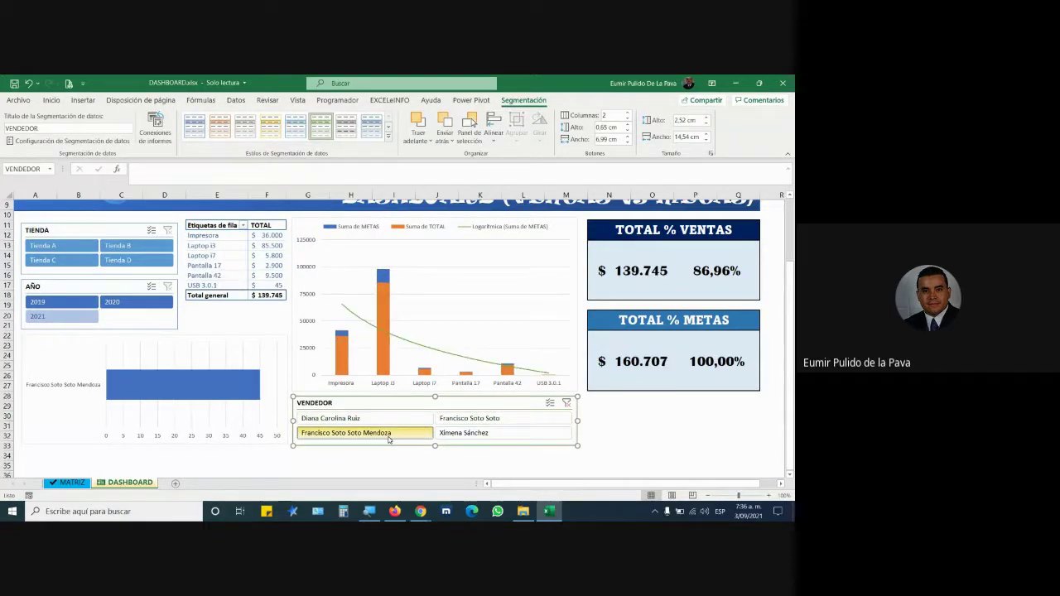
{"action": "left_click", "coordinate": [466, 435], "text": "ctrl"}
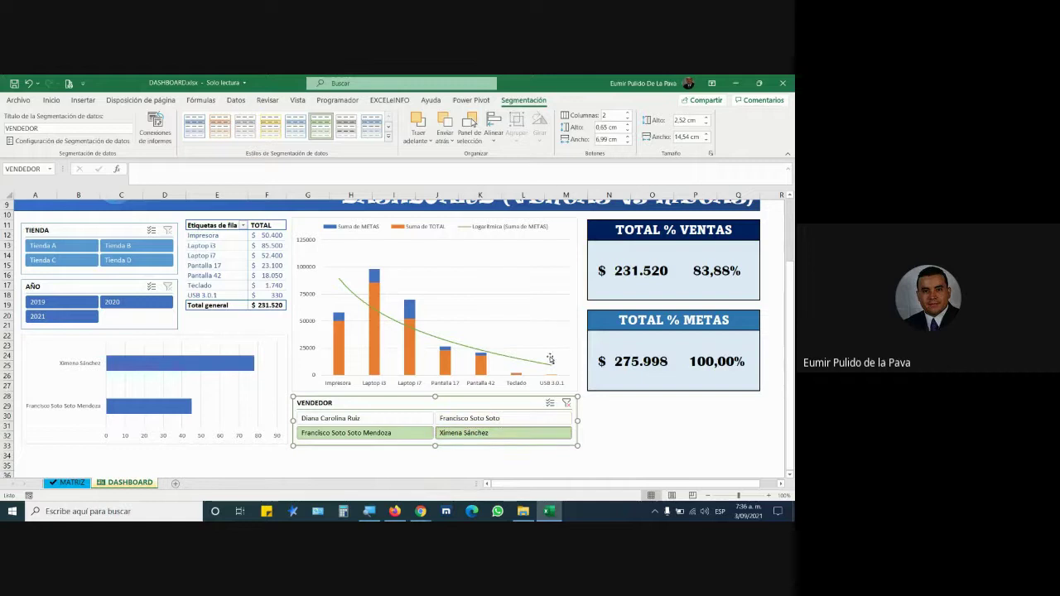
{"action": "left_click", "coordinate": [566, 404]}
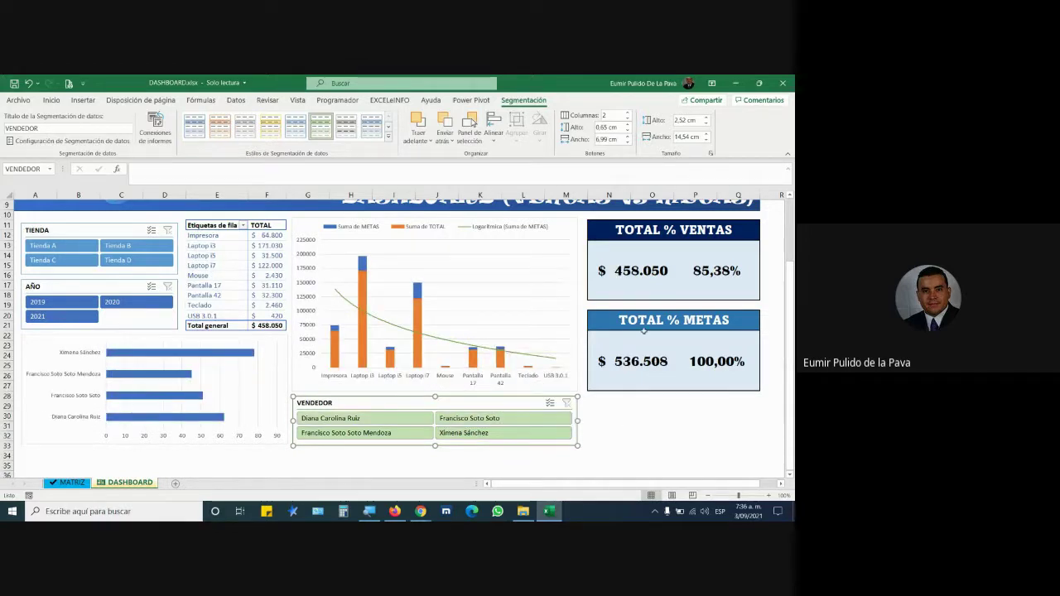
{"action": "left_click_drag", "start_coordinate": [790, 331], "coordinate": [790, 298]}
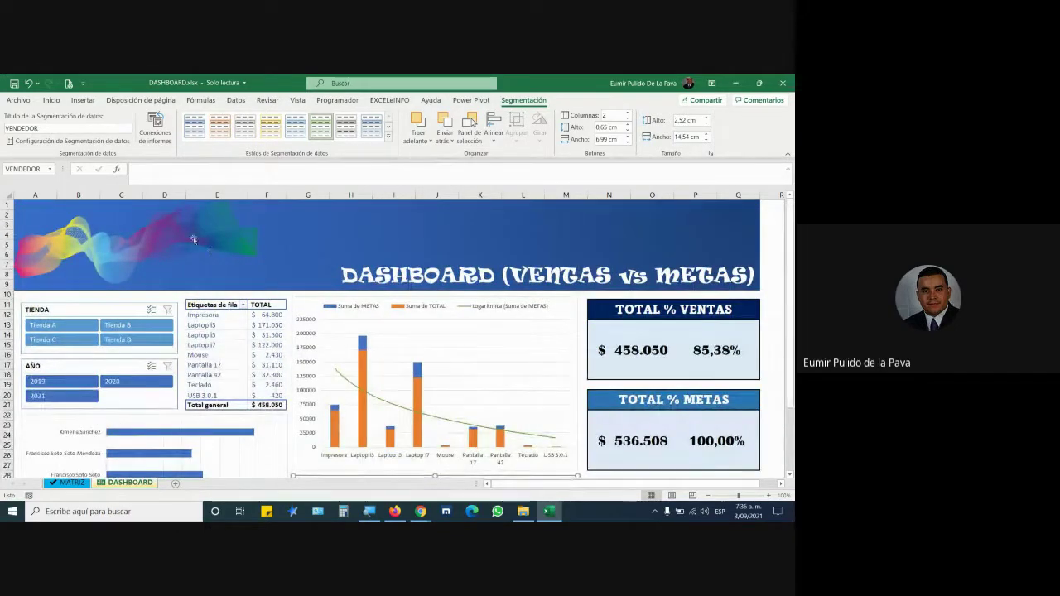
{"action": "left_click", "coordinate": [215, 253]}
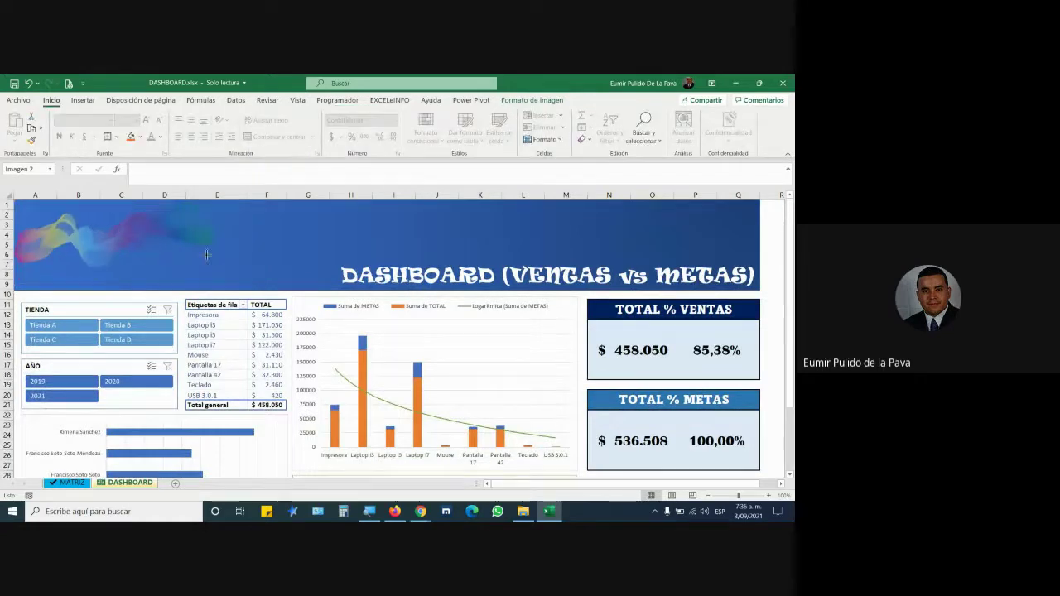
{"action": "left_click_drag", "start_coordinate": [256, 284], "coordinate": [208, 269]}
{"action": "left_click", "coordinate": [224, 281]}
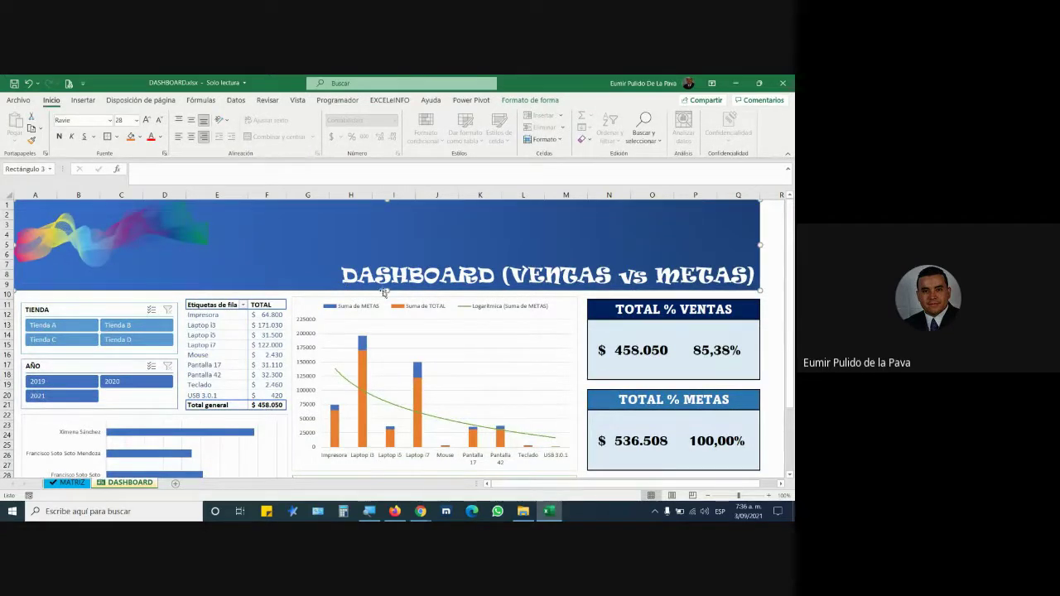
{"action": "left_click_drag", "start_coordinate": [386, 290], "coordinate": [386, 270]}
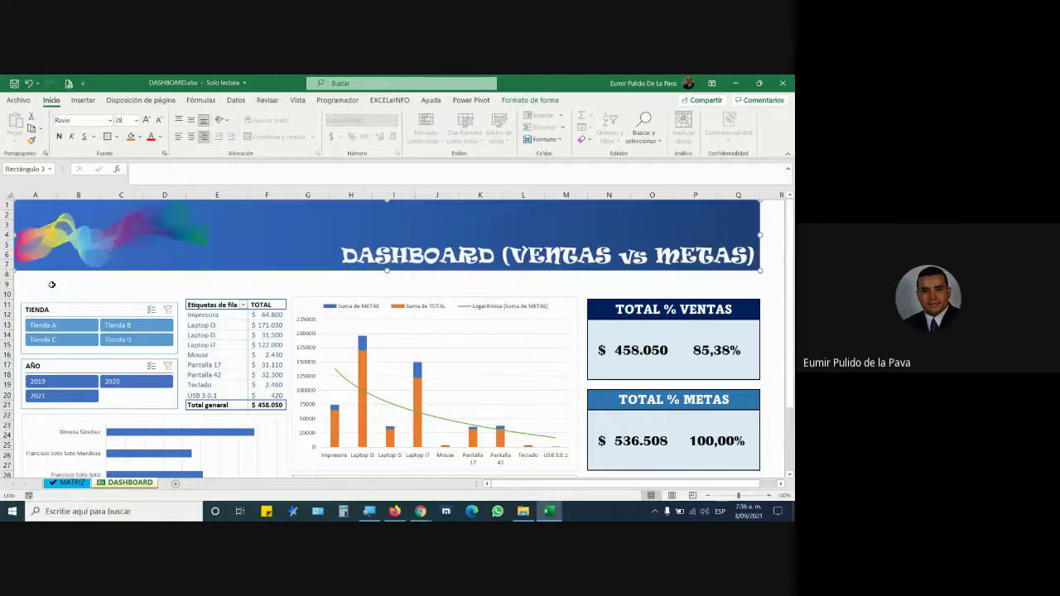
{"action": "left_click", "coordinate": [10, 281]}
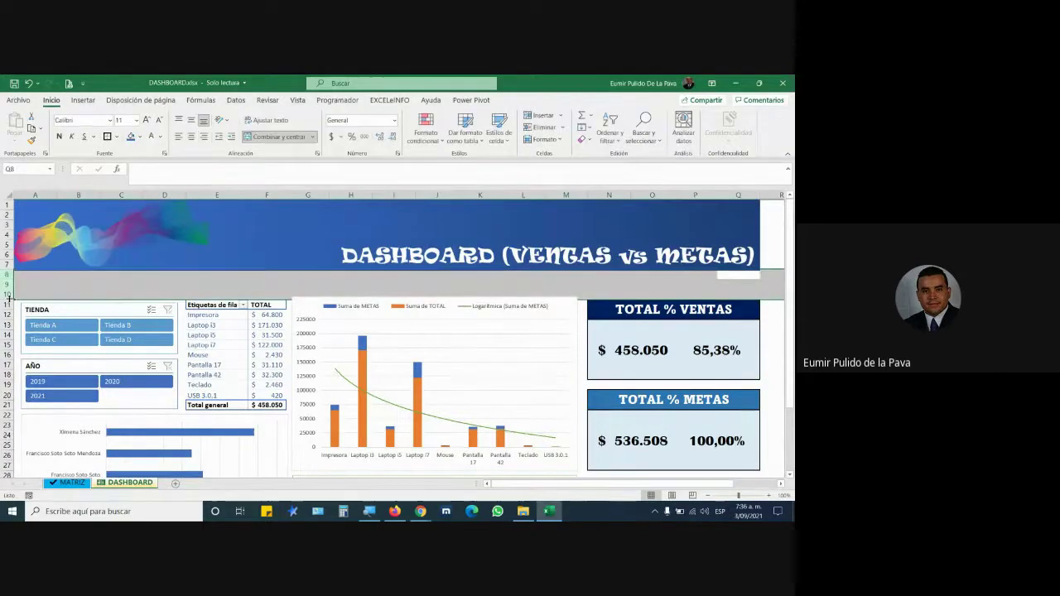
{"action": "right_click", "coordinate": [10, 295]}
{"action": "left_click", "coordinate": [61, 402]}
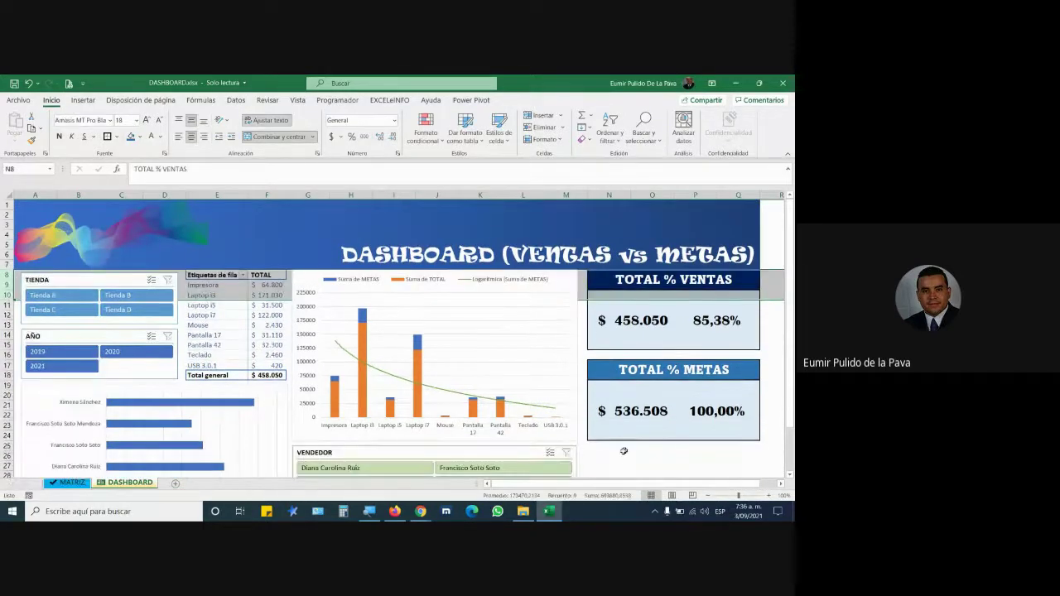
{"action": "left_click", "coordinate": [222, 252]}
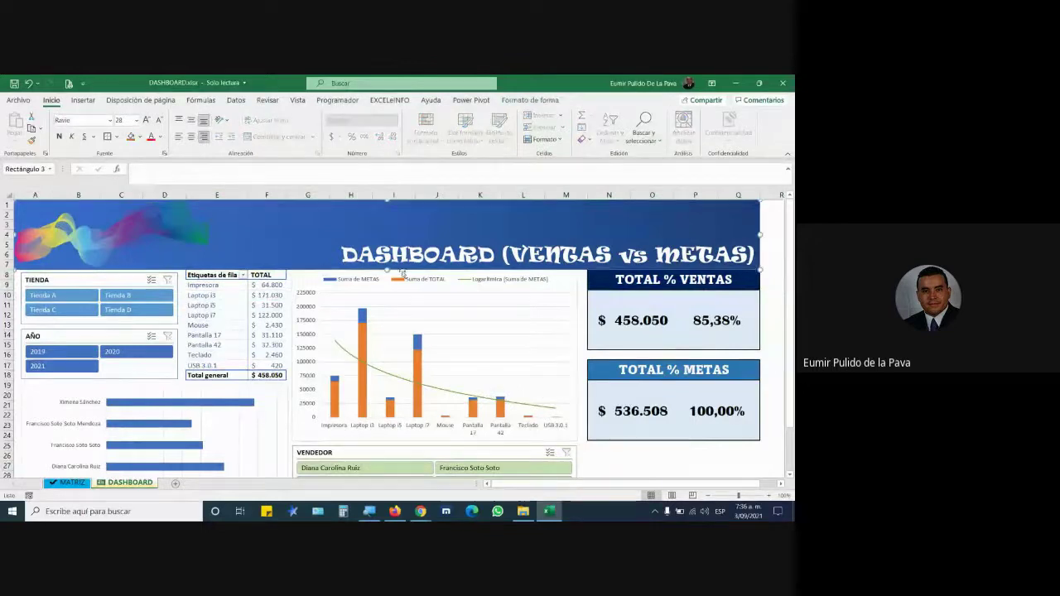
{"action": "left_click_drag", "start_coordinate": [387, 270], "coordinate": [387, 264]}
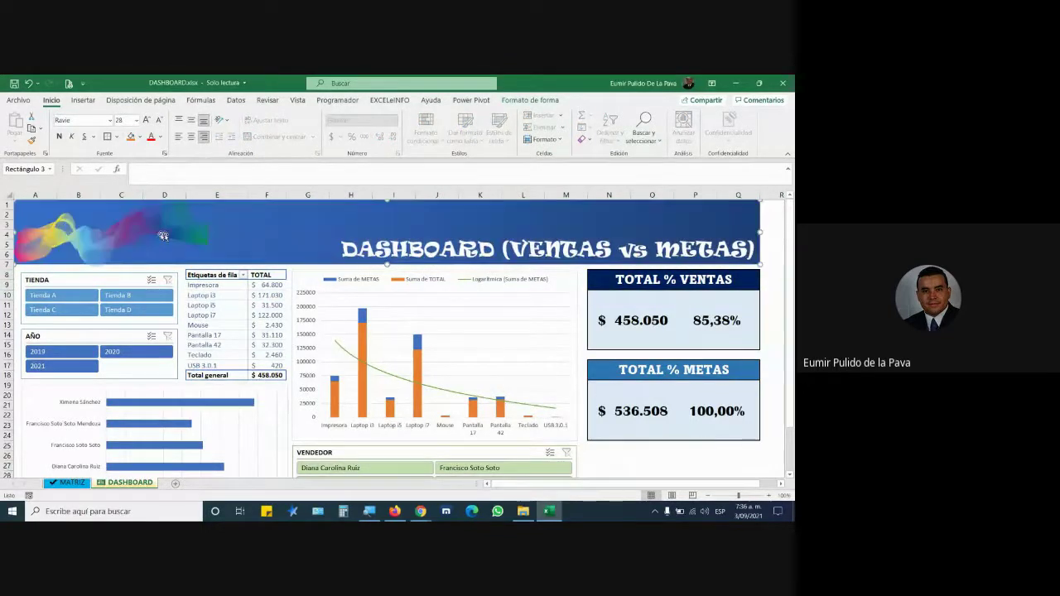
{"action": "left_click", "coordinate": [198, 249]}
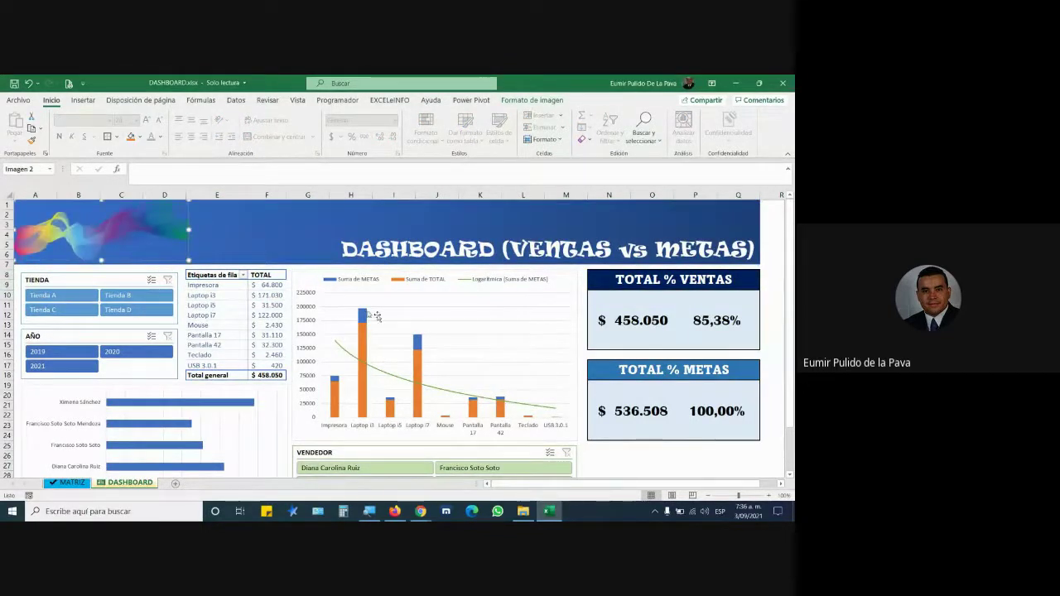
{"action": "scroll", "coordinate": [615, 458], "scroll_direction": "down", "scroll_amount": 1}
{"action": "scroll", "coordinate": [615, 458], "scroll_direction": "up", "scroll_amount": 1}
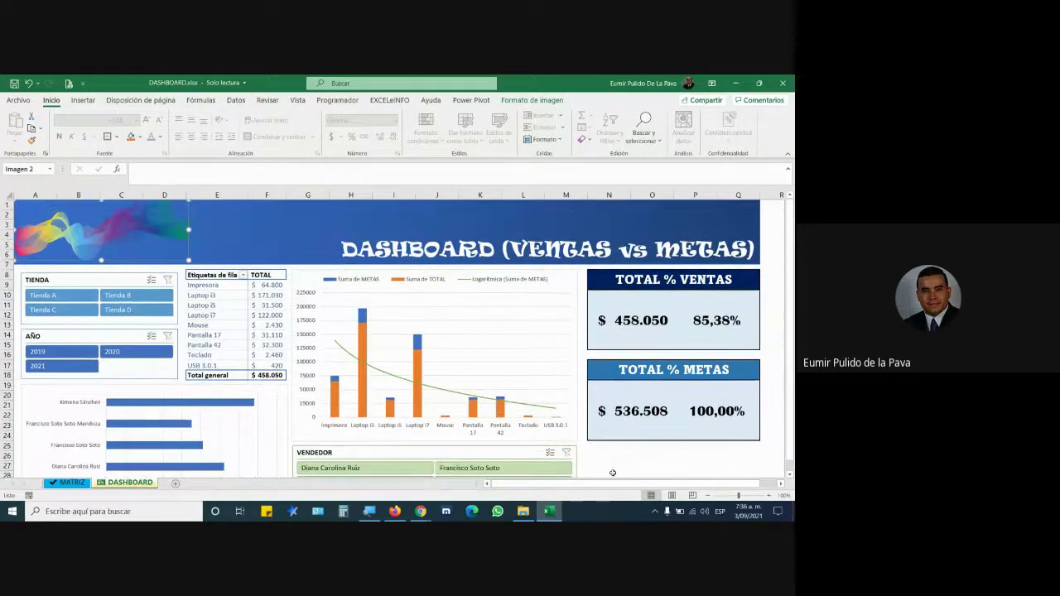
{"action": "left_click", "coordinate": [634, 467]}
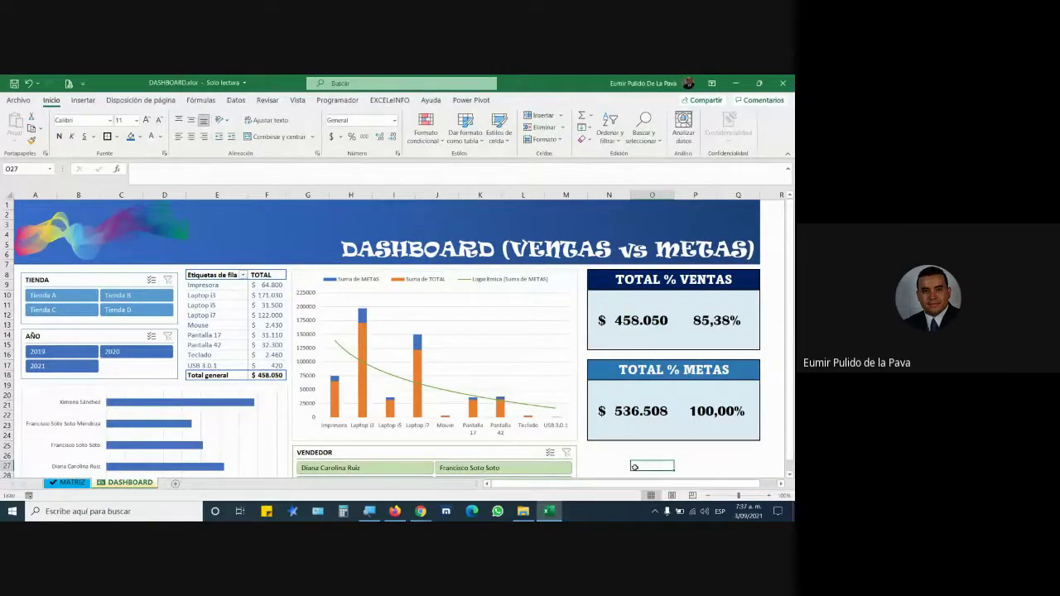
{"action": "scroll", "coordinate": [361, 379], "scroll_direction": "down", "scroll_amount": 2}
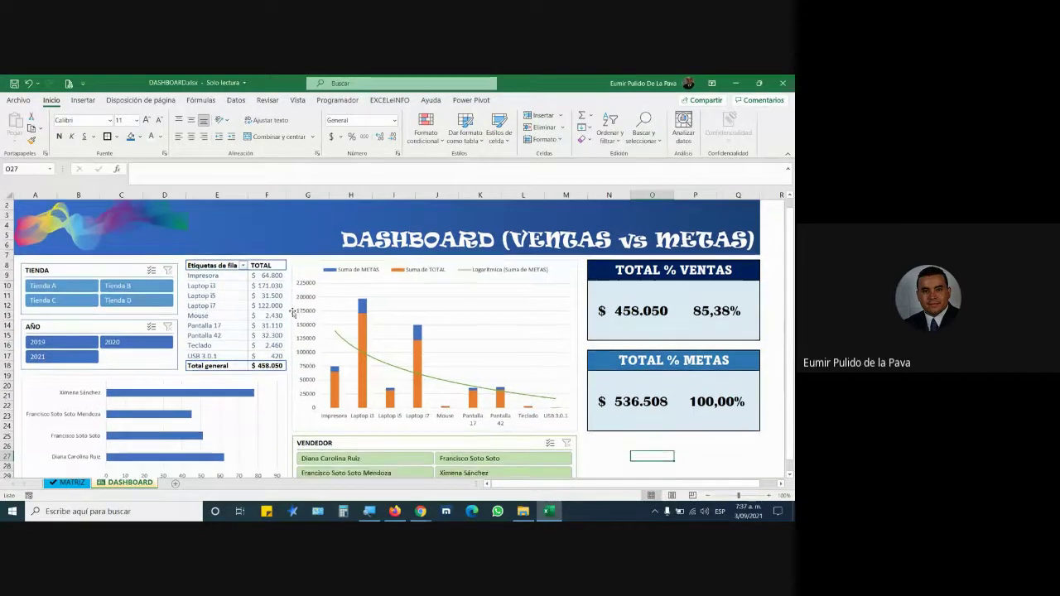
{"action": "left_click", "coordinate": [708, 495]}
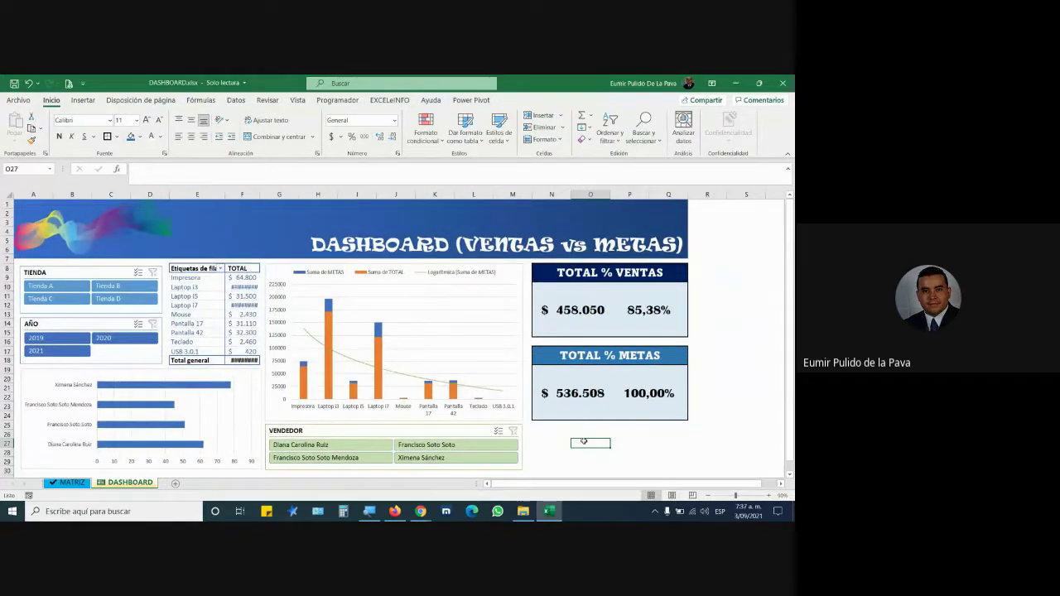
Autofit column F so TOTAL values like 458.050 display, then check the MATRIZ and DASHBOARD sheets.
{"action": "double_click", "coordinate": [260, 194]}
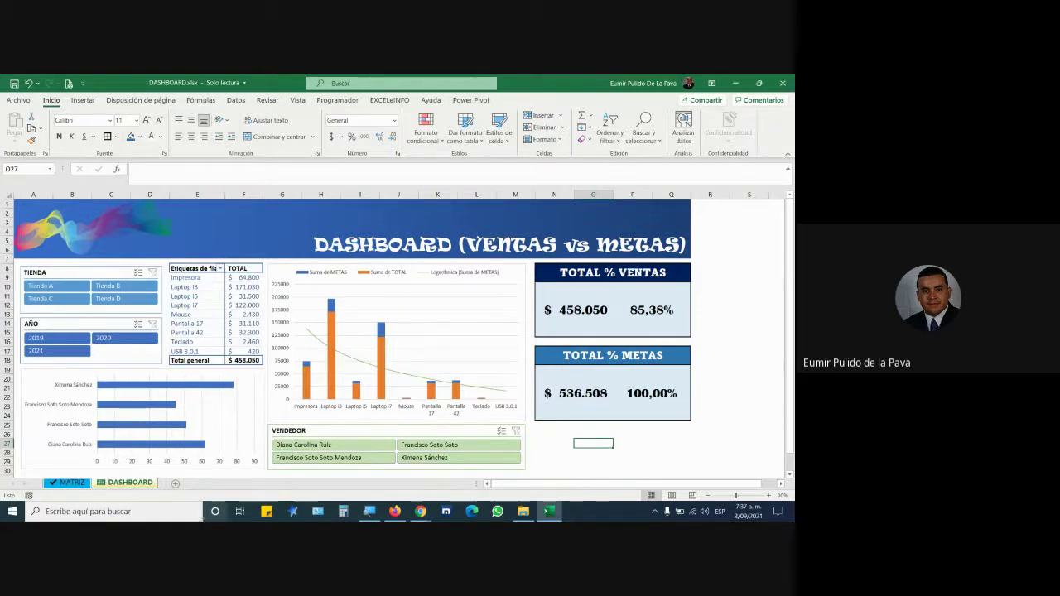
{"action": "left_click", "coordinate": [82, 483]}
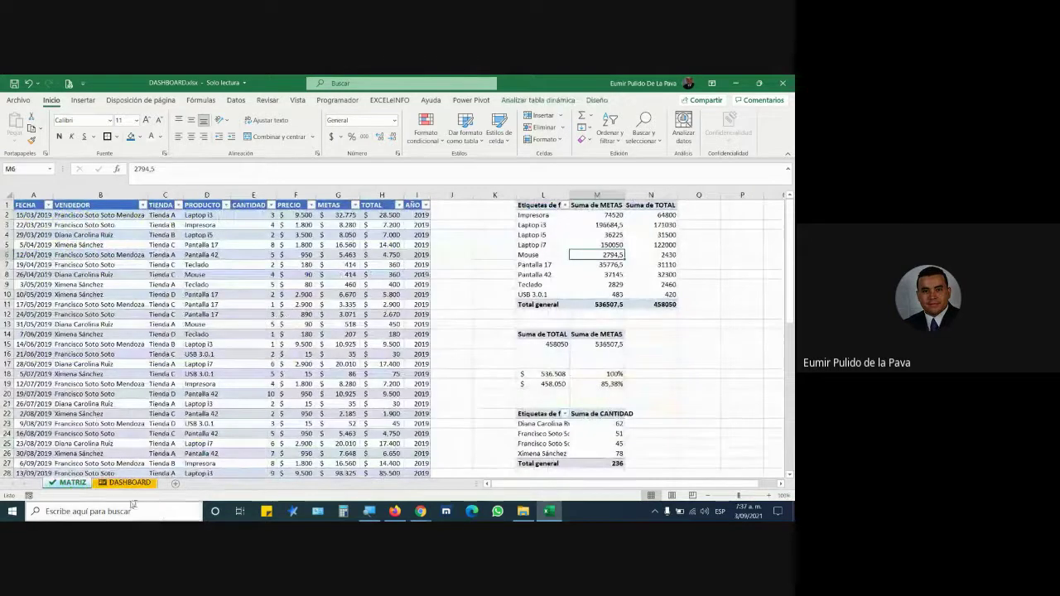
{"action": "left_click", "coordinate": [110, 483]}
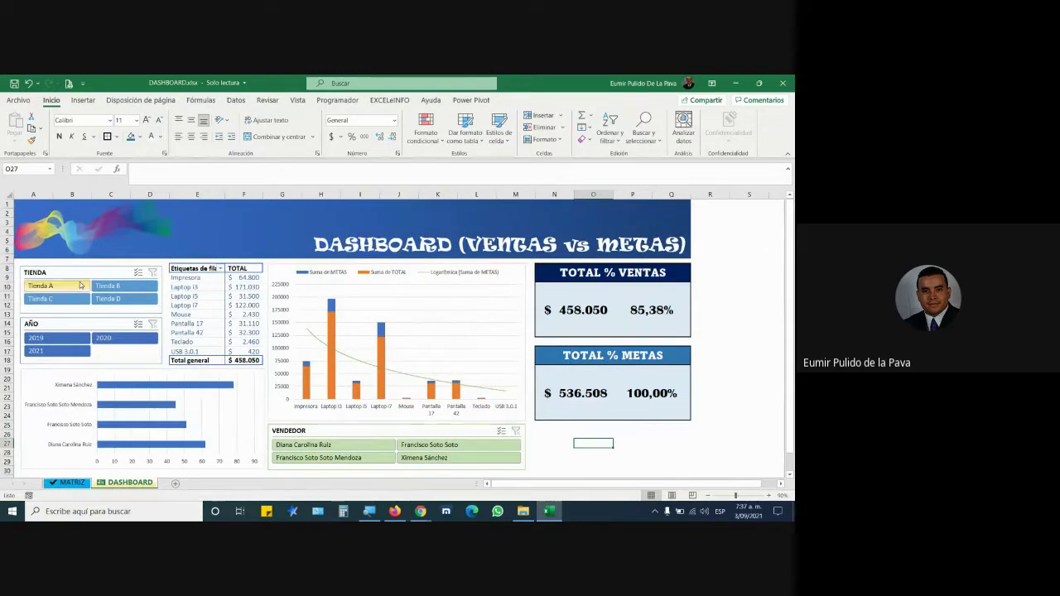
{"action": "mouse_move", "coordinate": [243, 305]}
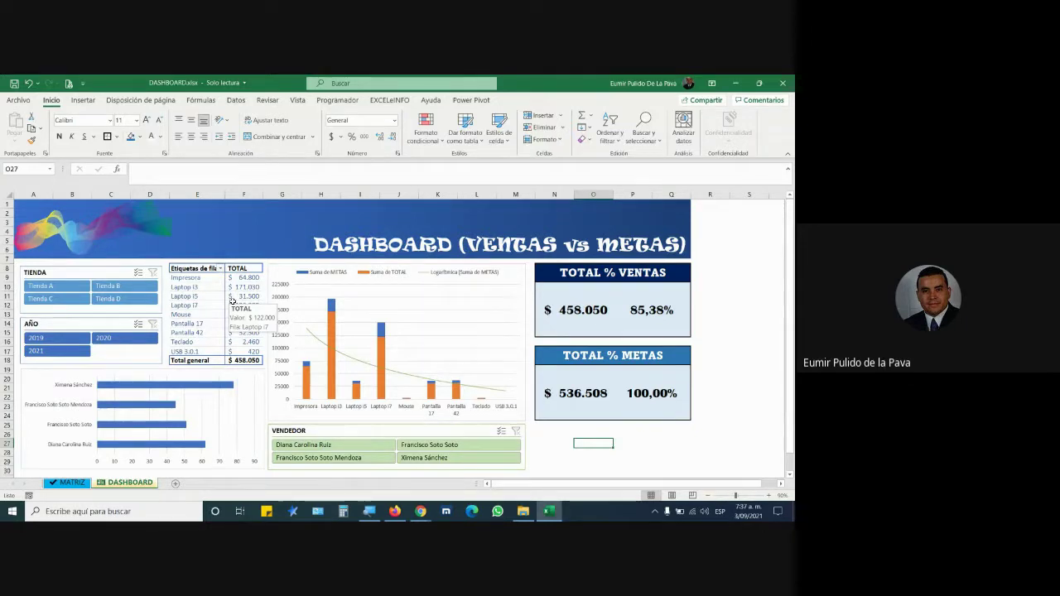
{"action": "left_click", "coordinate": [347, 431]}
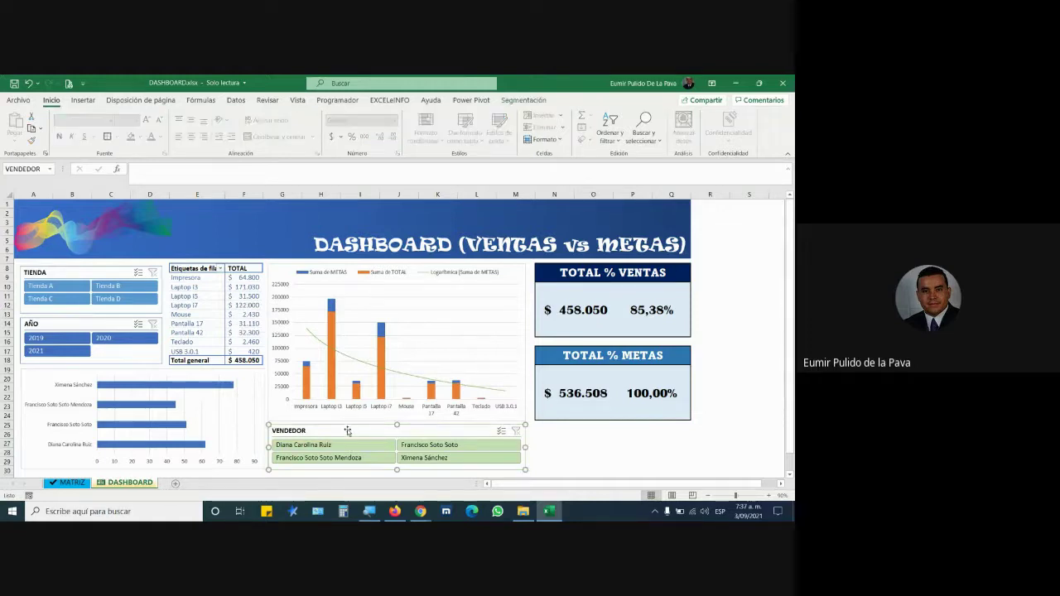
{"action": "left_click", "coordinate": [62, 482]}
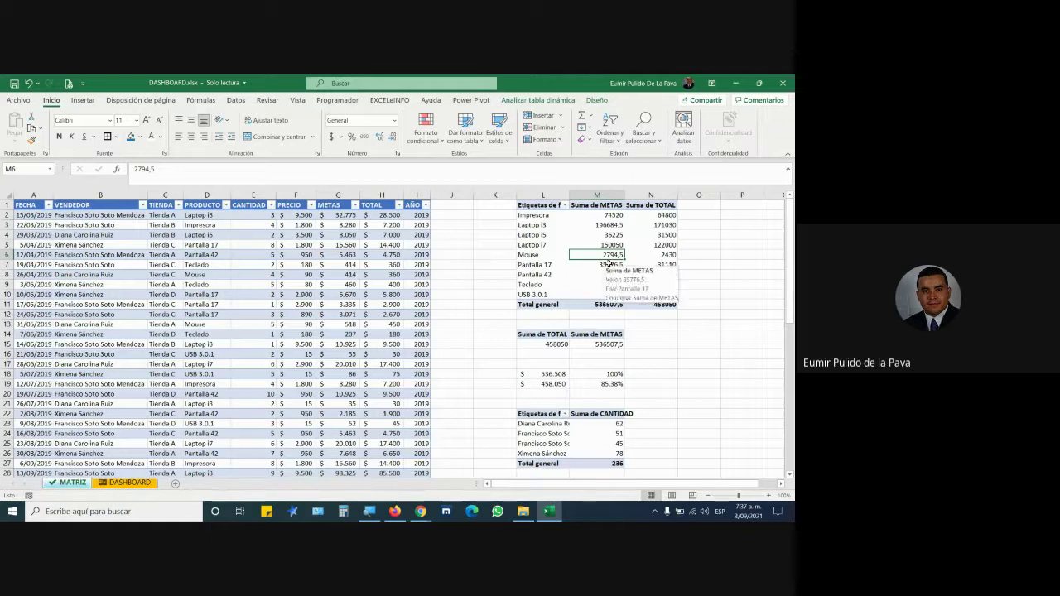
{"action": "left_click", "coordinate": [124, 482]}
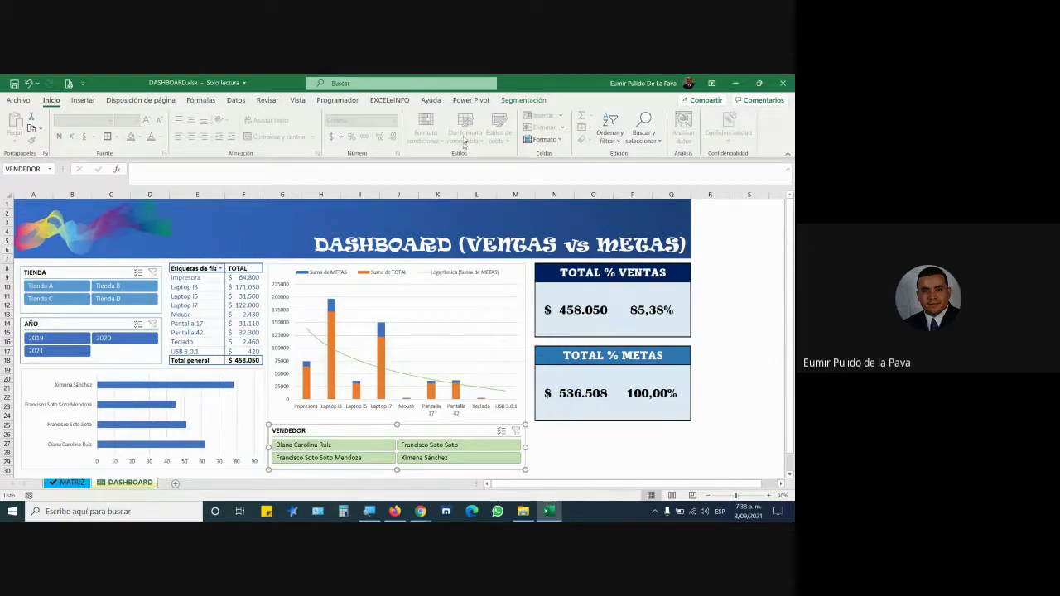
{"action": "left_click", "coordinate": [523, 99]}
{"action": "left_click", "coordinate": [152, 124]}
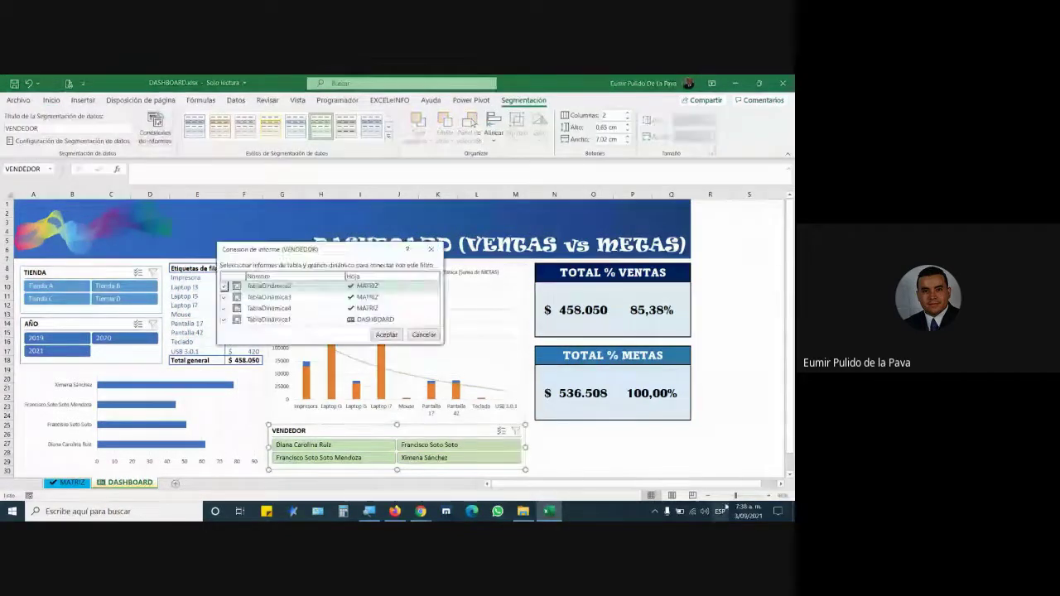
{"action": "left_click", "coordinate": [412, 335]}
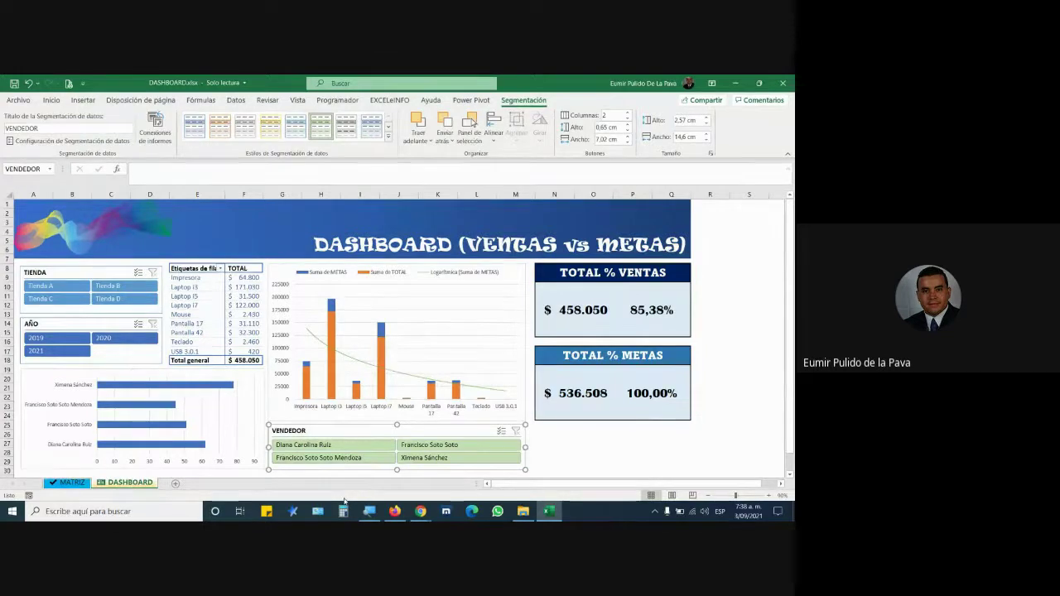
{"action": "left_click", "coordinate": [124, 338]}
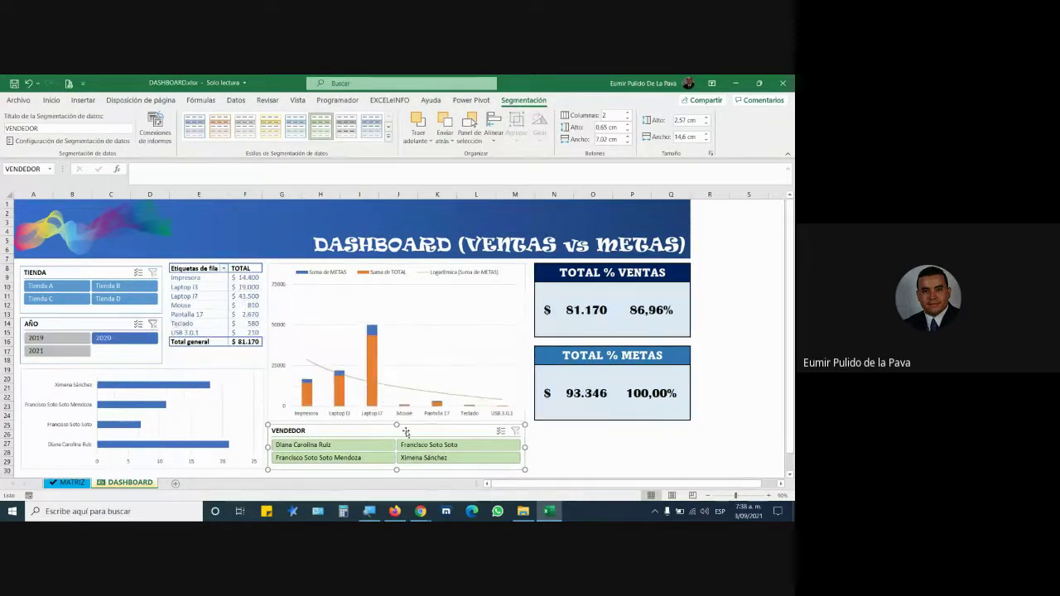
Clear the AÑO and VENDEDOR slicer filters so sales read 458.050, then bring up Google Meet.
{"action": "left_click", "coordinate": [150, 325]}
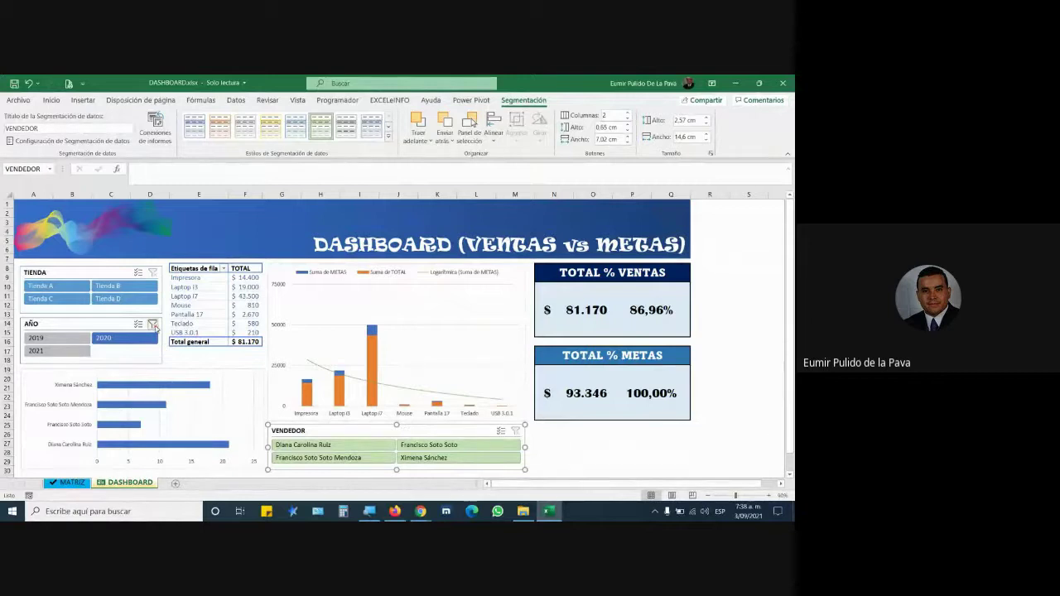
{"action": "left_click", "coordinate": [477, 450]}
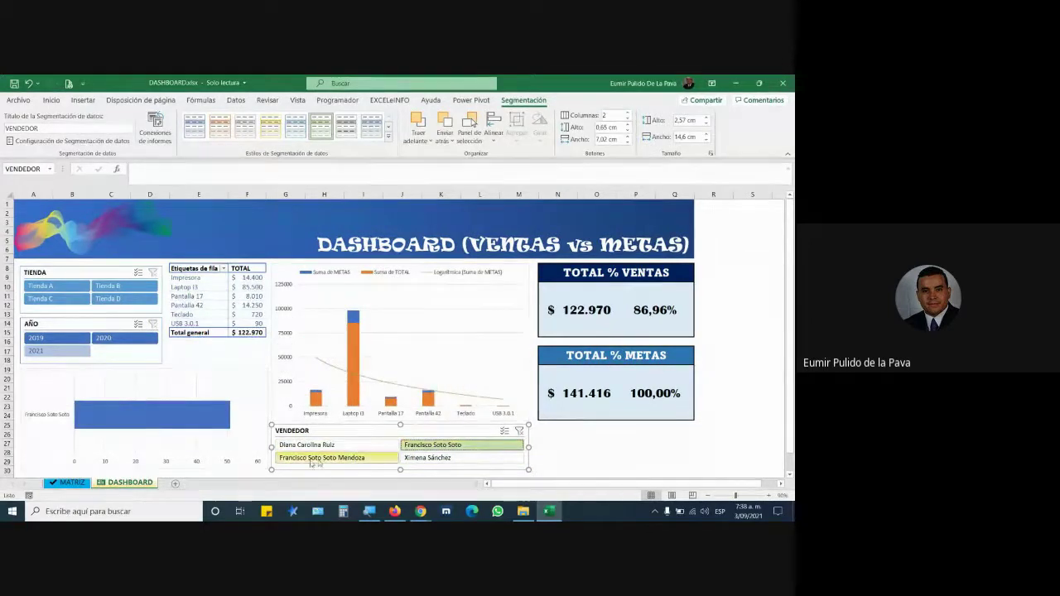
{"action": "left_click", "coordinate": [519, 431]}
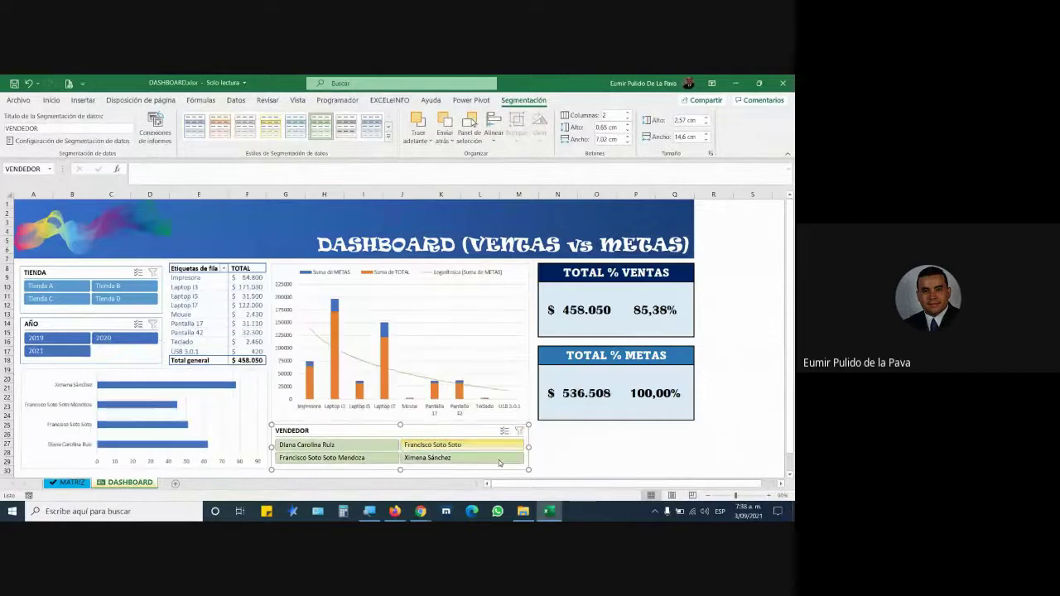
{"action": "left_click", "coordinate": [421, 511]}
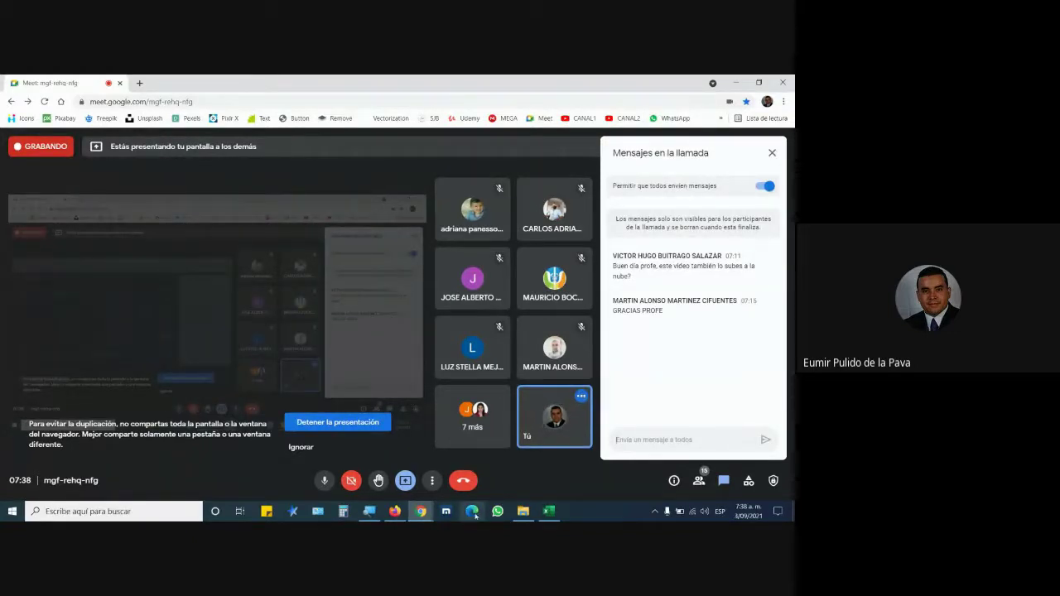
Admit the guest waiting to join the Meet call, then return to the Excel dashboard.
{"action": "left_click", "coordinate": [553, 513]}
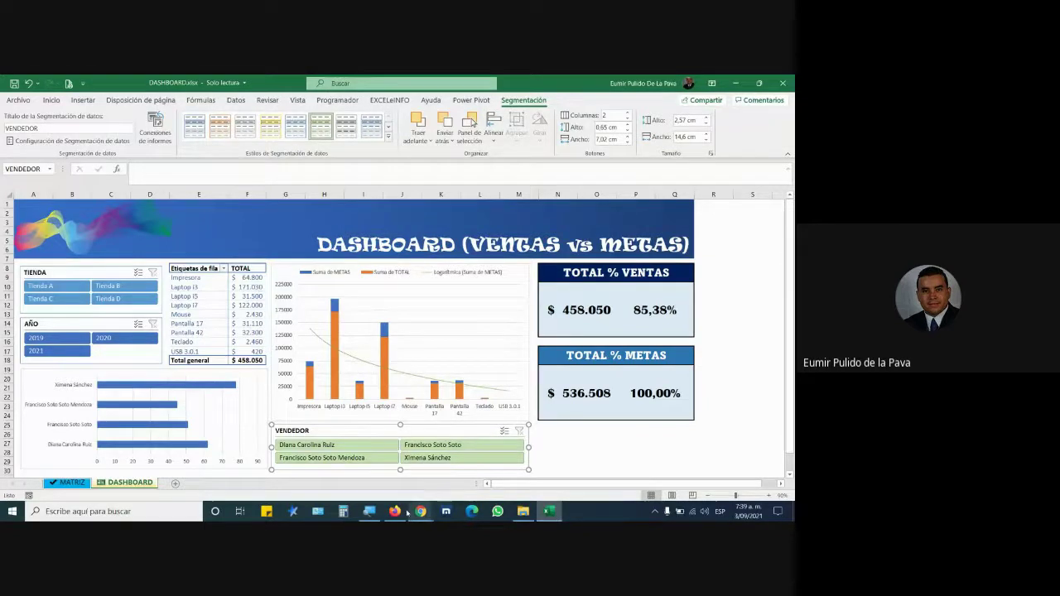
{"action": "mouse_move", "coordinate": [421, 511]}
{"action": "left_click", "coordinate": [387, 453]}
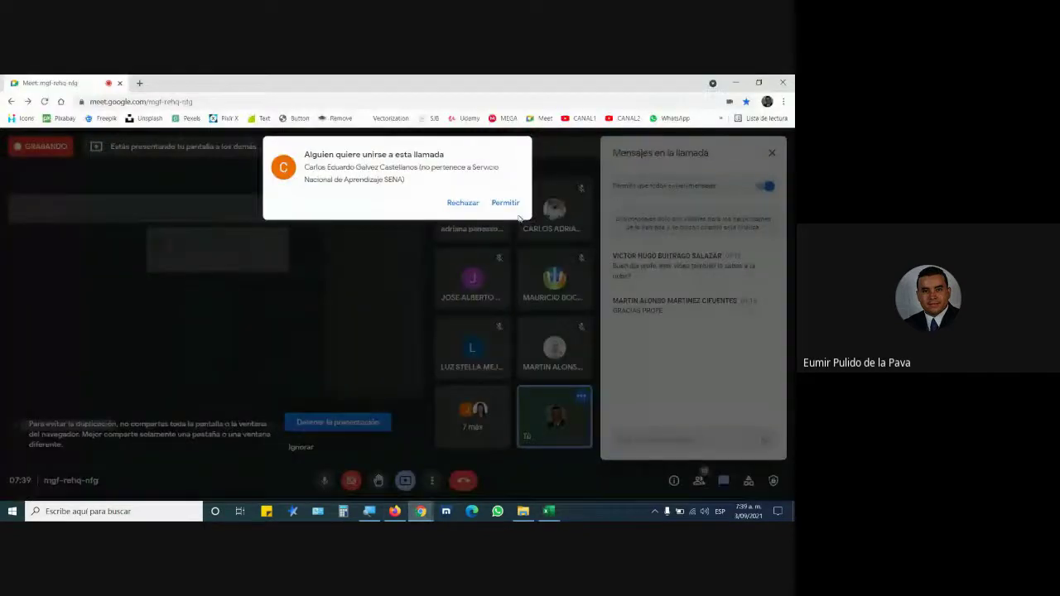
{"action": "left_click", "coordinate": [506, 203]}
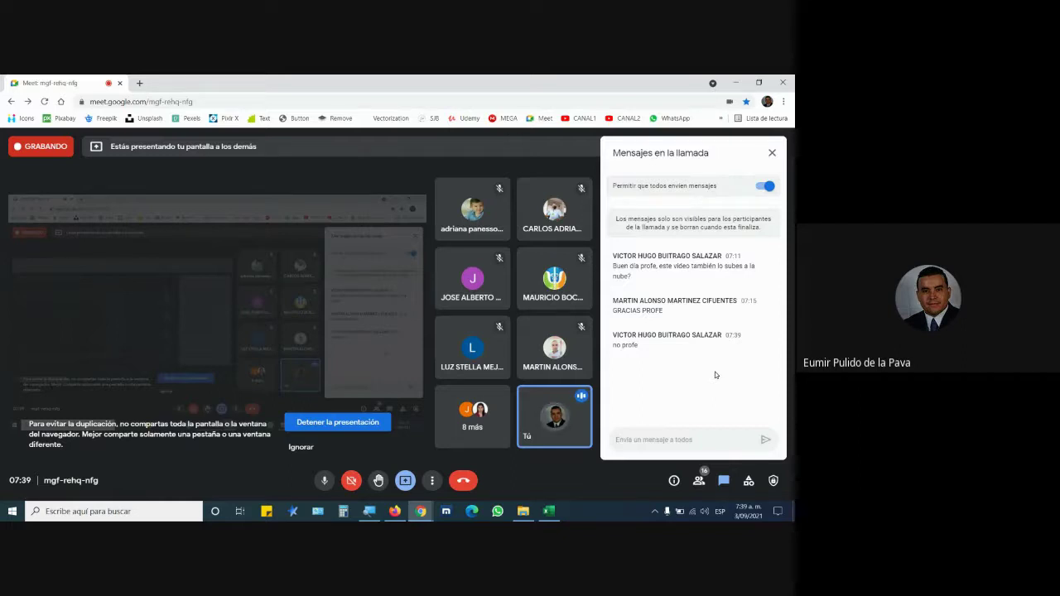
{"action": "left_click", "coordinate": [547, 511]}
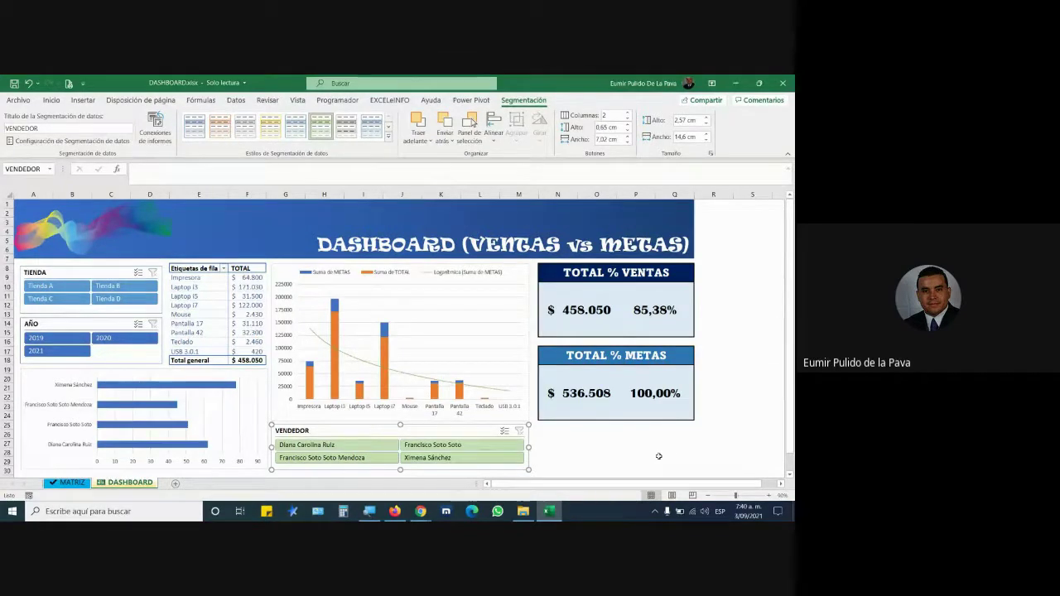
{"action": "left_click", "coordinate": [395, 511]}
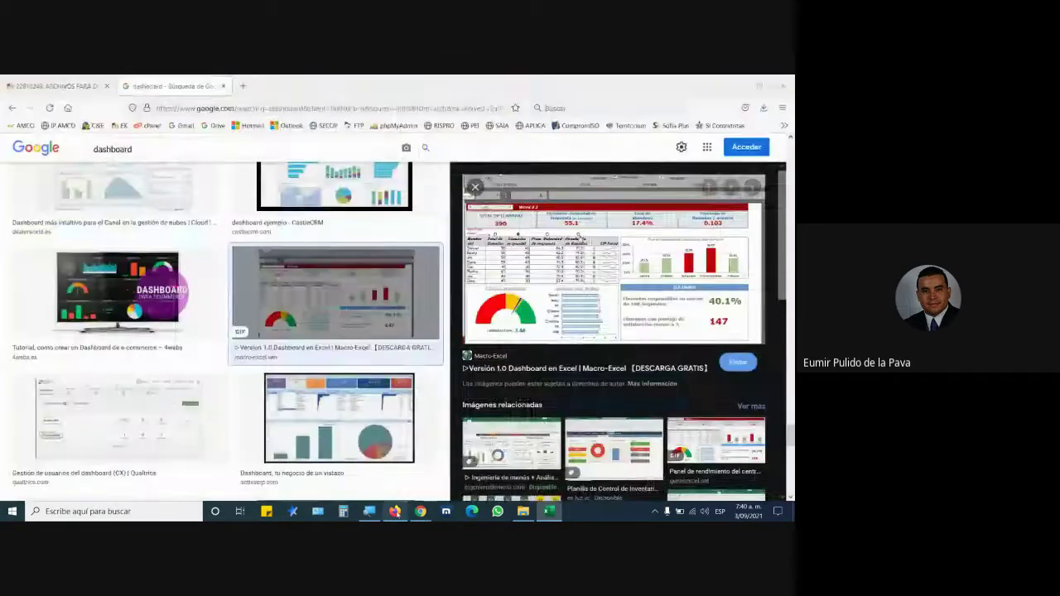
{"action": "scroll", "coordinate": [275, 149], "scroll_direction": "up", "scroll_amount": 5}
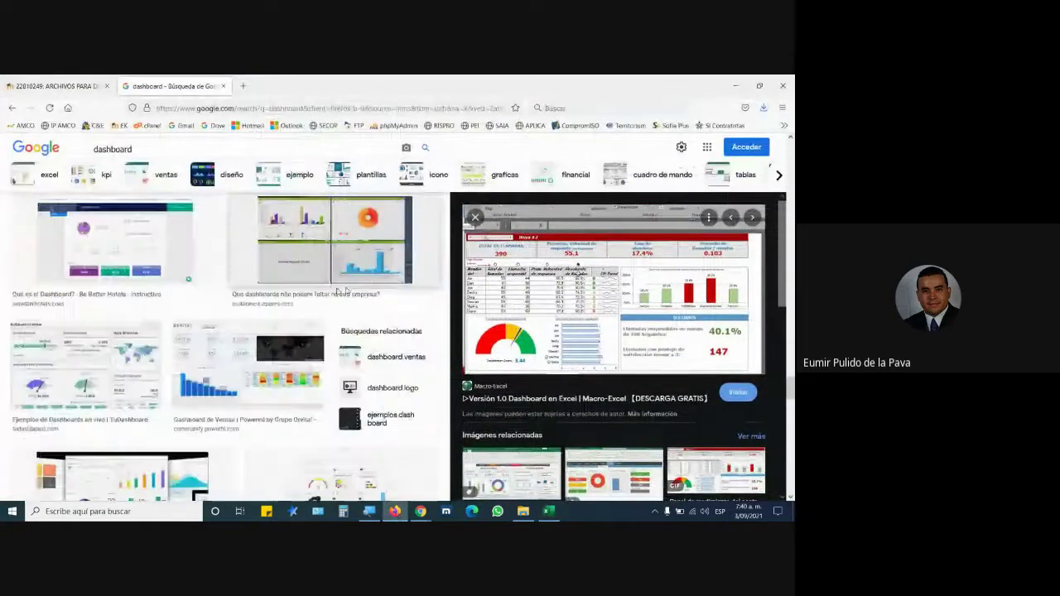
{"action": "left_click", "coordinate": [227, 108]}
{"action": "type", "text": "you"}
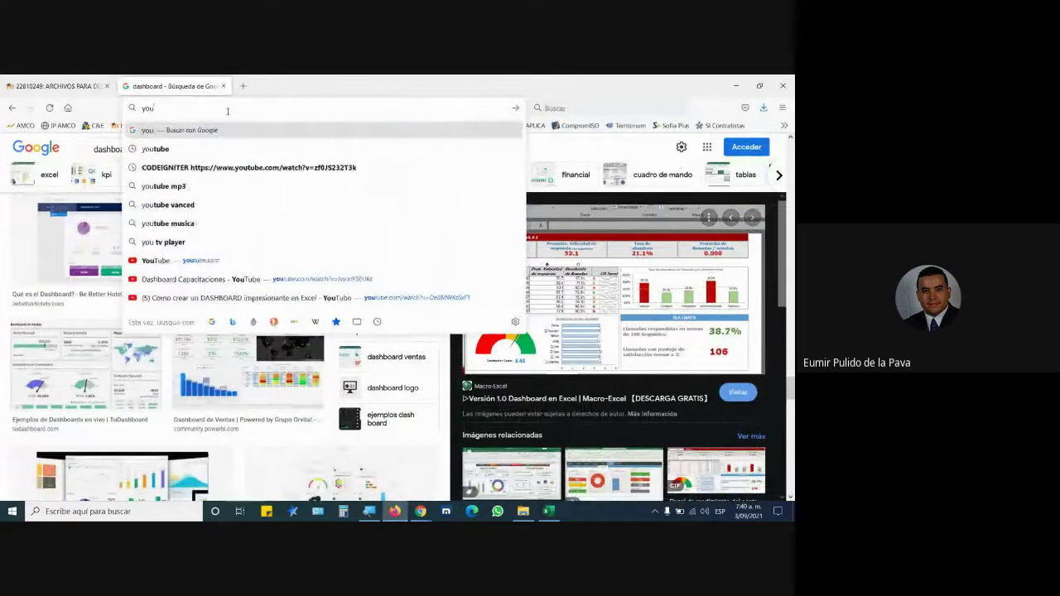
{"action": "type", "text": "tube.com"}
{"action": "key", "text": "Return"}
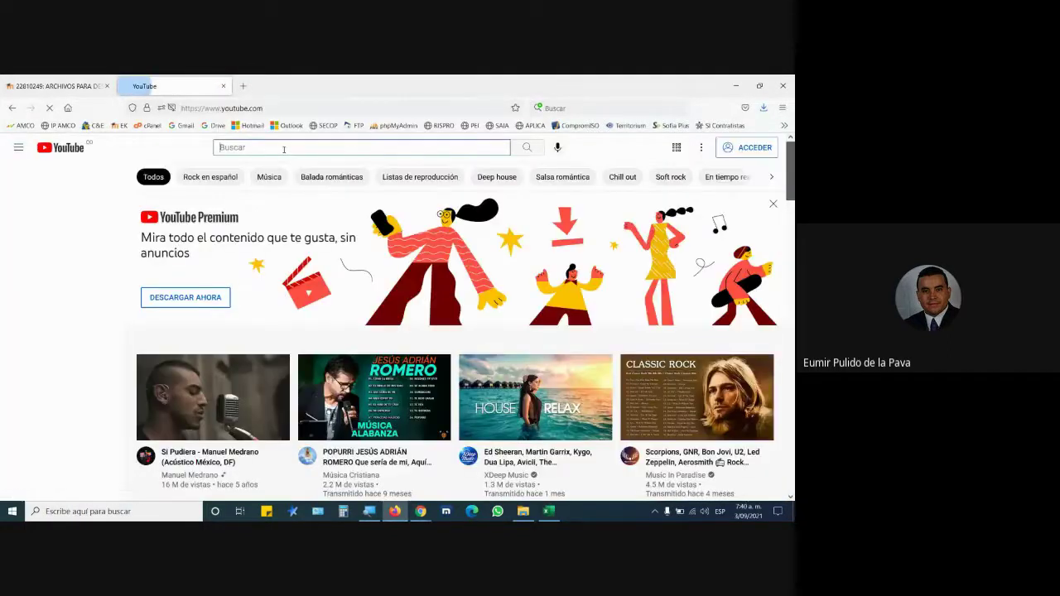
{"action": "type", "text": "dash"}
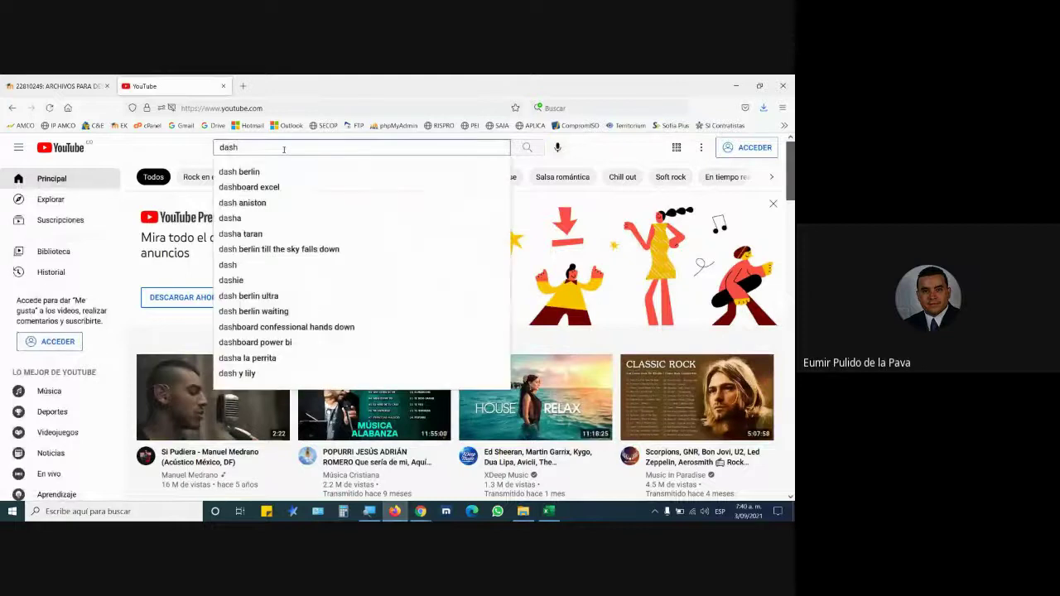
{"action": "key", "text": "Down"}
{"action": "key", "text": "Down"}
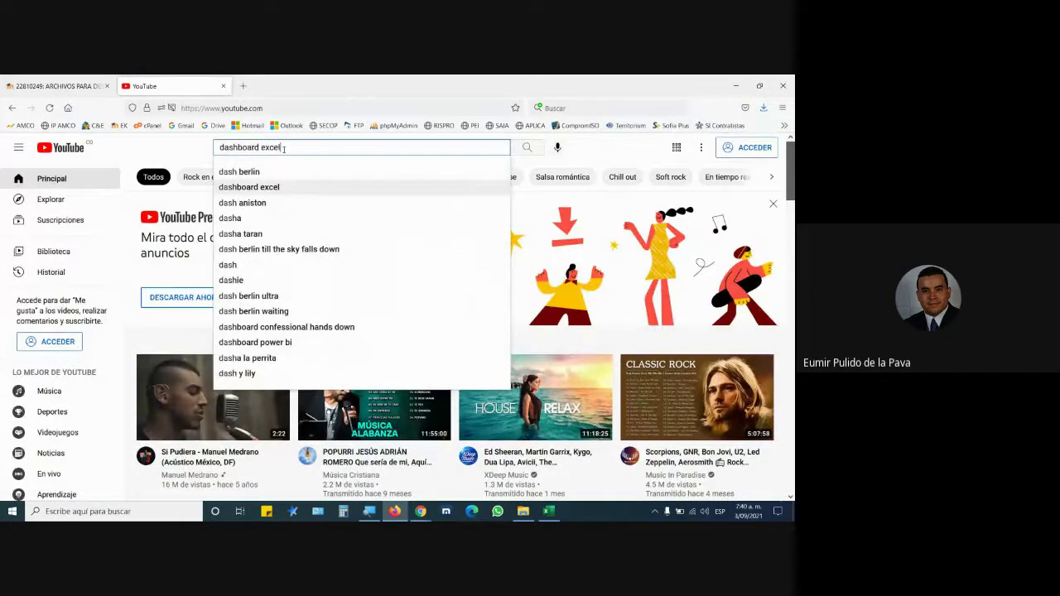
{"action": "key", "text": "Return"}
{"action": "scroll", "coordinate": [464, 270], "scroll_direction": "down", "scroll_amount": 4}
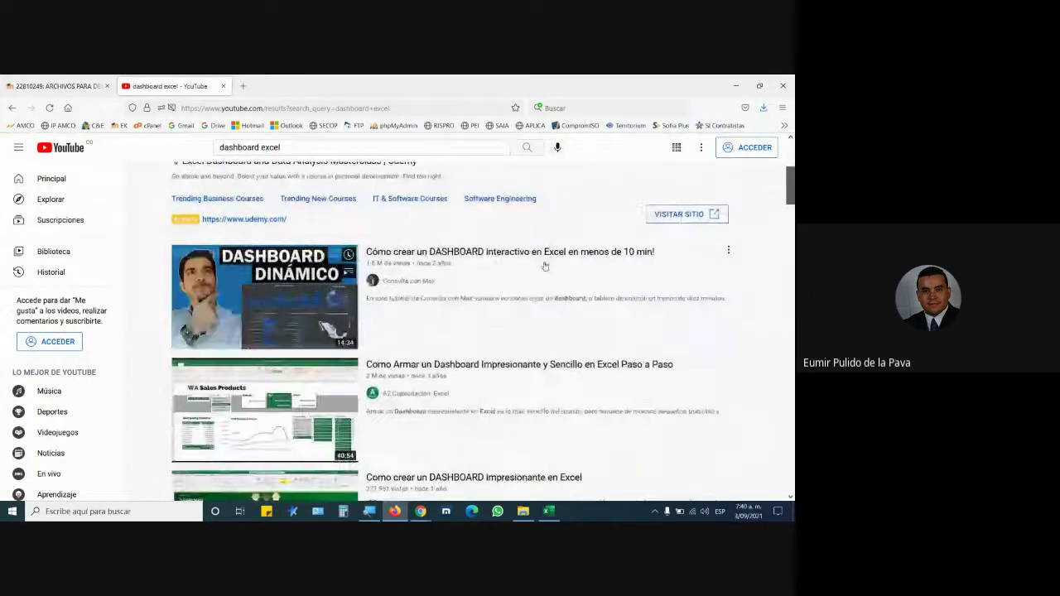
{"action": "scroll", "coordinate": [538, 267], "scroll_direction": "up", "scroll_amount": 2}
{"action": "scroll", "coordinate": [544, 268], "scroll_direction": "down", "scroll_amount": 1}
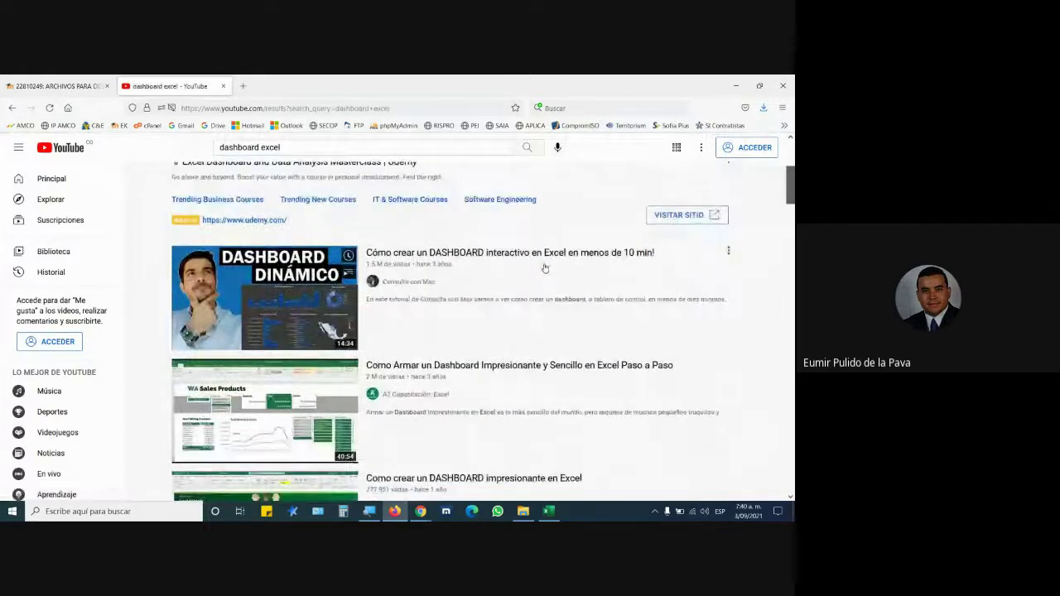
{"action": "scroll", "coordinate": [546, 269], "scroll_direction": "down", "scroll_amount": 2}
{"action": "scroll", "coordinate": [551, 273], "scroll_direction": "down", "scroll_amount": 1}
{"action": "scroll", "coordinate": [563, 282], "scroll_direction": "down", "scroll_amount": 1}
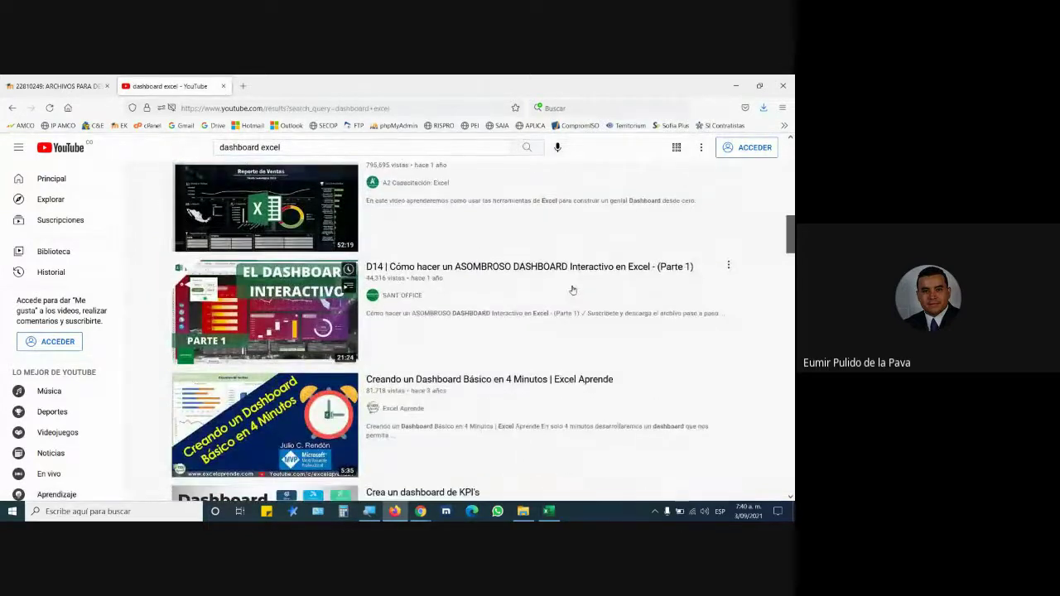
{"action": "scroll", "coordinate": [573, 294], "scroll_direction": "up", "scroll_amount": 2}
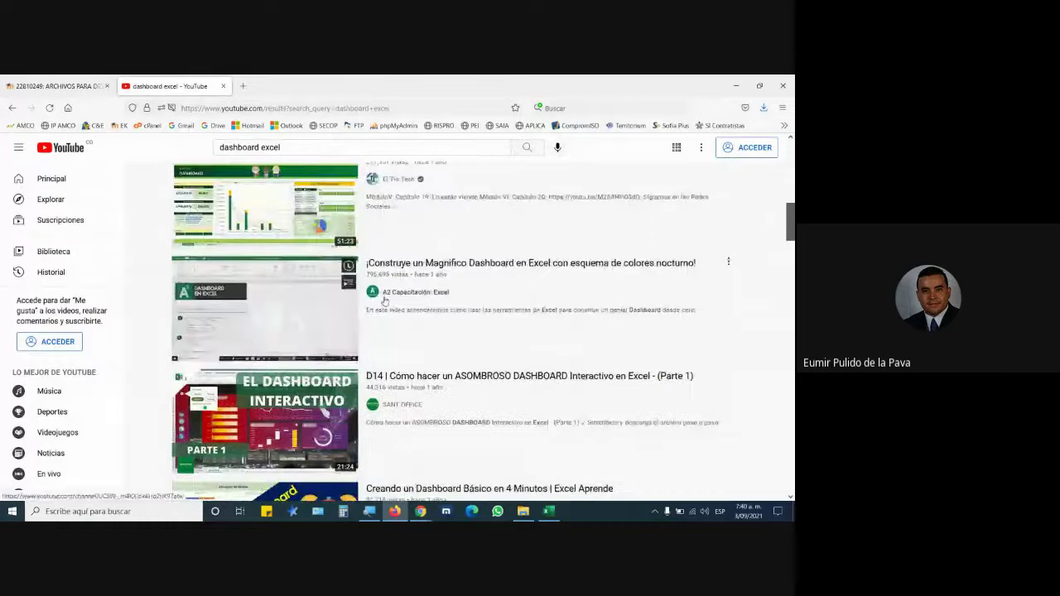
{"action": "scroll", "coordinate": [430, 282], "scroll_direction": "down", "scroll_amount": 1}
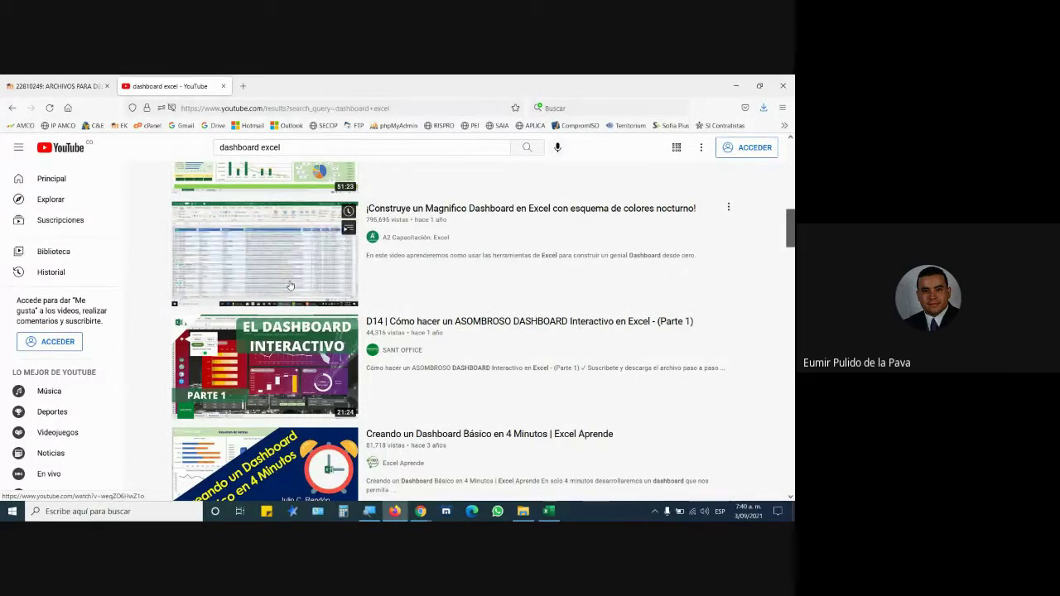
{"action": "left_click", "coordinate": [370, 517]}
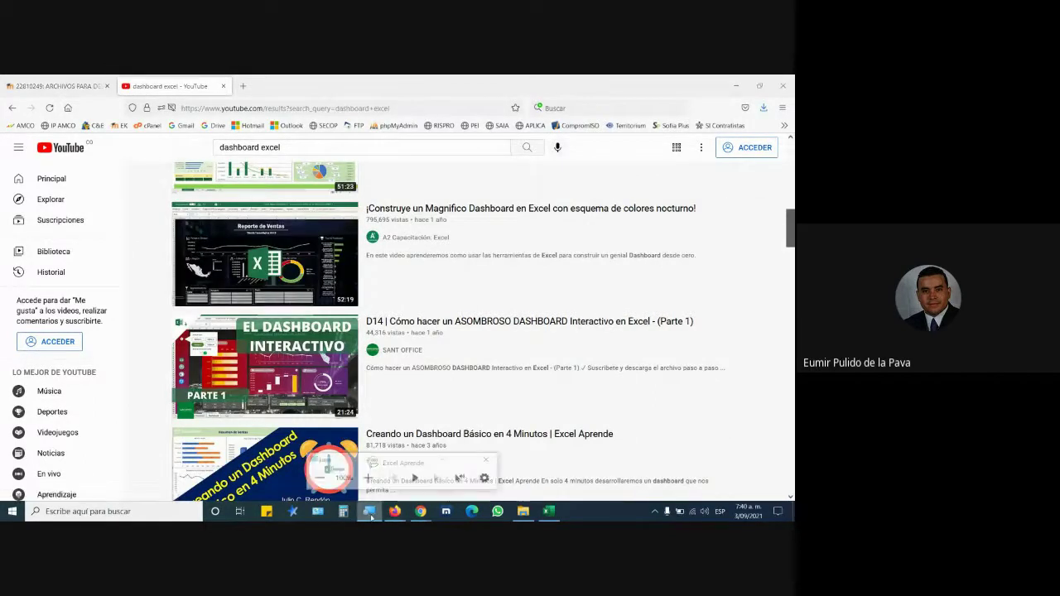
{"action": "left_click", "coordinate": [369, 474]}
{"action": "left_click", "coordinate": [373, 476]}
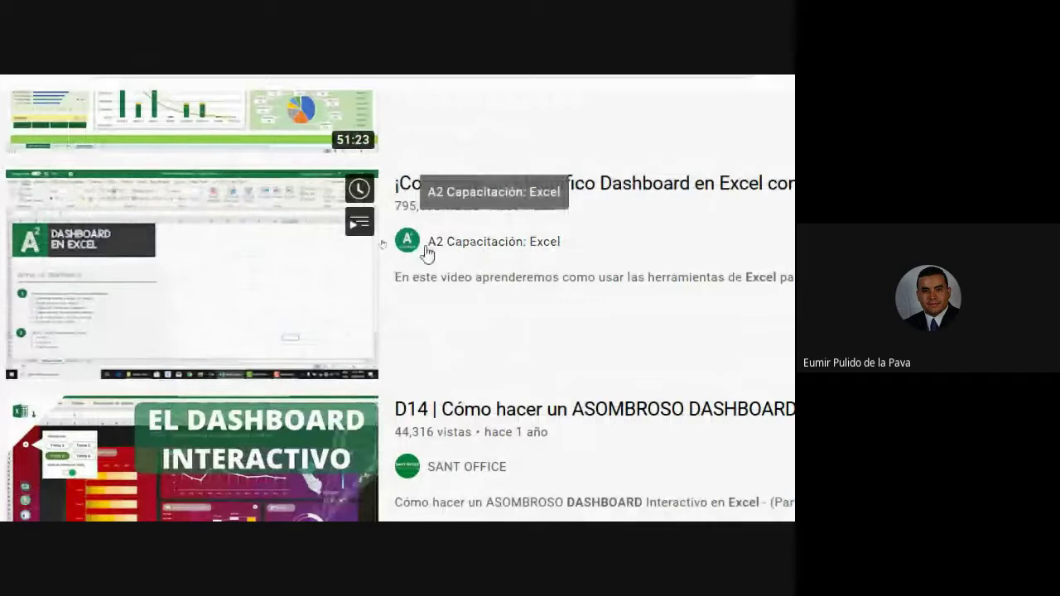
{"action": "scroll", "coordinate": [596, 414], "scroll_direction": "down", "scroll_amount": 5}
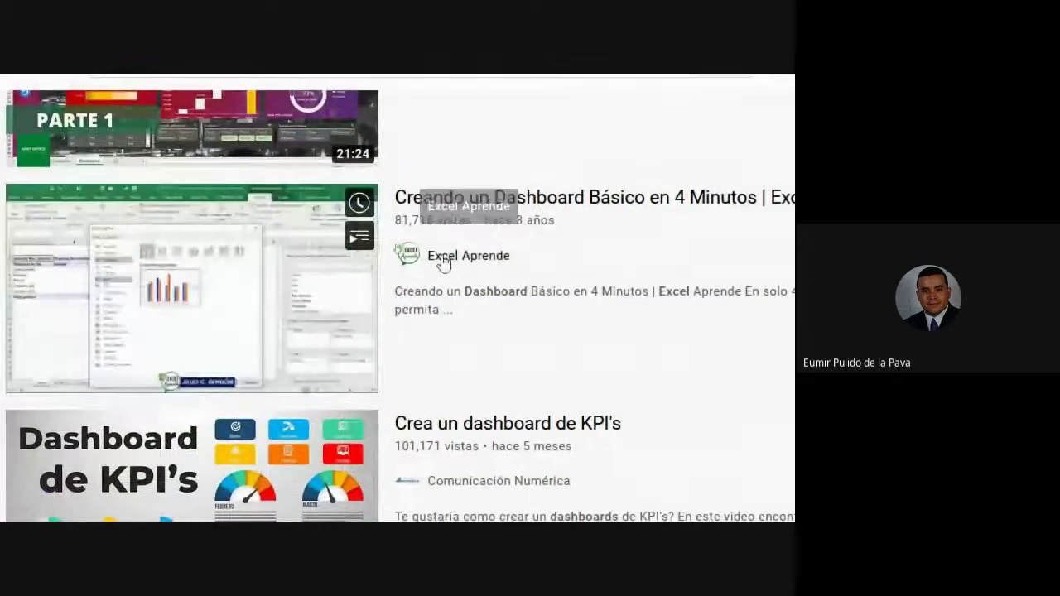
{"action": "mouse_move", "coordinate": [523, 348]}
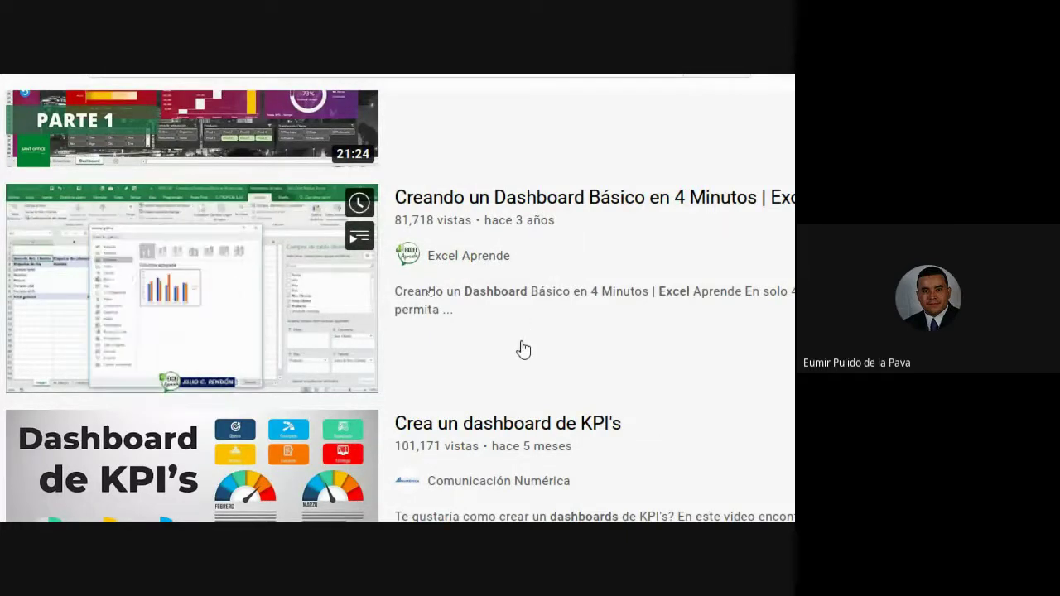
{"action": "scroll", "coordinate": [318, 356], "scroll_direction": "up", "scroll_amount": 3}
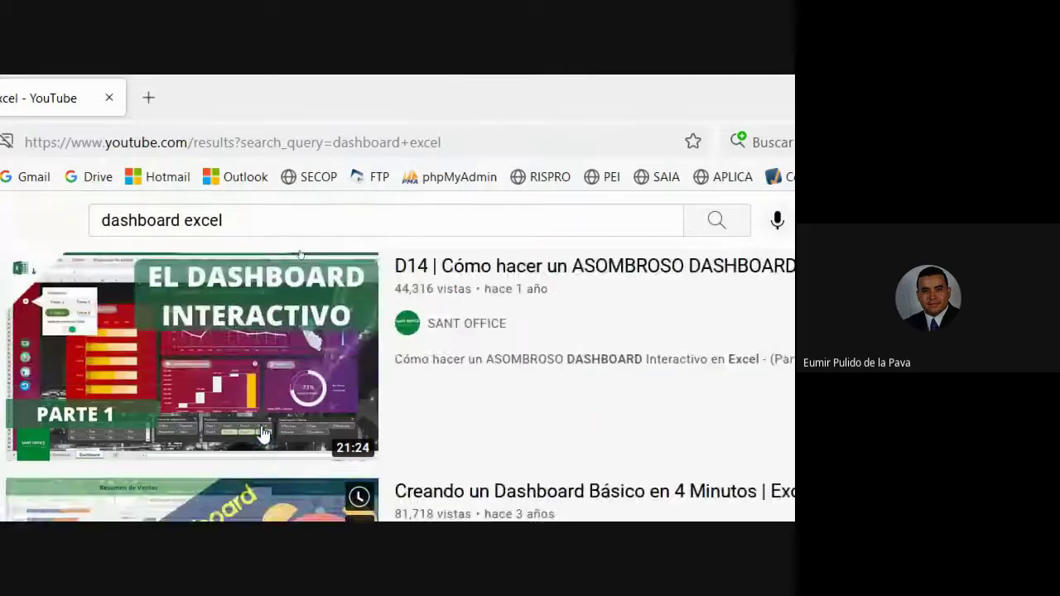
{"action": "scroll", "coordinate": [318, 356], "scroll_direction": "up", "scroll_amount": 2}
{"action": "scroll", "coordinate": [319, 356], "scroll_direction": "up", "scroll_amount": 3}
{"action": "scroll", "coordinate": [284, 490], "scroll_direction": "down", "scroll_amount": 2}
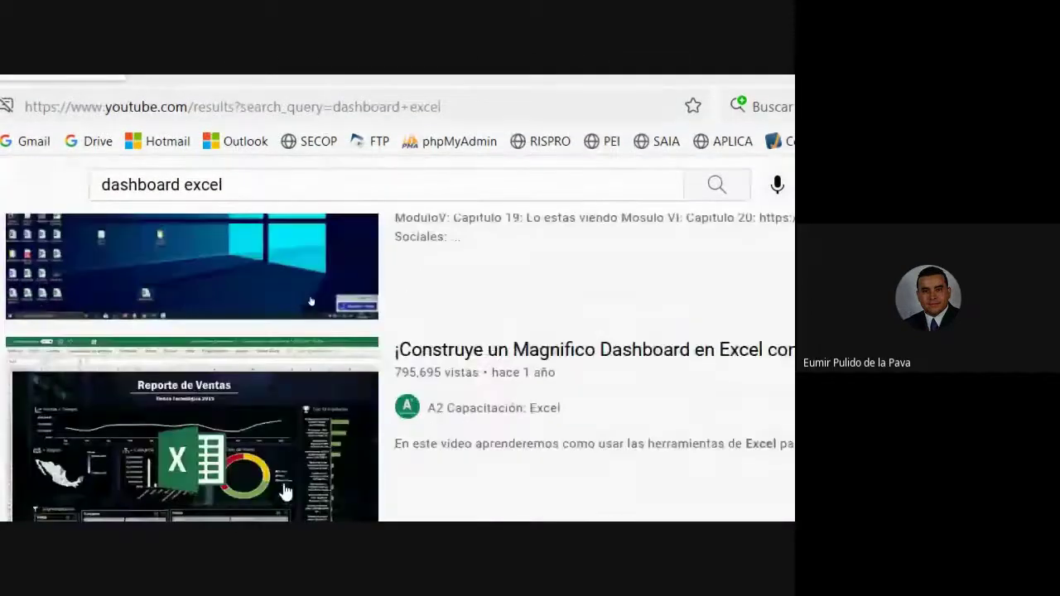
{"action": "scroll", "coordinate": [437, 418], "scroll_direction": "down", "scroll_amount": 3}
{"action": "scroll", "coordinate": [447, 410], "scroll_direction": "up", "scroll_amount": 2}
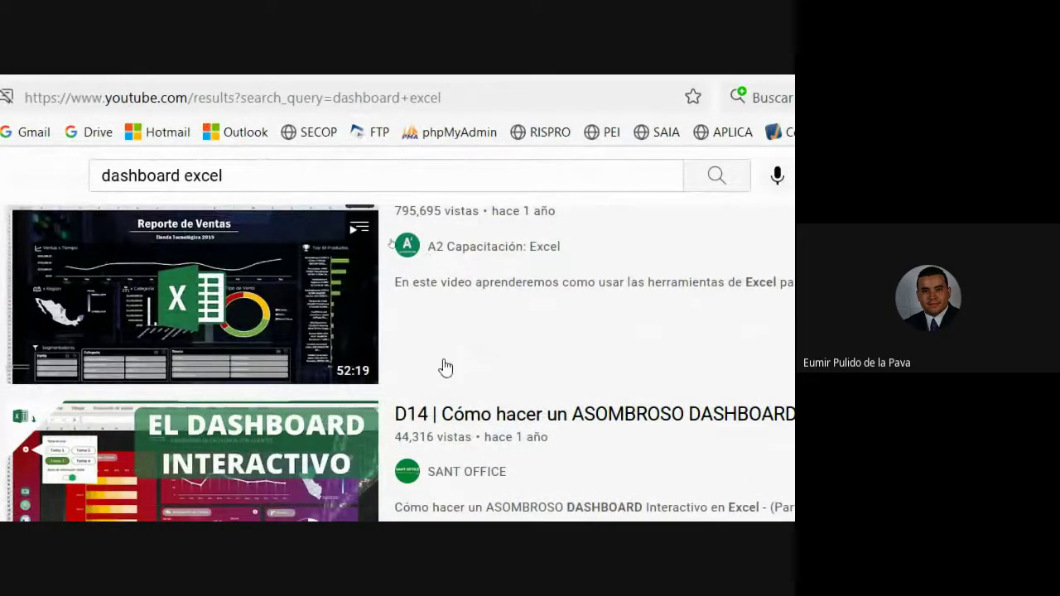
{"action": "mouse_move", "coordinate": [192, 431]}
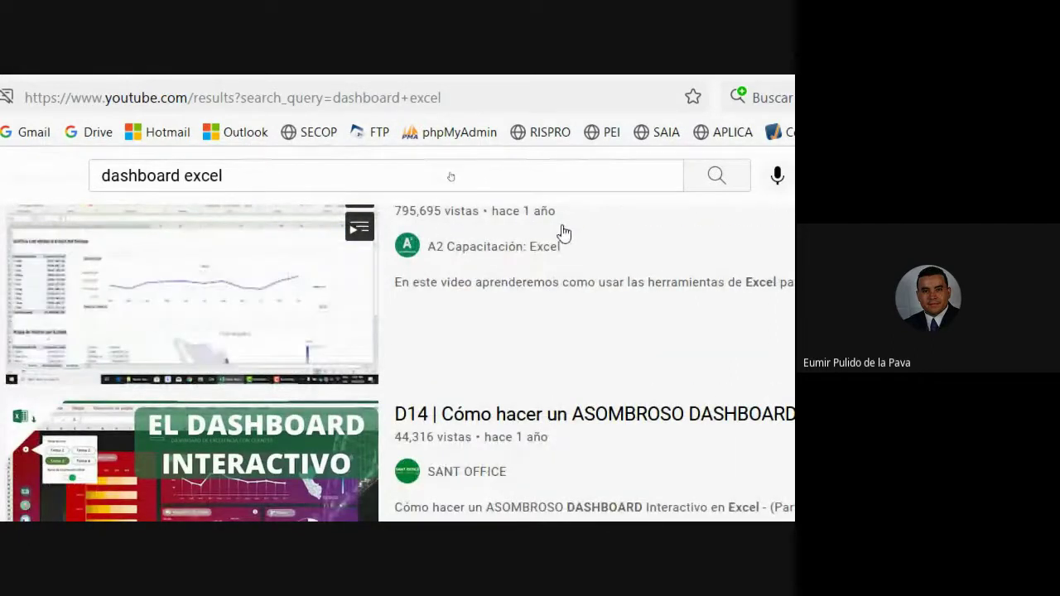
{"action": "scroll", "coordinate": [571, 440], "scroll_direction": "down", "scroll_amount": 4}
{"action": "scroll", "coordinate": [499, 237], "scroll_direction": "down", "scroll_amount": 2}
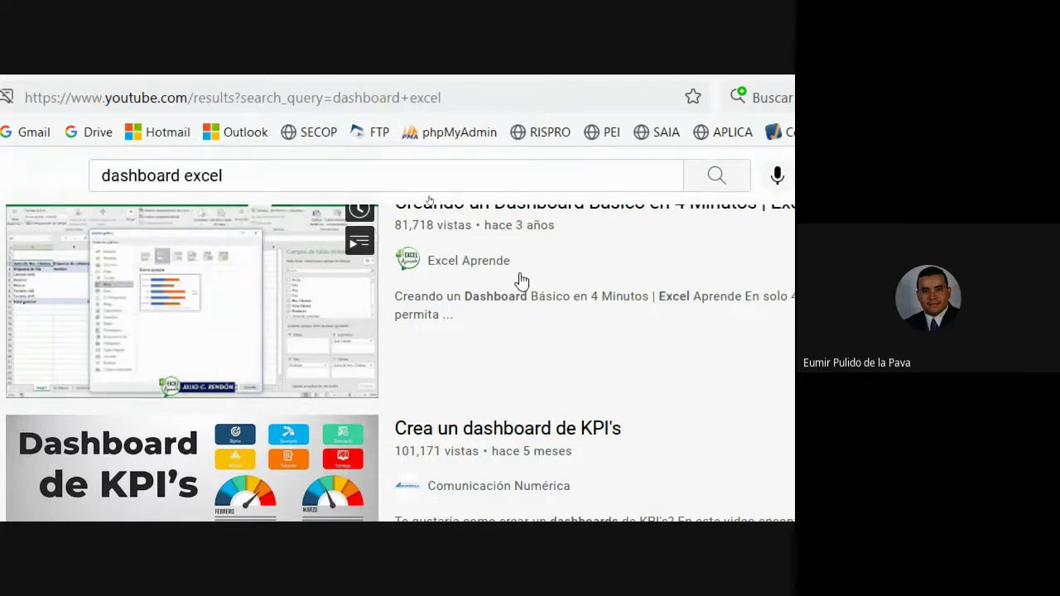
{"action": "scroll", "coordinate": [554, 376], "scroll_direction": "down", "scroll_amount": 3}
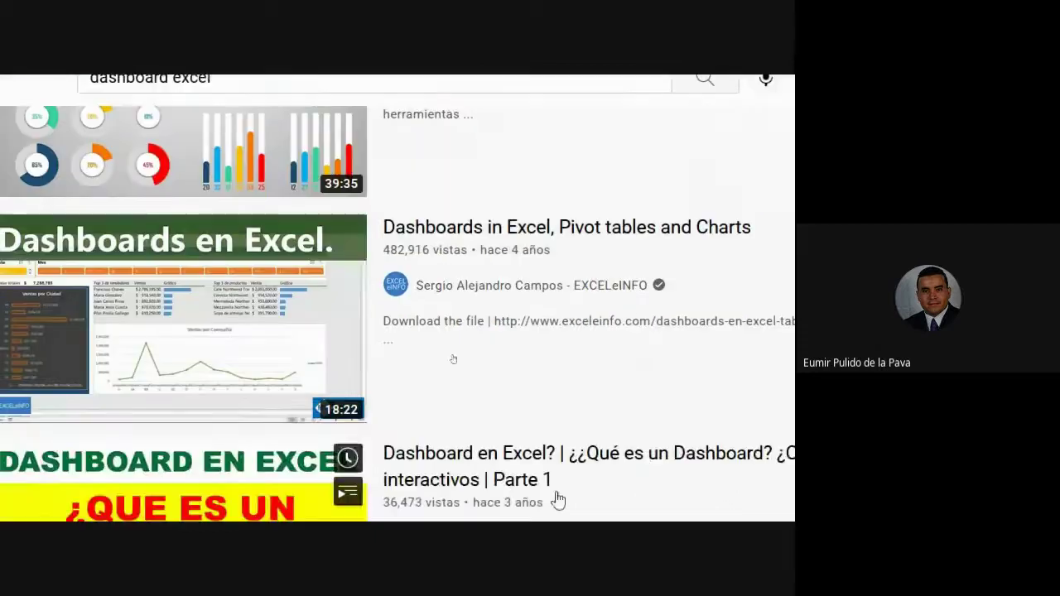
{"action": "mouse_move", "coordinate": [377, 348]}
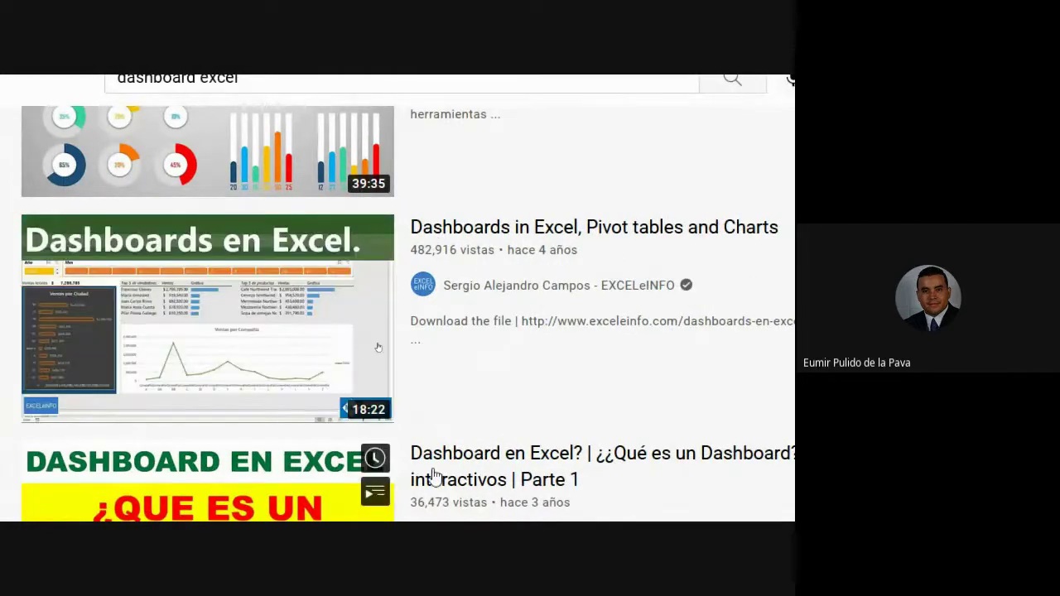
{"action": "scroll", "coordinate": [433, 473], "scroll_direction": "down", "scroll_amount": 2}
{"action": "scroll", "coordinate": [437, 483], "scroll_direction": "down", "scroll_amount": 4}
{"action": "scroll", "coordinate": [440, 482], "scroll_direction": "down", "scroll_amount": 2}
{"action": "scroll", "coordinate": [490, 445], "scroll_direction": "down", "scroll_amount": 5}
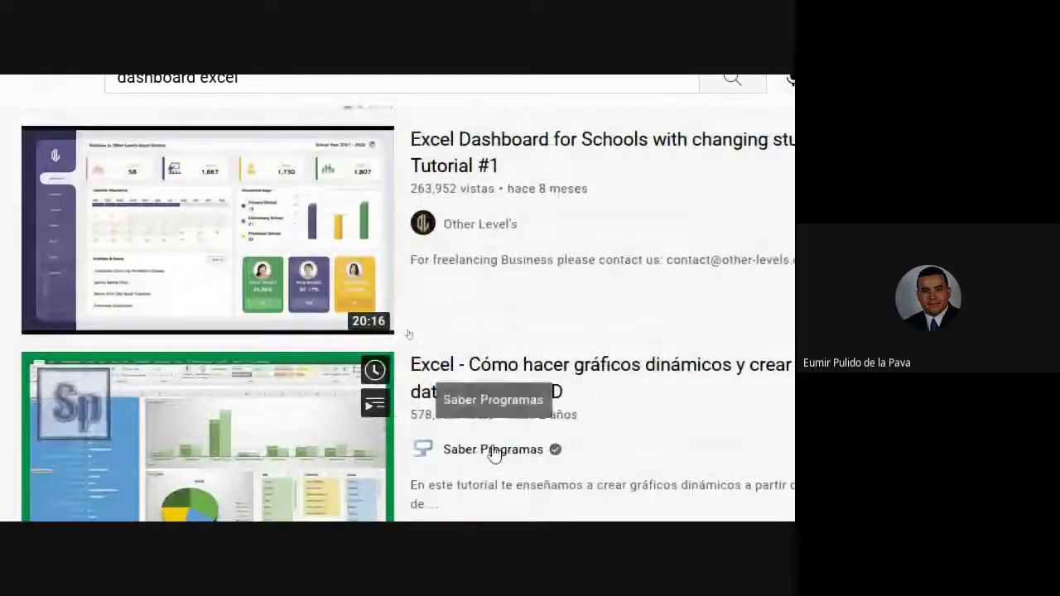
{"action": "scroll", "coordinate": [751, 285], "scroll_direction": "down", "scroll_amount": 2}
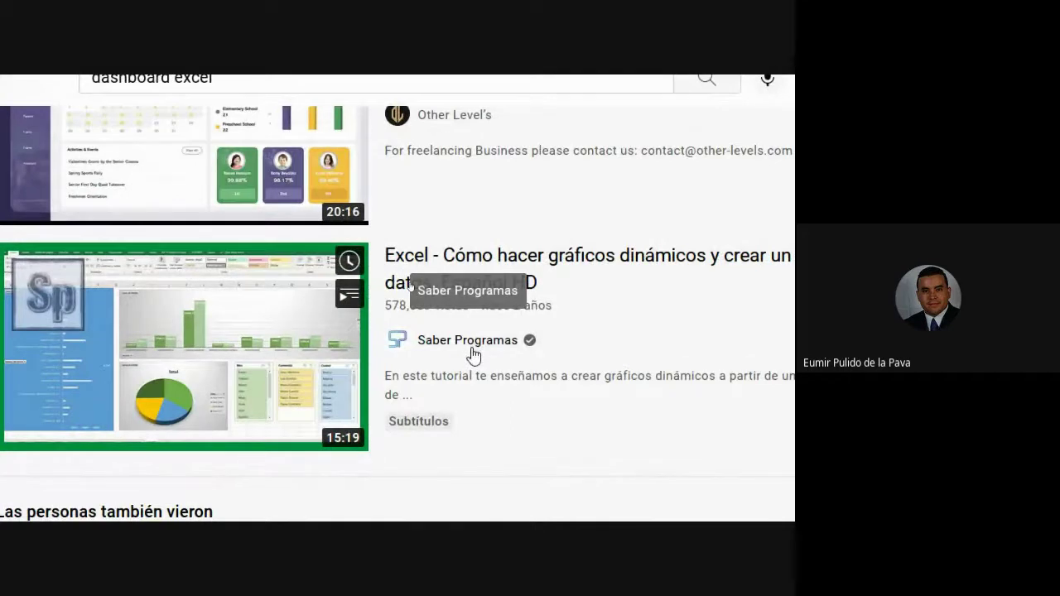
{"action": "scroll", "coordinate": [263, 436], "scroll_direction": "down", "scroll_amount": 2}
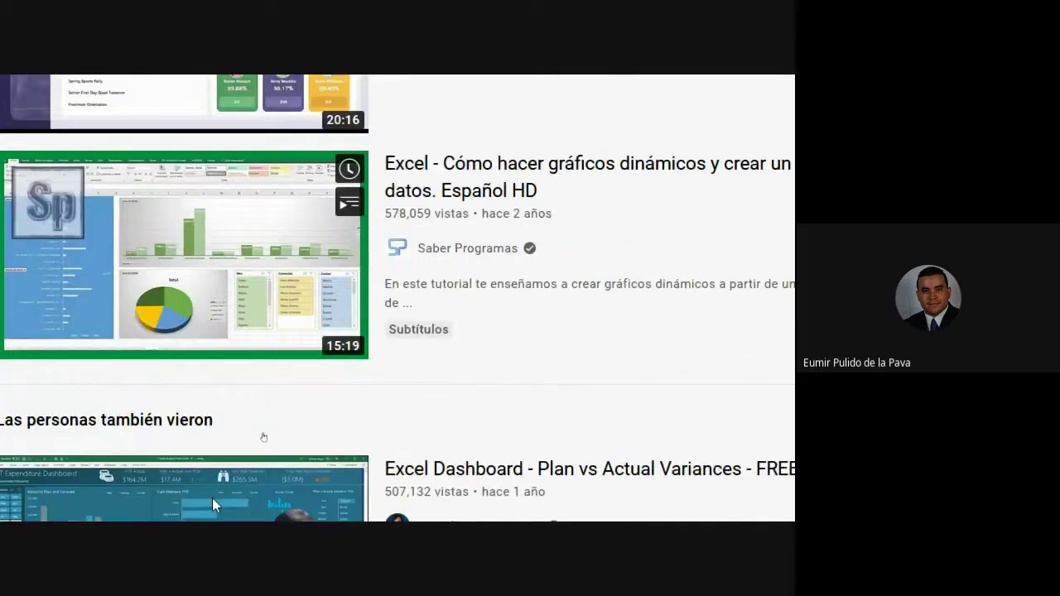
{"action": "scroll", "coordinate": [371, 427], "scroll_direction": "up", "scroll_amount": 5}
{"action": "scroll", "coordinate": [371, 427], "scroll_direction": "up", "scroll_amount": 5}
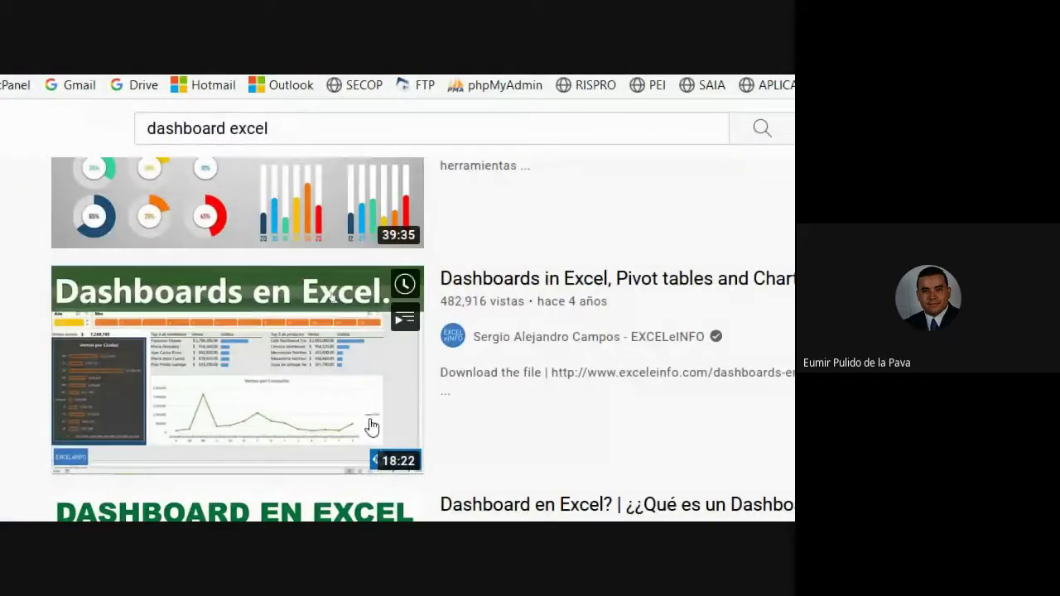
{"action": "scroll", "coordinate": [456, 466], "scroll_direction": "down", "scroll_amount": 3}
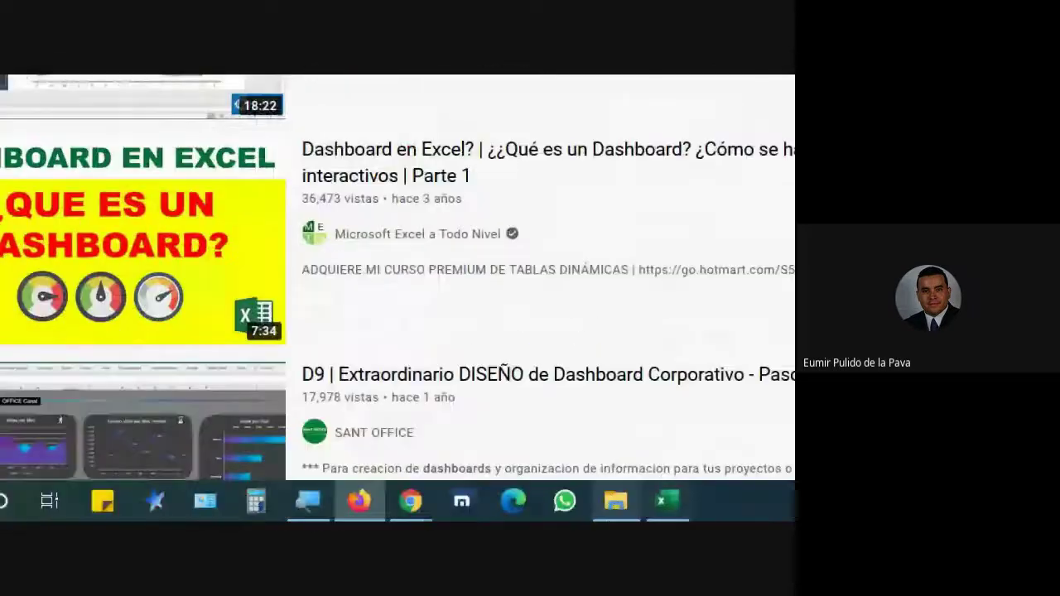
Reset the Magnifier to 100% and admit the waiting participant into the Meet call.
{"action": "left_click", "coordinate": [307, 501]}
{"action": "left_click", "coordinate": [196, 426]}
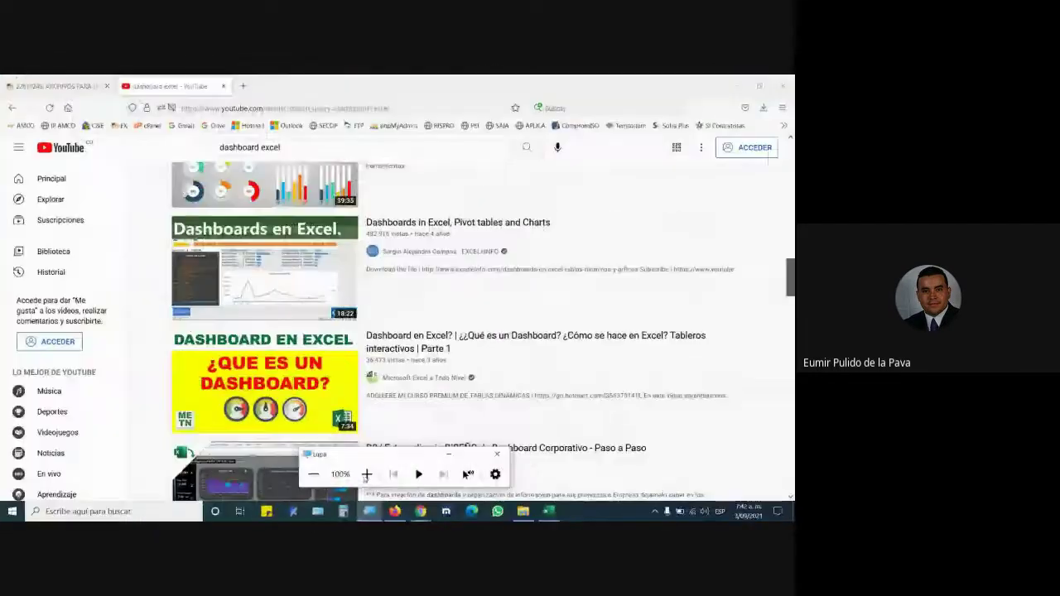
{"action": "left_click", "coordinate": [378, 454]}
{"action": "mouse_move", "coordinate": [421, 511]}
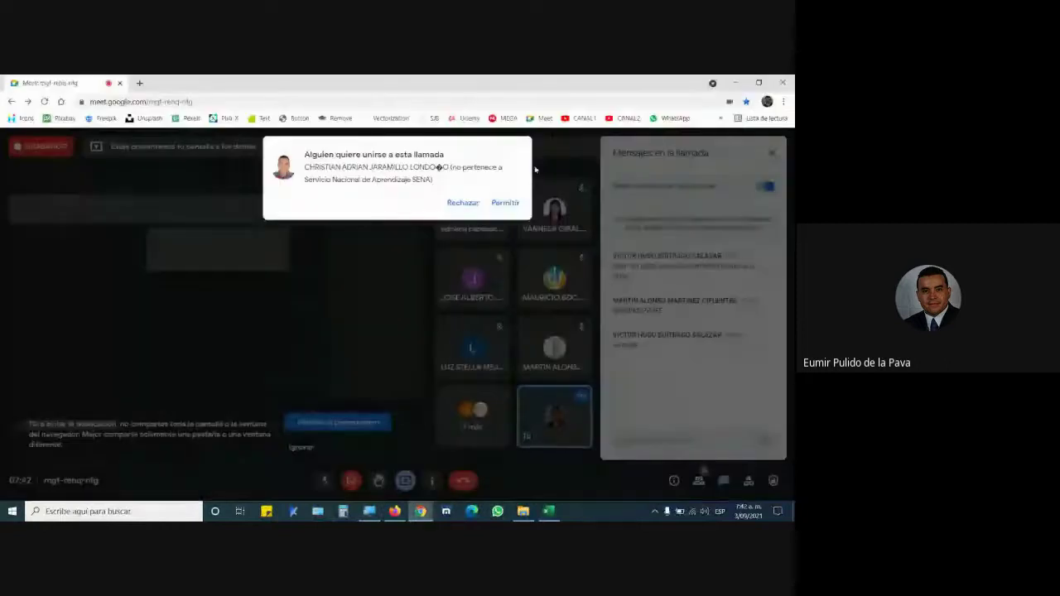
{"action": "left_click", "coordinate": [506, 203]}
Glance at the Excel dashboard, then go back to the YouTube 'dashboard excel' results.
{"action": "left_click", "coordinate": [549, 511]}
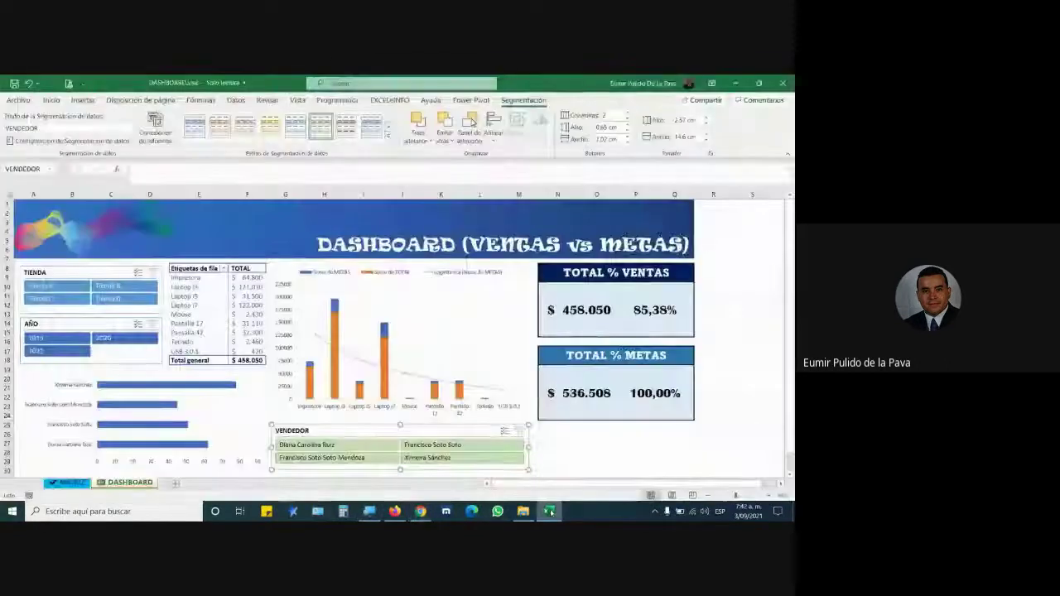
{"action": "mouse_move", "coordinate": [420, 510]}
{"action": "left_click", "coordinate": [378, 454]}
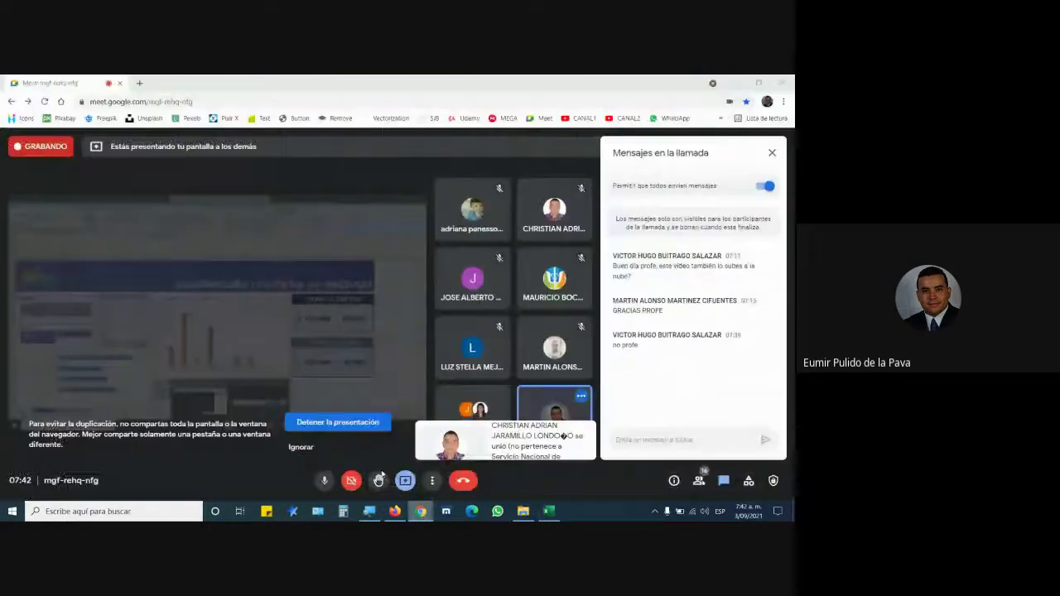
{"action": "left_click", "coordinate": [395, 511]}
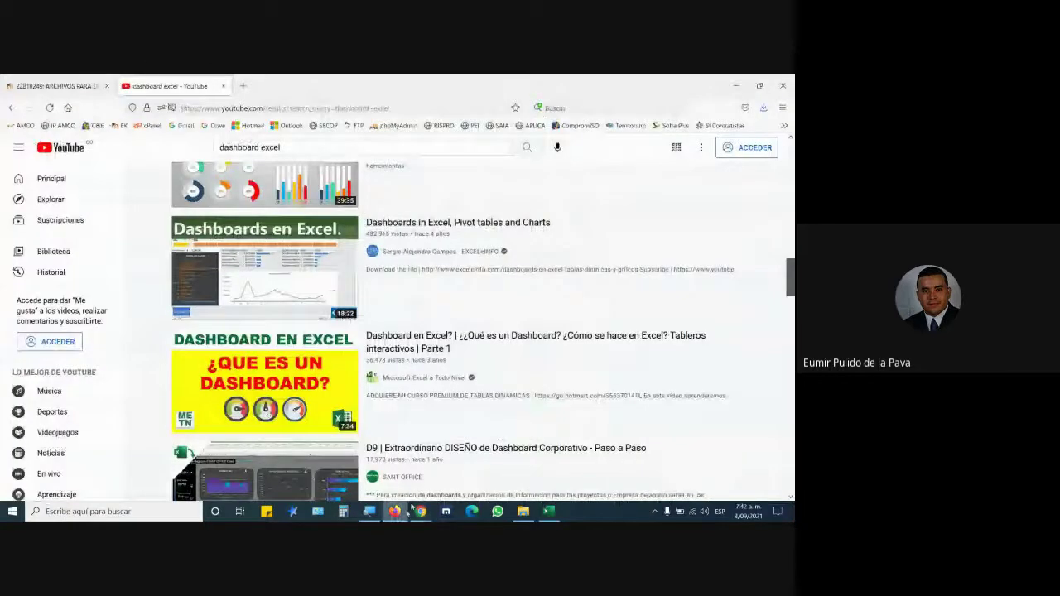
{"action": "scroll", "coordinate": [475, 357], "scroll_direction": "up", "scroll_amount": 2}
{"action": "scroll", "coordinate": [474, 357], "scroll_direction": "up", "scroll_amount": 2}
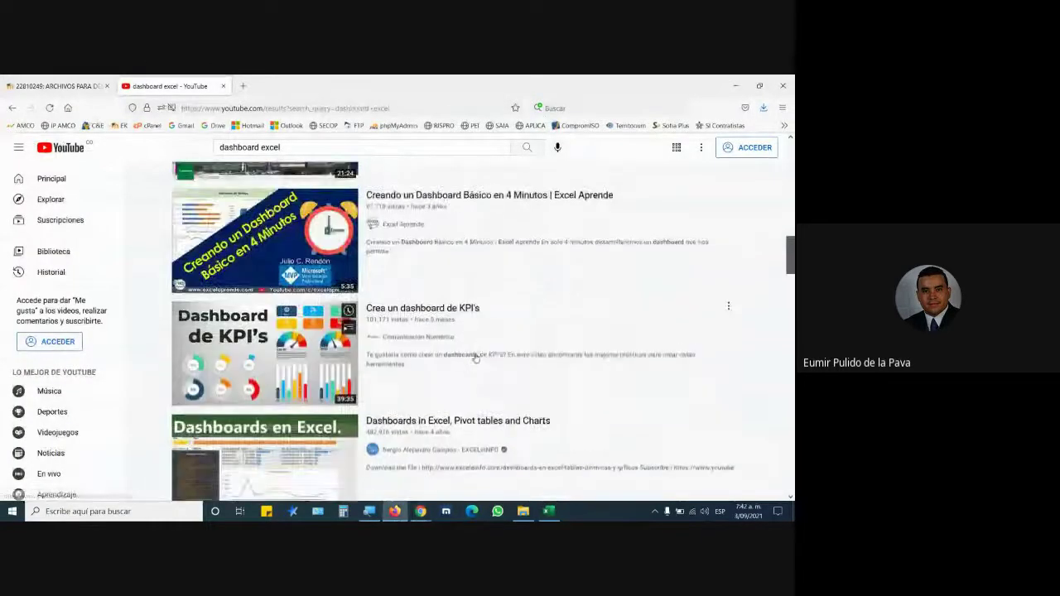
{"action": "scroll", "coordinate": [475, 357], "scroll_direction": "up", "scroll_amount": 1}
{"action": "scroll", "coordinate": [472, 362], "scroll_direction": "up", "scroll_amount": 1}
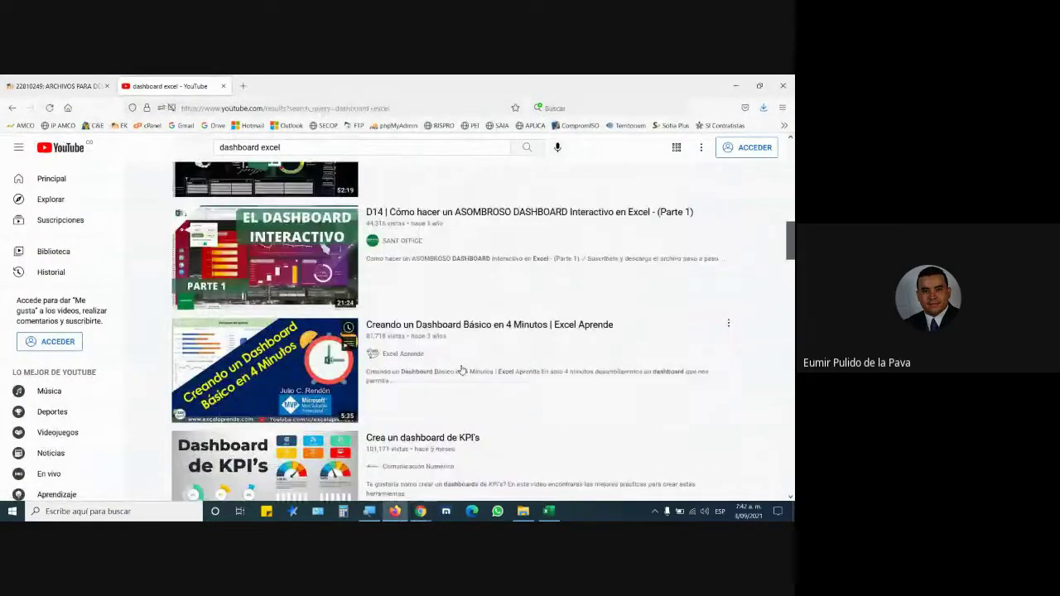
{"action": "scroll", "coordinate": [463, 373], "scroll_direction": "down", "scroll_amount": 5}
Open the EXCELeINFO dashboards video, skip the ad and pause it.
{"action": "left_click", "coordinate": [249, 338]}
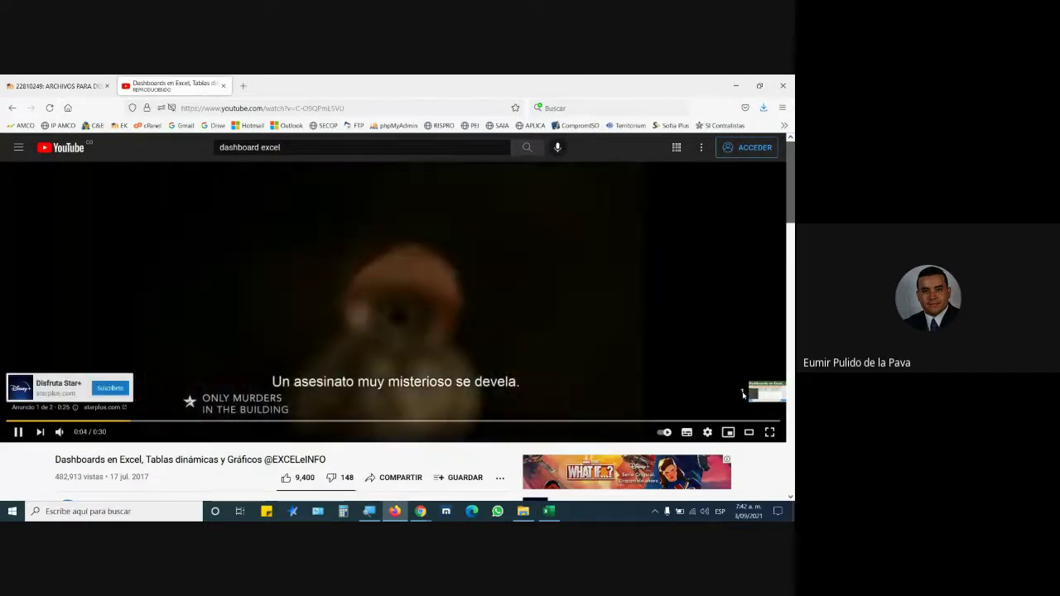
{"action": "left_click", "coordinate": [740, 396]}
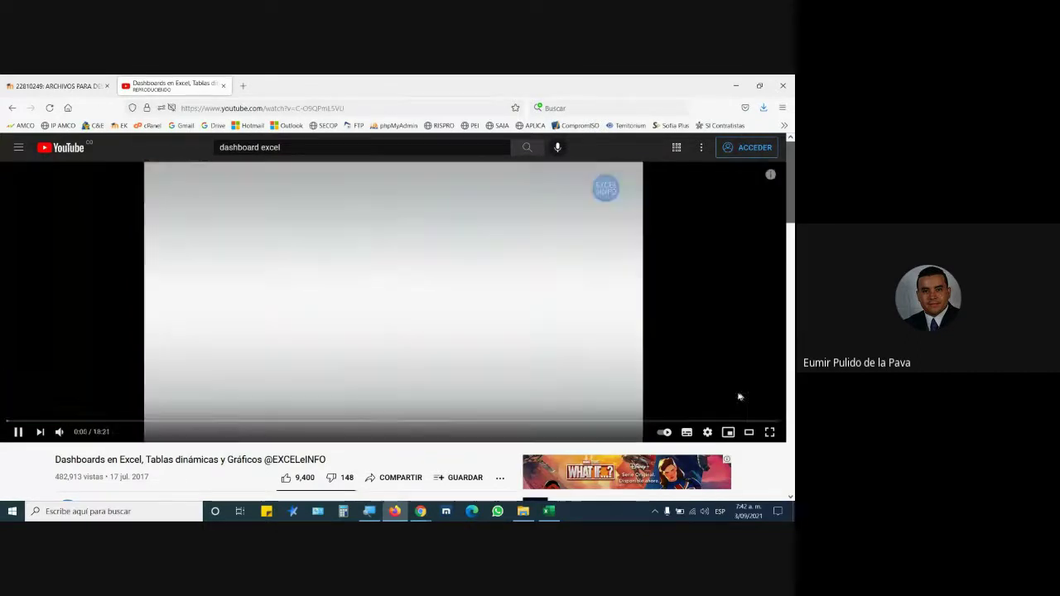
{"action": "left_click", "coordinate": [19, 432]}
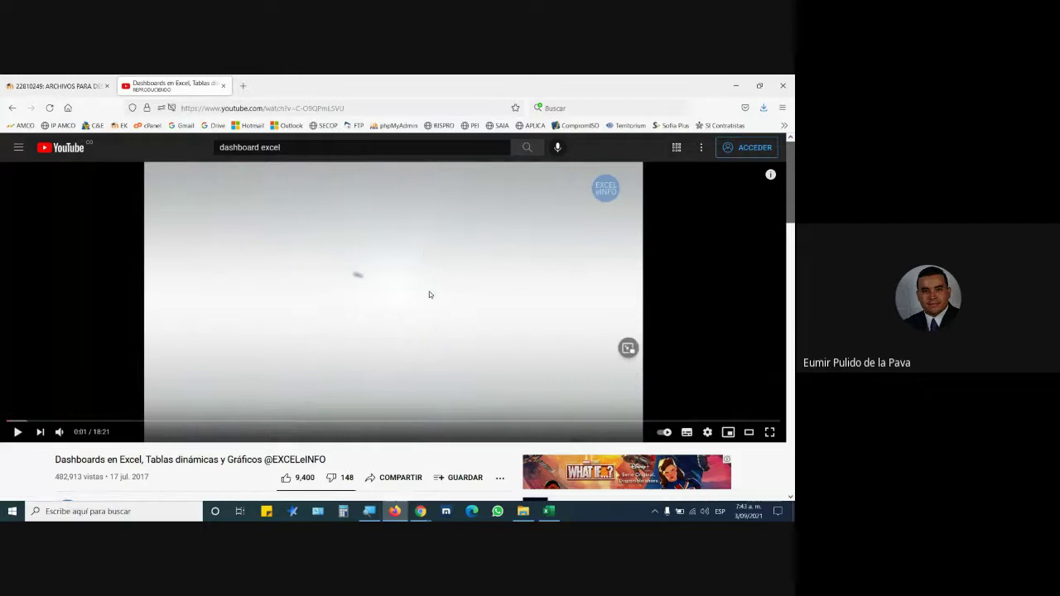
Search YouTube for 'exceleinfo add-in'.
{"action": "left_click_drag", "start_coordinate": [299, 147], "coordinate": [154, 149]}
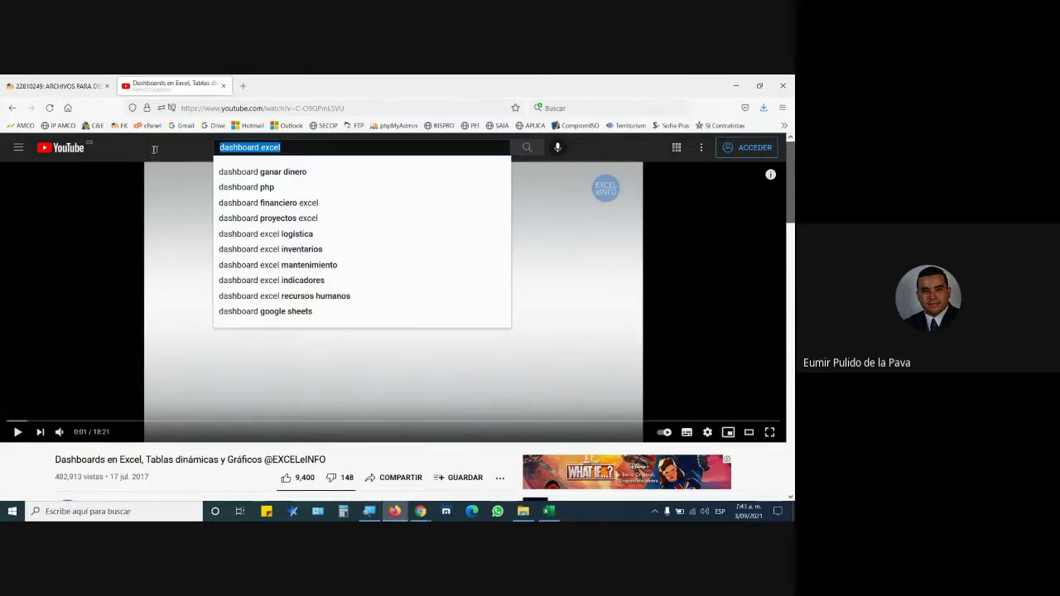
{"action": "type", "text": "excel"}
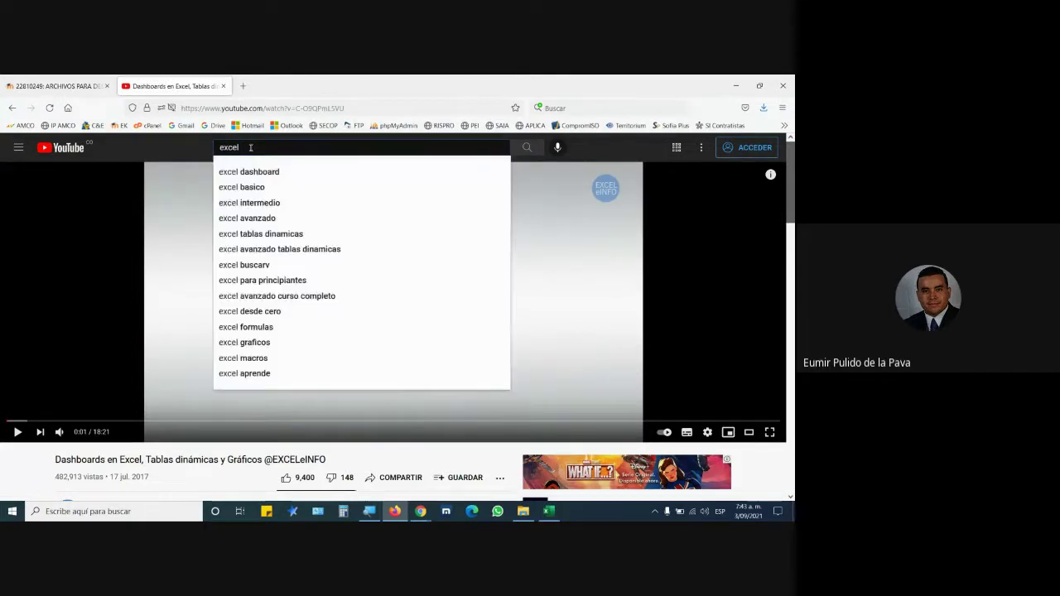
{"action": "type", "text": "e"}
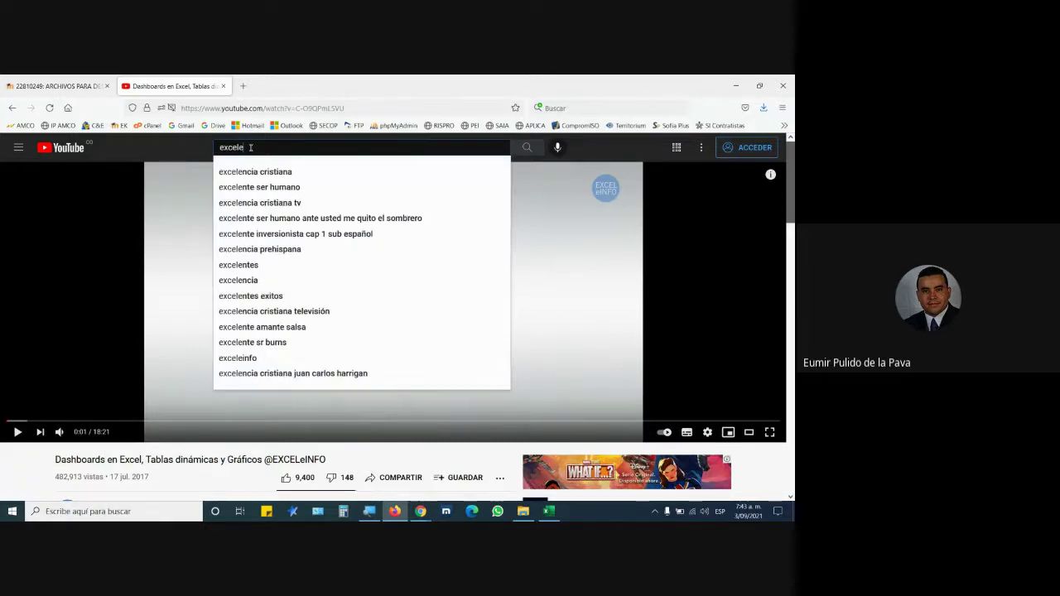
{"action": "type", "text": "info"}
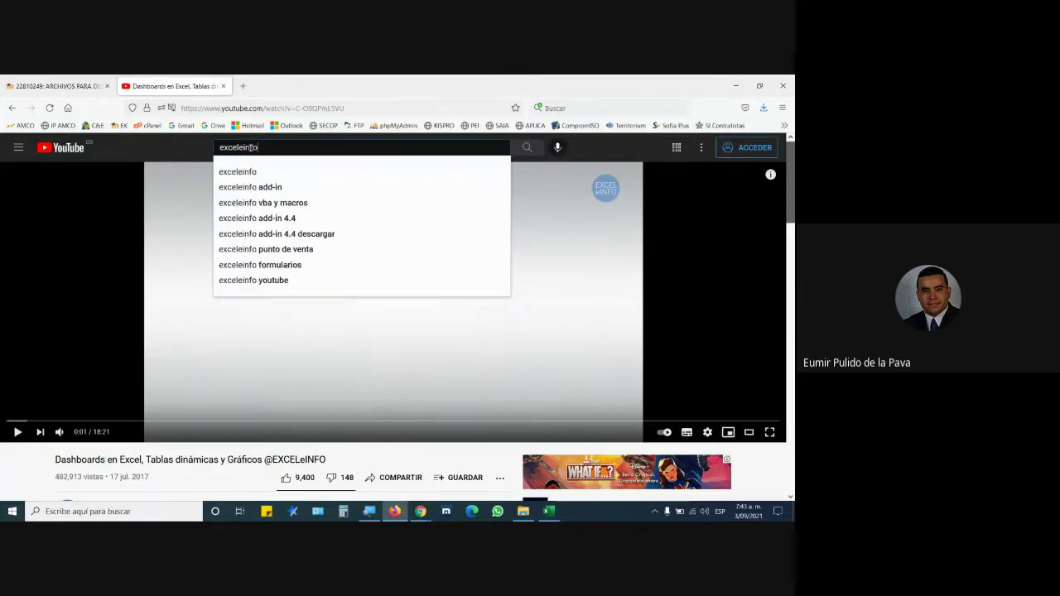
{"action": "key", "text": "Down"}
{"action": "key", "text": "Down"}
{"action": "key", "text": "Return"}
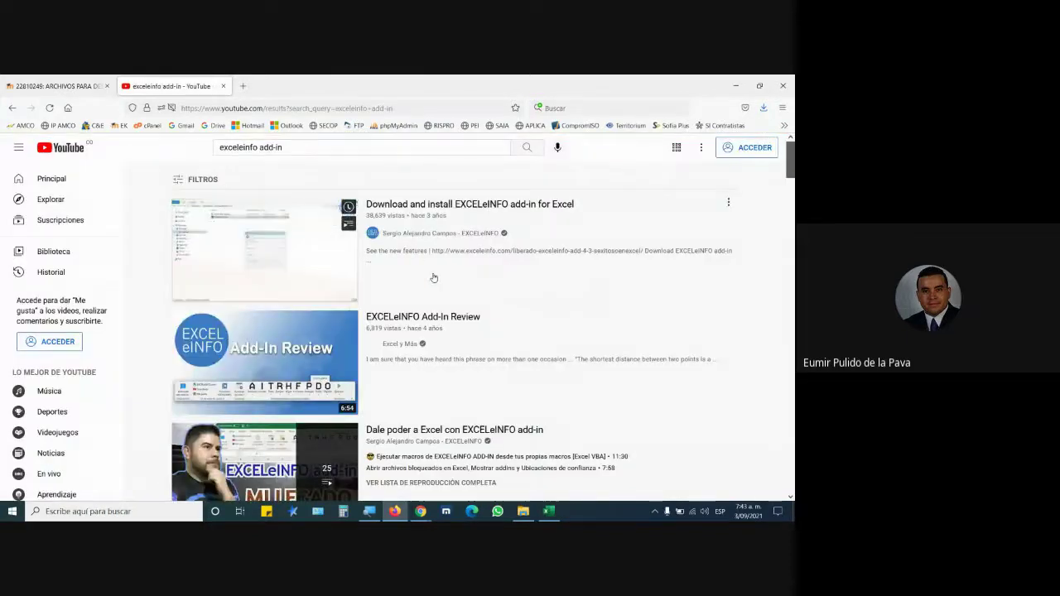
Magnify the search results and highlight 'add-in' in the query before returning to Excel.
{"action": "key", "text": "super+plus"}
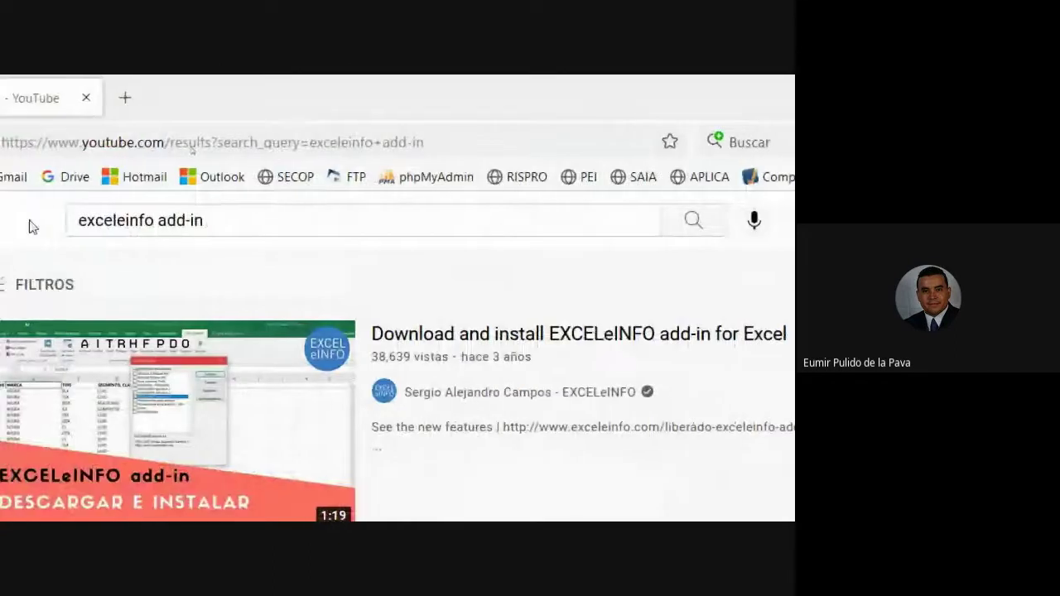
{"action": "left_click_drag", "start_coordinate": [111, 220], "coordinate": [442, 229]}
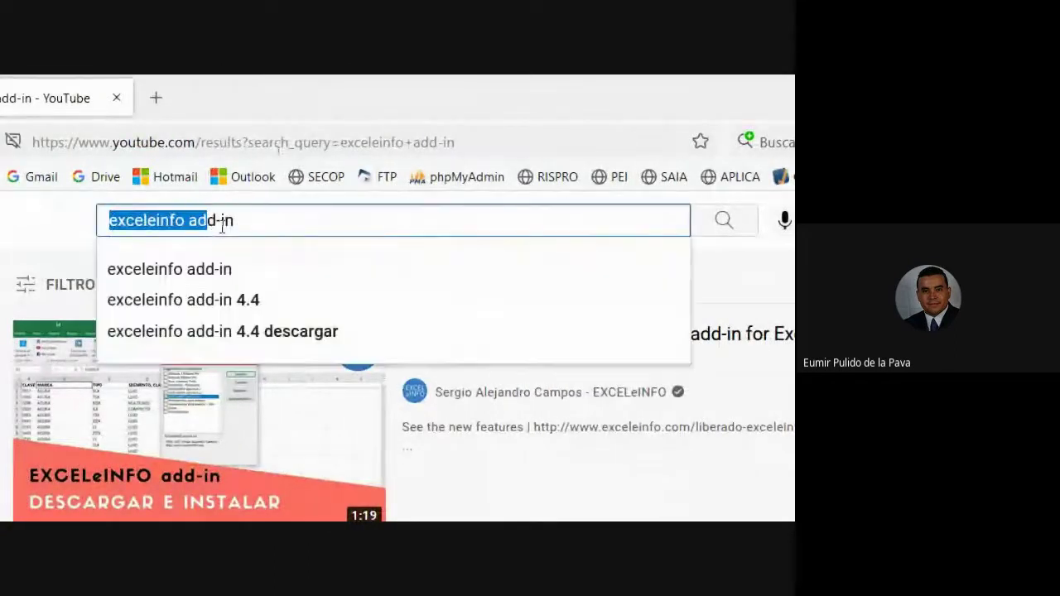
{"action": "left_click", "coordinate": [442, 220]}
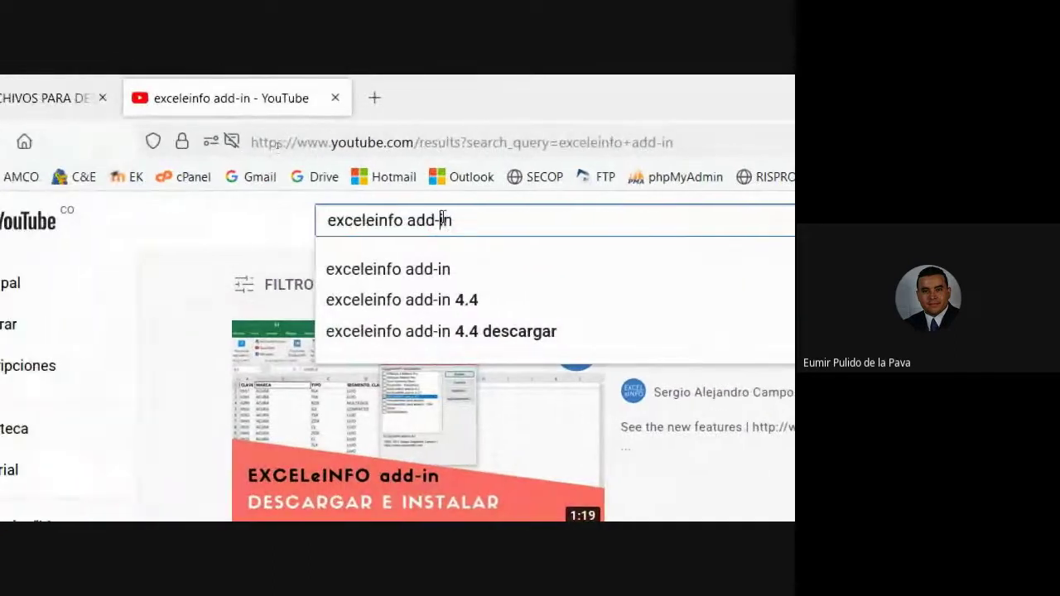
{"action": "left_click_drag", "start_coordinate": [408, 220], "coordinate": [457, 221]}
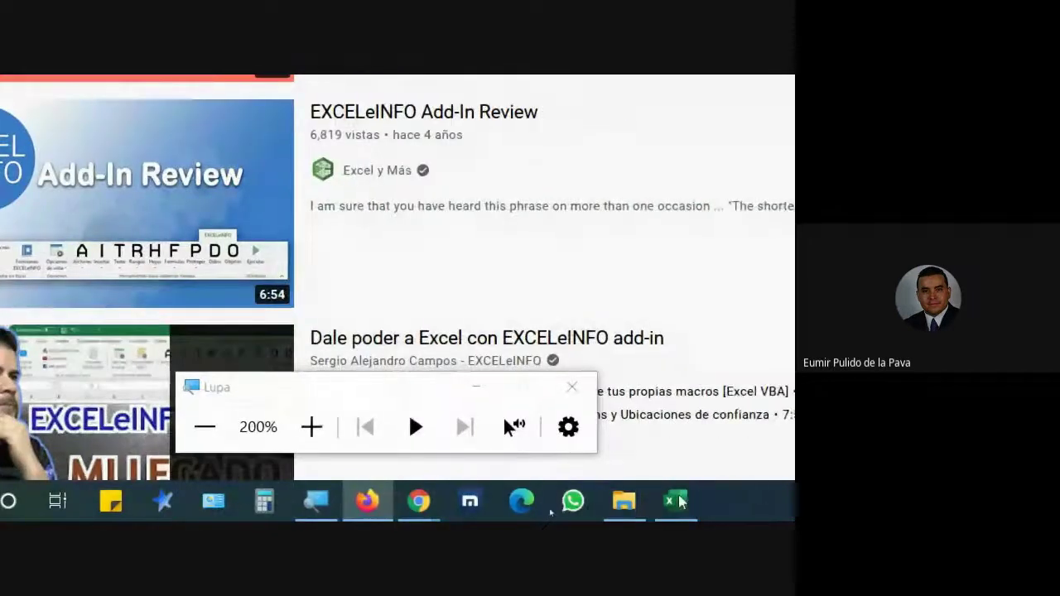
{"action": "left_click", "coordinate": [675, 501]}
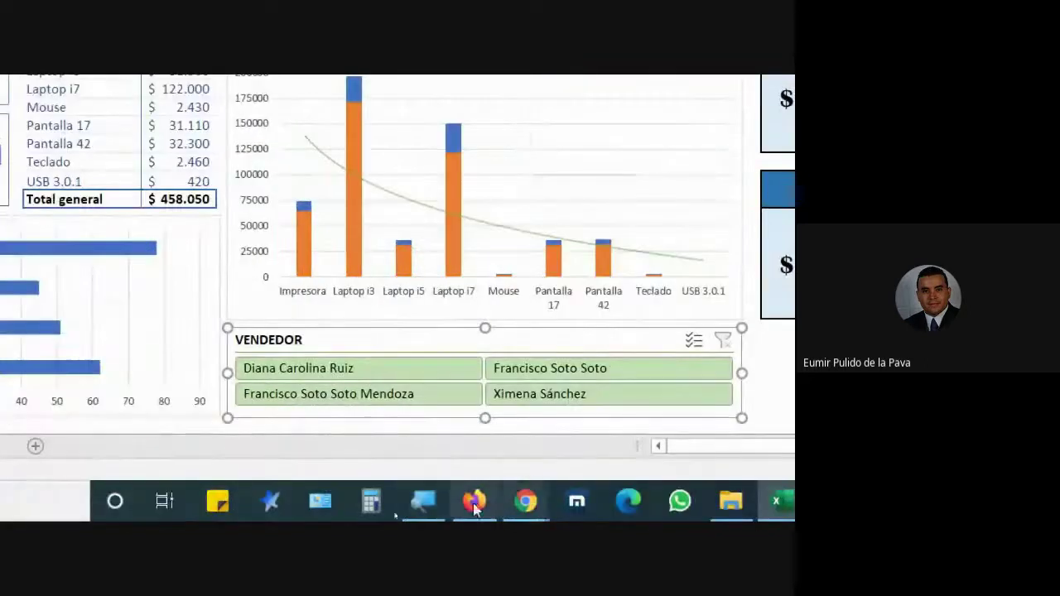
Reset the magnifier, add a new sheet and enter nombres, apellidos, fecha de nacimiento in C4:E4.
{"action": "left_click", "coordinate": [421, 501]}
{"action": "left_click", "coordinate": [311, 426]}
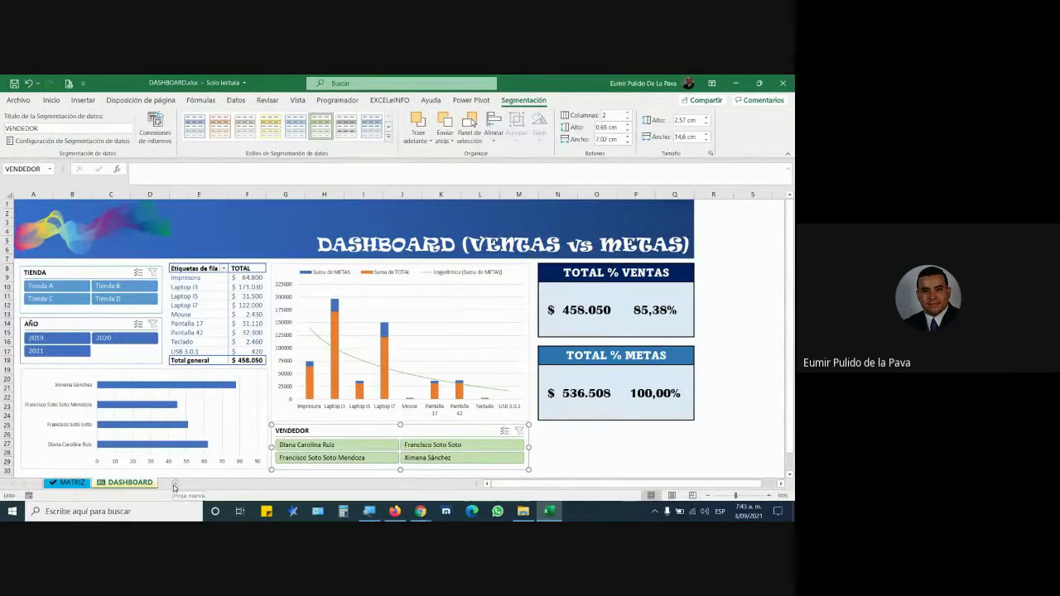
{"action": "left_click", "coordinate": [174, 486]}
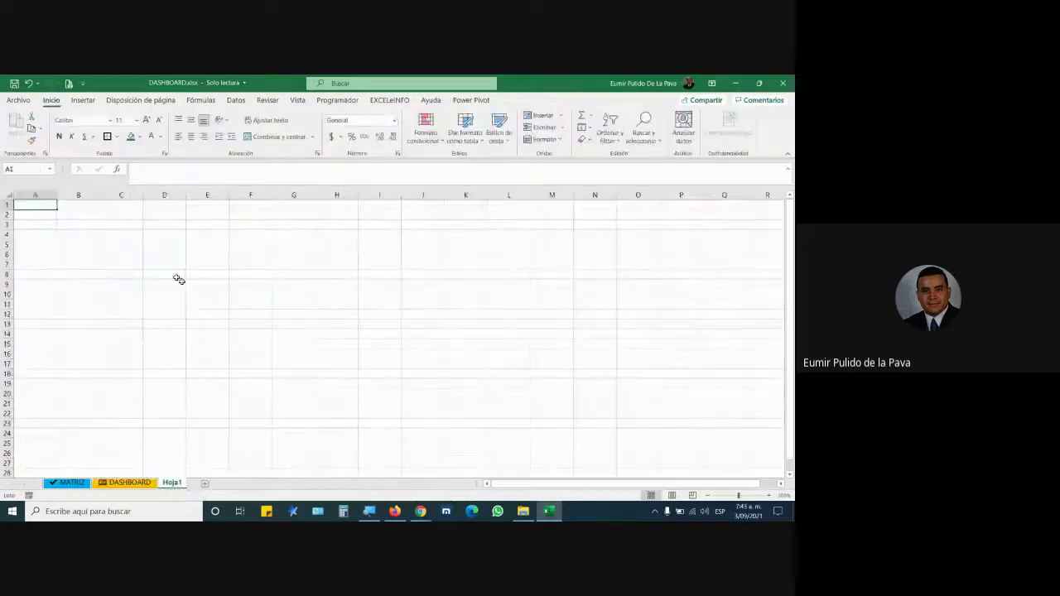
{"action": "left_click", "coordinate": [135, 235]}
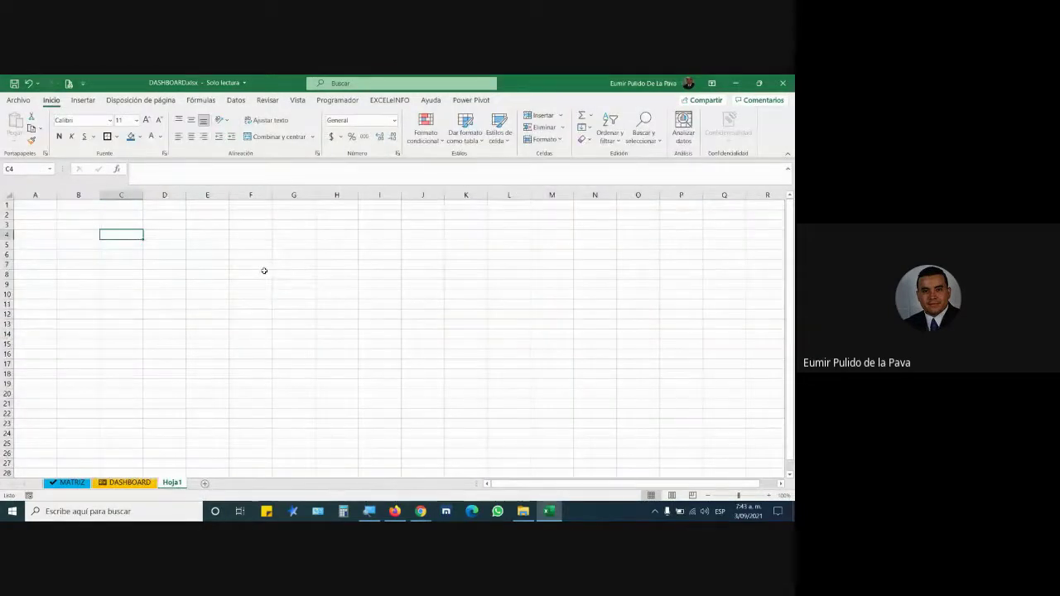
{"action": "type", "text": "nombres"}
{"action": "key", "text": "Tab"}
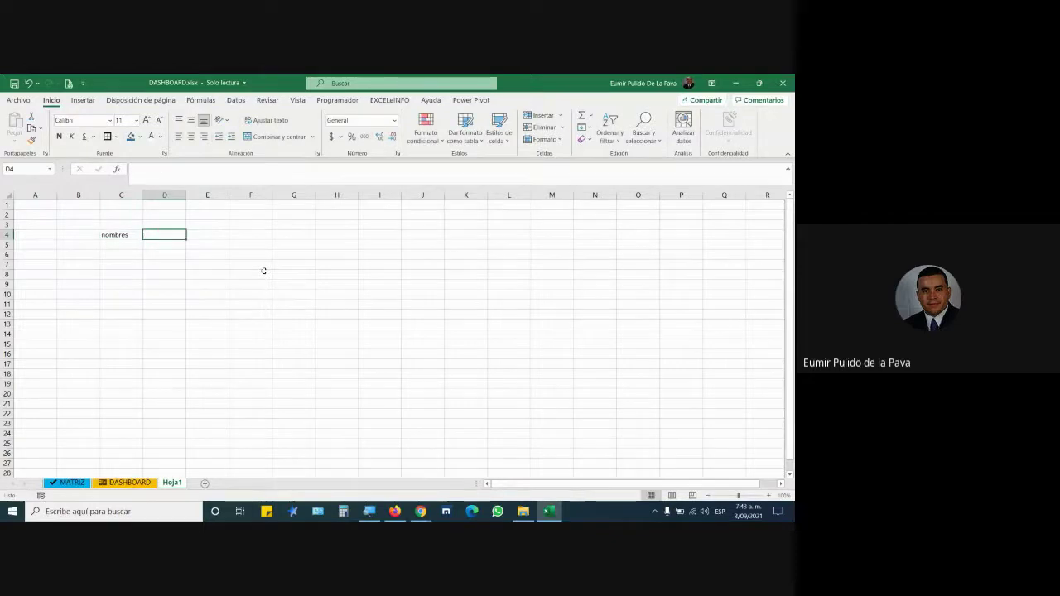
{"action": "type", "text": "apellidos"}
{"action": "key", "text": "Tab"}
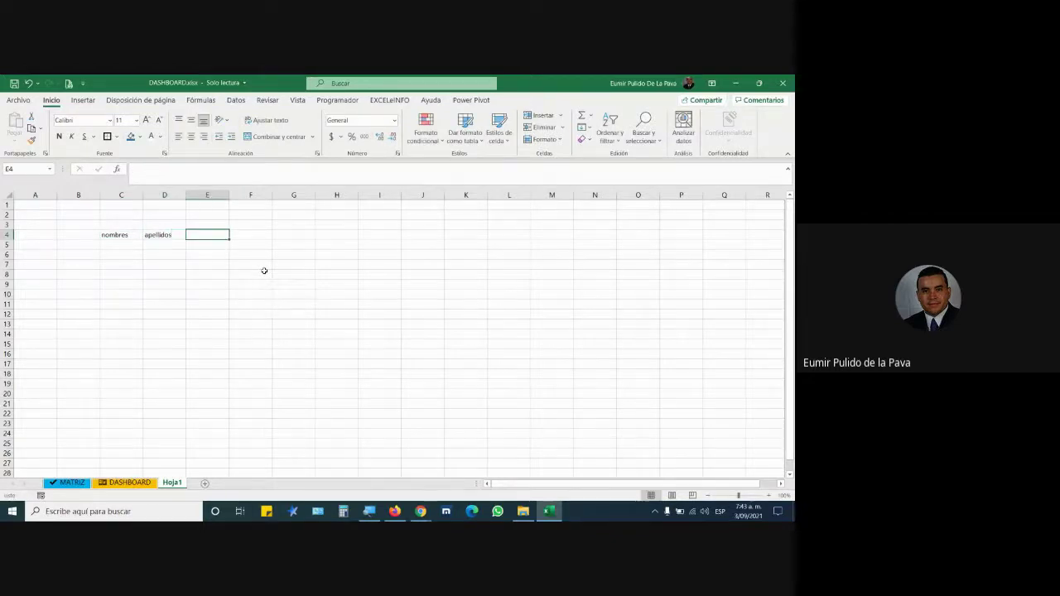
{"action": "type", "text": "fecha de naci"}
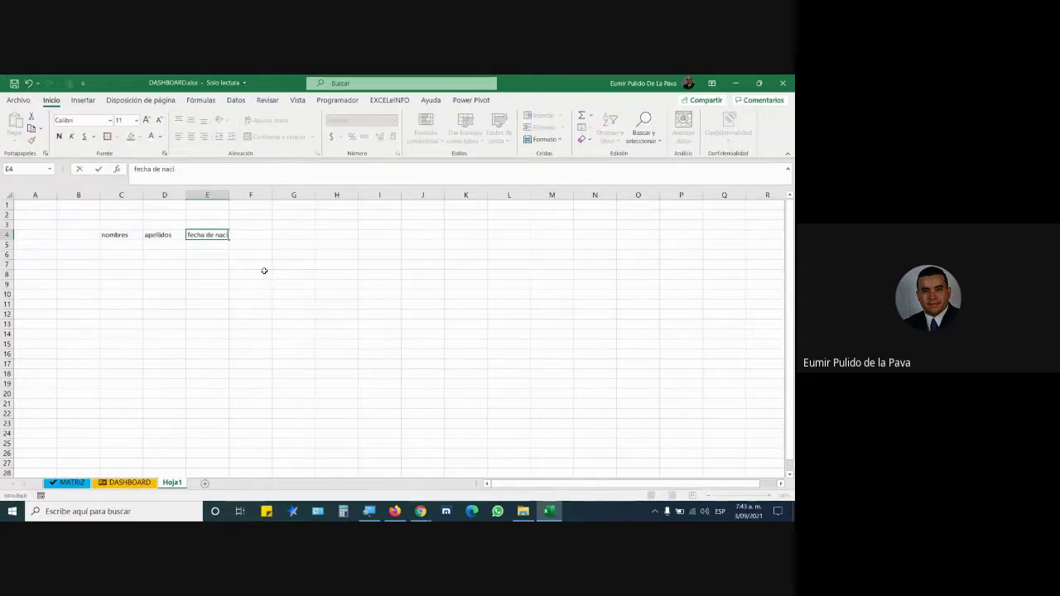
{"action": "type", "text": "miento"}
{"action": "key", "text": "Return"}
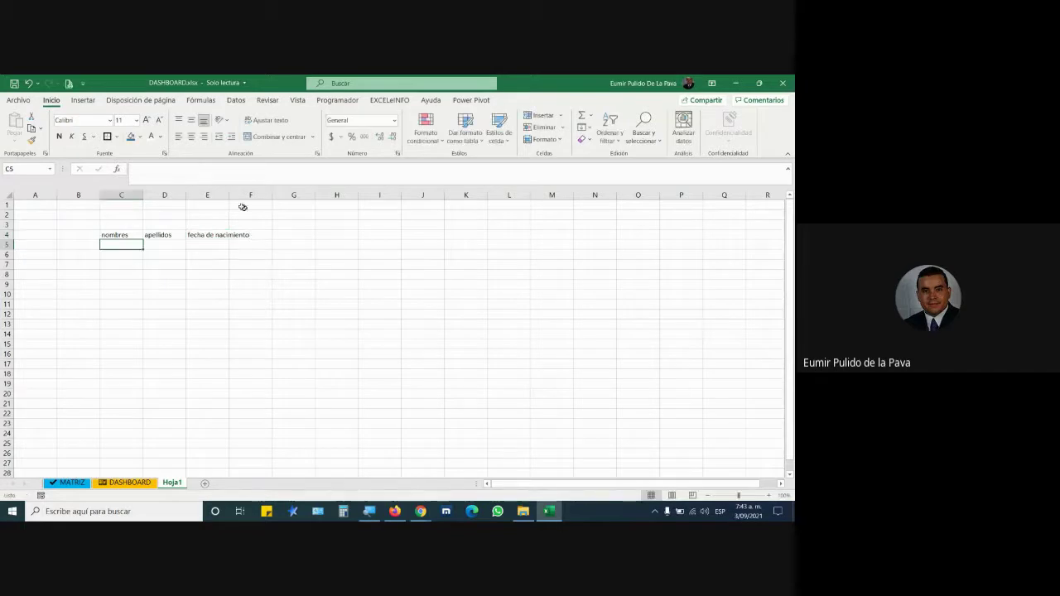
Autofit column E, select the C4:E4 headers, and switch back to the Meet call.
{"action": "double_click", "coordinate": [230, 194]}
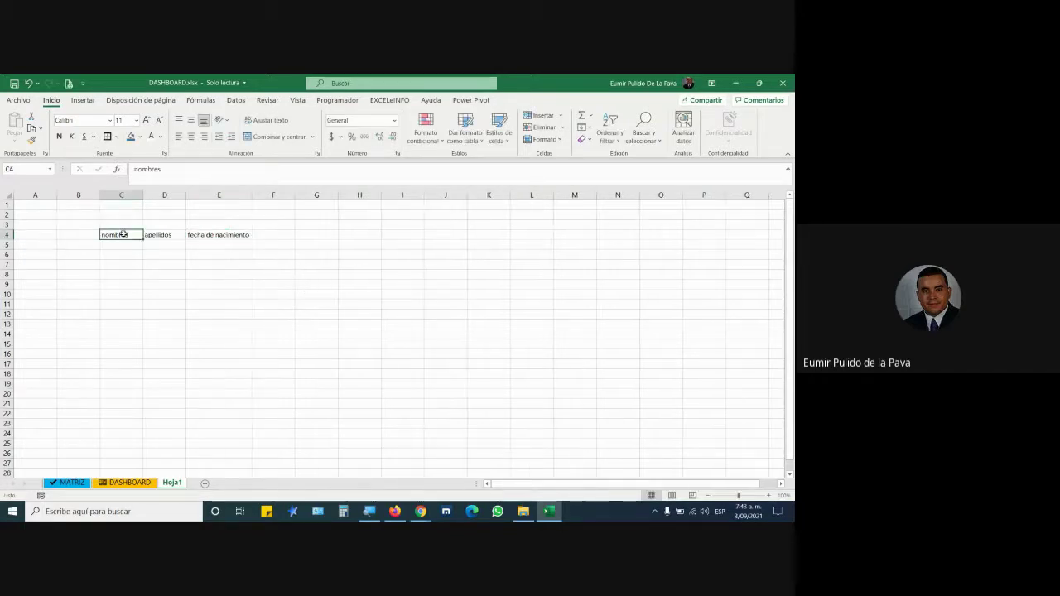
{"action": "left_click_drag", "start_coordinate": [113, 234], "coordinate": [240, 234]}
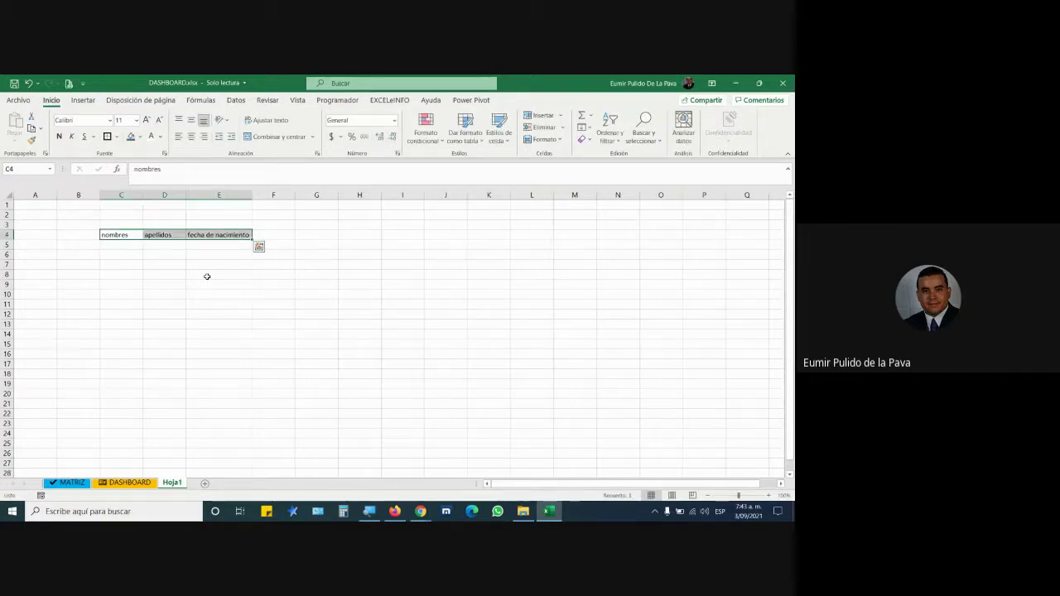
{"action": "left_click", "coordinate": [383, 467]}
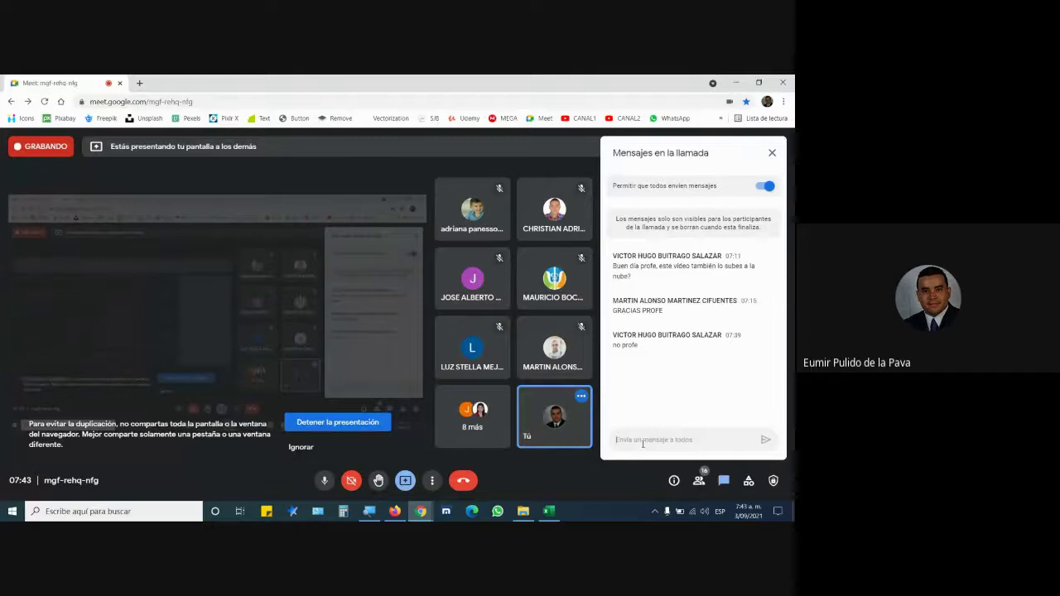
{"action": "key", "text": "alt+Tab"}
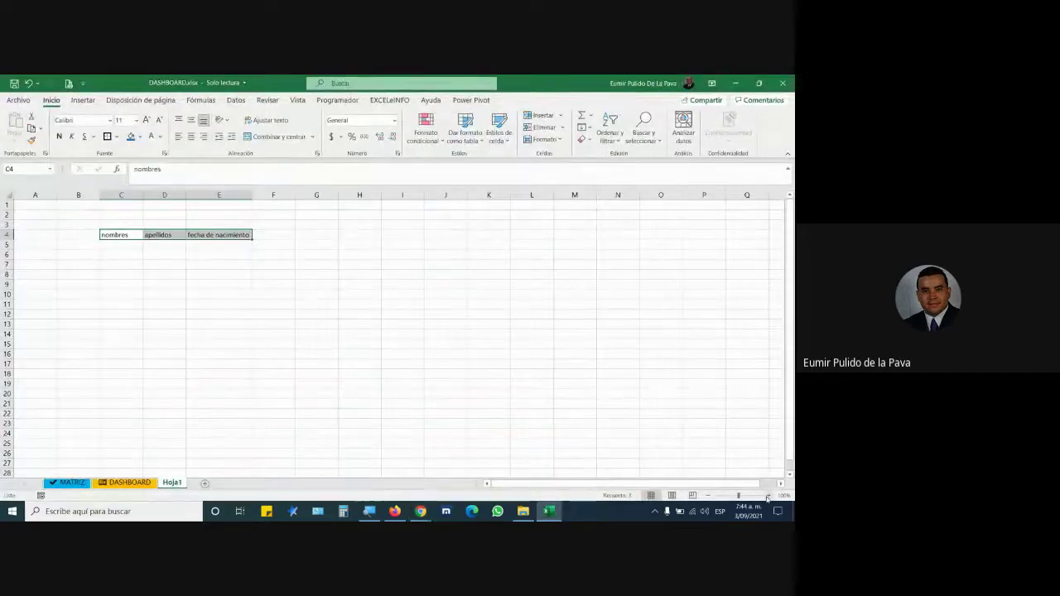
{"action": "scroll", "coordinate": [191, 255], "scroll_direction": "up", "scroll_amount": 5}
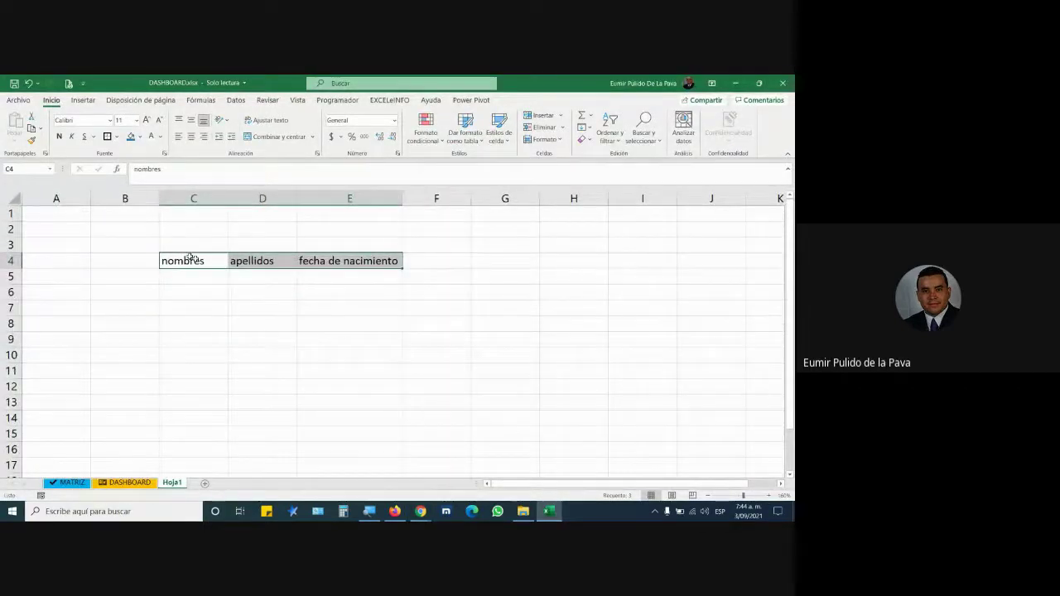
{"action": "key", "text": "alt+Tab"}
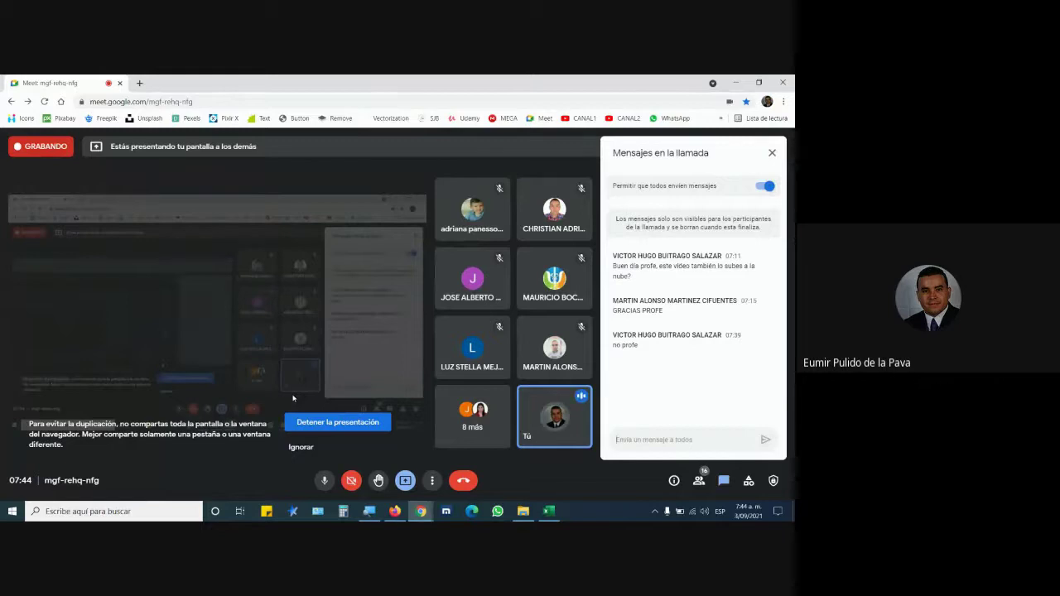
Show the ARCHIVOS PARA DESCARGAR course page in Firefox.
{"action": "left_click", "coordinate": [395, 511]}
{"action": "left_click", "coordinate": [82, 87]}
{"action": "scroll", "coordinate": [336, 379], "scroll_direction": "down", "scroll_amount": 2}
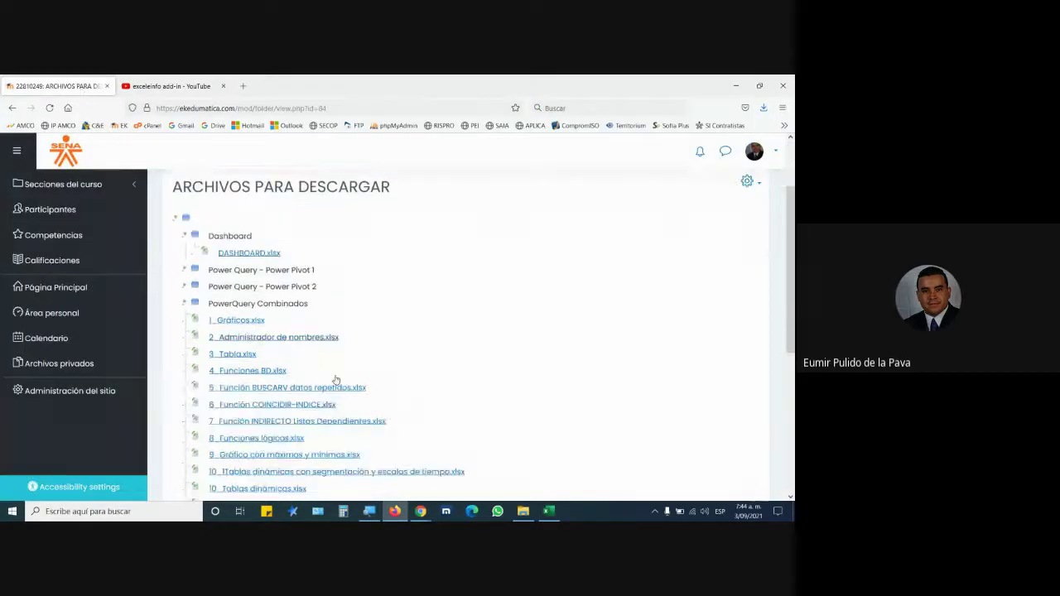
{"action": "scroll", "coordinate": [336, 378], "scroll_direction": "down", "scroll_amount": 5}
Browse to Documentos > MEMORIA > EXCEL MATERIAL and drag EXCELeINFO-4.4.zip onto the course page.
{"action": "left_click", "coordinate": [524, 511]}
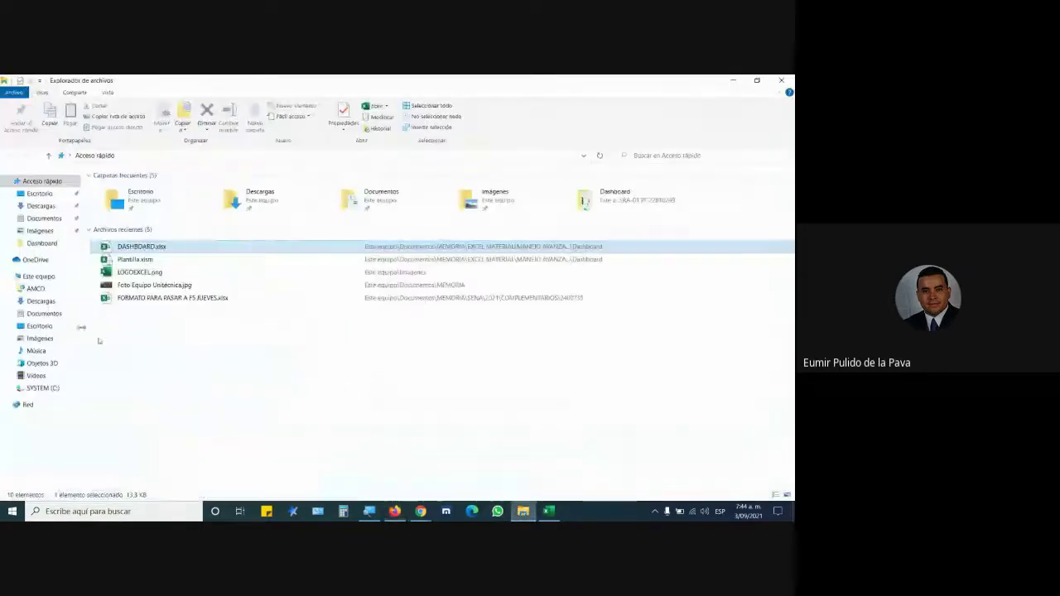
{"action": "left_click", "coordinate": [47, 325]}
{"action": "left_click", "coordinate": [46, 314]}
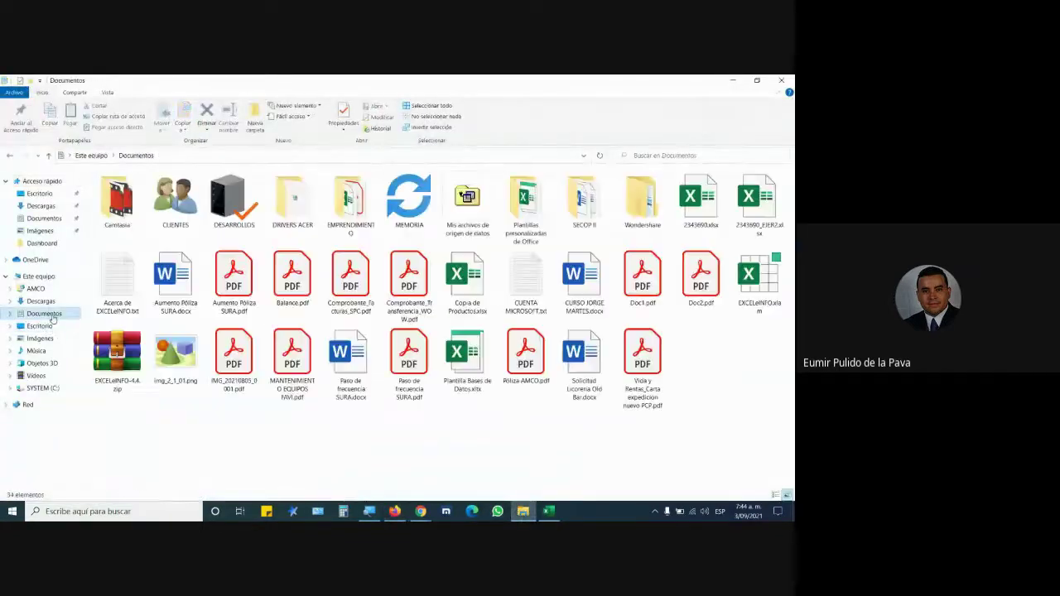
{"action": "double_click", "coordinate": [418, 195]}
{"action": "double_click", "coordinate": [421, 178]}
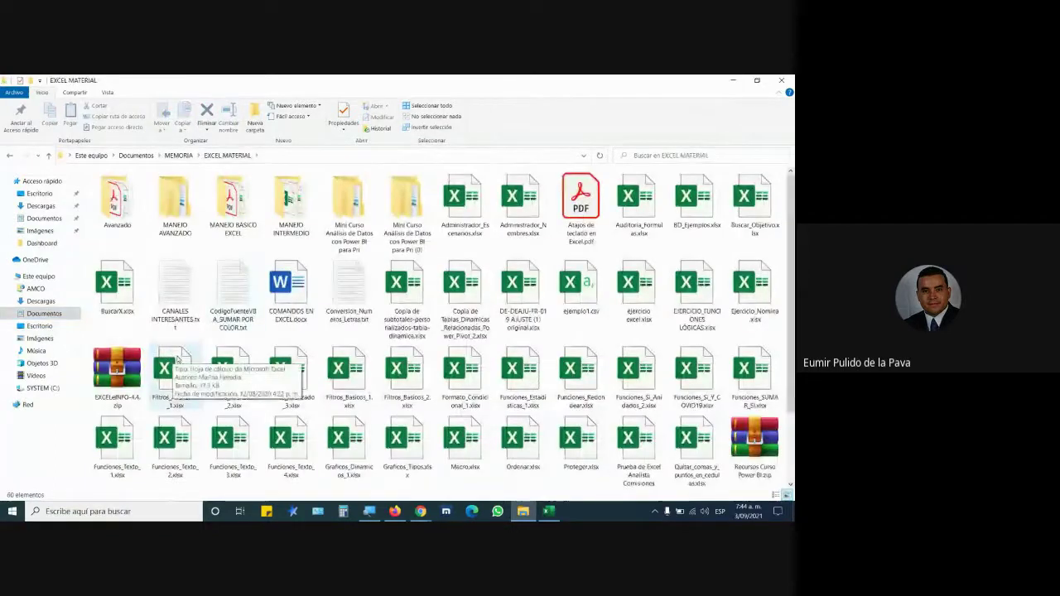
{"action": "mouse_move", "coordinate": [117, 368]}
{"action": "left_mouse_down"}
{"action": "mouse_move", "coordinate": [405, 510]}
{"action": "mouse_move", "coordinate": [433, 284]}
{"action": "left_mouse_up"}
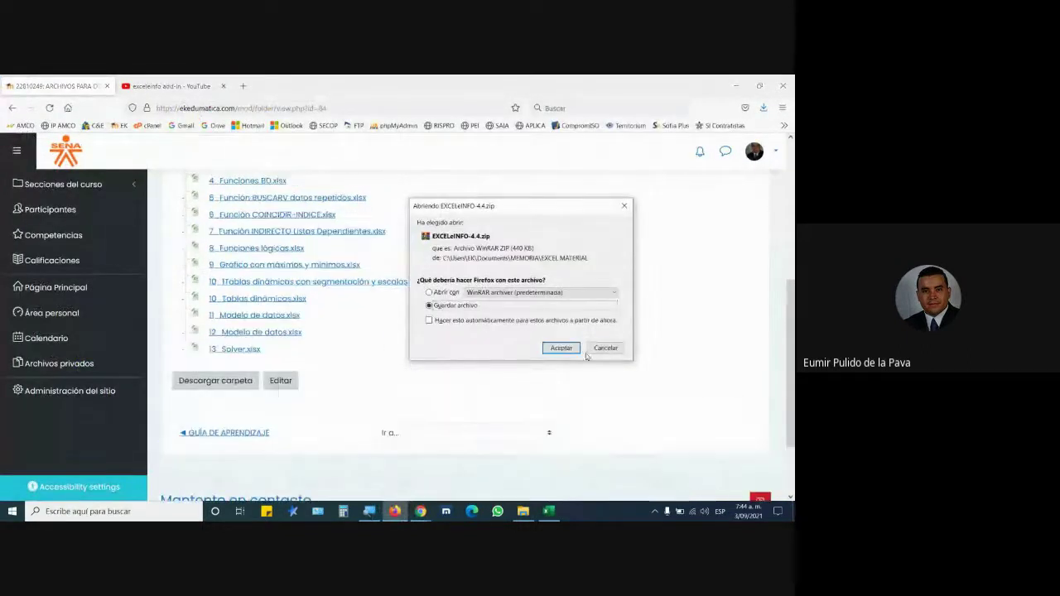
Cancel the open dialog, upload EXCELeINFO-4.4.zip into the course folder and save the changes.
{"action": "left_click", "coordinate": [605, 348]}
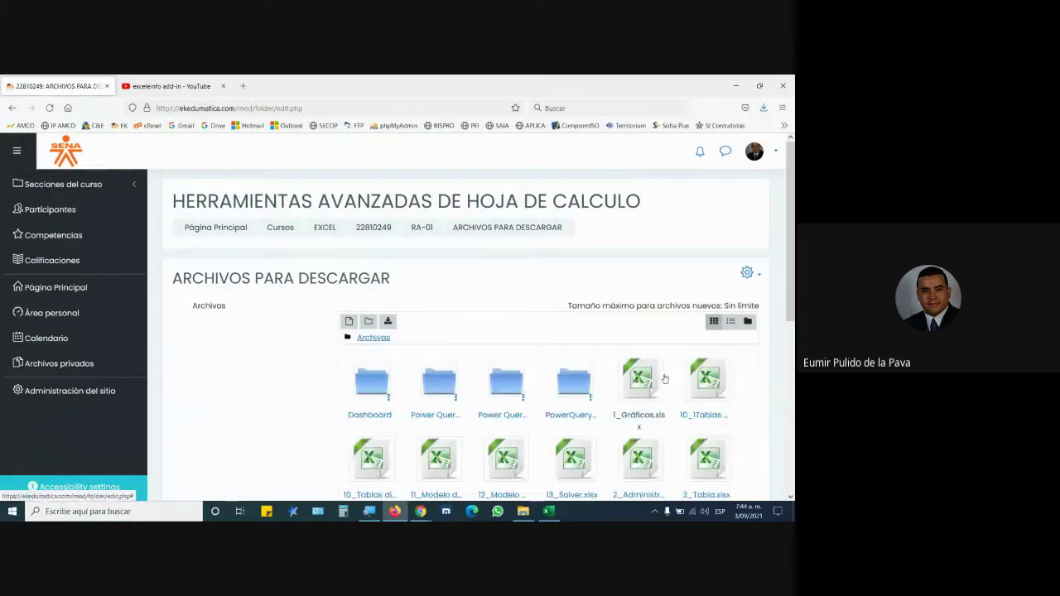
{"action": "scroll", "coordinate": [664, 378], "scroll_direction": "down", "scroll_amount": 5}
{"action": "left_click", "coordinate": [523, 511]}
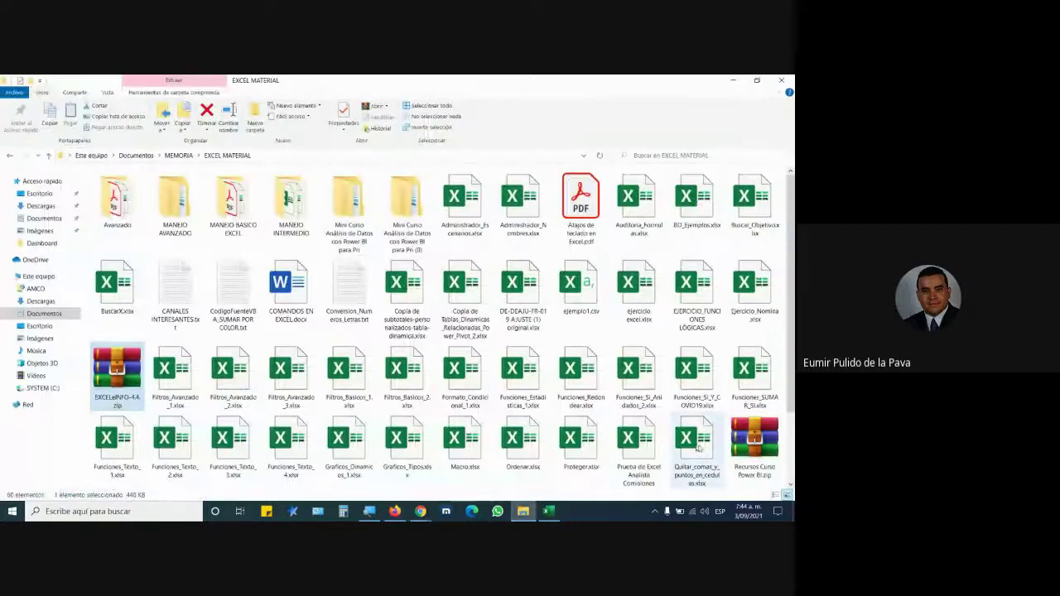
{"action": "mouse_move", "coordinate": [117, 371]}
{"action": "left_mouse_down"}
{"action": "mouse_move", "coordinate": [395, 518]}
{"action": "mouse_move", "coordinate": [710, 265]}
{"action": "left_mouse_up"}
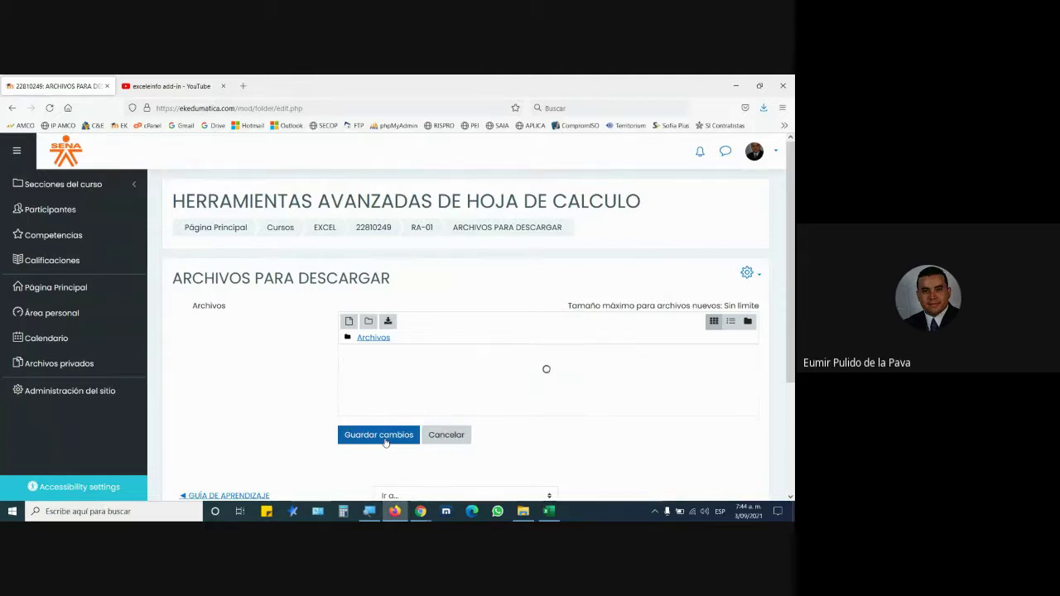
{"action": "scroll", "coordinate": [413, 457], "scroll_direction": "down", "scroll_amount": 5}
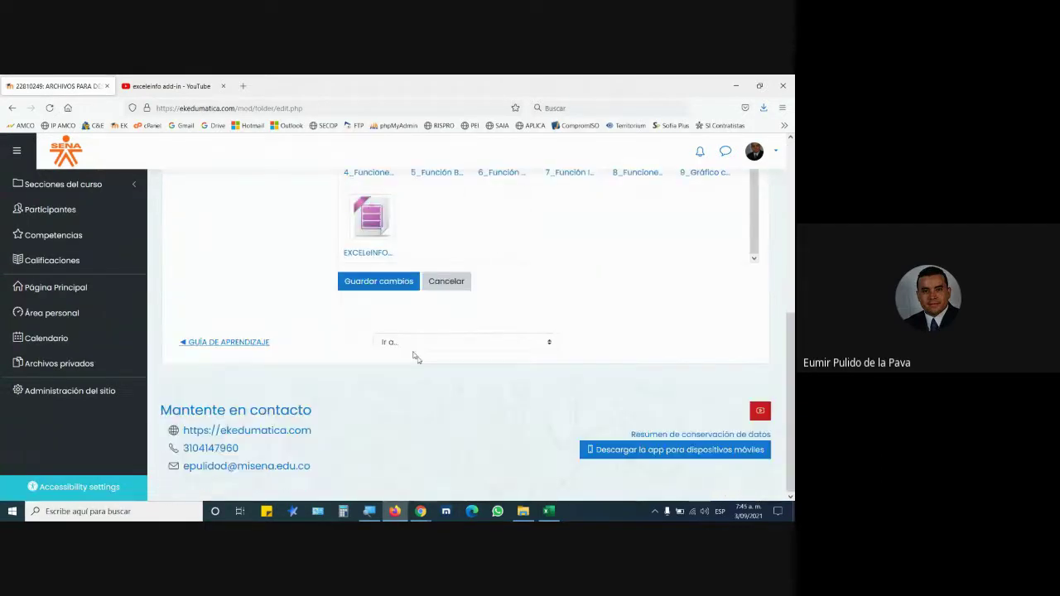
{"action": "left_click", "coordinate": [379, 279]}
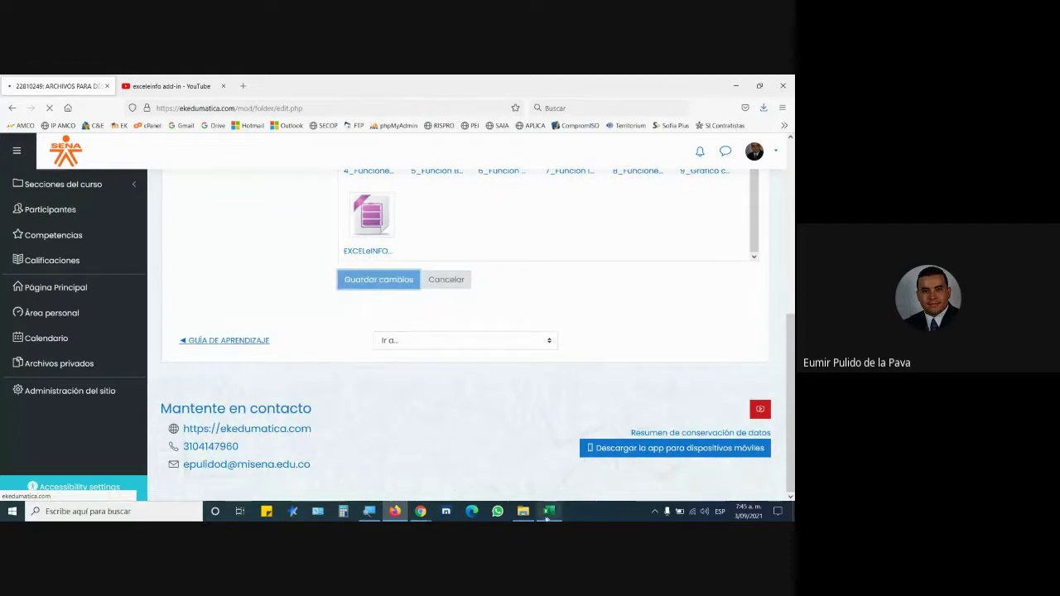
{"action": "left_click", "coordinate": [421, 512]}
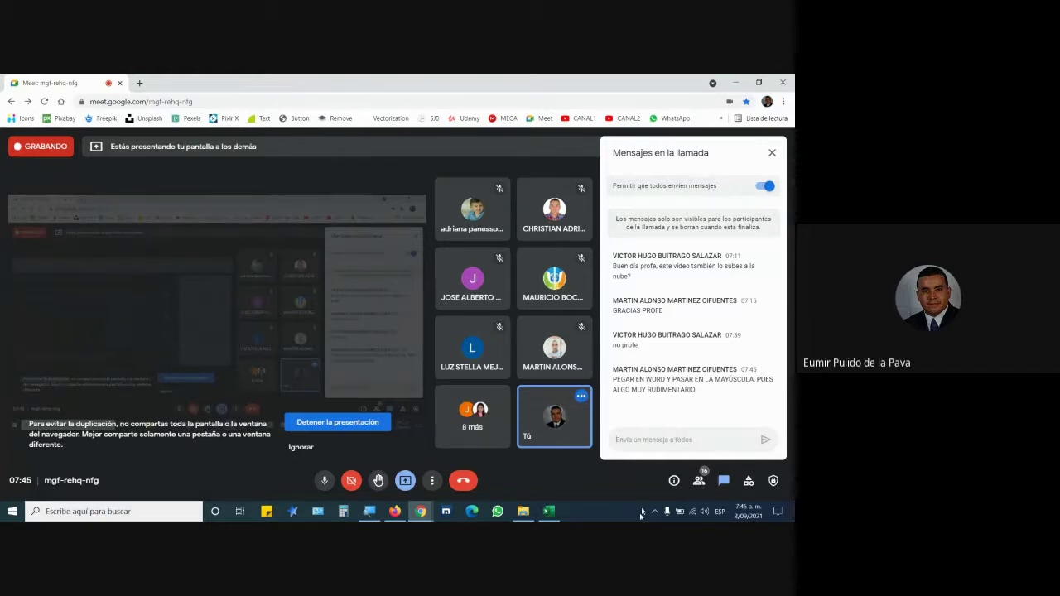
Start a blank Word document and type Nombres and Apellidos on separate lines.
{"action": "left_click", "coordinate": [12, 511]}
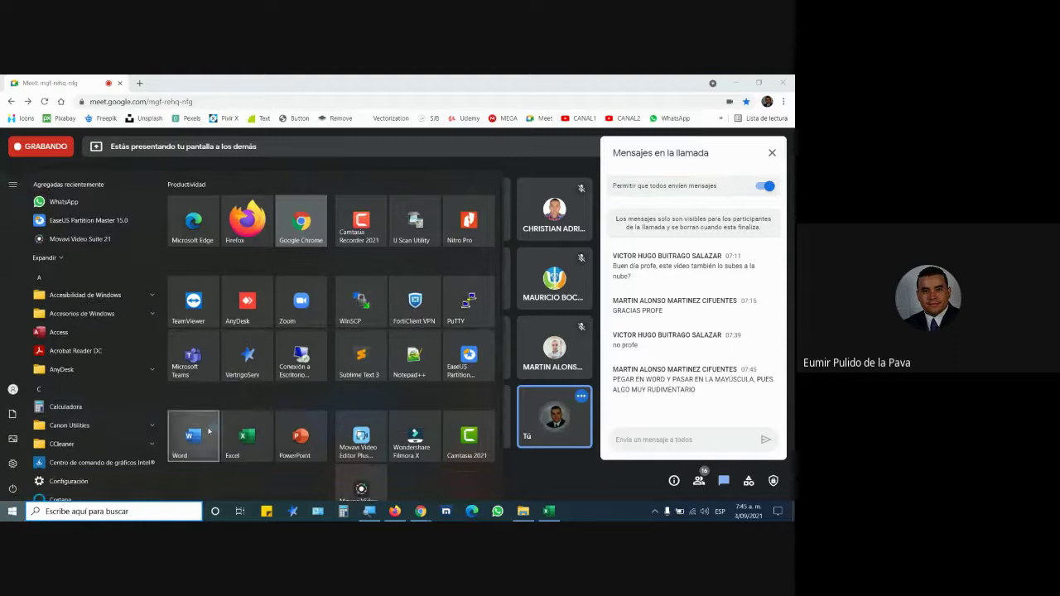
{"action": "left_click", "coordinate": [193, 436]}
{"action": "left_click", "coordinate": [156, 189]}
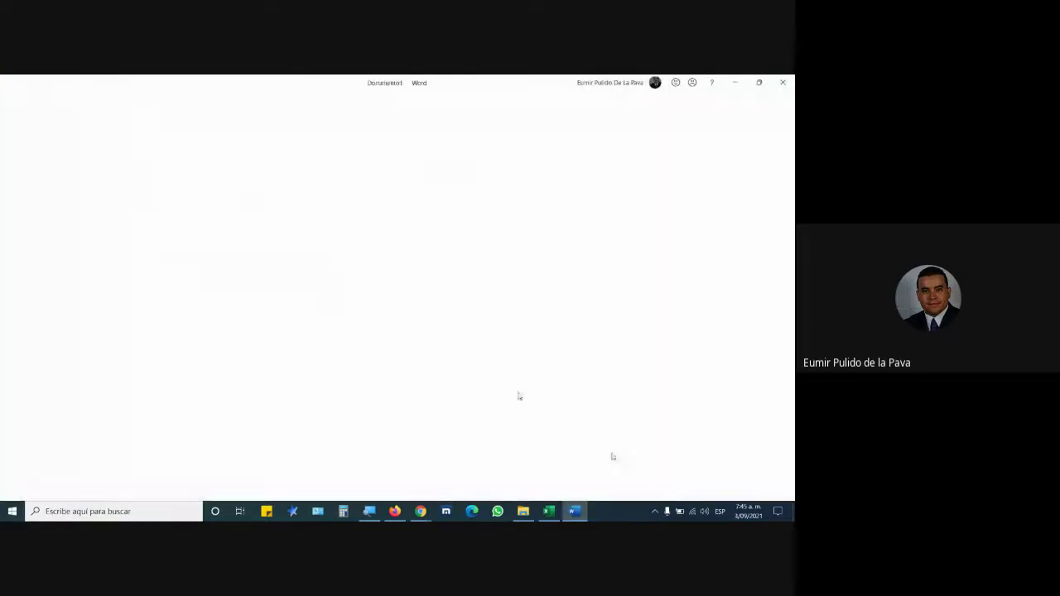
{"action": "type", "text": "nom"}
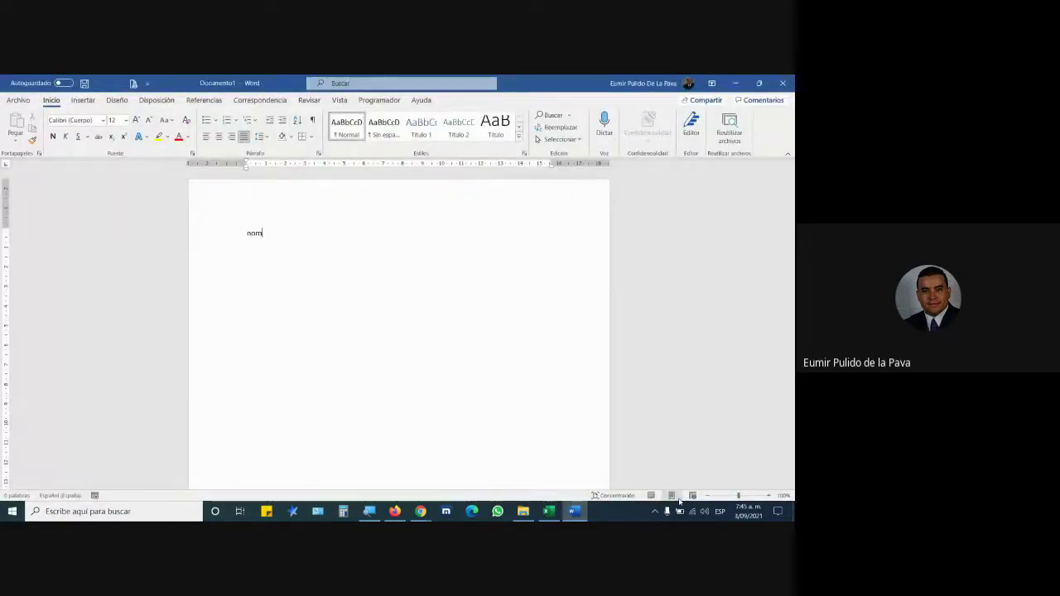
{"action": "type", "text": "bres"}
{"action": "key", "text": "Return"}
{"action": "type", "text": "ap"}
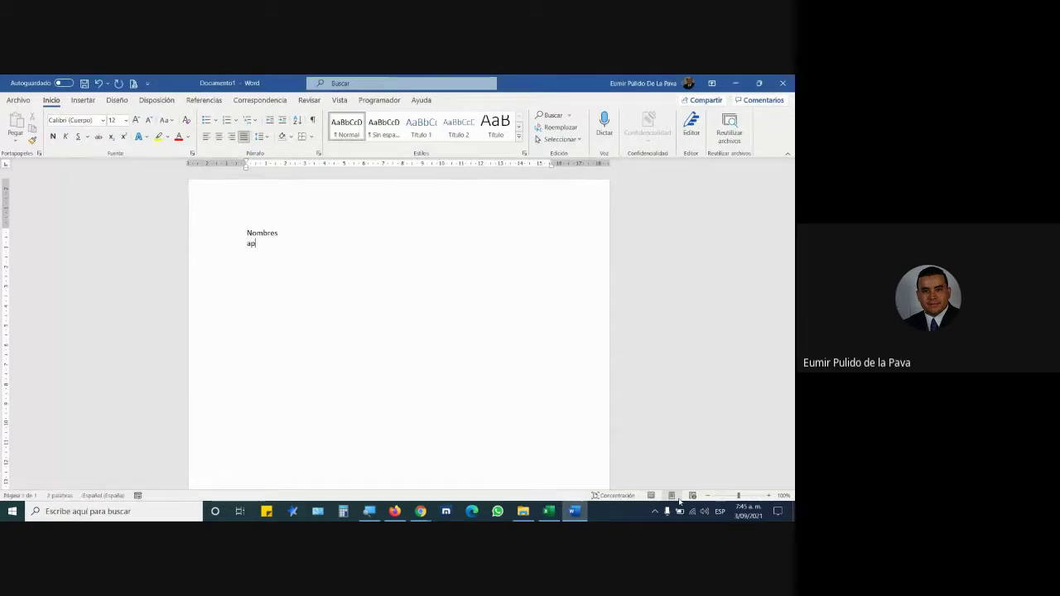
{"action": "type", "text": "llidos"}
{"action": "key", "text": "Return"}
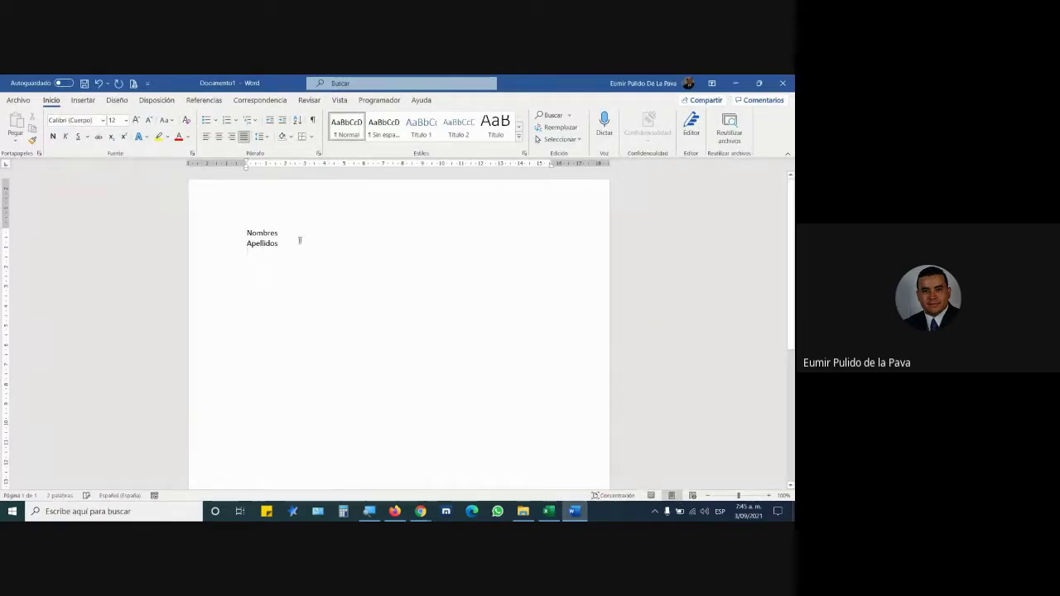
Convert both lines to MAYÚSCULAS with the change-case option.
{"action": "left_click_drag", "start_coordinate": [221, 239], "coordinate": [221, 253]}
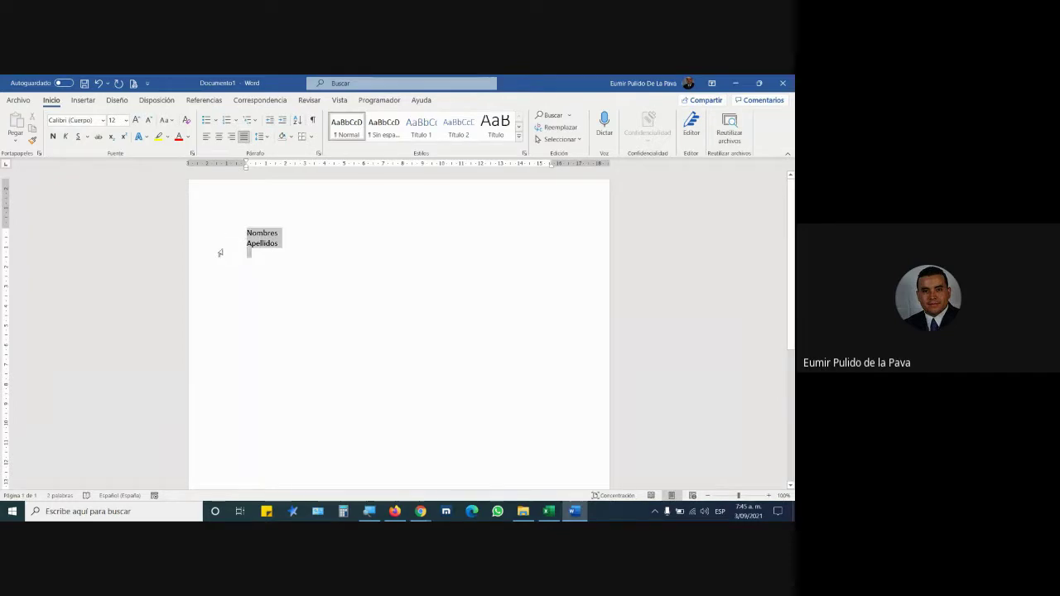
{"action": "left_click", "coordinate": [168, 120]}
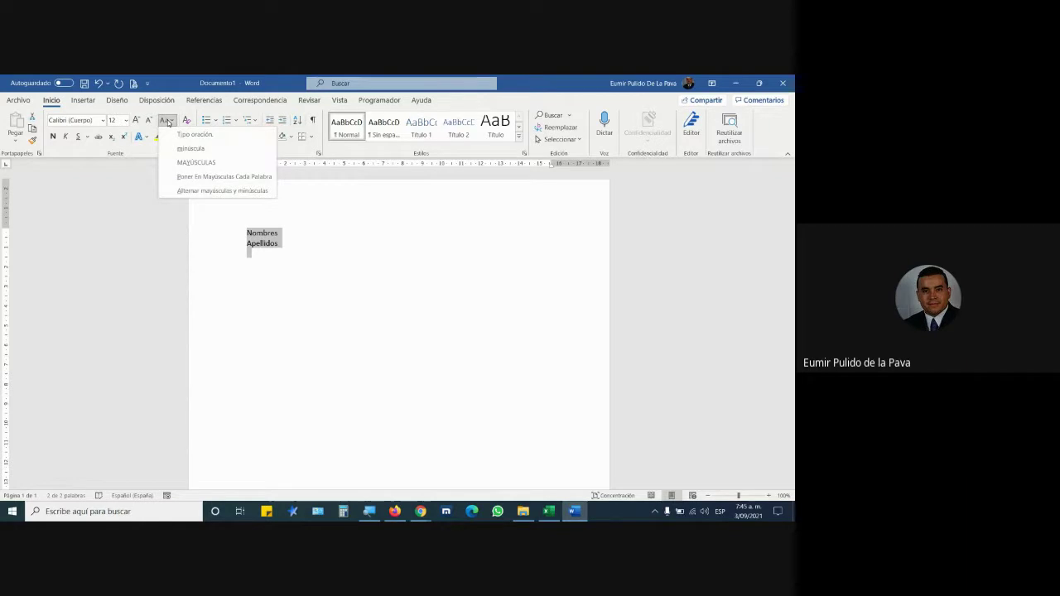
{"action": "left_click", "coordinate": [184, 164]}
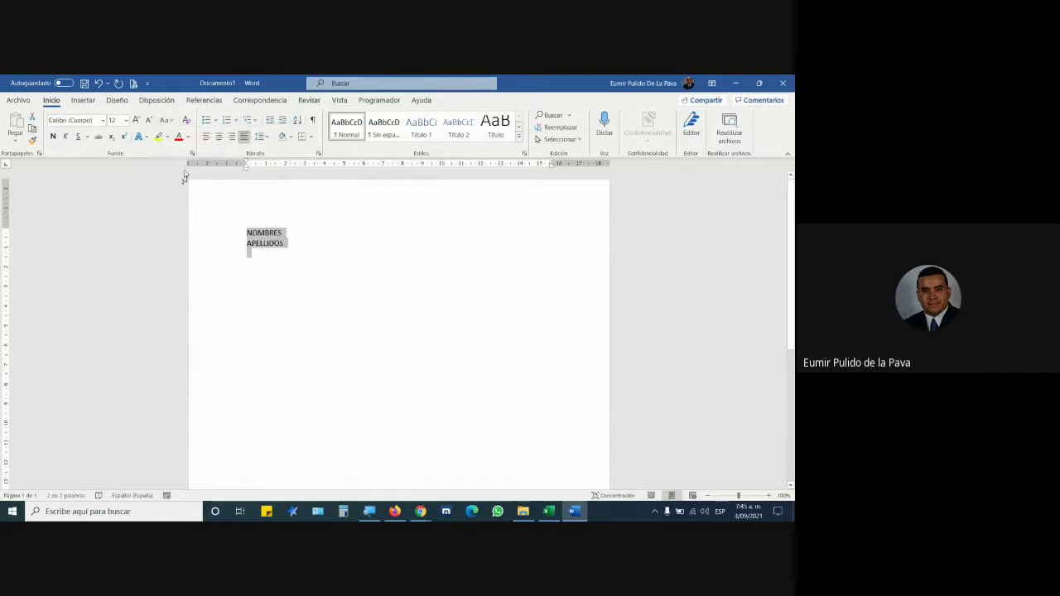
{"action": "left_click", "coordinate": [548, 511]}
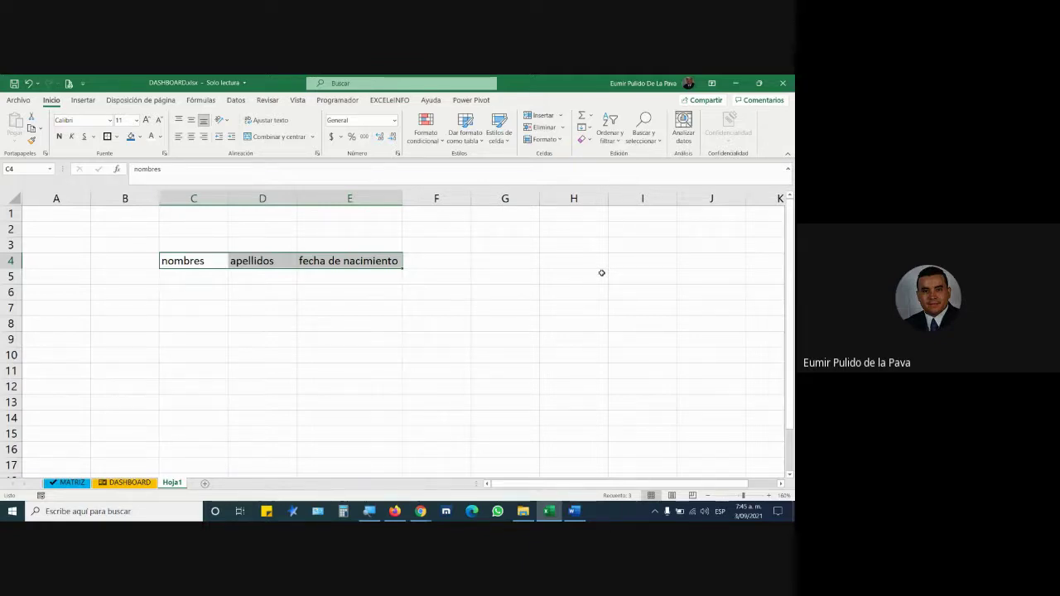
{"action": "left_click", "coordinate": [205, 279]}
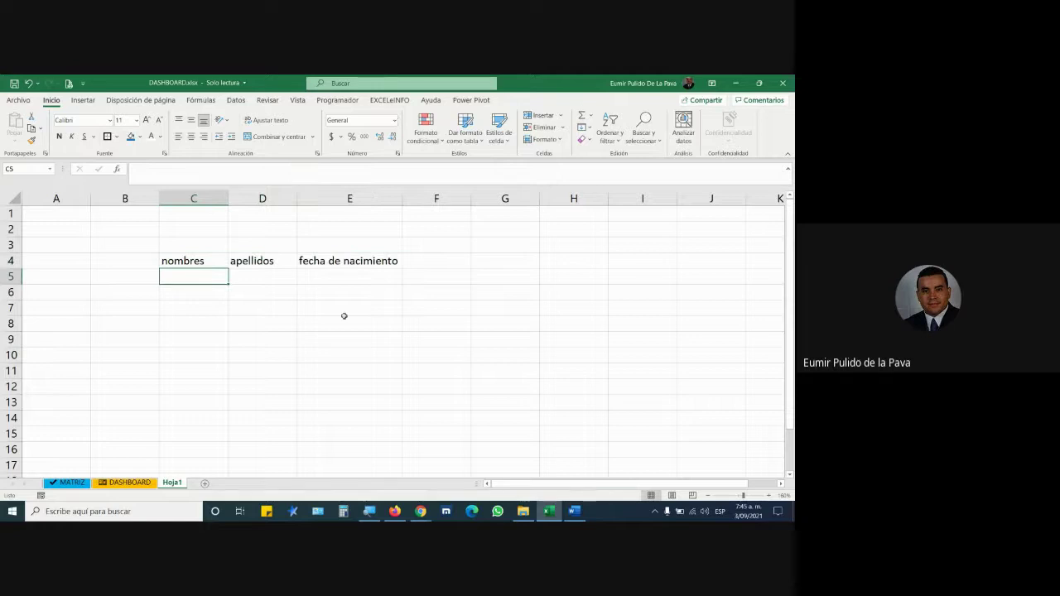
{"action": "type", "text": "=mayusc"}
{"action": "key", "text": "Tab"}
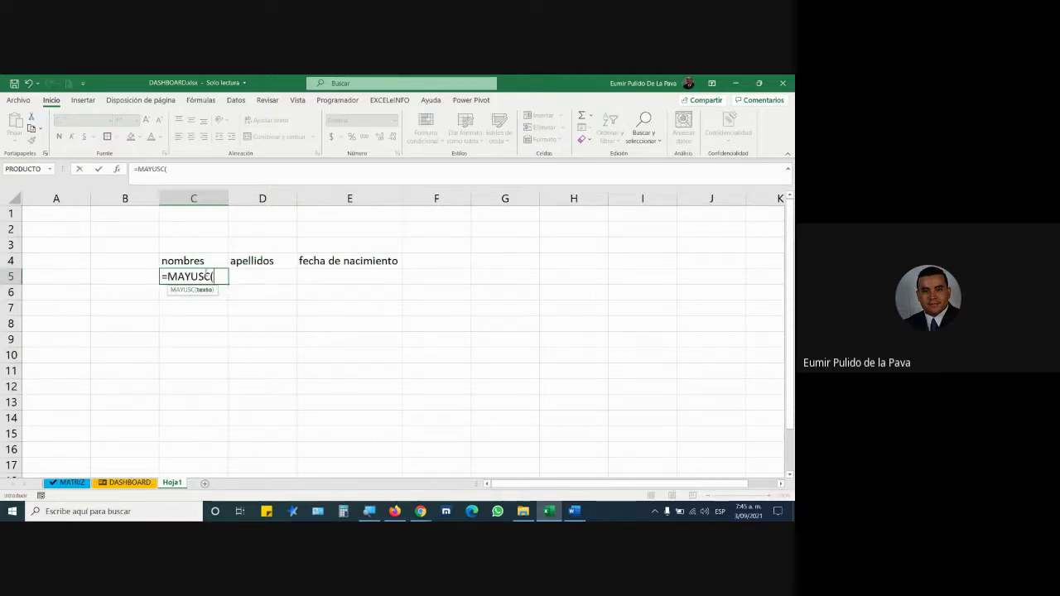
{"action": "left_click", "coordinate": [191, 262]}
{"action": "type", "text": ")"}
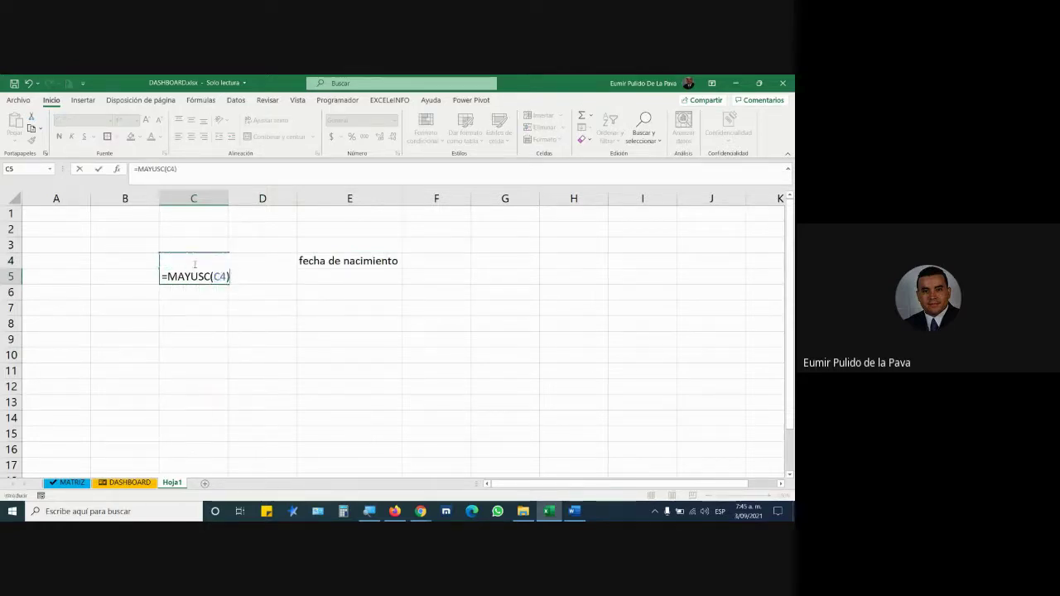
{"action": "key", "text": "Return"}
{"action": "left_click", "coordinate": [199, 277]}
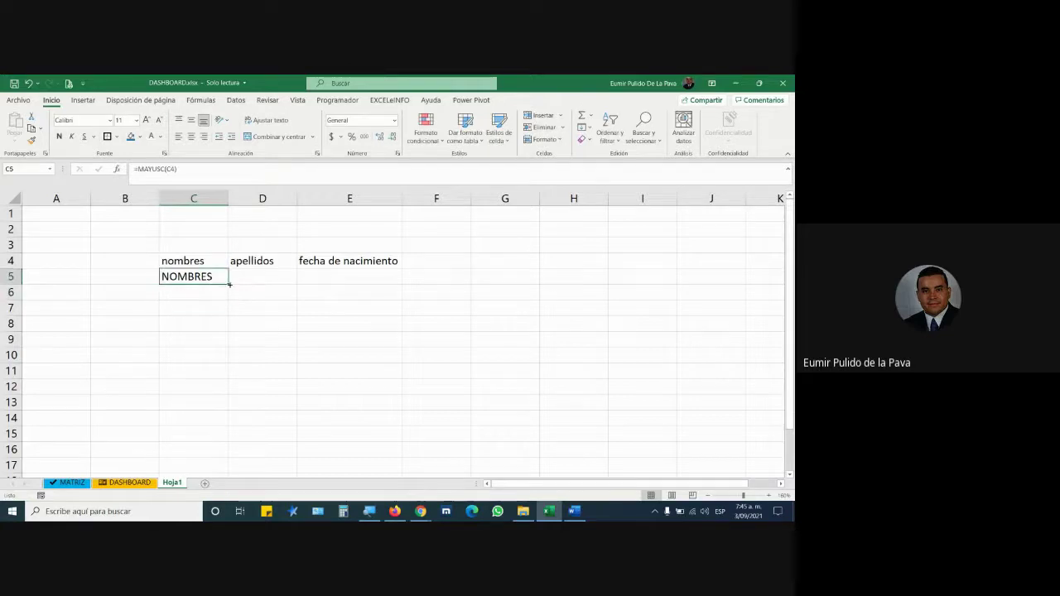
{"action": "left_click_drag", "start_coordinate": [228, 284], "coordinate": [364, 284]}
{"action": "key", "text": "ctrl+c"}
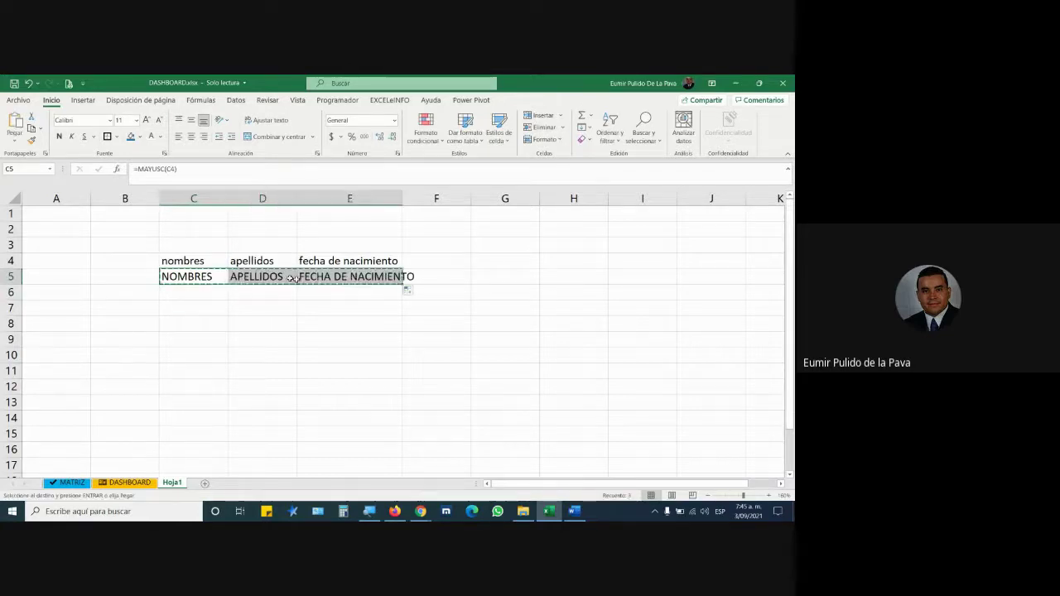
{"action": "left_click", "coordinate": [207, 258]}
{"action": "key", "text": "ctrl+alt+v"}
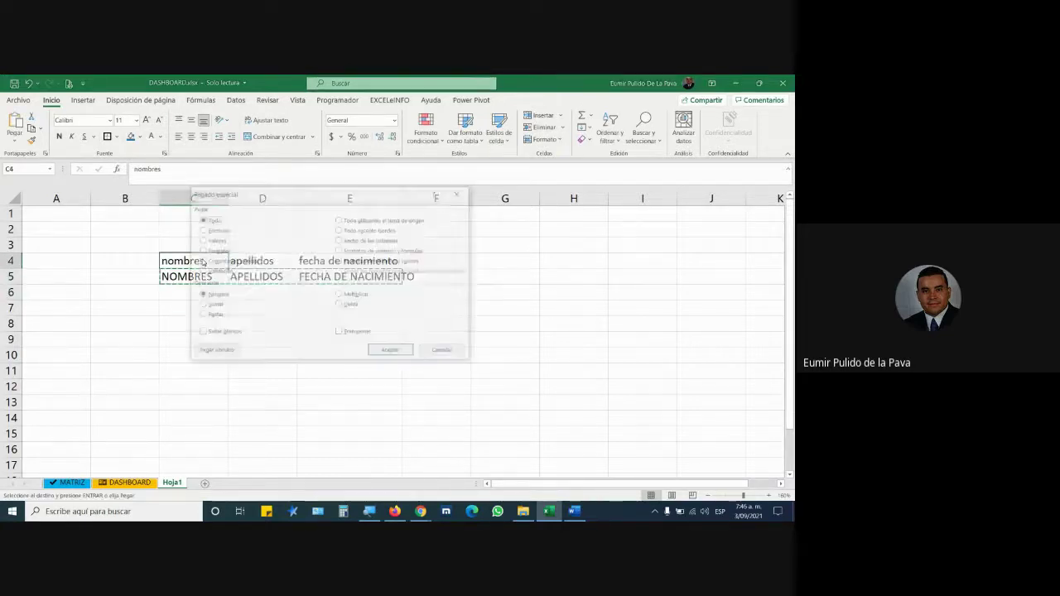
{"action": "left_click", "coordinate": [200, 239]}
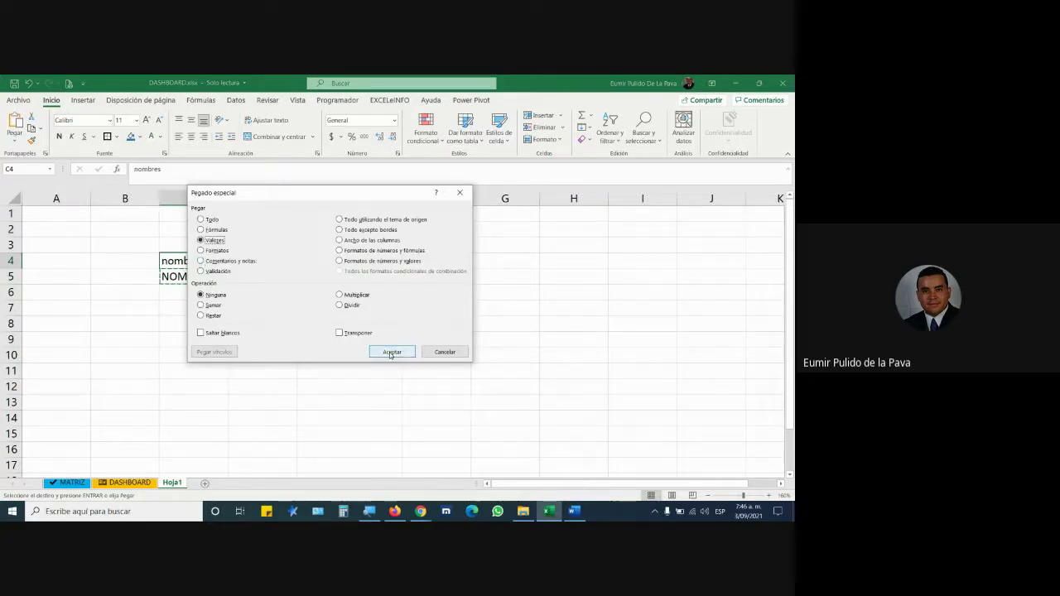
{"action": "left_click", "coordinate": [392, 352]}
{"action": "right_click", "coordinate": [14, 277]}
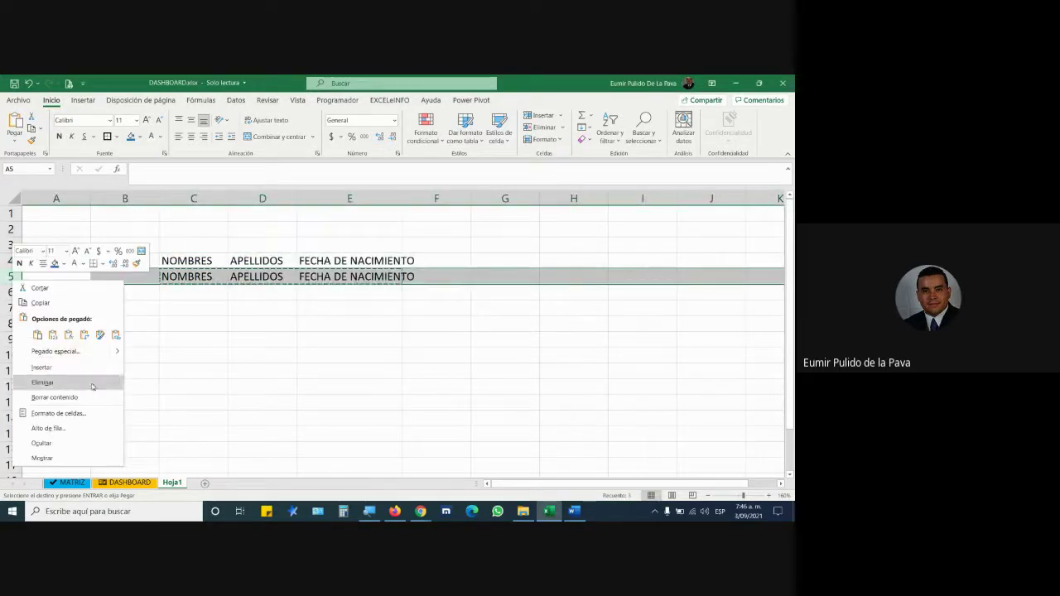
{"action": "left_click", "coordinate": [41, 383]}
{"action": "left_click", "coordinate": [286, 368]}
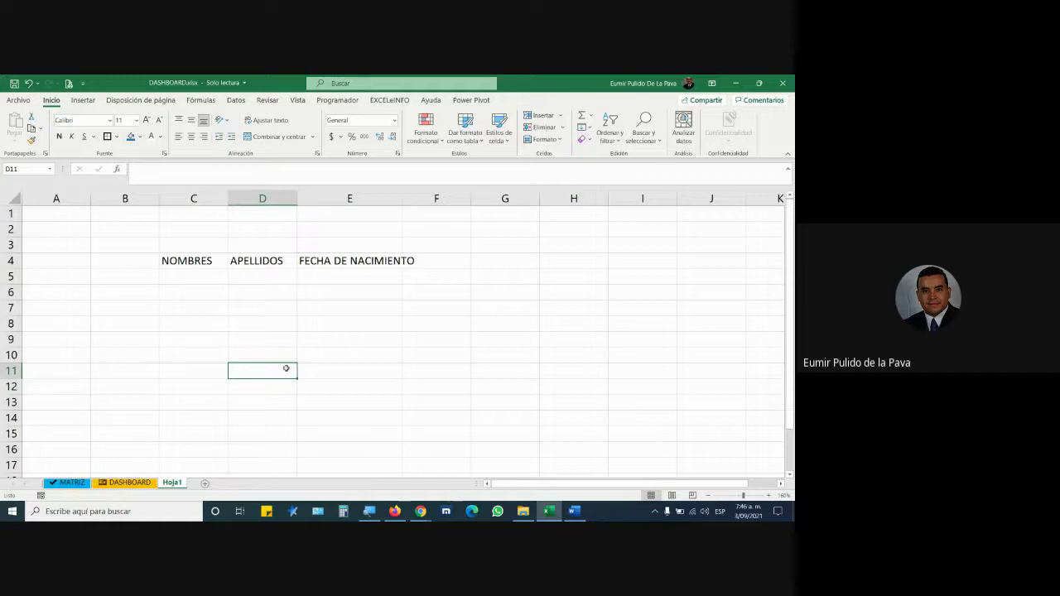
{"action": "key", "text": "ctrl+z"}
{"action": "key", "text": "ctrl+z"}
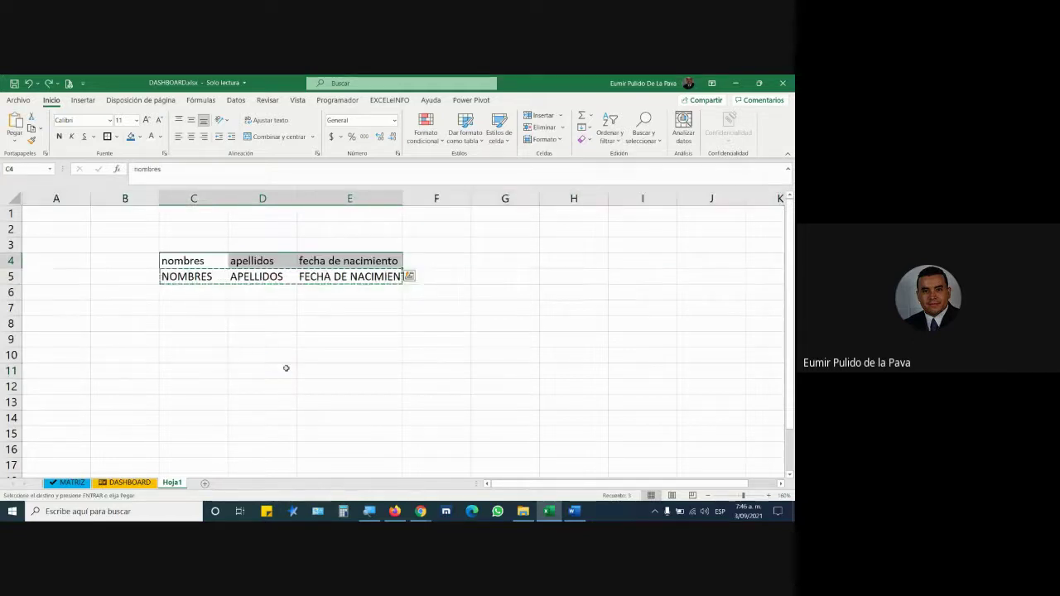
{"action": "left_click_drag", "start_coordinate": [180, 280], "coordinate": [348, 278]}
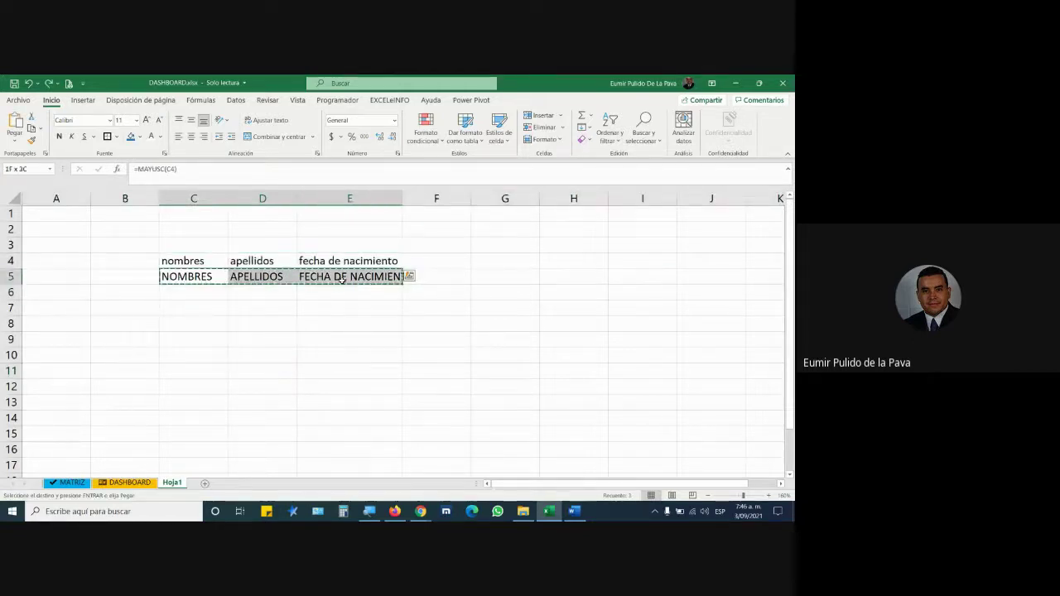
{"action": "key", "text": "Delete"}
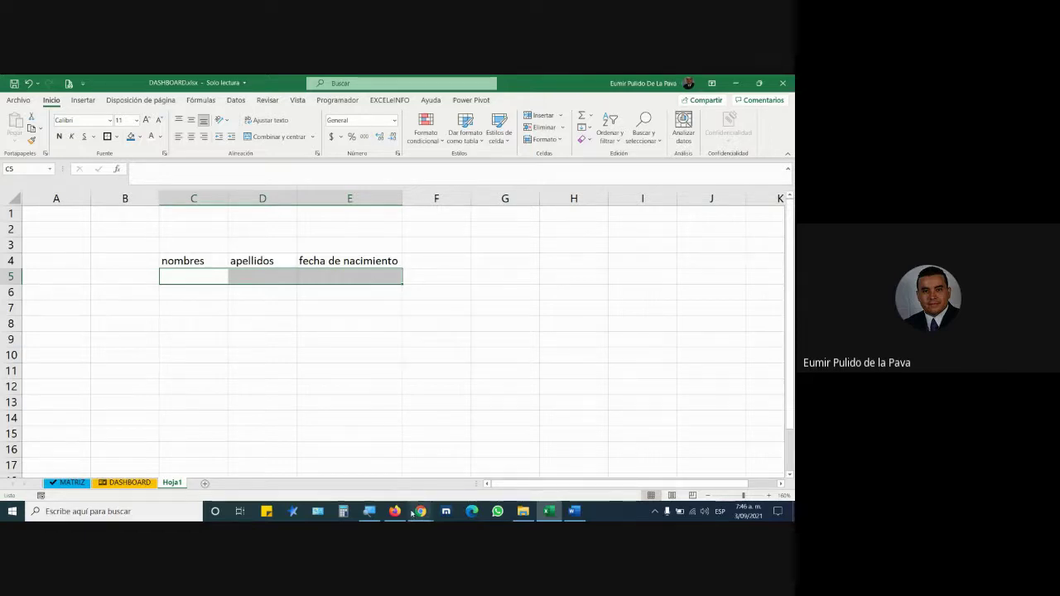
Magnify the screen to 200% and show the EXCELeINFO ribbon tab.
{"action": "left_click", "coordinate": [369, 511]}
{"action": "left_click", "coordinate": [367, 473]}
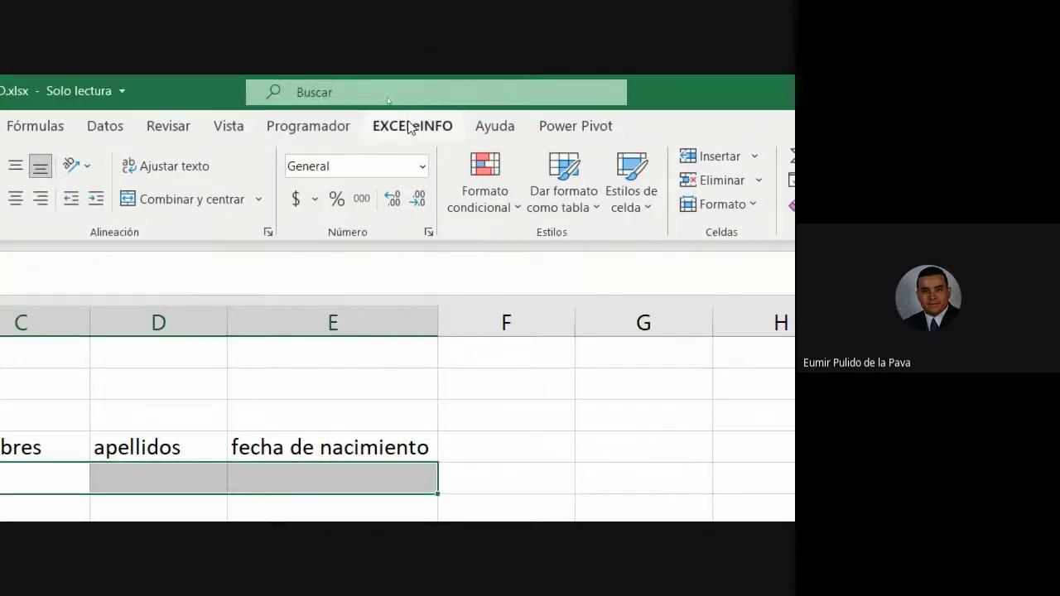
{"action": "left_click", "coordinate": [412, 128]}
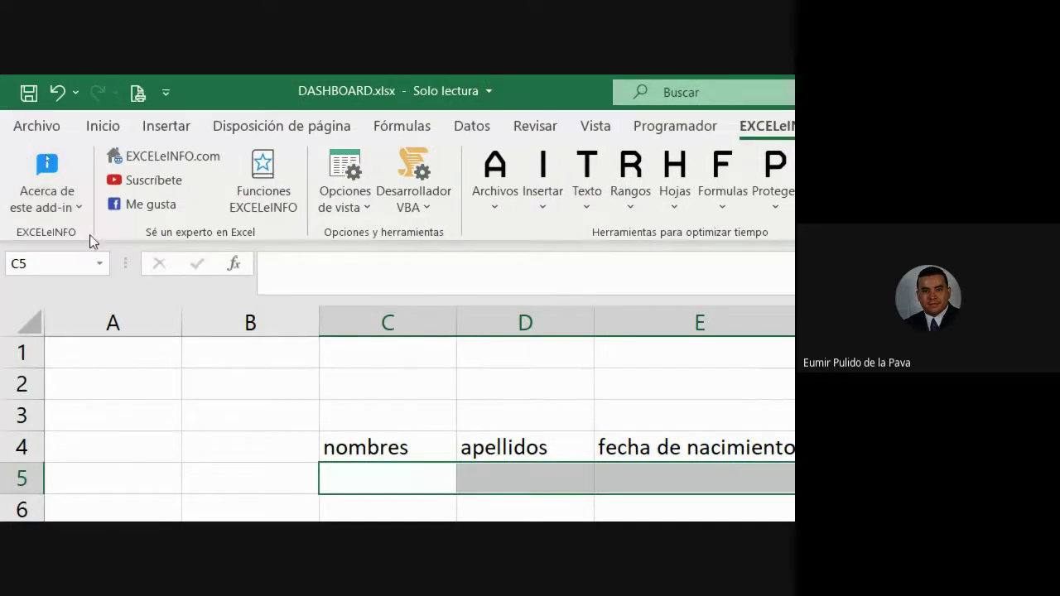
Browse the Acerca de and Opciones de vista dropdowns, then select cell C4.
{"action": "left_click", "coordinate": [41, 184]}
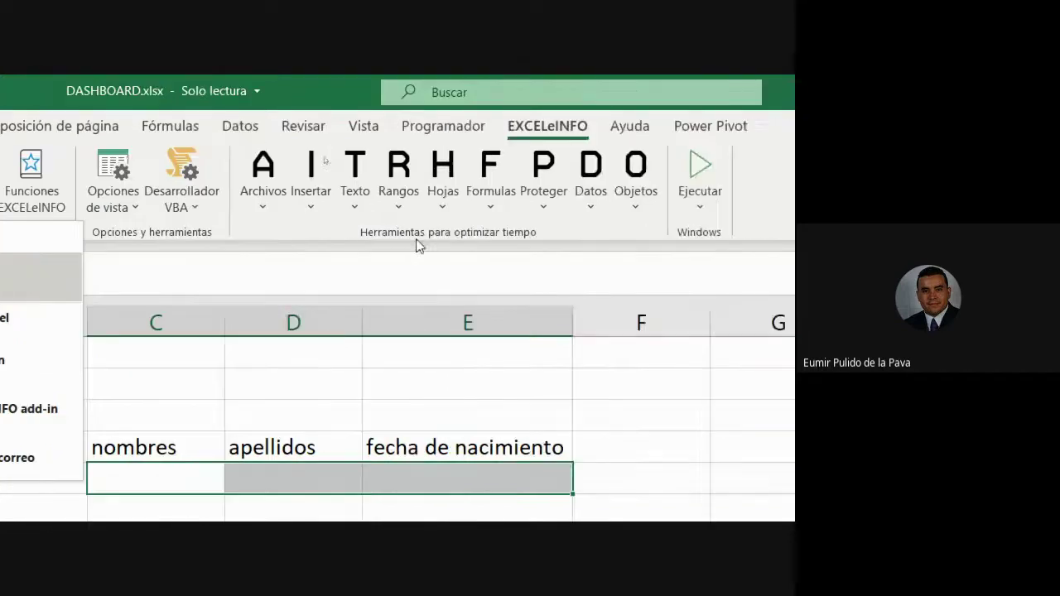
{"action": "left_click", "coordinate": [117, 187]}
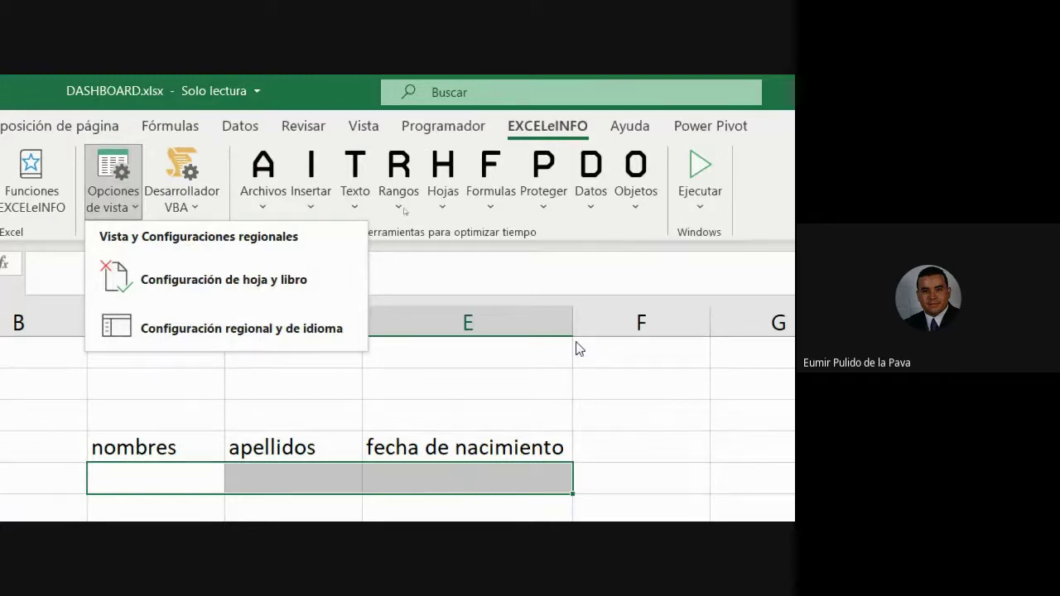
{"action": "left_click", "coordinate": [399, 466]}
{"action": "left_click", "coordinate": [315, 453]}
Select headers C4:E4 and convert them to uppercase with EXCELeINFO Texto > MAYUSC.
{"action": "left_click", "coordinate": [177, 387]}
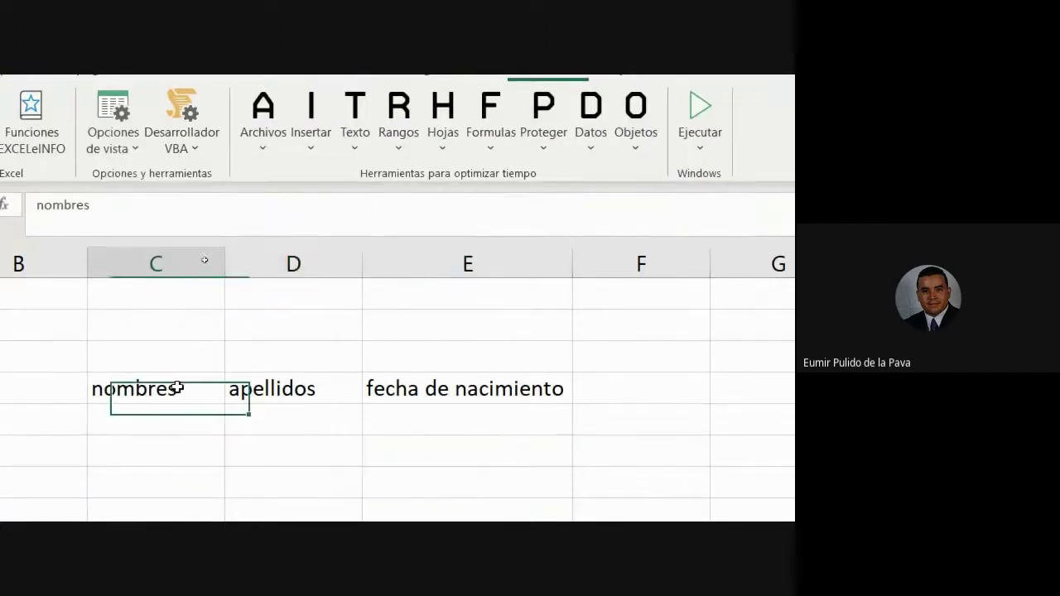
{"action": "left_click_drag", "start_coordinate": [177, 386], "coordinate": [406, 378]}
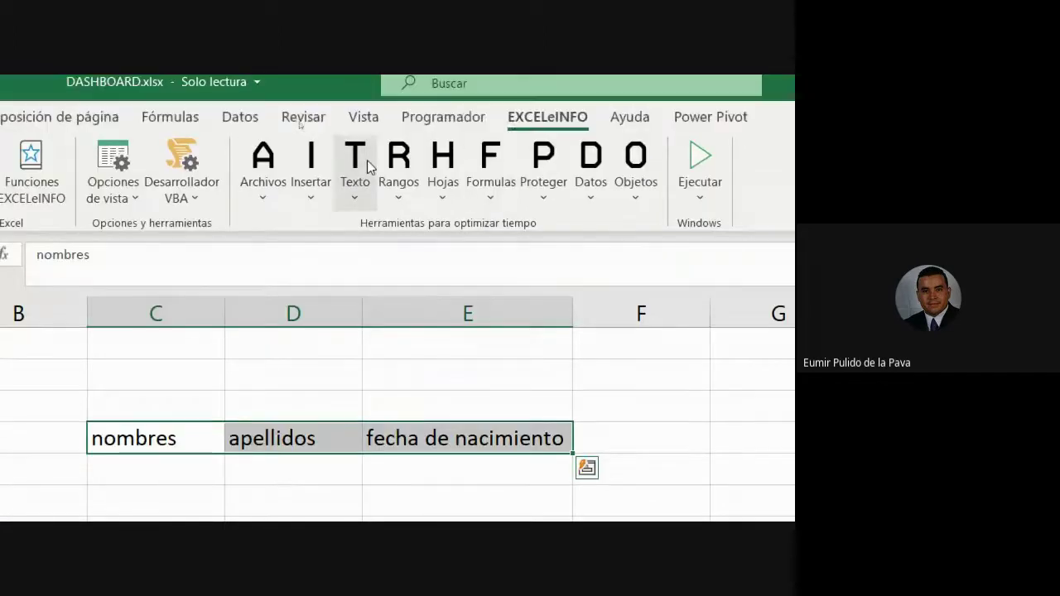
{"action": "left_click", "coordinate": [366, 160]}
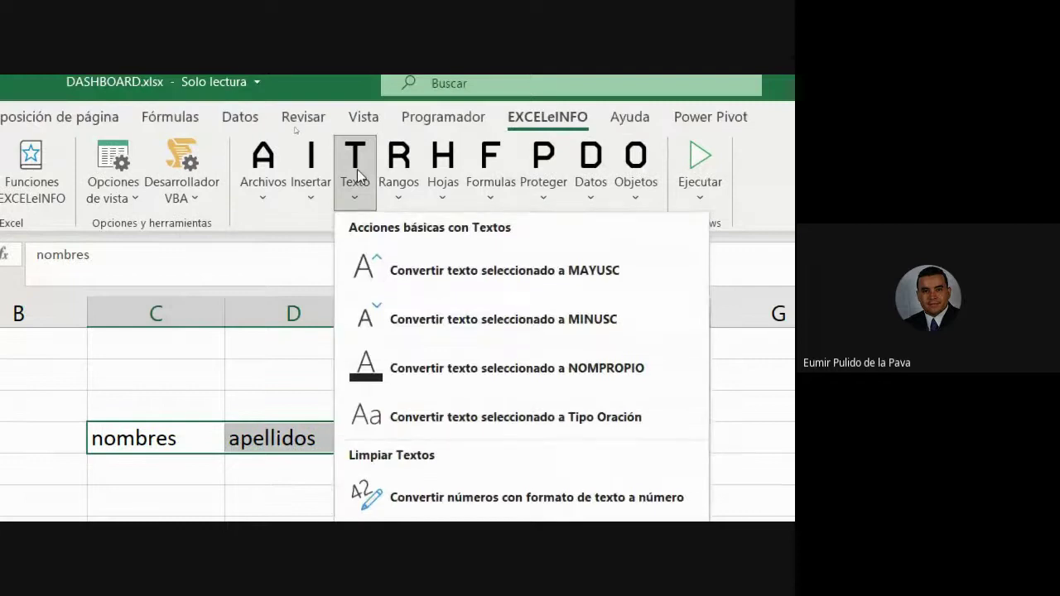
{"action": "left_click", "coordinate": [598, 268]}
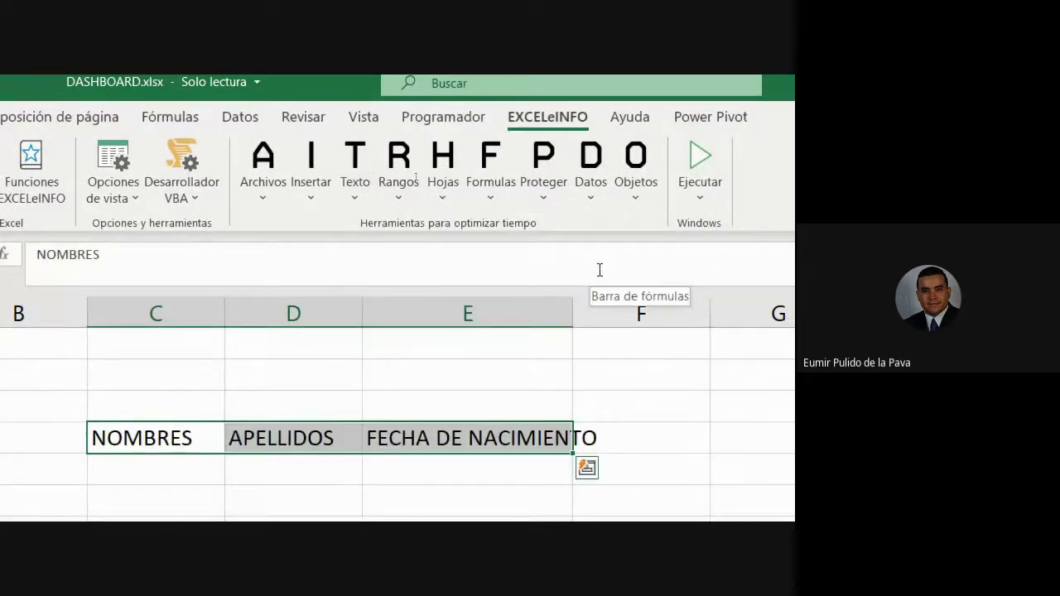
Convert the headers to proper case with NOMPROPIO, then back to lowercase with MINUSC.
{"action": "left_click", "coordinate": [358, 197]}
{"action": "left_click", "coordinate": [549, 369]}
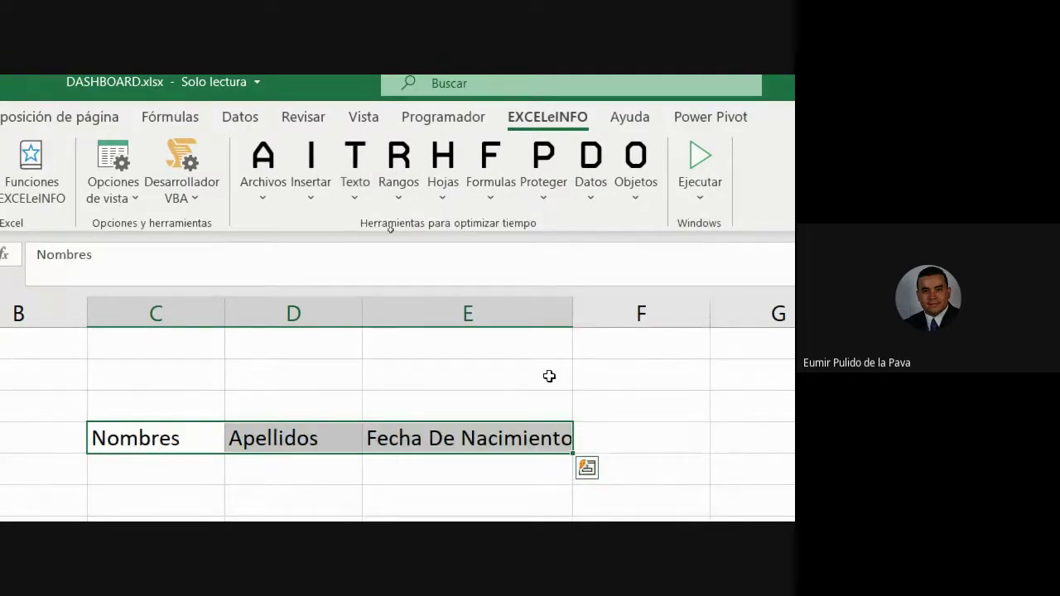
{"action": "left_click", "coordinate": [350, 195]}
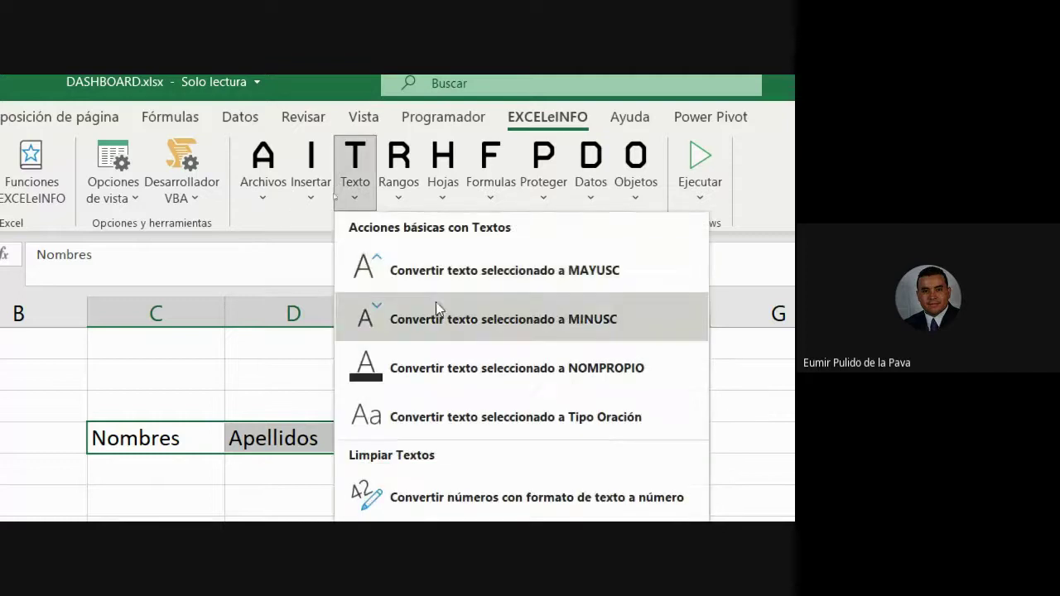
{"action": "left_click", "coordinate": [433, 306]}
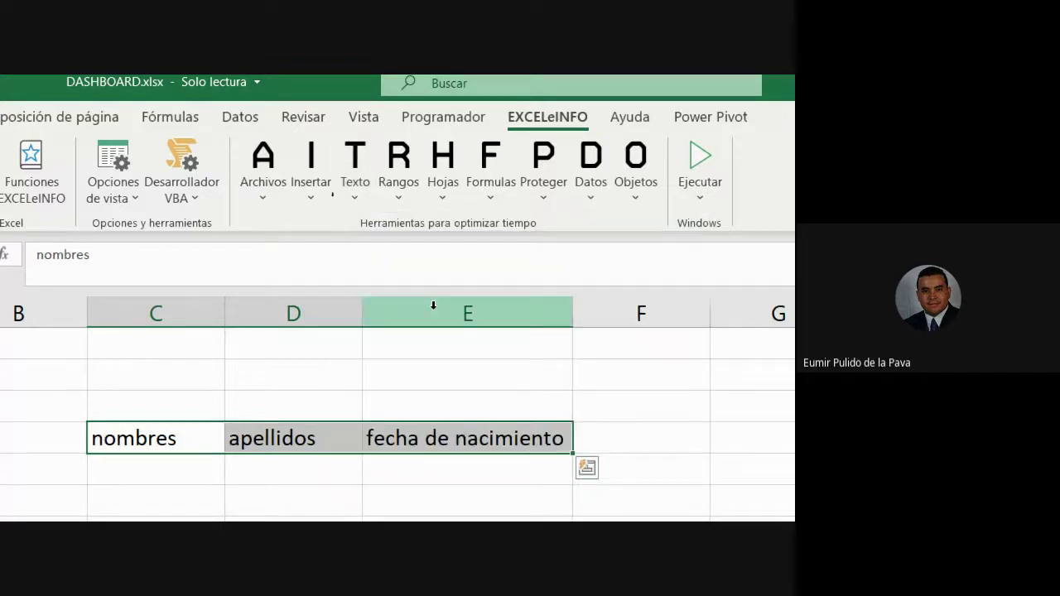
{"action": "left_click", "coordinate": [543, 178]}
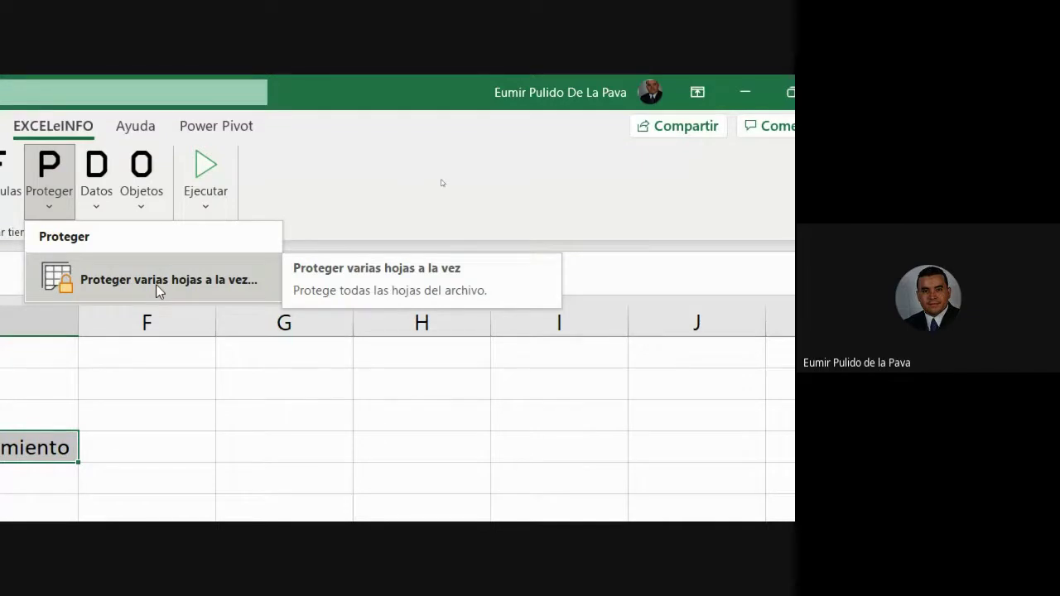
Protect the ticked sheets, including DASHBOARD and Hoja1, with Proteger varias hojas a la vez.
{"action": "left_click", "coordinate": [155, 282]}
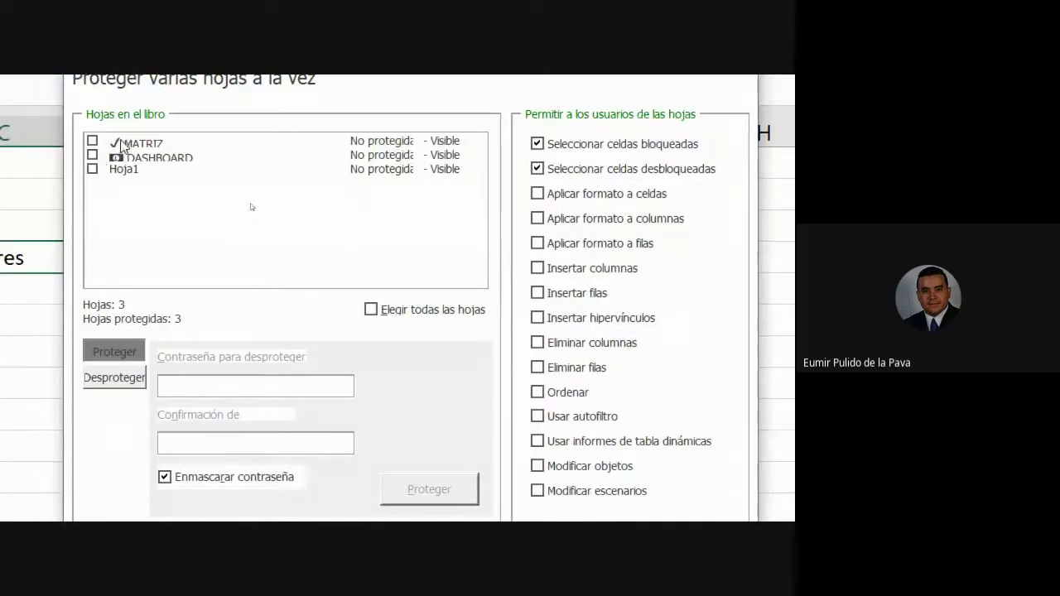
{"action": "left_click", "coordinate": [92, 155]}
{"action": "left_click", "coordinate": [92, 169]}
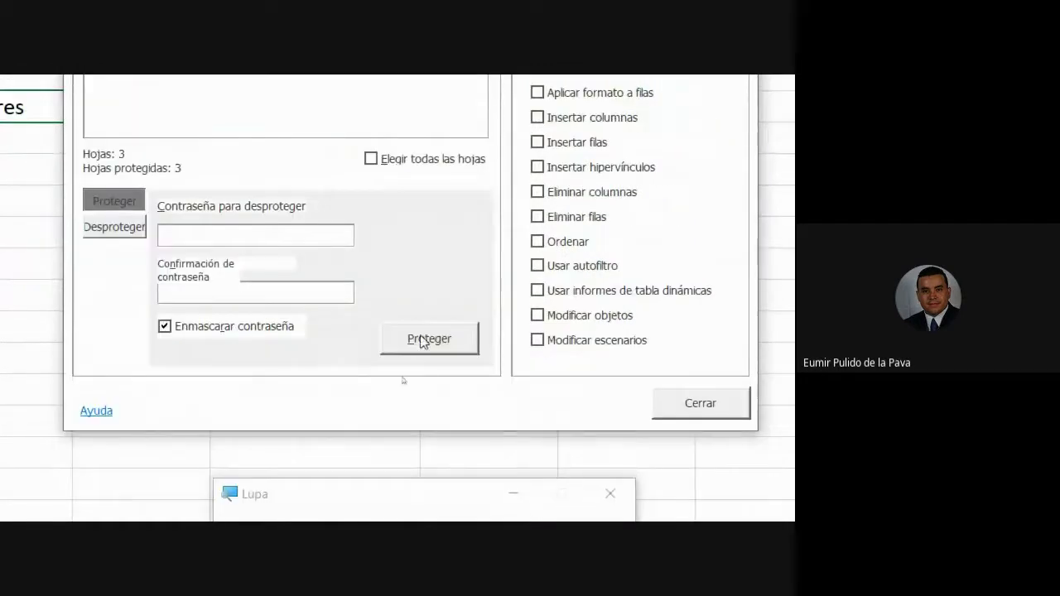
{"action": "left_click", "coordinate": [701, 404]}
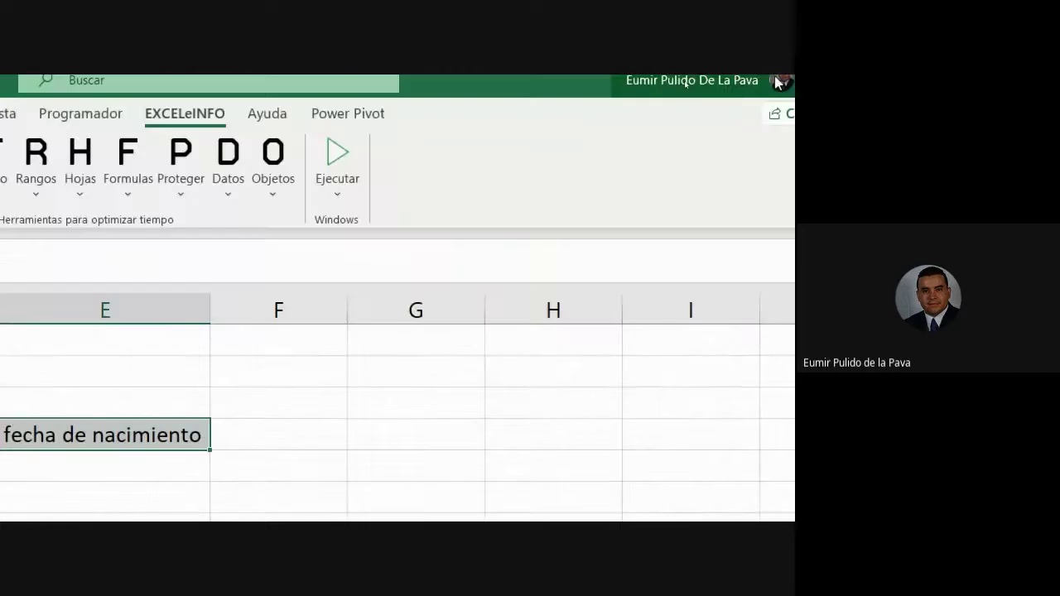
Glance through the EXCELeINFO Texto menu, close it, and readjust the Magnifier zoom.
{"action": "left_click", "coordinate": [477, 209]}
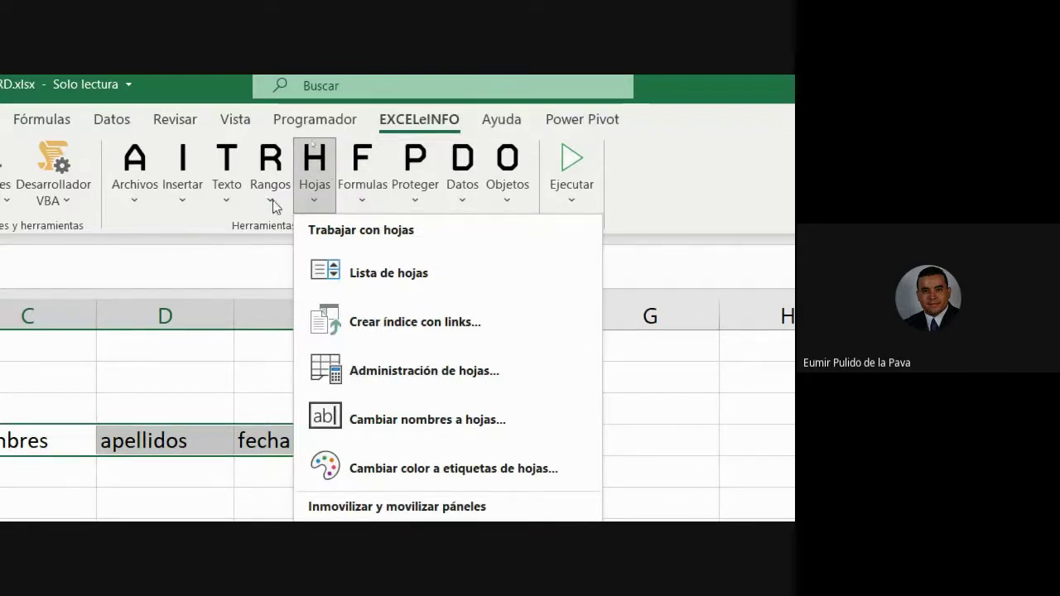
{"action": "mouse_move", "coordinate": [226, 172]}
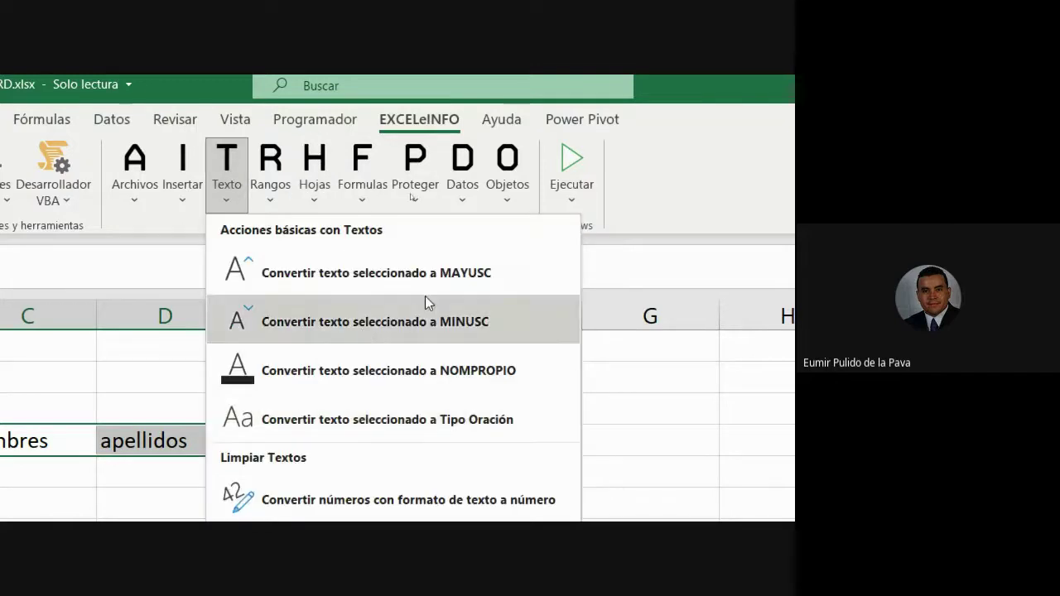
{"action": "left_click", "coordinate": [50, 261]}
{"action": "key", "text": "super+minus"}
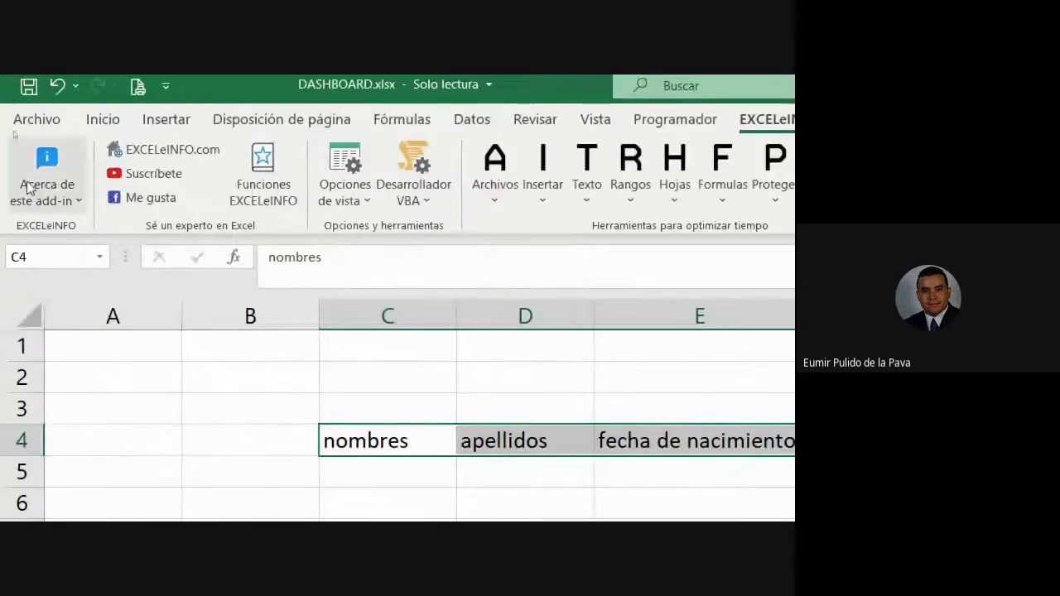
{"action": "key", "text": "super+plus"}
Bring the course folder page forward and scroll down to EXCELeINFO-4.4.zip.
{"action": "left_click", "coordinate": [453, 499]}
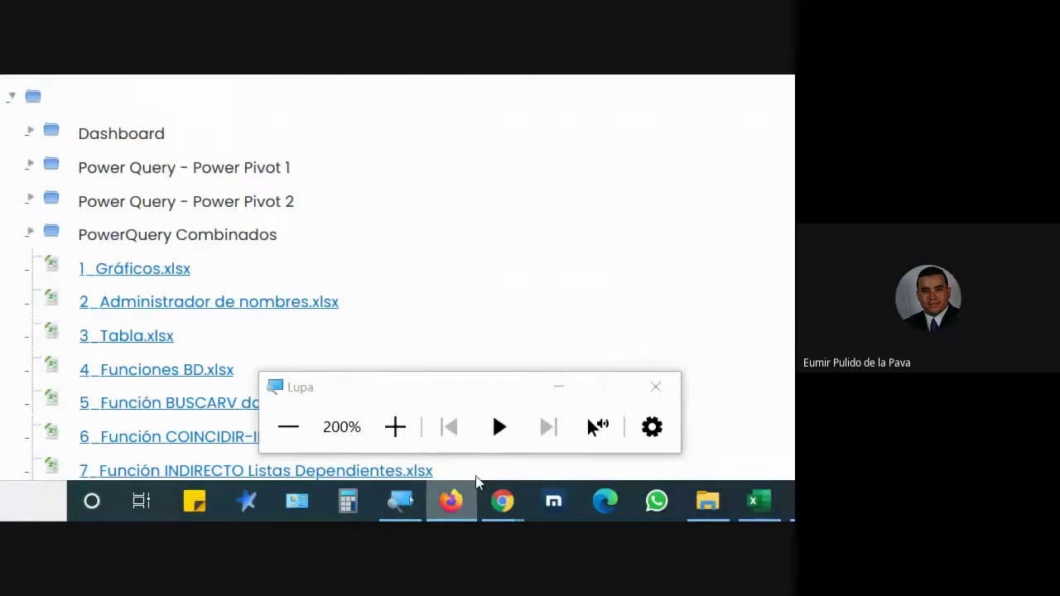
{"action": "left_click", "coordinate": [559, 388]}
{"action": "scroll", "coordinate": [359, 267], "scroll_direction": "down", "scroll_amount": 10}
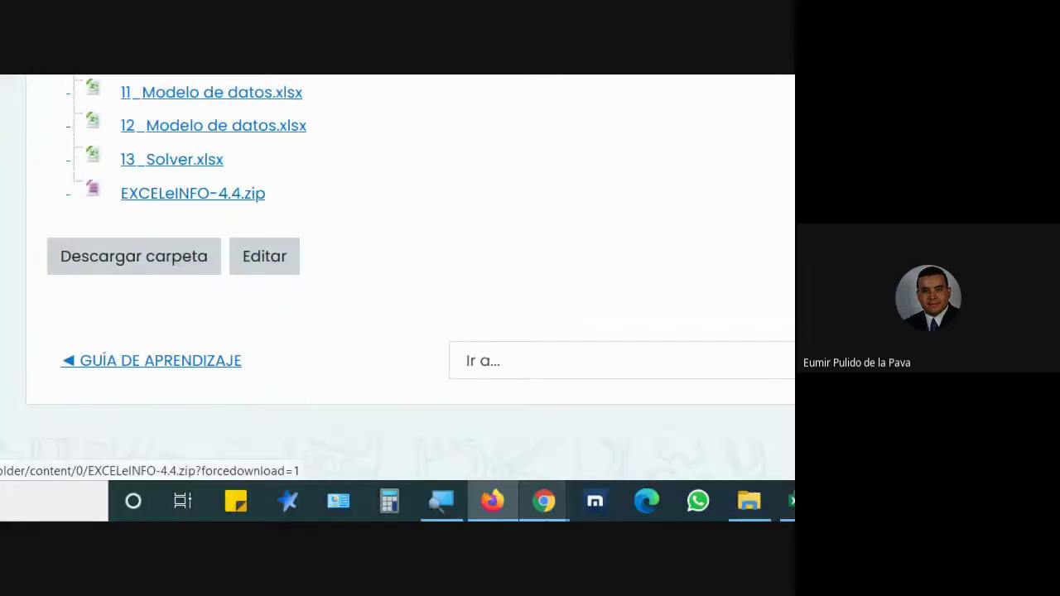
Switch briefly to Excel and the video call, then open the YouTube EXCELeINFO search results.
{"action": "left_click", "coordinate": [441, 503]}
{"action": "left_click", "coordinate": [535, 448]}
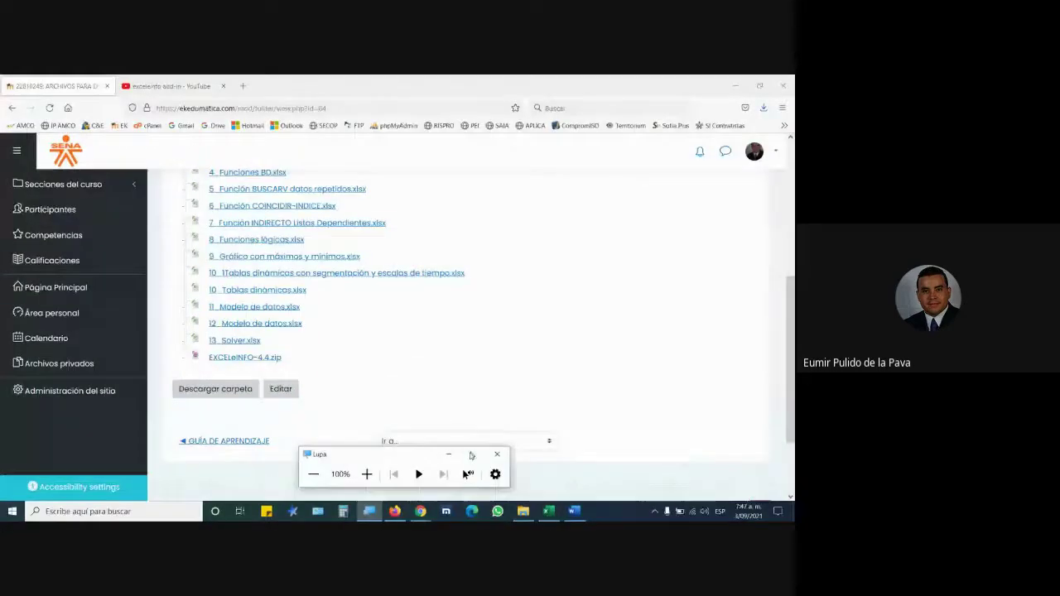
{"action": "key", "text": "alt+Tab"}
{"action": "mouse_move", "coordinate": [420, 511]}
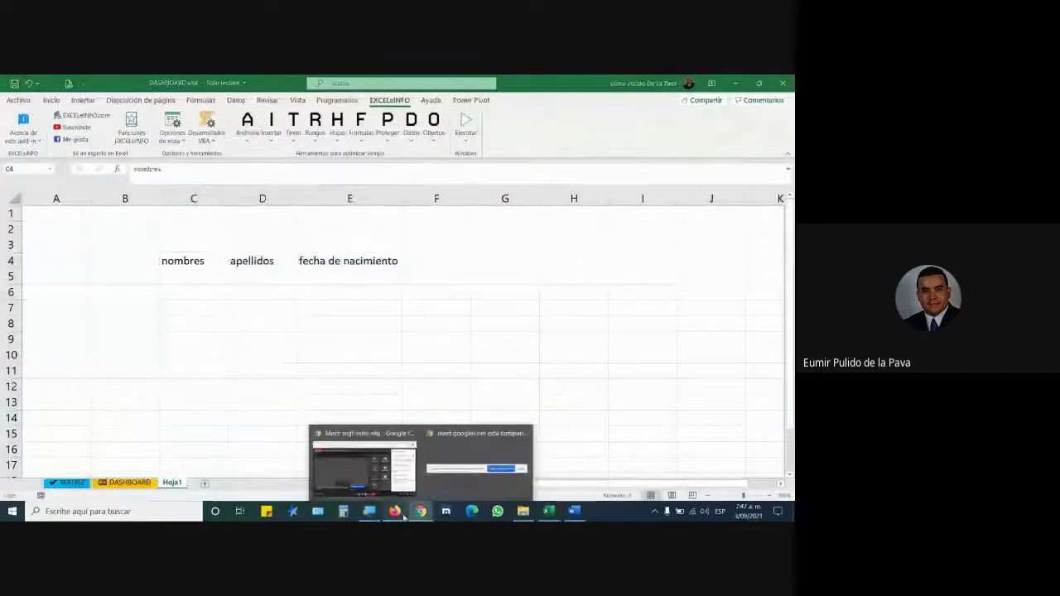
{"action": "left_click", "coordinate": [367, 451]}
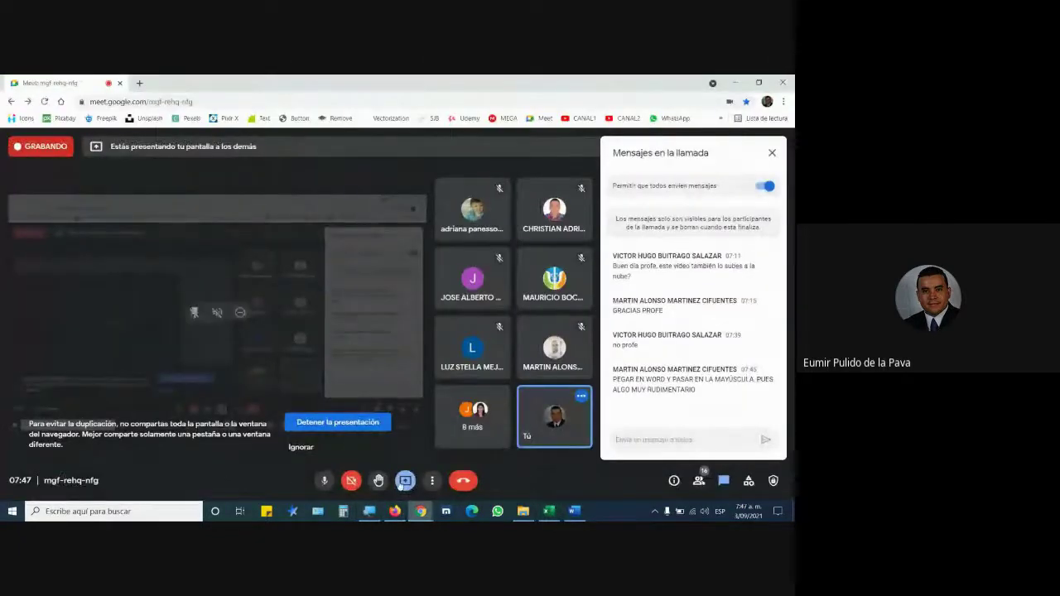
{"action": "left_click", "coordinate": [394, 511]}
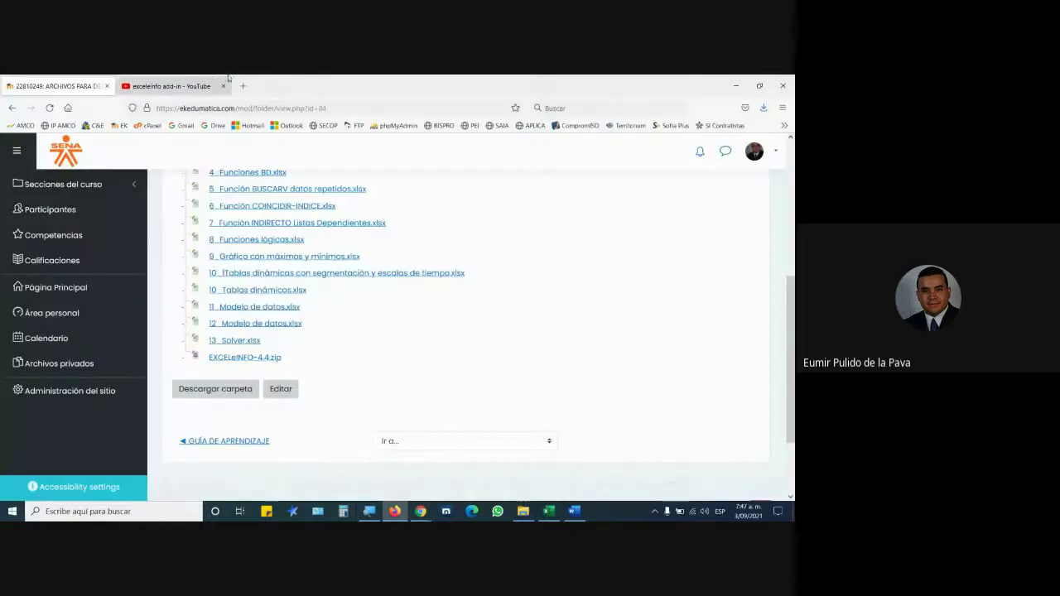
{"action": "left_click", "coordinate": [170, 86]}
Open the 'Instalar EXCELeINFO add-in para Excel' video and scroll through its page.
{"action": "left_click", "coordinate": [546, 304]}
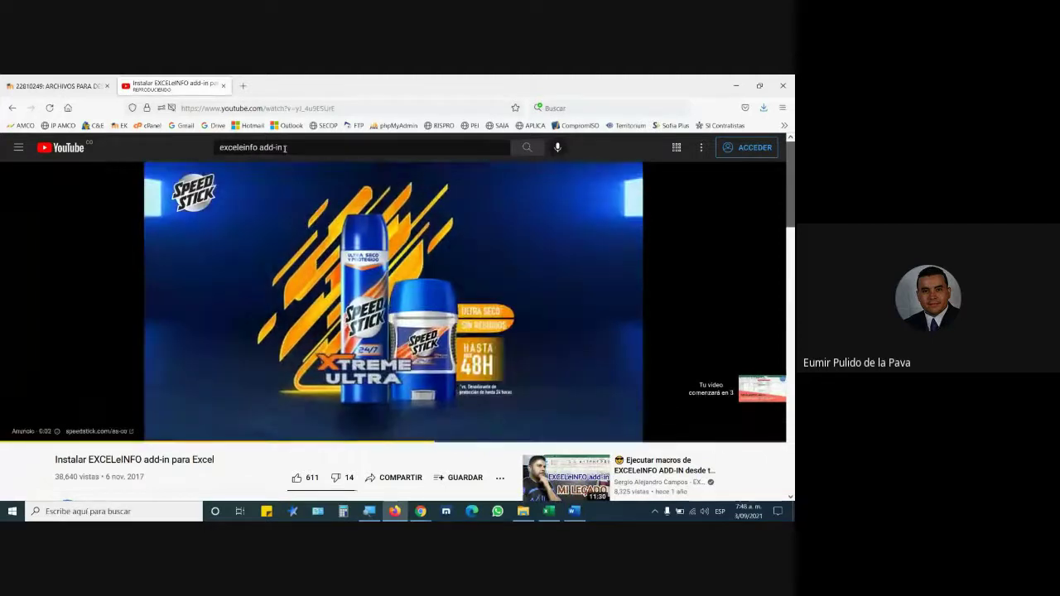
{"action": "scroll", "coordinate": [290, 340], "scroll_direction": "down", "scroll_amount": 2}
{"action": "scroll", "coordinate": [291, 339], "scroll_direction": "up", "scroll_amount": 1}
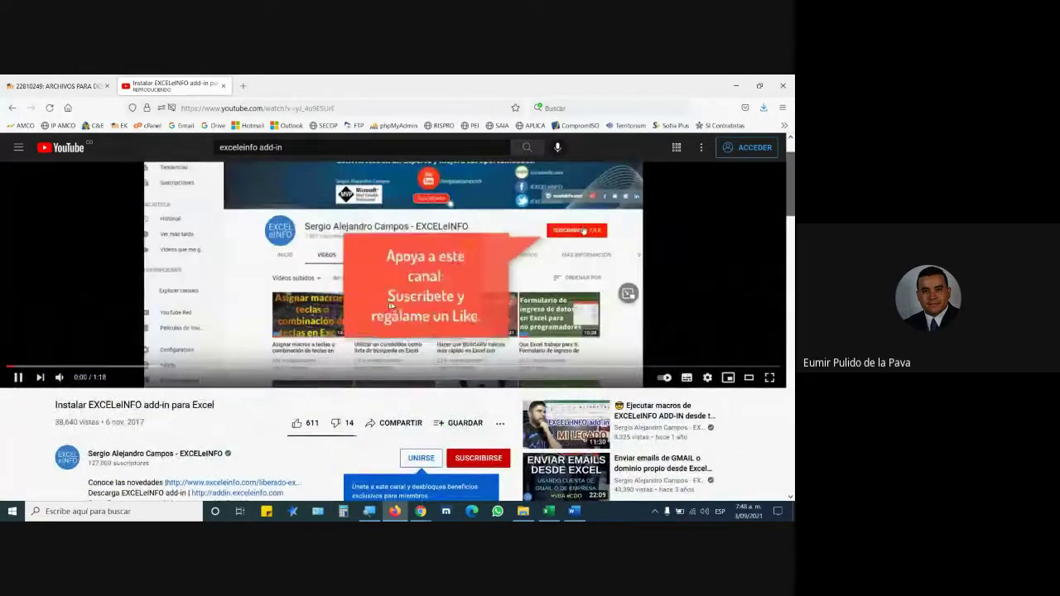
{"action": "scroll", "coordinate": [397, 331], "scroll_direction": "up", "scroll_amount": 1}
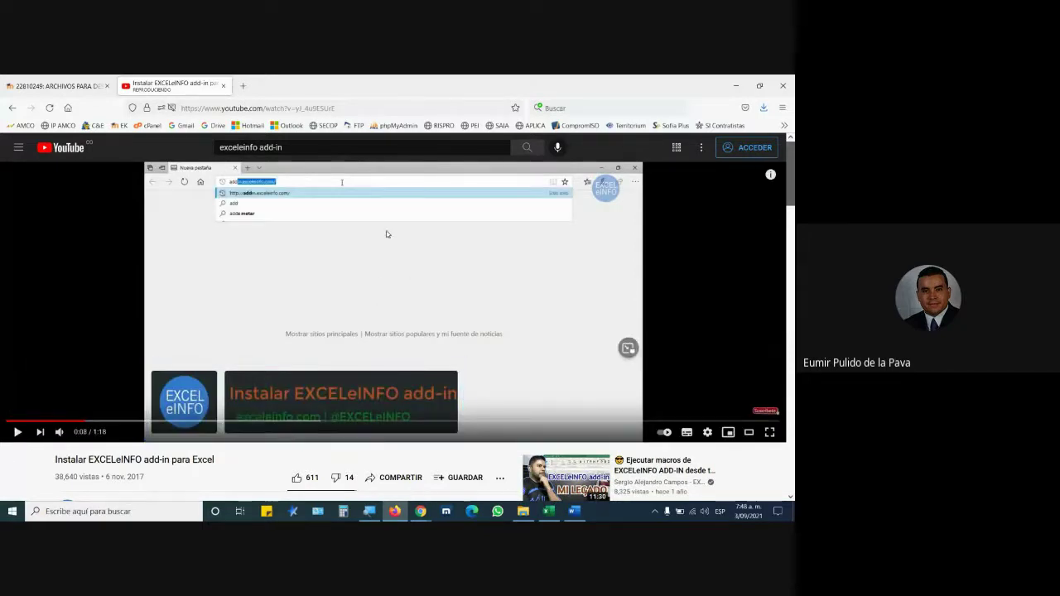
{"action": "scroll", "coordinate": [404, 280], "scroll_direction": "down", "scroll_amount": 2}
{"action": "scroll", "coordinate": [404, 281], "scroll_direction": "down", "scroll_amount": 3}
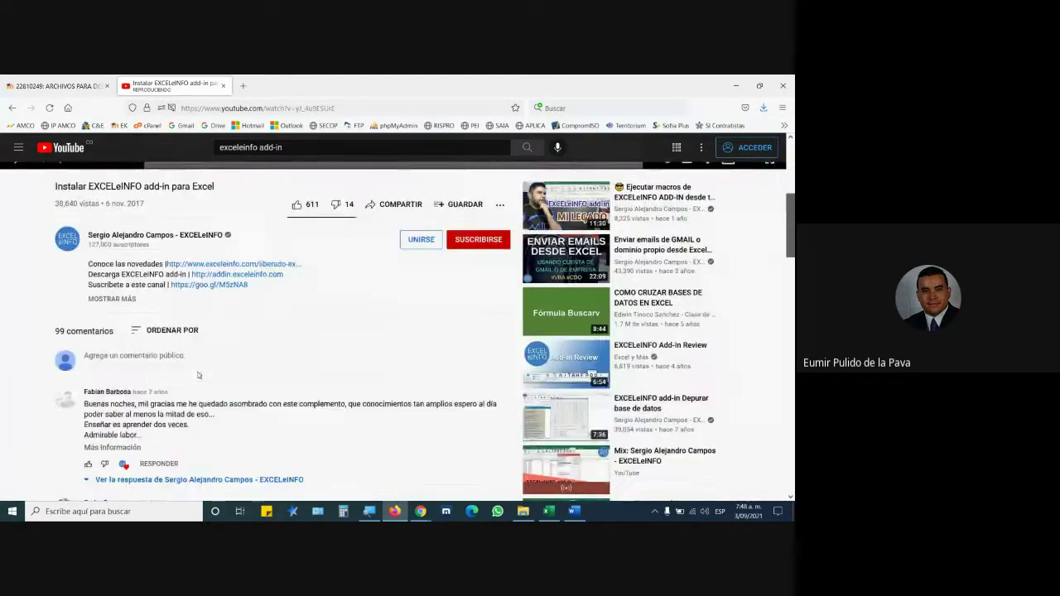
Expand the video description and follow the addin.exceleinfo.com download link.
{"action": "left_click", "coordinate": [121, 300]}
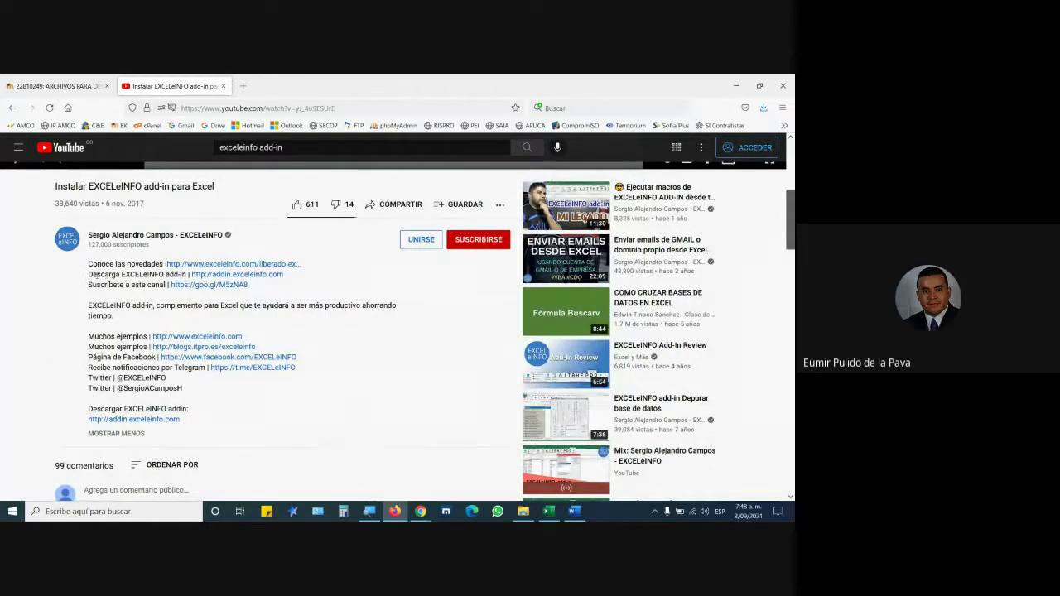
{"action": "left_click_drag", "start_coordinate": [97, 274], "coordinate": [165, 276]}
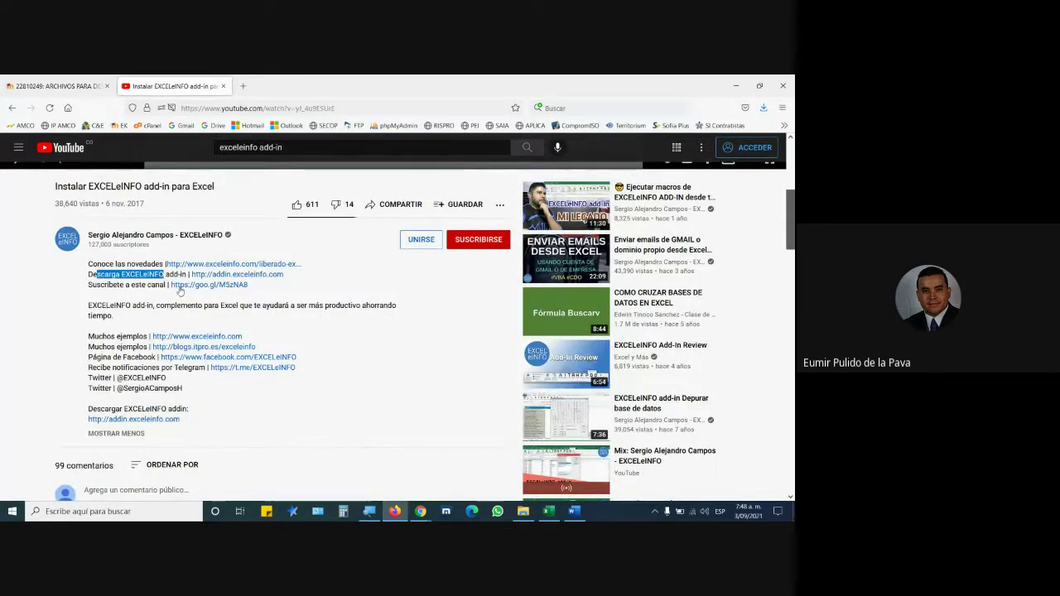
{"action": "left_click", "coordinate": [242, 276]}
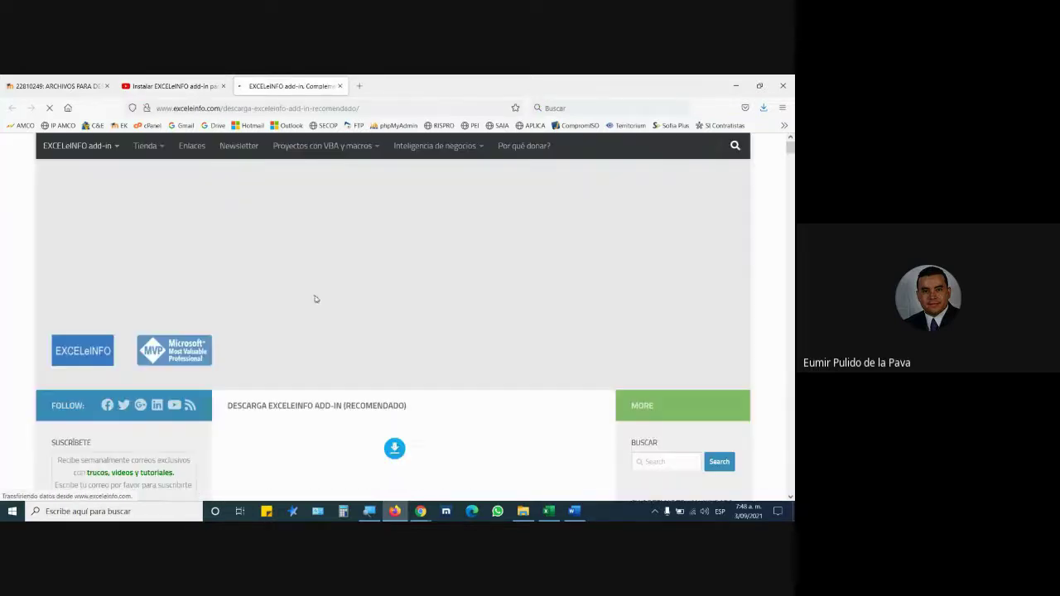
{"action": "scroll", "coordinate": [476, 289], "scroll_direction": "down", "scroll_amount": 3}
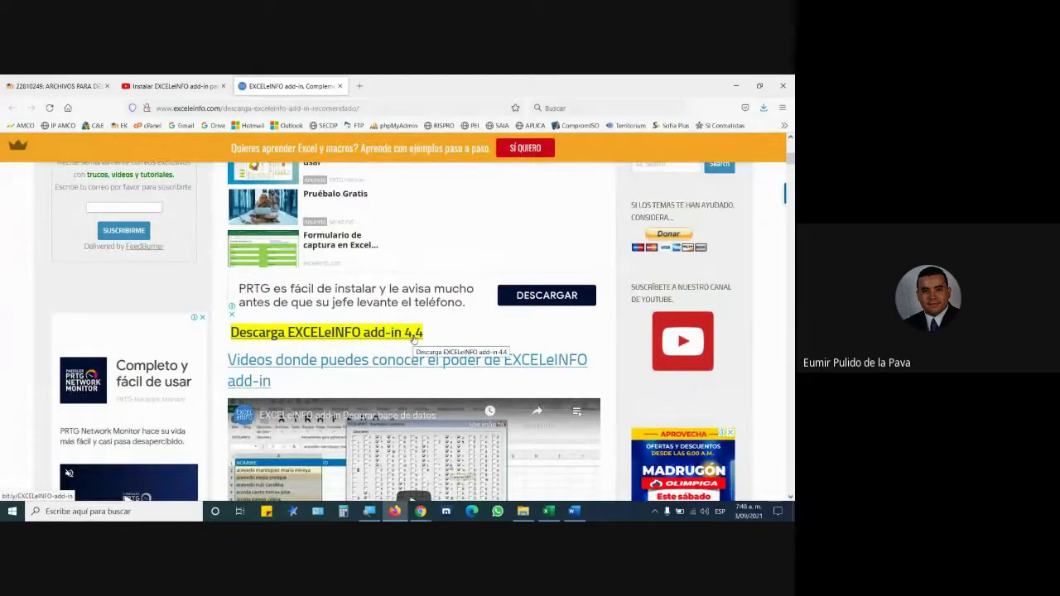
{"action": "left_click", "coordinate": [522, 510]}
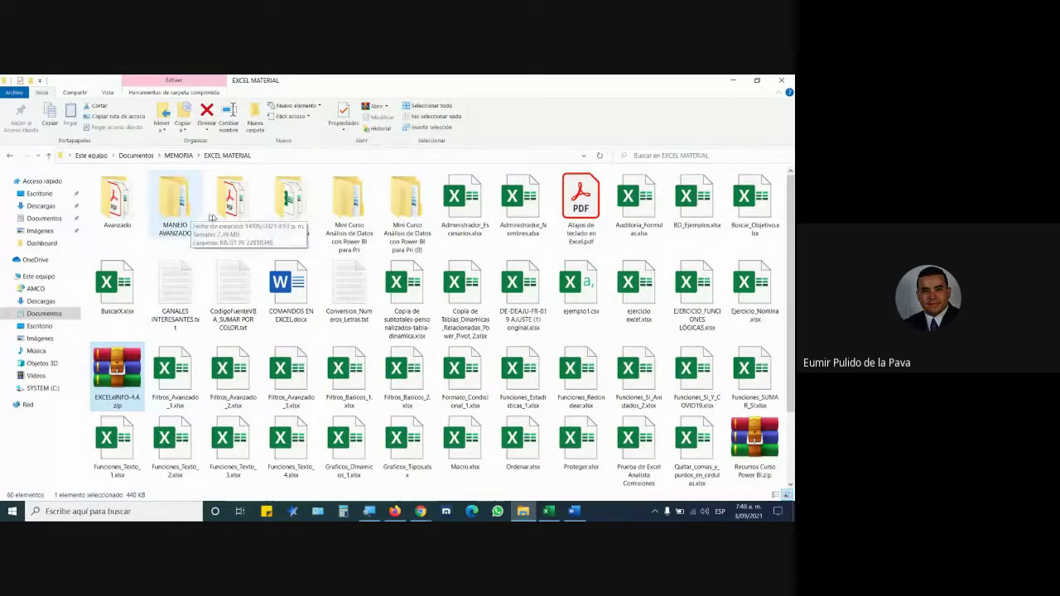
Peek into MANEJO INTERMEDIO, then select EXCELeINFO-4.4.zip in EXCEL MATERIAL and show the desktop.
{"action": "double_click", "coordinate": [290, 217]}
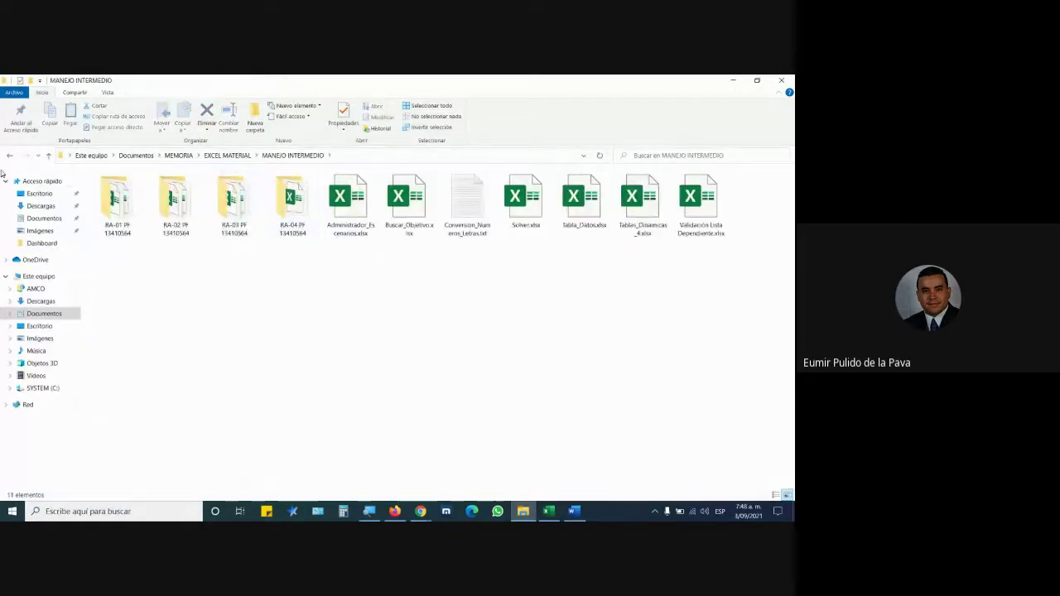
{"action": "left_click", "coordinate": [9, 157]}
{"action": "left_click", "coordinate": [117, 368]}
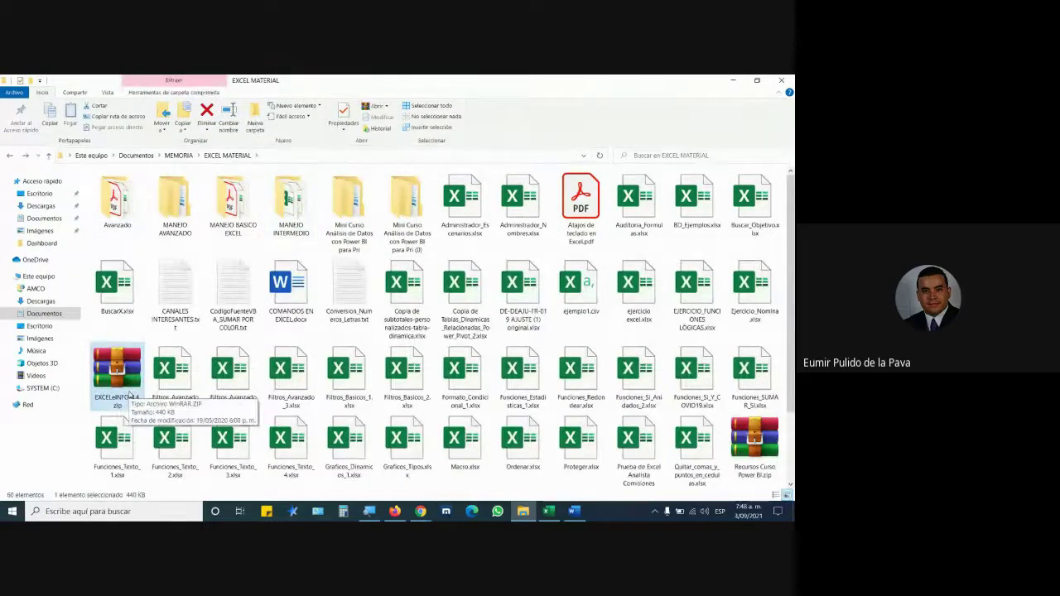
{"action": "key", "text": "super+d"}
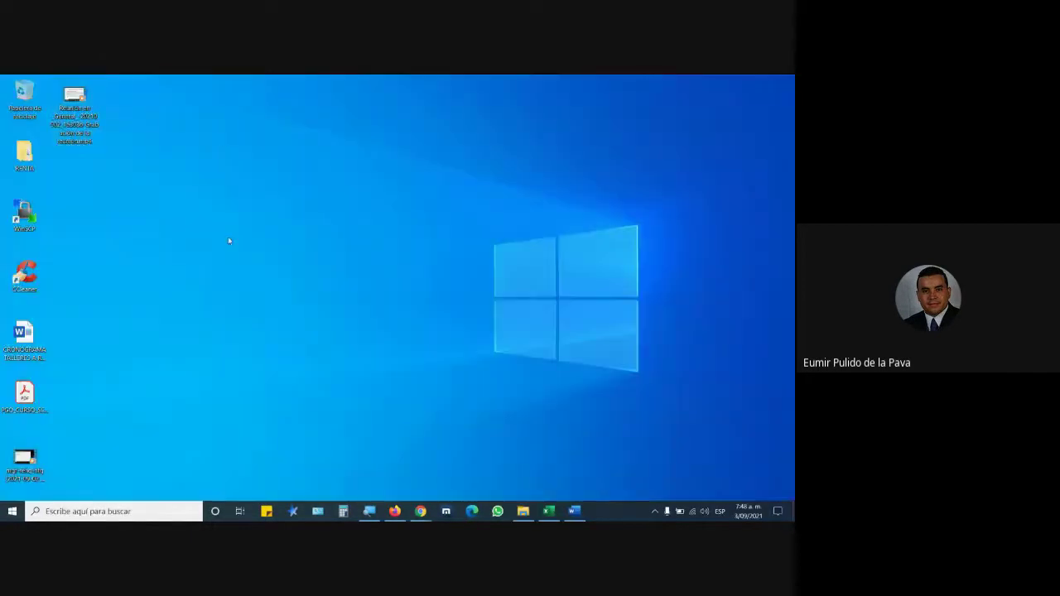
Paste EXCELeINFO-4.4.zip onto the desktop and move two old recording icons to the Recycle Bin.
{"action": "key", "text": "ctrl+v"}
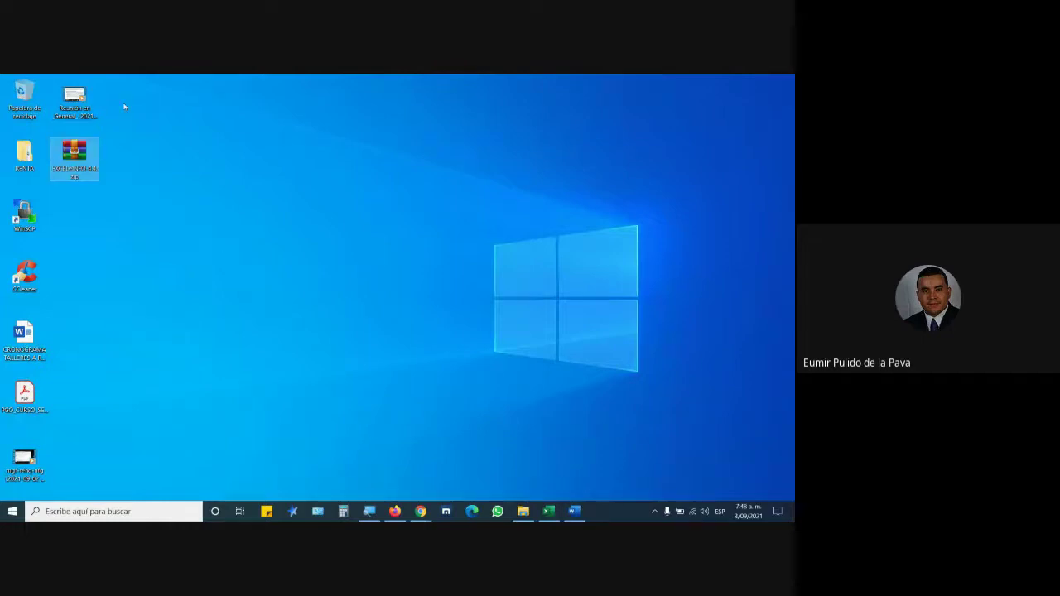
{"action": "left_click_drag", "start_coordinate": [75, 99], "coordinate": [24, 95]}
{"action": "mouse_move", "coordinate": [24, 459]}
{"action": "left_mouse_down"}
{"action": "mouse_move", "coordinate": [23, 81]}
{"action": "mouse_move", "coordinate": [24, 153]}
{"action": "left_mouse_up"}
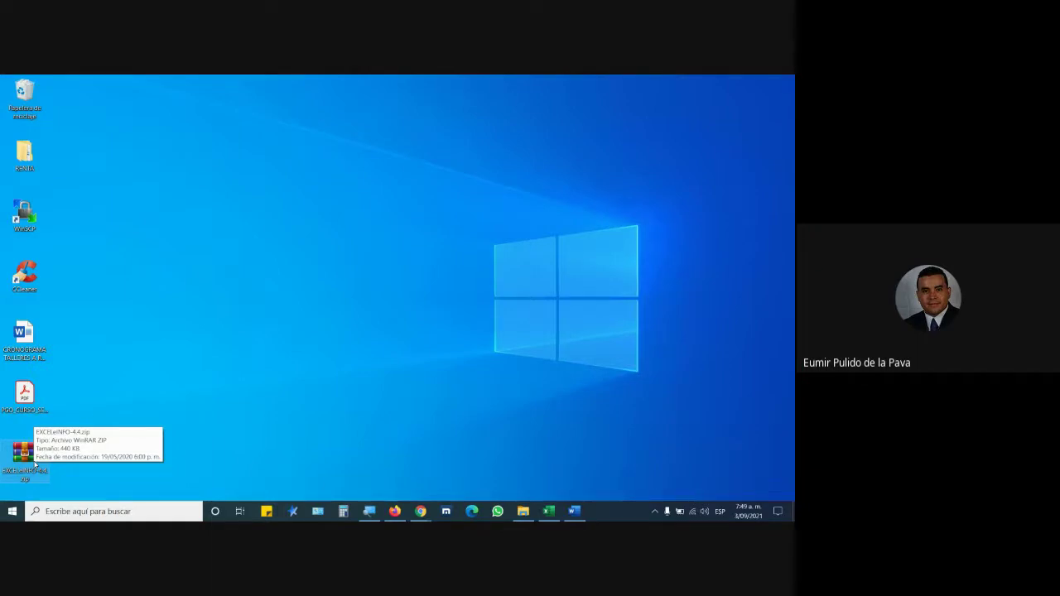
Extract the zip with Extraer aquí to get EXCELeINFO.xlam, and set Magnifier to 200%.
{"action": "right_click", "coordinate": [35, 466]}
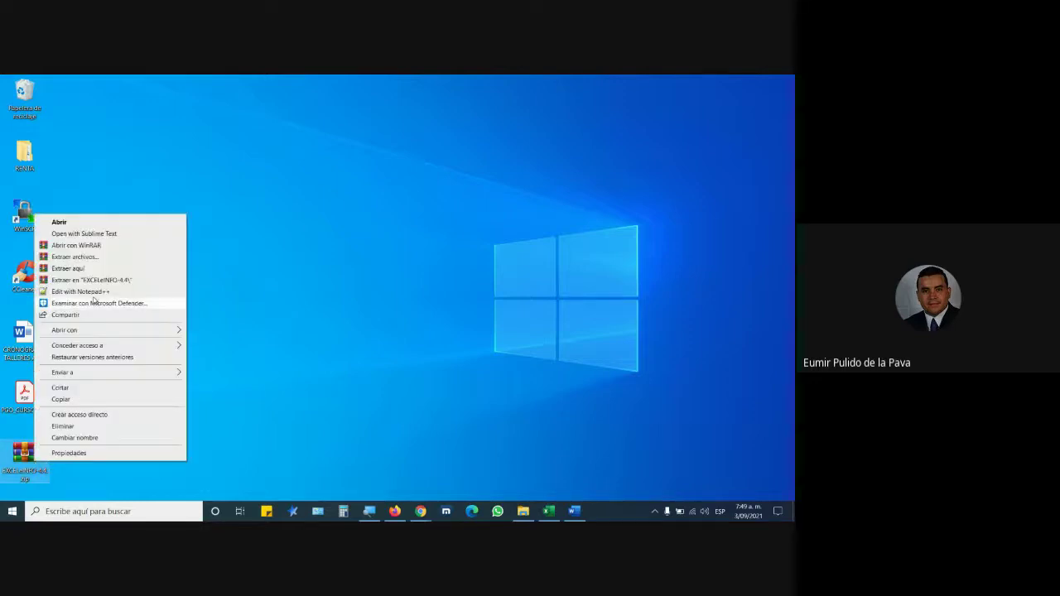
{"action": "left_click", "coordinate": [68, 269]}
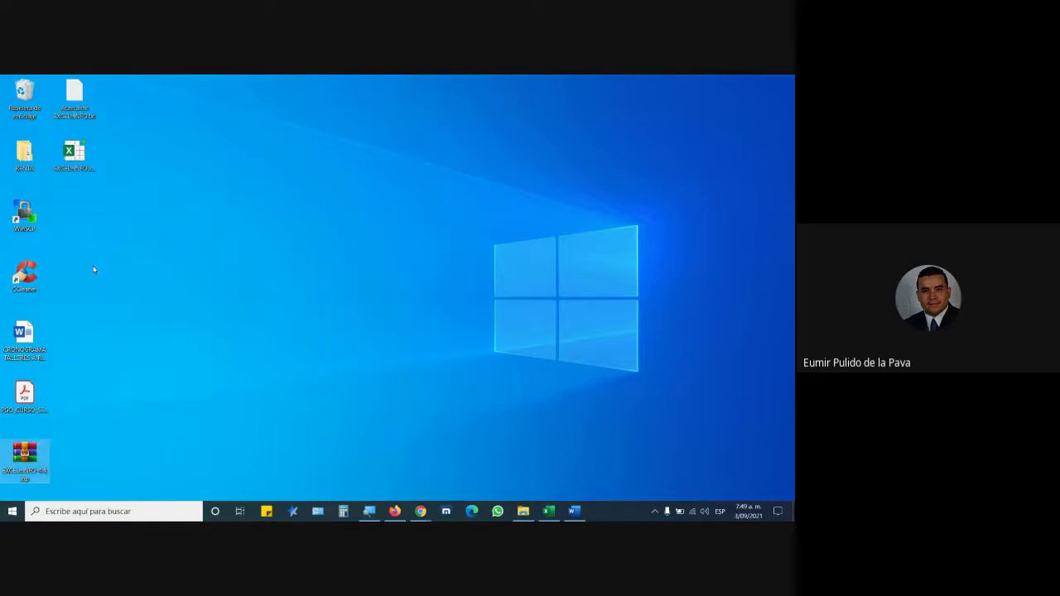
{"action": "left_click", "coordinate": [368, 511]}
{"action": "left_click", "coordinate": [369, 474]}
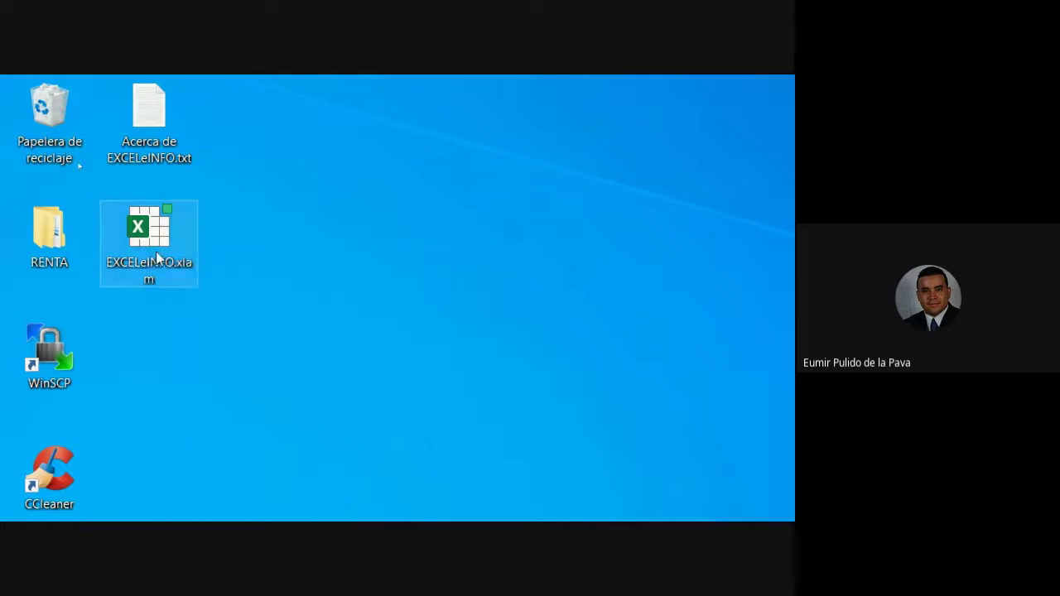
{"action": "key", "text": "super+plus"}
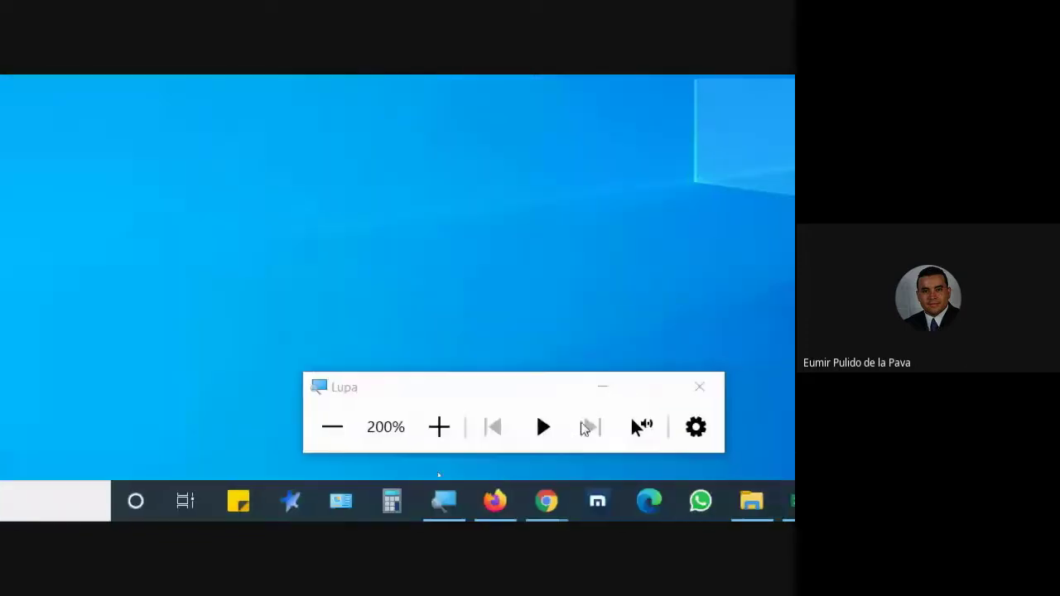
Bring Excel forward and open the Archivo Backstage page listing DASHBOARD.xlsx and Plantilla.xlsm.
{"action": "left_click", "coordinate": [598, 390]}
{"action": "left_click", "coordinate": [609, 507]}
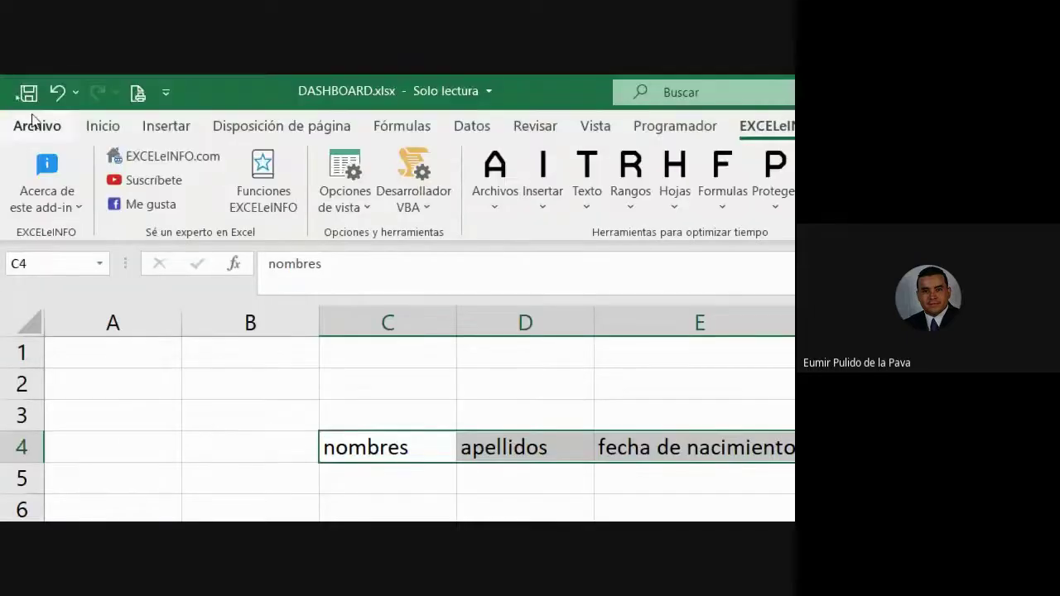
{"action": "left_click", "coordinate": [34, 126]}
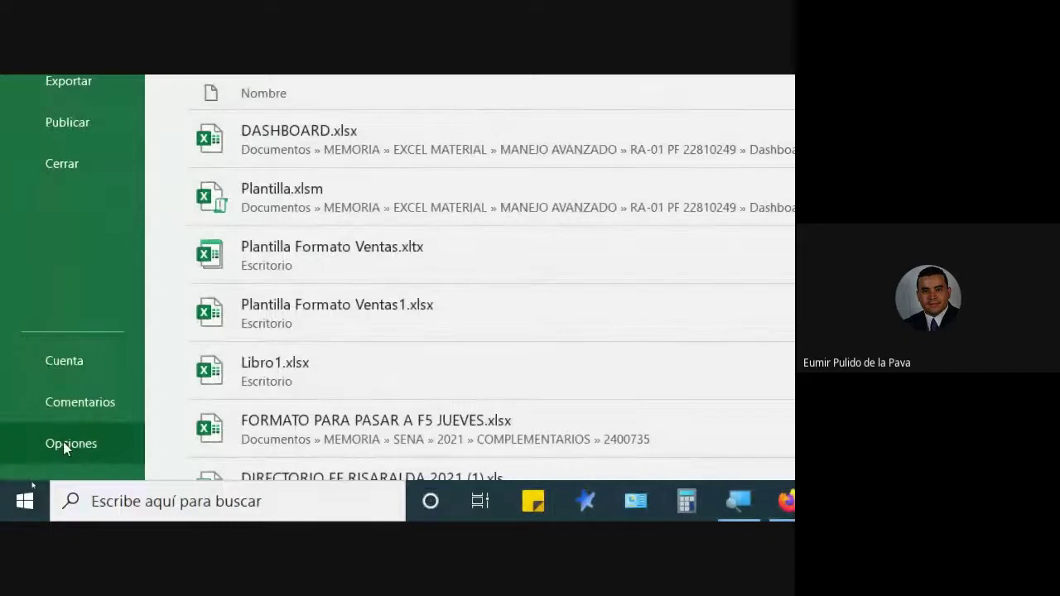
Add EXCELeINFO.xlam from Escritorio via Opciones > Complementos > Ir... > Examinar and enable it.
{"action": "left_click", "coordinate": [63, 441]}
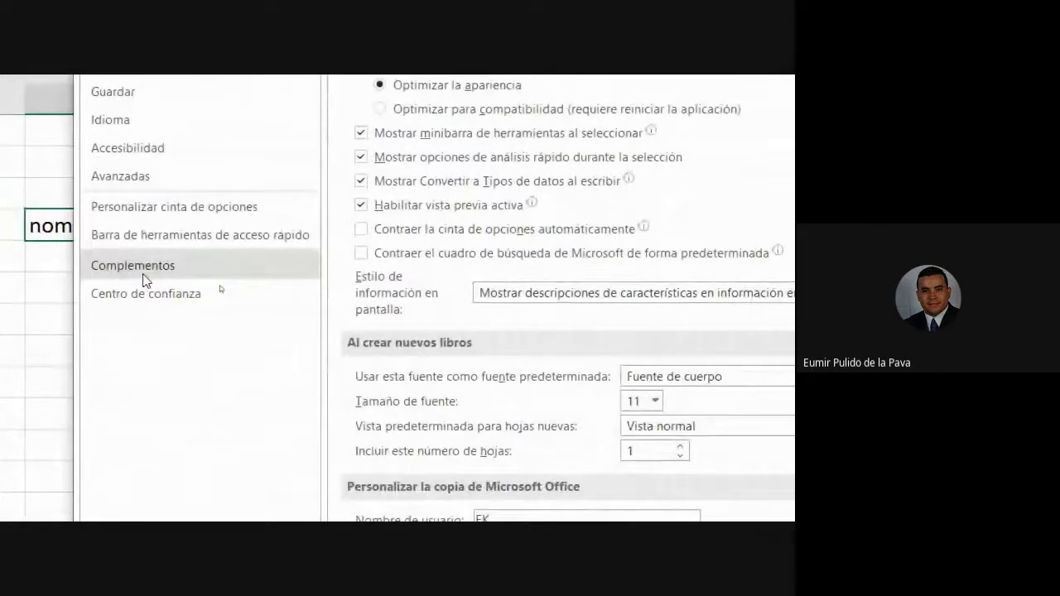
{"action": "left_click", "coordinate": [172, 271]}
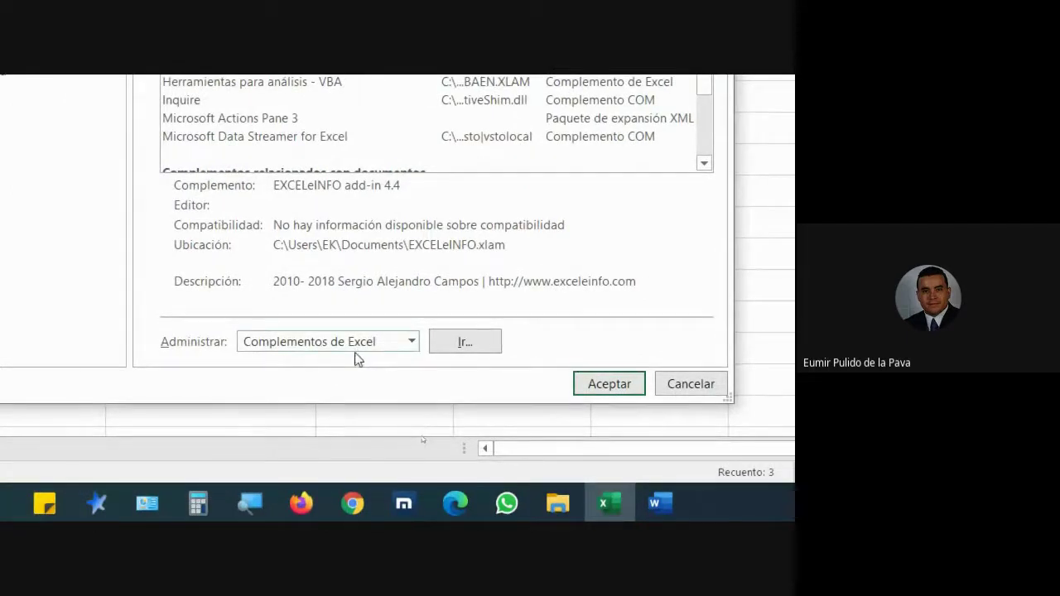
{"action": "left_click", "coordinate": [458, 352]}
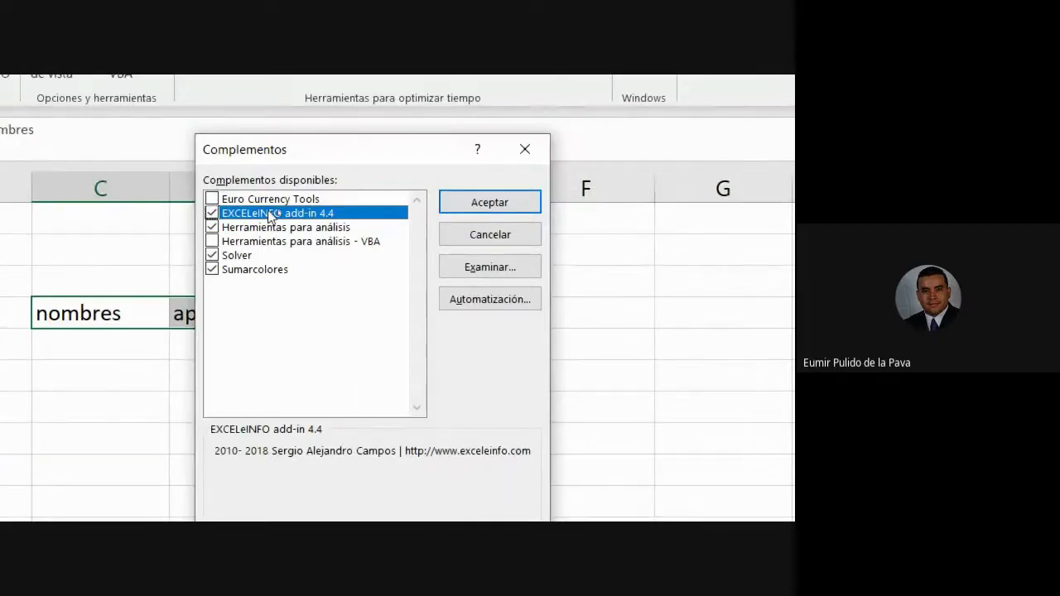
{"action": "left_click", "coordinate": [487, 270]}
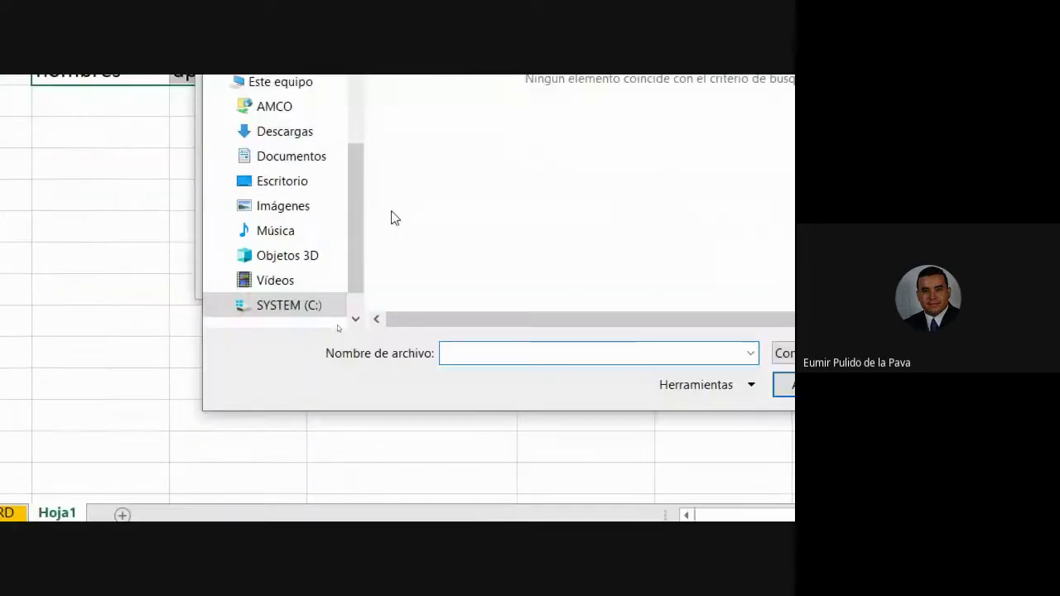
{"action": "left_click", "coordinate": [289, 296]}
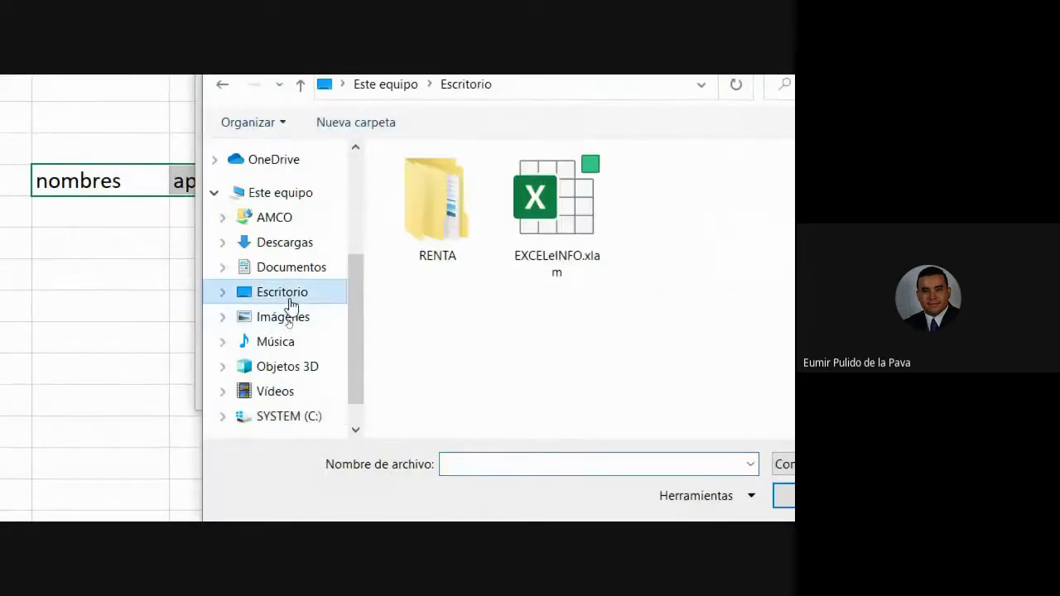
{"action": "left_click", "coordinate": [562, 206]}
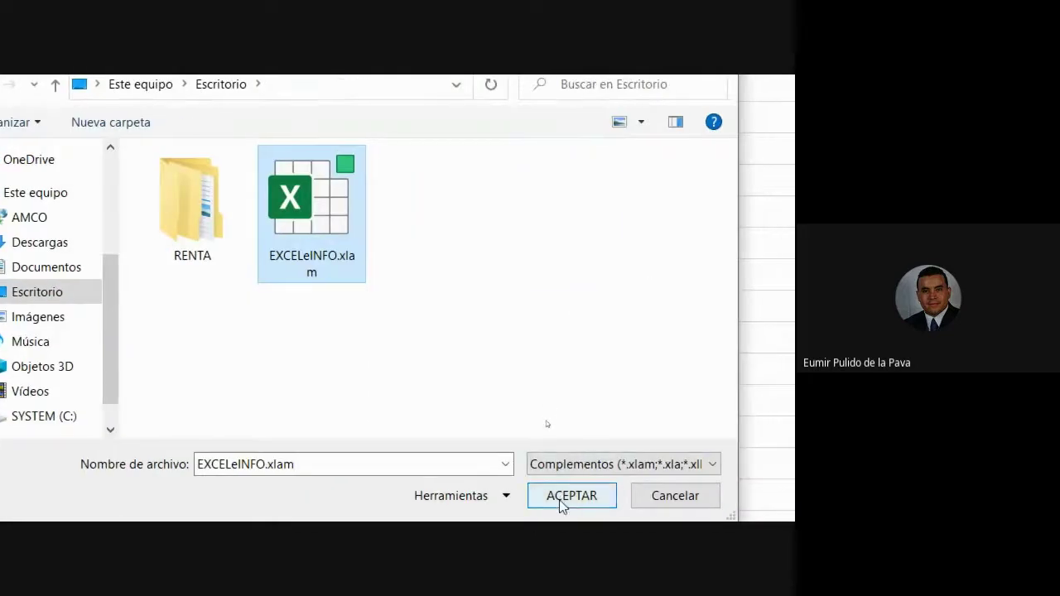
{"action": "left_click", "coordinate": [562, 505]}
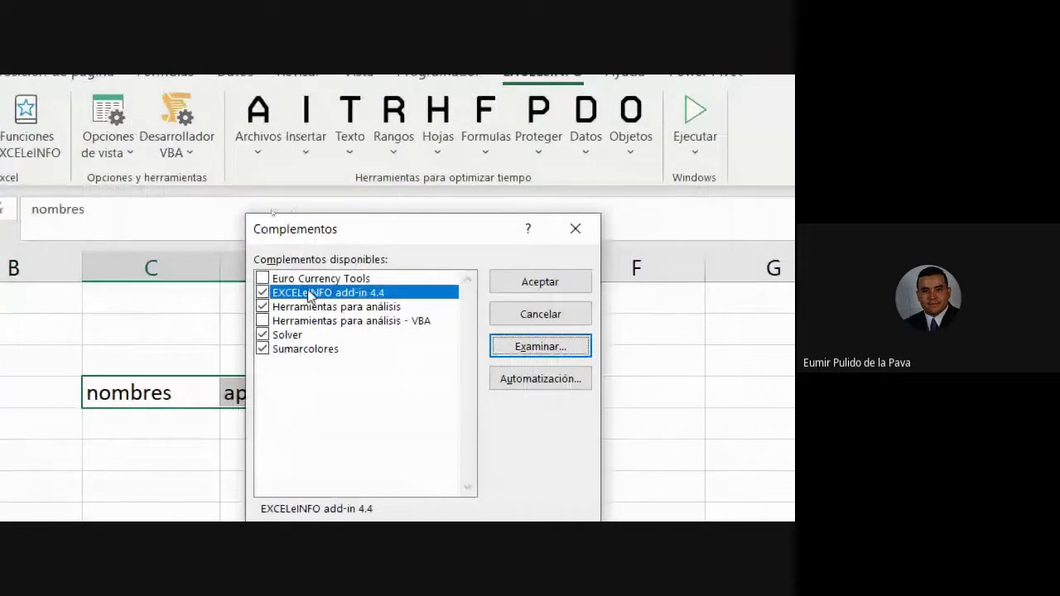
{"action": "left_click", "coordinate": [510, 293]}
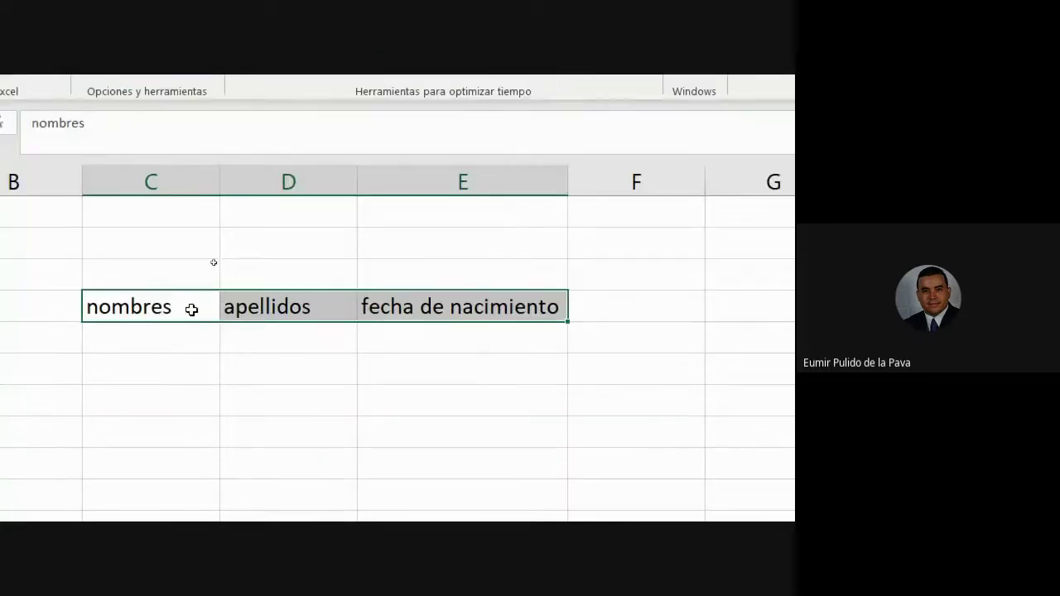
Strip extra spaces from headers C4:E4 with Eliminar espacios excesivos, checking each cell.
{"action": "left_click_drag", "start_coordinate": [192, 307], "coordinate": [447, 298]}
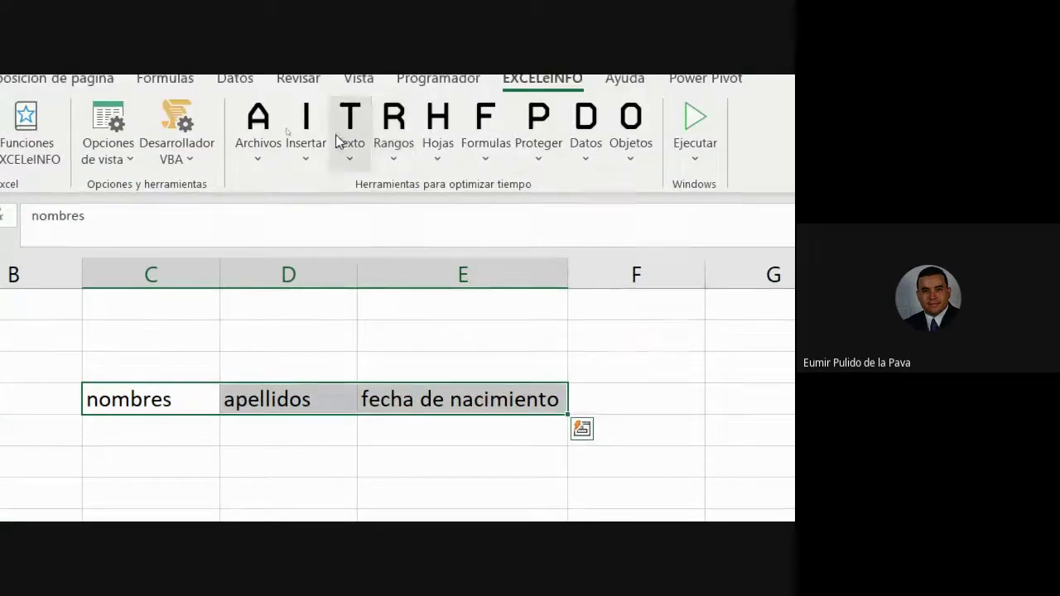
{"action": "left_click", "coordinate": [346, 138]}
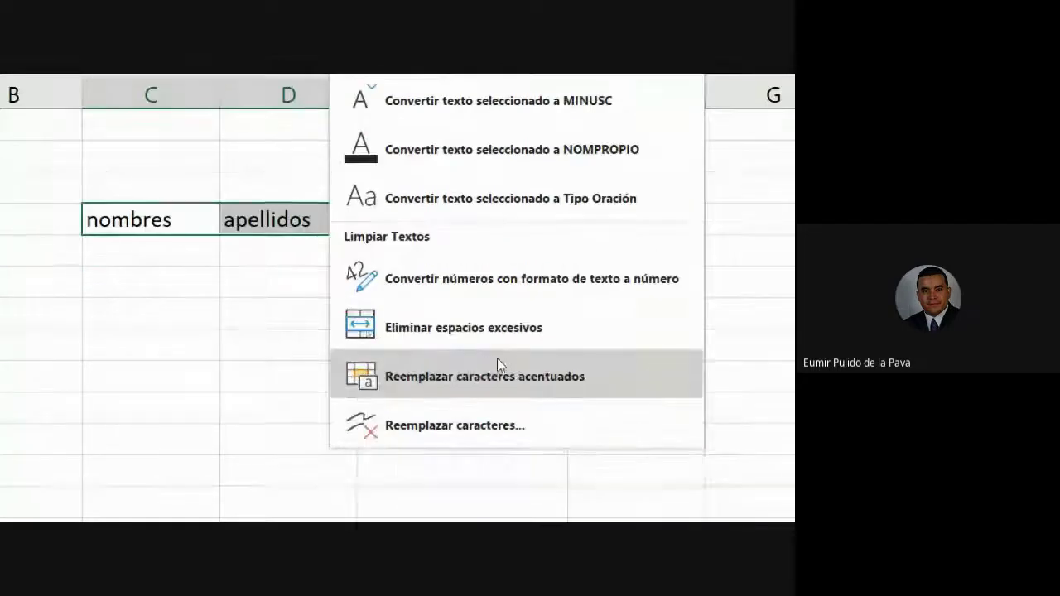
{"action": "mouse_move", "coordinate": [464, 327]}
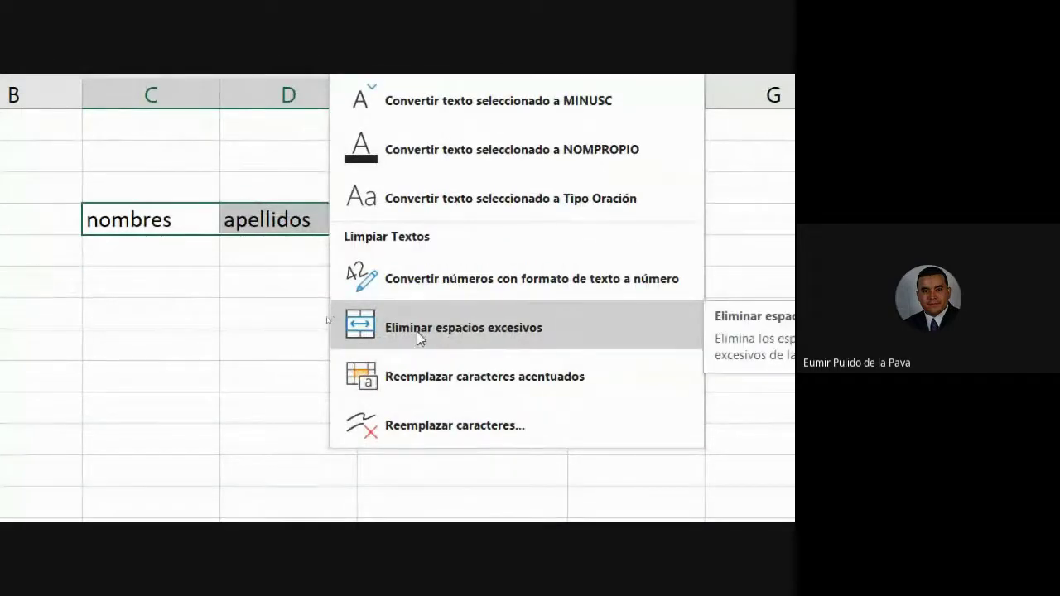
{"action": "left_click", "coordinate": [424, 351]}
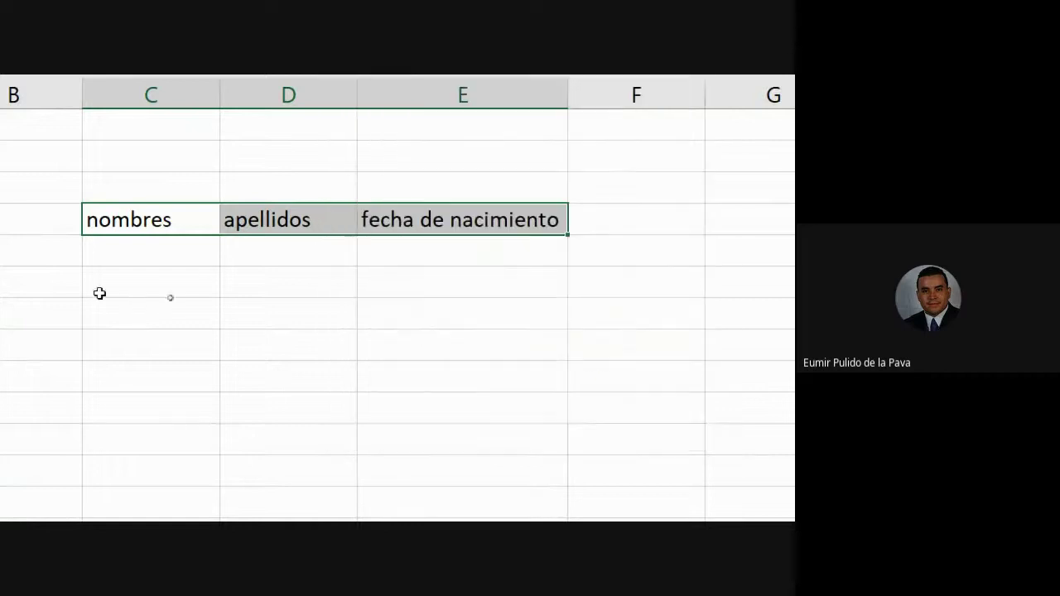
{"action": "double_click", "coordinate": [197, 221]}
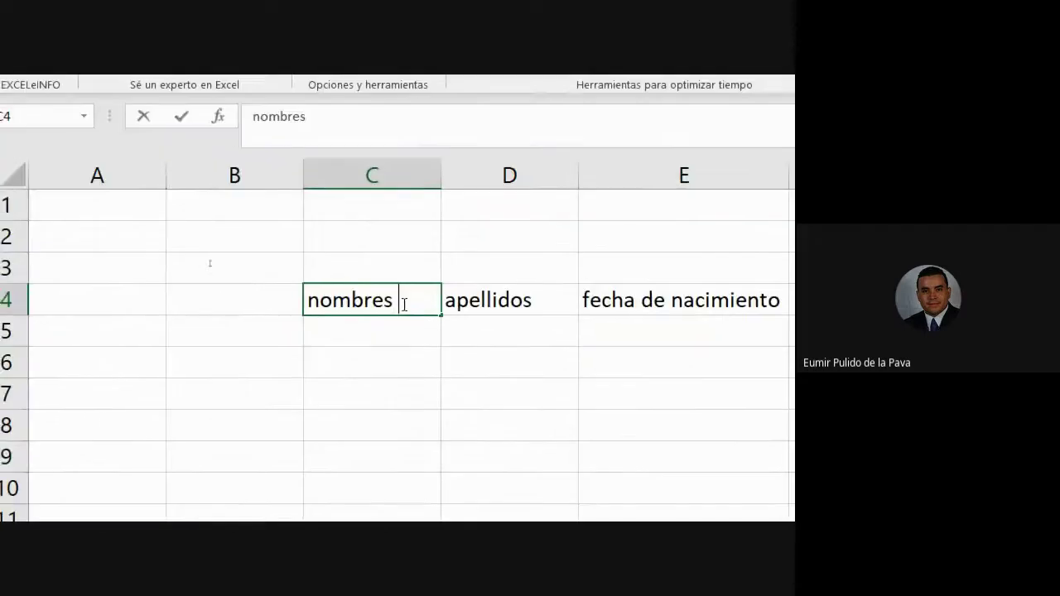
{"action": "double_click", "coordinate": [558, 296]}
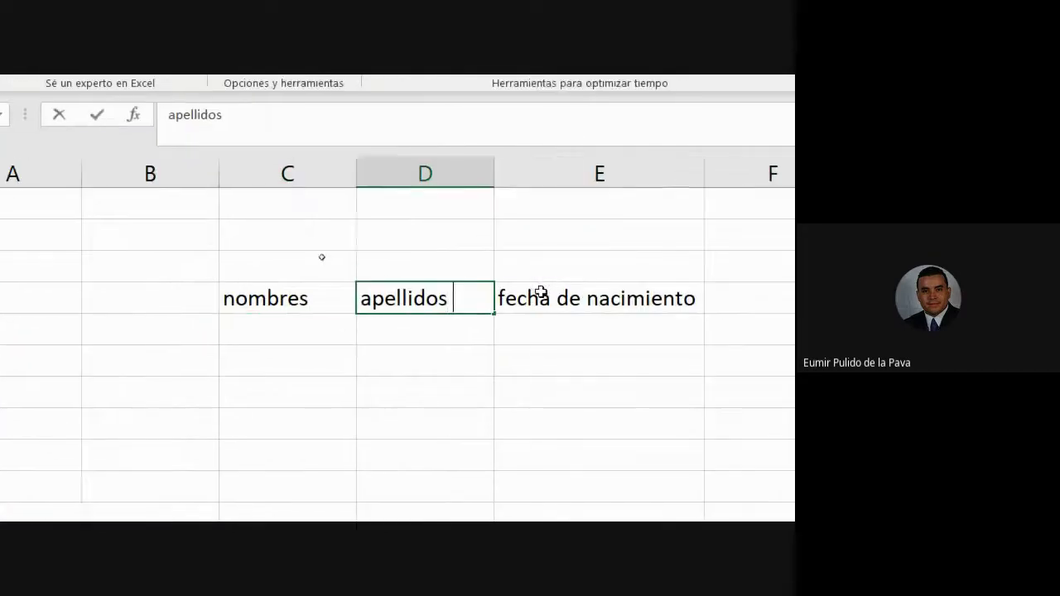
{"action": "double_click", "coordinate": [632, 298]}
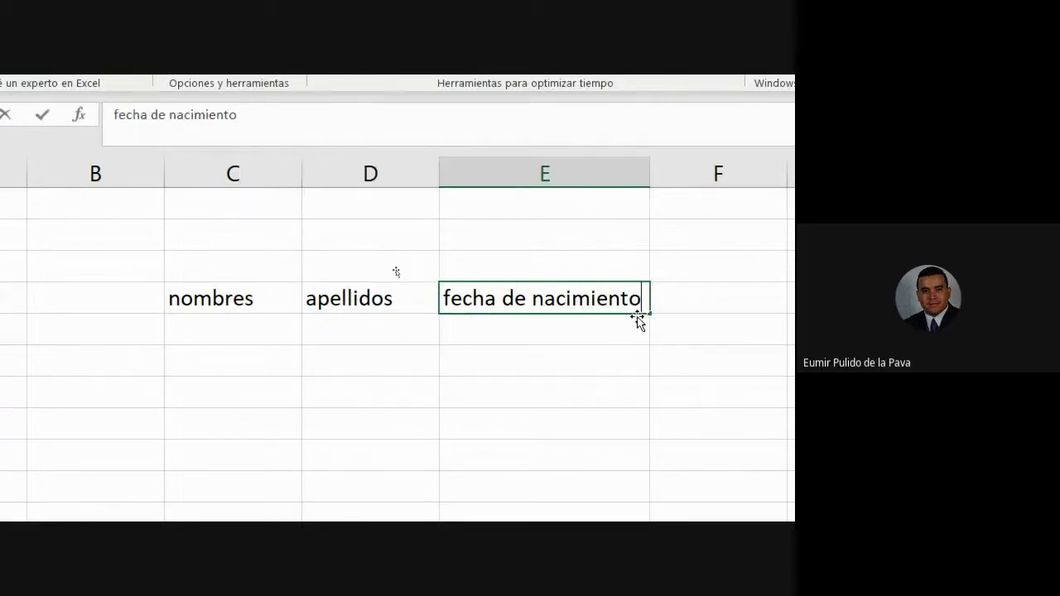
{"action": "key", "text": "Return"}
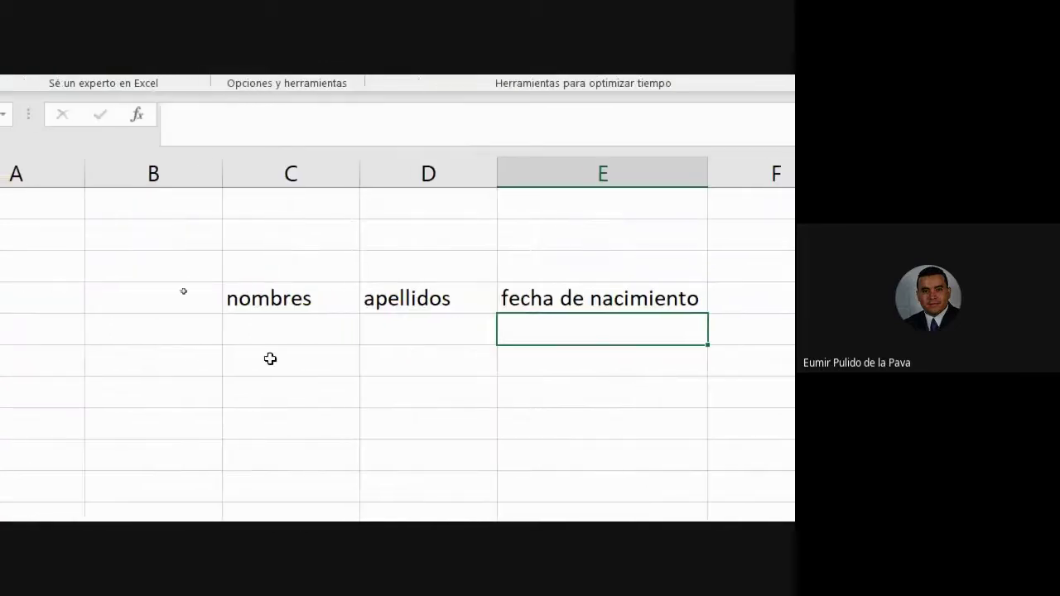
{"action": "left_click_drag", "start_coordinate": [274, 298], "coordinate": [545, 303]}
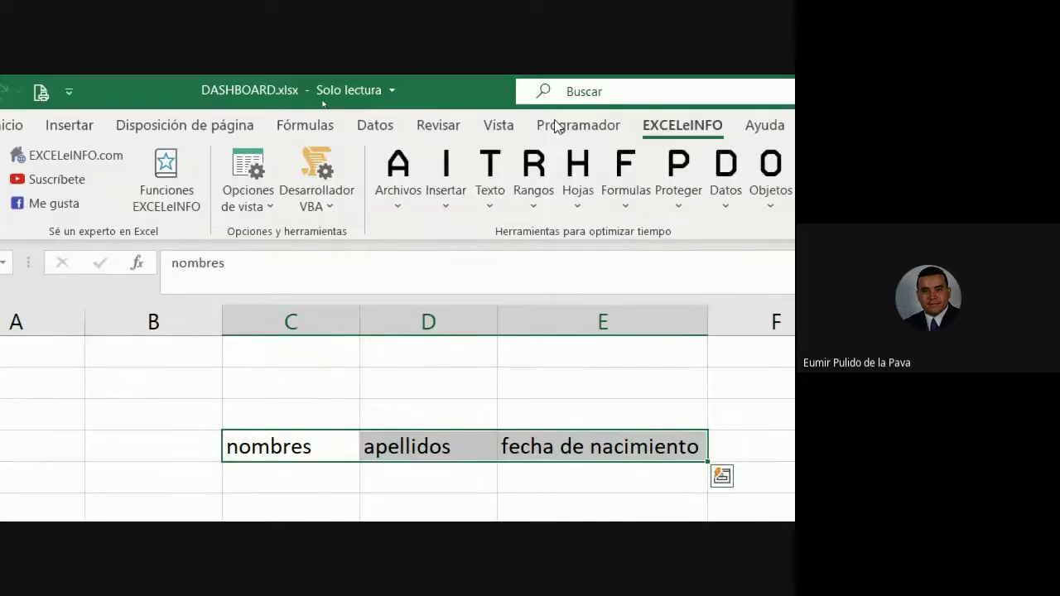
{"action": "left_click", "coordinate": [490, 14]}
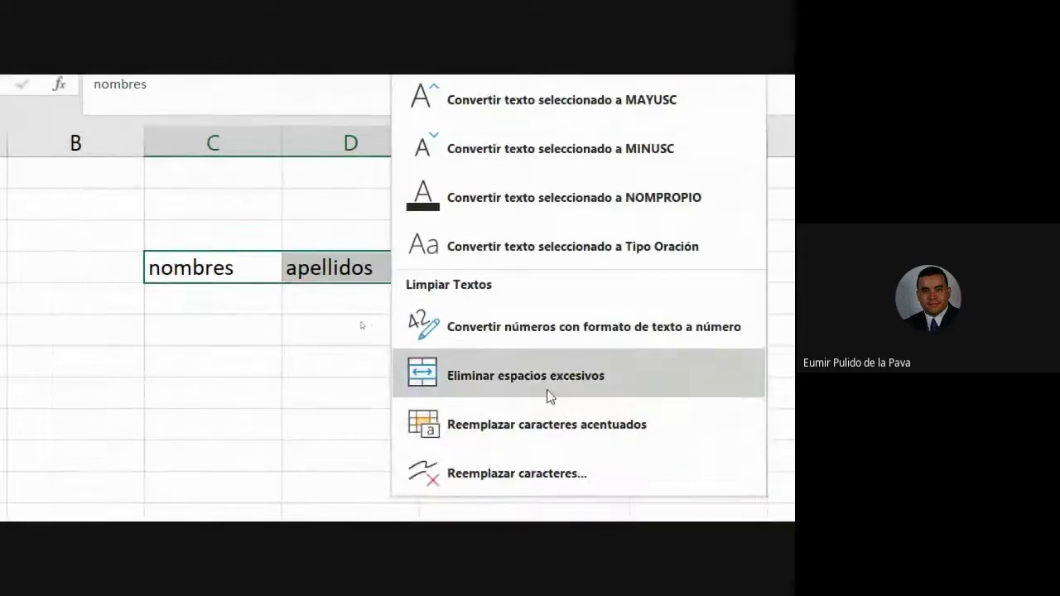
{"action": "left_click", "coordinate": [559, 384]}
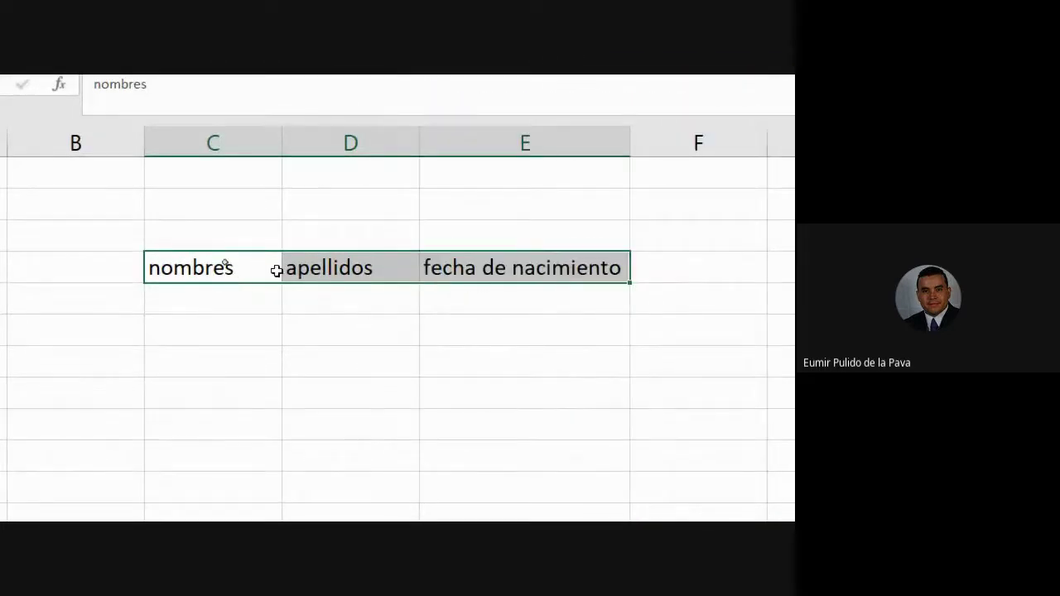
{"action": "double_click", "coordinate": [248, 268]}
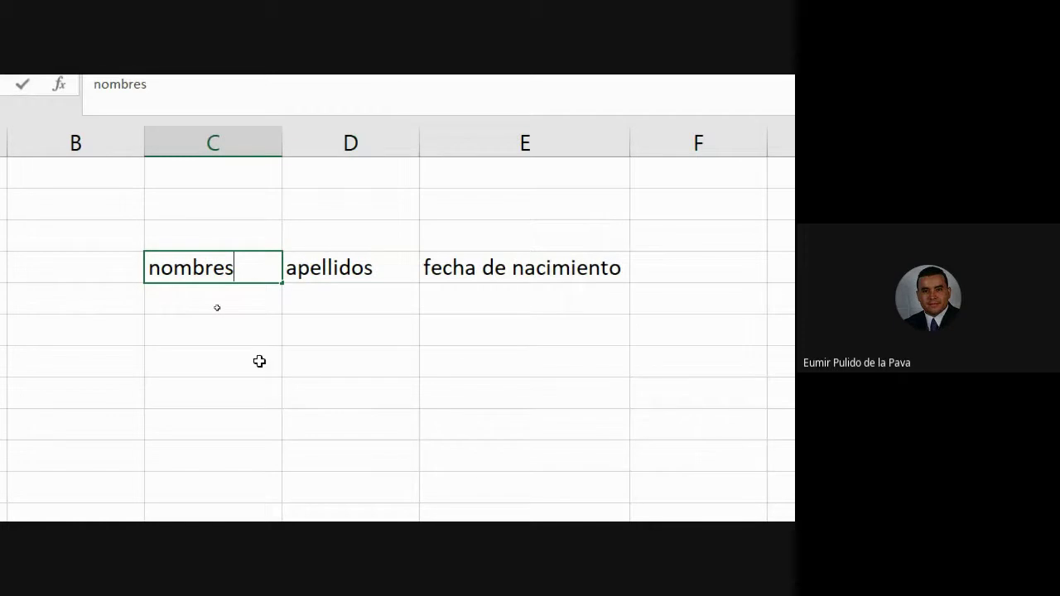
{"action": "key", "text": "Return"}
Convert C4:E4 to uppercase NOMBRES, APELLIDOS and FECHA DE NACIMIENTO with MAYUSC.
{"action": "left_click_drag", "start_coordinate": [249, 267], "coordinate": [579, 267]}
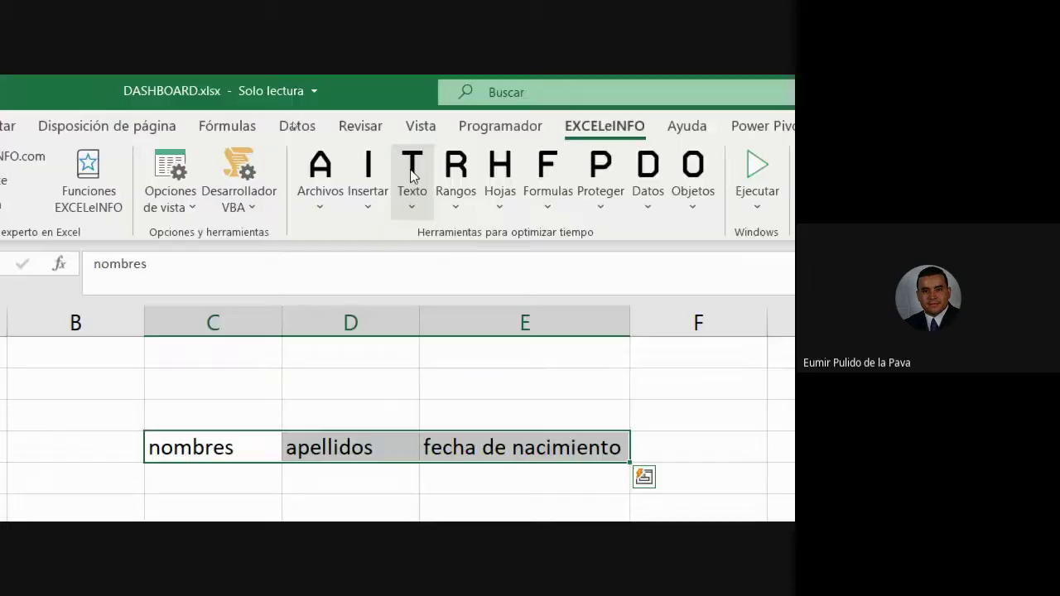
{"action": "left_click", "coordinate": [412, 174]}
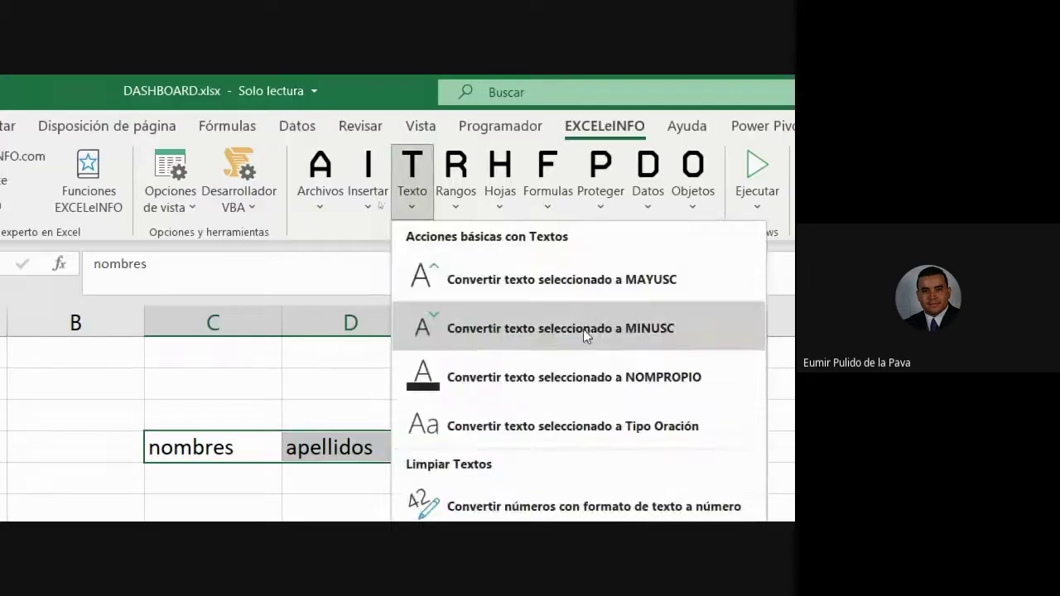
{"action": "left_click", "coordinate": [563, 282]}
{"action": "left_click", "coordinate": [457, 333]}
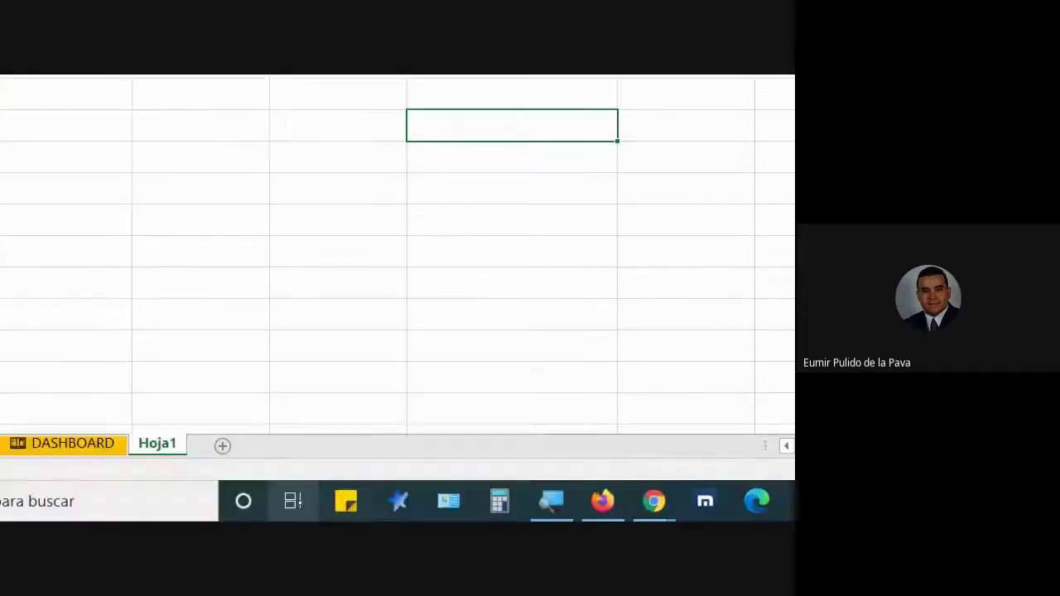
Leave Excel and bring the Google Meet call window forward from Chrome on the taskbar.
{"action": "left_click", "coordinate": [543, 507]}
{"action": "left_click", "coordinate": [441, 438]}
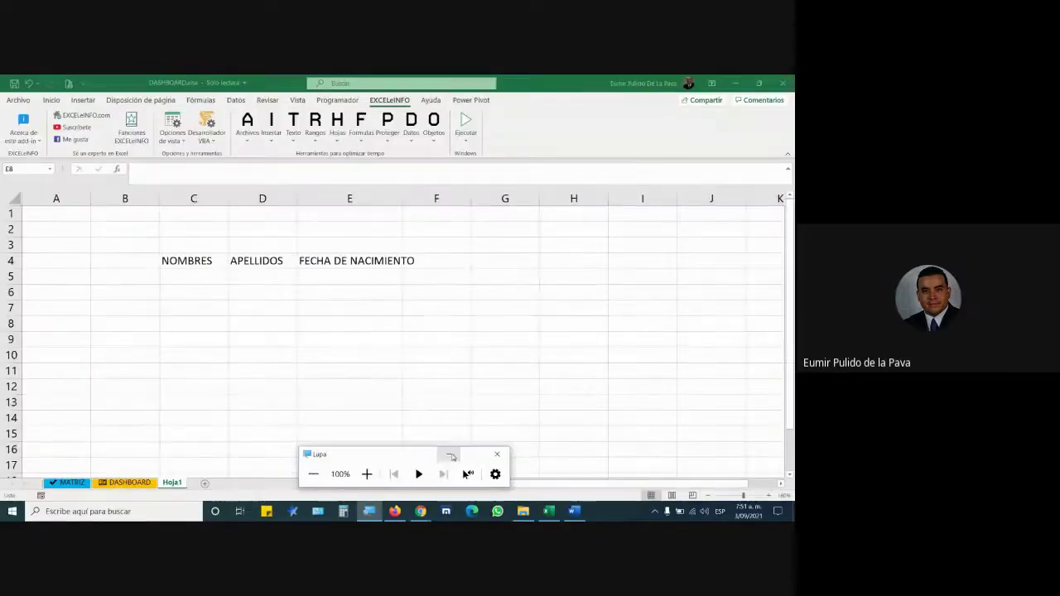
{"action": "mouse_move", "coordinate": [420, 511]}
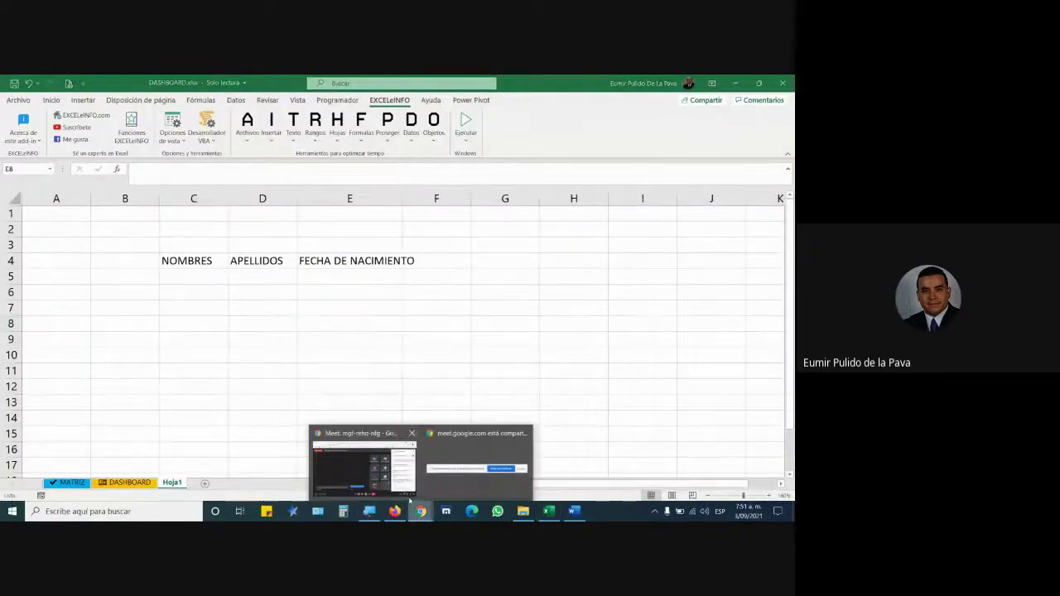
{"action": "left_click", "coordinate": [397, 479]}
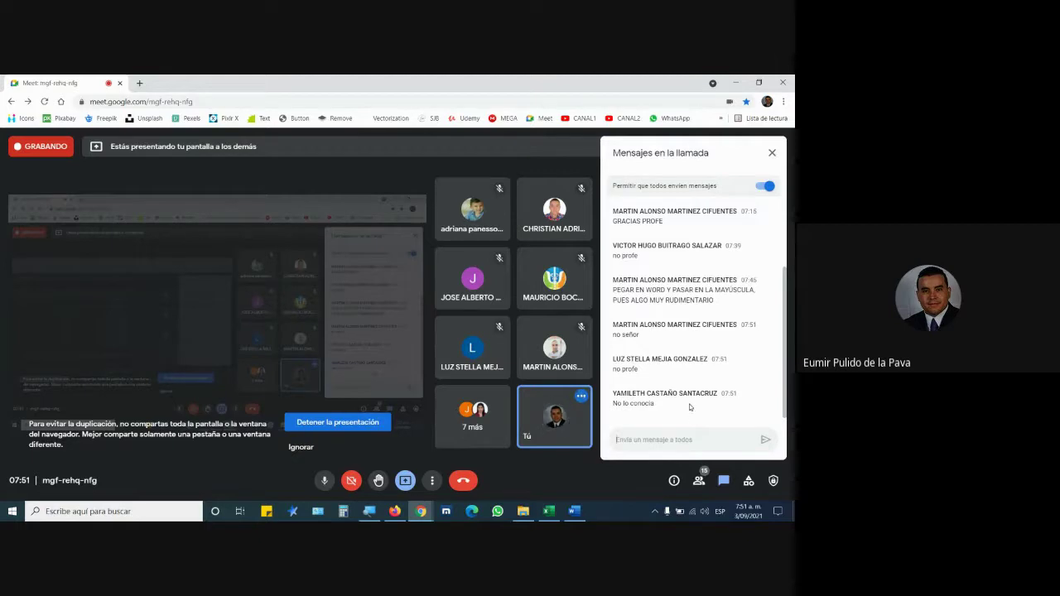
Switch to File Explorer's EXCEL MATERIAL folder and scroll through its course files.
{"action": "left_click", "coordinate": [522, 510]}
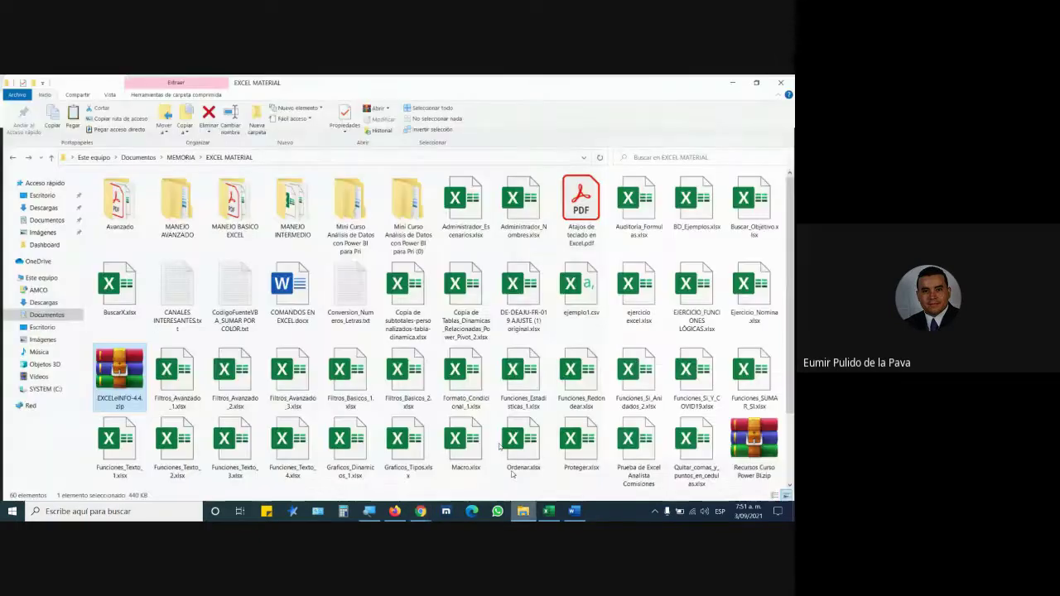
{"action": "scroll", "coordinate": [512, 474], "scroll_direction": "down", "scroll_amount": 2}
{"action": "scroll", "coordinate": [462, 429], "scroll_direction": "up", "scroll_amount": 2}
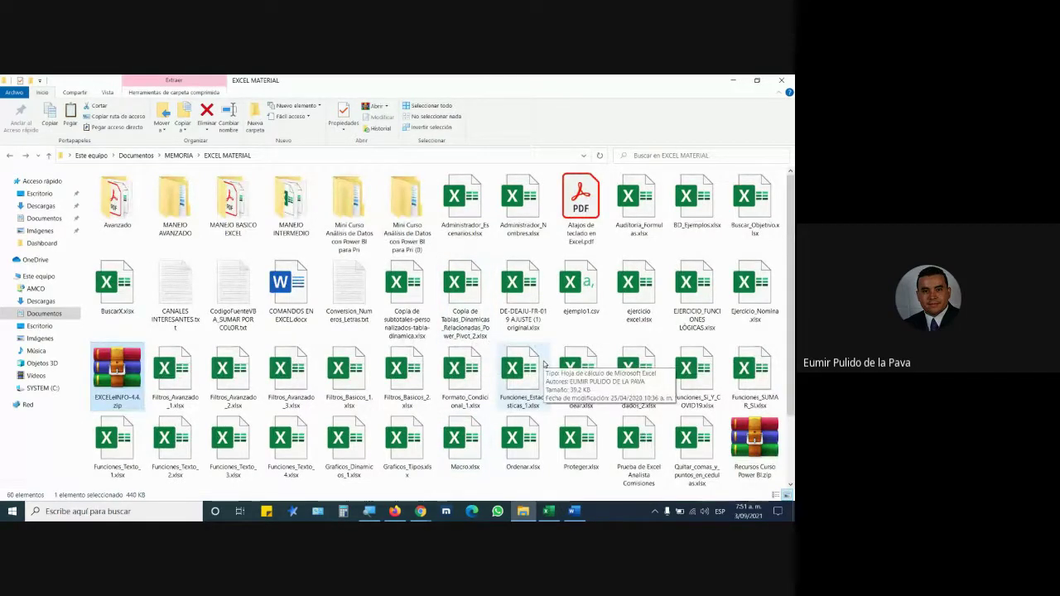
{"action": "scroll", "coordinate": [522, 364], "scroll_direction": "down", "scroll_amount": 2}
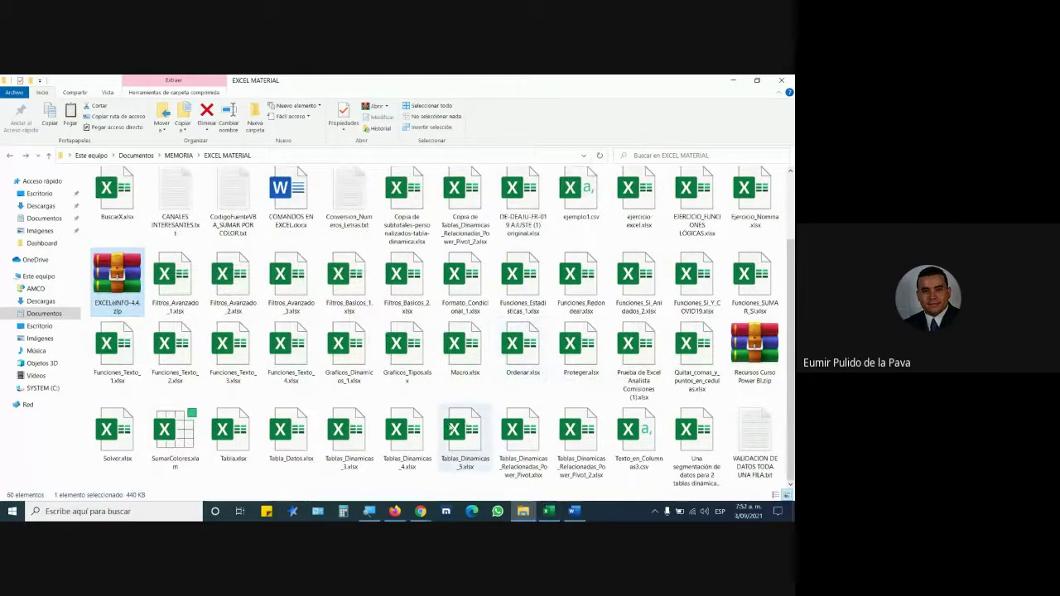
{"action": "scroll", "coordinate": [464, 438], "scroll_direction": "up", "scroll_amount": 2}
Peek into the MANEJO INTERMEDIO and Avanzado subfolders, returning to EXCEL MATERIAL each time.
{"action": "double_click", "coordinate": [290, 203]}
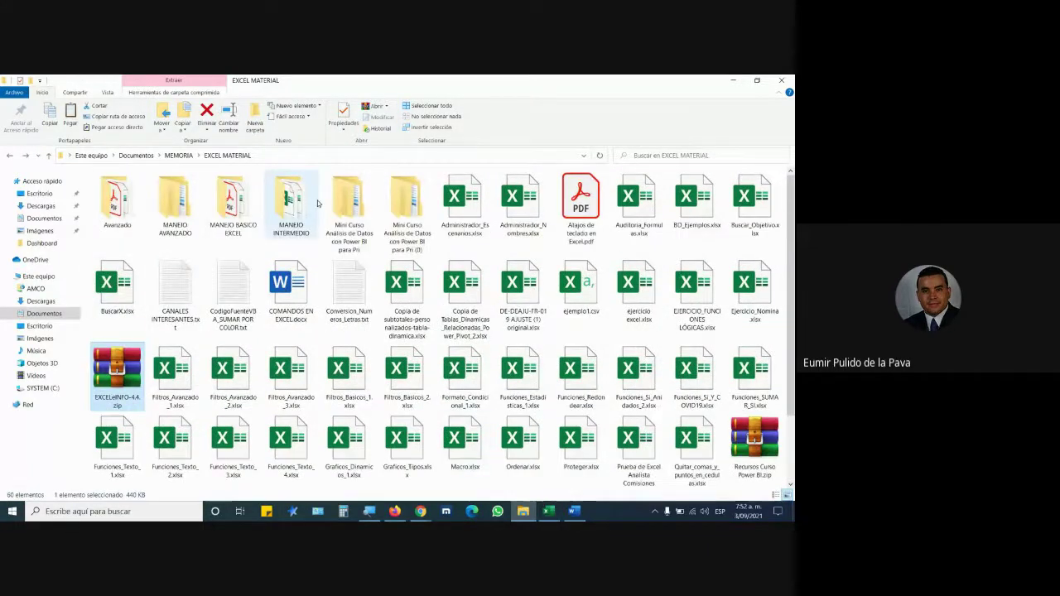
{"action": "left_click", "coordinate": [10, 155]}
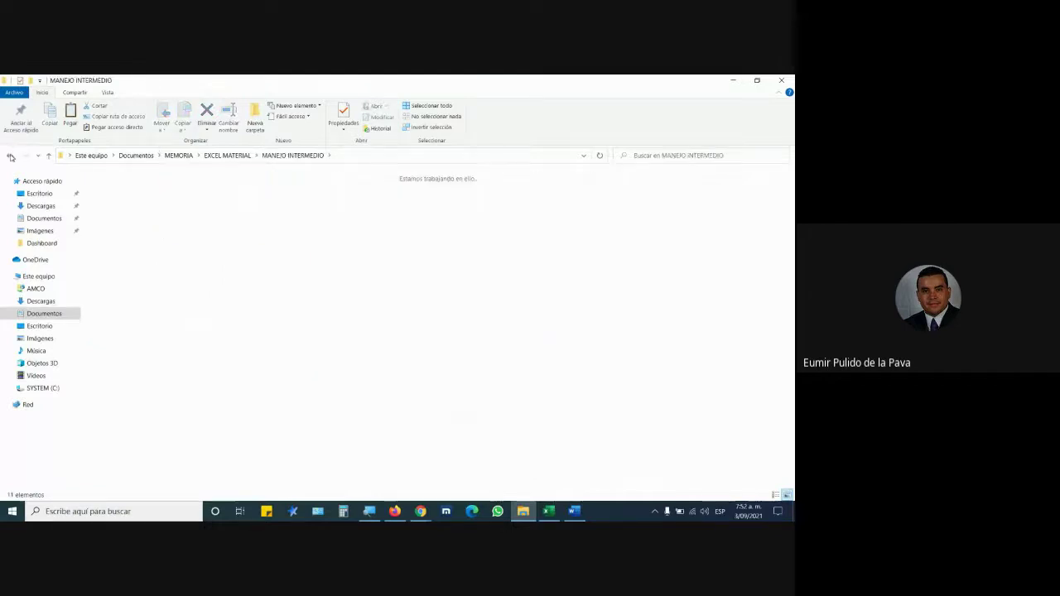
{"action": "double_click", "coordinate": [232, 199]}
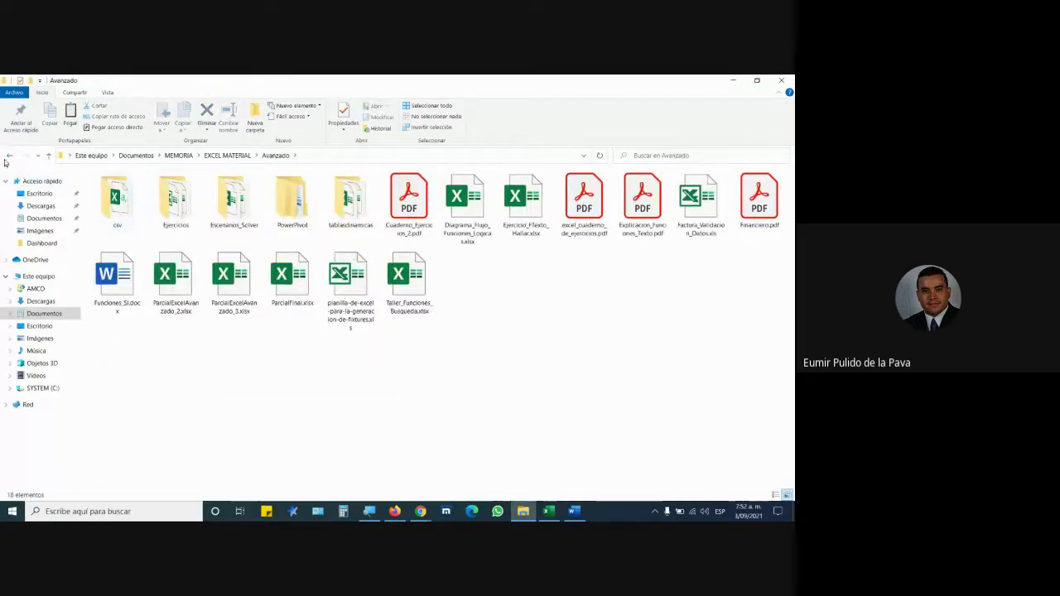
{"action": "left_click", "coordinate": [10, 155]}
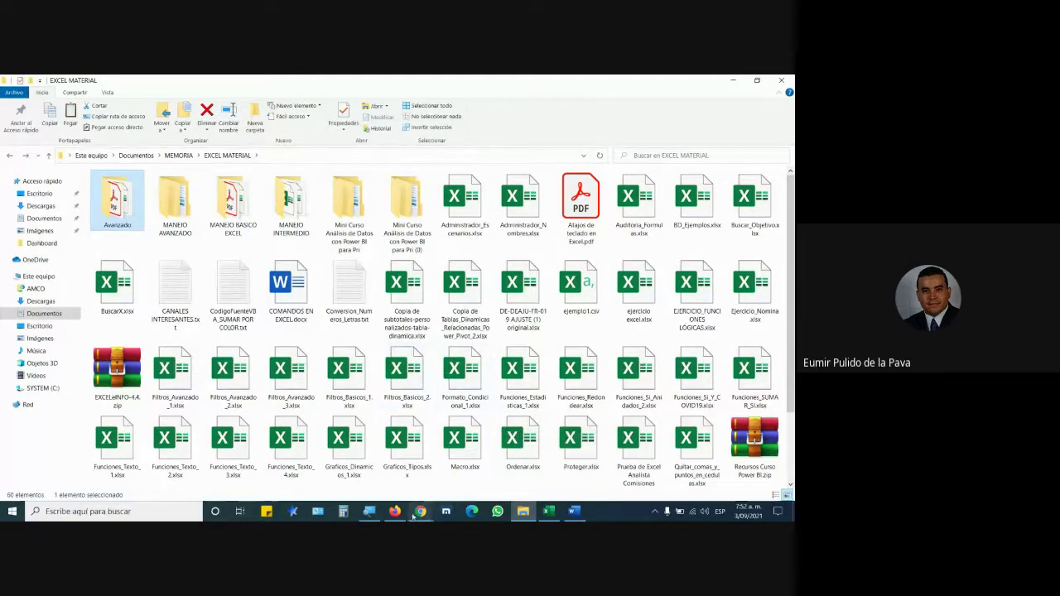
Close Firefox's exceleinfo.com tab, keeping the Instalar EXCELeINFO video tab, then go back to Meet.
{"action": "mouse_move", "coordinate": [394, 512]}
{"action": "left_click", "coordinate": [364, 447]}
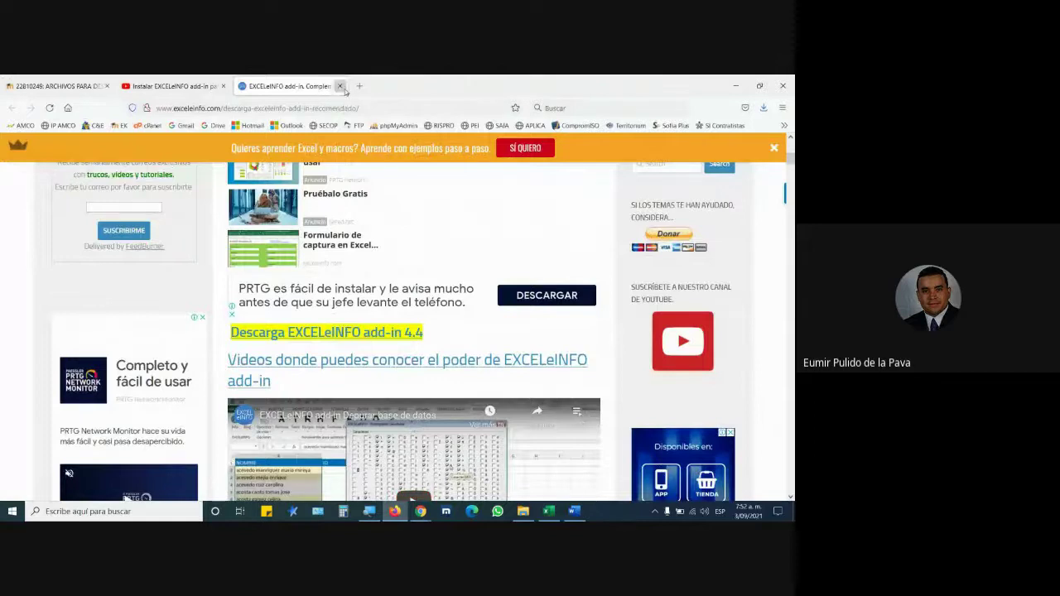
{"action": "left_click", "coordinate": [339, 86]}
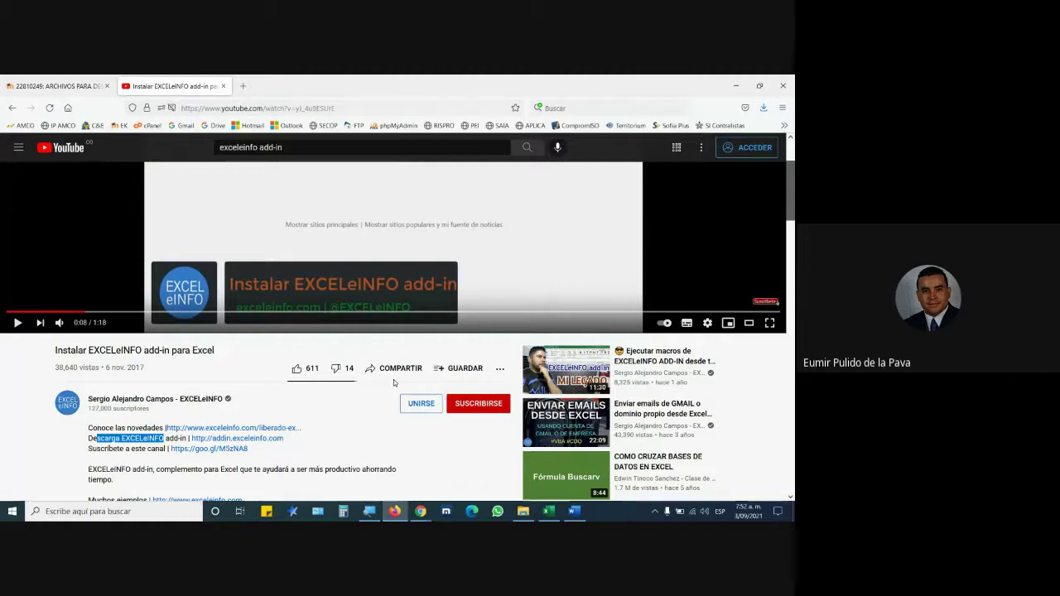
{"action": "mouse_move", "coordinate": [566, 369]}
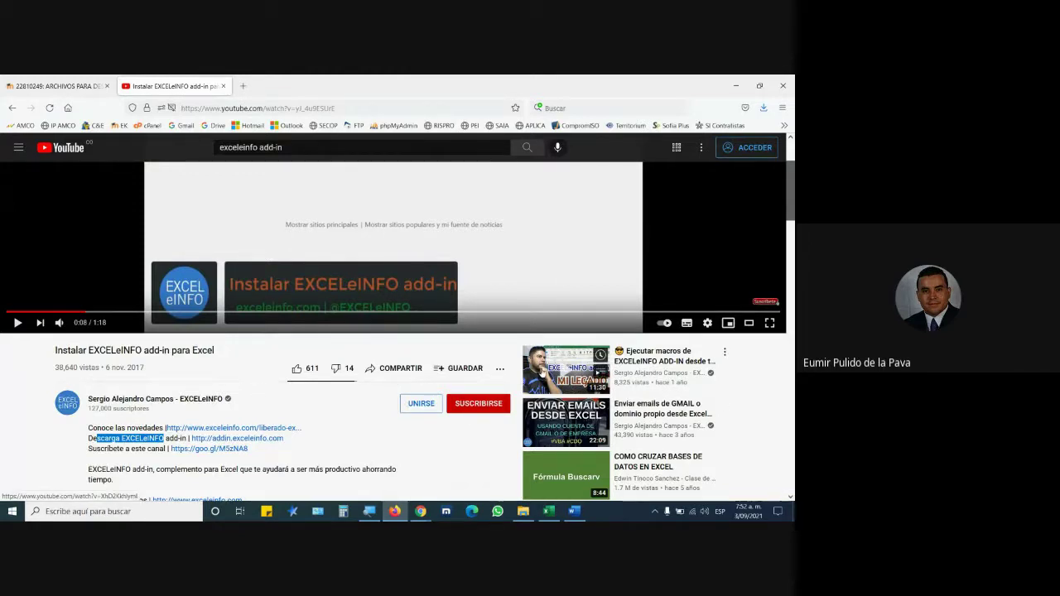
{"action": "scroll", "coordinate": [321, 459], "scroll_direction": "up", "scroll_amount": 1}
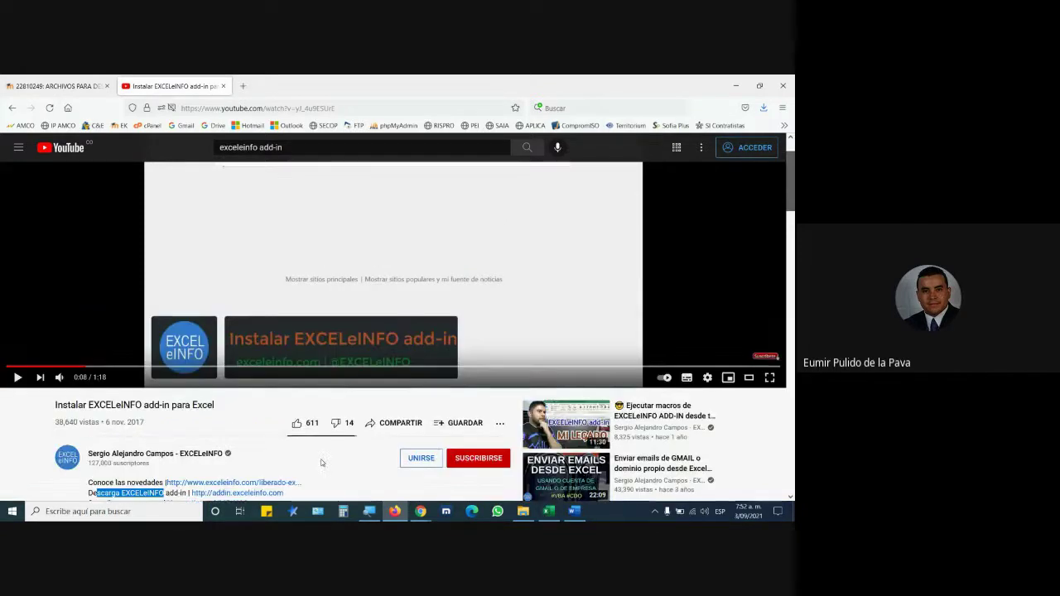
{"action": "scroll", "coordinate": [384, 367], "scroll_direction": "up", "scroll_amount": 1}
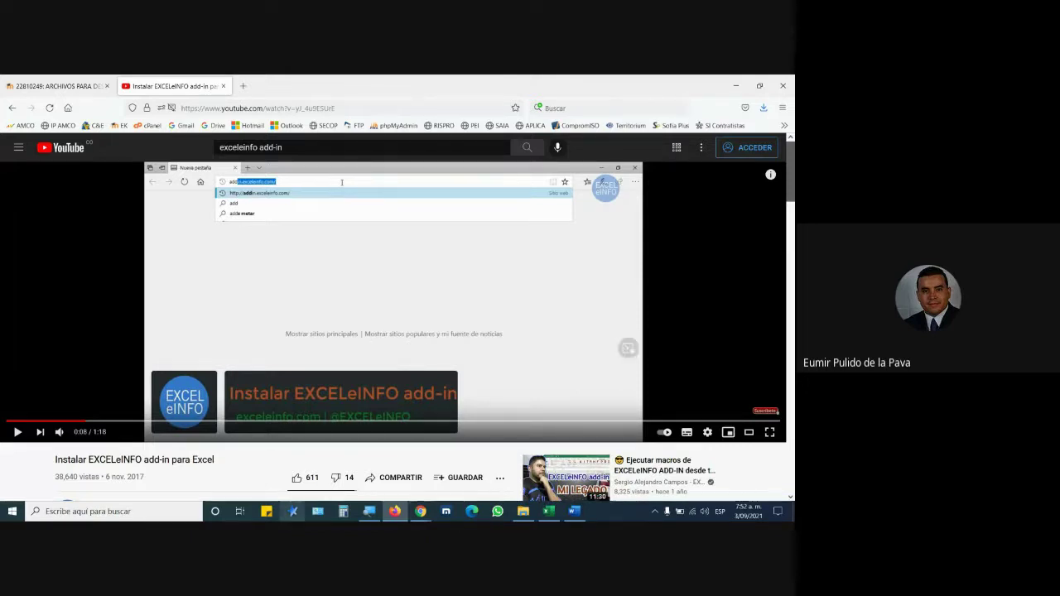
{"action": "mouse_move", "coordinate": [421, 511]}
{"action": "left_click", "coordinate": [365, 455]}
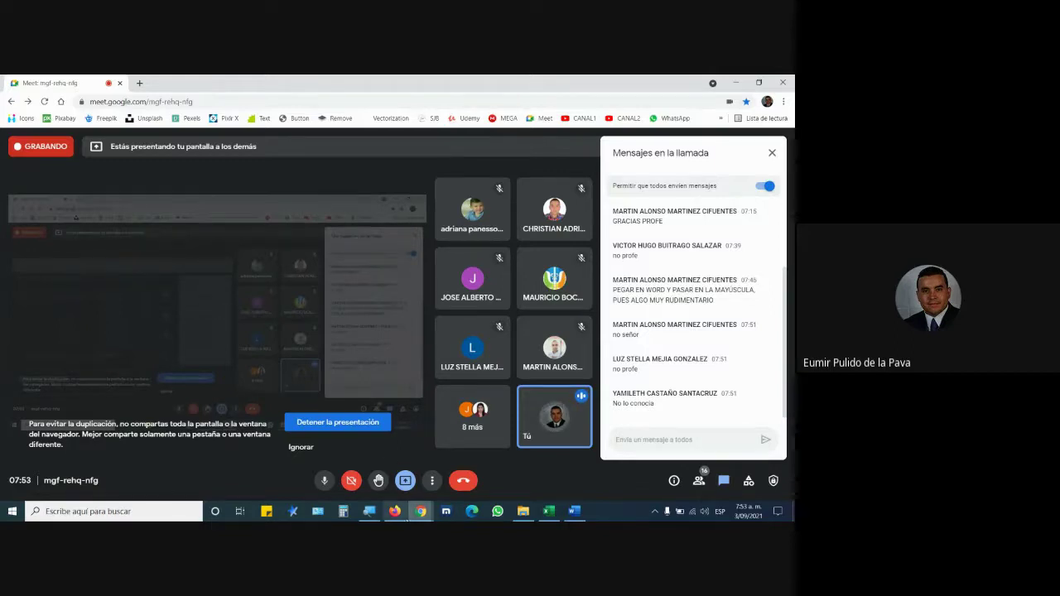
Search 'certificados sena' in a new Firefox tab and open the SENA Certificado Digital site.
{"action": "left_click", "coordinate": [395, 511]}
{"action": "left_click", "coordinate": [243, 86]}
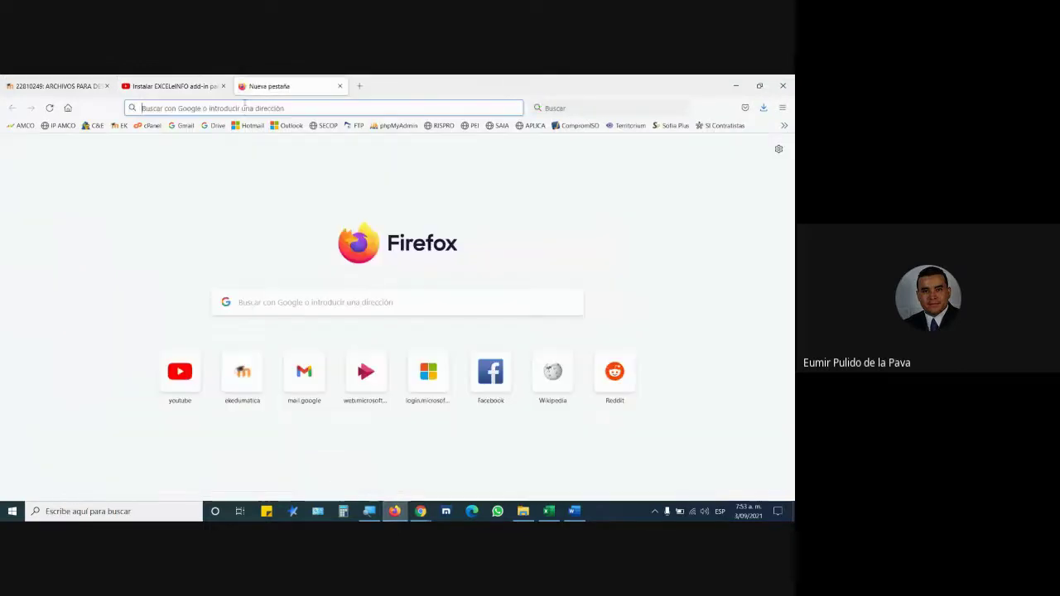
{"action": "type", "text": "ce"}
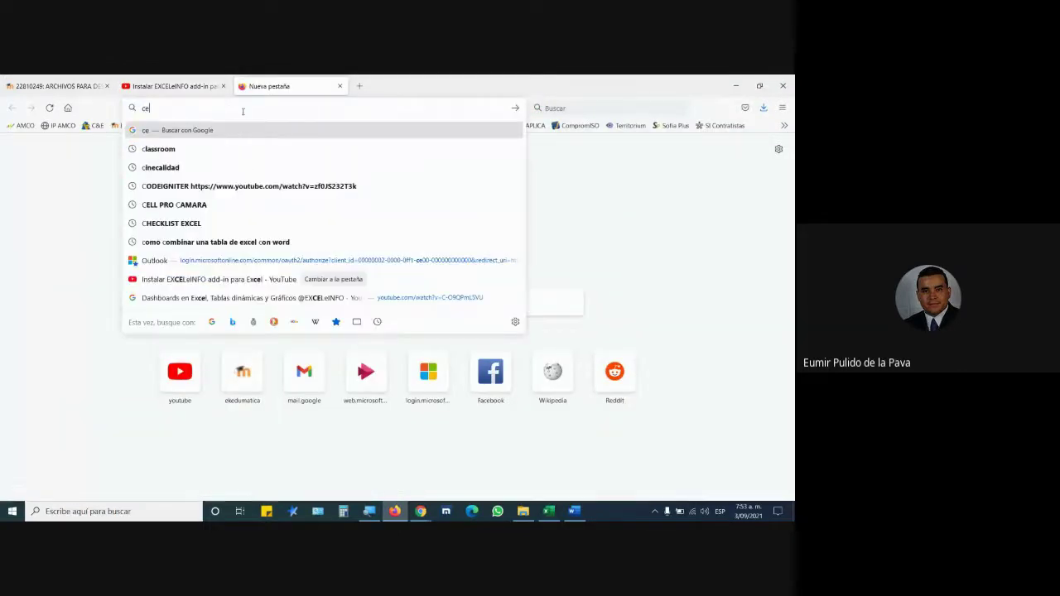
{"action": "type", "text": "rtificados "}
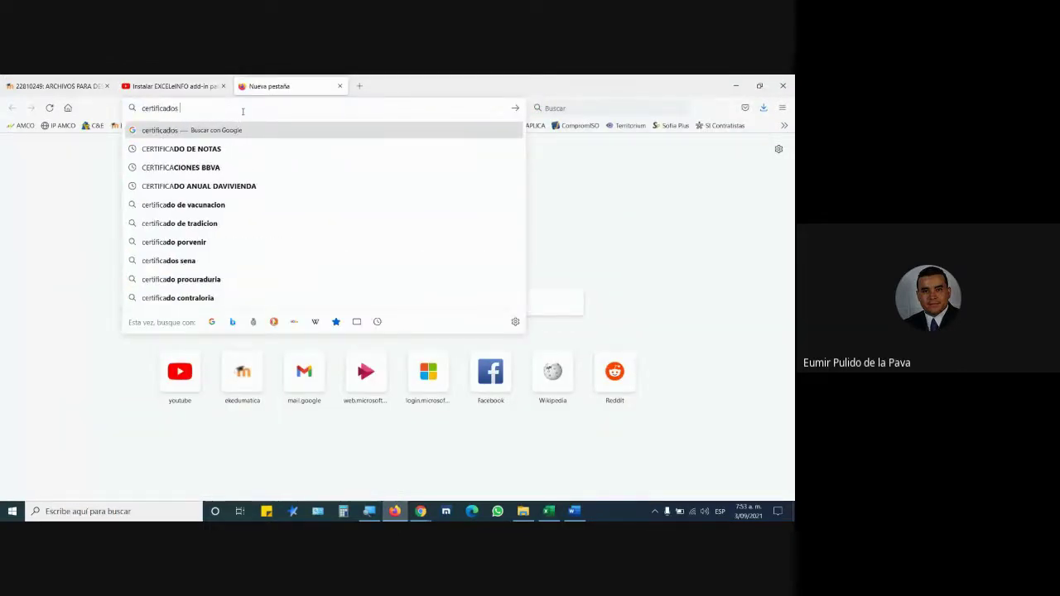
{"action": "type", "text": "sena"}
{"action": "key", "text": "Return"}
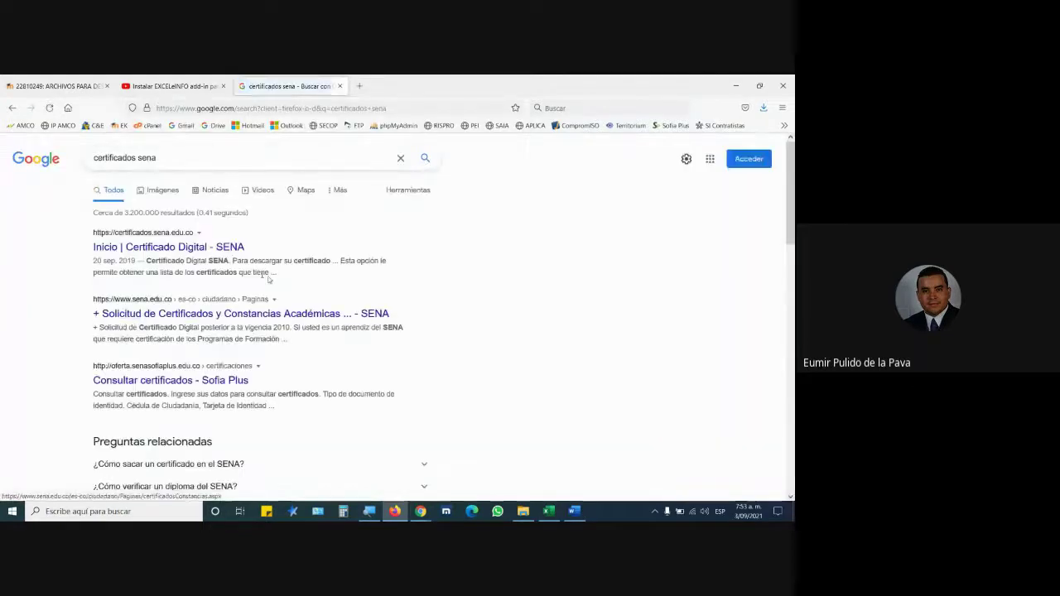
{"action": "left_click", "coordinate": [369, 511]}
{"action": "left_click", "coordinate": [367, 473]}
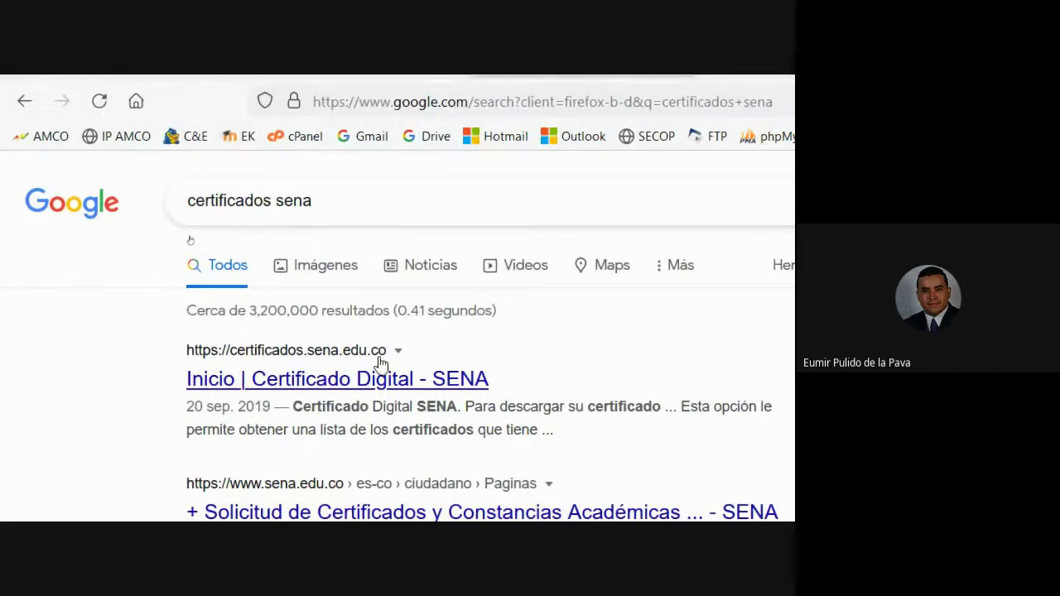
{"action": "left_click", "coordinate": [365, 382]}
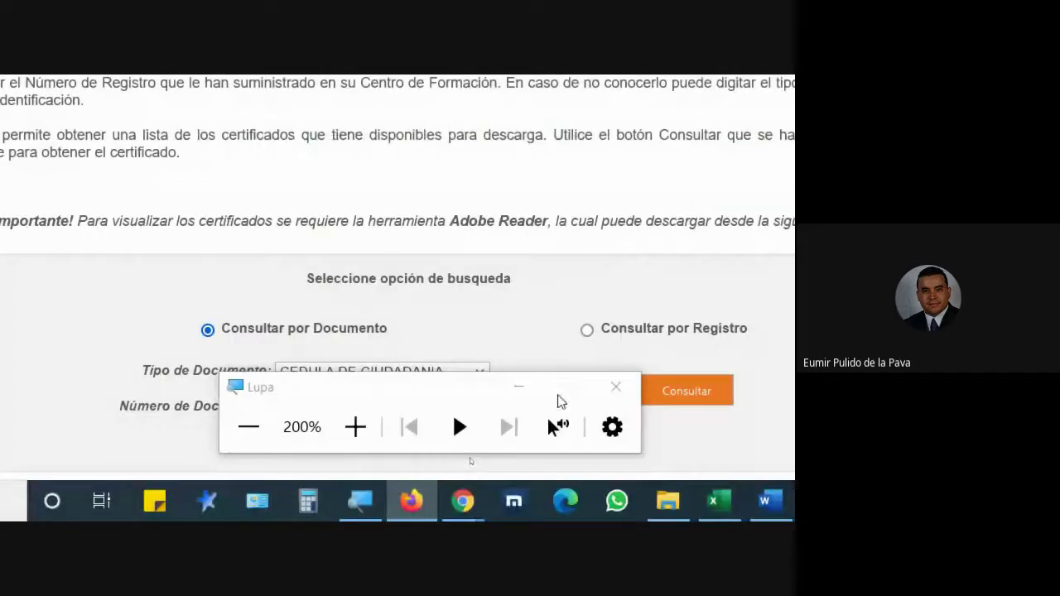
Enter the identity document number, run Consultar, and scroll through the certificate results.
{"action": "left_click", "coordinate": [380, 407]}
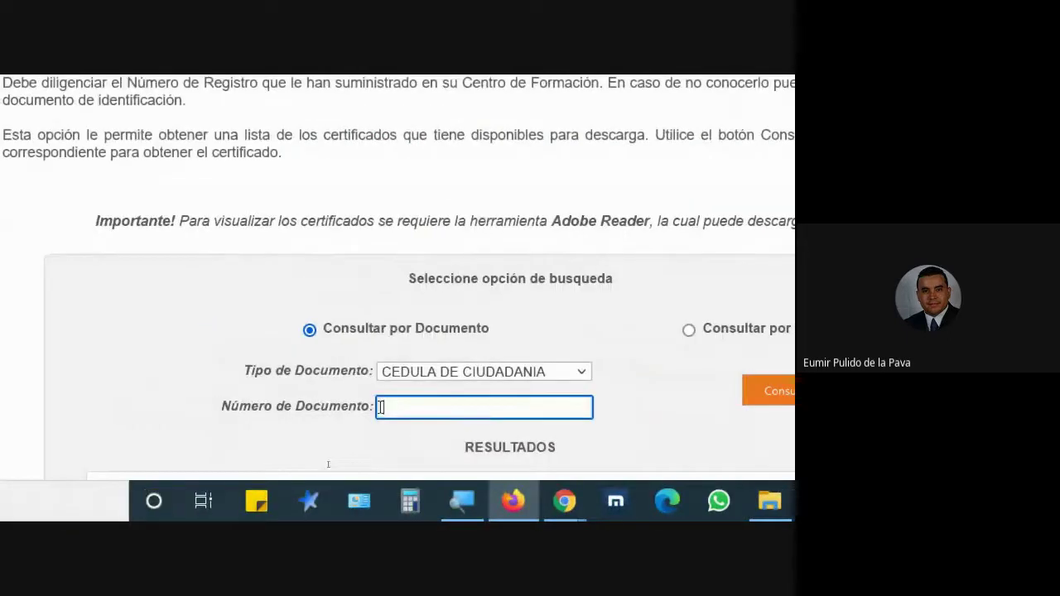
{"action": "type", "text": "10030547"}
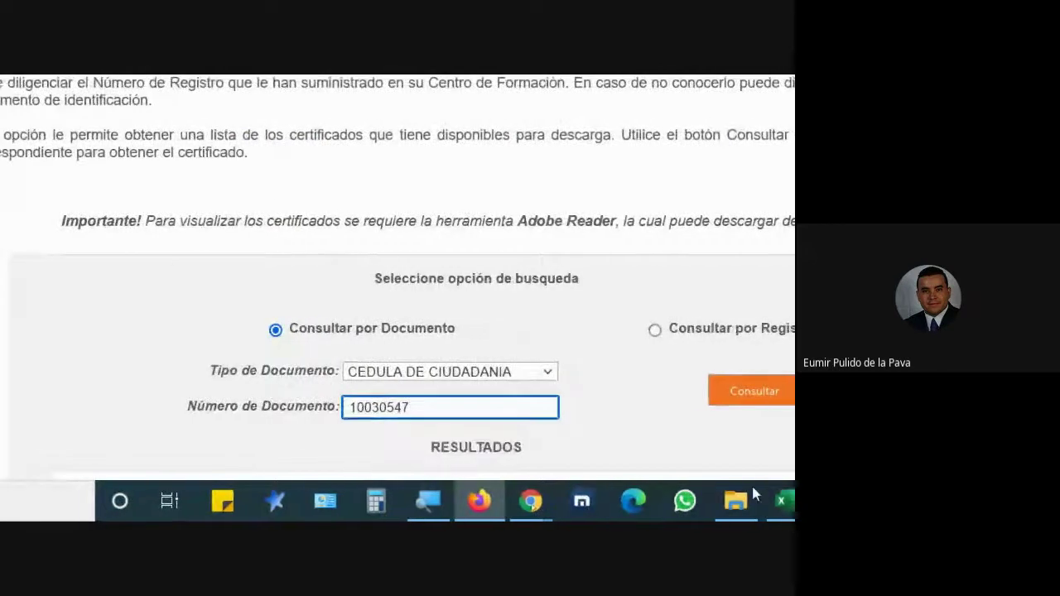
{"action": "left_click", "coordinate": [700, 397]}
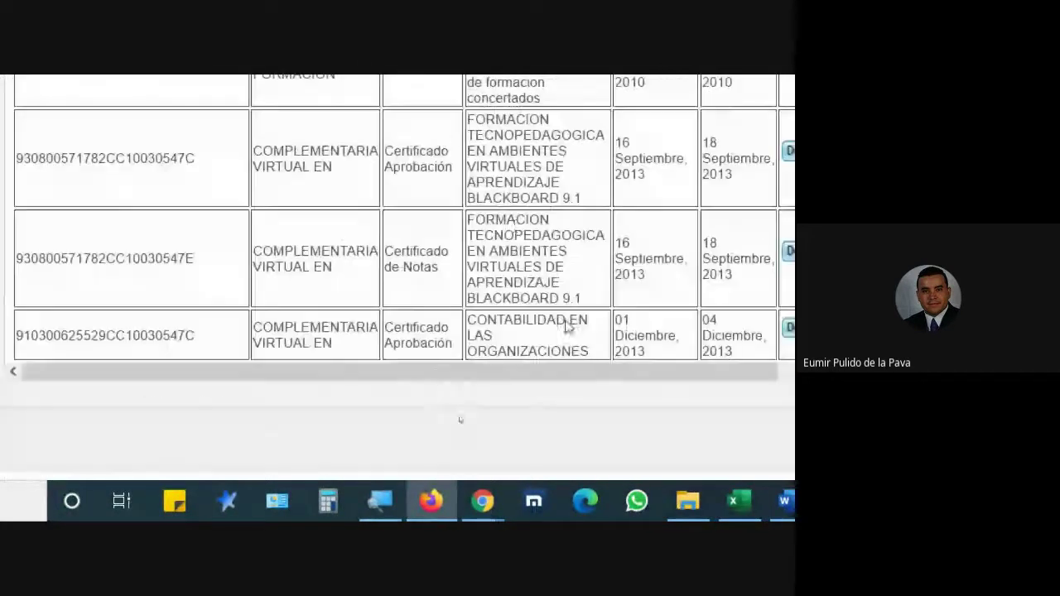
{"action": "scroll", "coordinate": [565, 325], "scroll_direction": "up", "scroll_amount": 3}
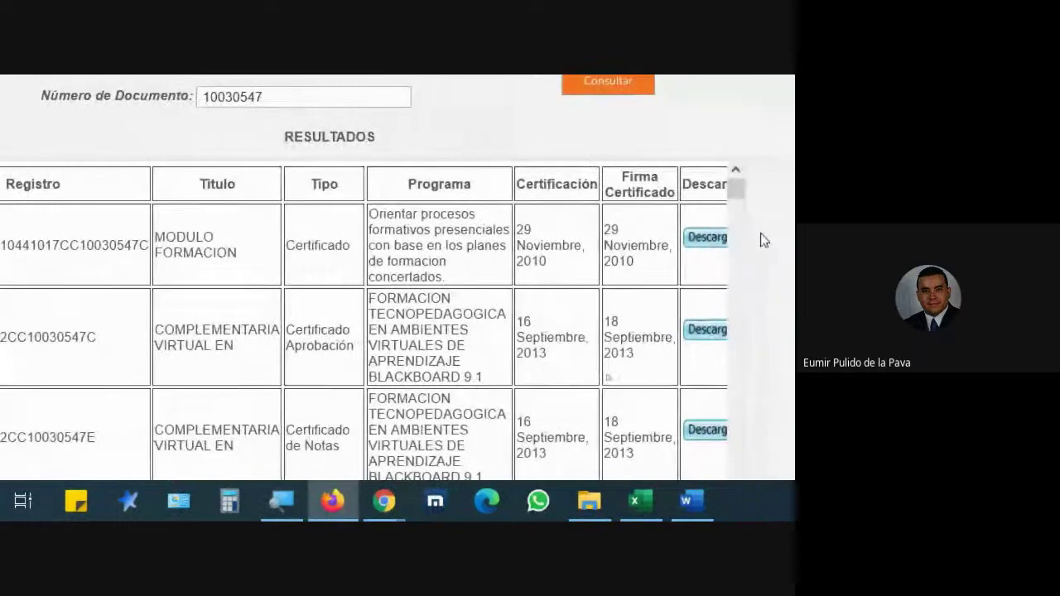
{"action": "left_click_drag", "start_coordinate": [735, 189], "coordinate": [752, 517]}
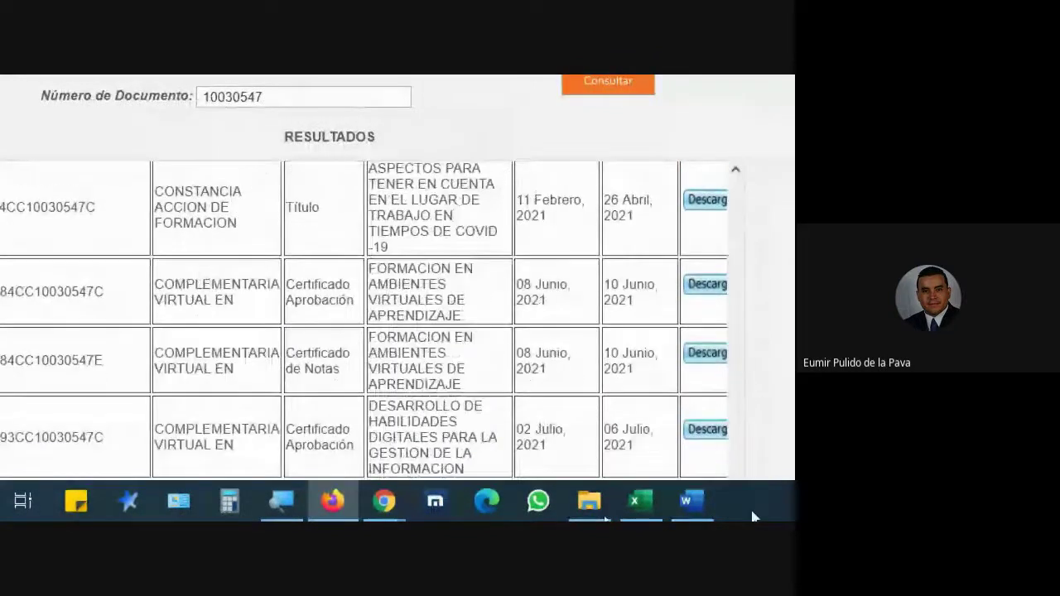
{"action": "scroll", "coordinate": [414, 378], "scroll_direction": "down", "scroll_amount": 3}
{"action": "scroll", "coordinate": [479, 354], "scroll_direction": "down", "scroll_amount": 5}
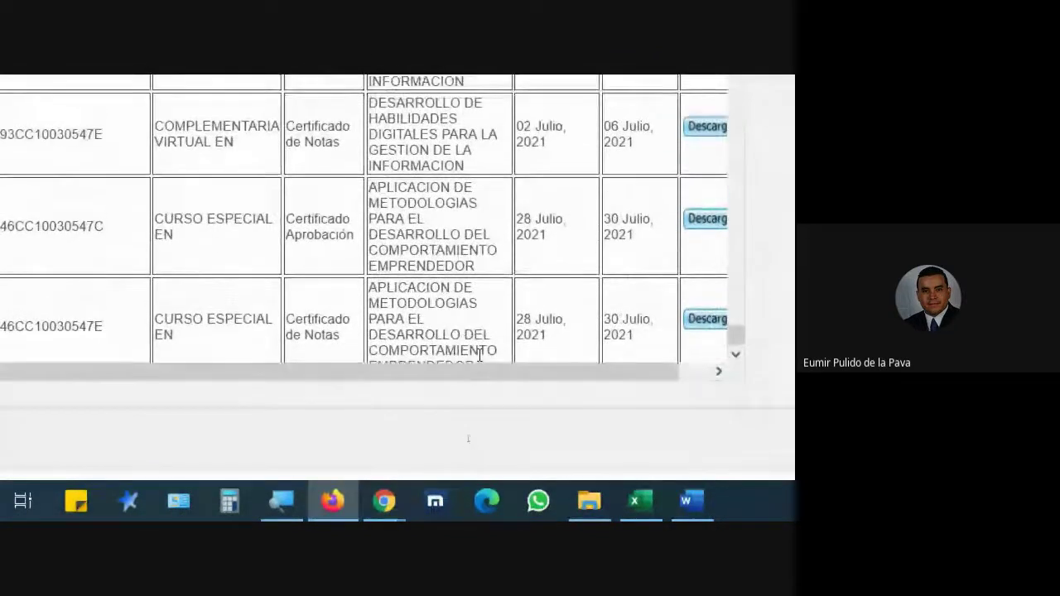
{"action": "scroll", "coordinate": [563, 265], "scroll_direction": "up", "scroll_amount": 2}
{"action": "scroll", "coordinate": [639, 184], "scroll_direction": "up", "scroll_amount": 2}
{"action": "scroll", "coordinate": [726, 323], "scroll_direction": "up", "scroll_amount": 1}
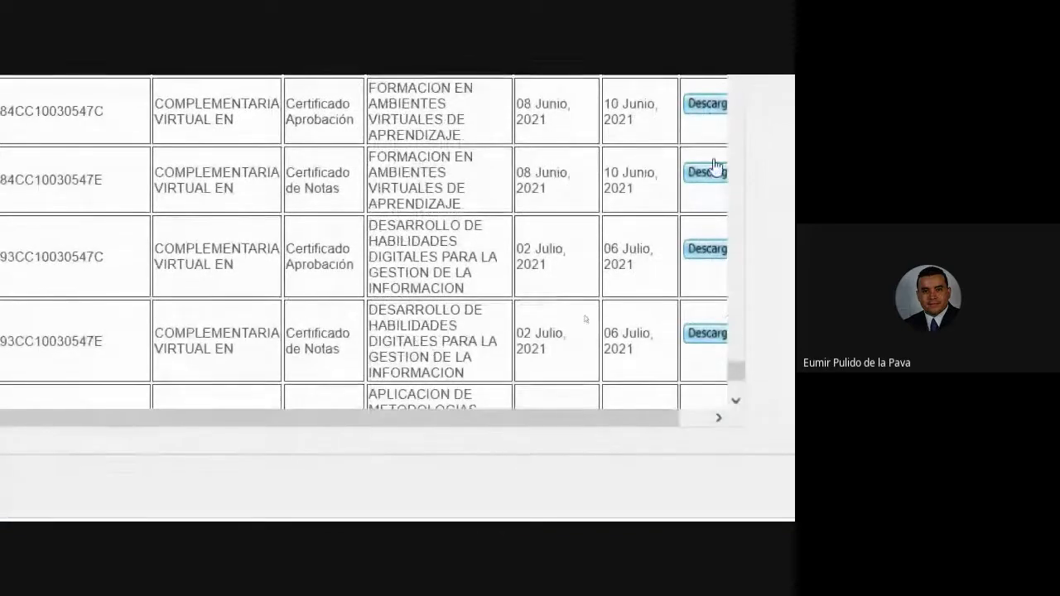
{"action": "scroll", "coordinate": [627, 231], "scroll_direction": "up", "scroll_amount": 1}
{"action": "scroll", "coordinate": [629, 236], "scroll_direction": "up", "scroll_amount": 2}
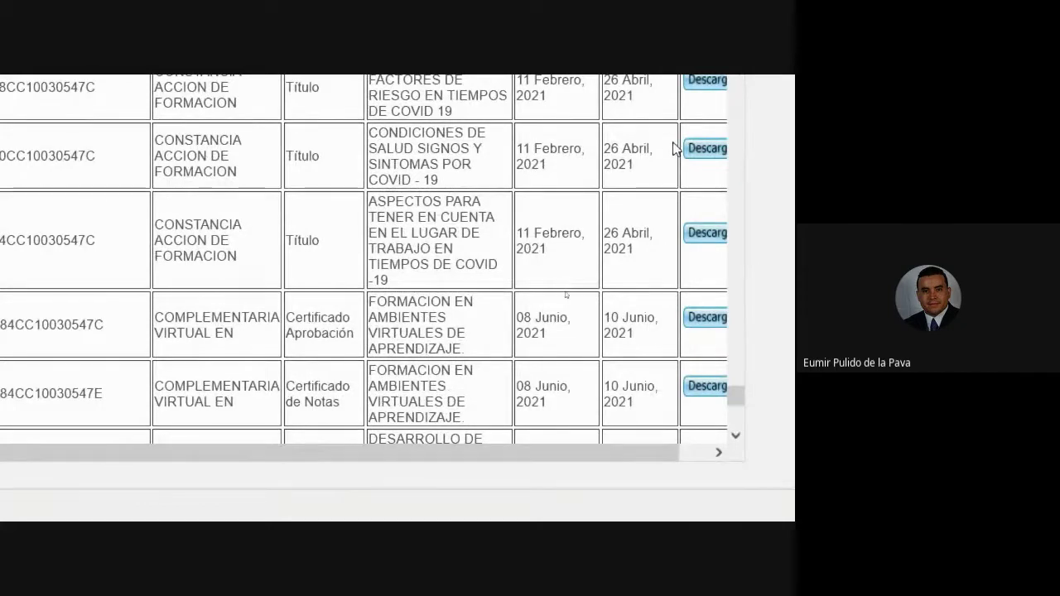
{"action": "left_click_drag", "start_coordinate": [732, 406], "coordinate": [739, 439]}
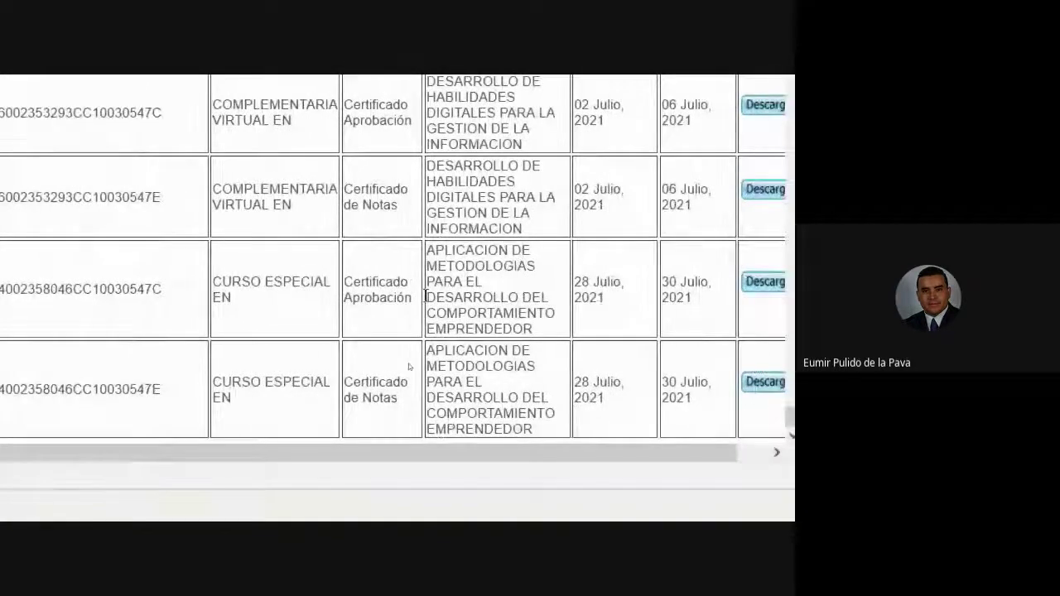
Highlight the Certificado Aprobación and Certificado de Notas labels in the results rows.
{"action": "left_click_drag", "start_coordinate": [345, 282], "coordinate": [419, 302]}
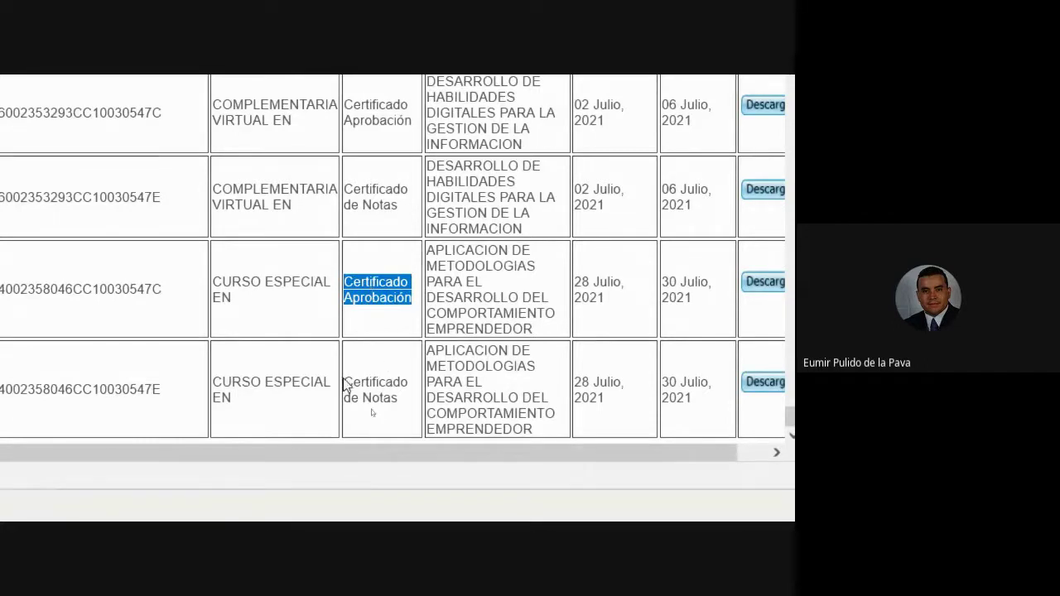
{"action": "left_click_drag", "start_coordinate": [343, 381], "coordinate": [448, 412]}
{"action": "left_click", "coordinate": [404, 409]}
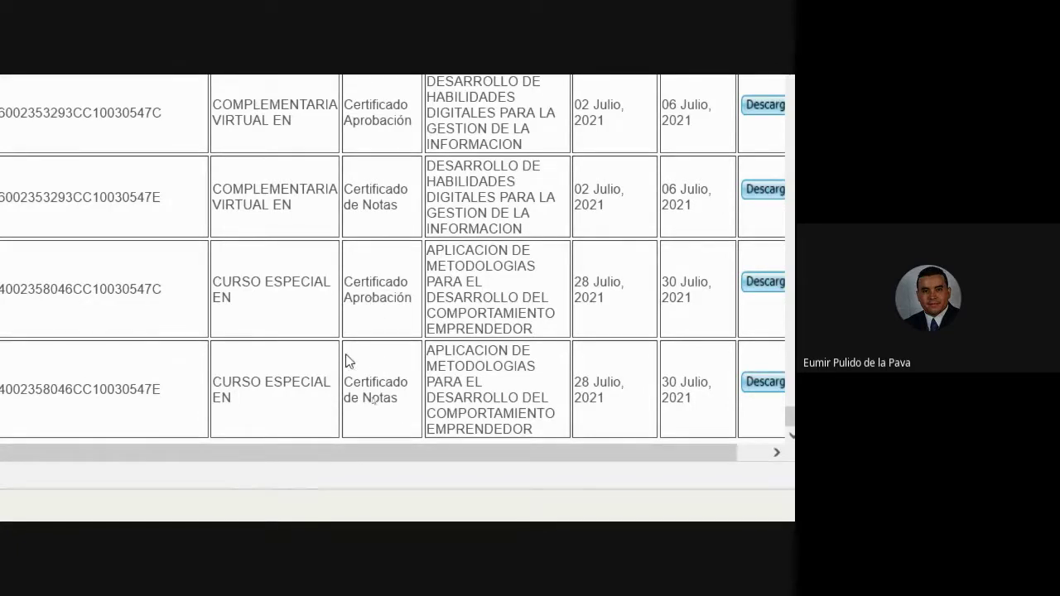
{"action": "left_click_drag", "start_coordinate": [353, 382], "coordinate": [402, 415]}
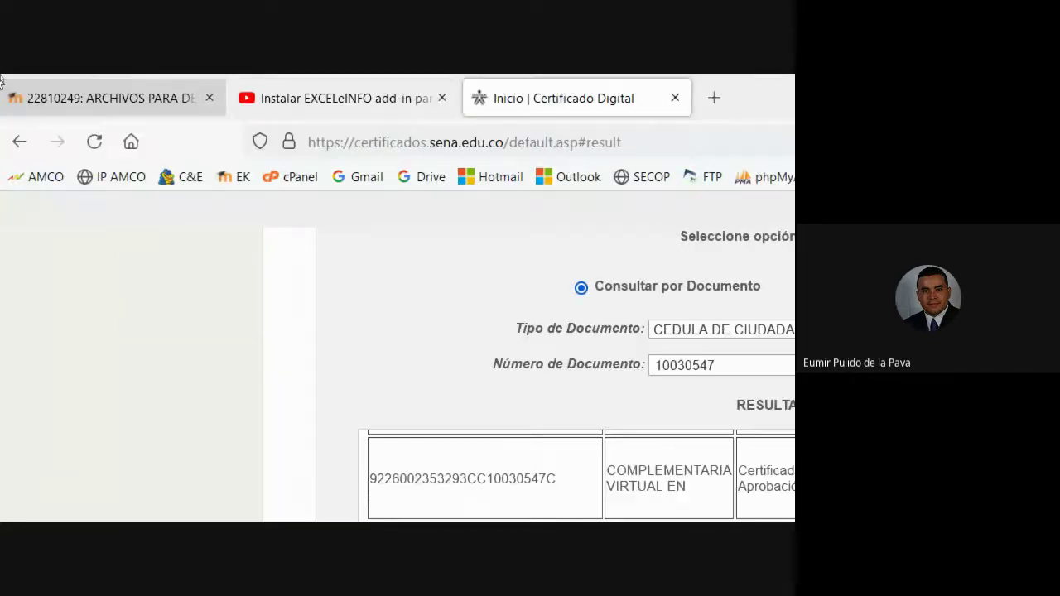
Reset the Magnifier zoom, show the YouTube and course folder tabs, then return to Meet.
{"action": "left_click", "coordinate": [444, 503]}
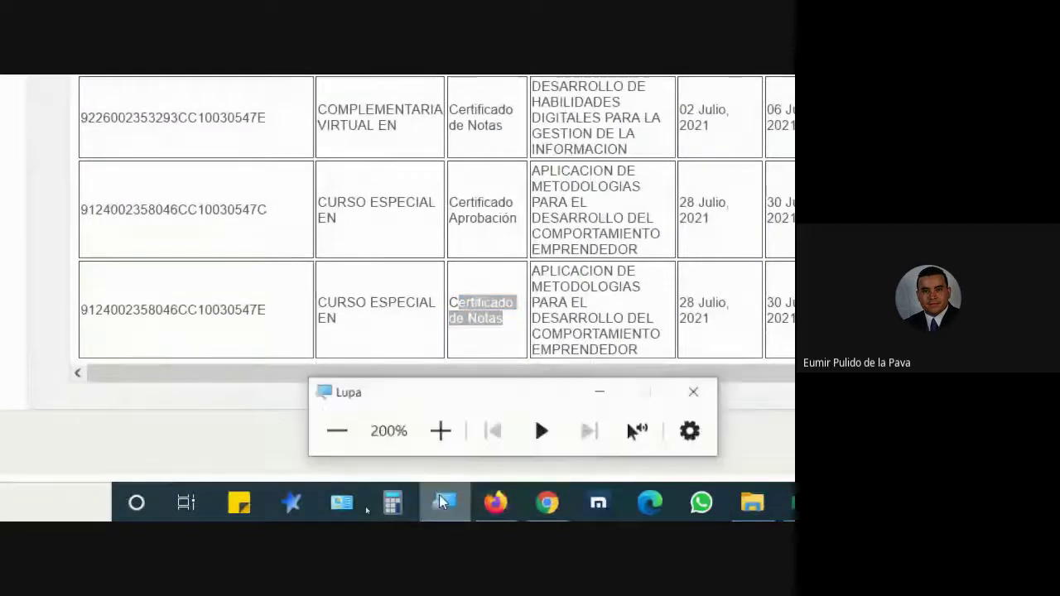
{"action": "left_click", "coordinate": [338, 430]}
{"action": "left_click", "coordinate": [184, 85]}
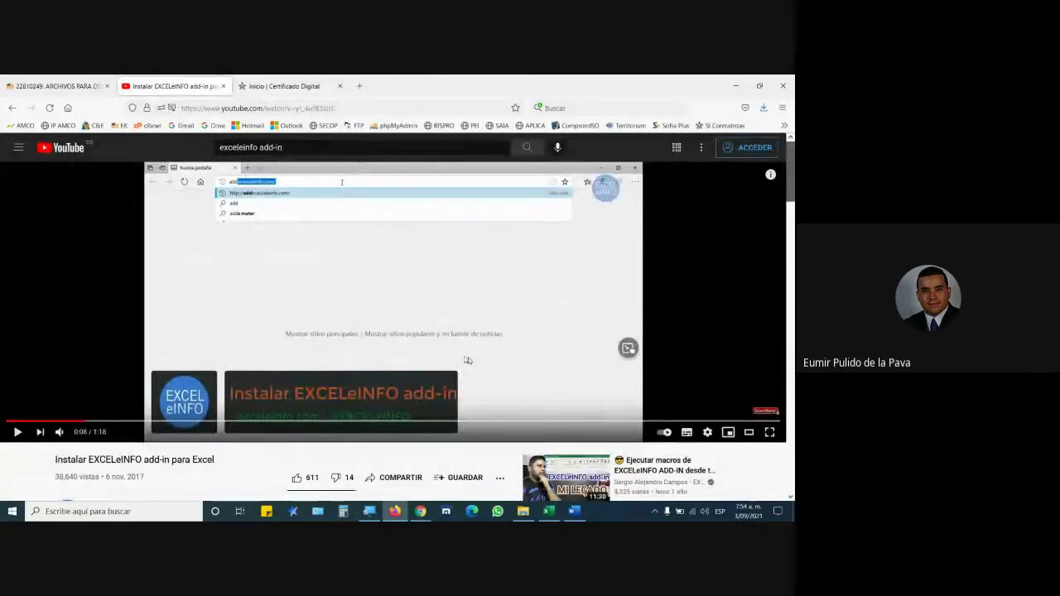
{"action": "left_click", "coordinate": [58, 85]}
{"action": "mouse_move", "coordinate": [421, 511]}
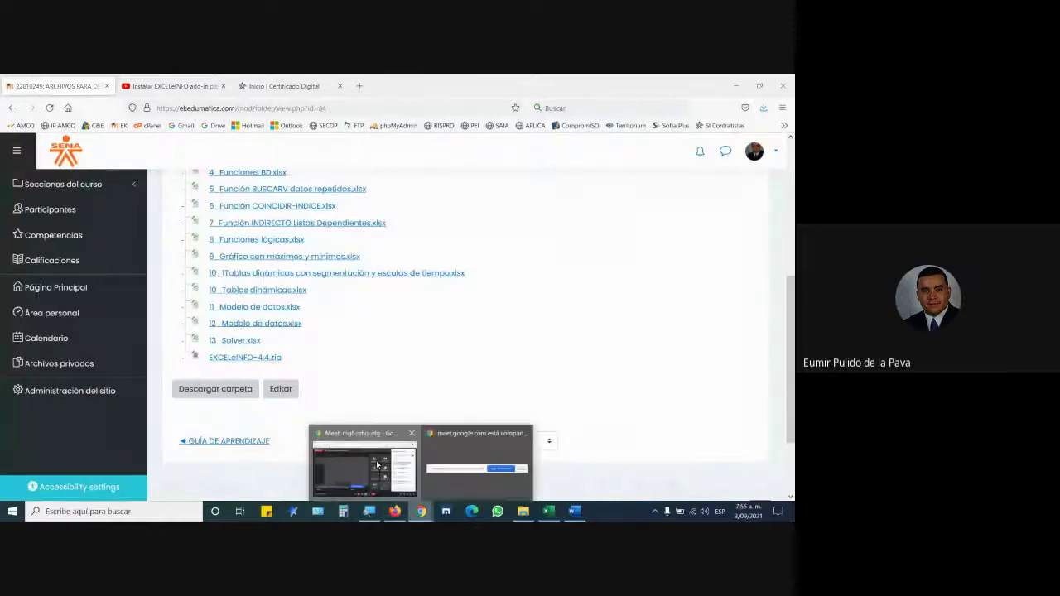
{"action": "left_click", "coordinate": [367, 461]}
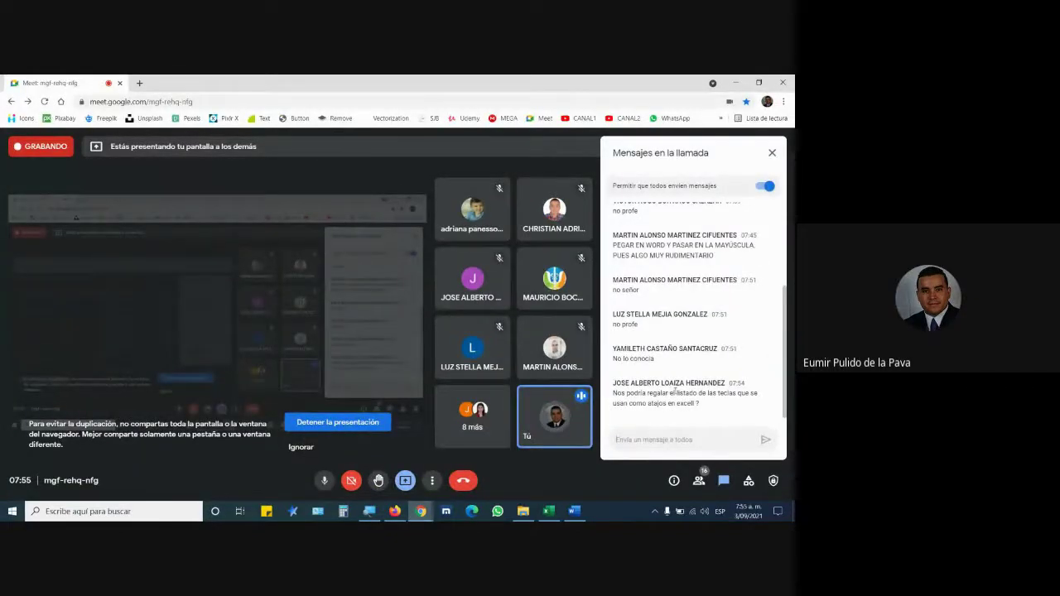
Drag Atajos de teclado en Excel.pdf from EXCEL MATERIAL onto the Moodle file drop zone.
{"action": "left_click", "coordinate": [522, 512]}
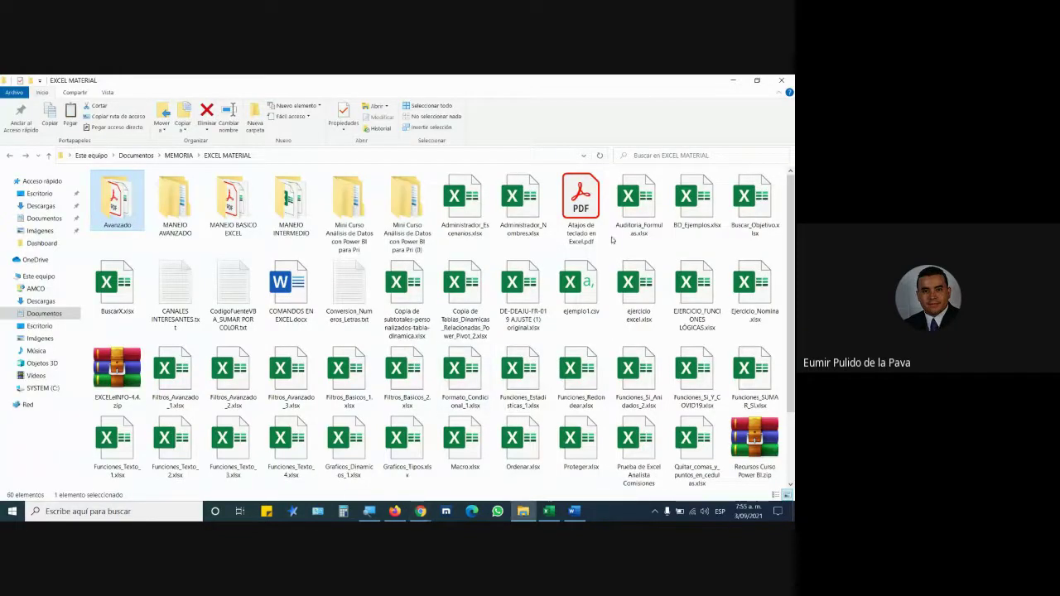
{"action": "left_click", "coordinate": [579, 207]}
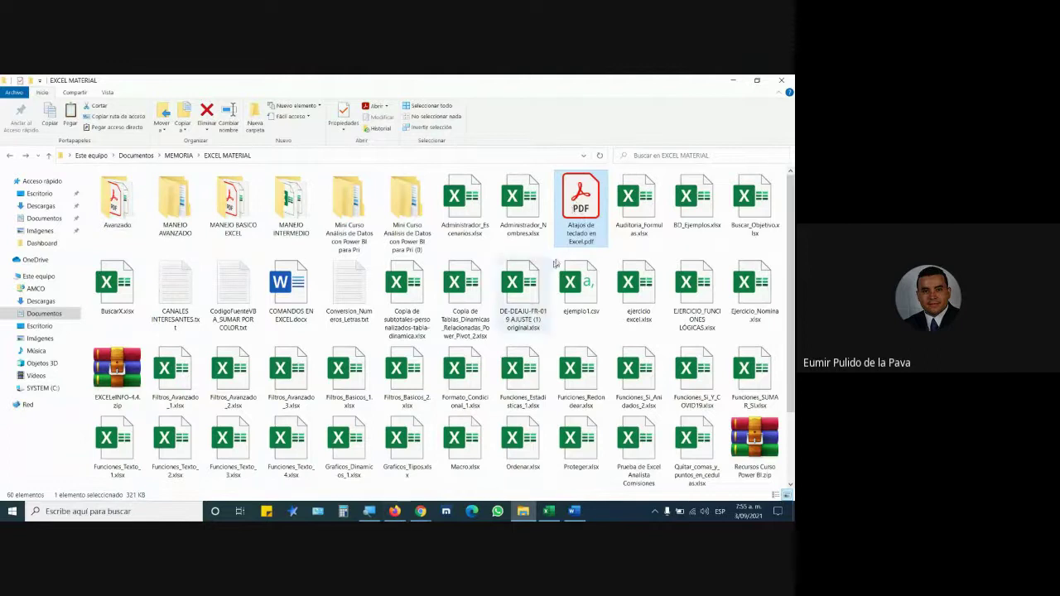
{"action": "mouse_move", "coordinate": [577, 207]}
{"action": "left_mouse_down"}
{"action": "mouse_move", "coordinate": [391, 490]}
{"action": "mouse_move", "coordinate": [395, 511]}
{"action": "left_mouse_up"}
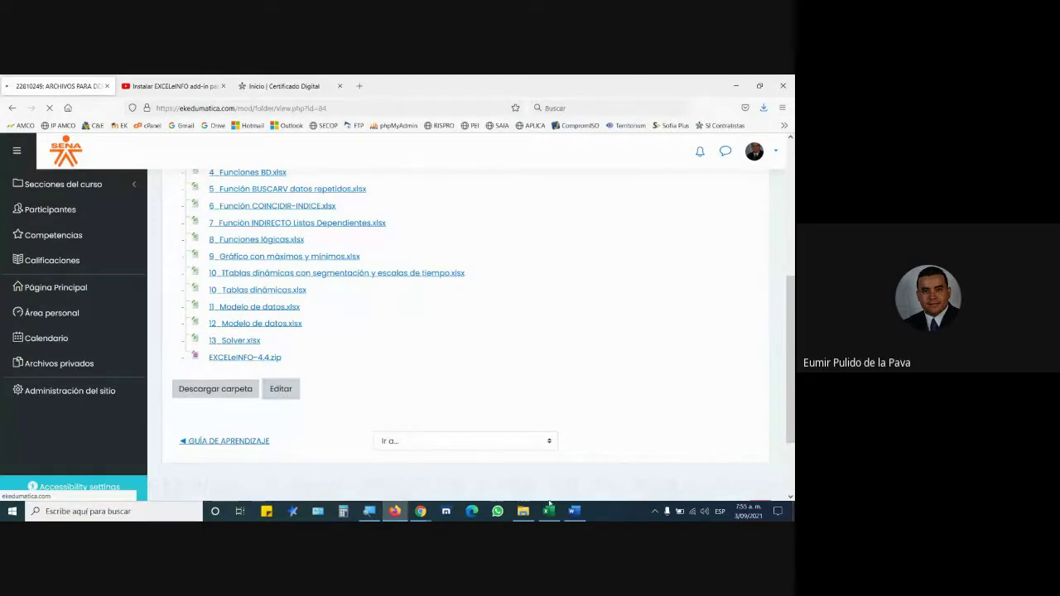
{"action": "left_click", "coordinate": [523, 511]}
{"action": "left_click_drag", "start_coordinate": [580, 199], "coordinate": [444, 477]}
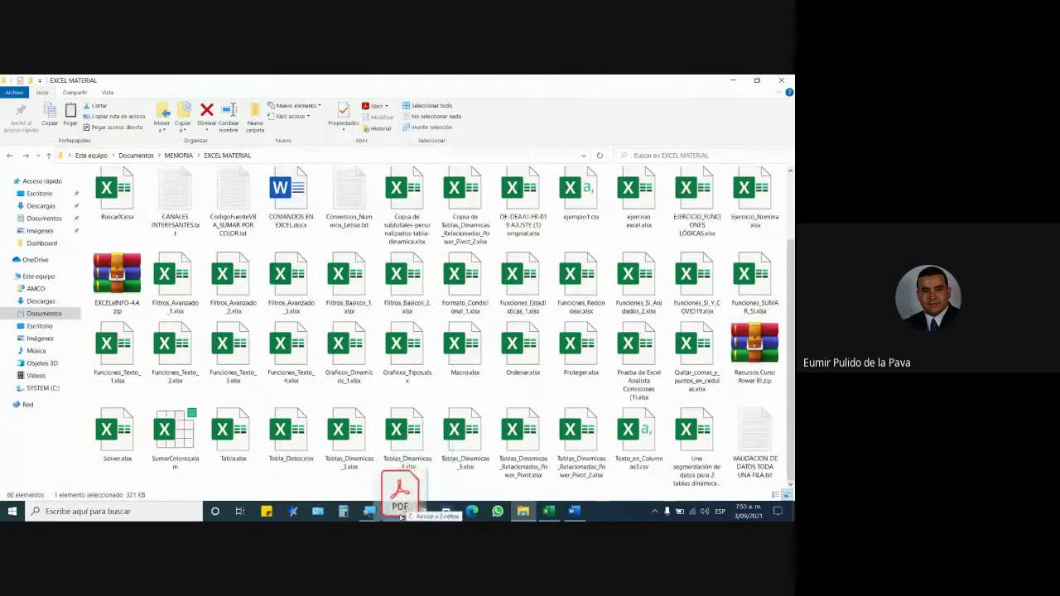
{"action": "left_click_drag", "start_coordinate": [444, 477], "coordinate": [588, 444]}
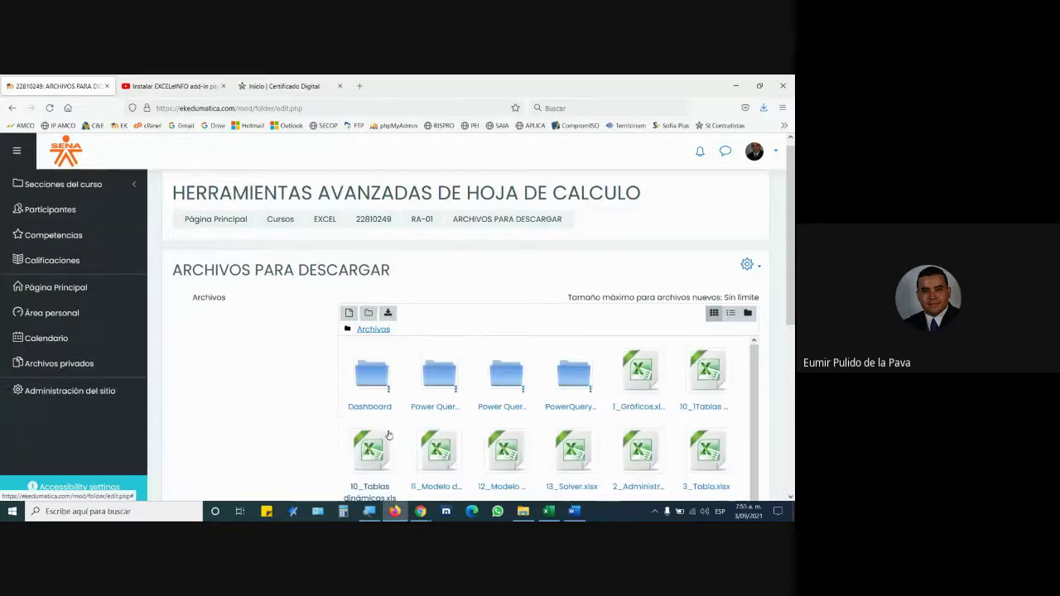
Save changes to the ARCHIVOS PARA DESCARGAR folder and check its file list.
{"action": "scroll", "coordinate": [387, 437], "scroll_direction": "down", "scroll_amount": 2}
{"action": "scroll", "coordinate": [515, 486], "scroll_direction": "down", "scroll_amount": 3}
{"action": "left_click", "coordinate": [405, 280]}
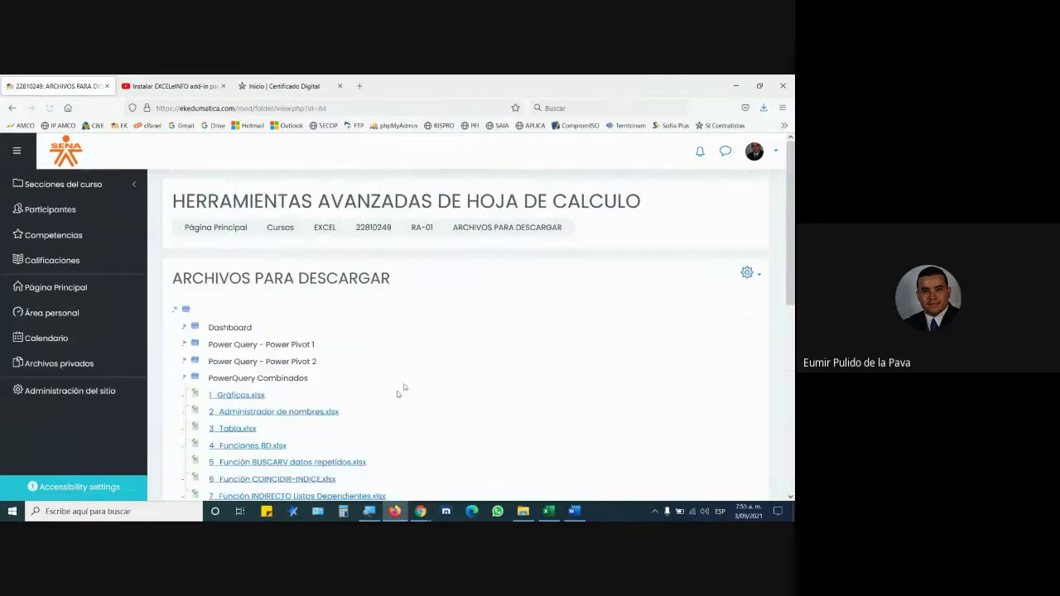
{"action": "scroll", "coordinate": [402, 385], "scroll_direction": "down", "scroll_amount": 5}
{"action": "scroll", "coordinate": [414, 366], "scroll_direction": "down", "scroll_amount": 1}
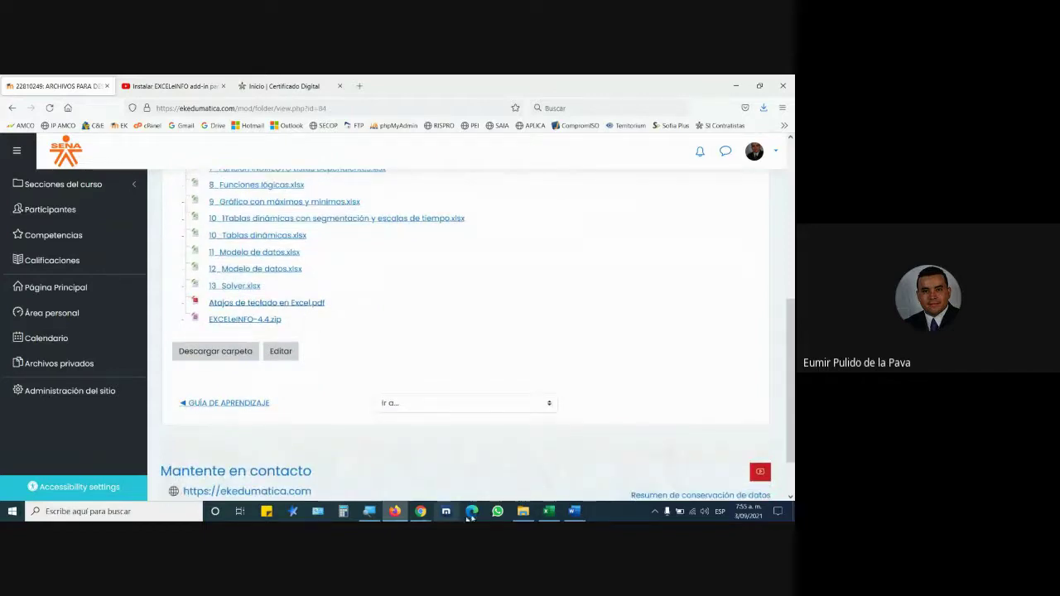
{"action": "mouse_move", "coordinate": [421, 511]}
{"action": "left_click", "coordinate": [387, 466]}
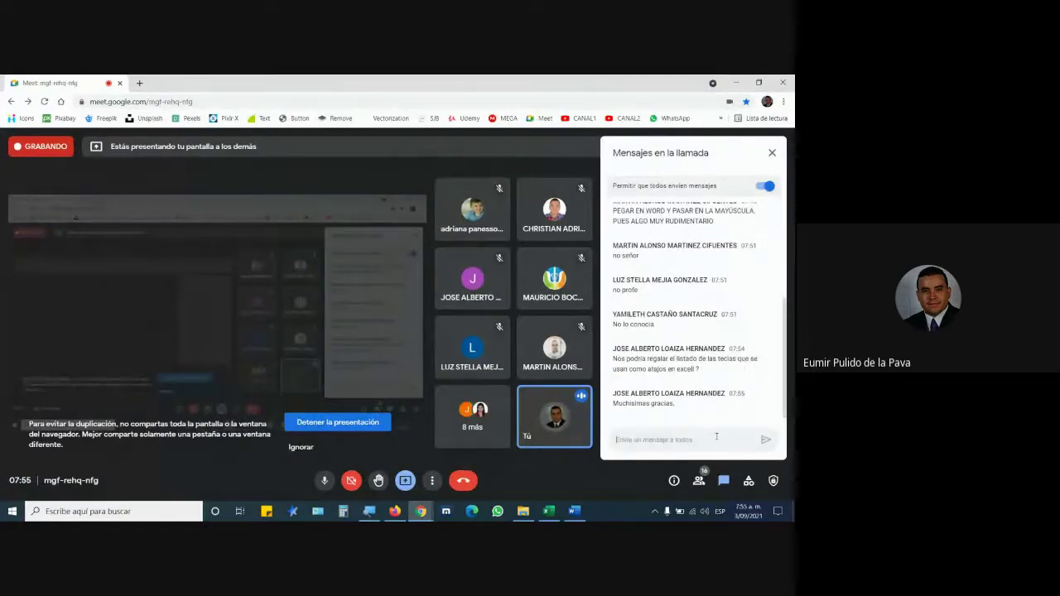
Read the students' chat messages in Meet, then open a new blank Chrome tab with Ctrl+T.
{"action": "left_click", "coordinate": [716, 437]}
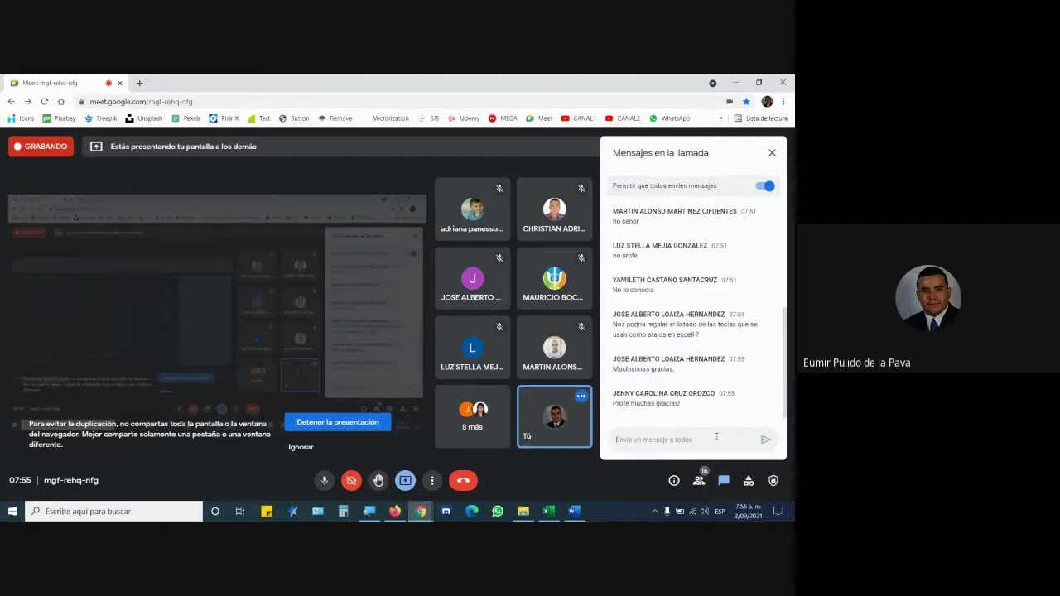
{"action": "left_click", "coordinate": [716, 437]}
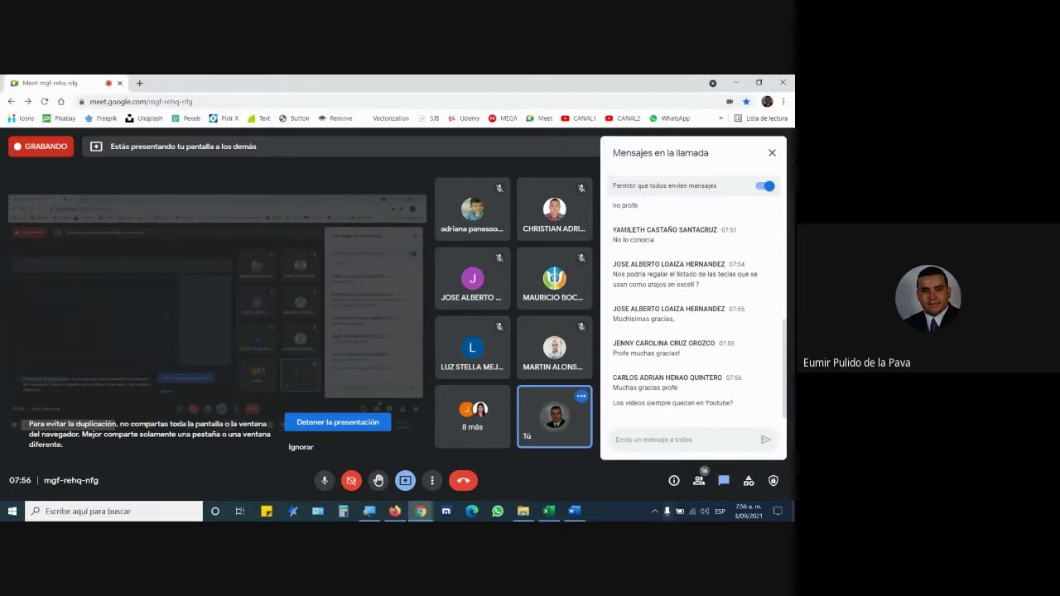
{"action": "left_click", "coordinate": [397, 511]}
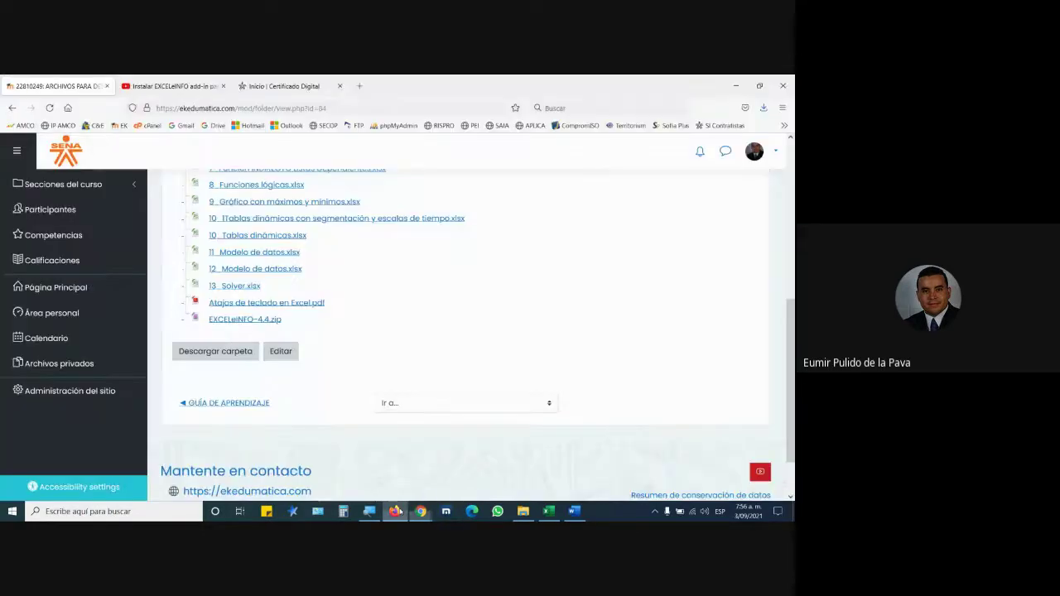
{"action": "left_click", "coordinate": [421, 511]}
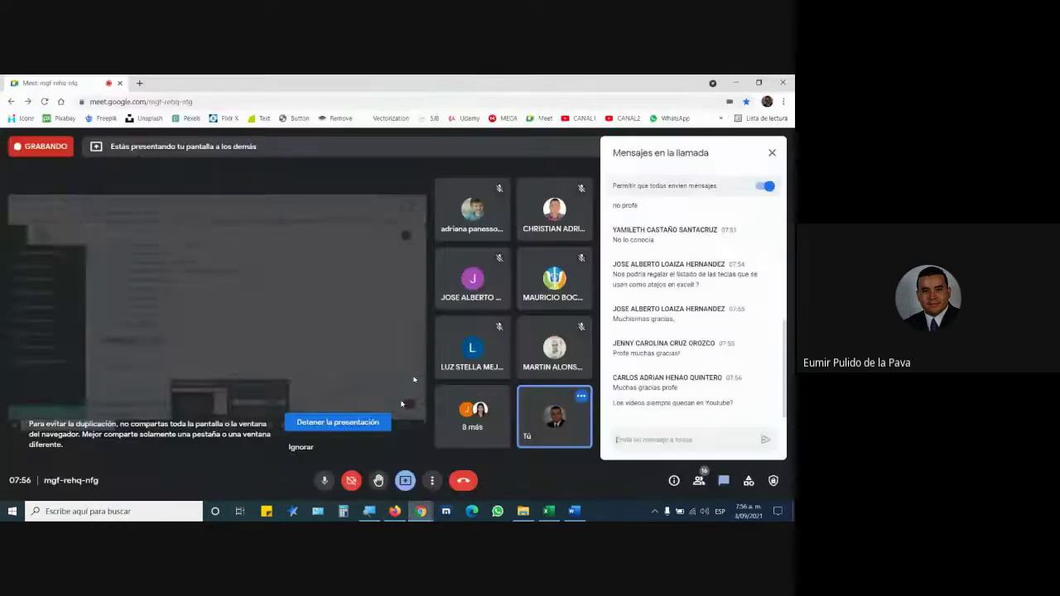
{"action": "key", "text": "ctrl+t"}
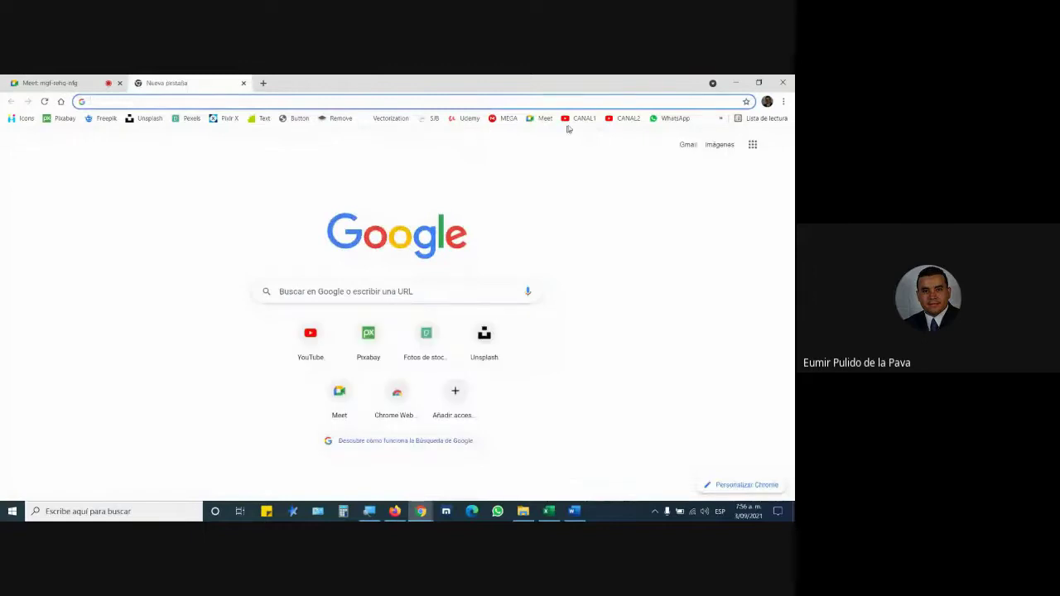
Open the CANAL1 YouTube channel bookmark and scroll through its uploaded class videos.
{"action": "left_click", "coordinate": [571, 120]}
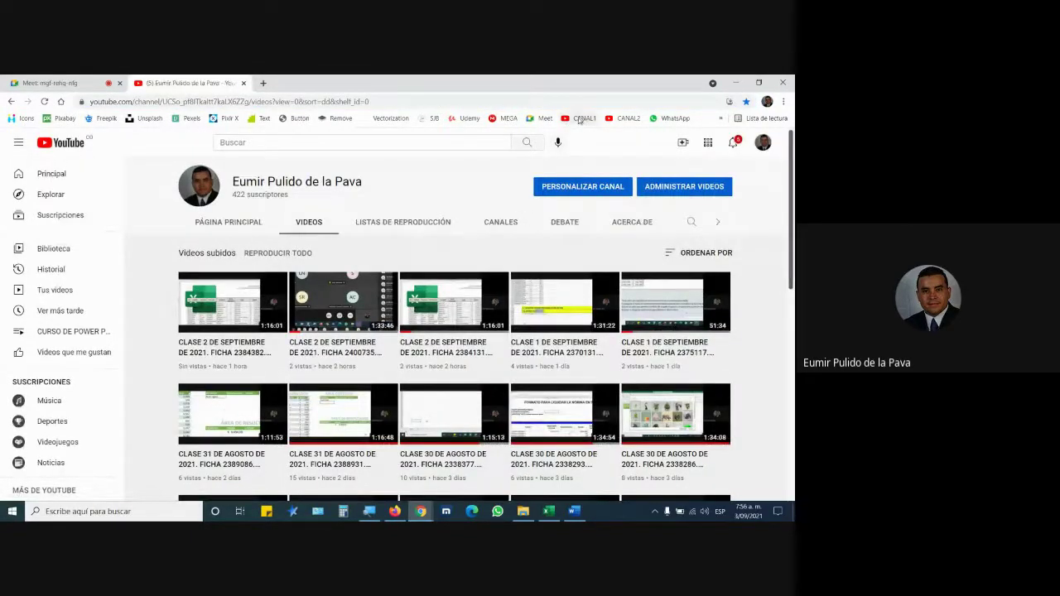
{"action": "scroll", "coordinate": [603, 394], "scroll_direction": "down", "scroll_amount": 5}
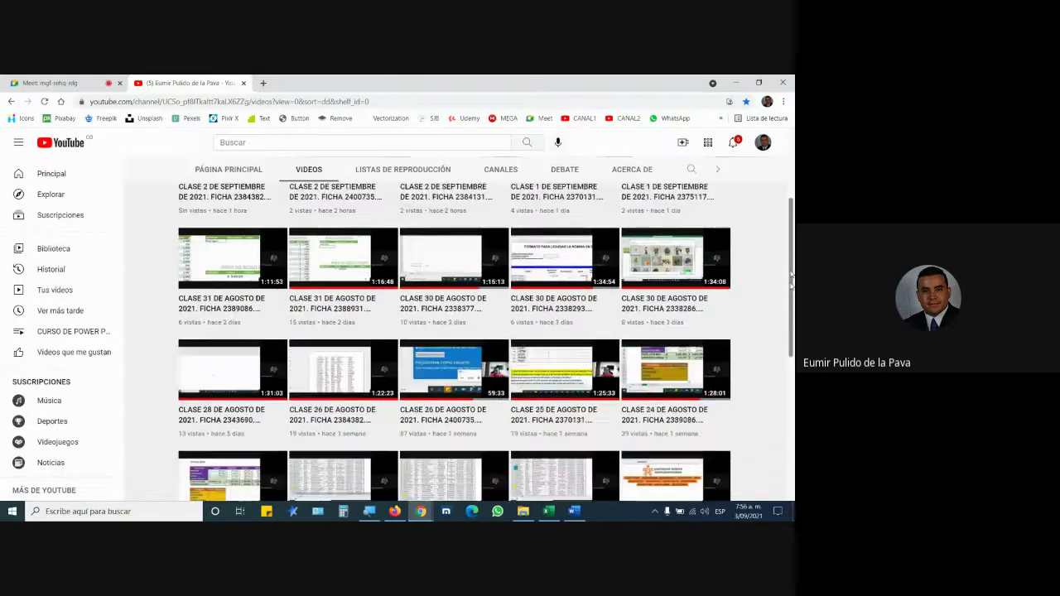
{"action": "scroll", "coordinate": [604, 394], "scroll_direction": "down", "scroll_amount": 5}
{"action": "scroll", "coordinate": [603, 394], "scroll_direction": "down", "scroll_amount": 5}
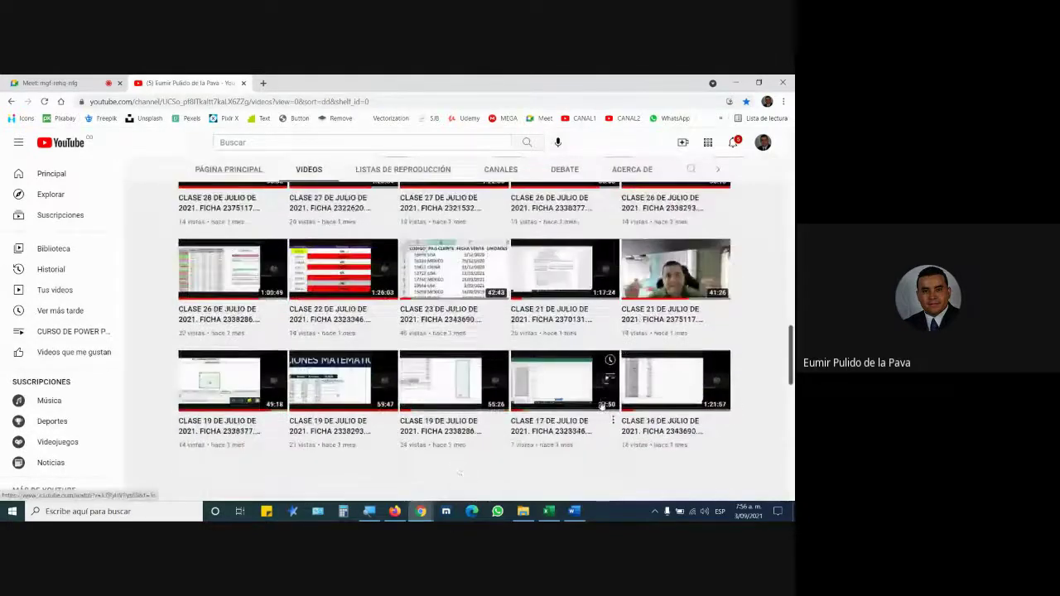
{"action": "scroll", "coordinate": [604, 394], "scroll_direction": "down", "scroll_amount": 5}
{"action": "scroll", "coordinate": [604, 416], "scroll_direction": "down", "scroll_amount": 3}
{"action": "scroll", "coordinate": [604, 417], "scroll_direction": "down", "scroll_amount": 5}
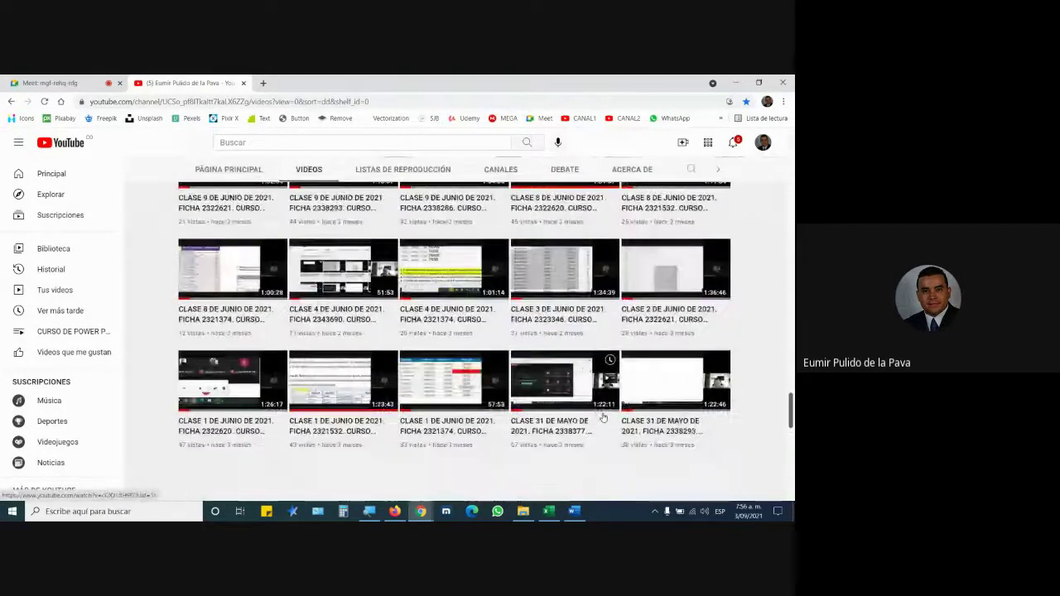
{"action": "scroll", "coordinate": [599, 423], "scroll_direction": "down", "scroll_amount": 5}
{"action": "scroll", "coordinate": [600, 423], "scroll_direction": "down", "scroll_amount": 5}
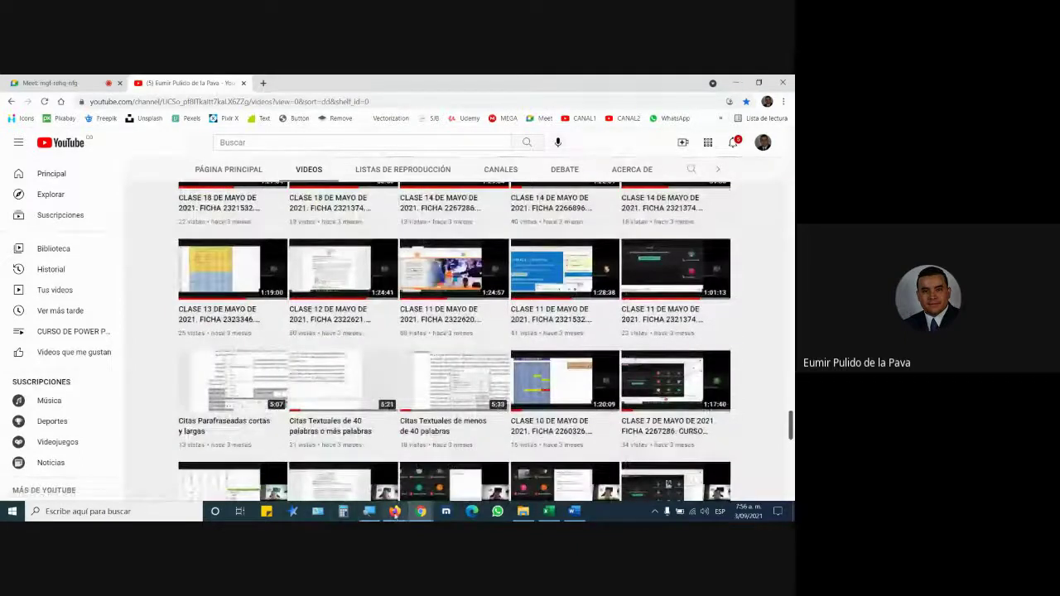
Scroll the channel's videos list a little further, then switch back to the Meet tab.
{"action": "left_click", "coordinate": [394, 511]}
{"action": "mouse_move", "coordinate": [420, 511]}
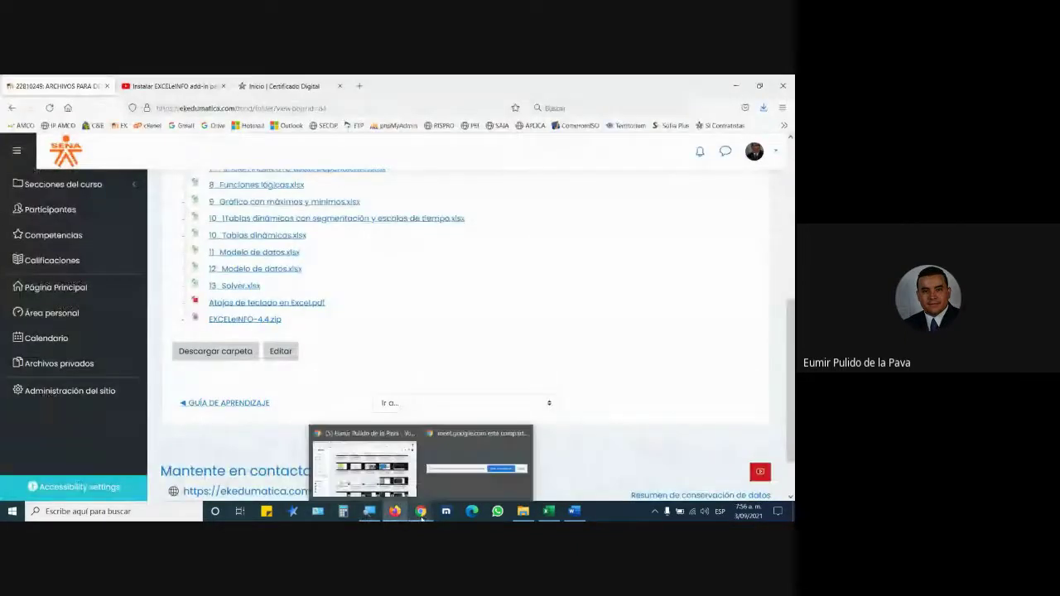
{"action": "left_click", "coordinate": [364, 468]}
{"action": "scroll", "coordinate": [539, 437], "scroll_direction": "down", "scroll_amount": 5}
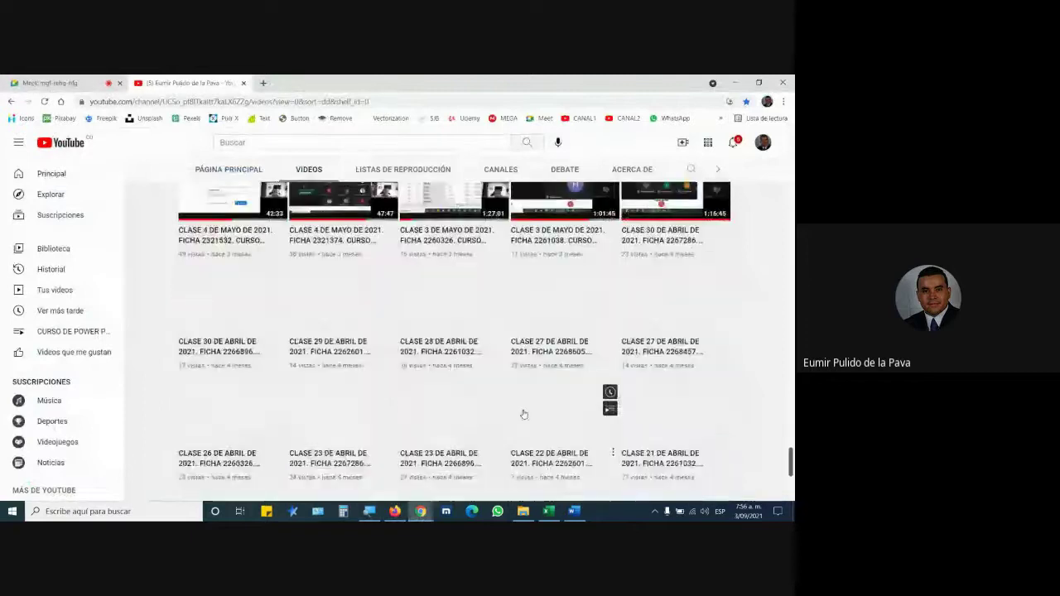
{"action": "scroll", "coordinate": [538, 437], "scroll_direction": "down", "scroll_amount": 5}
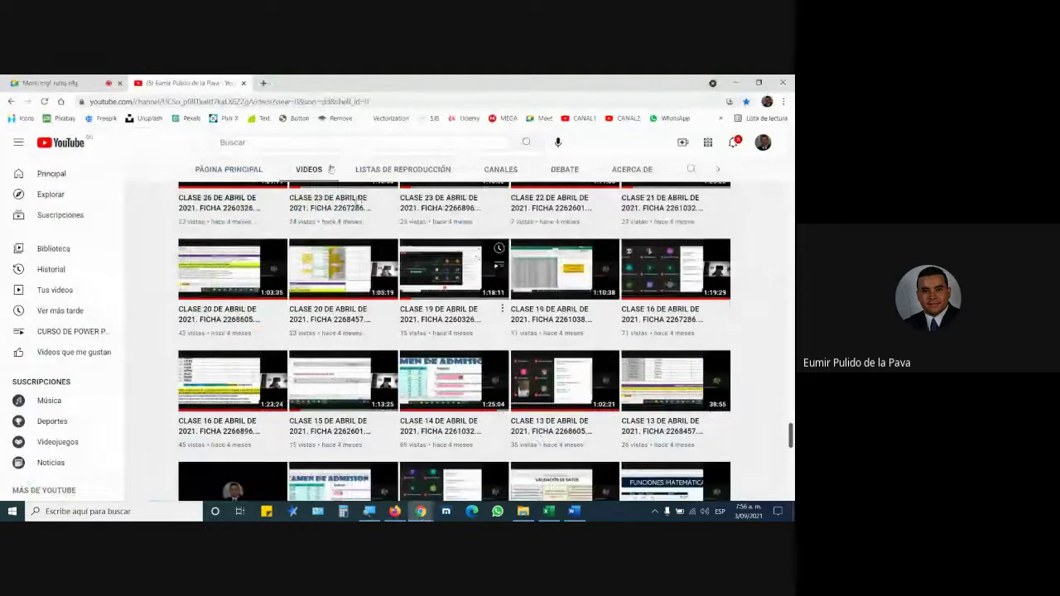
{"action": "left_click", "coordinate": [38, 83]}
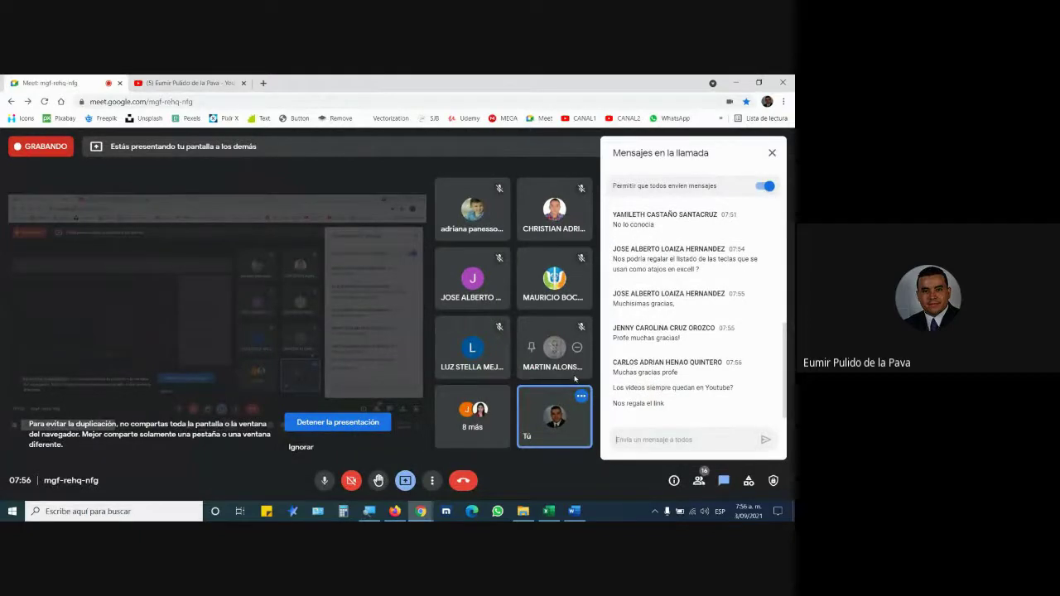
Copy the YouTube channel videos URL and send it in the Meet call chat.
{"action": "left_click", "coordinate": [422, 513]}
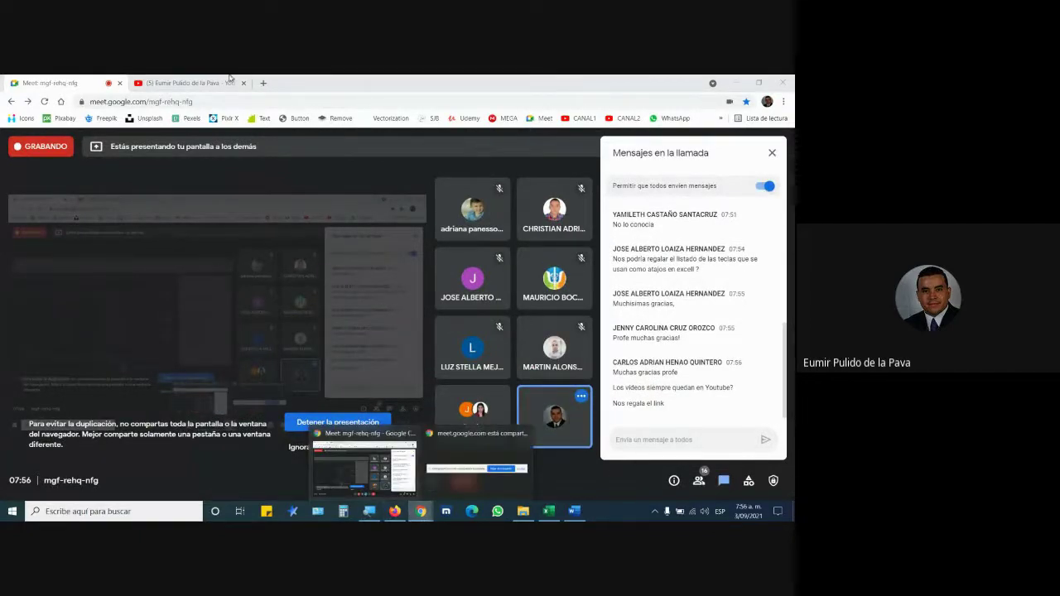
{"action": "left_click", "coordinate": [187, 83]}
{"action": "left_click", "coordinate": [324, 104]}
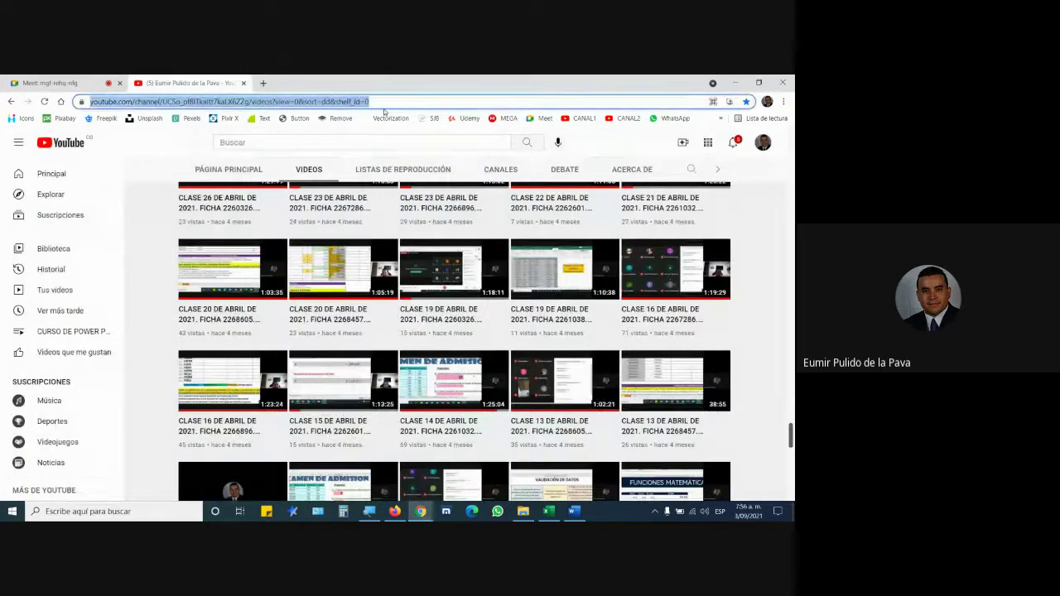
{"action": "left_click", "coordinate": [395, 510]}
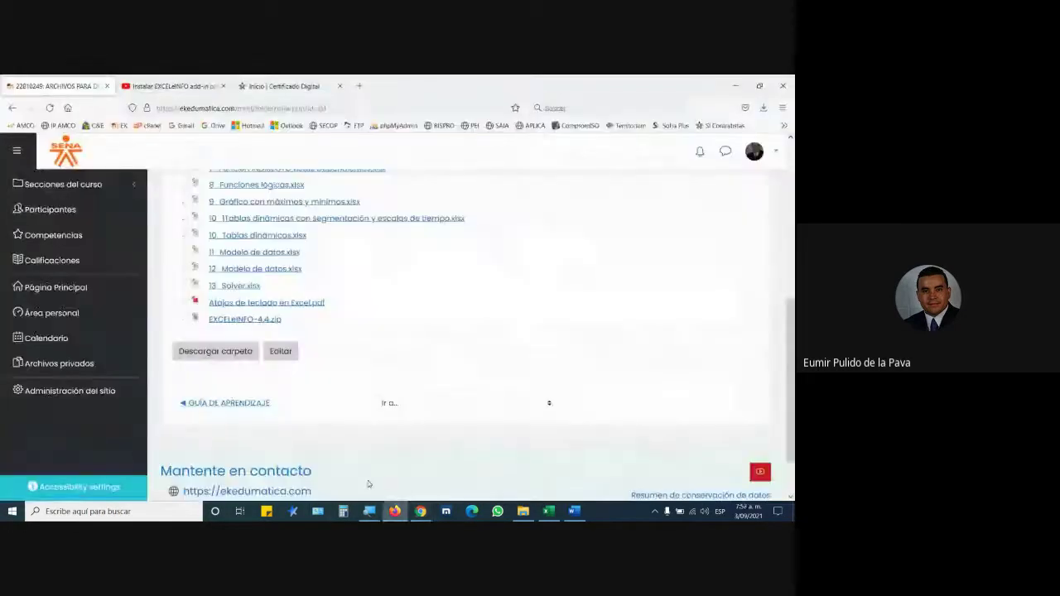
{"action": "left_click", "coordinate": [421, 511]}
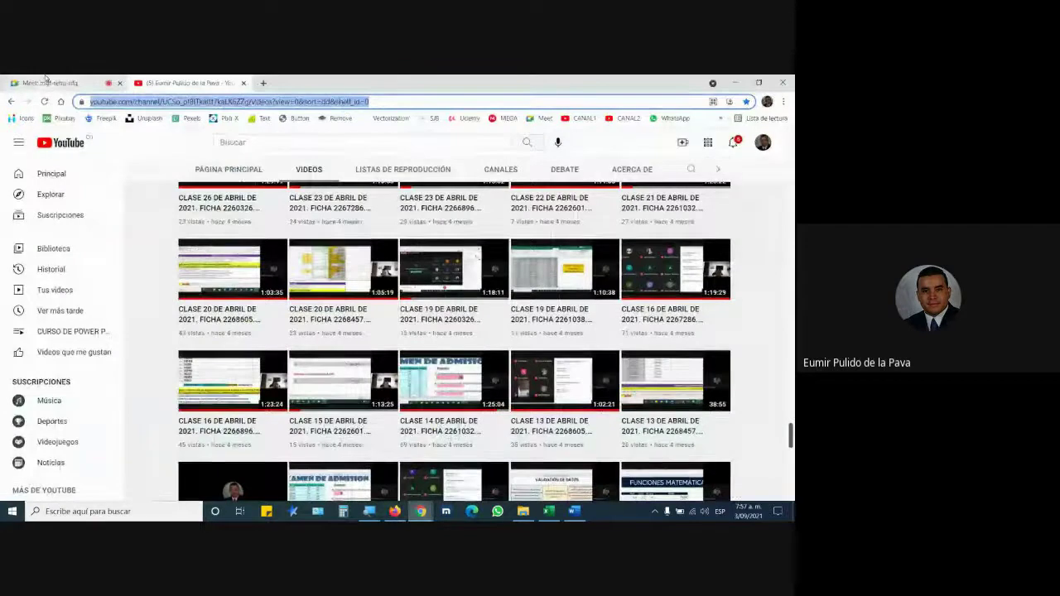
{"action": "left_click", "coordinate": [472, 472]}
{"action": "left_click", "coordinate": [649, 440]}
{"action": "key", "text": "ctrl+v"}
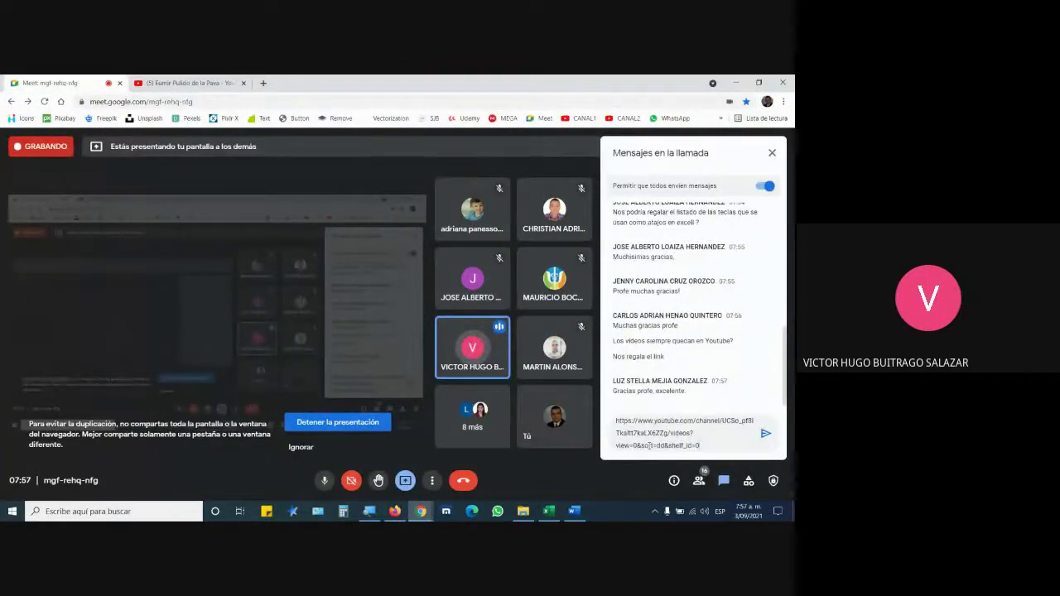
{"action": "key", "text": "Return"}
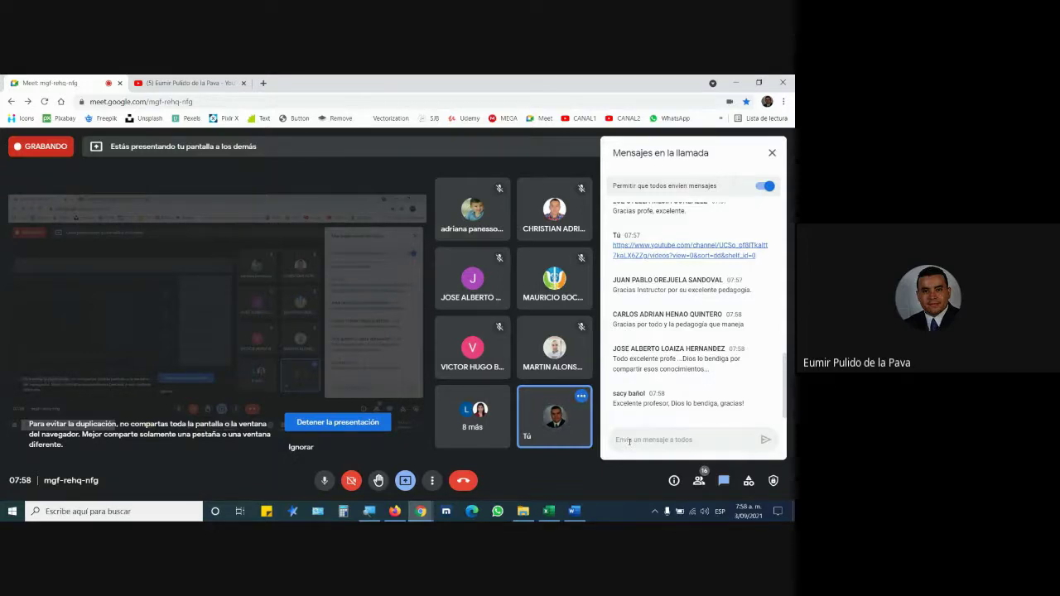
Open Meet's More options menu to reach Detener la grabación.
{"action": "left_click", "coordinate": [432, 480]}
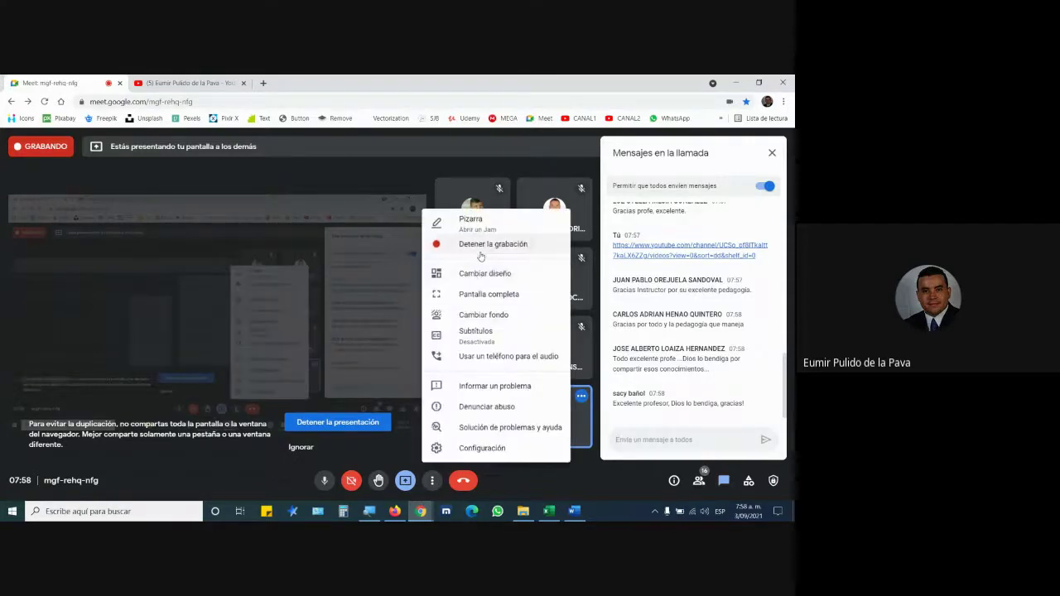